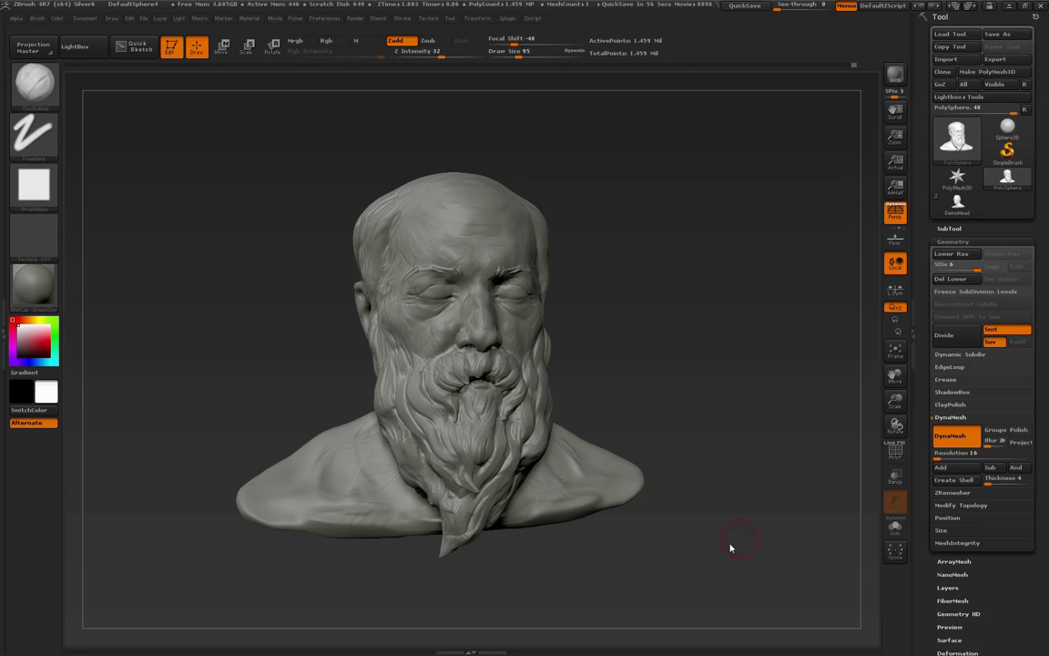
Examine the finished bearded bust from the front and slightly from both sides
left_click_drag(740, 401, 744, 397)
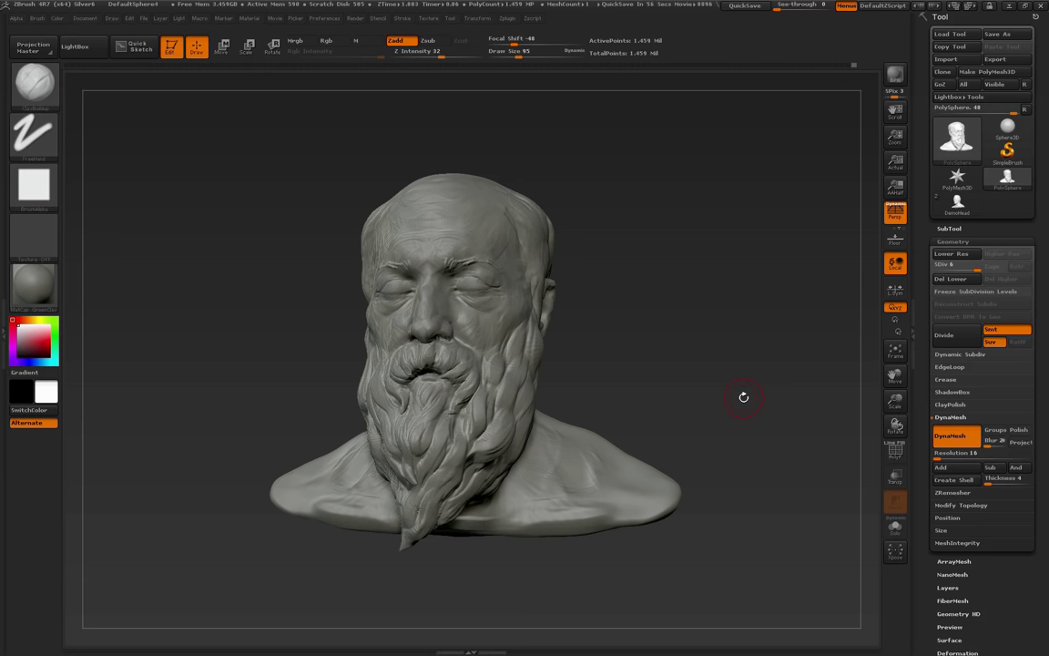
left_click_drag(744, 397, 754, 411)
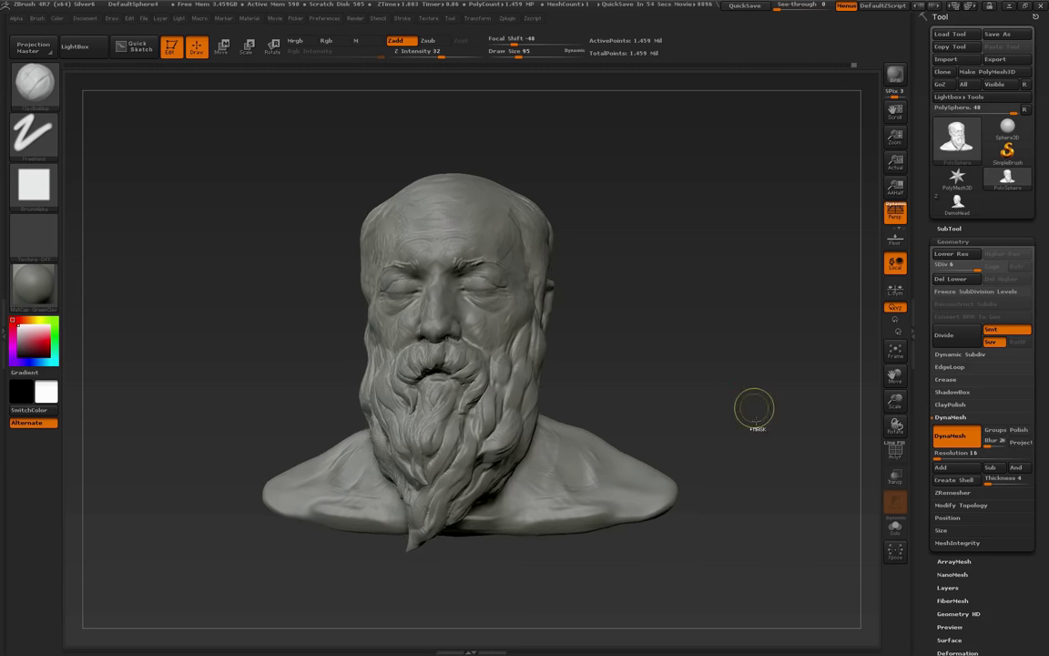
key("ctrl+shift")
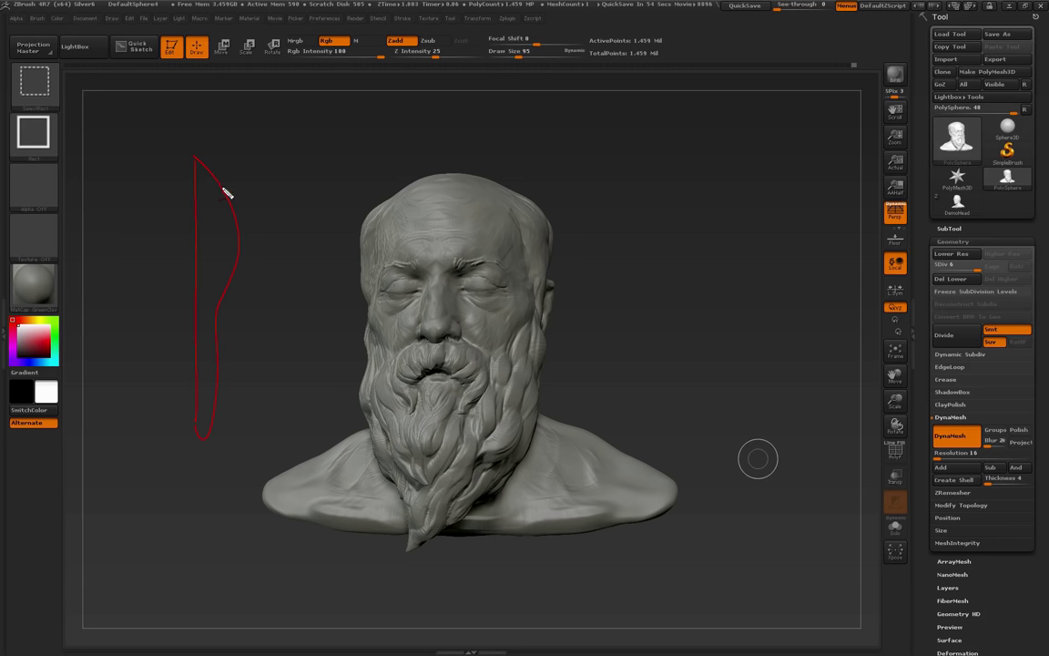
key("Escape")
left_click_drag(642, 448, 741, 452)
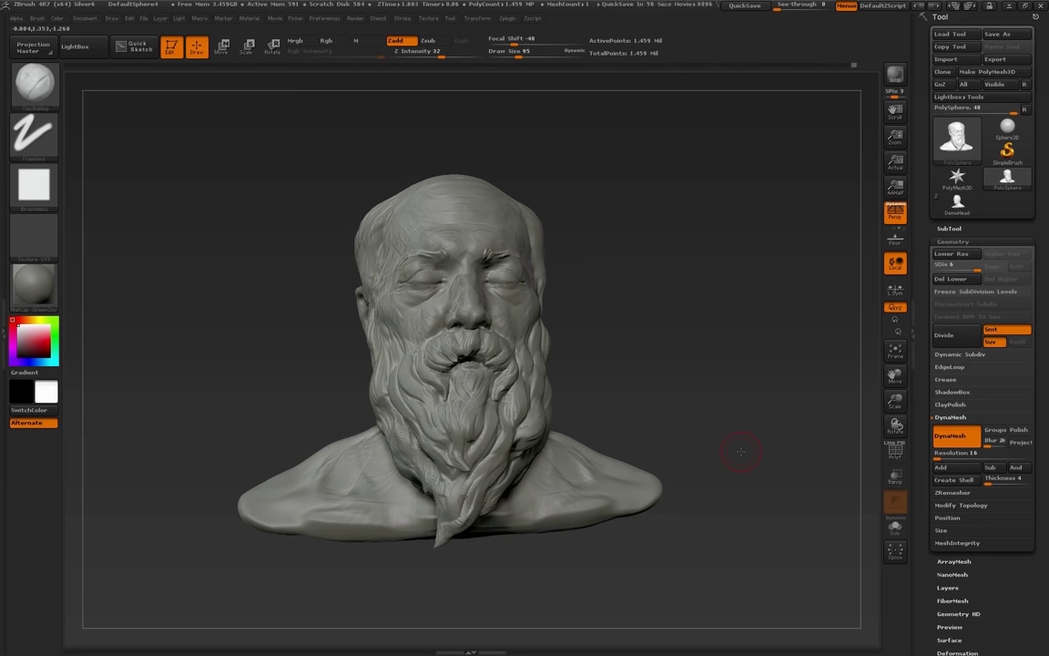
mouse_move(740, 450)
left_mouse_down()
mouse_move(768, 452)
mouse_move(734, 450)
mouse_move(743, 463)
mouse_move(756, 441)
left_mouse_up()
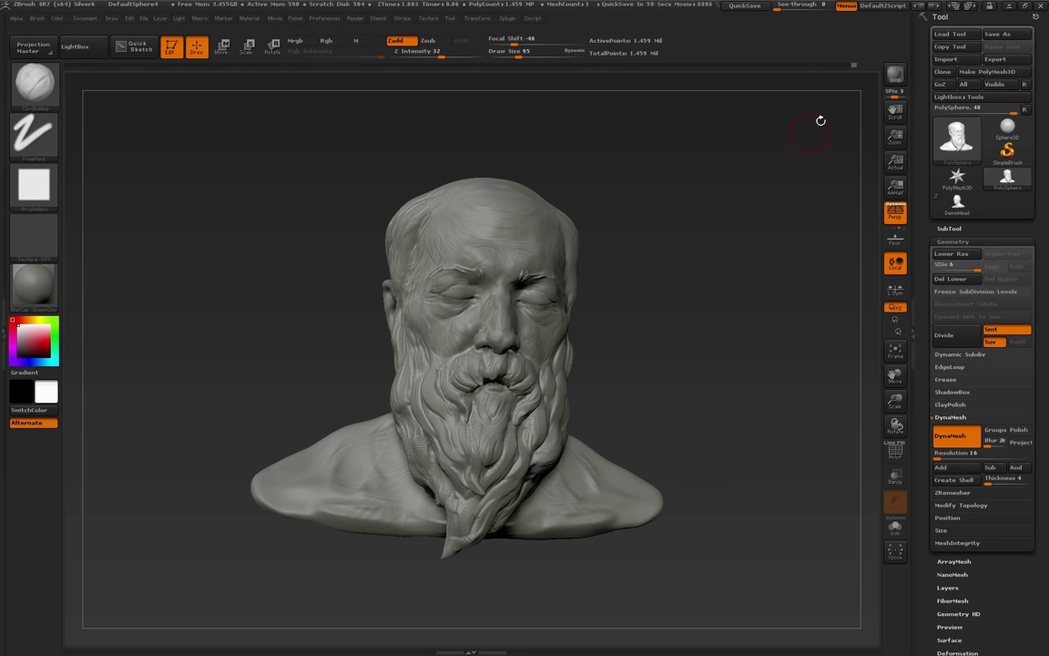
Rewind the bust's undo history to the rough low-resolution head and look over the available sculpting brushes
left_click(846, 66)
left_click_drag(846, 66, 131, 74)
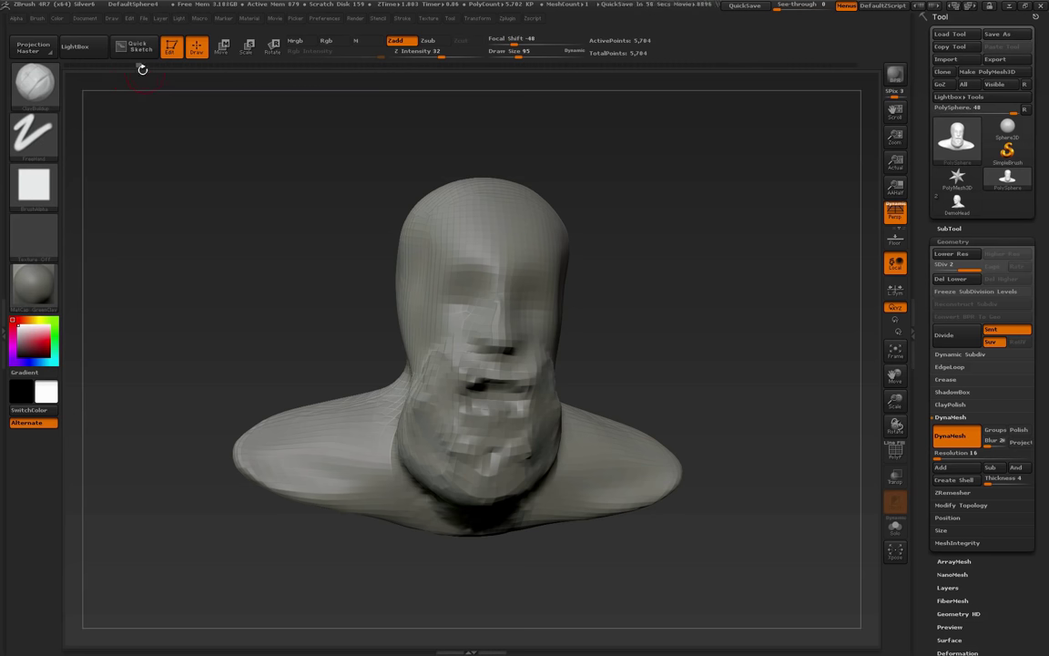
left_click(38, 85)
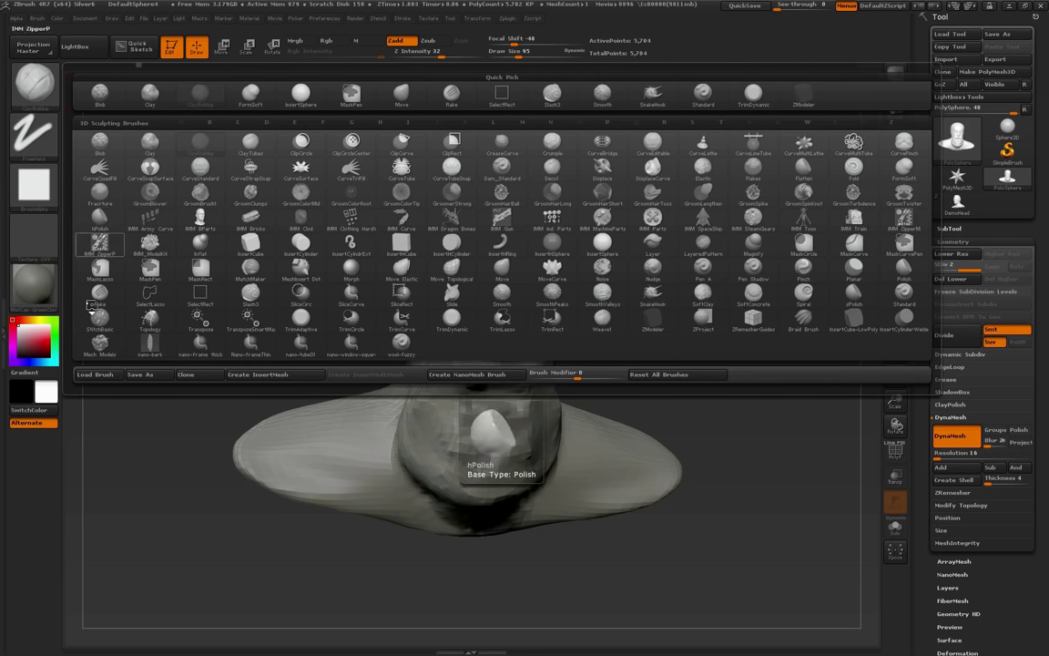
Advance the undo history to the rounded beard stage and examine the beard's overall outline and hair flow
mouse_move(143, 69)
left_mouse_down()
mouse_move(300, 85)
mouse_move(353, 103)
mouse_move(592, 95)
mouse_move(660, 70)
mouse_move(692, 71)
left_mouse_up()
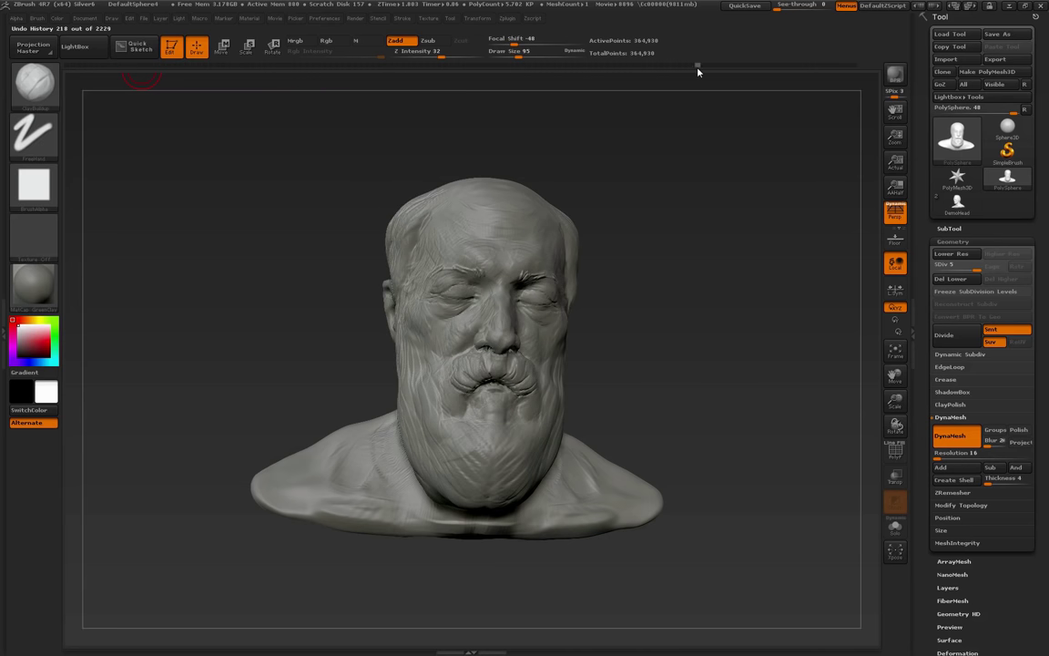
left_click_drag(719, 293, 716, 315)
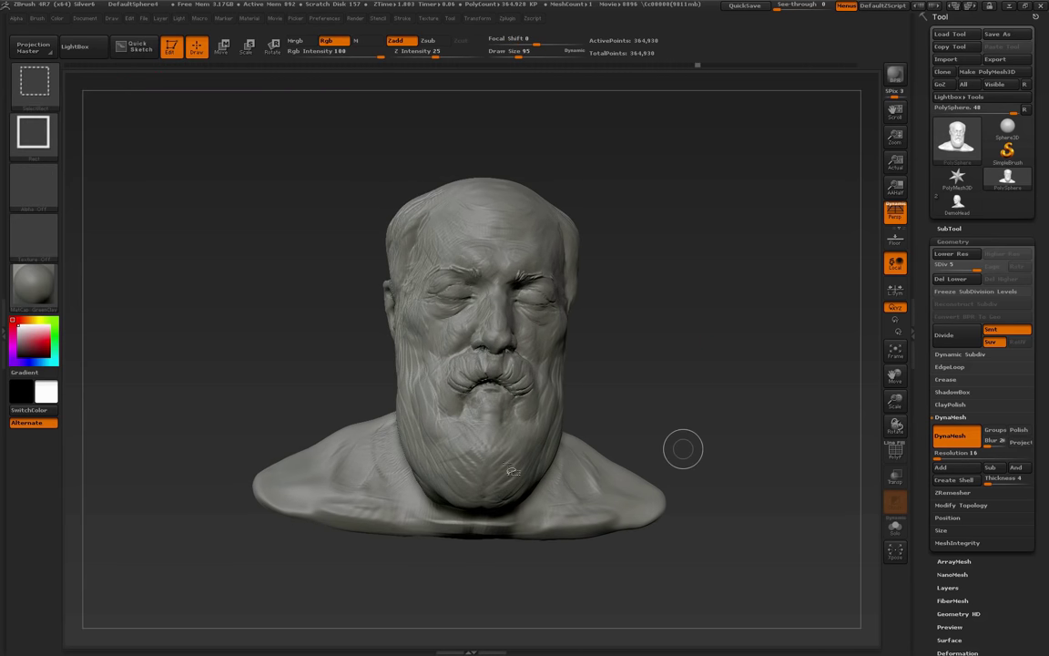
left_click_drag(404, 356, 474, 515, "ctrl+shift")
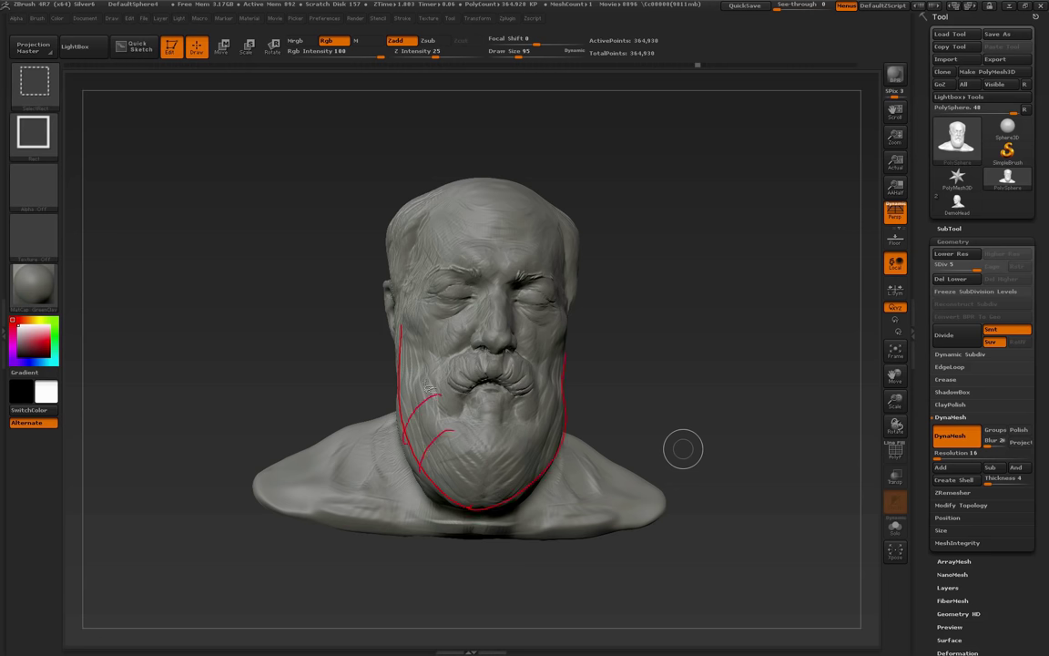
key("Escape")
left_click_drag(740, 369, 735, 363)
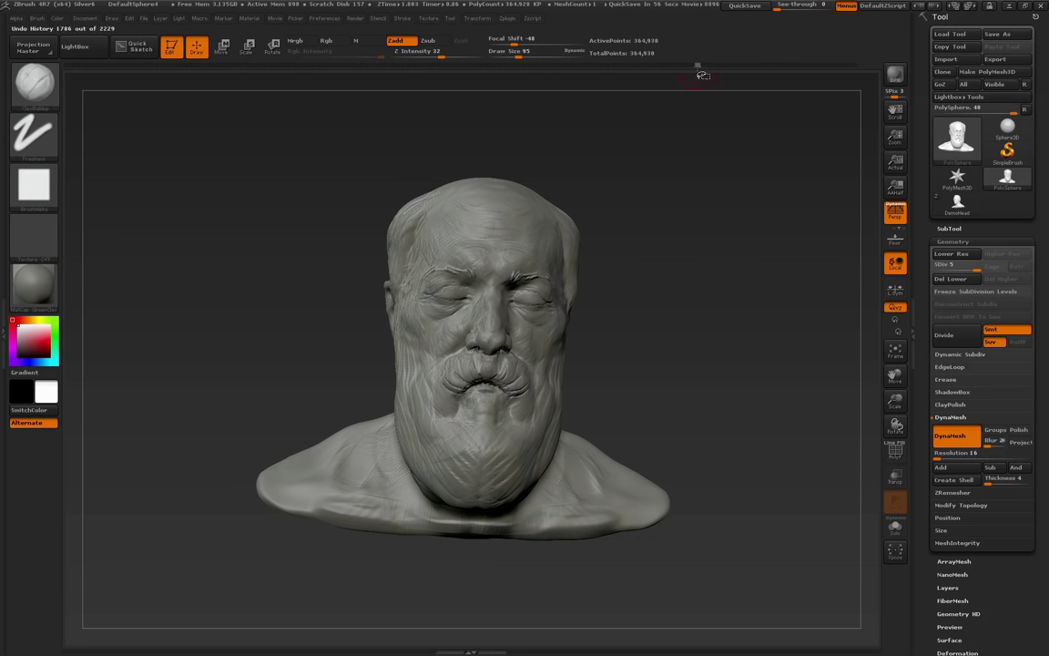
Advance the undo history to the first large beard clumps and examine how they follow the chin and cheeks
left_click_drag(701, 65, 727, 74)
left_click_drag(725, 342, 727, 341)
left_click_drag(735, 444, 739, 451)
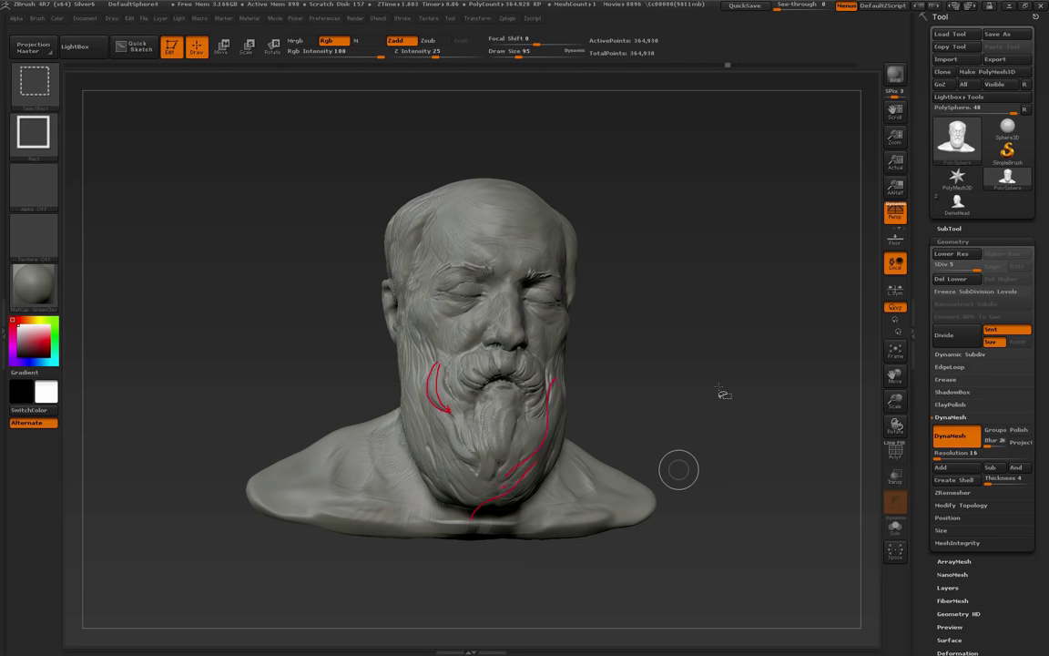
key("Escape")
left_click_drag(741, 296, 744, 289)
Advance the undo history to the stage with deeper beard strands and examine the curved locks beside the mouth
left_click_drag(727, 67, 769, 73)
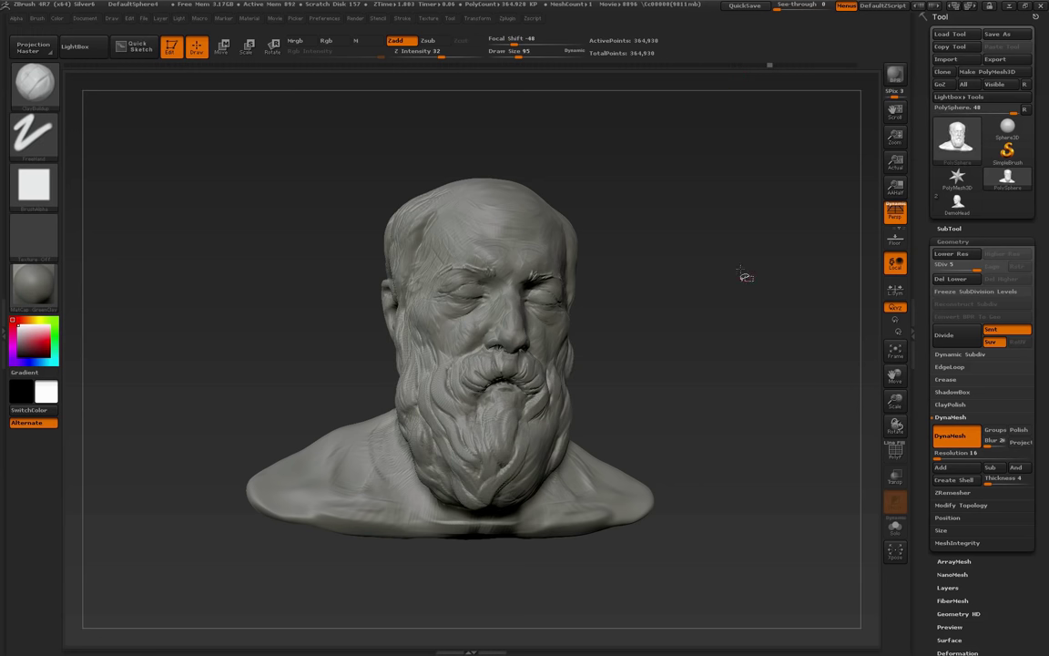
left_click_drag(739, 271, 722, 298)
key("ctrl+shift")
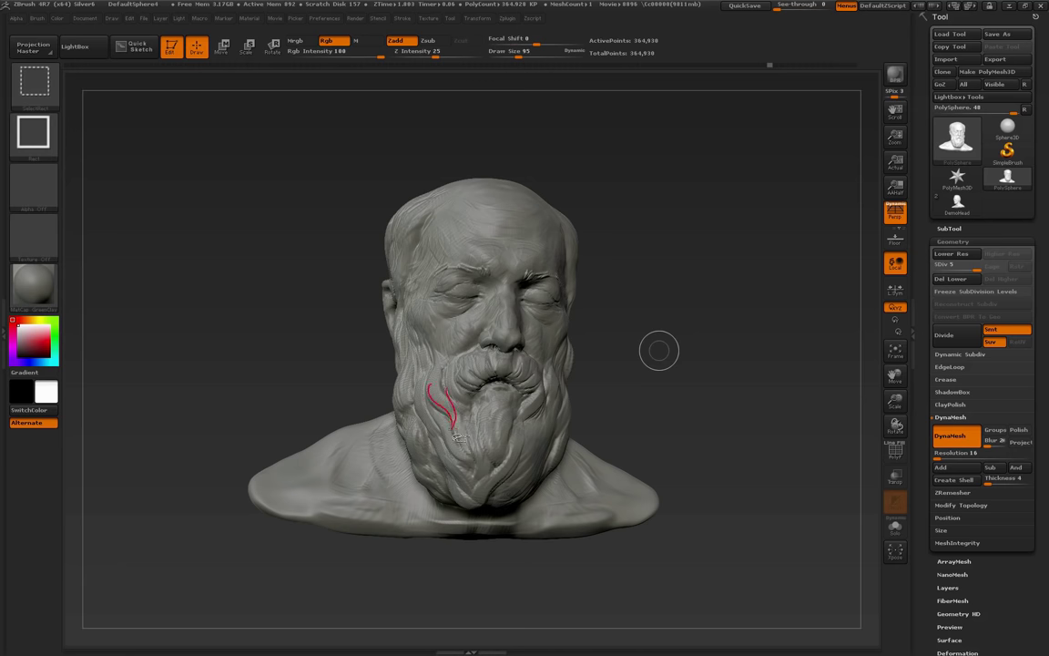
left_click_drag(733, 423, 727, 403)
Advance the undo history to the lengthened beard at subdivision level 6 and examine the mustache and locks up close
left_click_drag(770, 66, 805, 65)
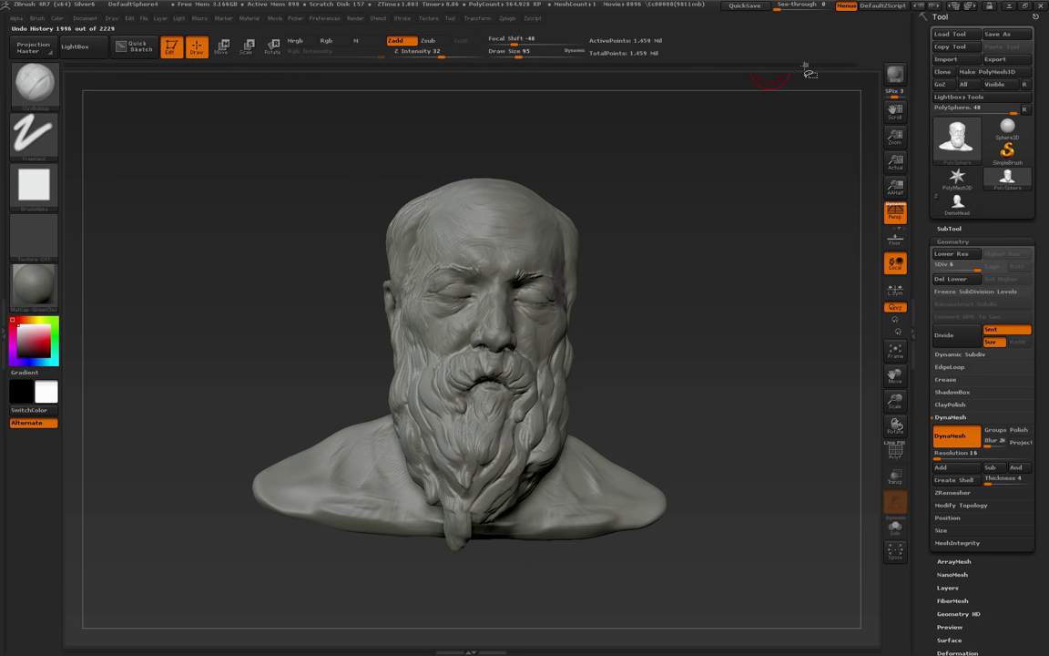
left_click_drag(637, 266, 751, 329)
left_click_drag(682, 316, 755, 373)
key("ctrl+shift")
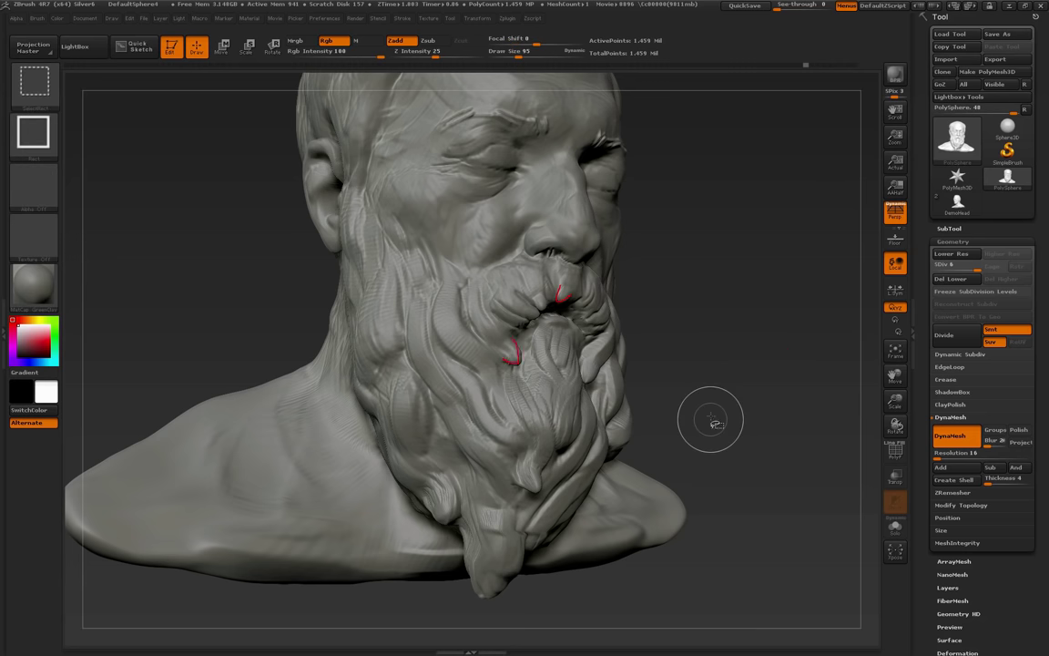
left_click_drag(732, 422, 722, 425)
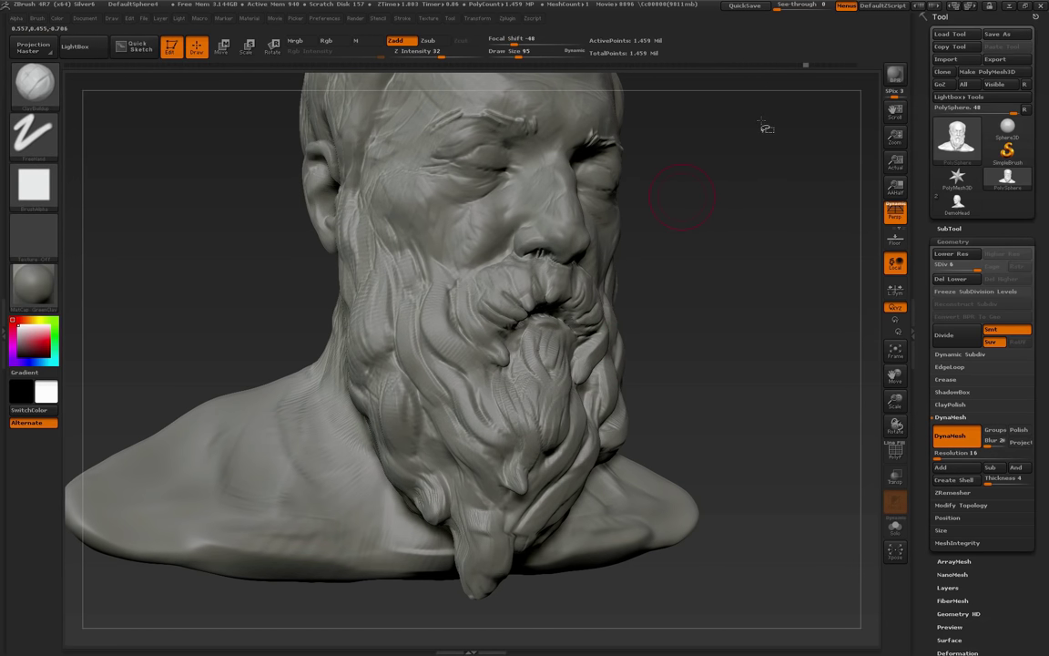
Advance the undo history through the mustache and pointed beard tip refinements to the latest state
left_click_drag(805, 65, 818, 65)
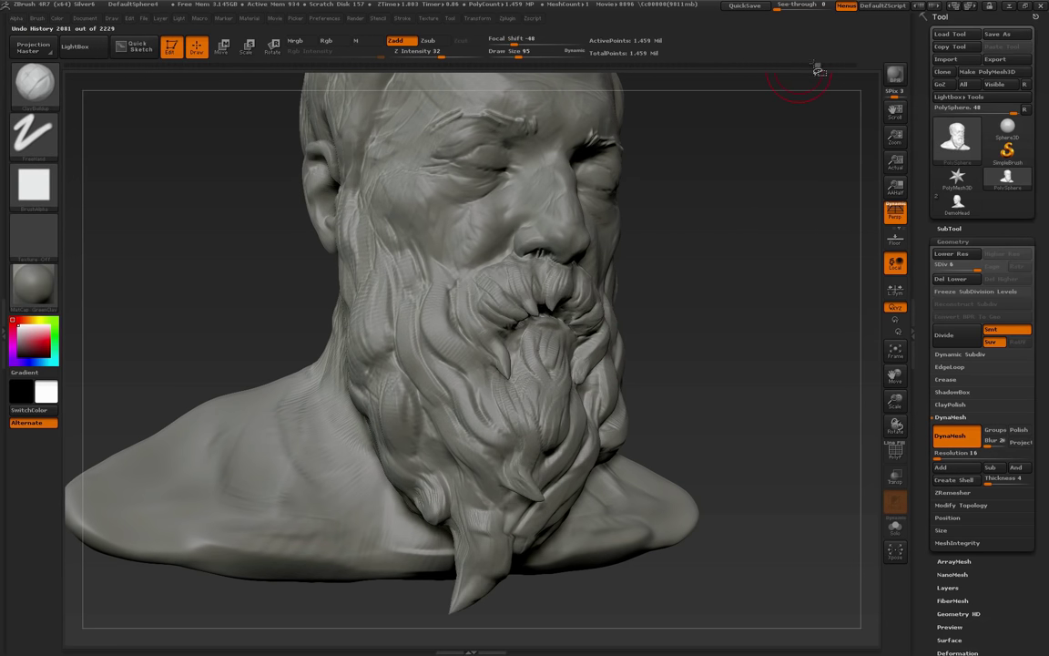
left_click_drag(845, 256, 826, 260)
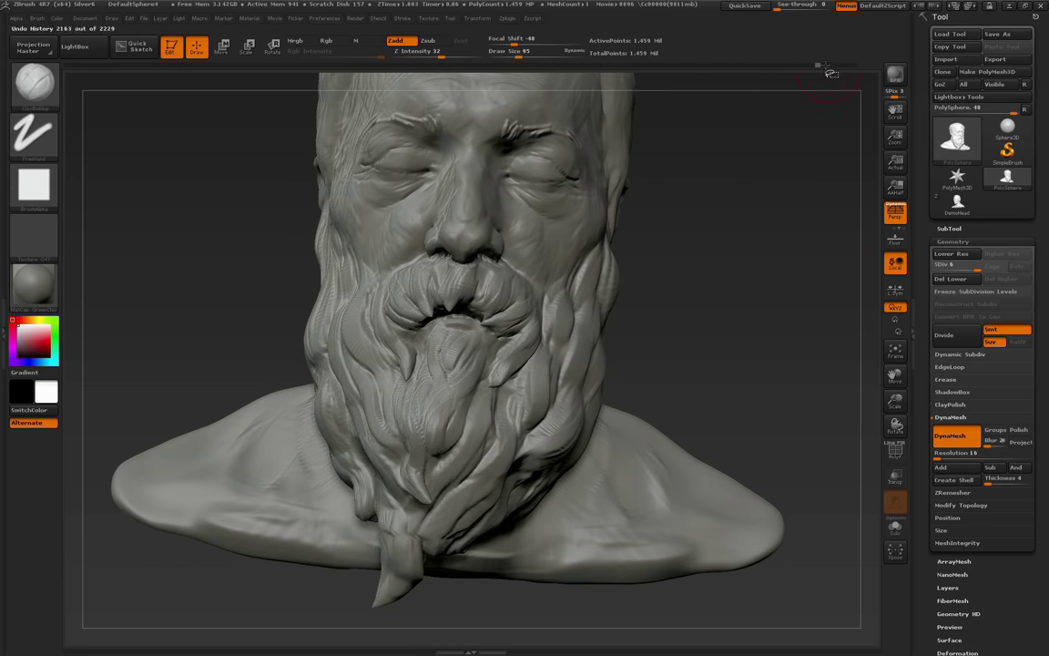
left_click_drag(823, 69, 862, 66)
Examine the complete bust from the front and from a three-quarter view
mouse_move(771, 271)
left_mouse_down()
mouse_move(784, 312)
mouse_move(747, 343)
mouse_move(726, 391)
left_mouse_up()
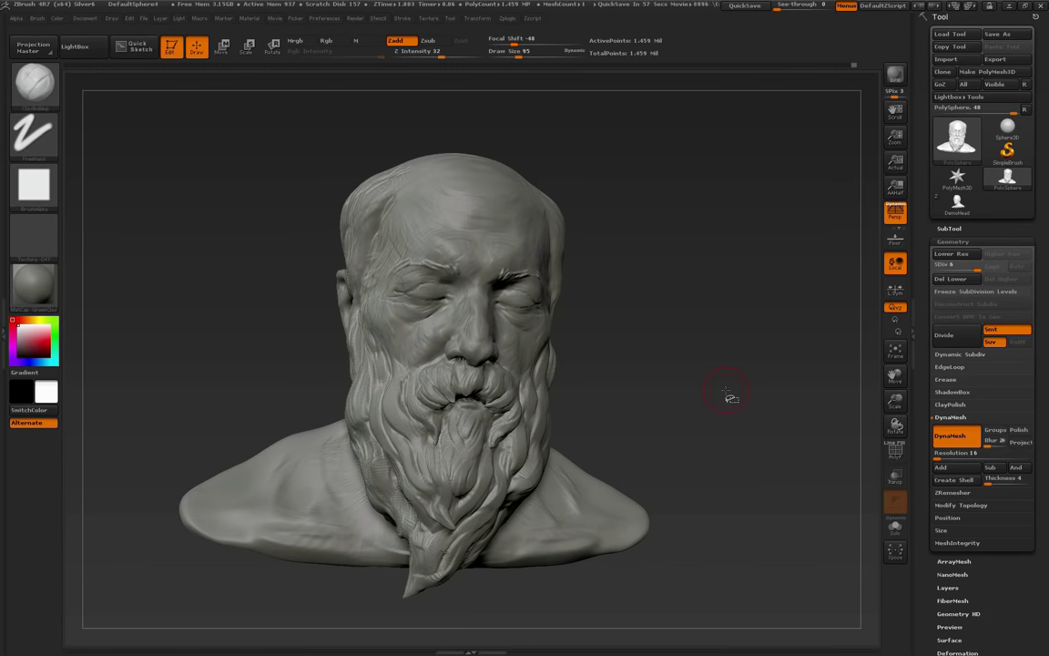
mouse_move(729, 396)
left_mouse_down()
mouse_move(710, 428)
mouse_move(756, 391)
left_mouse_up()
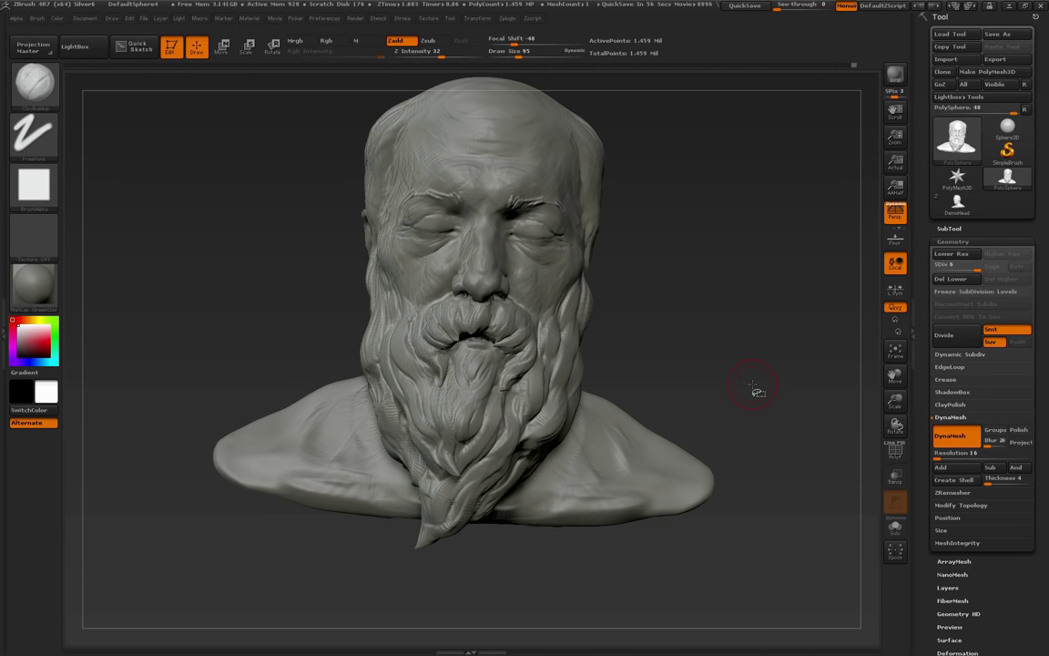
mouse_move(779, 387)
left_mouse_down()
mouse_move(767, 398)
mouse_move(735, 391)
mouse_move(797, 434)
mouse_move(782, 420)
left_mouse_up()
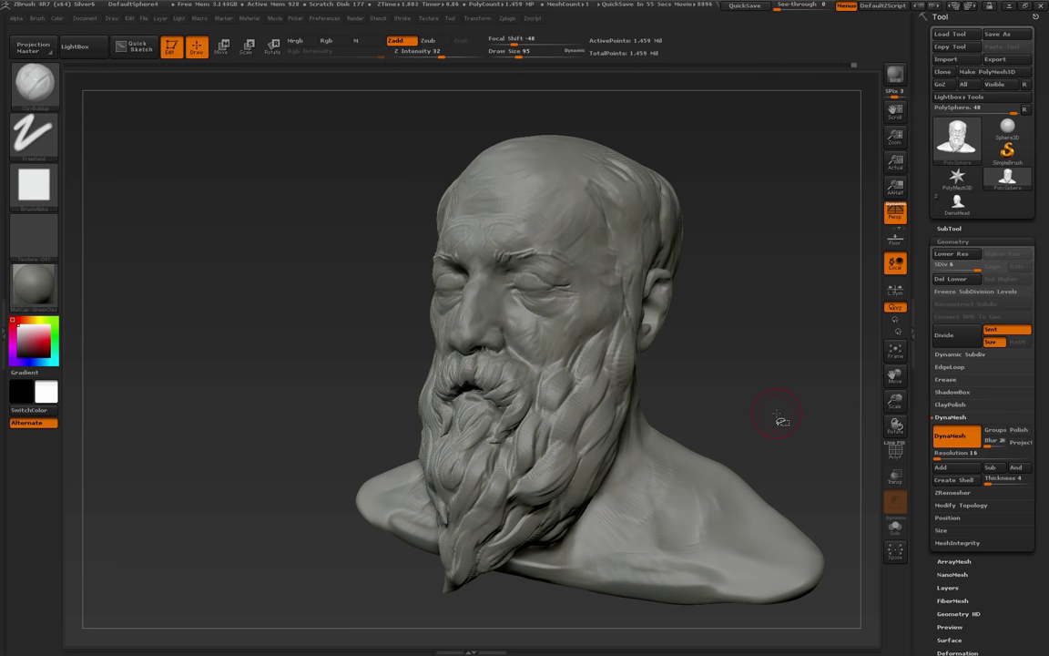
left_click_drag(777, 415, 813, 387)
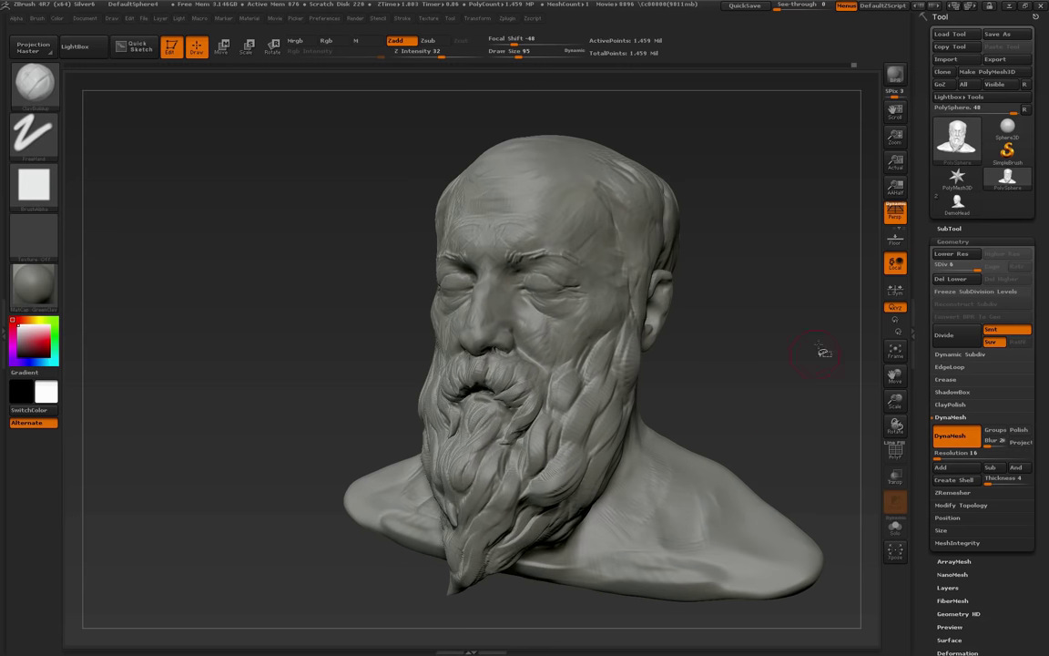
Switch to the Sphere3D primitive, view it, and return to the bust tool
left_click(1009, 136)
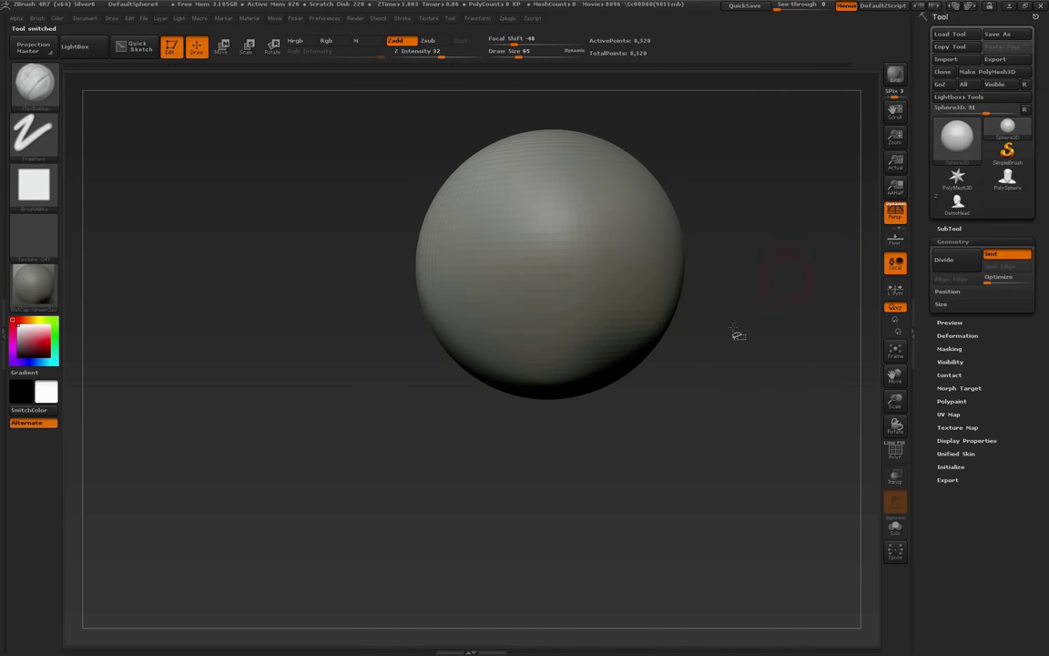
left_click_drag(744, 394, 806, 297)
left_click(957, 205)
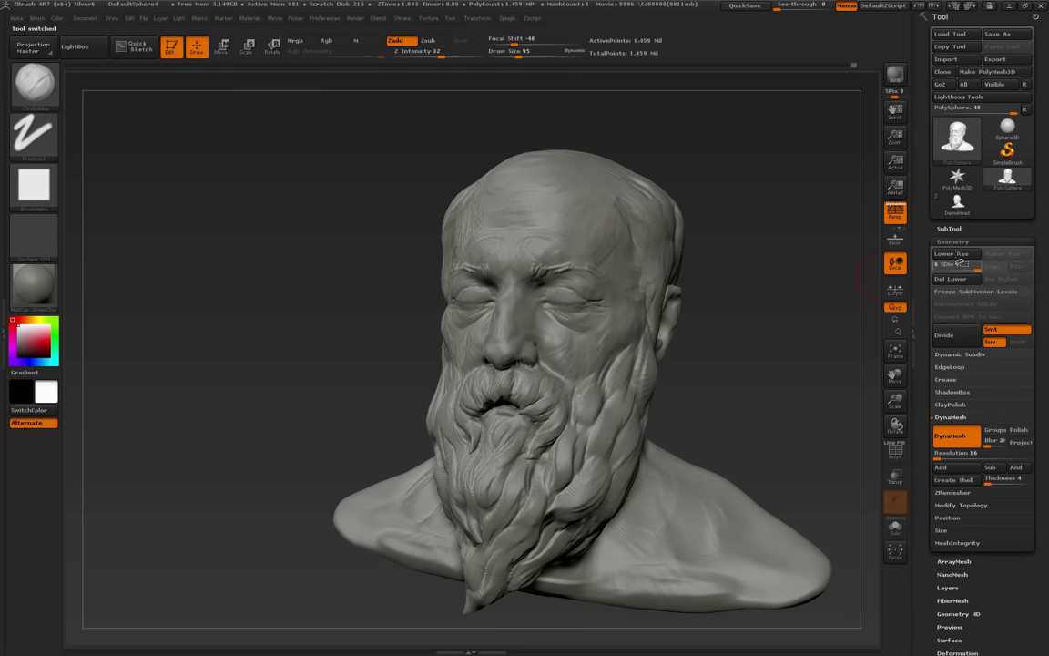
Collapse the Geometry settings and rewind the bust's undo history to the initial smooth sphere
left_click(955, 242)
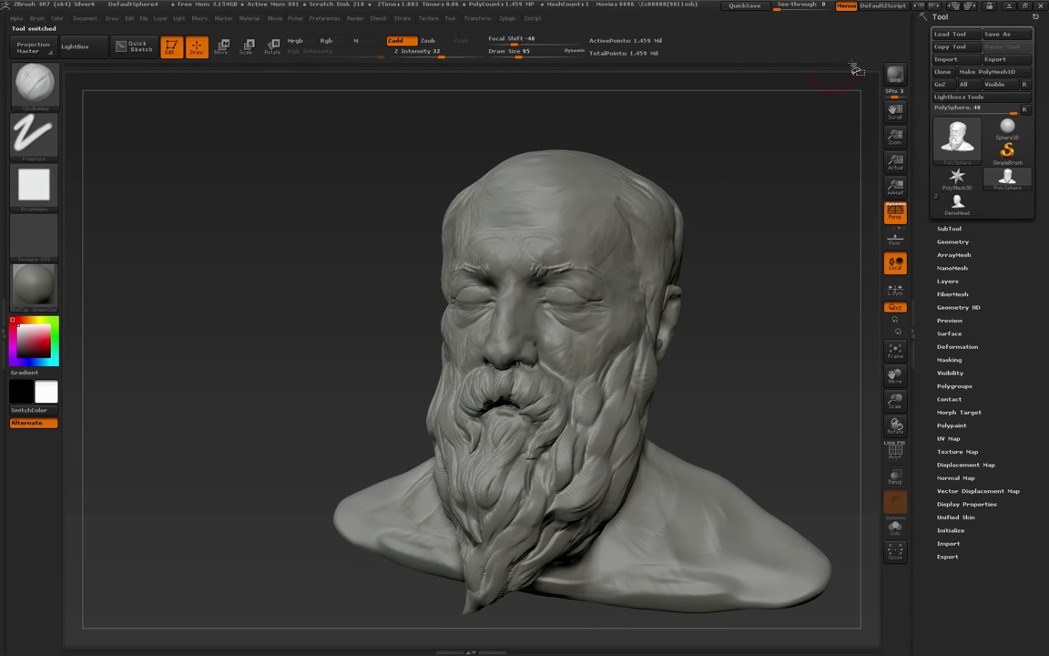
key("ctrl+z")
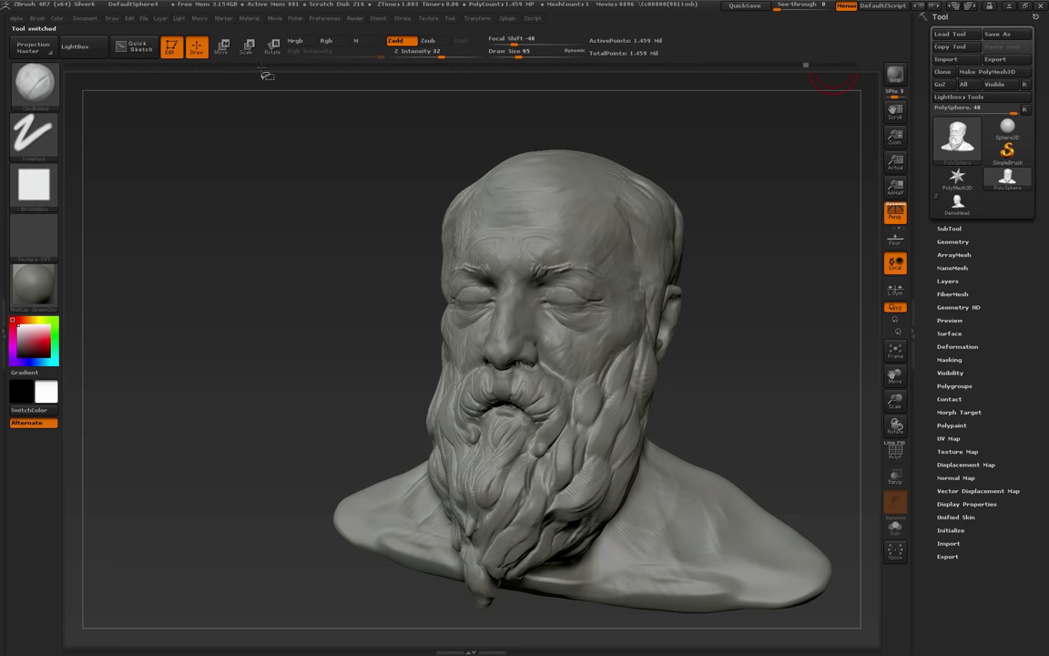
key("ctrl+z")
left_click_drag(91, 66, 61, 65)
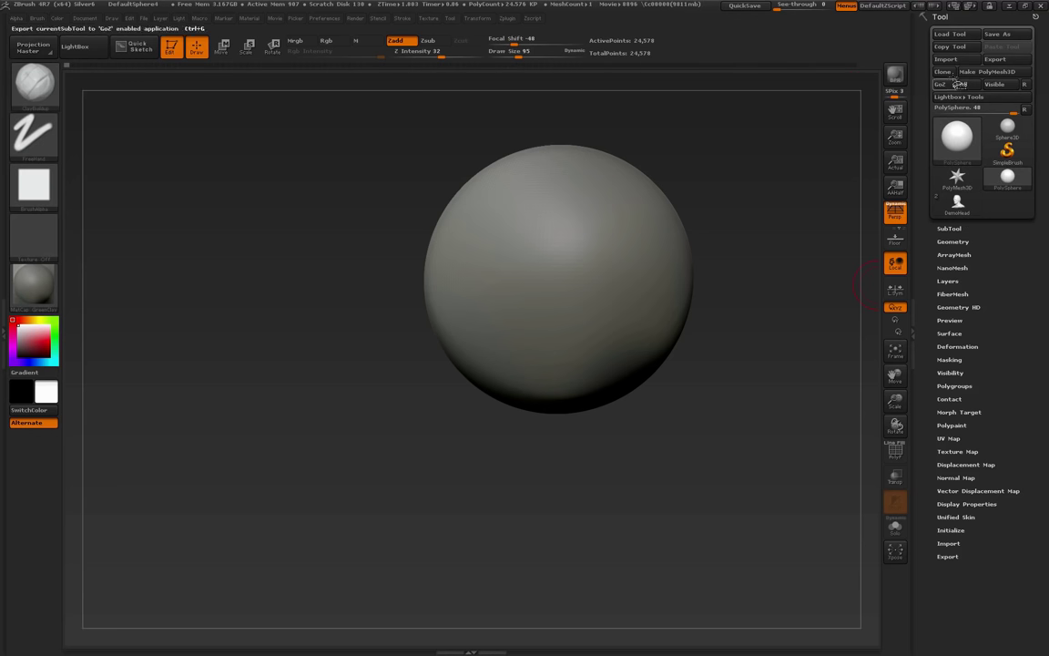
Clone the sphere tool, make PolySphere the active tool, and set the draw size to 335
left_click(942, 72)
left_click(1007, 178)
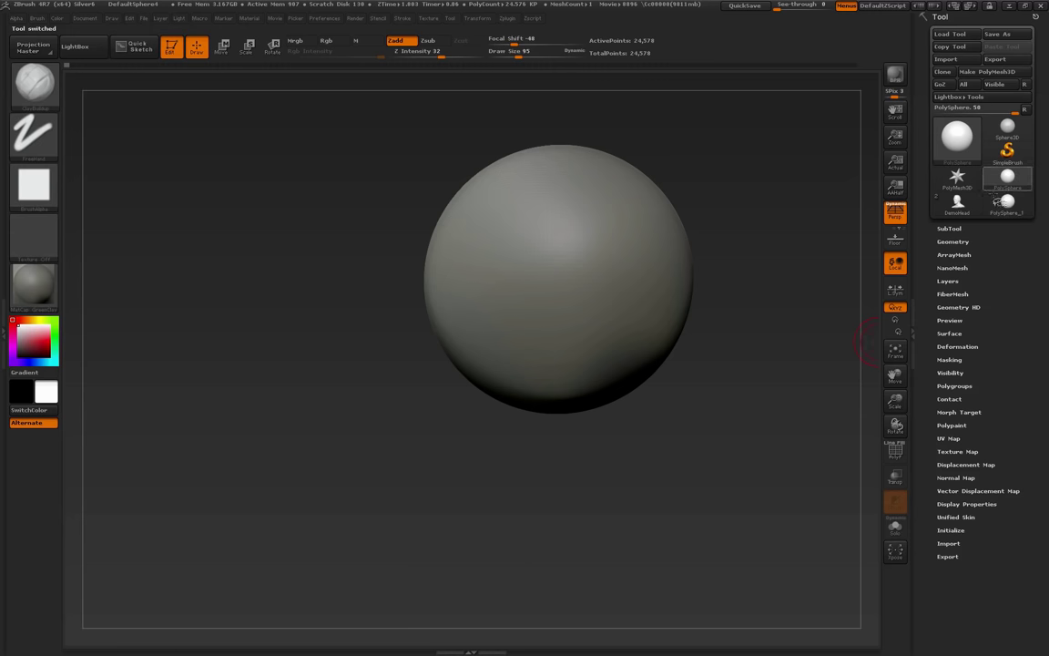
key("s")
mouse_move(722, 378)
left_mouse_down("alt")
mouse_move(698, 416)
mouse_move(729, 404)
left_mouse_up("alt")
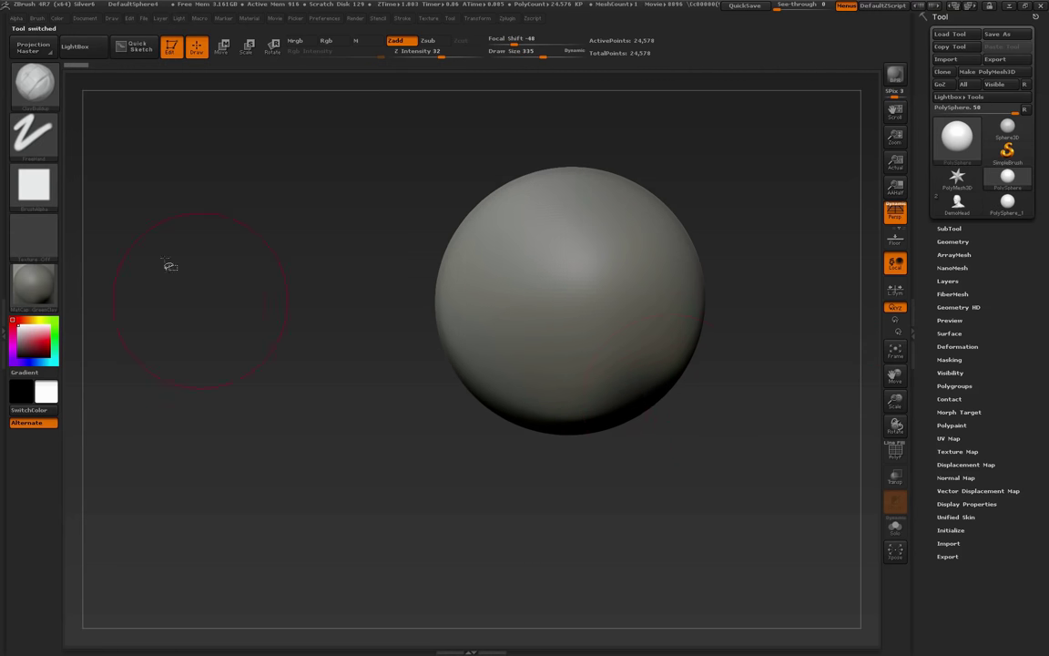
Show the Brush palette and build up mirrored clay strokes across the sphere's lower half, raising the draw size to 440
left_click(4, 190)
left_click_drag(122, 238, 125, 349)
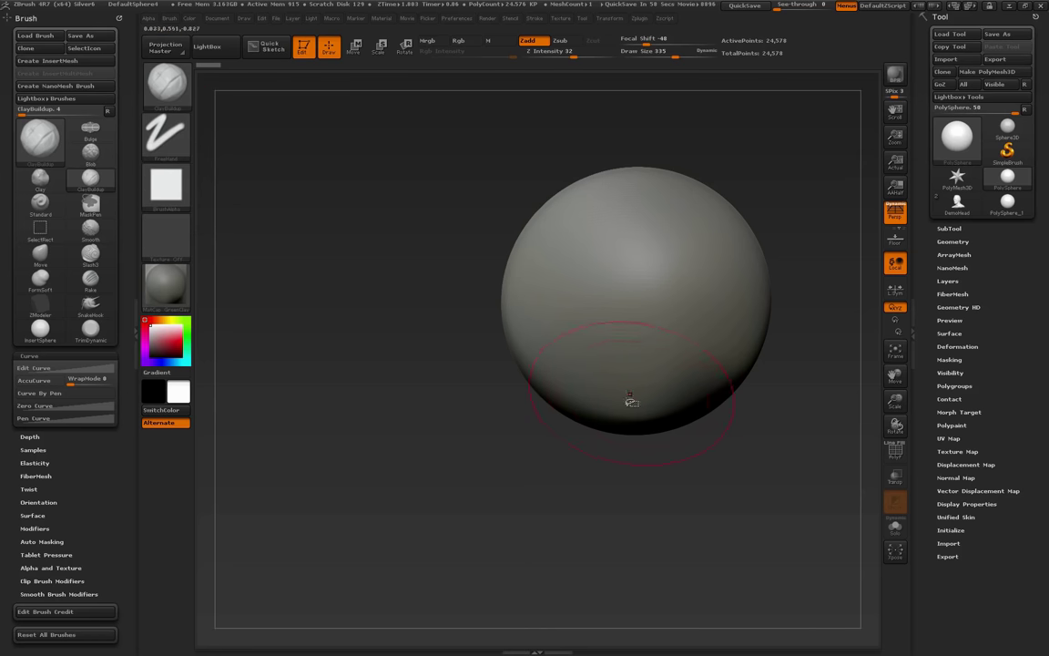
mouse_move(702, 466)
left_mouse_down()
mouse_move(715, 479)
mouse_move(666, 438)
left_mouse_up()
mouse_move(627, 376)
left_mouse_down()
mouse_move(617, 377)
mouse_move(636, 384)
left_mouse_up()
key("s")
Reset all brushes to their default settings
left_click_drag(92, 495, 90, 371)
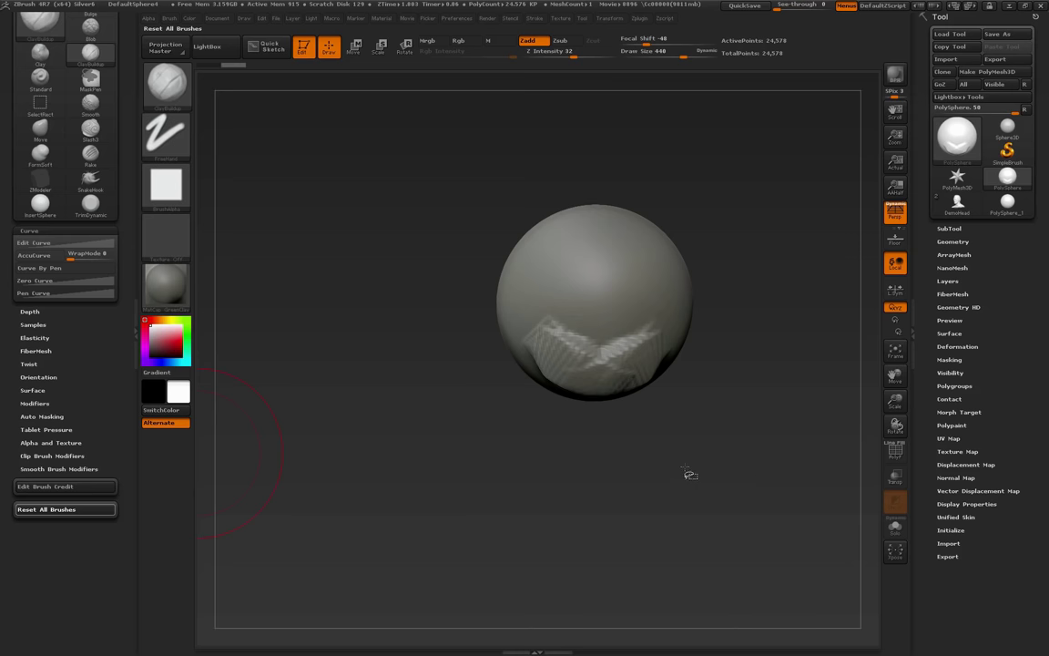
left_click_drag(643, 430, 677, 431)
Try a mirrored Standard brush stroke on the lower side of the sphere and undo it
left_click_drag(666, 359, 679, 372)
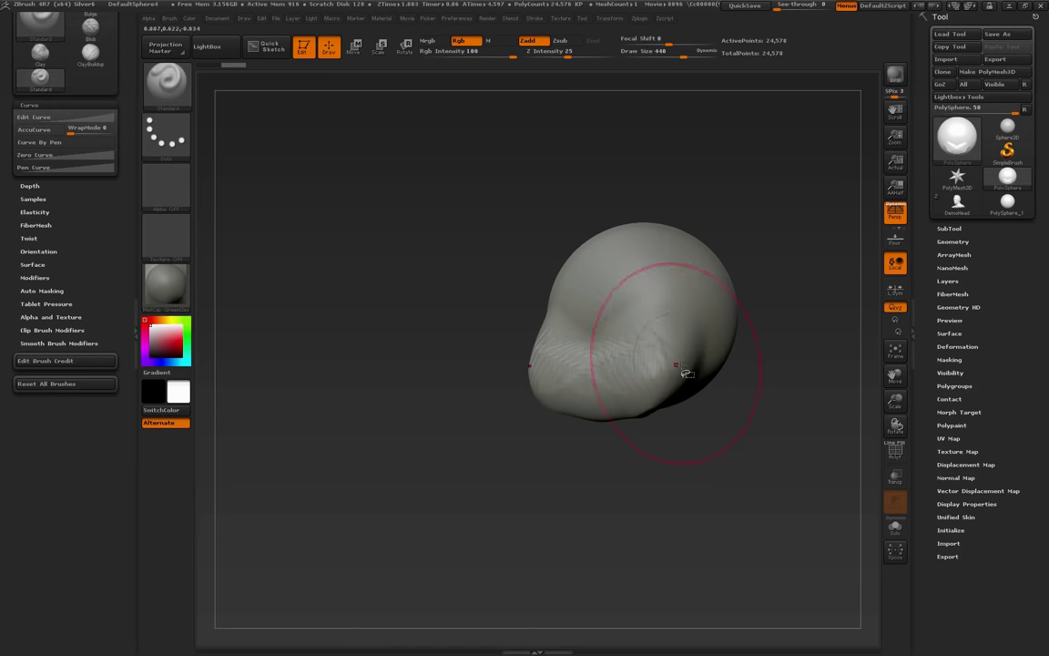
key("ctrl+z")
key("ctrl+z")
Make ClayBuildup the active sculpting brush
left_click_drag(666, 483, 519, 446)
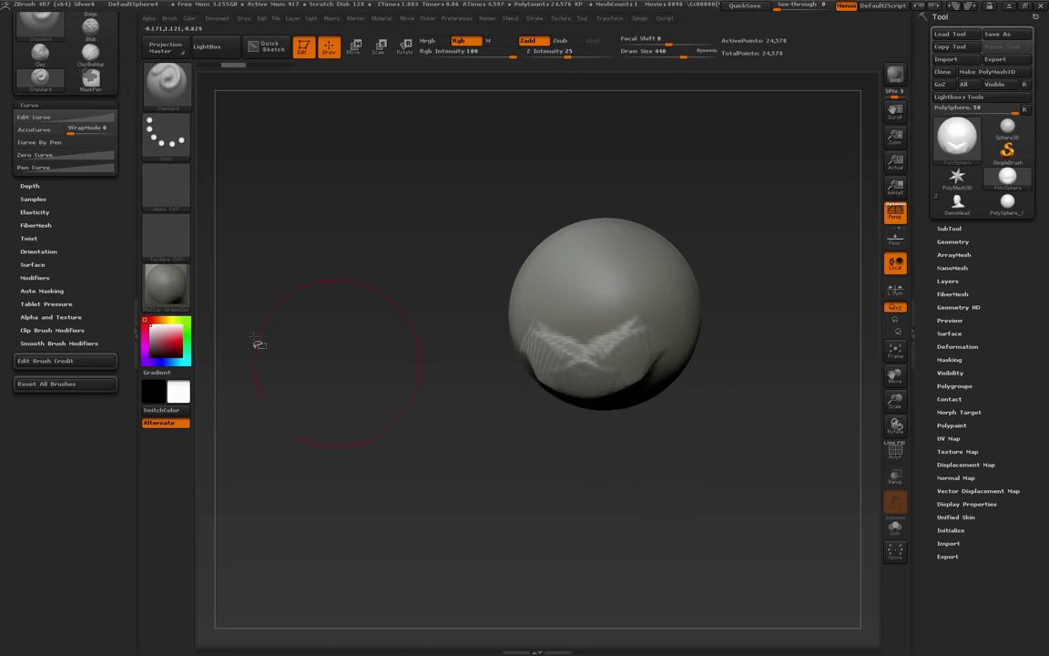
left_click_drag(99, 220, 107, 343)
left_click(90, 179)
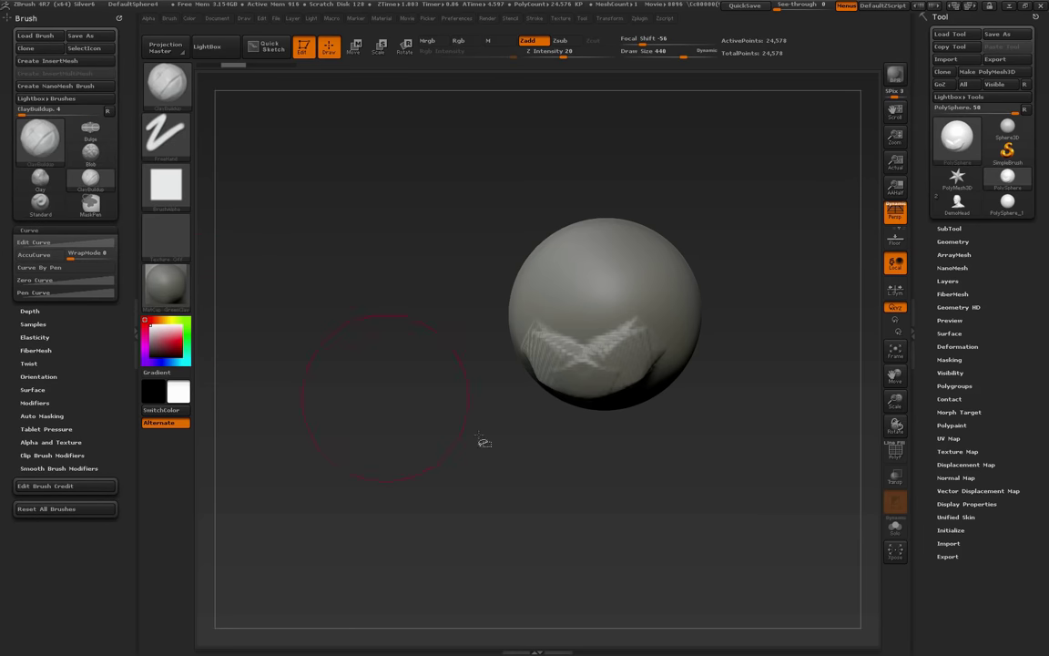
Build up a protruding jaw and lower-face mass on the sphere's lower half with mirrored ClayBuildup strokes at draw size 440
left_click_drag(644, 476, 623, 465)
mouse_move(644, 340)
left_mouse_down()
mouse_move(605, 403)
mouse_move(608, 419)
left_mouse_up()
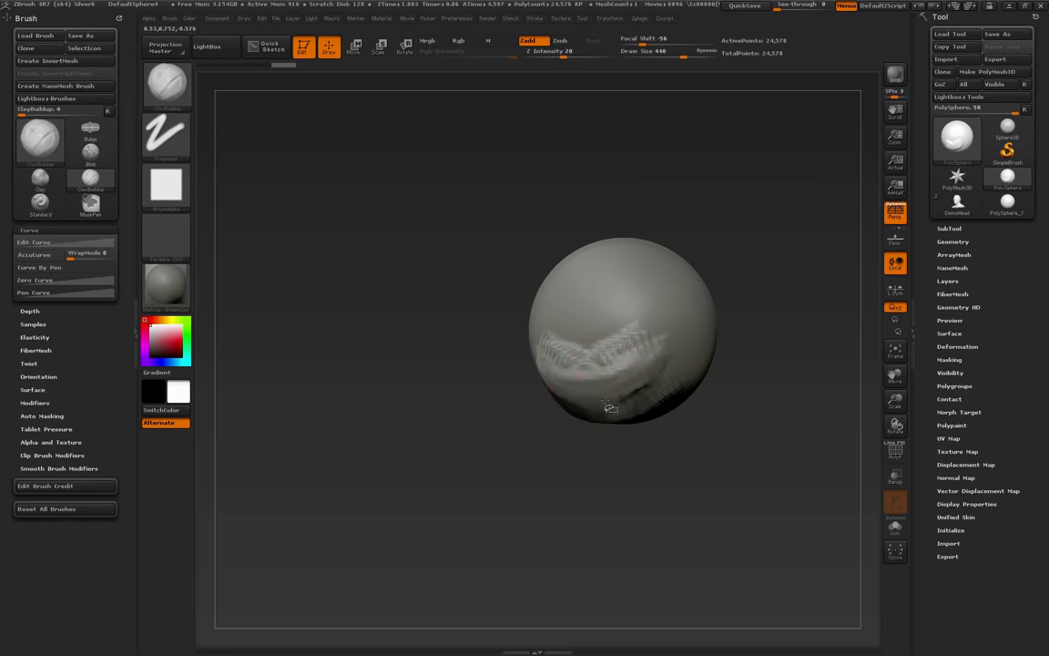
mouse_move(745, 394)
left_mouse_down()
mouse_move(721, 456)
mouse_move(718, 441)
left_mouse_up()
mouse_move(616, 426)
left_mouse_down()
mouse_move(572, 467)
mouse_move(545, 465)
left_mouse_up()
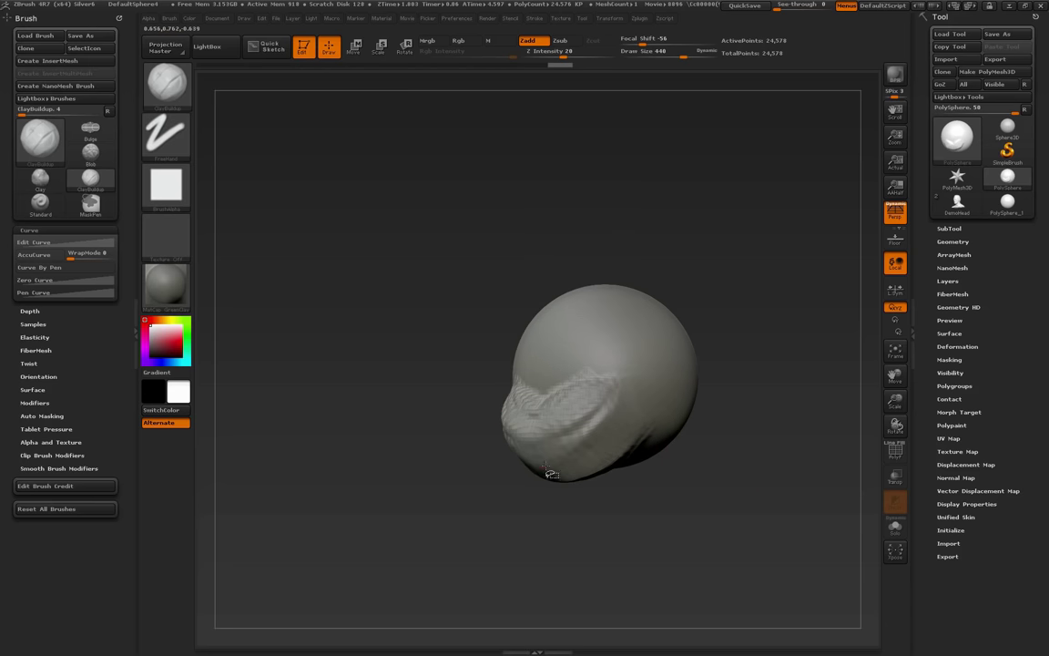
left_click_drag(664, 414, 668, 342)
mouse_move(756, 374)
left_mouse_down()
mouse_move(761, 402)
mouse_move(771, 399)
left_mouse_up()
mouse_move(507, 321)
left_mouse_down()
mouse_move(556, 457)
mouse_move(585, 460)
left_mouse_up()
Reduce the draw size to 85, then carve the eye sockets and rough out the nose with ClayBuildup
key("s")
left_click_drag(567, 398, 558, 398)
key("s")
mouse_move(533, 361)
left_mouse_down("alt")
mouse_move(554, 367)
mouse_move(541, 366)
mouse_move(549, 381)
mouse_move(559, 372)
mouse_move(549, 375)
left_mouse_up("alt")
key("s")
mouse_move(548, 374)
left_mouse_down()
mouse_move(558, 368)
mouse_move(544, 365)
left_mouse_up()
key("s")
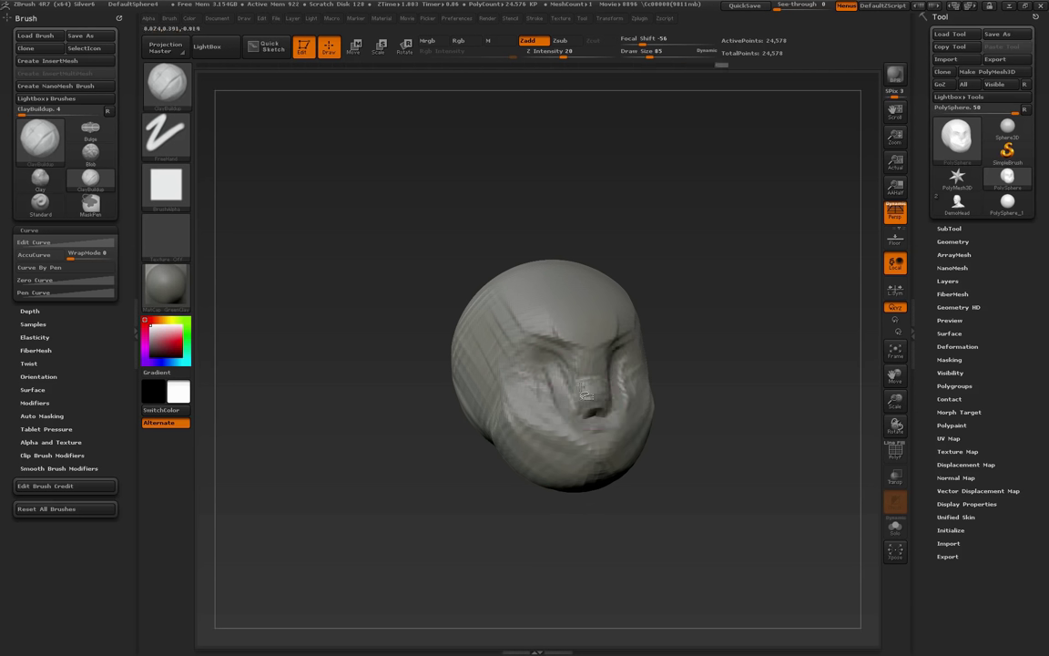
Build up the brow, forehead and crown of the head with ClayBuildup, raising the draw size to 315
left_click_drag(587, 320, 583, 314)
key("s")
left_click_drag(579, 309, 577, 308)
key("s")
left_click_drag(673, 289, 665, 351)
key("s")
mouse_move(551, 282)
left_mouse_down()
mouse_move(574, 281)
mouse_move(535, 298)
left_mouse_up()
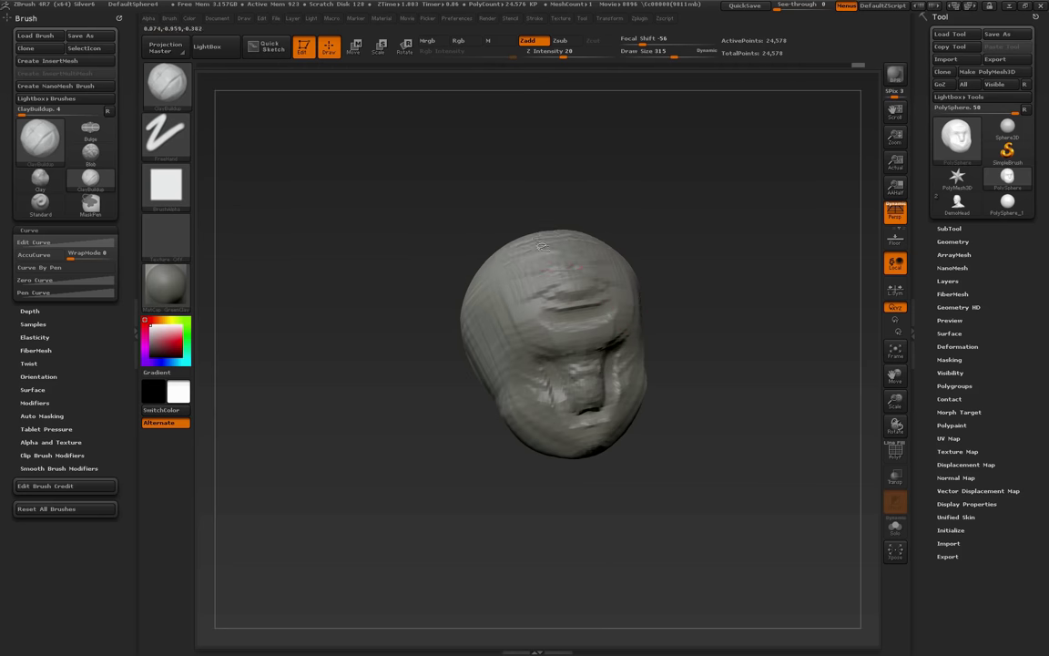
mouse_move(672, 253)
left_mouse_down()
mouse_move(689, 293)
mouse_move(682, 307)
left_mouse_up()
left_click_drag(595, 264, 524, 241)
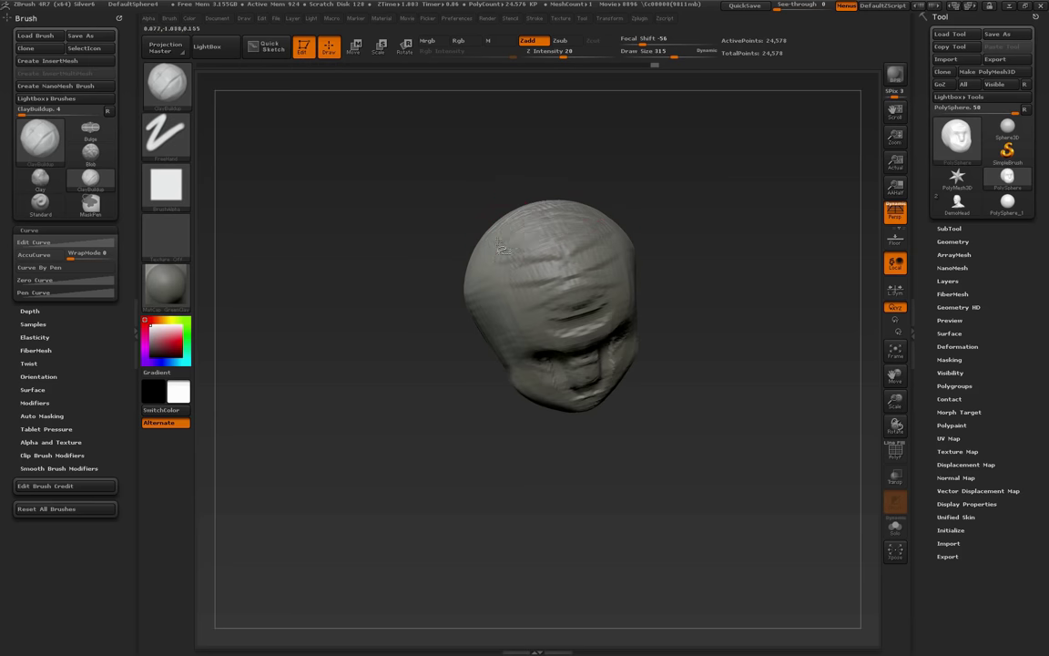
mouse_move(698, 340)
left_mouse_down()
mouse_move(709, 325)
mouse_move(644, 352)
left_mouse_up()
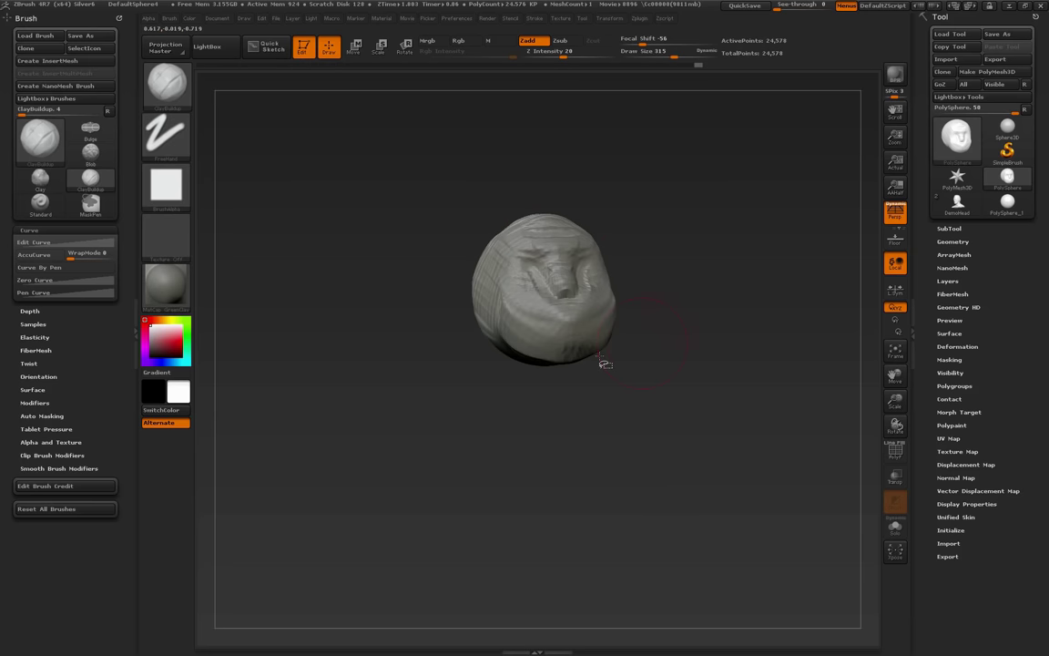
Add clay along the jaw and the underside of the head to start the chin and neck
left_click_drag(571, 351, 601, 348)
mouse_move(666, 392)
left_mouse_down()
mouse_move(658, 349)
mouse_move(668, 337)
left_mouse_up()
mouse_move(587, 405)
left_mouse_down()
mouse_move(599, 400)
mouse_move(583, 380)
left_mouse_up()
mouse_move(694, 412)
left_mouse_down()
mouse_move(641, 404)
mouse_move(590, 436)
mouse_move(554, 401)
mouse_move(565, 381)
mouse_move(632, 397)
mouse_move(790, 472)
mouse_move(752, 447)
mouse_move(784, 431)
mouse_move(690, 445)
mouse_move(588, 435)
mouse_move(648, 386)
left_mouse_up()
mouse_move(645, 446)
left_mouse_down()
mouse_move(569, 445)
mouse_move(567, 505)
mouse_move(583, 497)
left_mouse_up()
mouse_move(490, 440)
left_mouse_down()
mouse_move(528, 459)
mouse_move(495, 469)
left_mouse_up()
left_click_drag(560, 486, 706, 481)
left_click_drag(612, 453, 492, 462)
mouse_move(712, 478)
left_mouse_down("alt")
mouse_move(684, 477)
mouse_move(720, 480)
left_mouse_up("alt")
Pull the underside of the head down and outward into a neck and shoulders with the Move brush
key("b")
key("m")
key("v")
key("s")
left_click(715, 481)
left_click_drag(690, 443, 749, 449)
left_click_drag(776, 487, 689, 488)
left_click_drag(798, 416, 776, 407)
left_click_drag(735, 507, 770, 506)
mouse_move(705, 466)
left_mouse_down()
mouse_move(674, 486)
mouse_move(758, 482)
mouse_move(754, 516)
left_mouse_up()
mouse_move(736, 478)
left_mouse_down()
mouse_move(705, 530)
mouse_move(695, 525)
left_mouse_up()
mouse_move(722, 419)
left_mouse_down()
mouse_move(702, 429)
mouse_move(716, 429)
mouse_move(687, 424)
left_mouse_up()
left_click_drag(710, 492, 740, 475)
mouse_move(803, 472)
left_mouse_down("alt")
mouse_move(691, 517)
mouse_move(714, 506)
left_mouse_up("alt")
Raise the Move brush's draw size to 839 and adjust the overall head silhouette
key("s")
left_click_drag(707, 439, 743, 420)
left_click_drag(623, 271, 592, 274)
left_click_drag(725, 251, 662, 227)
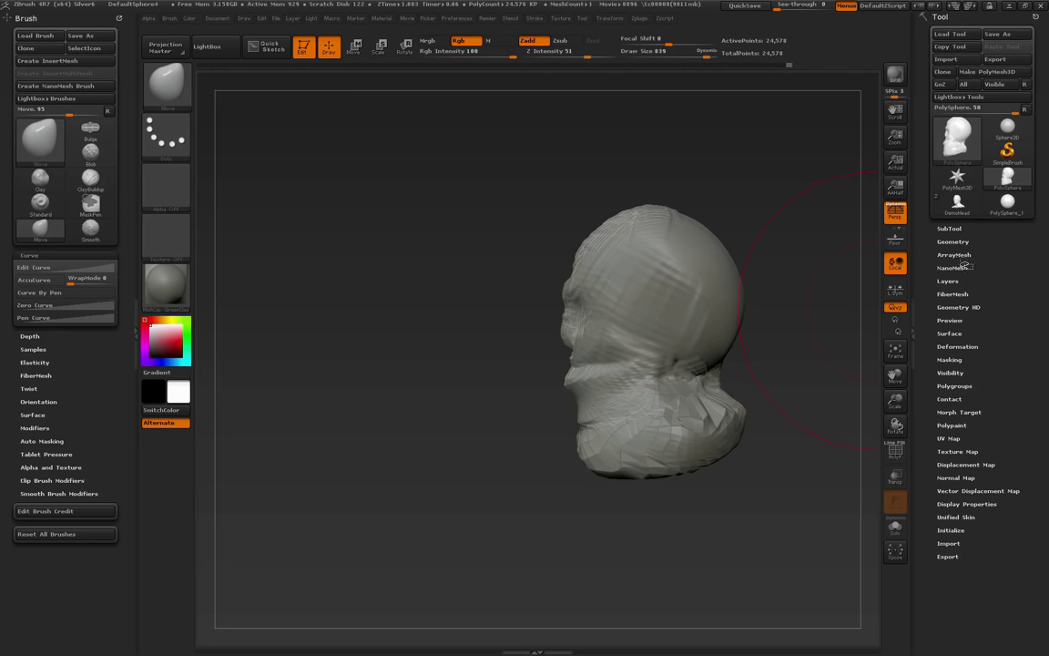
Remesh the stretched bust with DynaMesh at resolution 16
left_click(952, 241)
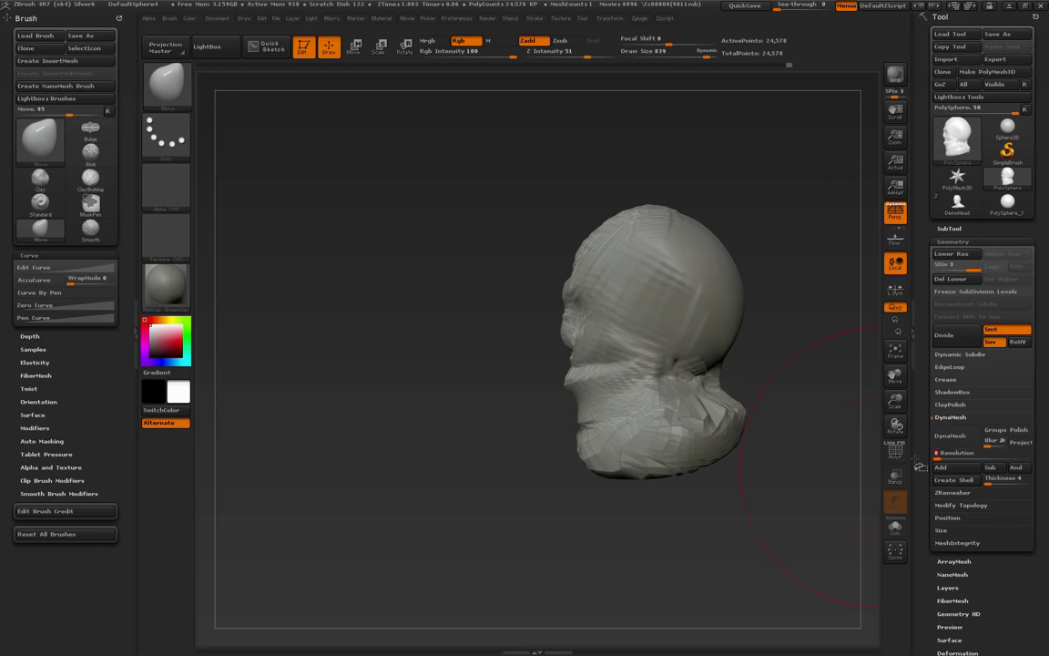
left_click(950, 435)
left_click(838, 460)
Reshape the neck and shoulders of the remeshed bust with a smaller Move brush, undoing the last pull on the chest
mouse_move(747, 527)
left_mouse_down()
mouse_move(773, 508)
mouse_move(756, 509)
mouse_move(775, 483)
left_mouse_up()
key("s")
key("s")
left_click_drag(688, 443, 665, 442)
mouse_move(757, 400)
left_mouse_down("alt")
mouse_move(770, 380)
mouse_move(790, 382)
mouse_move(736, 391)
left_mouse_up("alt")
key("s")
left_click_drag(558, 429, 569, 429)
left_click_drag(494, 405, 534, 465, "alt")
left_click_drag(778, 426, 739, 364, "alt")
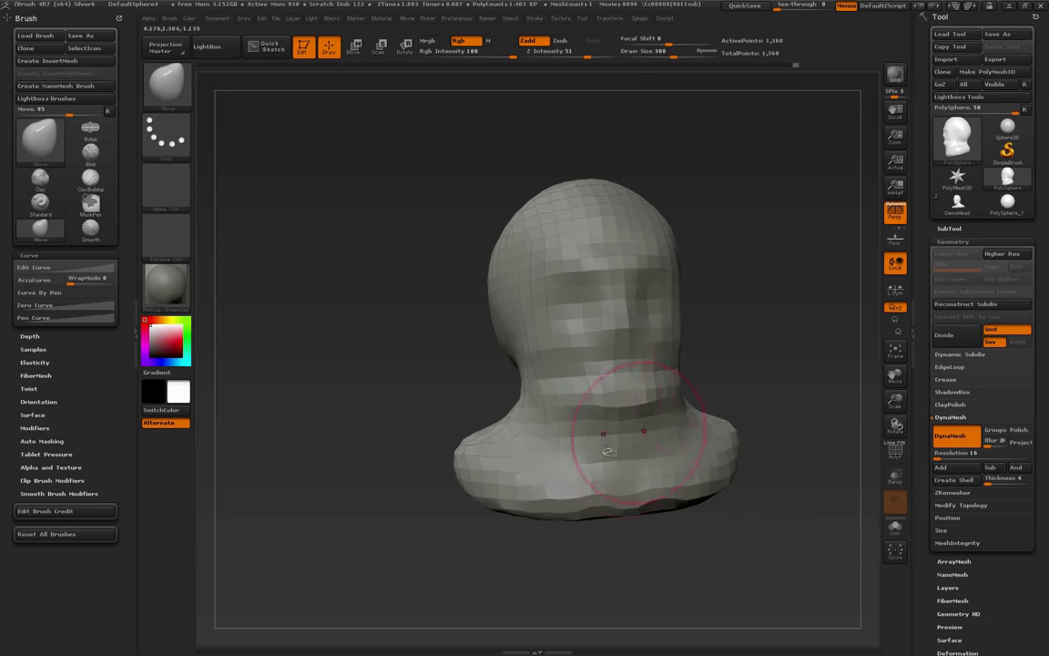
left_click_drag(603, 447, 605, 434)
key("ctrl+z")
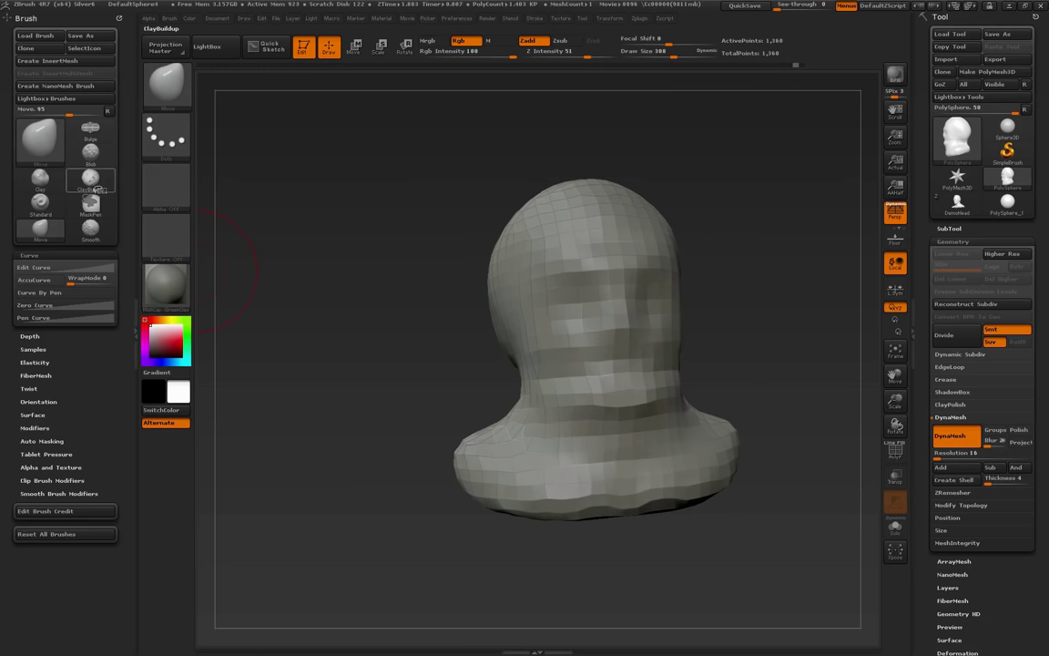
Build up a beard mass over the chin and front of the neck with ClayBuildup
left_click(90, 178)
mouse_move(595, 443)
left_mouse_down()
mouse_move(602, 429)
mouse_move(583, 408)
left_mouse_up()
mouse_move(629, 451)
left_mouse_down()
mouse_move(623, 463)
mouse_move(630, 453)
left_mouse_up()
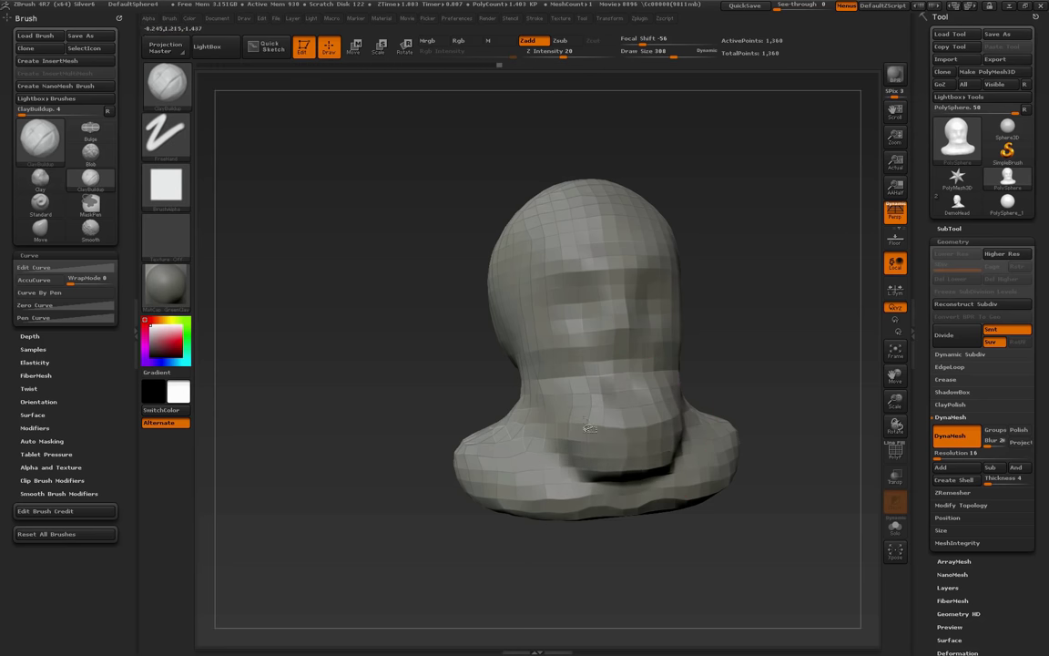
Carve the mouth area and build up the moustache with ClayBuildup, reducing the draw size to 119
left_click_drag(772, 379, 678, 375)
left_click_drag(591, 370, 465, 371, "alt")
key("s")
mouse_move(541, 374)
left_mouse_down()
mouse_move(489, 368)
mouse_move(505, 366)
left_mouse_up()
key("s")
left_click_drag(434, 394, 522, 372)
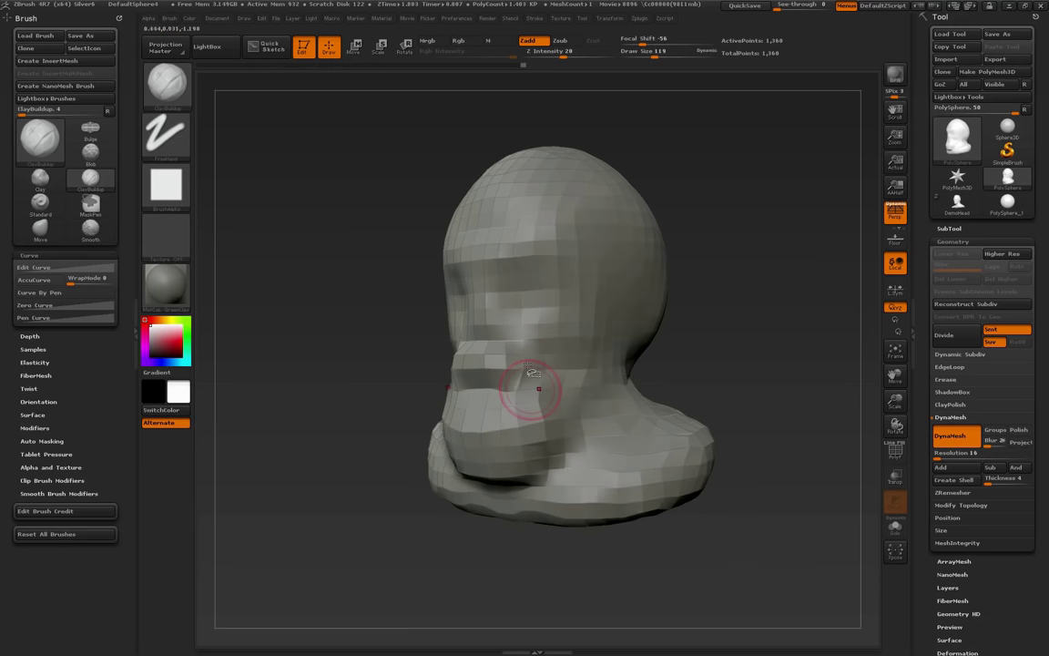
left_click_drag(683, 358, 773, 379)
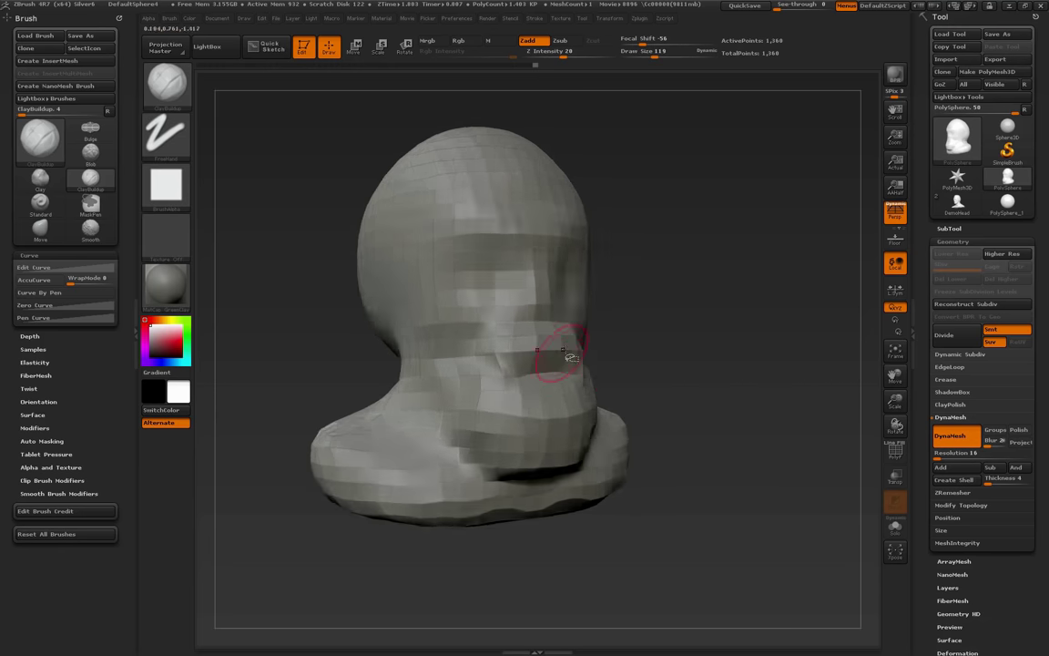
left_click_drag(553, 303, 557, 305)
left_click_drag(657, 322, 686, 333)
Pull the nose forward in profile with the Move brush
key("b")
key("m")
key("v")
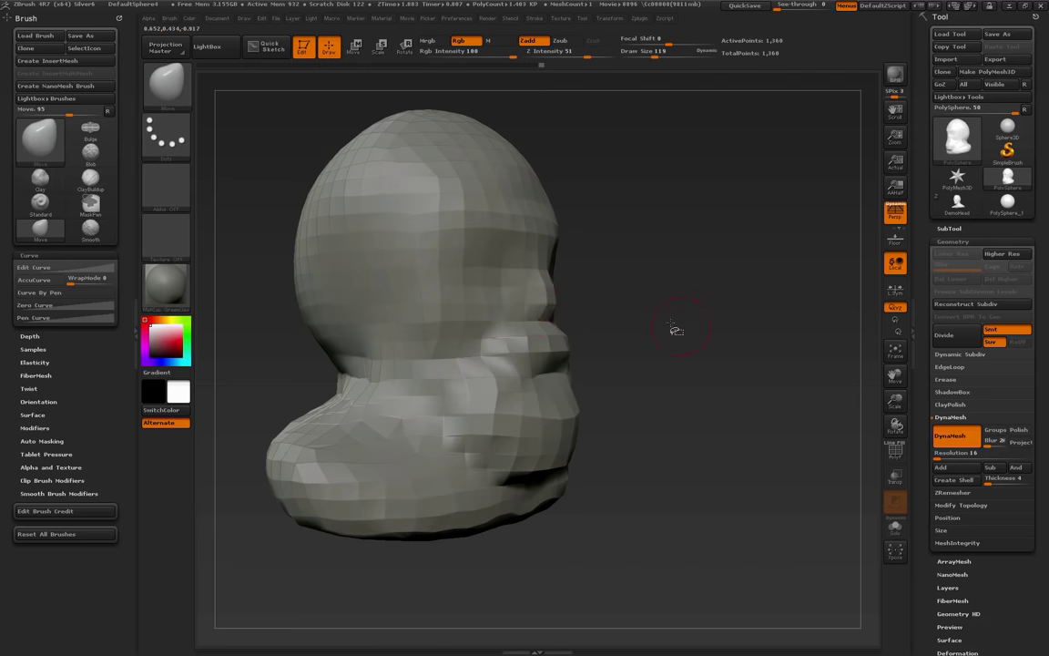
left_click_drag(551, 307, 571, 306)
left_click_drag(643, 296, 619, 295)
Define the eye sockets, cheeks and temples with ClayBuildup, raising the draw size to 194
left_click(89, 179)
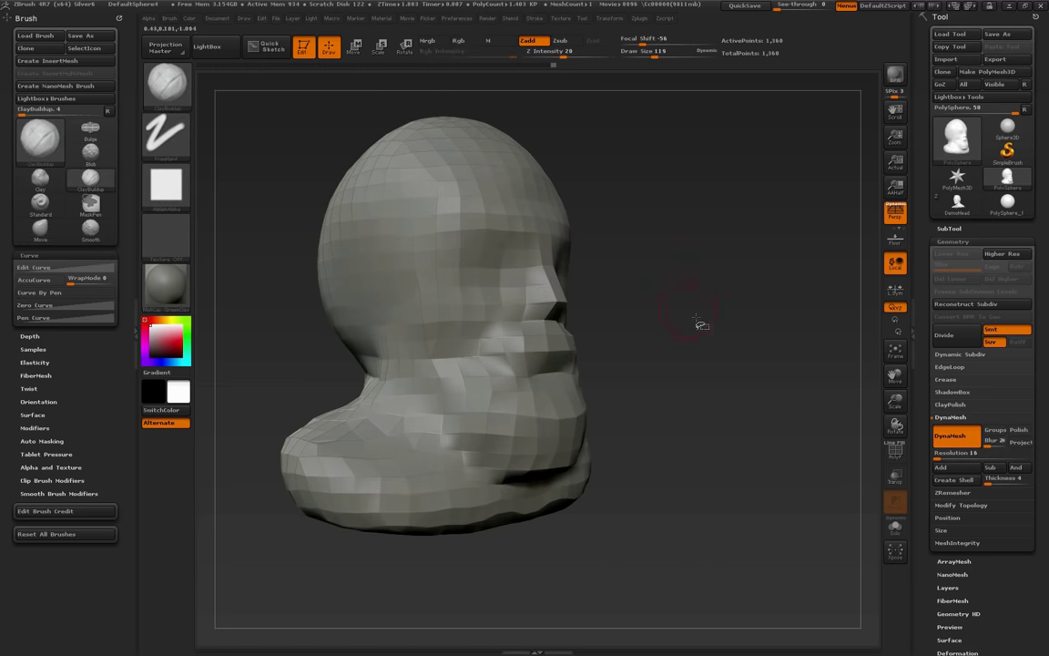
left_click_drag(684, 311, 590, 311)
left_click_drag(708, 312, 642, 283, "alt")
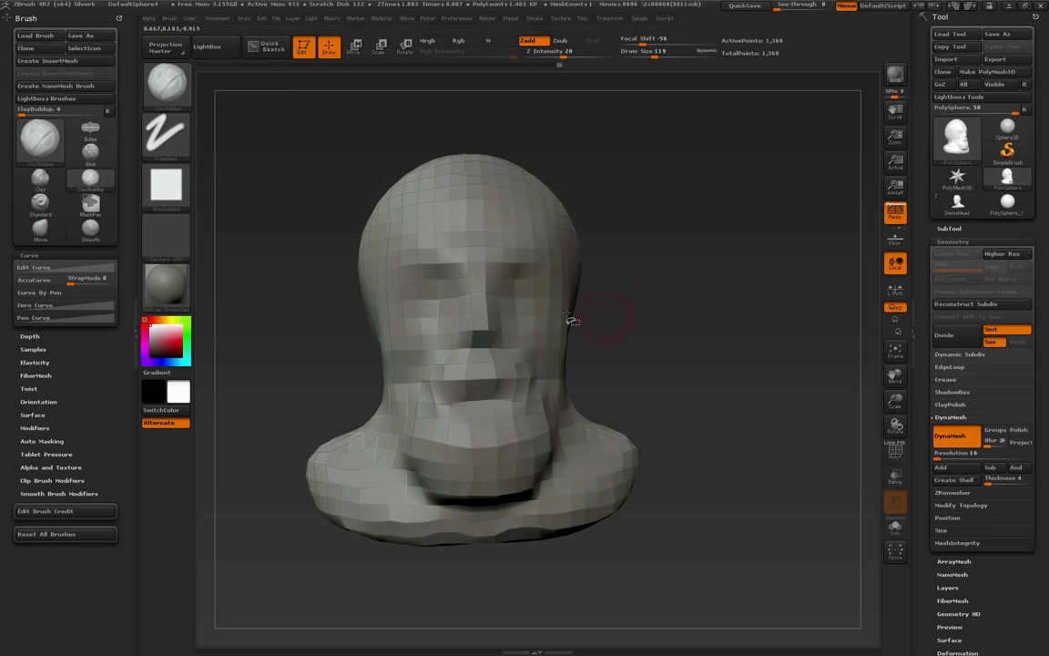
key("s")
left_click(491, 275)
left_click_drag(627, 327, 597, 333)
key("s")
left_click(586, 347)
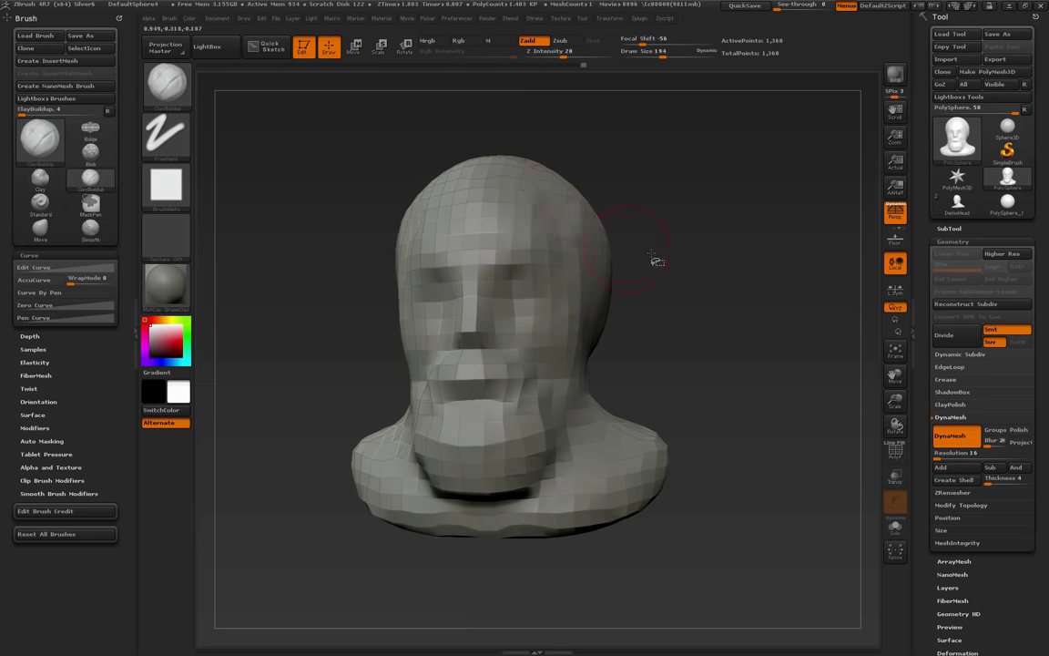
Rough out the ears on the sides of the head with ClayBuildup at draw size 127, smoothing the area behind them
left_click_drag(651, 255, 625, 293, "alt")
key("s")
left_click(597, 296)
left_click_drag(567, 316, 567, 282, "alt")
mouse_move(682, 342)
left_mouse_down()
mouse_move(603, 344)
mouse_move(592, 369)
left_mouse_up()
key("s")
left_click(572, 355)
left_click_drag(682, 365, 644, 373)
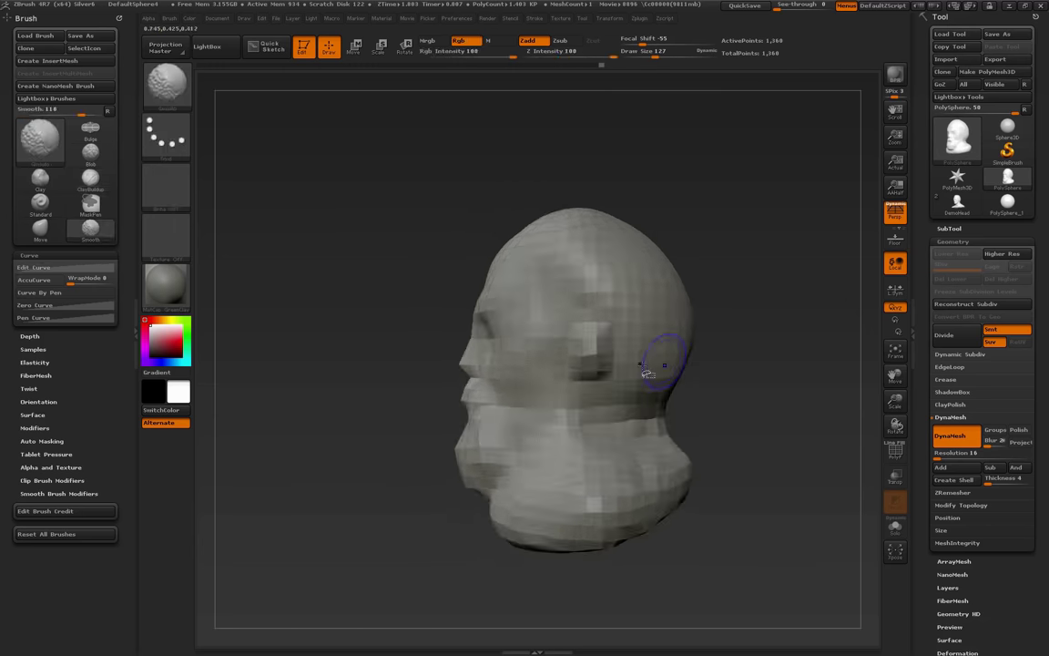
left_click_drag(607, 340, 592, 376)
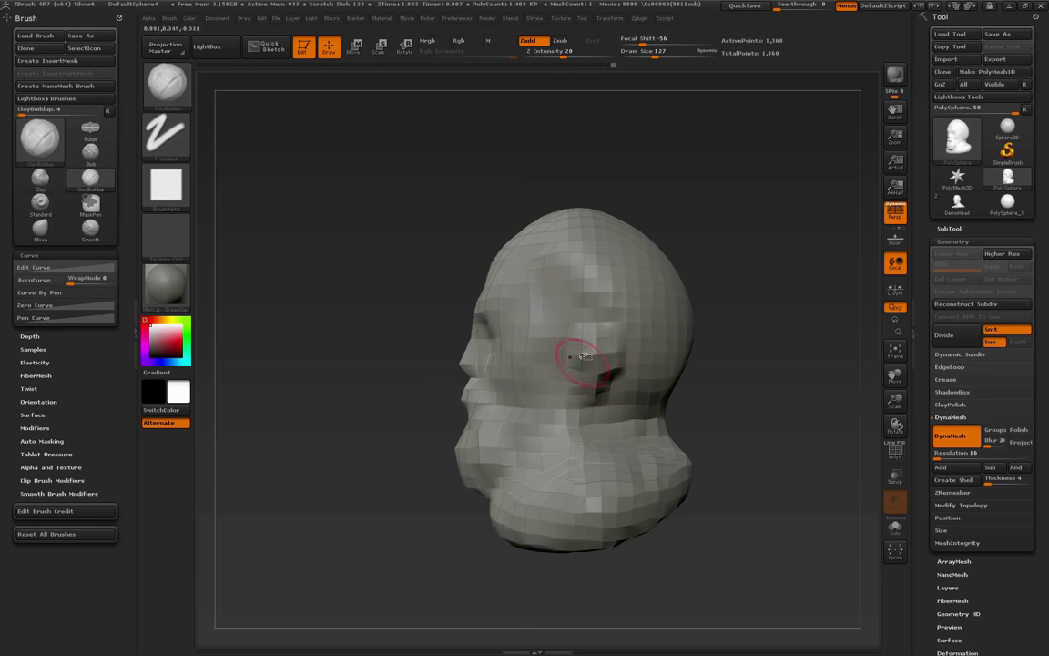
Fill out the crown and back of the head with ClayBuildup, raising the draw size to 342
mouse_move(756, 291)
left_mouse_down()
mouse_move(735, 314)
mouse_move(637, 342)
left_mouse_up()
key("bracketright")
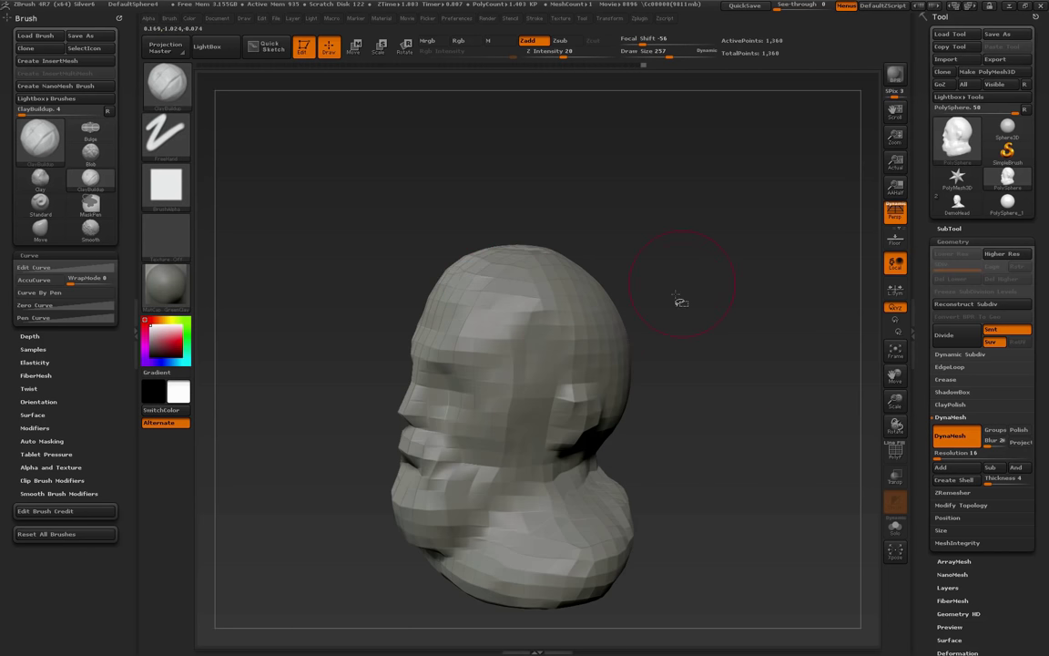
left_click_drag(682, 284, 616, 293)
key("bracketright")
left_click_drag(689, 297, 675, 286)
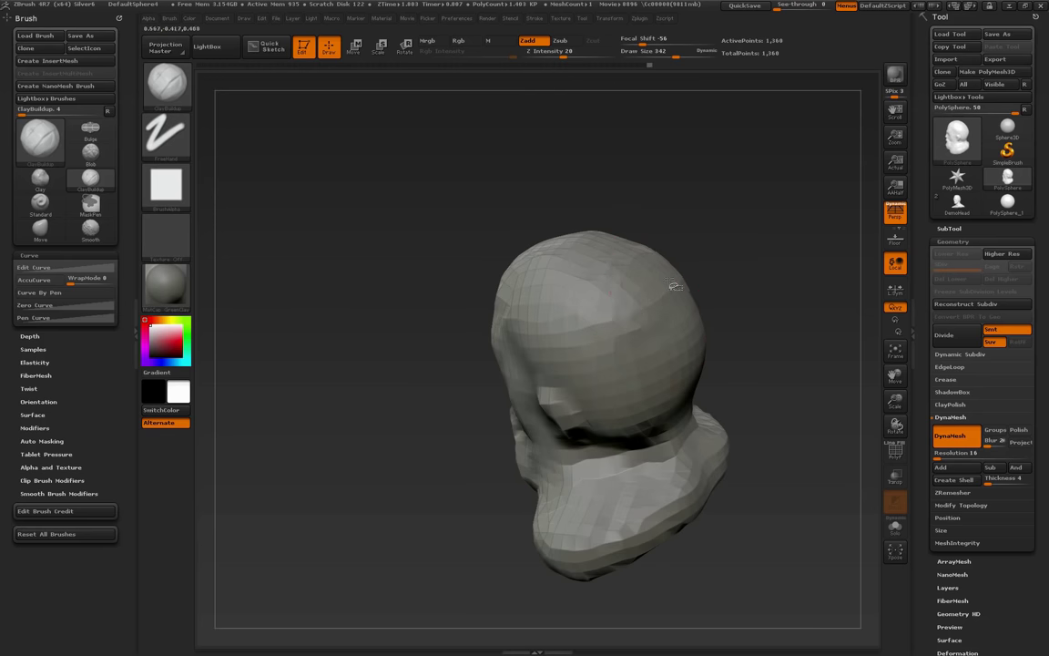
left_click_drag(758, 387, 720, 330)
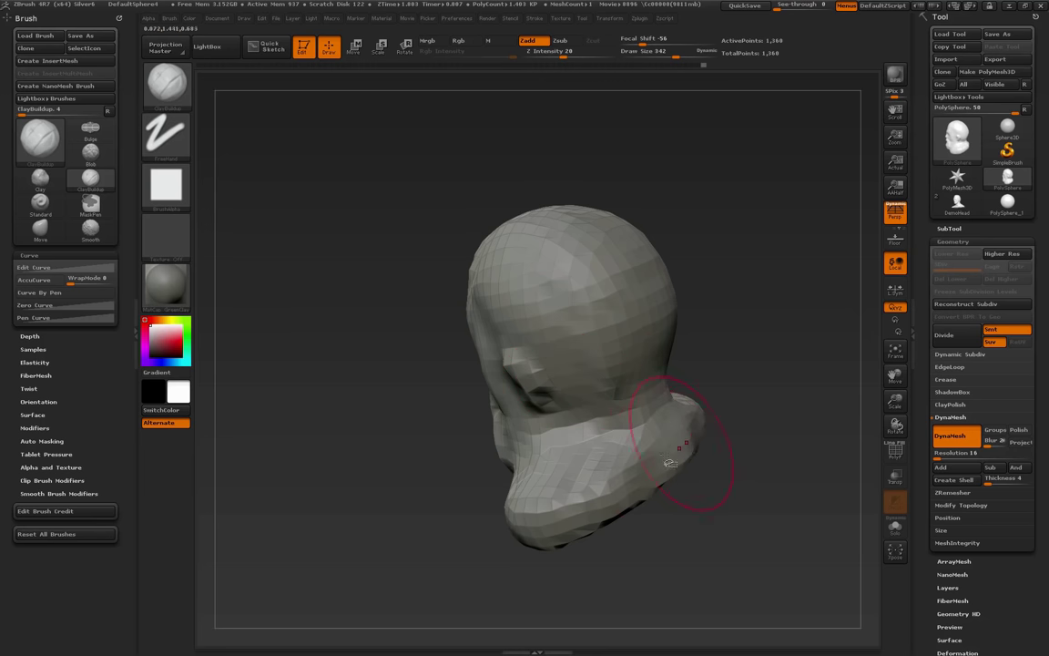
Build up the back of the neck and the shoulders with ClayBuildup at draw size 342
left_click_drag(735, 407, 729, 414)
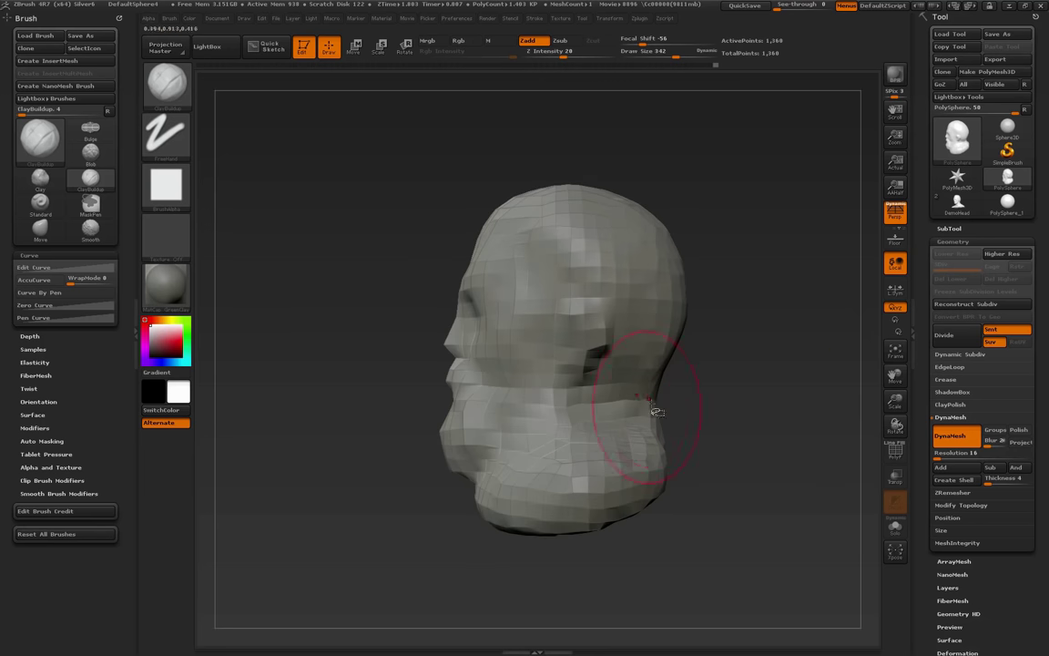
left_click_drag(638, 439, 707, 452)
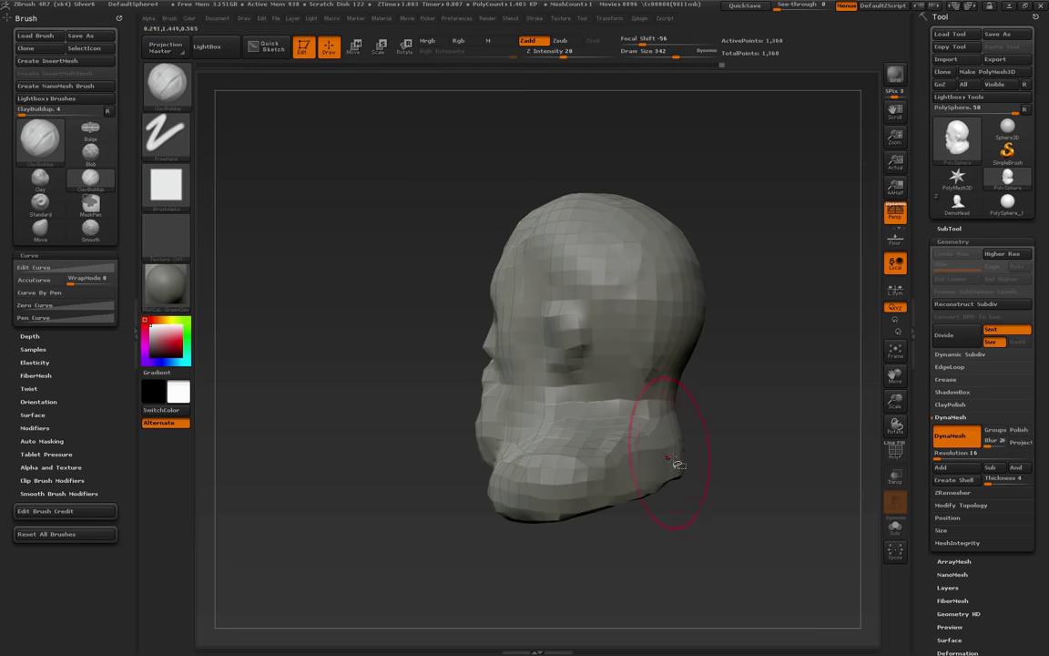
left_click_drag(766, 405, 637, 409)
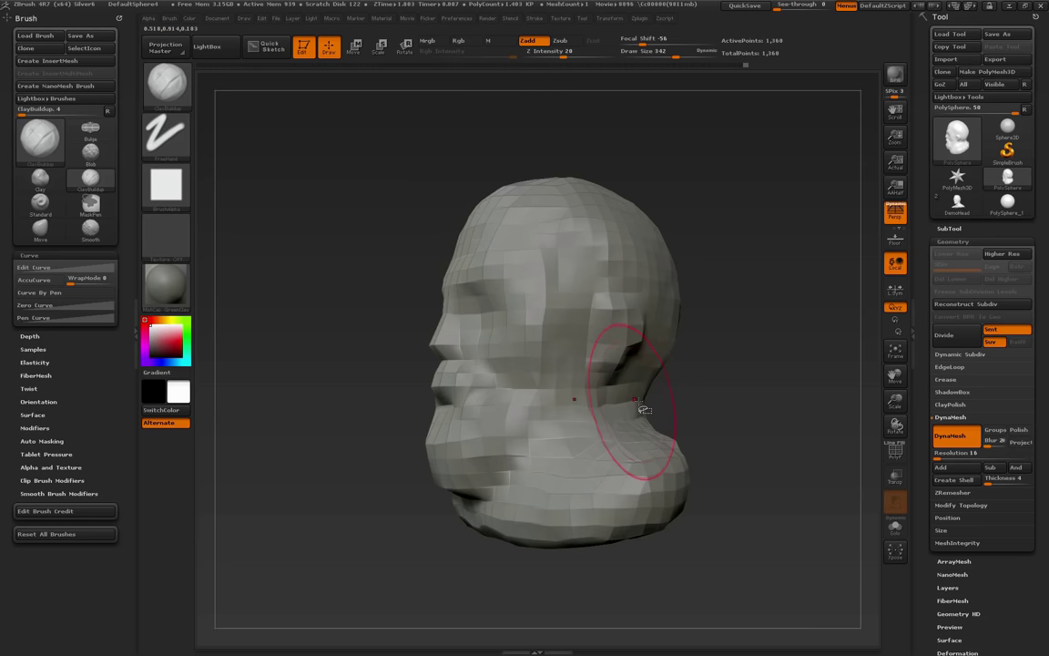
left_click_drag(740, 432, 751, 449)
mouse_move(569, 450)
left_mouse_down()
mouse_move(521, 484)
mouse_move(581, 472)
mouse_move(625, 528)
left_mouse_up()
mouse_move(728, 510)
left_mouse_down()
mouse_move(775, 494)
mouse_move(733, 501)
left_mouse_up()
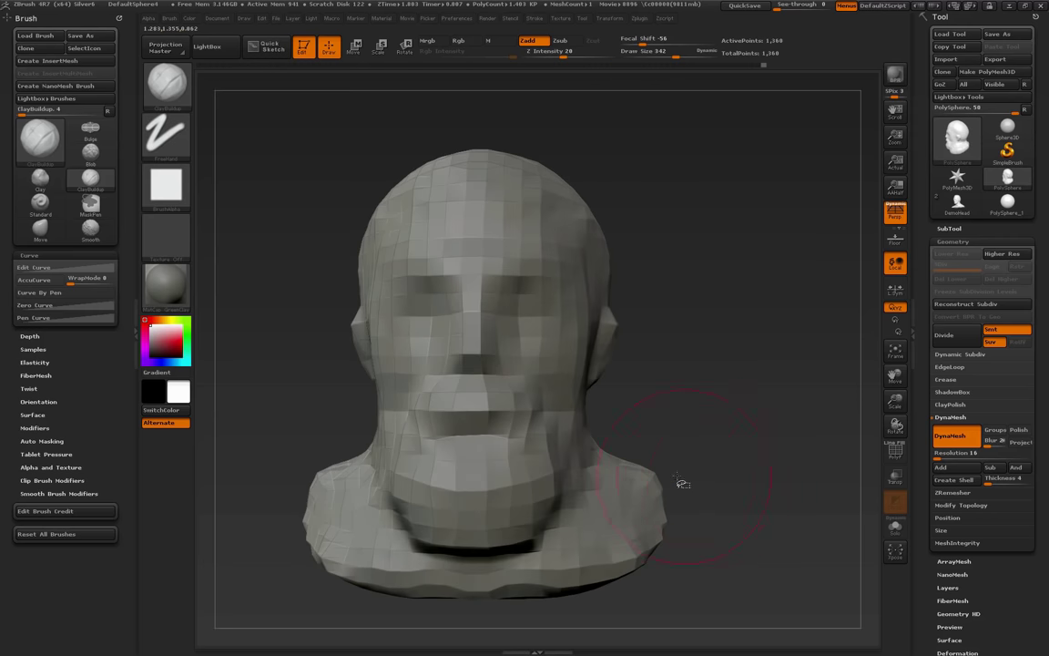
Reshape the shoulders and the lower edge of the bust with the Move brush at draw size 489
key("b")
key("m")
key("v")
key("s")
left_click(693, 490)
left_click_drag(658, 503, 661, 538)
mouse_move(770, 525)
left_mouse_down()
mouse_move(717, 531)
mouse_move(742, 527)
mouse_move(712, 448)
left_mouse_up()
left_click_drag(627, 478, 625, 493)
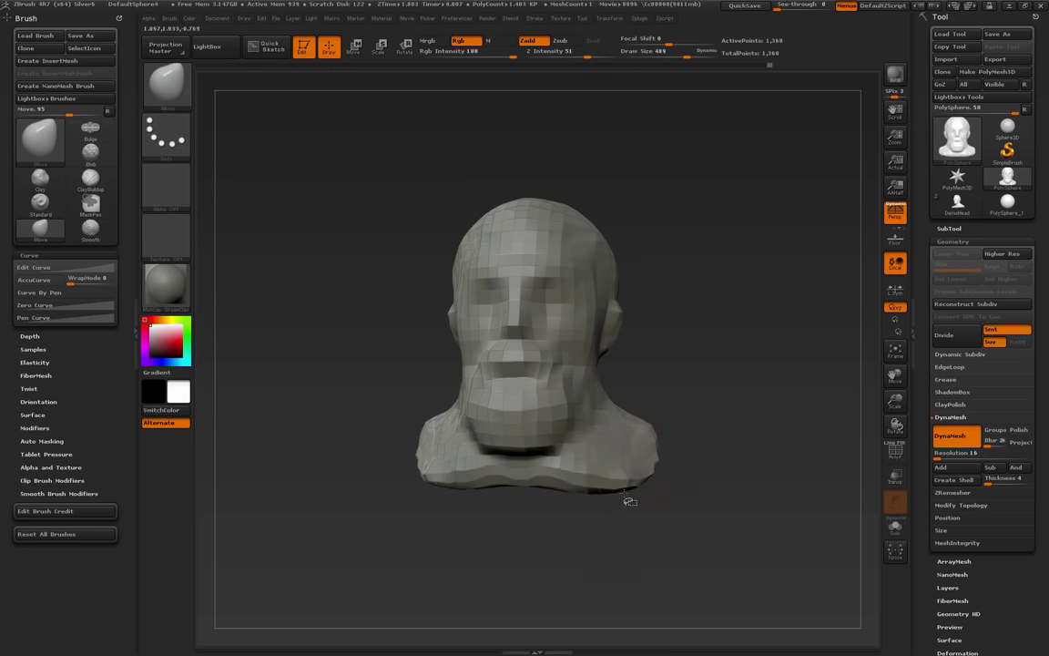
left_click_drag(537, 472, 530, 463)
Adjust the shoulder slope, base edge and neck with the Move brush, reducing its draw size to 295
mouse_move(815, 473)
left_mouse_down()
mouse_move(731, 458)
mouse_move(723, 444)
left_mouse_up()
left_click_drag(801, 492, 466, 507, "shift")
left_click_drag(597, 437, 602, 419)
left_click_drag(484, 464, 484, 473)
left_click_drag(635, 466, 635, 473)
left_click_drag(702, 471, 702, 478)
left_click_drag(338, 392, 461, 406)
mouse_move(582, 371)
left_mouse_down("alt")
mouse_move(611, 375)
mouse_move(734, 450)
mouse_move(719, 450)
mouse_move(728, 479)
left_mouse_up("alt")
key("s")
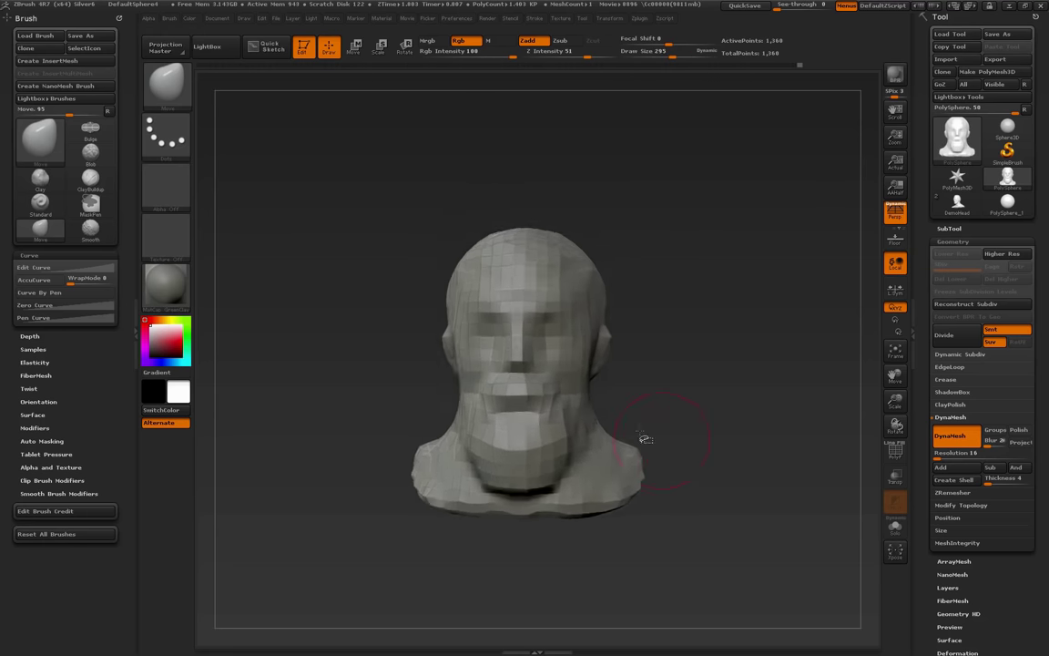
left_click_drag(593, 403, 678, 387)
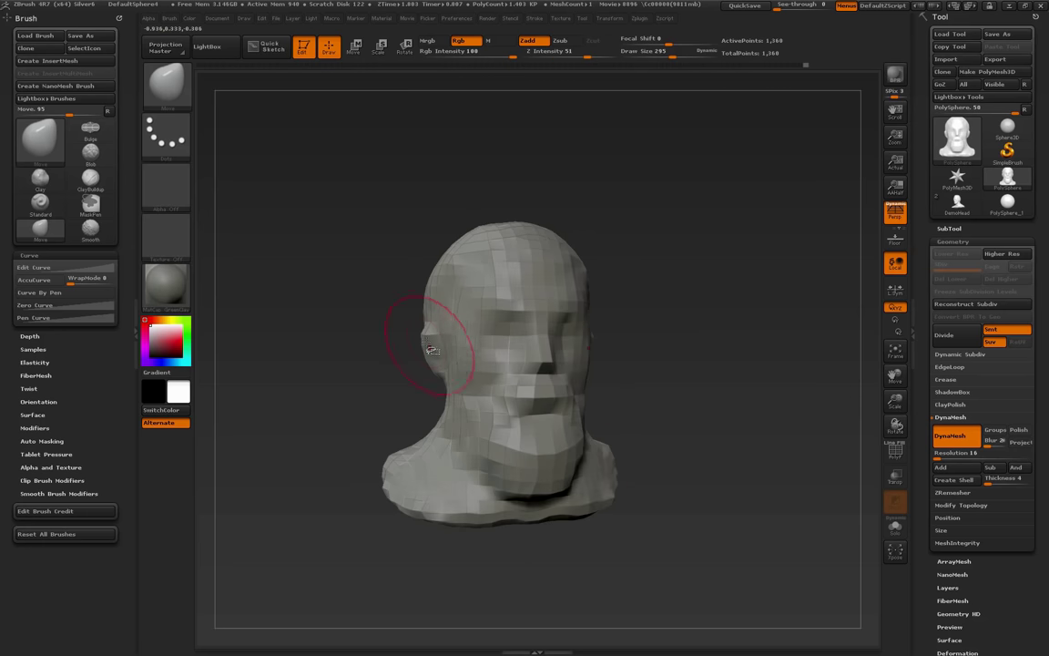
Remesh the bust, turn off DynaMesh and divide the mesh once
mouse_move(732, 357)
left_mouse_down("ctrl")
mouse_move(746, 442)
mouse_move(775, 475)
left_mouse_up("ctrl")
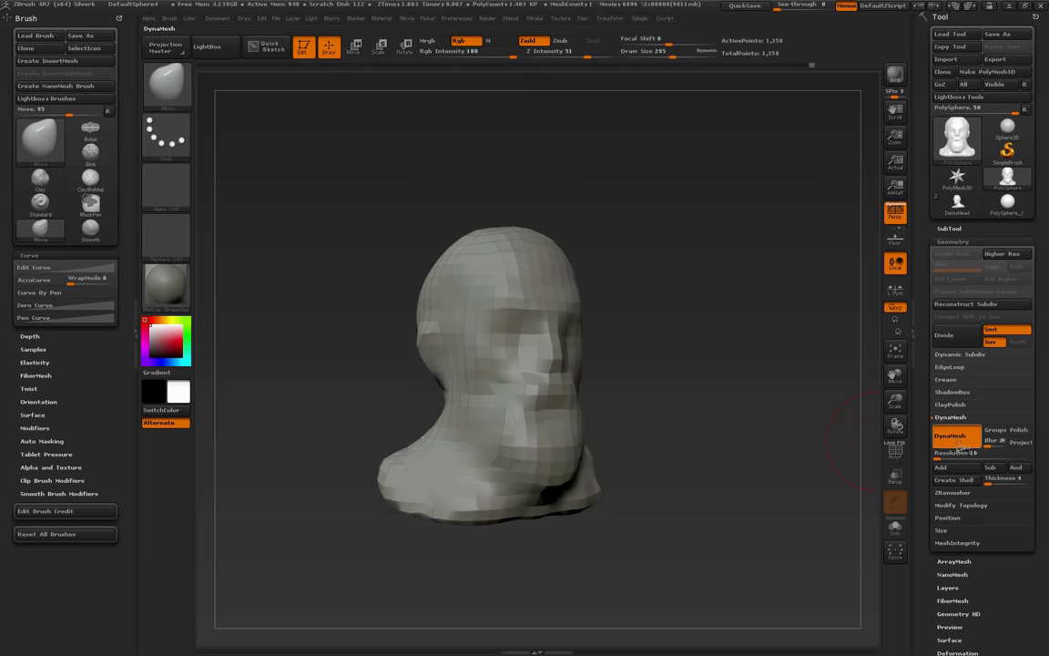
left_click(954, 438)
left_click(957, 338)
Set the Move brush's draw size to 95 for refining the bust's nose
mouse_move(743, 409)
left_mouse_down("shift")
mouse_move(724, 422)
mouse_move(681, 410)
mouse_move(748, 419)
mouse_move(772, 435)
mouse_move(733, 466)
mouse_move(769, 472)
left_mouse_up("shift")
key("s")
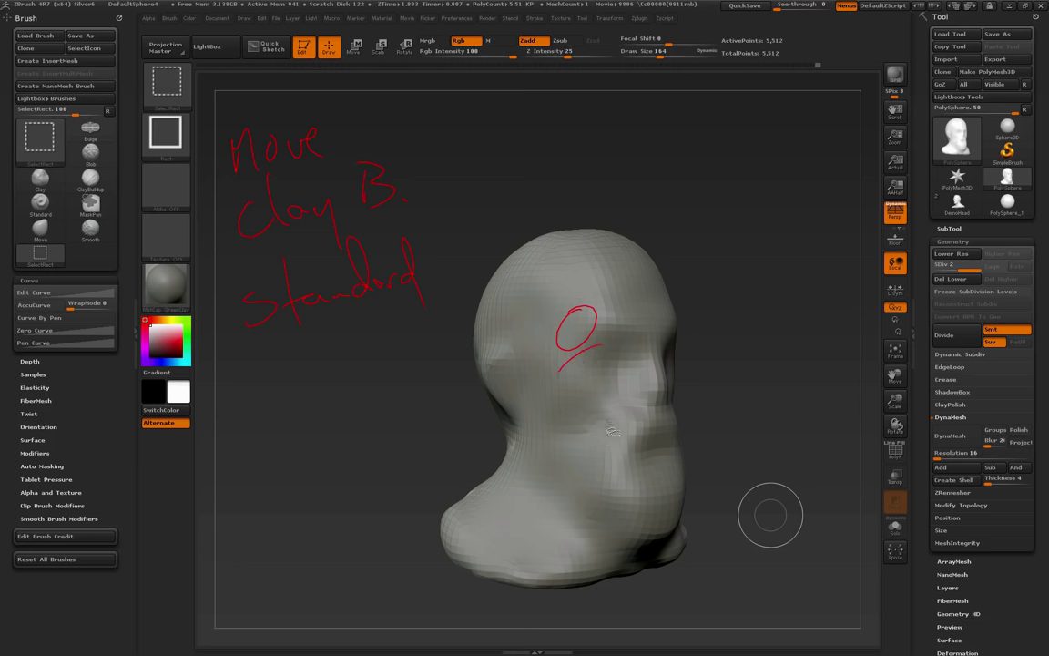
key("Escape")
left_click_drag(745, 450, 677, 422)
left_click_drag(782, 414, 705, 399)
mouse_move(720, 402)
right_mouse_down("ctrl")
mouse_move(782, 410)
mouse_move(774, 429)
right_mouse_up("ctrl")
key("s")
left_click(572, 368)
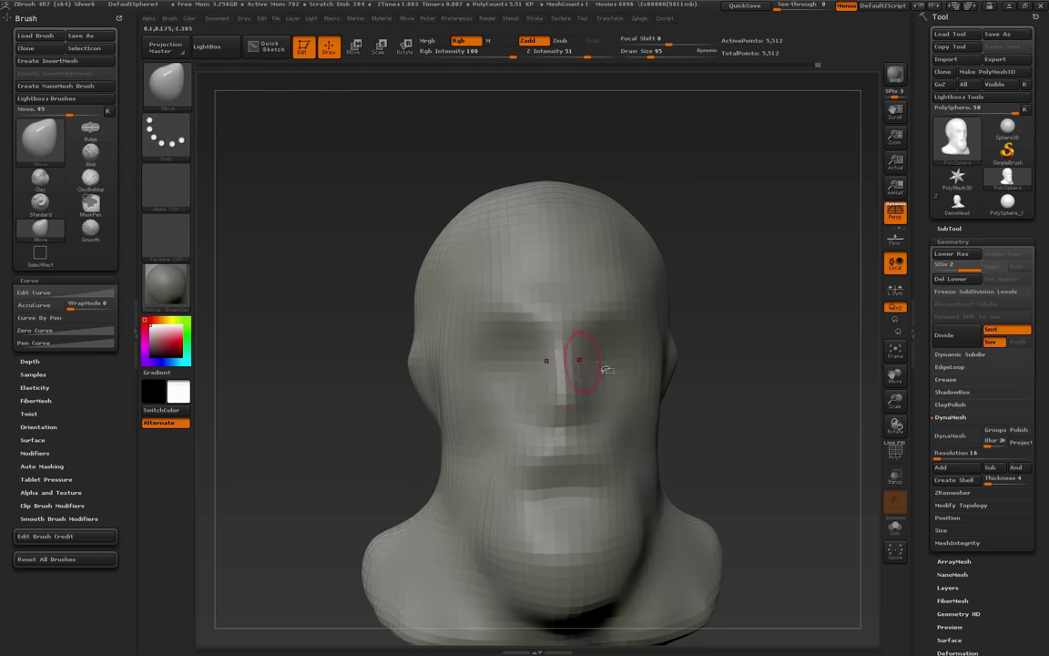
Sculpt the eyes and deepen the inner eye sockets beside the nose with the Standard brush
right_click_drag(599, 362, 635, 360, "alt")
key("b")
key("s")
key("t")
mouse_move(547, 340)
left_mouse_down()
mouse_move(565, 344)
mouse_move(583, 373)
left_mouse_up()
right_click_drag(754, 413, 742, 399, "ctrl")
left_click_drag(742, 399, 683, 403)
right_click_drag(772, 422, 790, 433, "ctrl")
right_click_drag(789, 433, 718, 426, "alt")
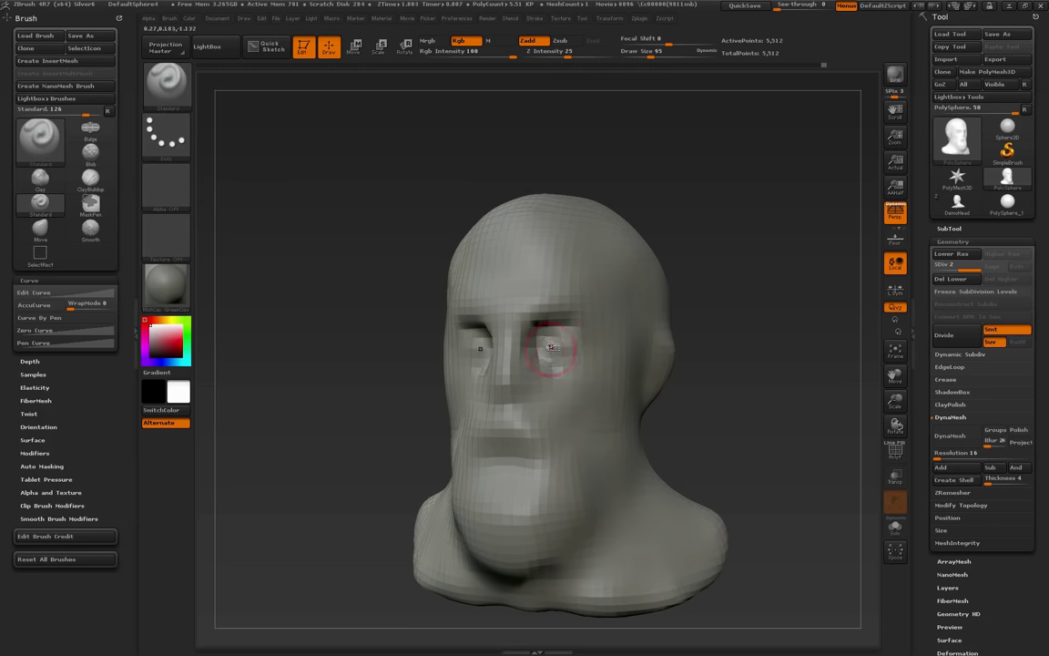
Carve the mouth line and shape the ears with the Standard brush at draw size 95
left_click_drag(718, 419, 742, 408)
right_click_drag(743, 407, 810, 418, "ctrl")
mouse_move(543, 448)
left_mouse_down()
mouse_move(520, 450)
mouse_move(503, 435)
left_mouse_up()
right_click_drag(728, 419, 707, 394, "ctrl")
mouse_move(707, 394)
left_mouse_down()
mouse_move(740, 404)
mouse_move(740, 428)
mouse_move(780, 428)
left_mouse_up()
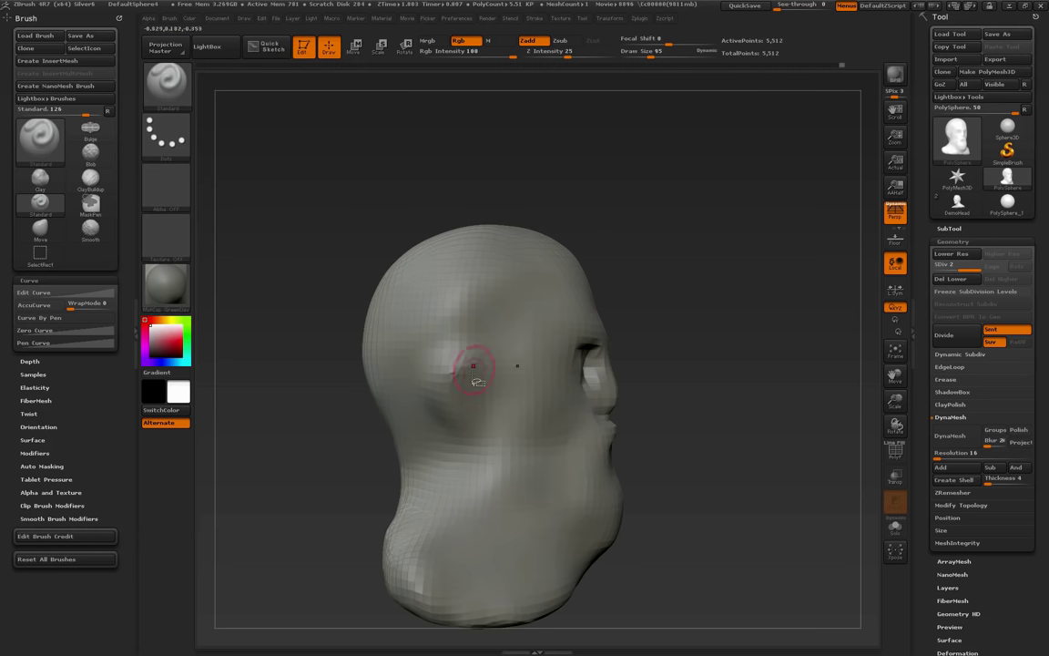
mouse_move(709, 412)
left_mouse_down()
mouse_move(677, 411)
mouse_move(722, 407)
mouse_move(757, 433)
mouse_move(733, 405)
left_mouse_up()
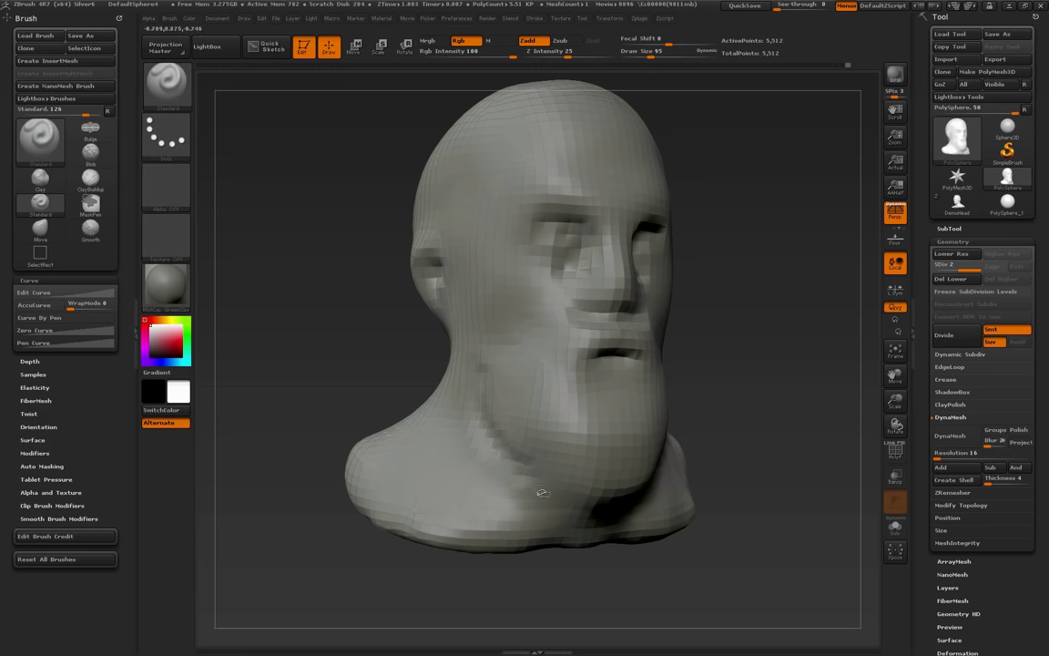
Pull the tip of the nose into shape in profile with the Move brush at draw size 127
mouse_move(755, 488)
left_mouse_down()
mouse_move(593, 386)
mouse_move(567, 406)
left_mouse_up()
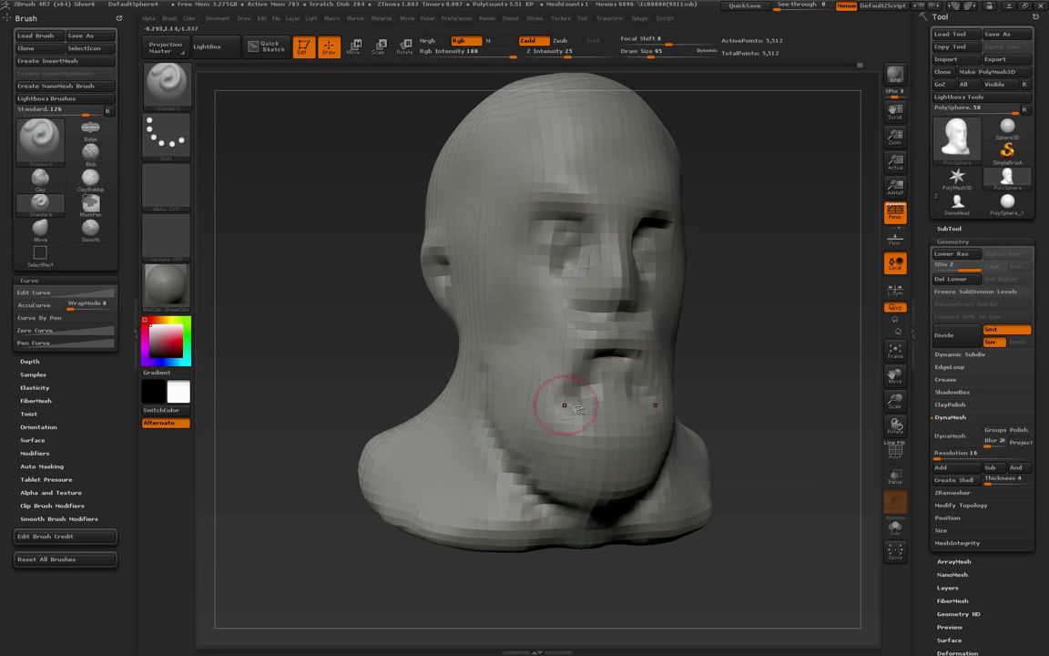
left_click(91, 179)
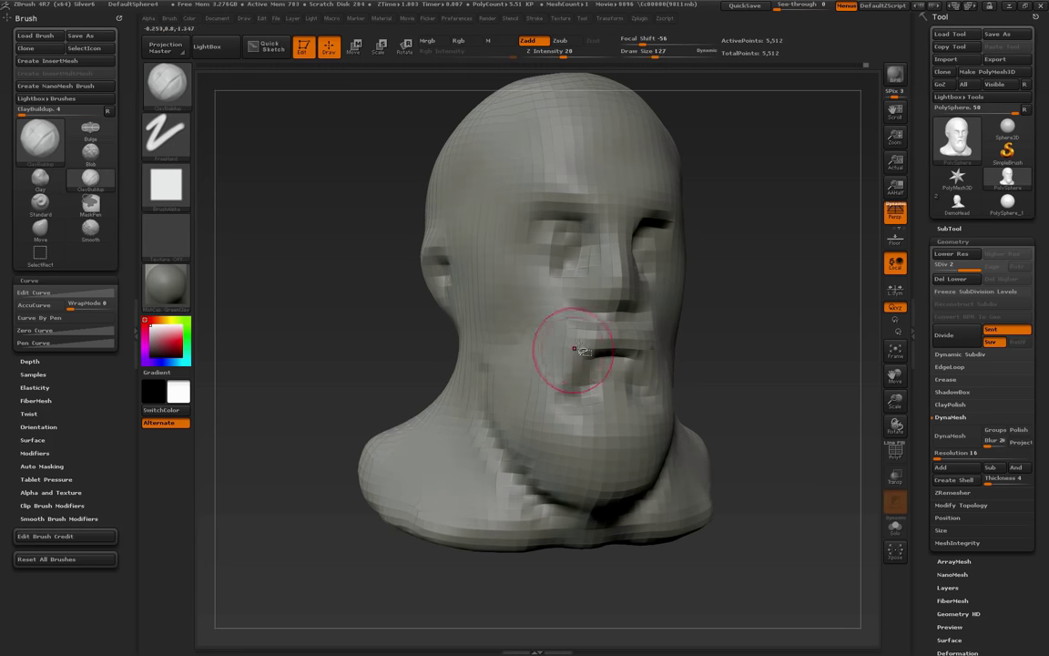
mouse_move(694, 312)
left_mouse_down()
mouse_move(742, 330)
mouse_move(733, 363)
left_mouse_up()
key("b")
key("m")
key("v")
mouse_move(616, 304)
left_mouse_down()
mouse_move(648, 308)
mouse_move(623, 257)
left_mouse_up()
left_click_drag(630, 310, 638, 284)
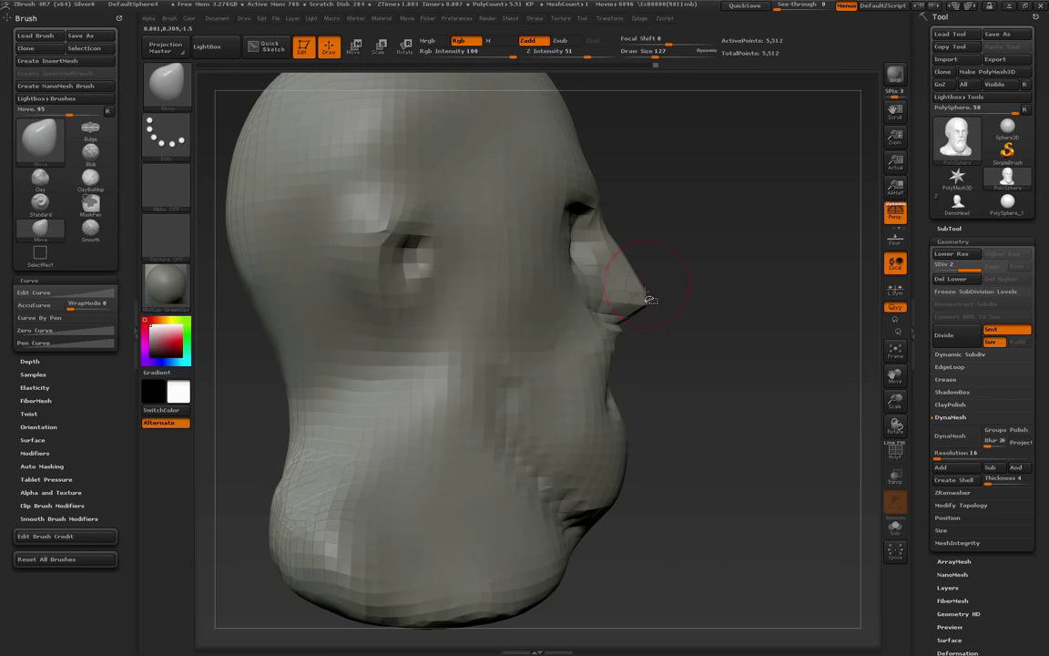
Reshape the beard's profile below the mouth with the Move brush at draw size 205
mouse_move(674, 372)
left_mouse_down()
mouse_move(621, 351)
mouse_move(624, 387)
left_mouse_up()
key("s")
left_click(649, 470)
mouse_move(653, 475)
left_mouse_down("alt")
mouse_move(666, 470)
mouse_move(624, 493)
mouse_move(642, 467)
left_mouse_up("alt")
left_click_drag(679, 515, 501, 523)
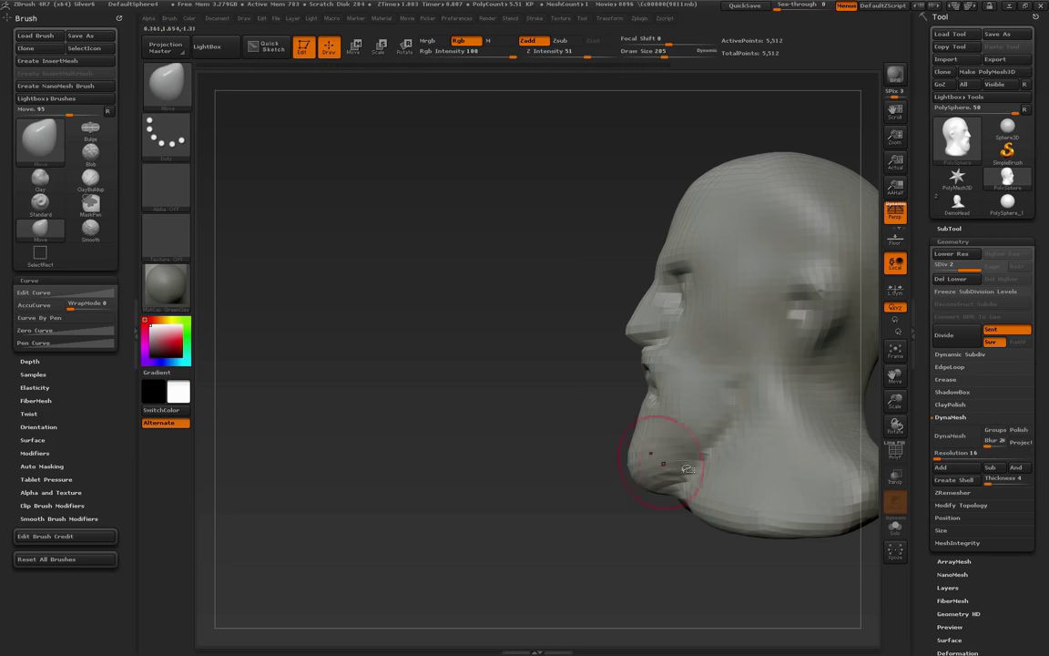
left_click_drag(587, 530, 665, 527)
mouse_move(672, 472)
left_mouse_down()
mouse_move(729, 494)
mouse_move(746, 446)
mouse_move(819, 384)
mouse_move(747, 441)
mouse_move(719, 439)
left_mouse_up()
Mask the ear with the MaskPen brush at draw size 127, leaving the rest of the head unmasked
key("s")
mouse_move(815, 437)
left_mouse_down()
mouse_move(722, 435)
mouse_move(772, 434)
left_mouse_up()
mouse_move(607, 352)
left_mouse_down("ctrl")
mouse_move(643, 352)
mouse_move(616, 406)
mouse_move(621, 359)
mouse_move(614, 401)
left_mouse_up("ctrl")
mouse_move(626, 334)
left_mouse_down("ctrl")
mouse_move(646, 387)
mouse_move(692, 368)
left_mouse_up("ctrl")
left_click(766, 404, "ctrl")
key("s")
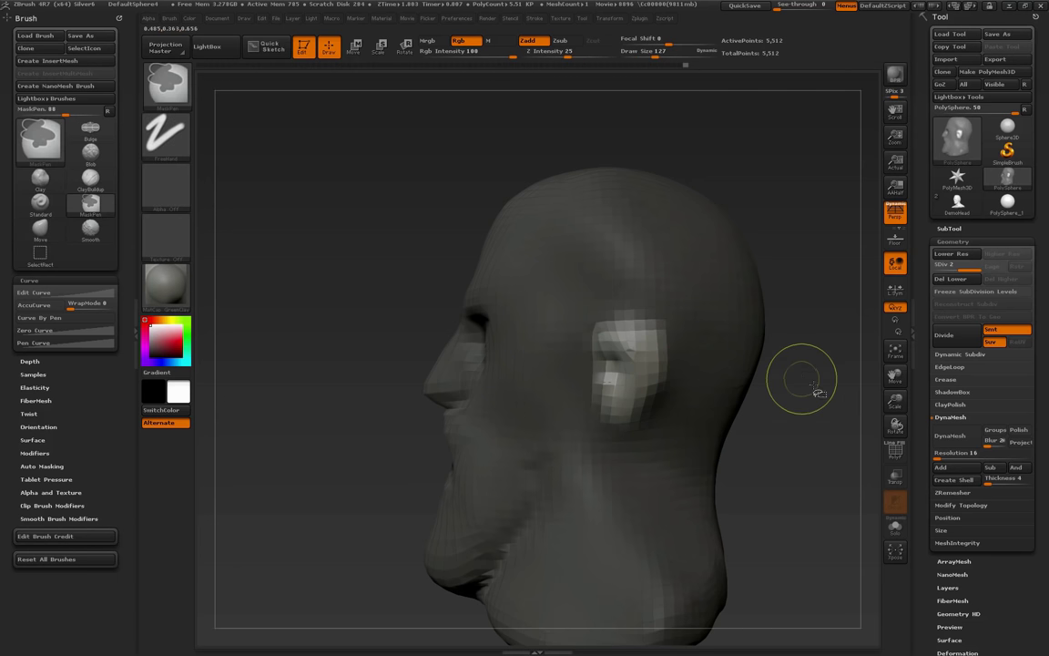
left_click(815, 394, "ctrl")
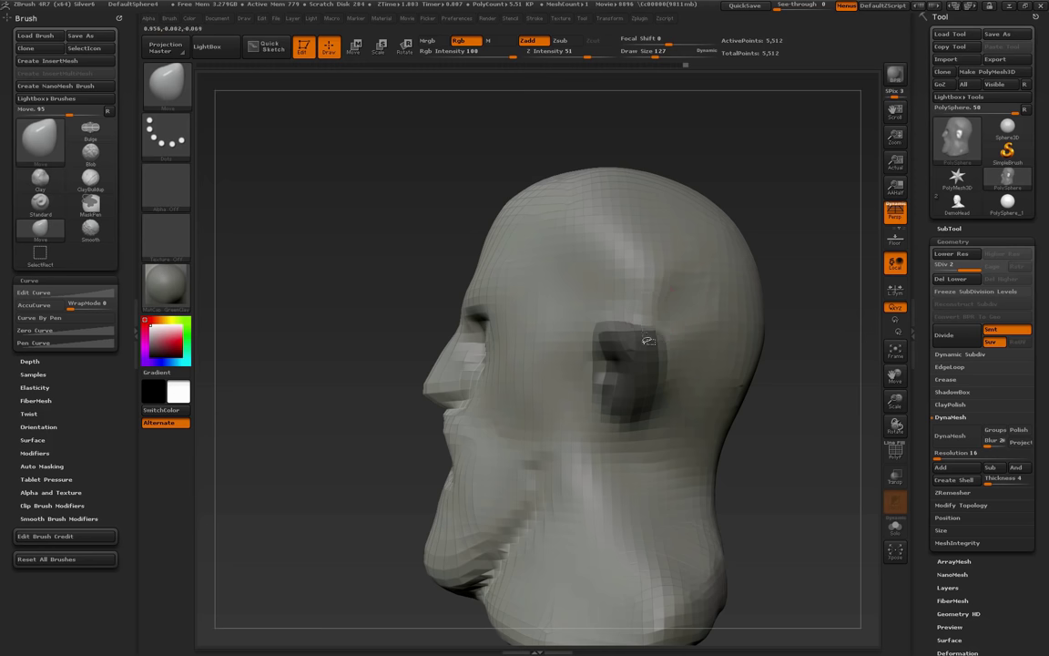
Push in the head surface behind the masked ear with the Move brush at draw size 127
left_click_drag(666, 357, 677, 351)
left_click_drag(672, 399, 624, 424)
left_click_drag(787, 428, 734, 410)
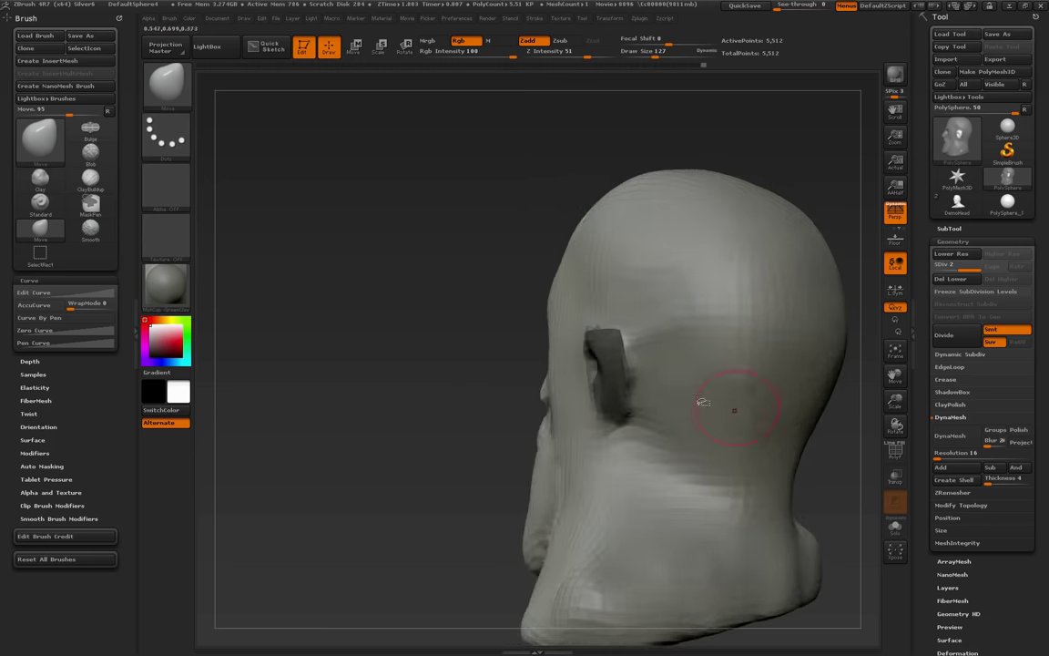
left_click_drag(532, 420, 479, 442)
left_click_drag(479, 441, 515, 422, "ctrl")
Reshape the head around the masked ear with the Move brush at draw size 179
key("s")
mouse_move(612, 369)
left_mouse_down()
mouse_move(662, 353)
mouse_move(671, 385)
left_mouse_up()
left_click_drag(567, 456, 648, 435)
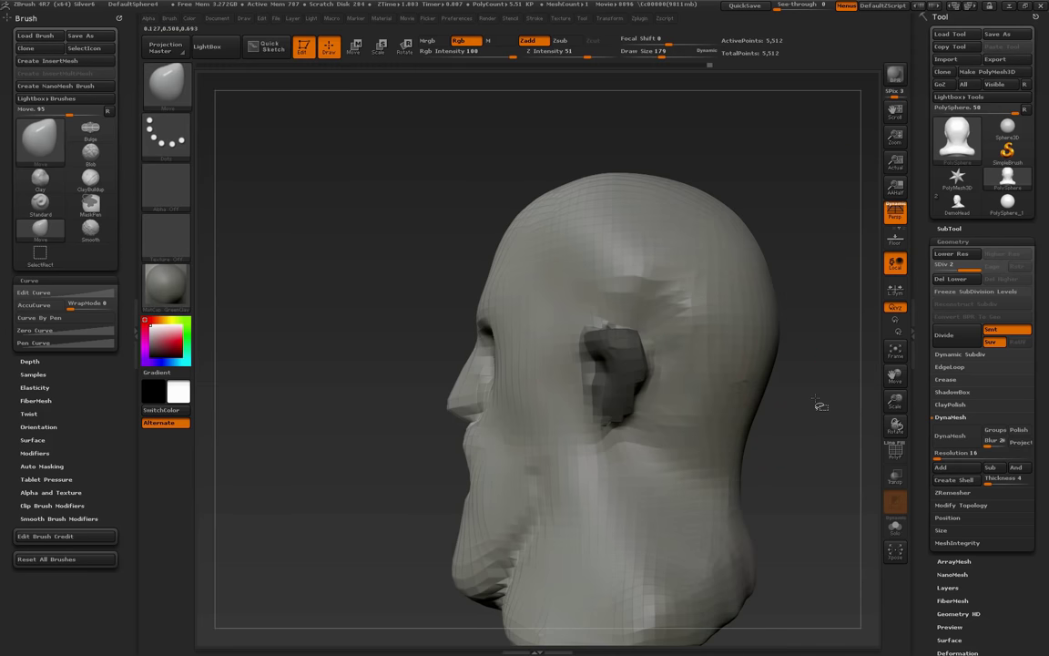
left_click_drag(807, 403, 852, 399)
left_click_drag(763, 403, 617, 383)
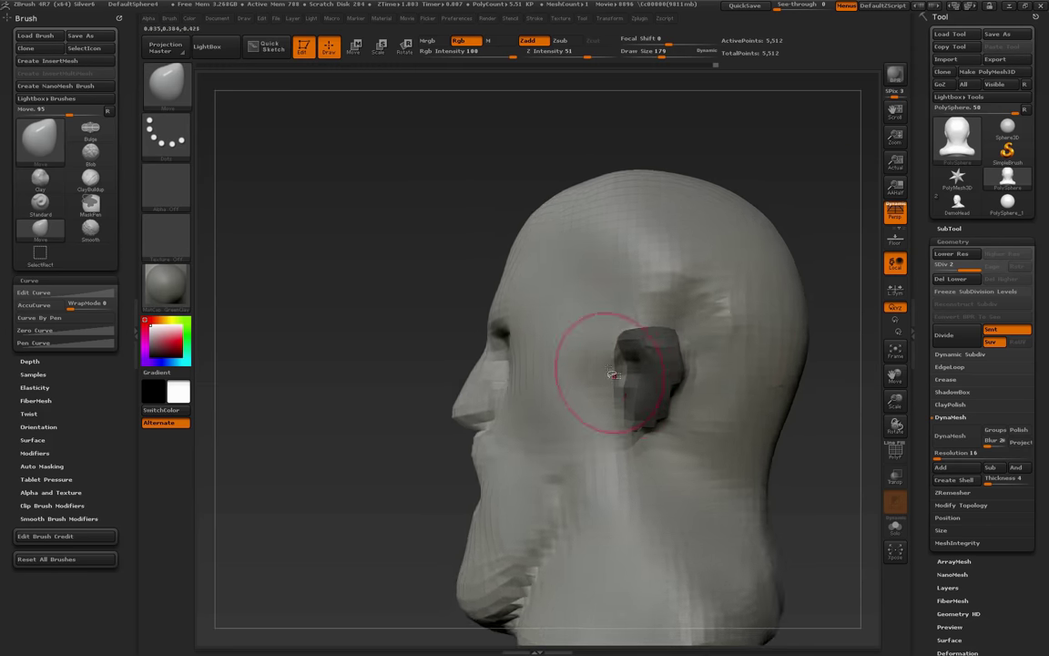
left_click_drag(383, 482, 444, 475)
left_click_drag(614, 331, 628, 337)
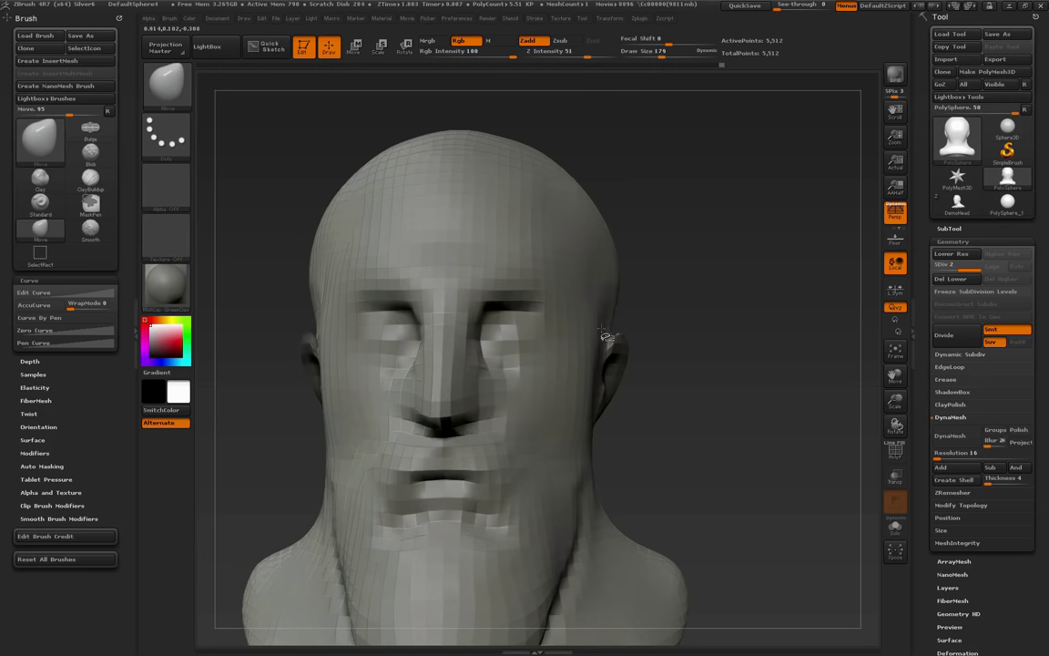
Extend and invert the ear mask, and shape the exposed ear with the Move brush at draw size 179
left_click_drag(751, 412, 705, 390)
left_click_drag(617, 363, 610, 408, "ctrl")
left_click(750, 395, "ctrl")
left_click_drag(754, 420, 790, 421)
left_click_drag(699, 383, 574, 391)
mouse_move(511, 418)
left_mouse_down()
mouse_move(575, 440)
mouse_move(603, 437)
mouse_move(632, 409)
left_mouse_up()
left_click_drag(674, 404, 634, 372)
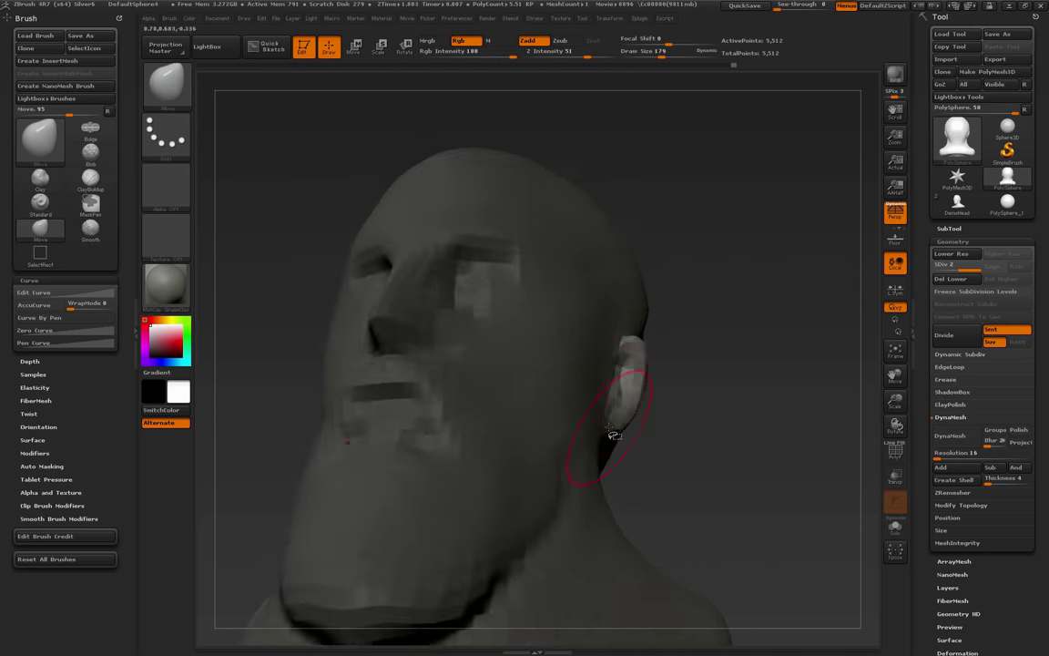
mouse_move(686, 433)
left_mouse_down()
mouse_move(646, 453)
mouse_move(606, 432)
left_mouse_up()
Refine the ear's outline with the Move brush at draw size 92 and clear the mask
left_click_drag(790, 485, 810, 492)
key("s")
left_click_drag(651, 415, 643, 418)
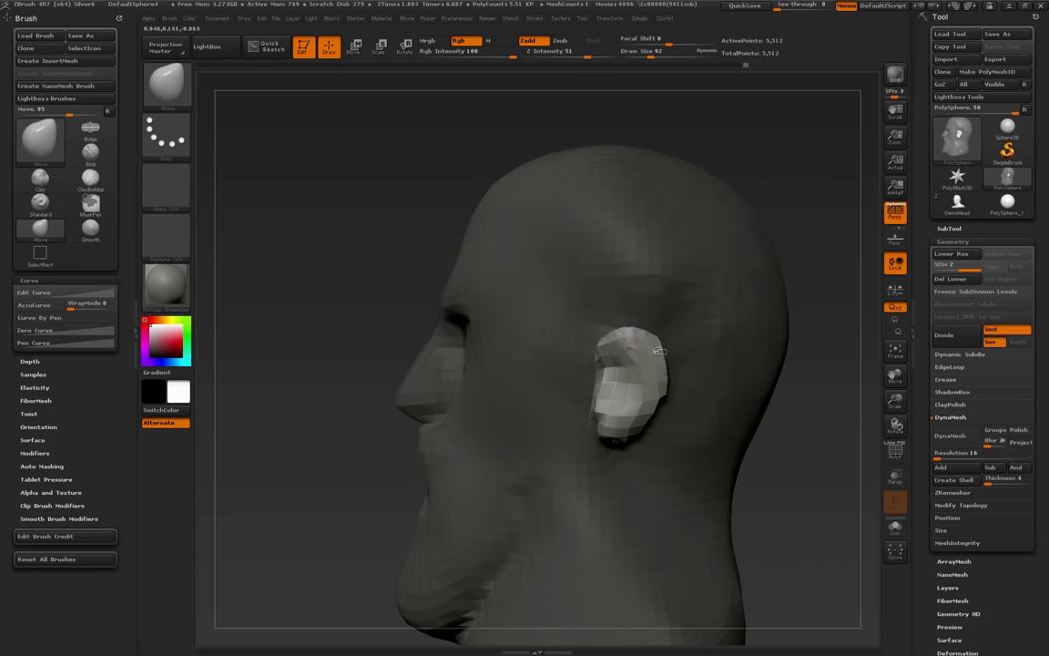
mouse_move(785, 492)
left_mouse_down("ctrl")
mouse_move(796, 513)
mouse_move(763, 437)
mouse_move(783, 434)
mouse_move(762, 423)
mouse_move(774, 428)
left_mouse_up("ctrl")
key("s")
key("s")
left_click_drag(619, 365, 739, 405)
key("s")
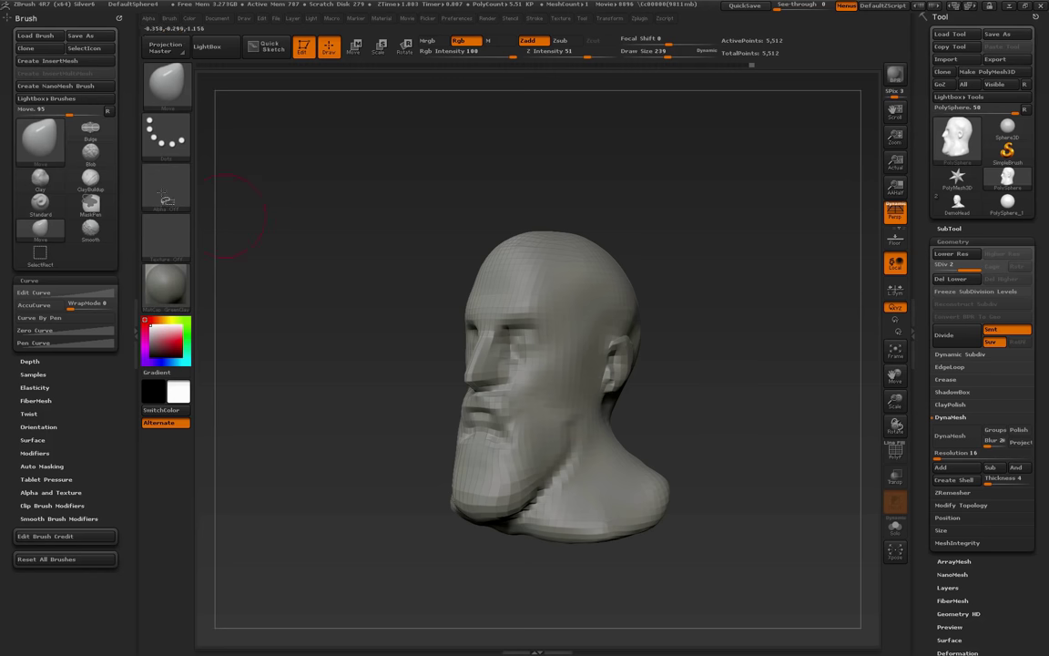
Build up and smooth the area around the eyes with the ClayBuildup brush at draw size 111
key("b")
key("c")
key("b")
key("s")
left_click_drag(538, 378, 529, 378)
mouse_move(642, 395)
left_mouse_down()
mouse_move(707, 413)
mouse_move(758, 386)
left_mouse_up()
key("s")
left_click_drag(602, 356, 597, 355)
left_click_drag(707, 375, 675, 374)
mouse_move(572, 337)
left_mouse_down("shift")
mouse_move(584, 356)
mouse_move(592, 345)
left_mouse_up("shift")
left_click_drag(712, 381, 736, 382)
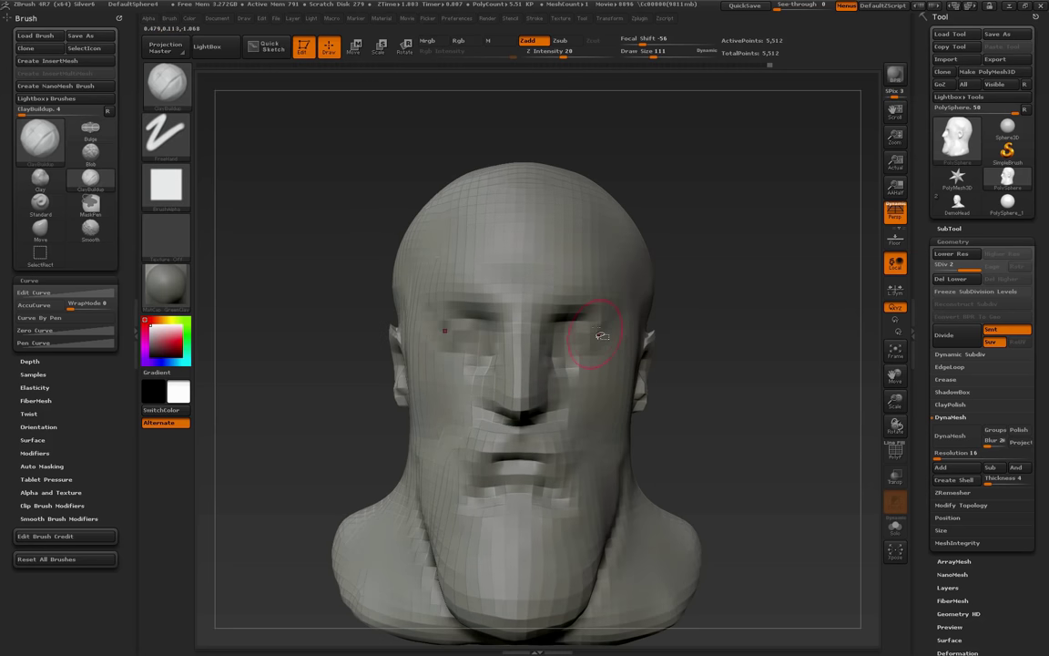
Build up the brow ridge and the lower forehead between the eyes with the ClayBuildup brush
key("s")
left_click_drag(601, 347, 613, 347)
left_click_drag(738, 358, 752, 374)
left_click_drag(457, 324, 481, 305)
left_click_drag(565, 288, 516, 275)
left_click_drag(761, 322, 738, 358)
Fill out the top and sides of the skull with the ClayBuildup brush at draw size 364
key("s")
left_click_drag(669, 340, 676, 341)
left_click_drag(719, 310, 756, 422)
mouse_move(575, 209)
left_mouse_down()
mouse_move(730, 335)
mouse_move(736, 371)
left_mouse_up()
left_click_drag(478, 290, 446, 211)
left_click_drag(592, 186, 624, 243)
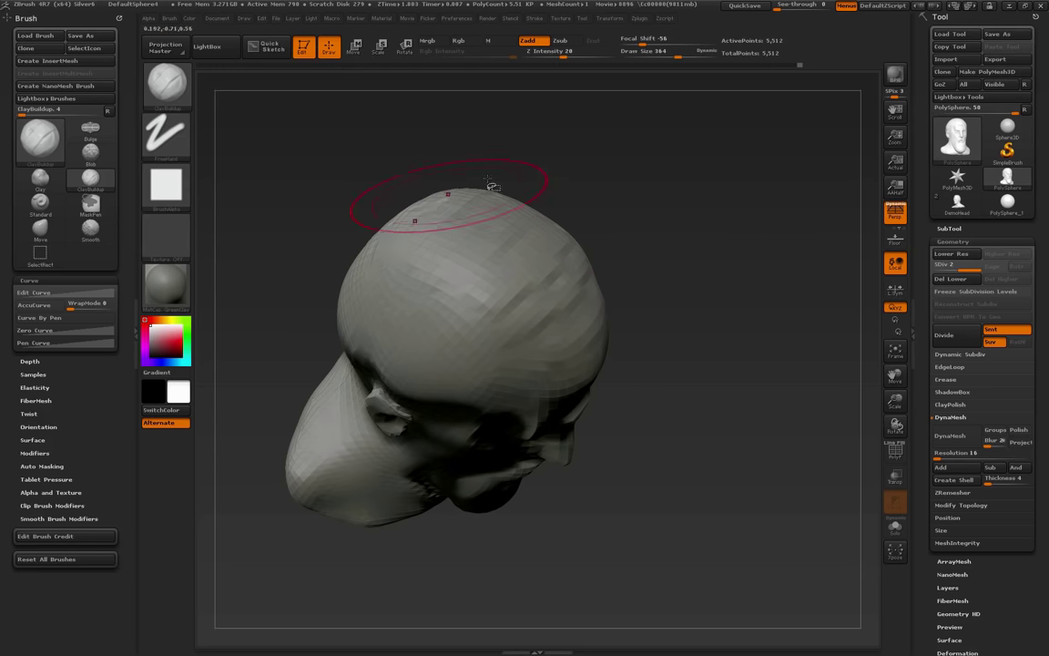
left_click_drag(497, 173, 507, 211)
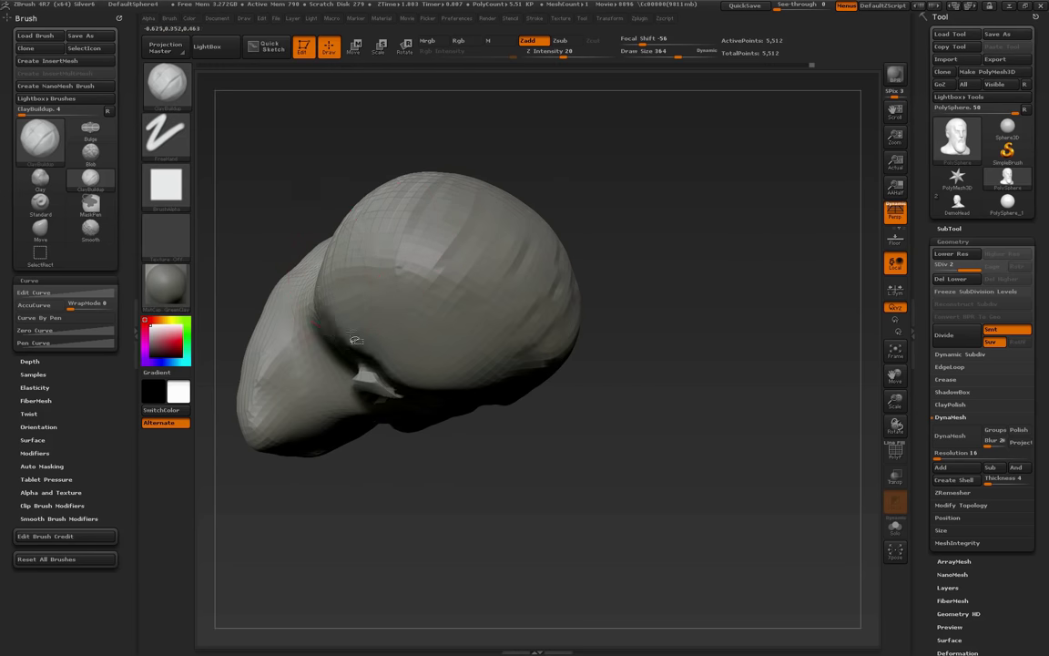
mouse_move(637, 262)
left_mouse_down()
mouse_move(657, 234)
mouse_move(670, 276)
mouse_move(657, 241)
left_mouse_up()
mouse_move(639, 310)
left_mouse_down("shift")
mouse_move(623, 301)
mouse_move(656, 300)
mouse_move(672, 353)
mouse_move(652, 350)
mouse_move(761, 374)
mouse_move(765, 402)
mouse_move(769, 354)
left_mouse_up("shift")
Sculpt the inner eye corners and under-eye areas with the ClayBuildup brush at draw size 78
key("s")
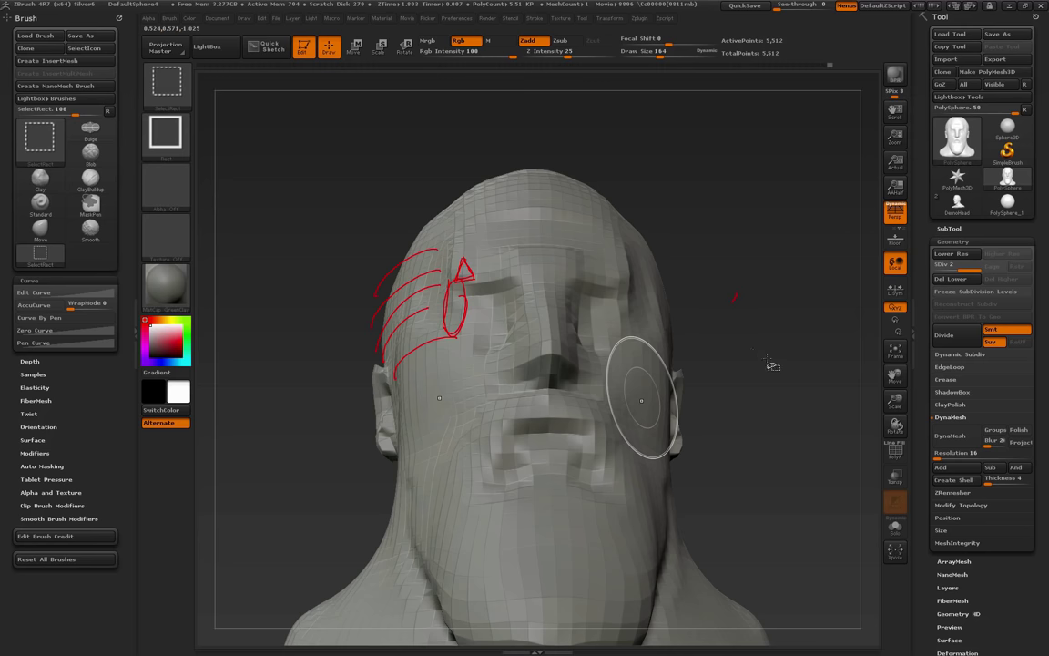
key("Escape")
left_click_drag(746, 408, 754, 434)
key("s")
left_click_drag(593, 402, 583, 401)
left_click_drag(727, 418, 735, 390, "alt")
key("s")
left_click_drag(614, 393, 593, 388)
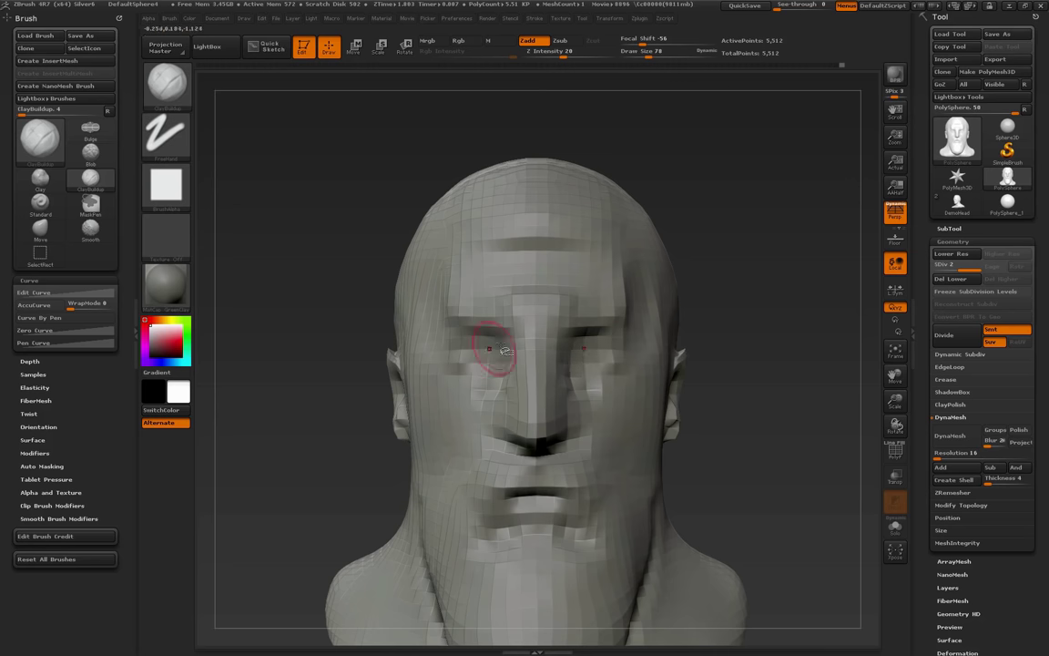
left_click_drag(506, 355, 474, 376)
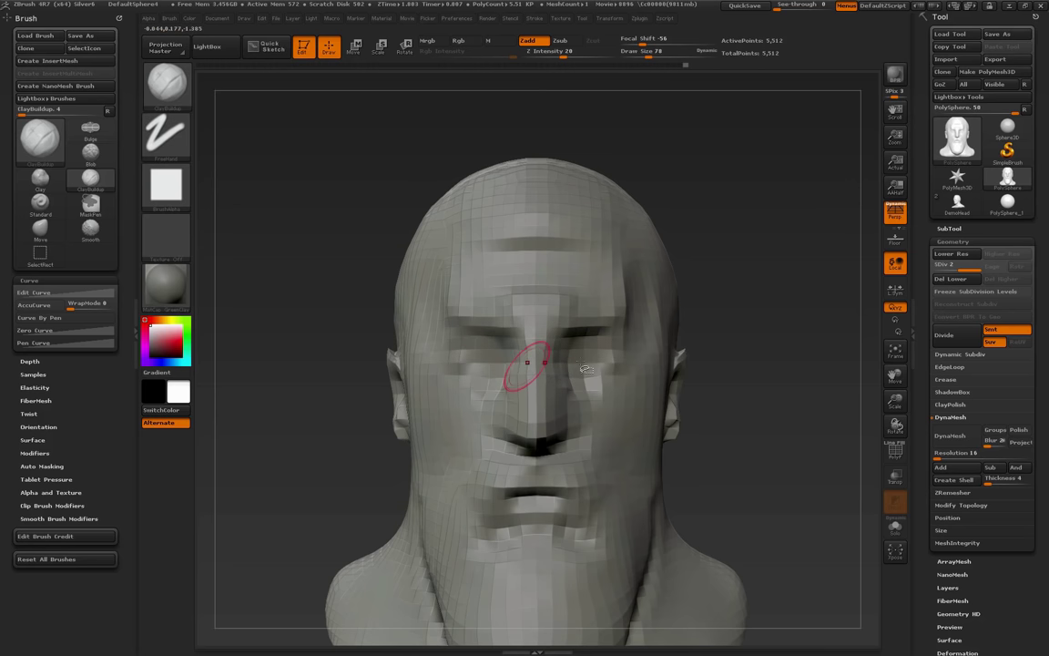
left_click_drag(590, 380, 604, 367)
left_click_drag(737, 375, 652, 372)
Shape the sides of the nose and the folds running down to the mouth with ClayBuildup at draw sizes 119 and 71
key("s")
left_click_drag(590, 359, 602, 359)
left_click_drag(770, 397, 747, 424)
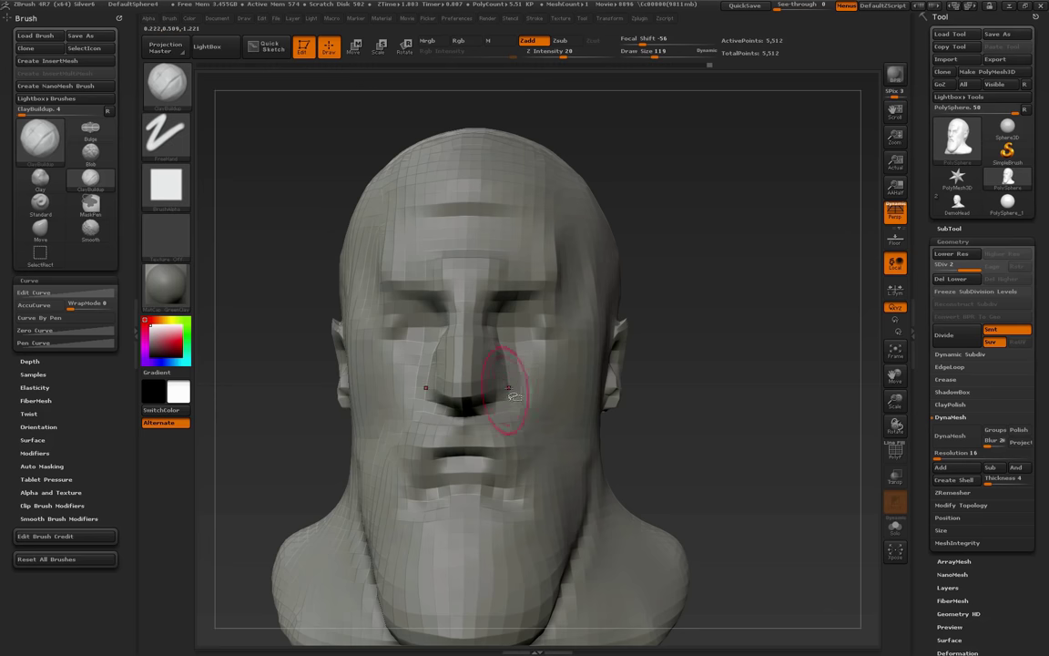
key("s")
left_click_drag(509, 388, 500, 383)
mouse_move(696, 428)
left_mouse_down()
mouse_move(738, 446)
mouse_move(771, 436)
left_mouse_up()
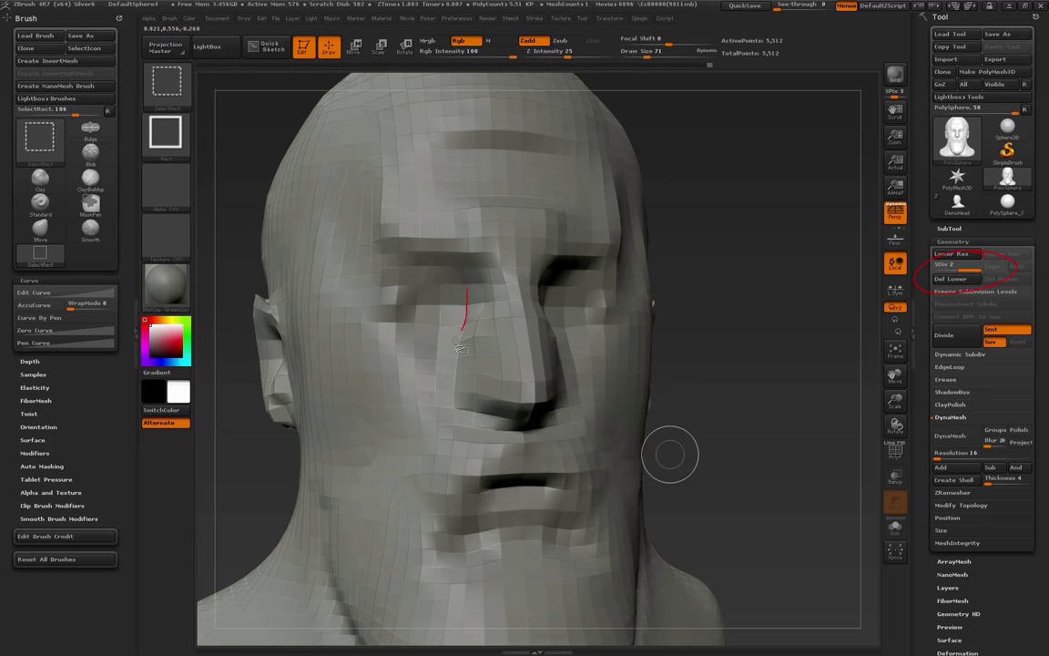
left_click_drag(707, 425, 637, 426, "shift")
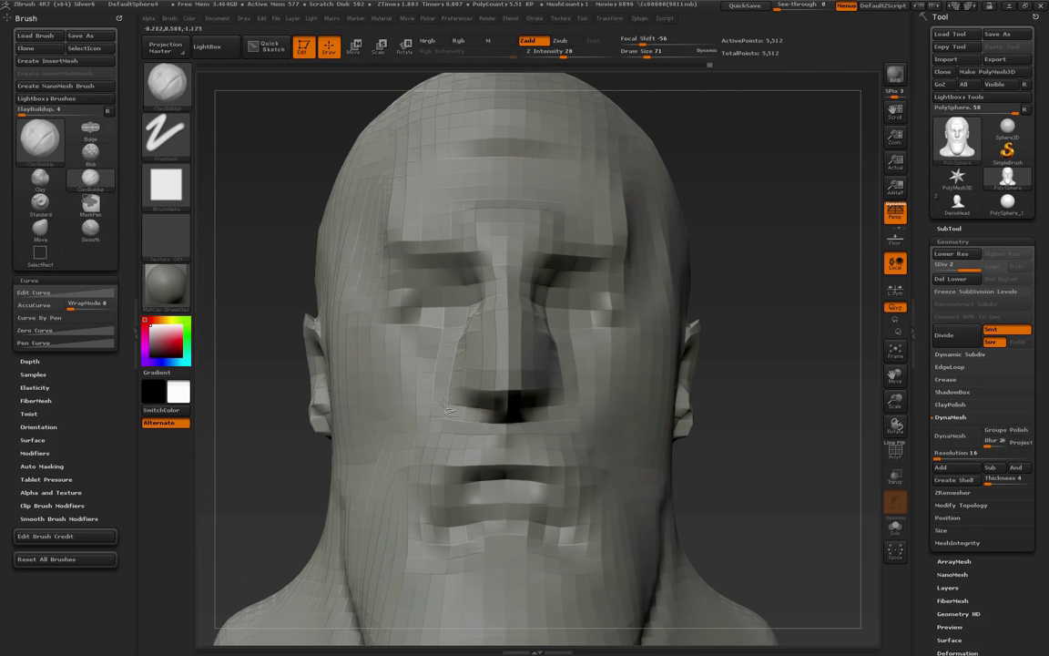
left_click_drag(449, 447, 441, 466)
Build up the lower cheeks beside the mouth with the ClayBuildup brush at draw size 123
left_click_drag(705, 492, 693, 384, "alt")
key("bracketright")
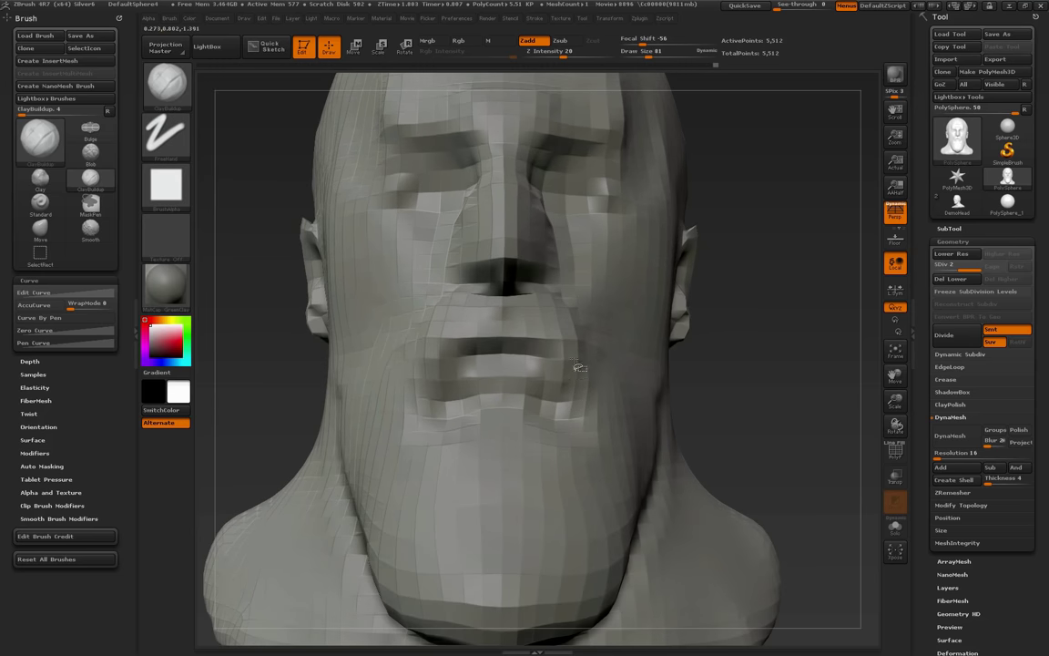
mouse_move(756, 426)
left_mouse_down("alt")
mouse_move(770, 410)
mouse_move(740, 406)
left_mouse_up("alt")
key("s")
left_click_drag(628, 382, 637, 383)
left_click_drag(628, 339, 621, 402)
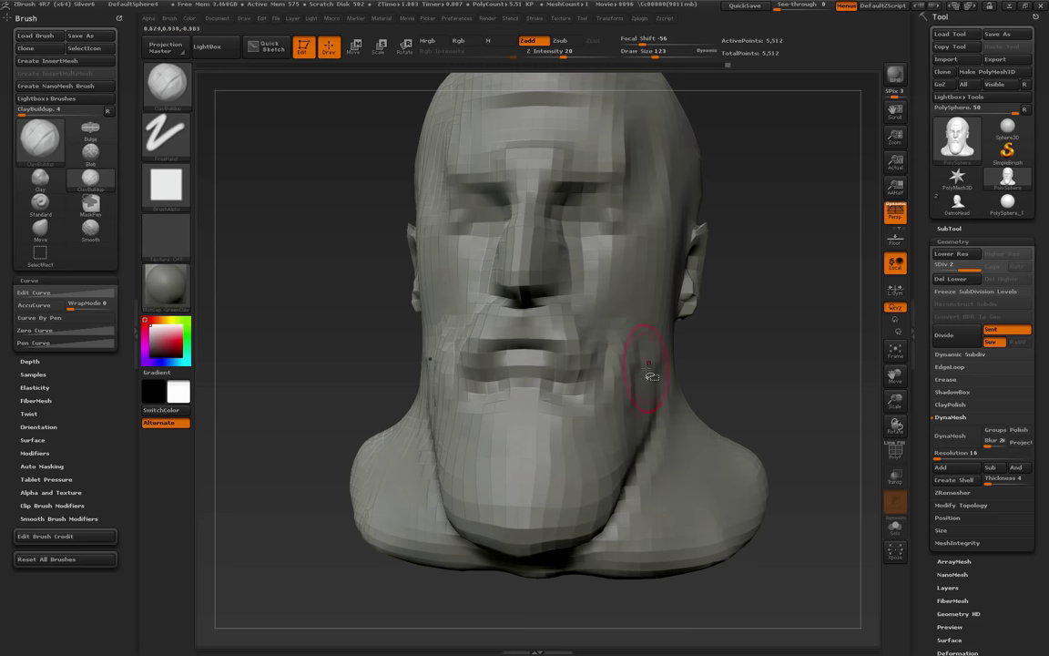
mouse_move(735, 360)
left_mouse_down()
mouse_move(698, 358)
mouse_move(685, 339)
left_mouse_up()
Add volume to the beard and jaw sides with the ClayBuildup brush at draw size 210
key("s")
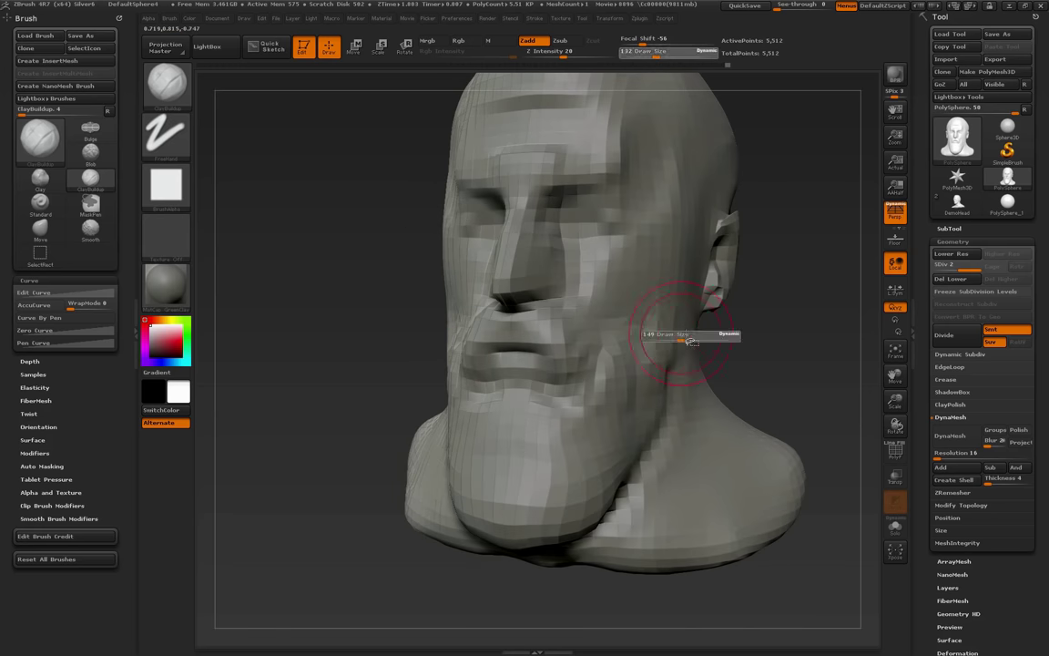
left_click_drag(750, 365, 774, 433)
key("ctrl+shift")
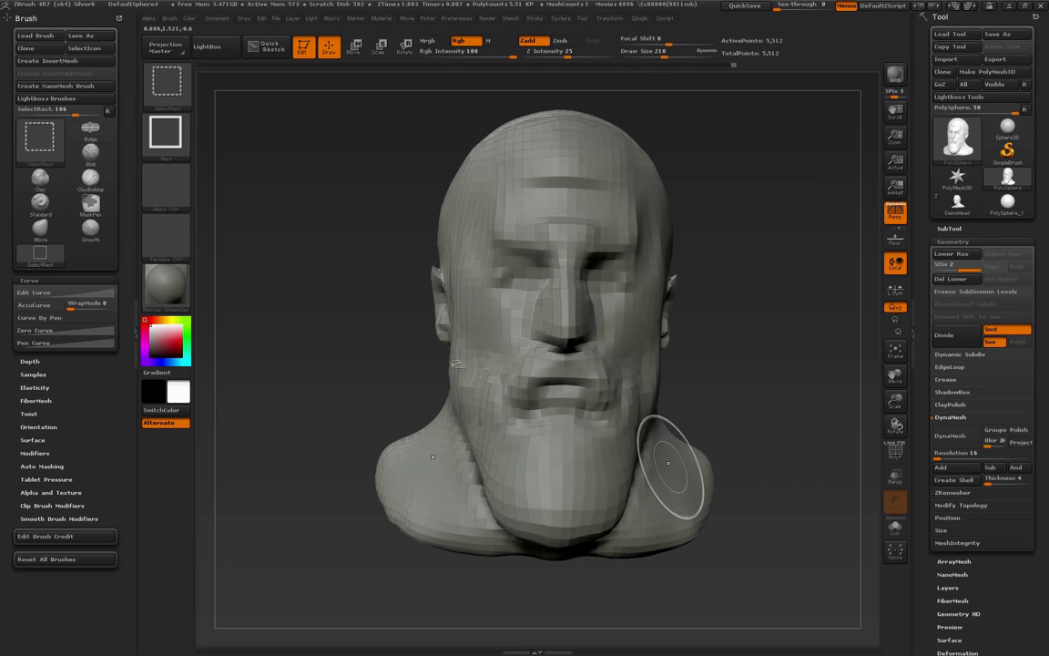
left_click_drag(758, 426, 752, 427, "shift")
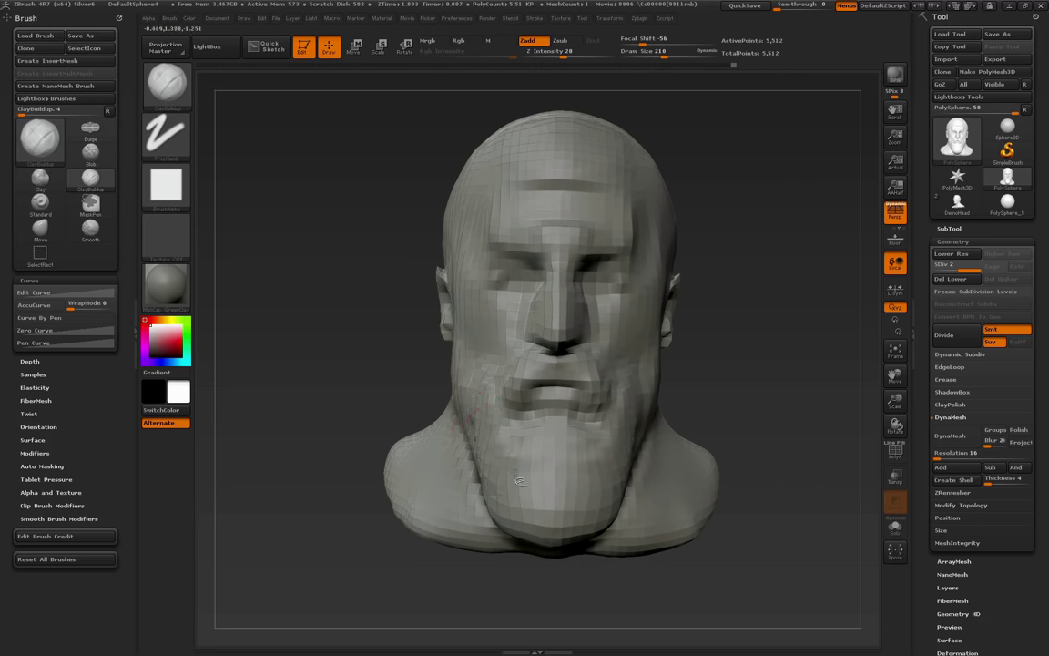
mouse_move(543, 458)
left_mouse_down()
mouse_move(525, 460)
mouse_move(509, 490)
mouse_move(520, 541)
left_mouse_up()
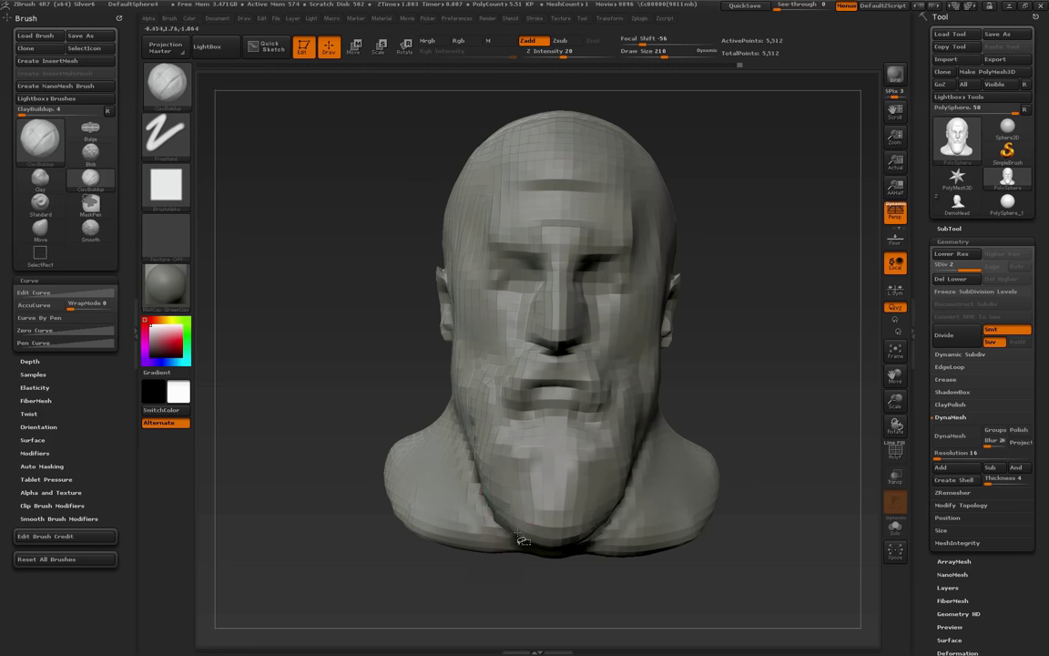
left_click_drag(776, 452, 675, 448)
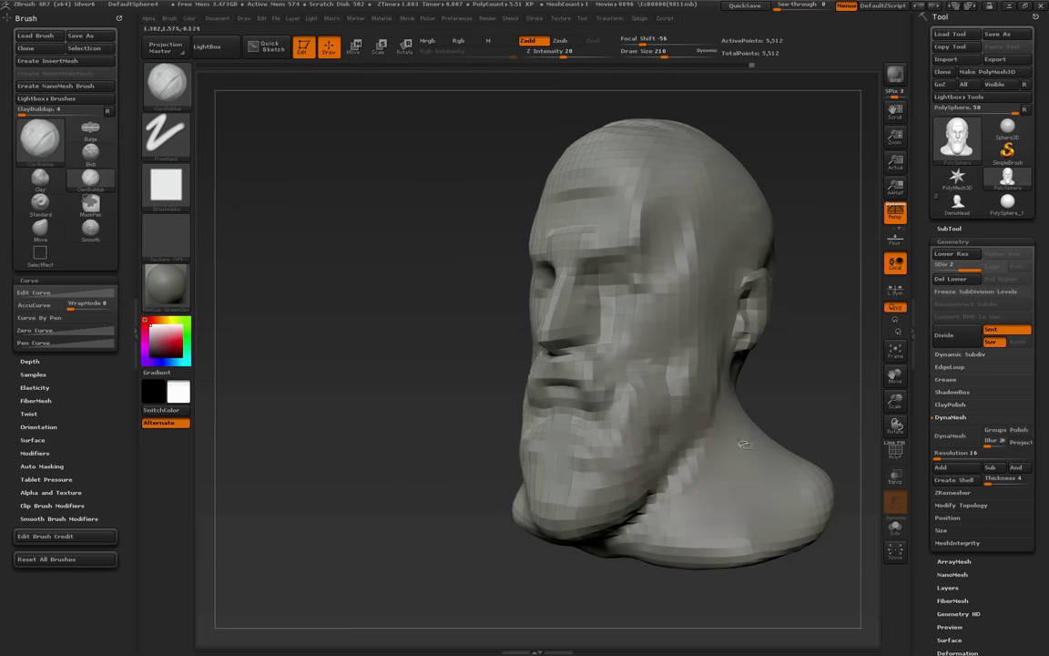
mouse_move(720, 360)
left_mouse_down()
mouse_move(681, 476)
mouse_move(654, 492)
left_mouse_up()
mouse_move(771, 421)
left_mouse_down()
mouse_move(826, 419)
mouse_move(804, 392)
mouse_move(818, 412)
left_mouse_up()
Build up the cheekbone between the eye and the ear with the ClayBuildup brush at draw size 127
key("s")
mouse_move(658, 428)
left_mouse_down()
mouse_move(714, 428)
mouse_move(758, 463)
left_mouse_up()
key("s")
left_click_drag(759, 460, 732, 442)
key("s")
mouse_move(783, 471)
left_mouse_down("alt")
mouse_move(750, 426)
mouse_move(717, 420)
left_mouse_up("alt")
key("s")
left_click(642, 380)
mouse_move(644, 382)
left_mouse_down()
mouse_move(572, 381)
mouse_move(573, 367)
mouse_move(560, 375)
left_mouse_up()
left_click_drag(636, 375, 661, 365, "shift")
left_click_drag(767, 333, 698, 337)
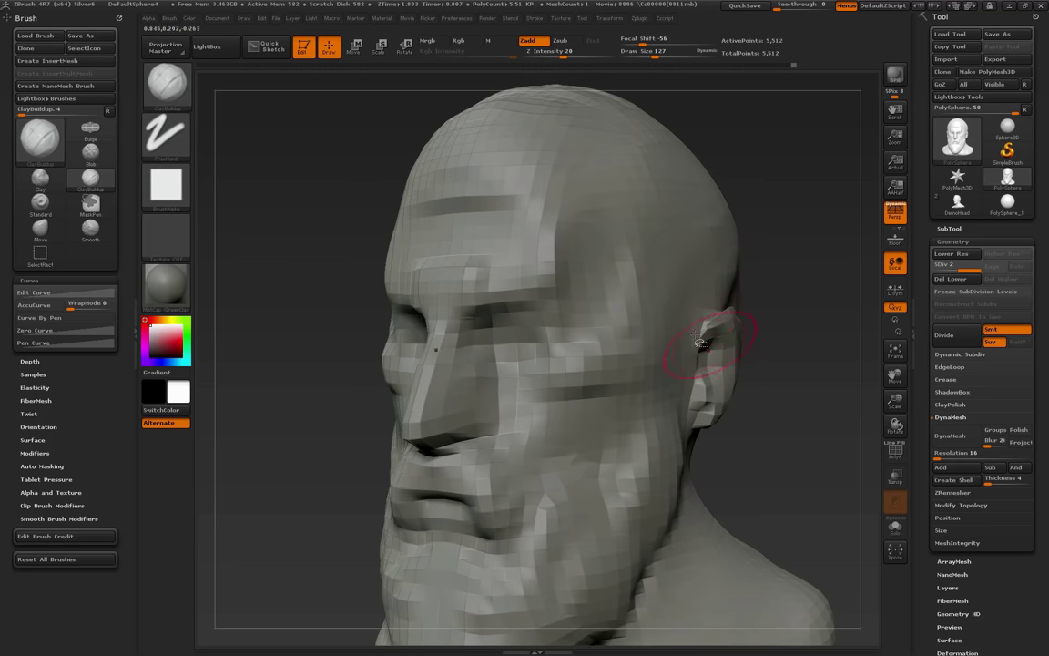
left_click_drag(610, 324, 662, 320)
left_click_drag(848, 339, 787, 362)
Build up the outer brow and the side of the forehead with the ClayBuildup brush at draw size 127
left_click_drag(492, 391, 510, 439)
mouse_move(729, 458)
left_mouse_down()
mouse_move(754, 478)
mouse_move(775, 464)
mouse_move(766, 451)
mouse_move(788, 441)
mouse_move(752, 431)
mouse_move(752, 489)
left_mouse_up()
left_click_drag(477, 329, 479, 345)
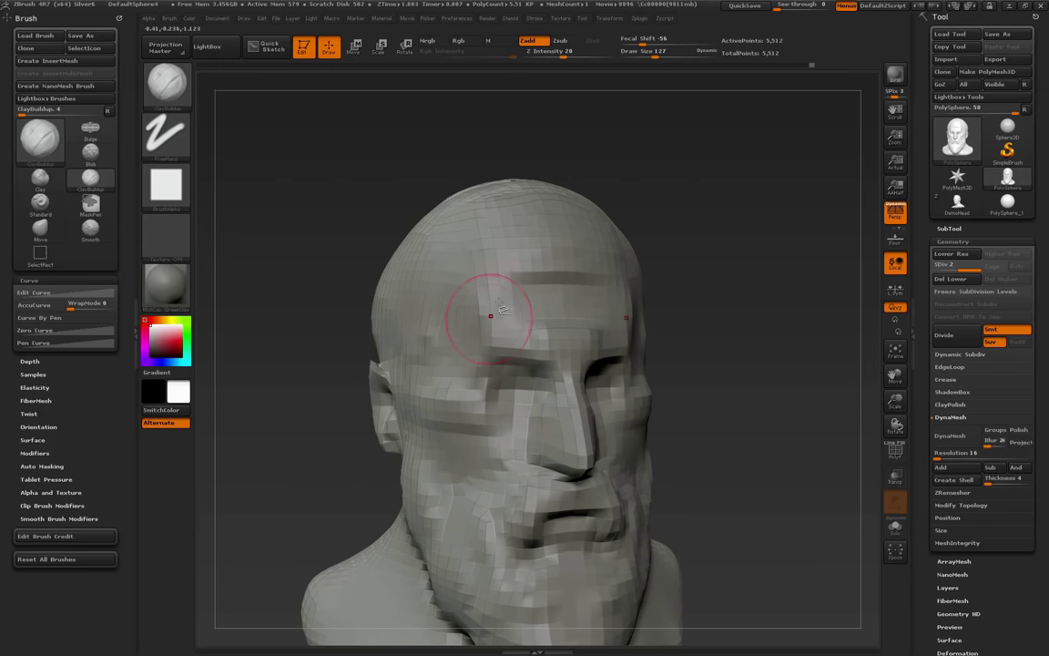
left_click_drag(674, 333, 707, 355)
key("bracketright")
left_click_drag(647, 205, 663, 216)
Reshape the upper sides and back of the skull with the Move brush at draw size 432
key("b")
key("m")
key("v")
key("s")
mouse_move(404, 293)
left_mouse_down()
mouse_move(414, 294)
mouse_move(315, 236)
mouse_move(406, 242)
left_mouse_up()
left_click_drag(362, 274, 369, 265)
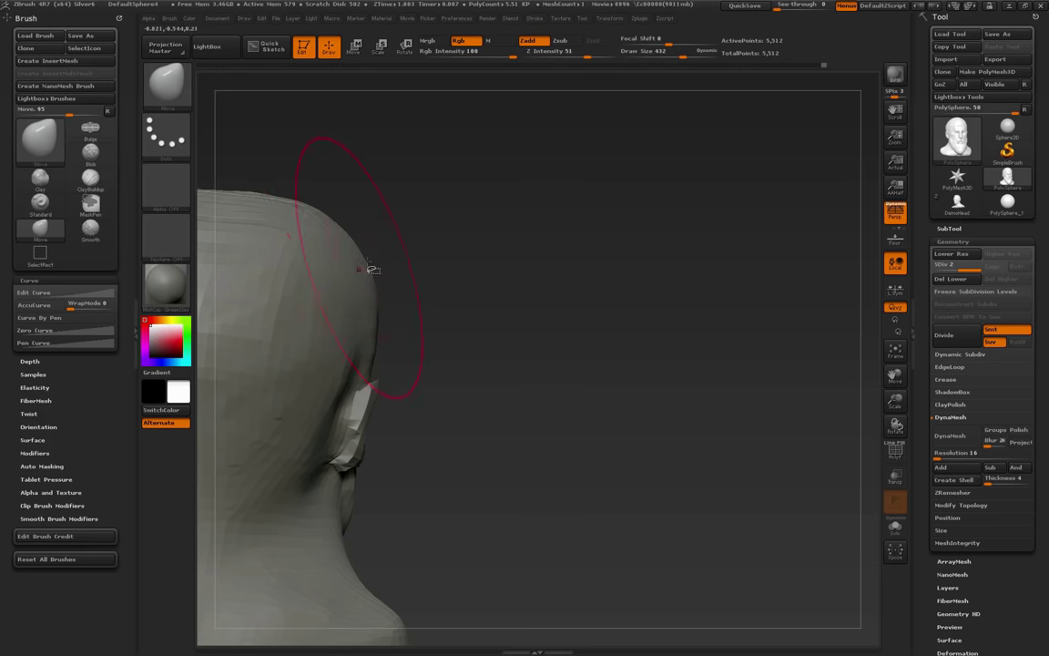
left_click_drag(511, 291, 640, 324, "alt")
left_click_drag(387, 244, 381, 226)
left_click_drag(280, 239, 270, 263)
mouse_move(505, 360)
left_mouse_down()
mouse_move(497, 363)
mouse_move(585, 389)
mouse_move(783, 369)
left_mouse_up()
Divide the bust's mesh once more to subdivision level 3
left_click_drag(813, 228, 677, 293, "alt")
left_click_drag(677, 383, 702, 337, "alt")
left_click_drag(640, 381, 636, 381)
key("ctrl+d")
mouse_move(763, 446)
left_mouse_down("alt")
mouse_move(782, 452)
mouse_move(772, 483)
left_mouse_up("alt")
key("s")
left_click_drag(577, 338, 553, 338)
left_click_drag(725, 414, 723, 393)
left_click_drag(551, 270, 553, 281)
key("ctrl+z")
key("ctrl+z")
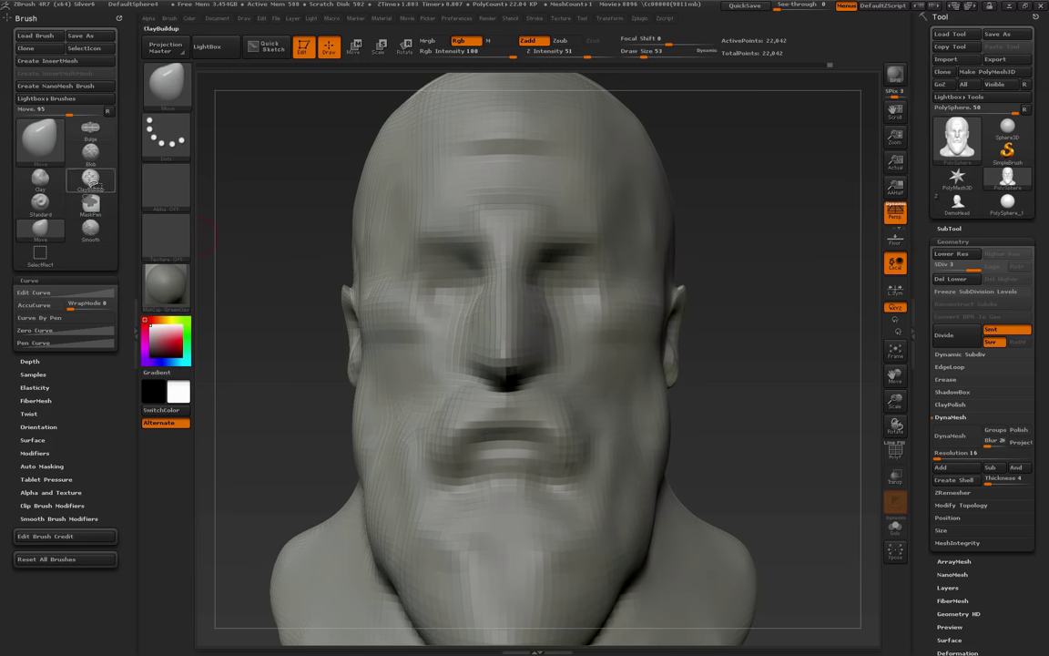
Switch to the ClayBuildup brush and set its draw size to 56 for detailing the face
left_click(90, 178)
key("s")
left_click_drag(559, 301, 562, 298)
key("s")
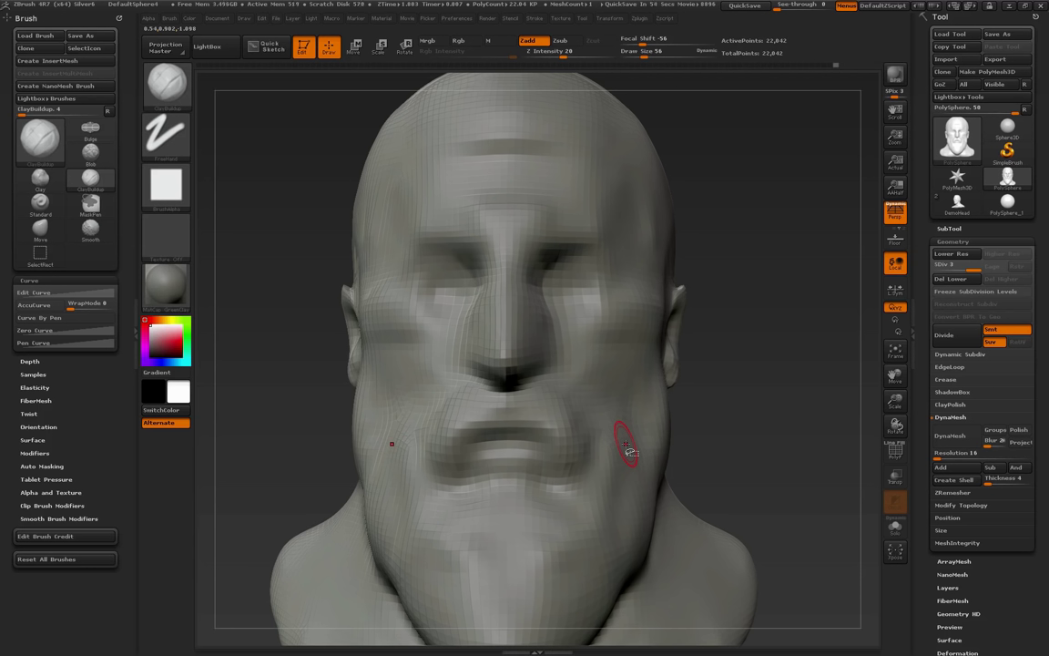
left_click_drag(839, 464, 754, 475)
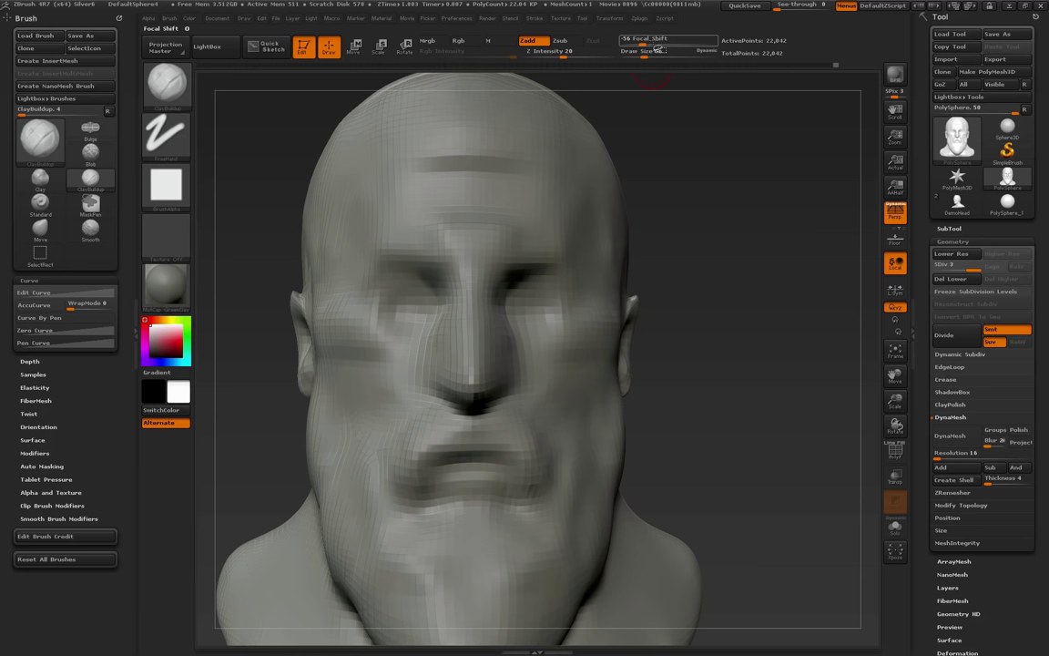
Set the ClayBuildup brush's draw size to 95 and open its Depth settings
left_click_drag(720, 376, 680, 375)
key("s")
left_click_drag(529, 343, 536, 343)
mouse_move(691, 396)
left_mouse_down()
mouse_move(751, 419)
mouse_move(724, 418)
left_mouse_up()
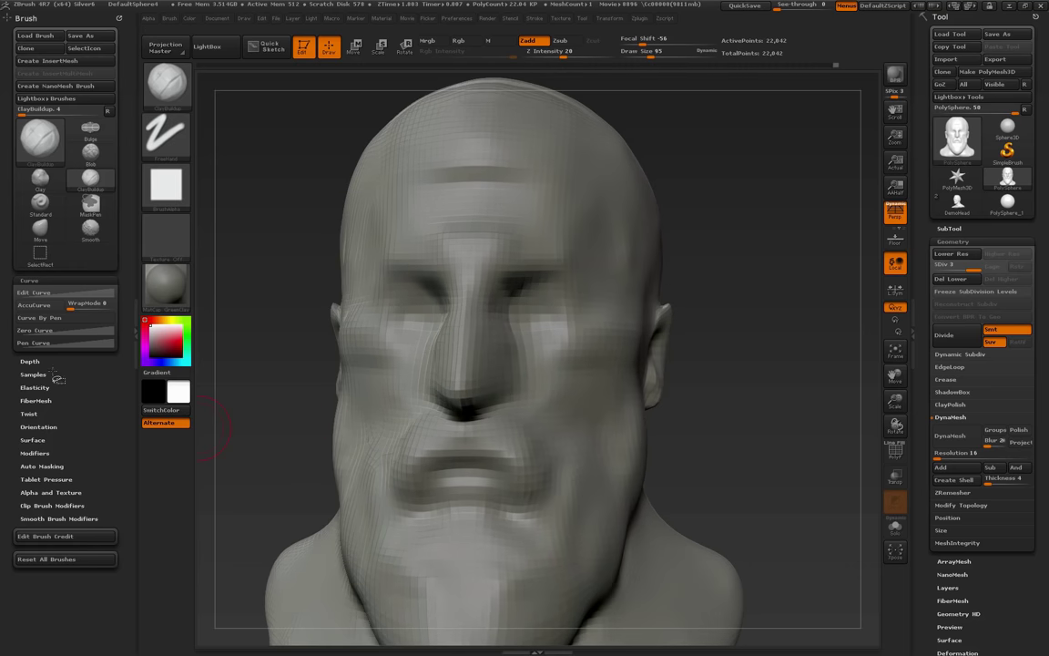
left_click(33, 282)
left_click(33, 293)
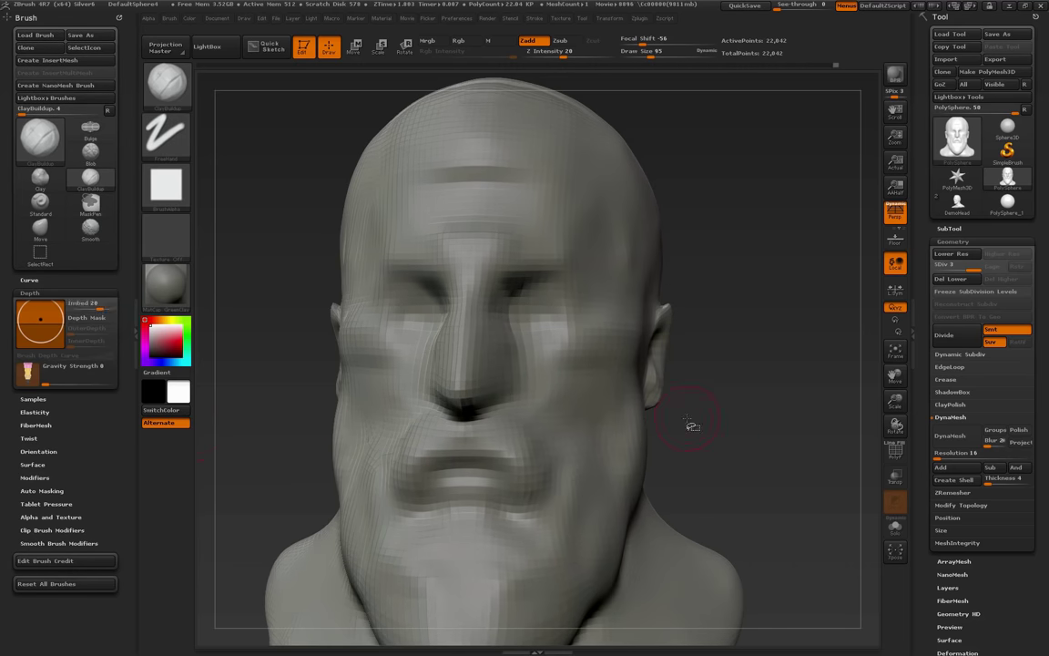
Try Imbed values of 0 and 55 with test strokes over the brows, undoing the strokes
left_click_drag(101, 311, 90, 310)
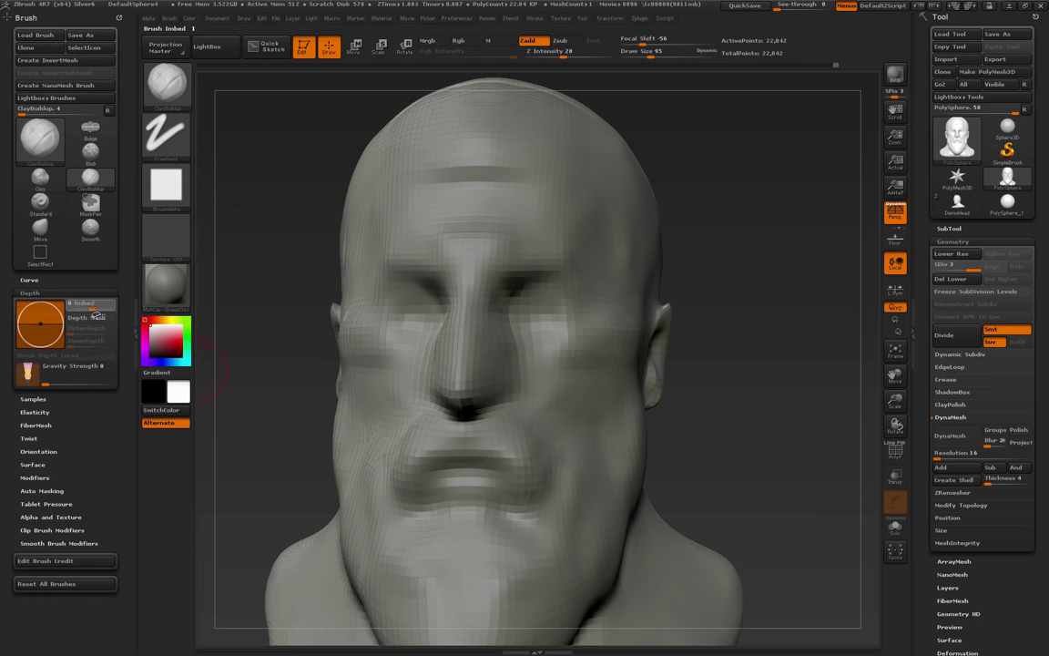
left_click_drag(533, 272, 555, 261)
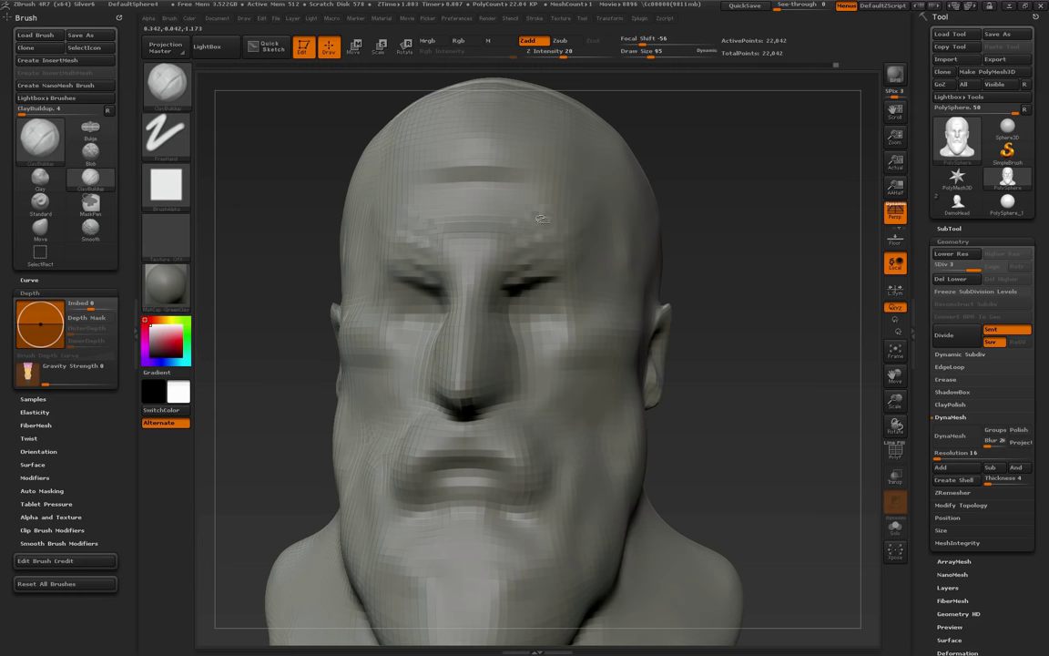
left_click(107, 307)
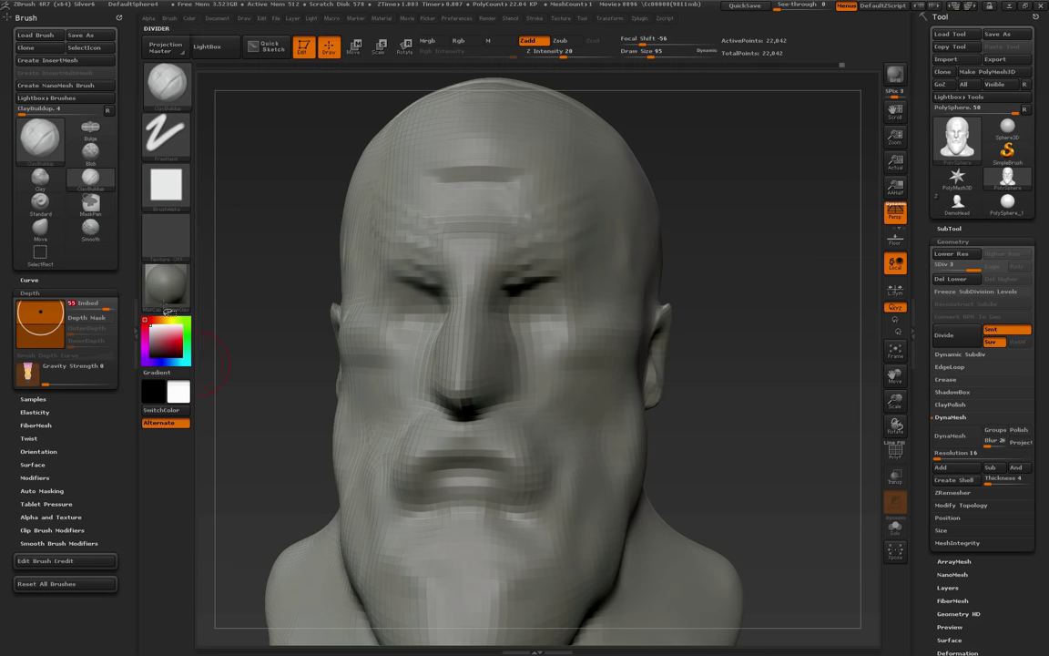
mouse_move(621, 262)
left_mouse_down()
mouse_move(583, 267)
mouse_move(587, 228)
mouse_move(619, 208)
left_mouse_up()
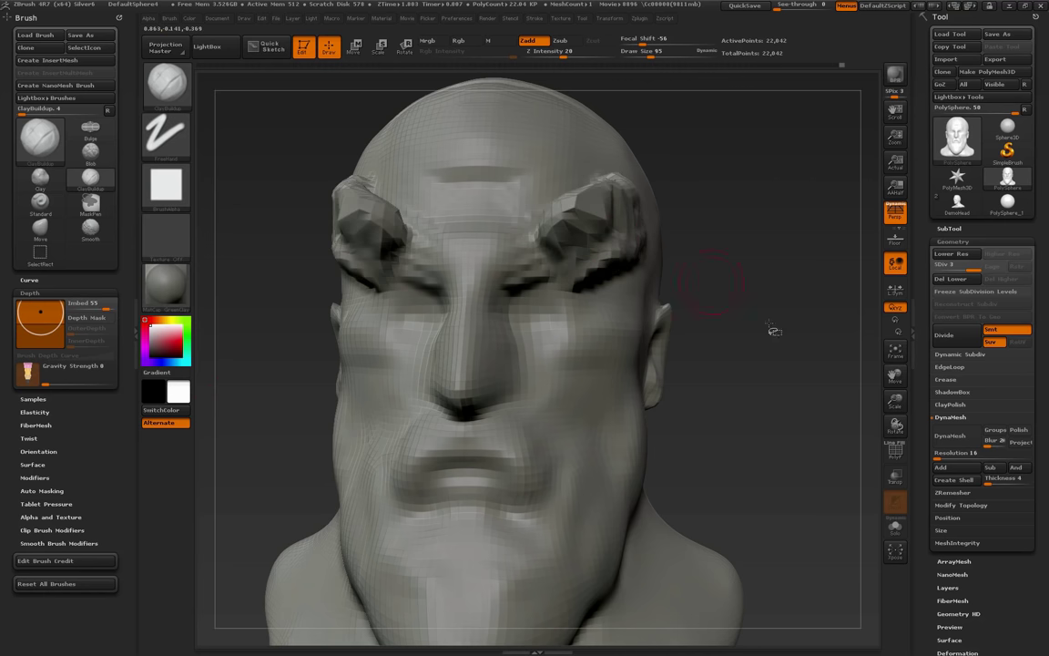
key("ctrl+z")
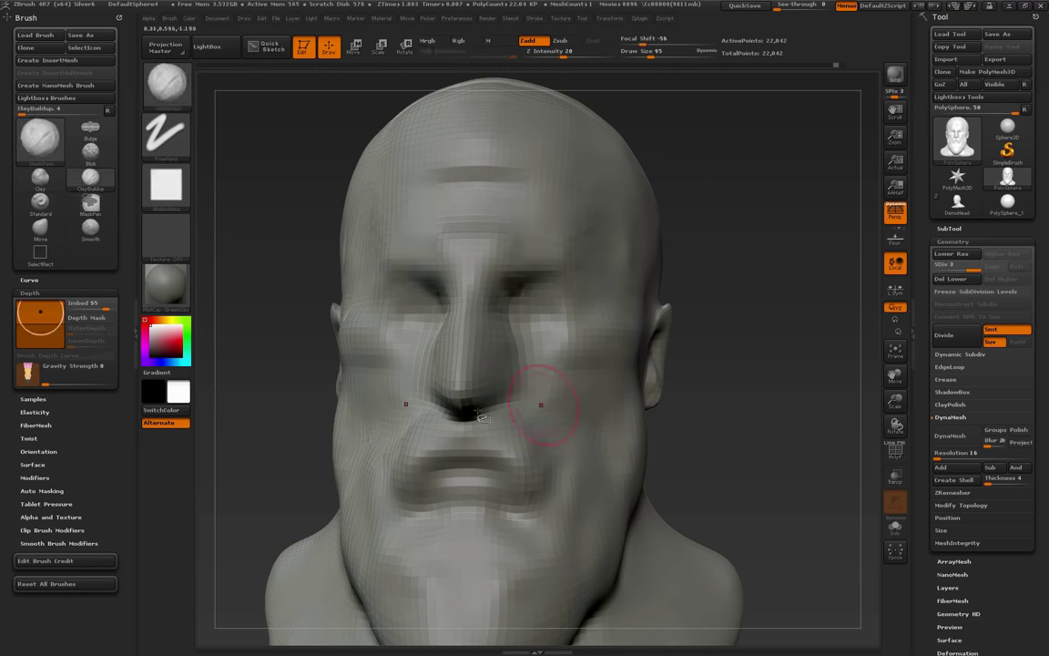
Set the brush's Imbed to 25 and Z Intensity to 14, testing strokes along the brow
left_click(99, 308)
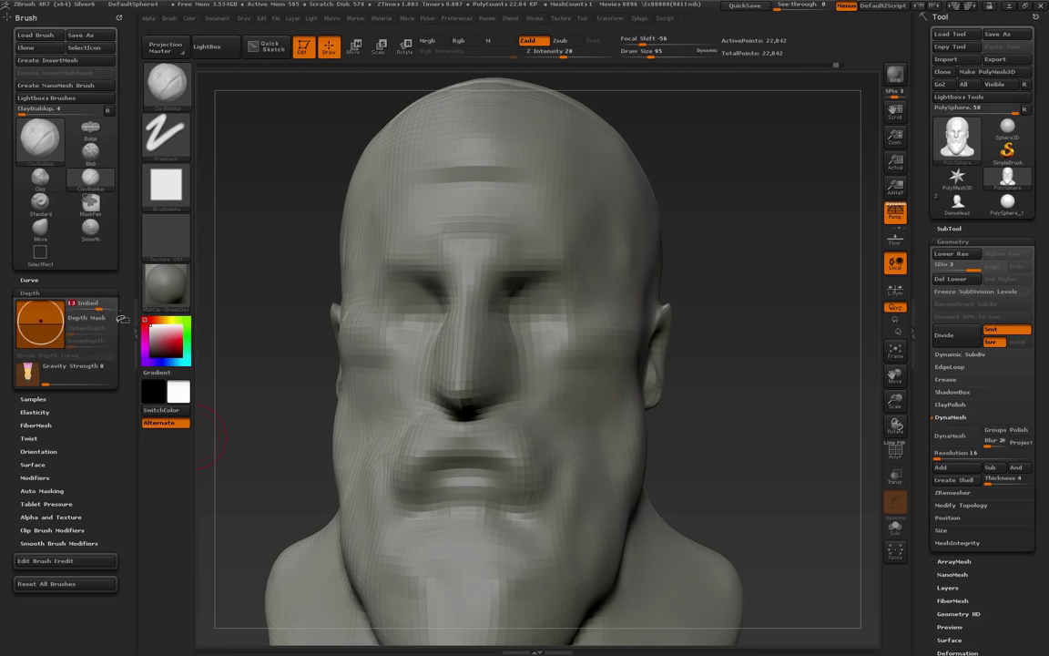
mouse_move(540, 244)
left_mouse_down()
mouse_move(598, 218)
mouse_move(548, 230)
left_mouse_up()
key("ctrl+z")
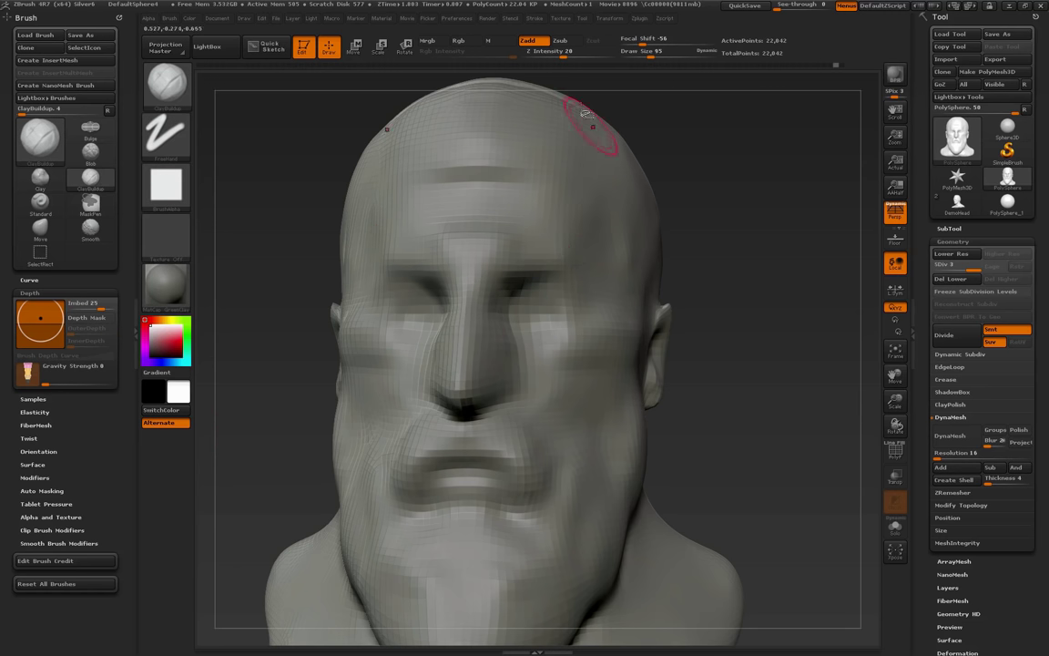
left_click_drag(580, 250, 575, 252)
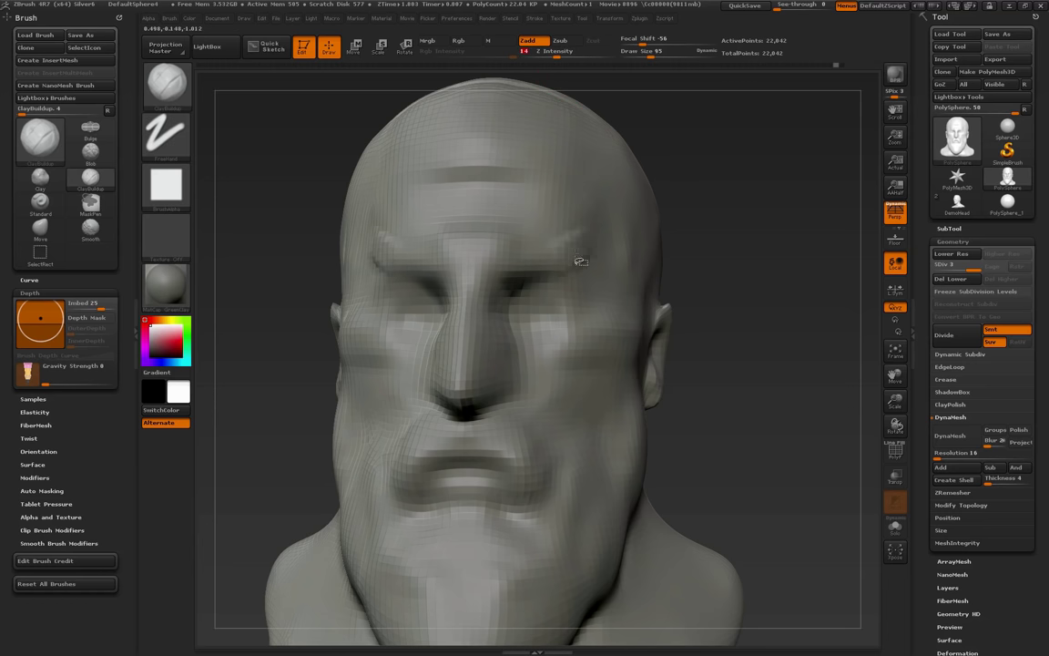
mouse_move(690, 371)
left_mouse_down()
mouse_move(764, 412)
mouse_move(745, 404)
mouse_move(747, 427)
left_mouse_up()
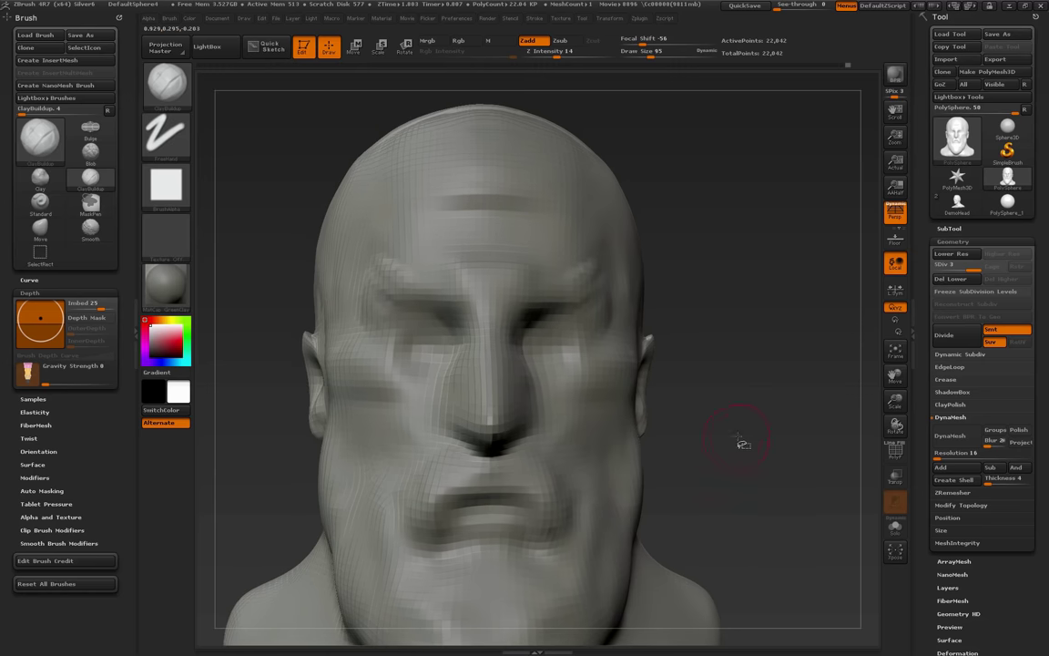
Undo the test strokes on the brow and divide the mesh to subdivision level 4
key("ctrl")
key("ctrl+z")
key("ctrl+z")
key("ctrl+z")
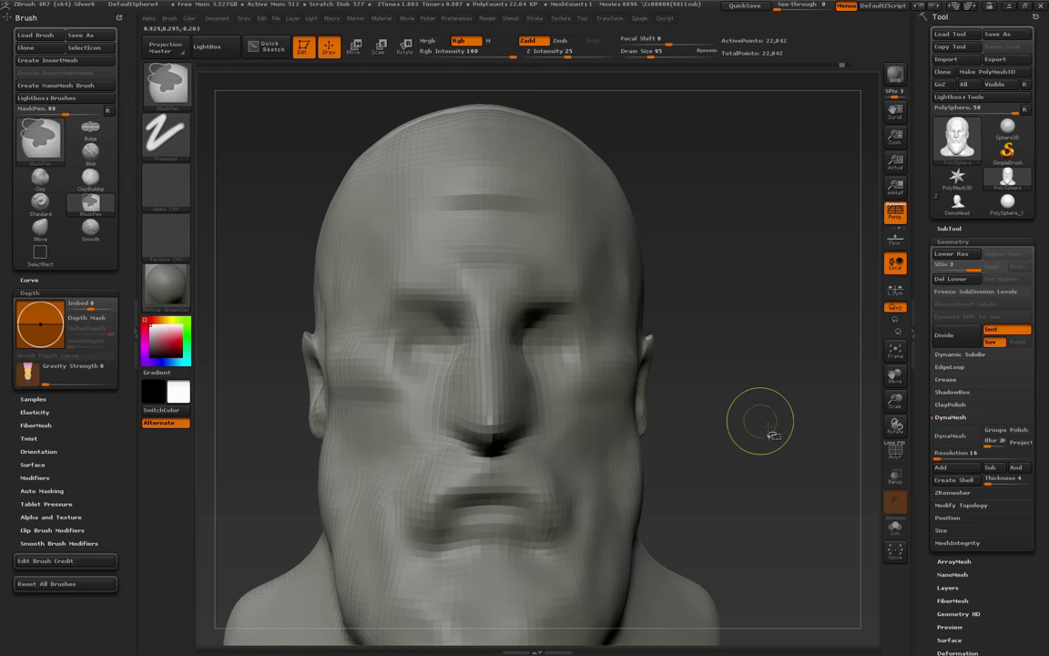
left_click(959, 341)
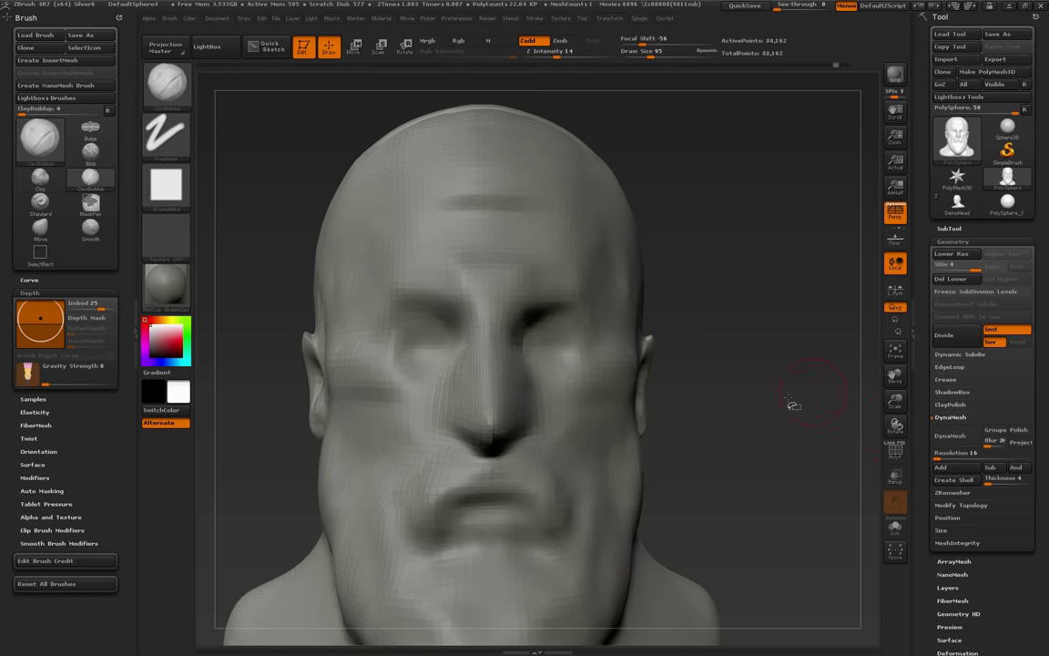
mouse_move(1002, 186)
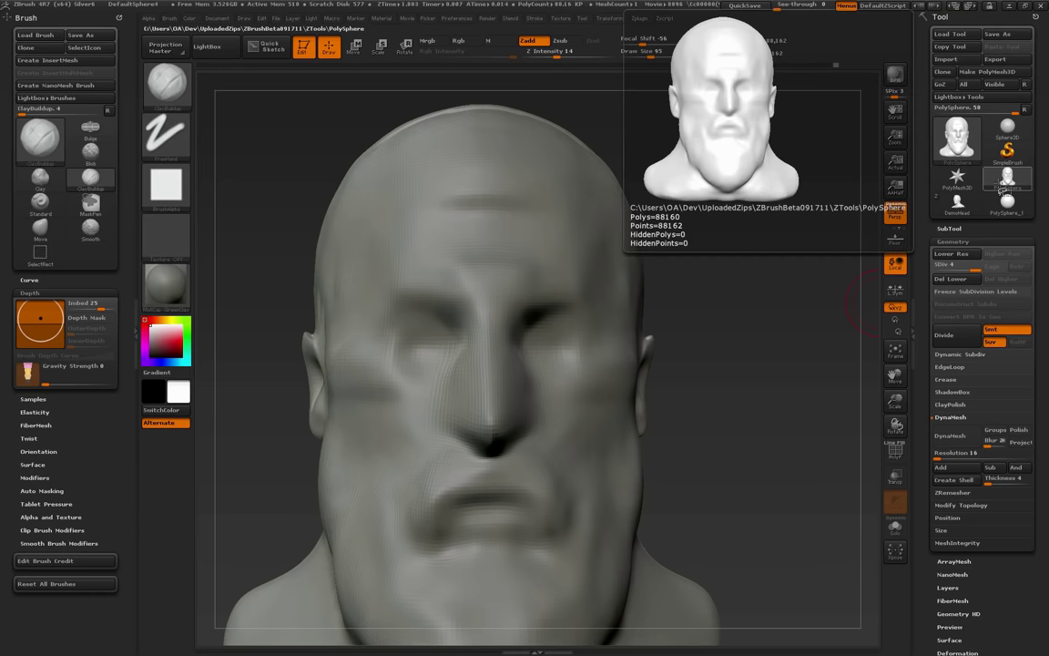
Build up the outer eye corners, brow and nose bridge with ClayBuildup at draw size 88
left_click_drag(747, 427, 792, 403, "alt")
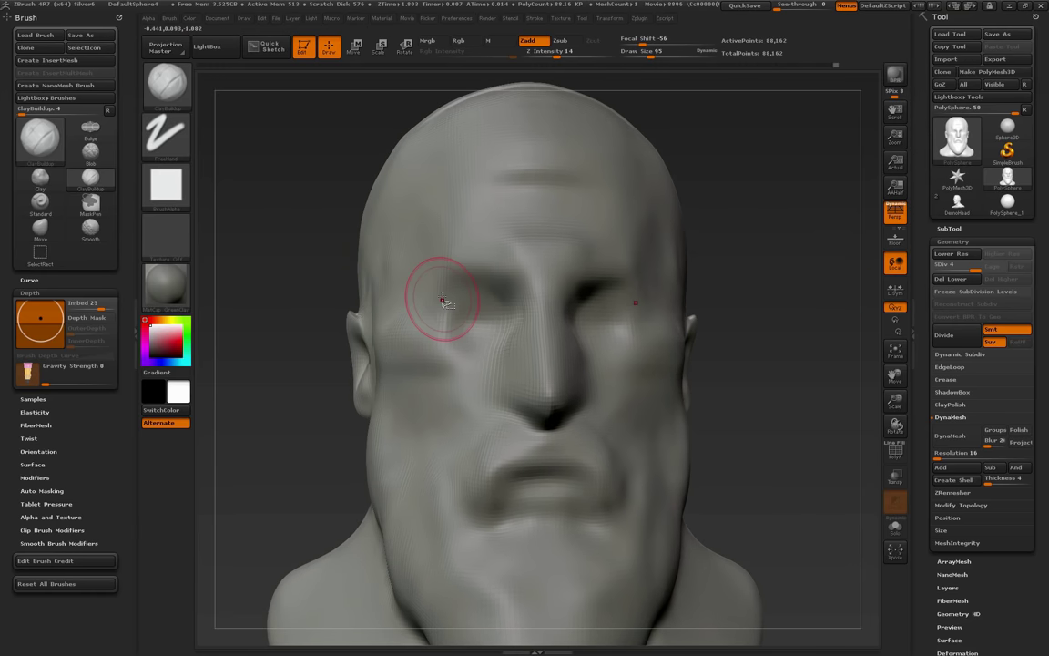
key("s")
left_click_drag(440, 290, 468, 293)
key("bracketright")
key("s")
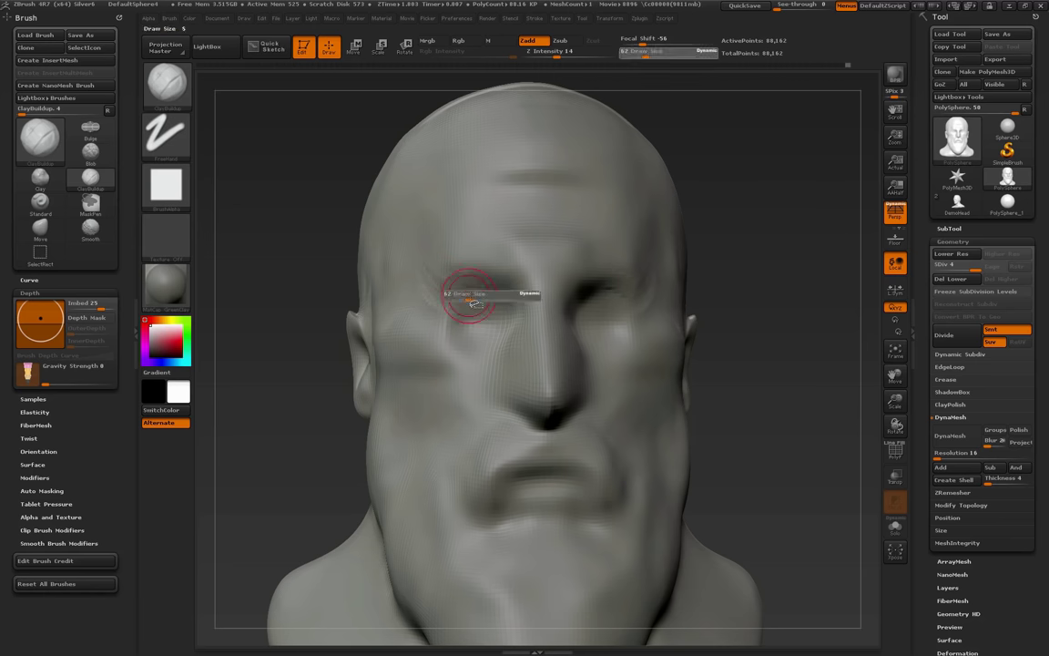
left_click_drag(399, 283, 426, 309)
mouse_move(791, 365)
left_mouse_down("alt")
mouse_move(767, 393)
mouse_move(651, 337)
left_mouse_up("alt")
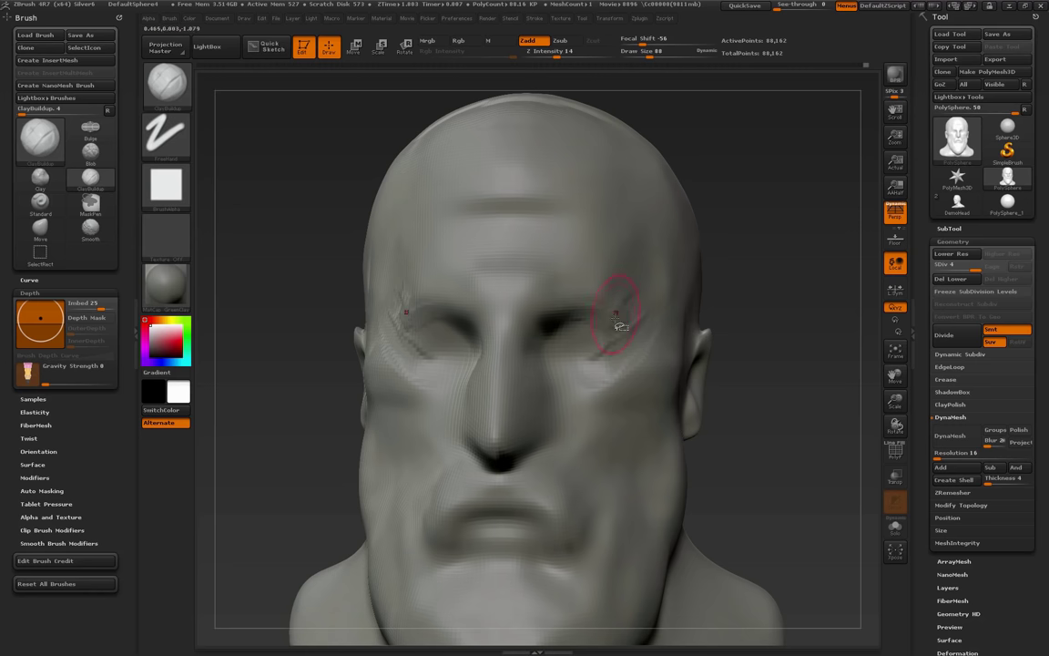
mouse_move(422, 289)
left_mouse_down()
mouse_move(494, 312)
mouse_move(486, 327)
mouse_move(470, 322)
mouse_move(520, 286)
mouse_move(470, 271)
mouse_move(484, 297)
mouse_move(473, 283)
mouse_move(504, 288)
left_mouse_up()
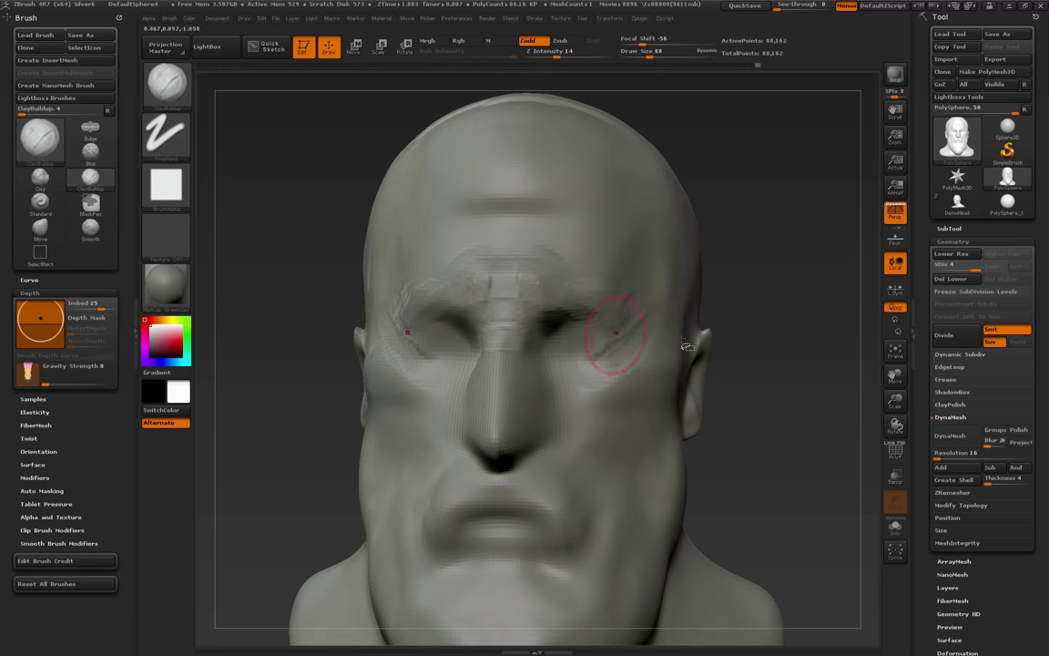
Divide the mesh to subdivision level 5 and add ClayBuildup strokes over the brow and lower forehead
left_click_drag(706, 326, 654, 335, "alt")
left_click(946, 334)
left_click_drag(795, 332, 735, 335)
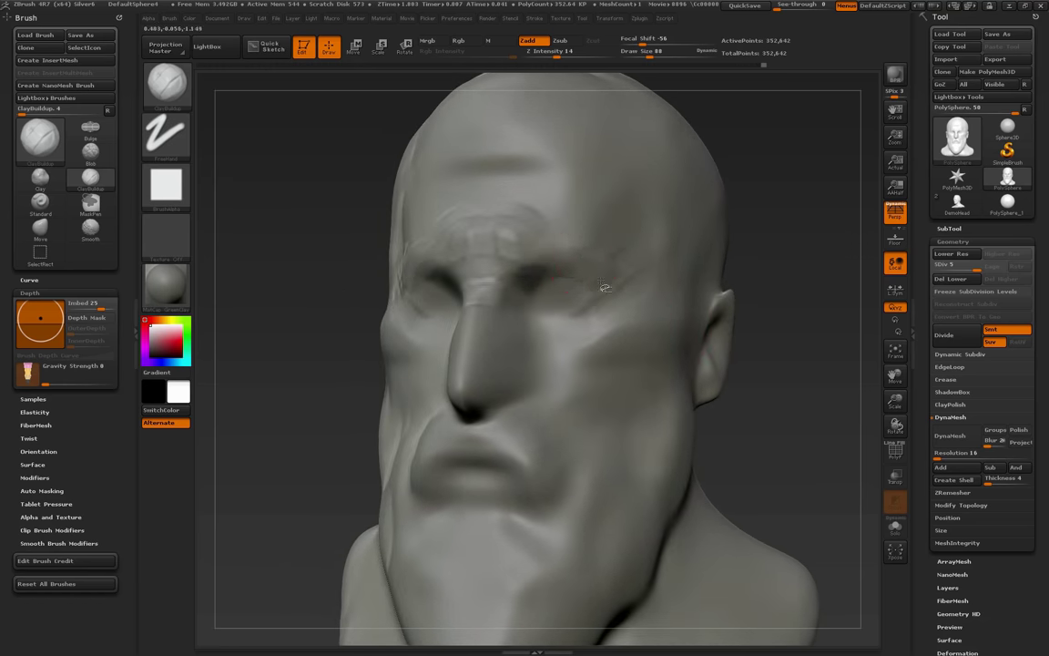
mouse_move(539, 239)
left_mouse_down()
mouse_move(492, 233)
mouse_move(496, 213)
left_mouse_up()
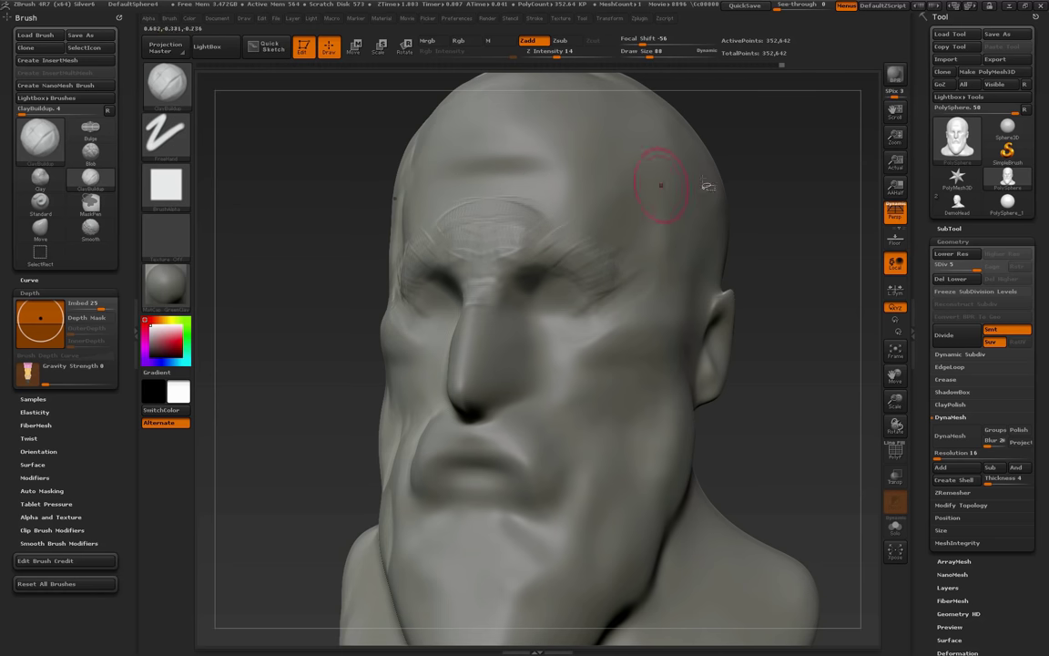
Layer crossing ClayBuildup strokes over the middle of the forehead at draw size 132
left_click_drag(752, 189, 754, 235)
mouse_move(507, 233)
left_mouse_down()
mouse_move(537, 244)
mouse_move(492, 247)
left_mouse_up()
key("bracketright")
left_click_drag(562, 199, 496, 237)
left_click_drag(581, 225, 488, 258)
left_click_drag(755, 159, 744, 181, "alt")
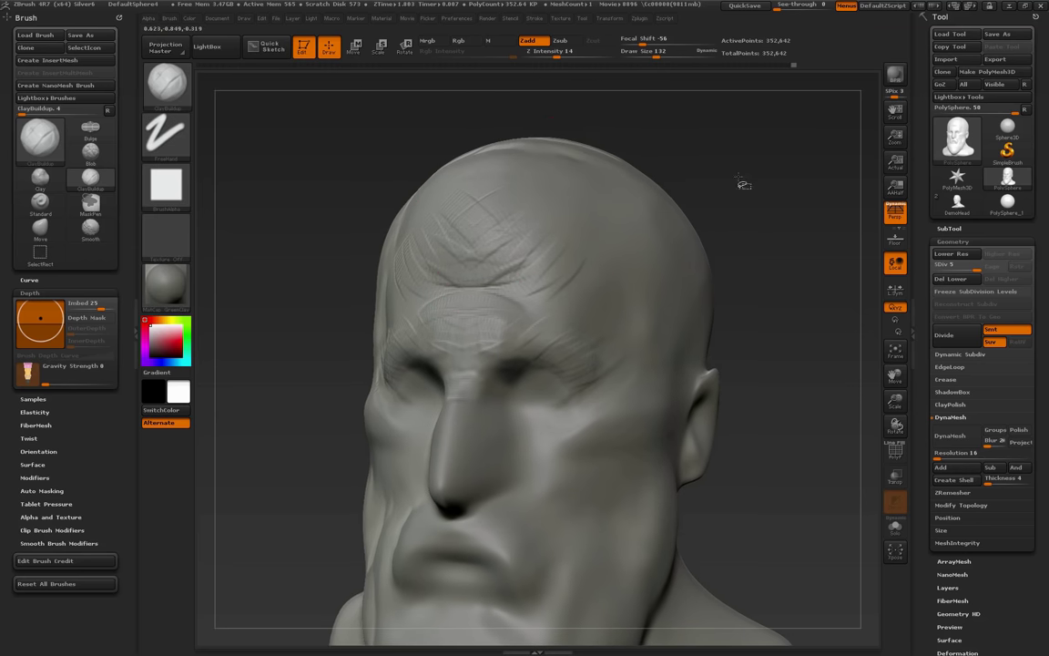
Set the brush's LazyStep to 0.05 and stroke clay across the upper forehead
left_click(535, 19)
left_click(565, 177)
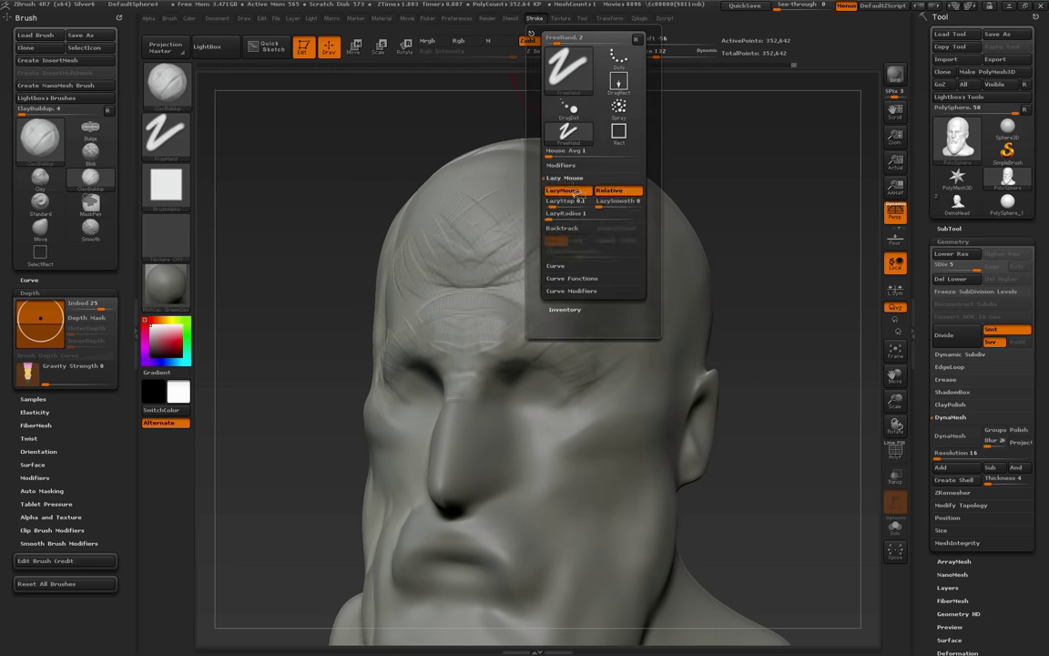
type(".05")
left_click_drag(758, 234, 754, 239)
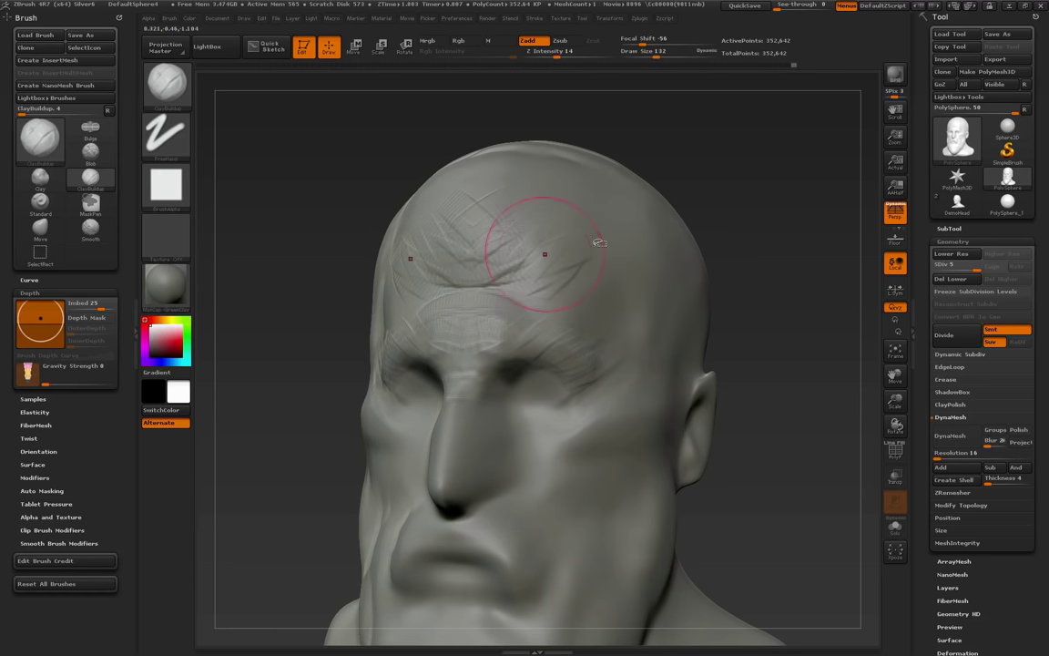
left_click_drag(541, 229, 581, 198)
left_click_drag(506, 186, 479, 213)
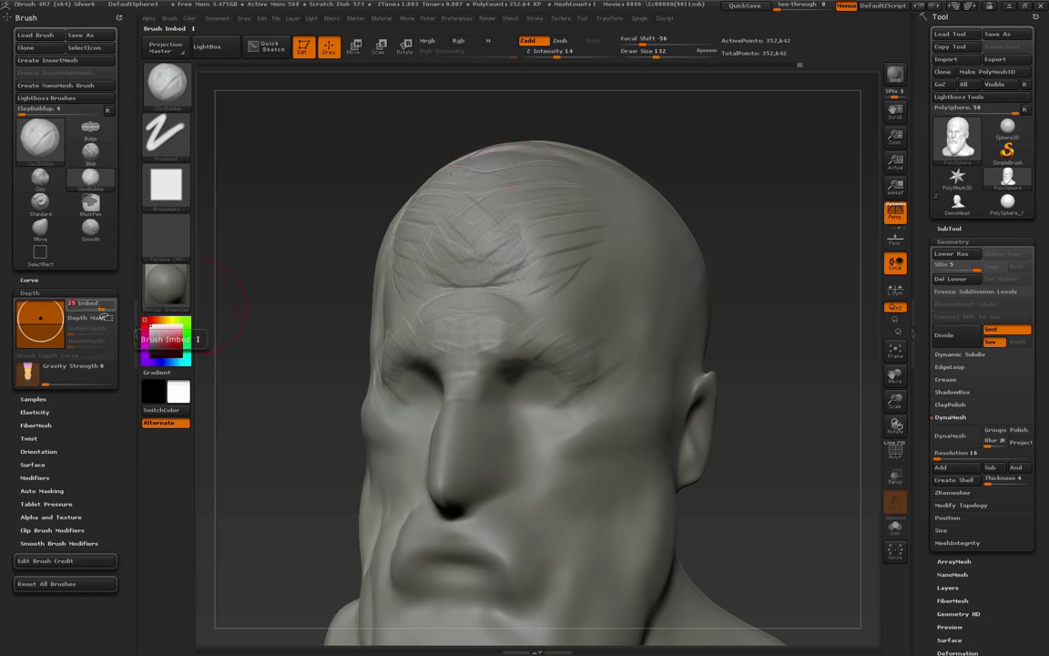
Set the brush's Imbed to 20 and Z Intensity to 12, and layer horizontal strokes across the forehead
left_click_drag(105, 311, 102, 311)
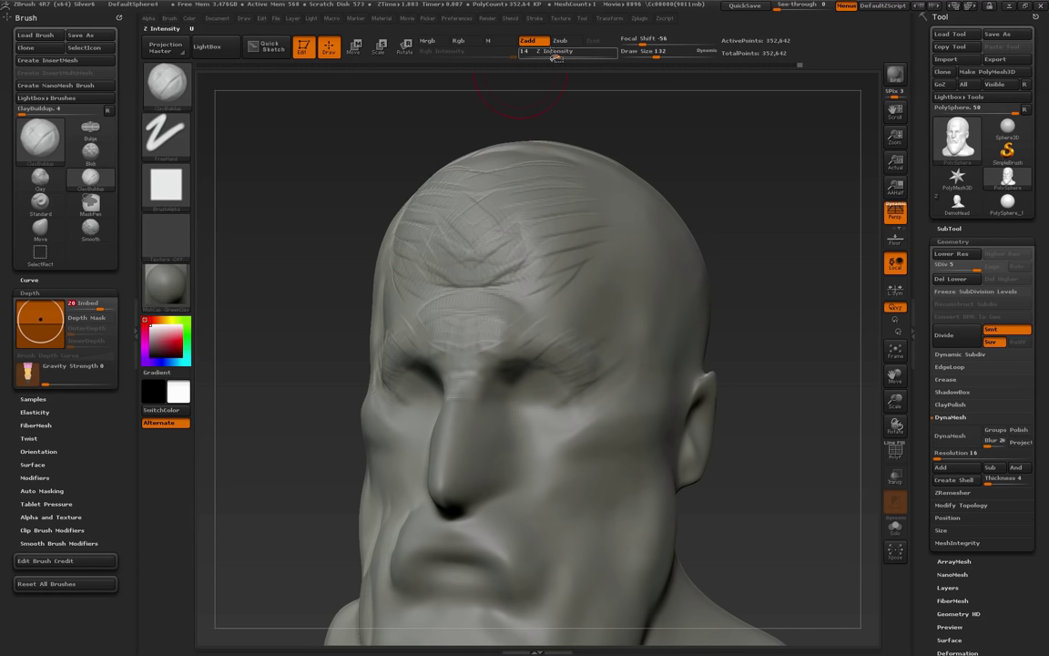
type("1")
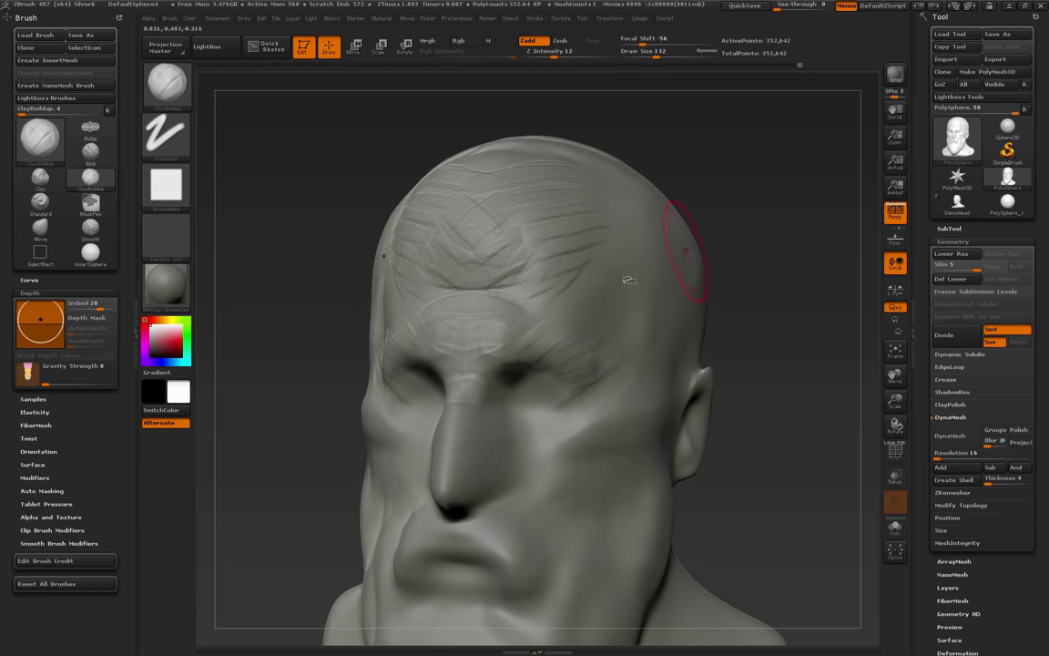
left_click_drag(538, 228, 587, 252)
left_click_drag(464, 217, 514, 225)
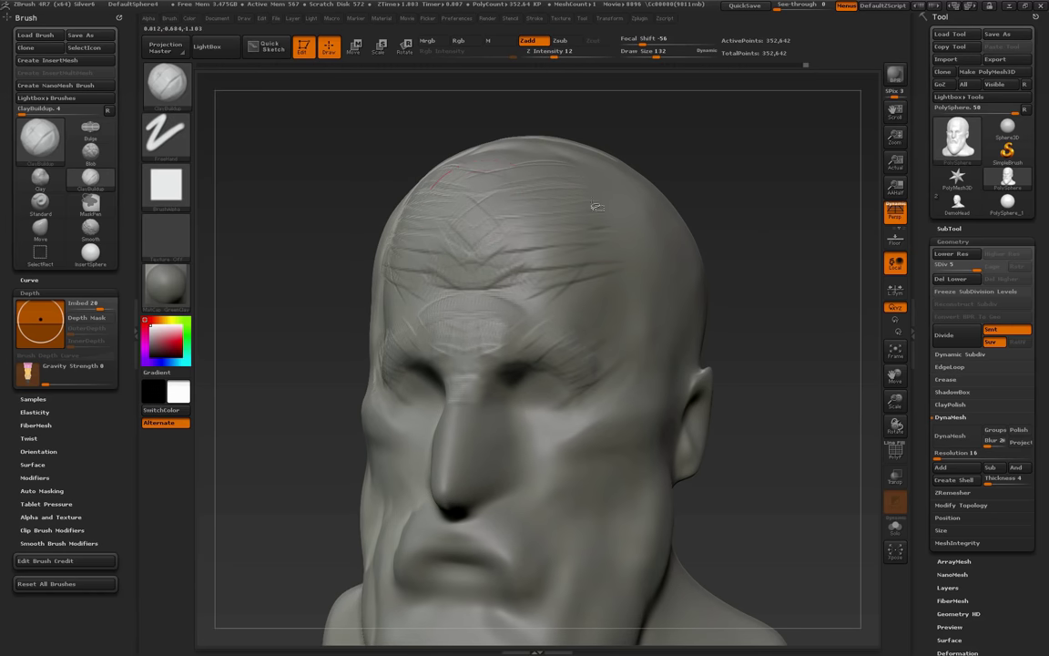
mouse_move(484, 171)
left_mouse_down()
mouse_move(580, 174)
mouse_move(574, 162)
left_mouse_up()
left_click_drag(492, 210, 582, 214)
Fill in the centre of the forehead and build up the outer brow with ClayBuildup strokes
left_click_drag(520, 275, 487, 241)
left_click_drag(501, 160, 500, 199)
mouse_move(488, 239)
left_mouse_down()
mouse_move(516, 261)
mouse_move(490, 241)
left_mouse_up()
mouse_move(574, 302)
left_mouse_down()
mouse_move(499, 300)
mouse_move(536, 307)
mouse_move(468, 316)
mouse_move(552, 335)
left_mouse_up()
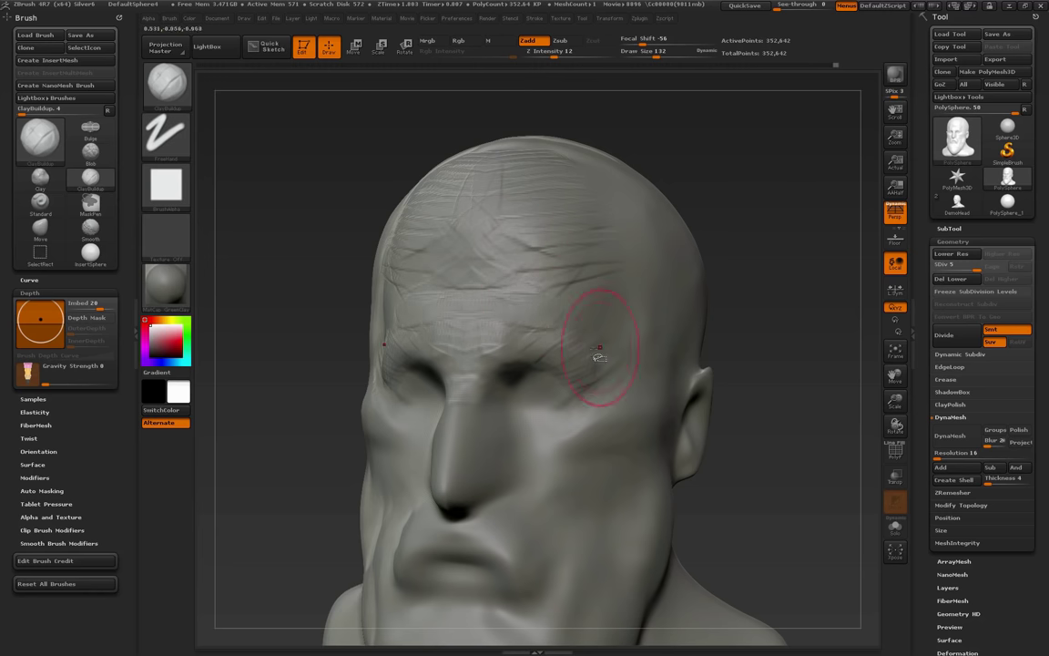
Build up the outer eye area and the temple towards the ear with ClayBuildup strokes
left_click_drag(771, 389, 856, 380)
mouse_move(397, 331)
left_mouse_down()
mouse_move(375, 366)
mouse_move(414, 415)
mouse_move(382, 393)
left_mouse_up()
mouse_move(727, 415)
left_mouse_down()
mouse_move(735, 403)
mouse_move(747, 415)
left_mouse_up()
left_click_drag(308, 365, 383, 301)
left_click_drag(334, 368, 357, 330)
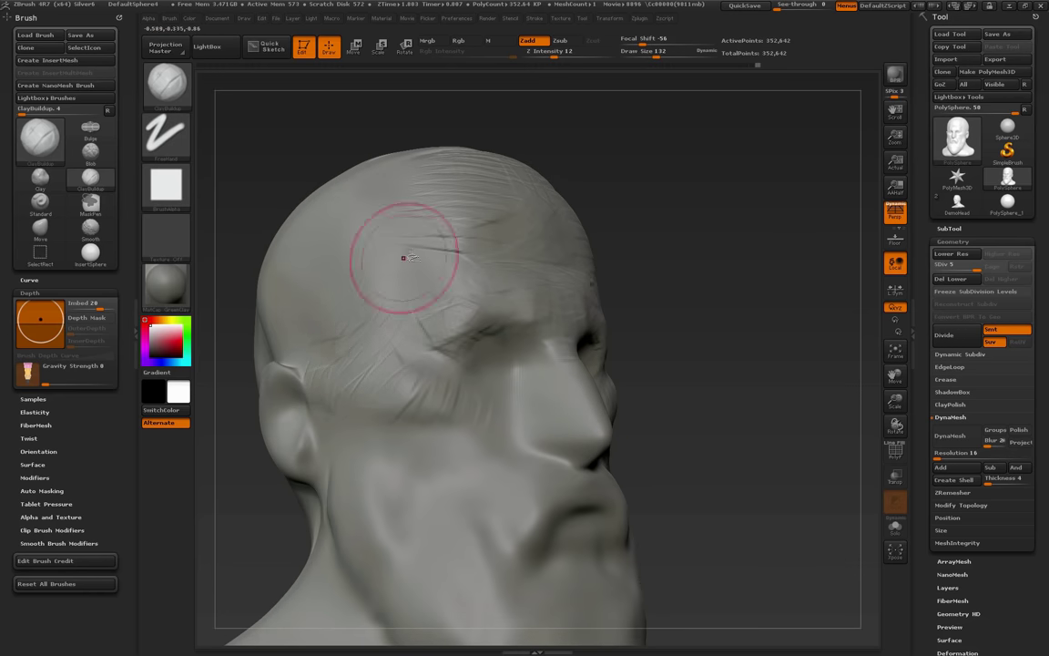
Stroke clay along the side of the forehead and the upper temple
mouse_move(462, 255)
left_mouse_down()
mouse_move(484, 272)
mouse_move(479, 311)
left_mouse_up()
left_click_drag(706, 321, 678, 329)
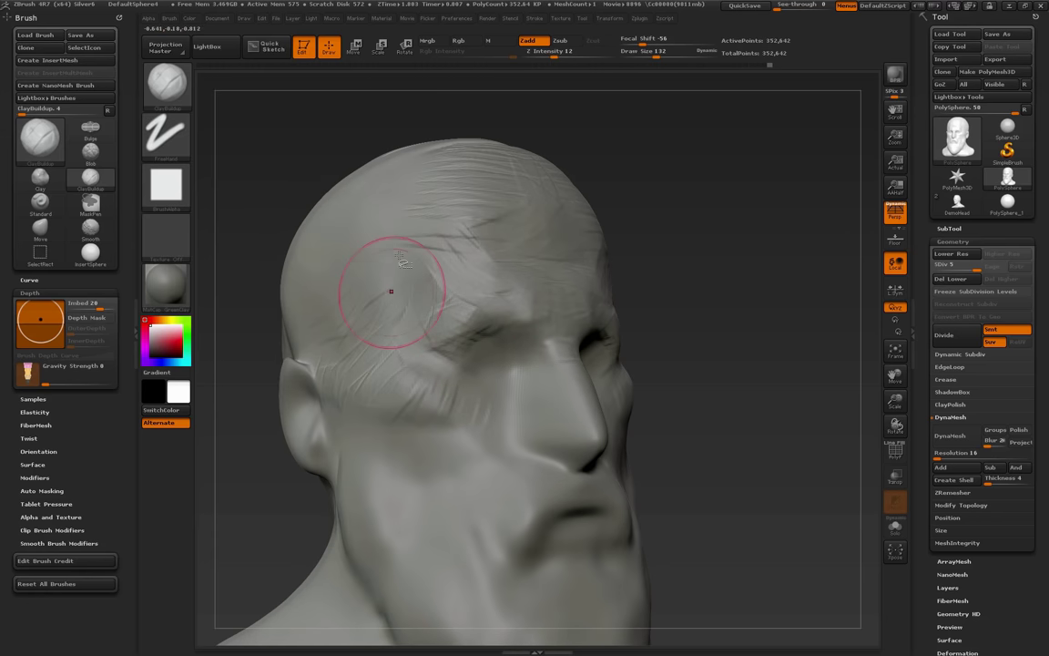
mouse_move(391, 234)
left_mouse_down()
mouse_move(428, 298)
mouse_move(436, 275)
mouse_move(403, 284)
left_mouse_up()
left_click_drag(696, 317, 551, 296)
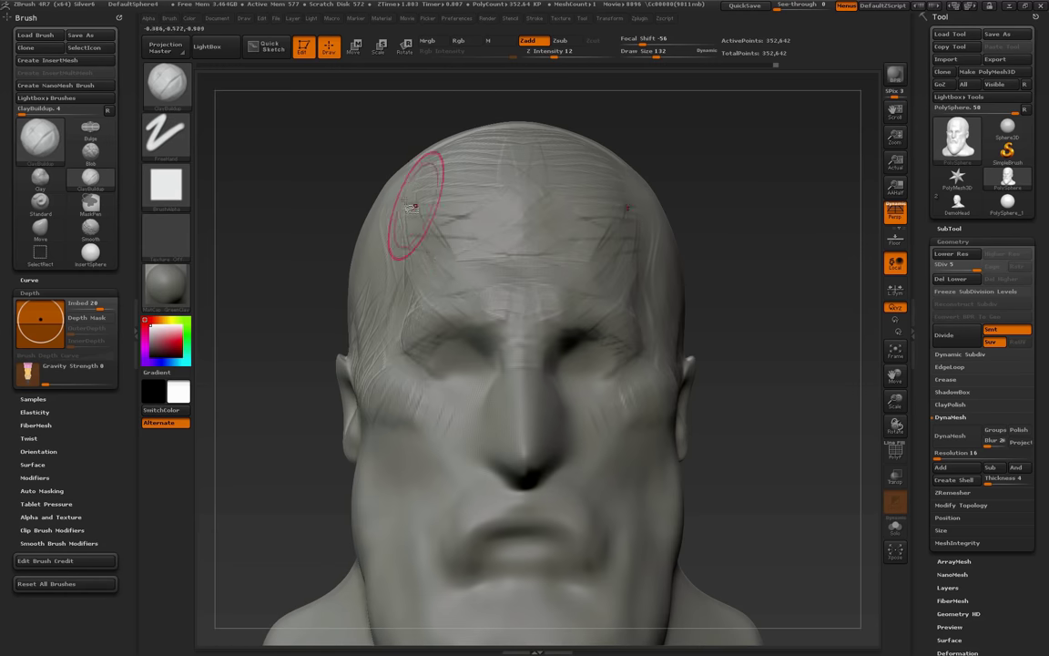
Build up the eye sockets and the area beneath the eyes with ClayBuildup at draw size 78
left_click_drag(699, 414, 692, 378)
key("s")
left_click_drag(437, 372, 426, 368)
left_click_drag(794, 379, 719, 373)
left_click_drag(553, 318, 558, 347)
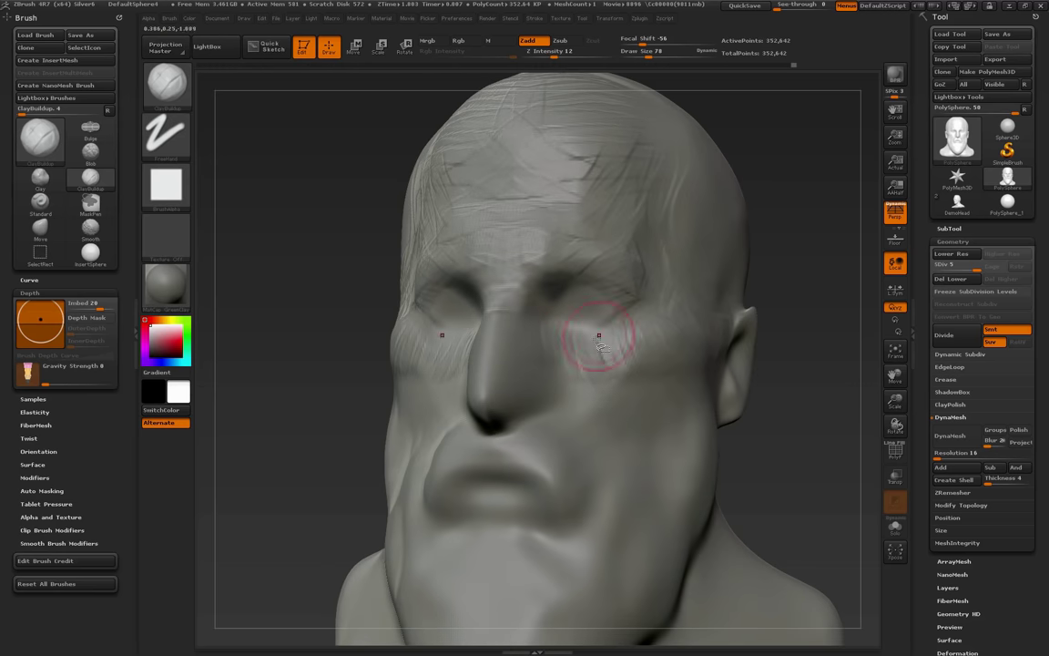
mouse_move(595, 355)
left_mouse_down()
mouse_move(604, 361)
mouse_move(593, 356)
mouse_move(618, 331)
left_mouse_up()
Enlarge the brush to draw size 123 and fill the area beside the nose under the eyes
key("s")
left_click_drag(783, 345, 847, 346)
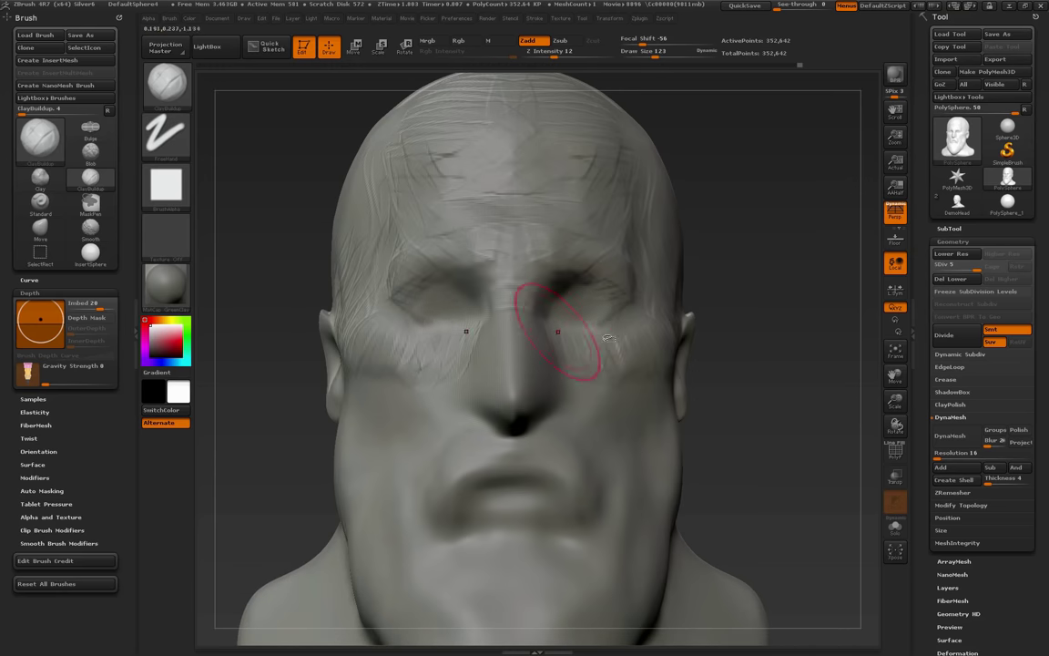
mouse_move(608, 325)
left_mouse_down()
mouse_move(572, 329)
mouse_move(584, 329)
left_mouse_up()
Sculpt the eye mounds, the sides of the nose and the inner cheeks with ClayBuildup at draw size 81
key("s")
mouse_move(464, 321)
left_mouse_down()
mouse_move(435, 321)
mouse_move(492, 293)
mouse_move(477, 421)
left_mouse_up()
left_click_drag(446, 372, 450, 424)
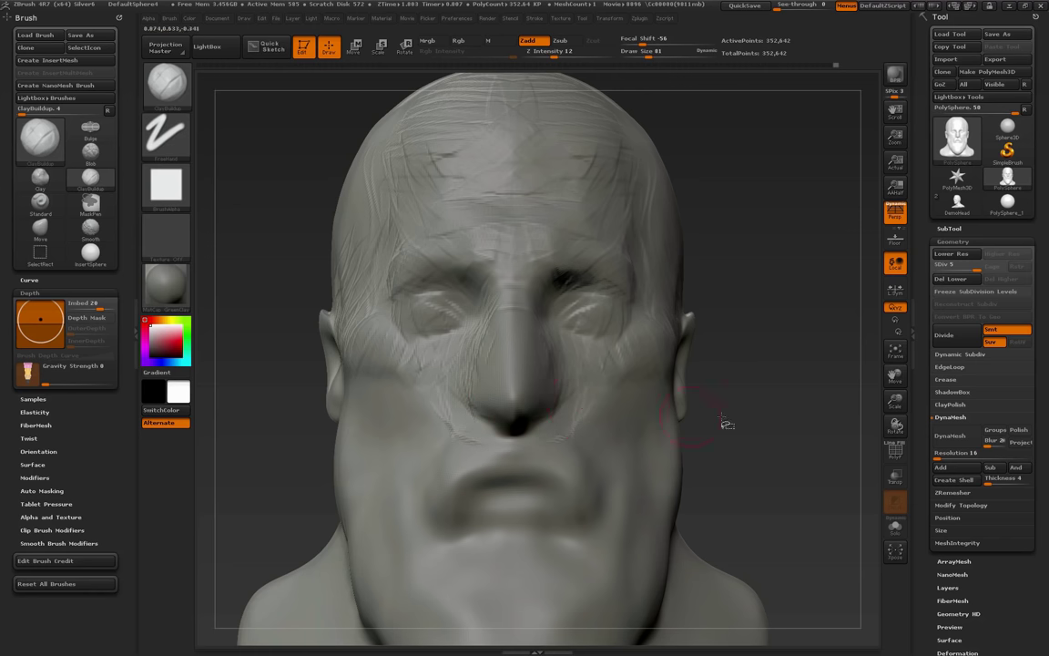
left_click_drag(726, 423, 501, 416)
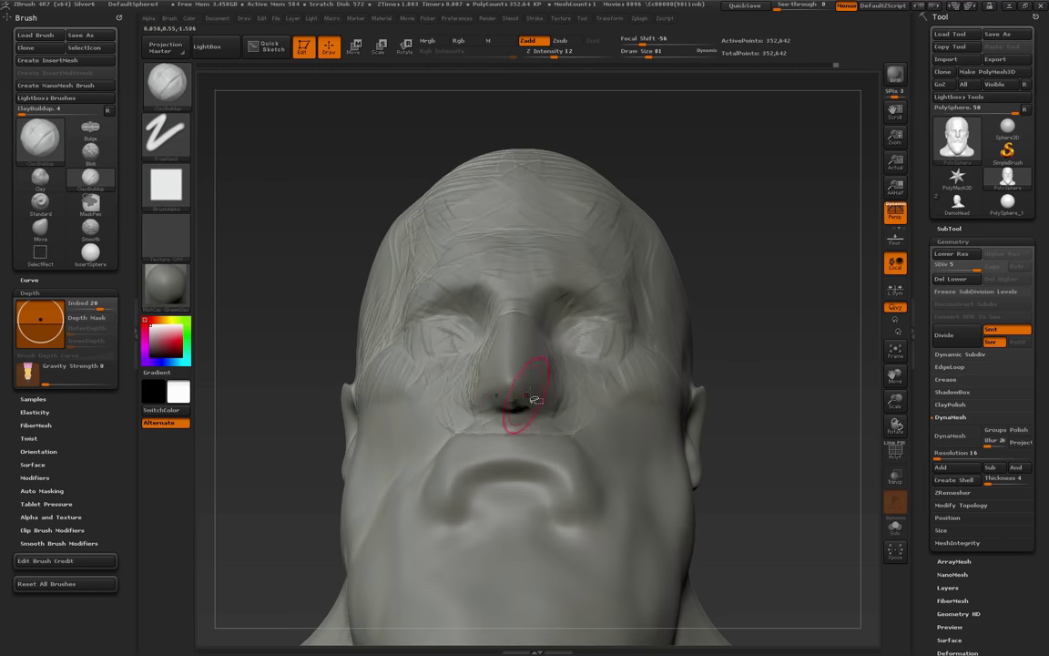
Set the ClayBuildup brush's depth imbed to 30 and shrink the brush to draw size 27 for nose work
mouse_move(765, 411)
left_mouse_down("alt")
mouse_move(836, 398)
mouse_move(841, 421)
mouse_move(803, 455)
left_mouse_up("alt")
key("s")
left_click_drag(472, 389, 462, 382)
left_click(102, 318)
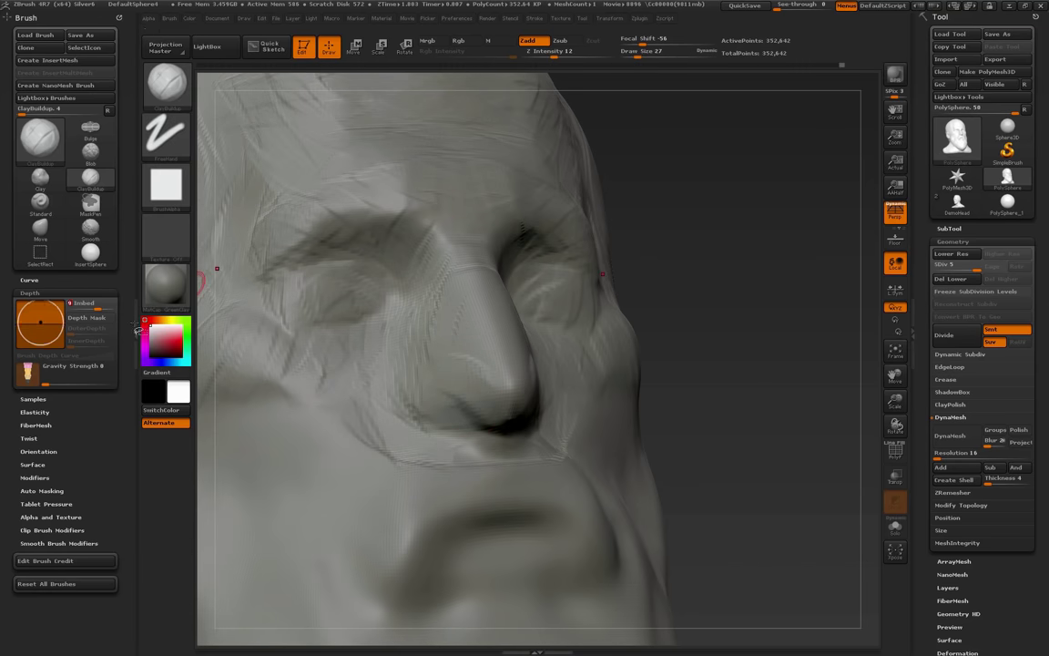
left_click_drag(40, 347, 40, 343)
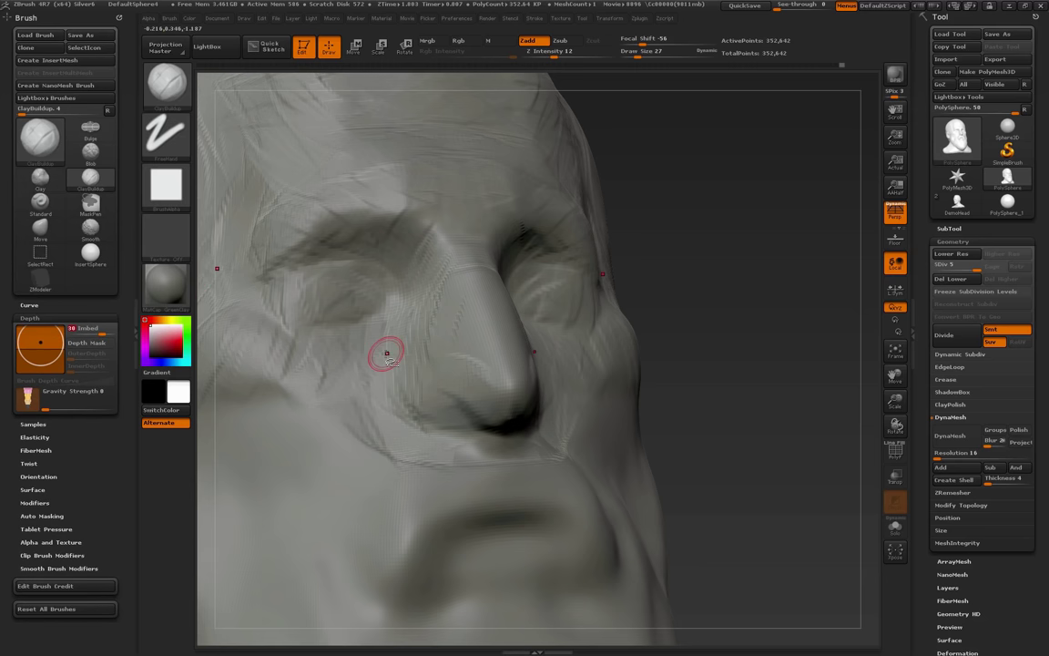
Carve the nostril and shape its wing with ClayBuildup, enlarging the brush to draw size 59
key("s")
left_click_drag(461, 384, 455, 365)
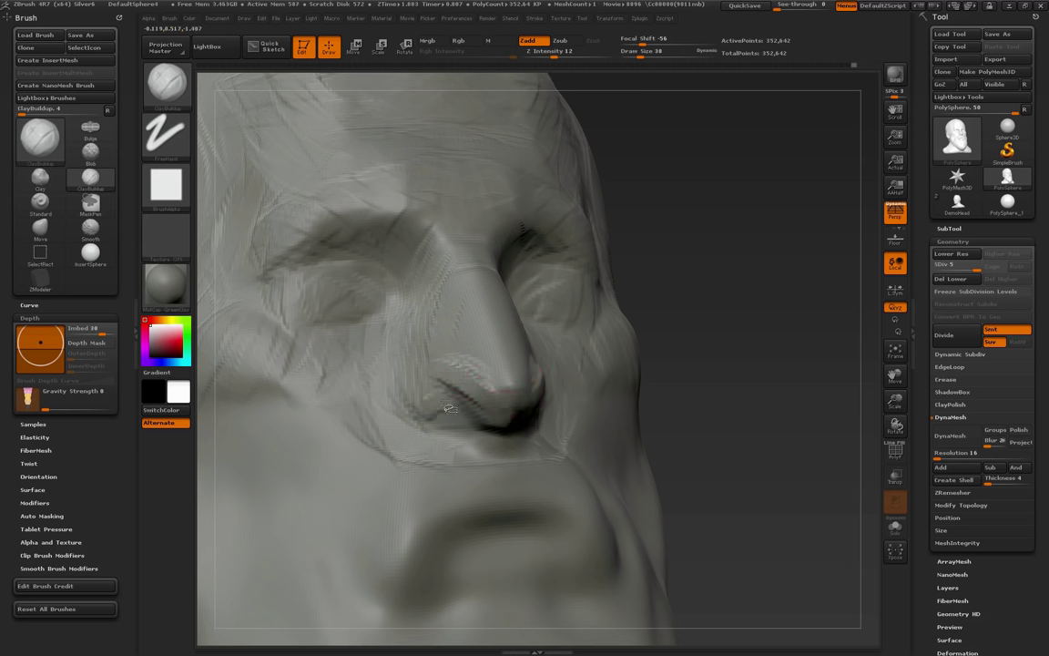
mouse_move(453, 403)
left_mouse_down()
mouse_move(445, 380)
mouse_move(430, 407)
left_mouse_up()
left_click_drag(701, 393, 735, 363)
key("s")
left_click_drag(440, 378, 453, 398)
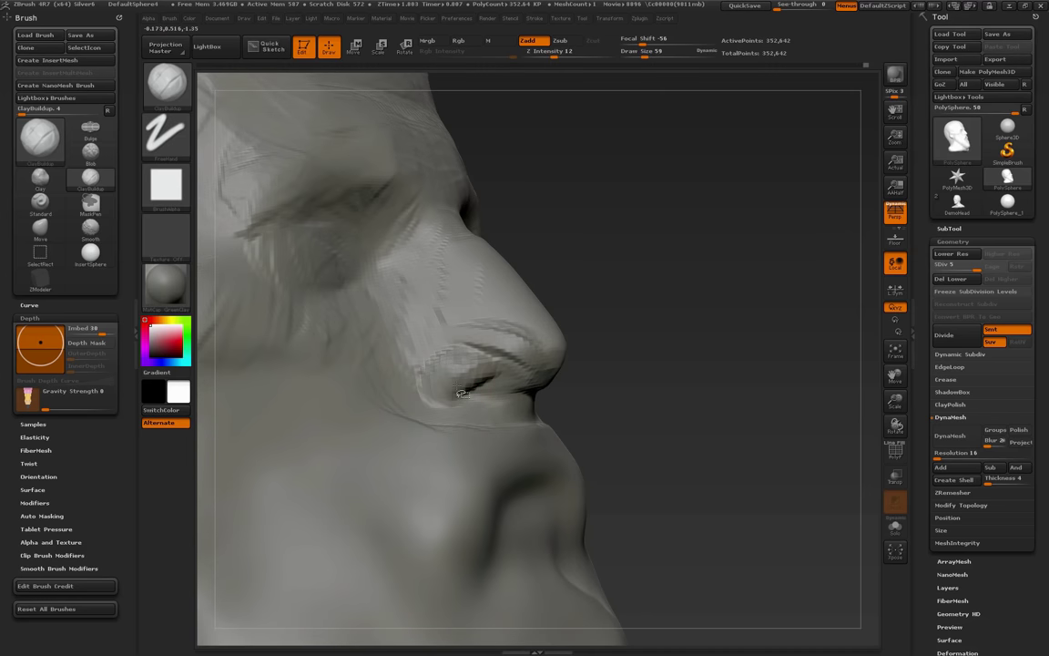
left_click_drag(620, 388, 496, 405)
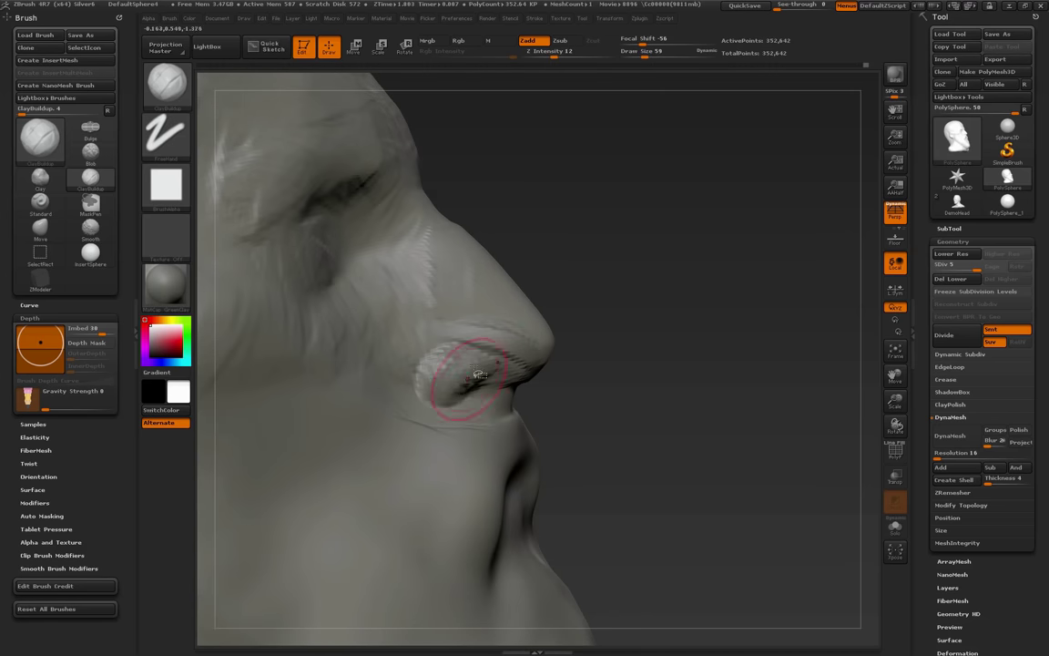
mouse_move(437, 361)
left_mouse_down()
mouse_move(435, 390)
mouse_move(443, 374)
left_mouse_up()
Build up the bridge, side and tip of the nose with ClayBuildup at draw size 59
left_click_drag(660, 392, 558, 383)
mouse_move(555, 341)
left_mouse_down()
mouse_move(522, 333)
mouse_move(504, 292)
mouse_move(583, 293)
left_mouse_up()
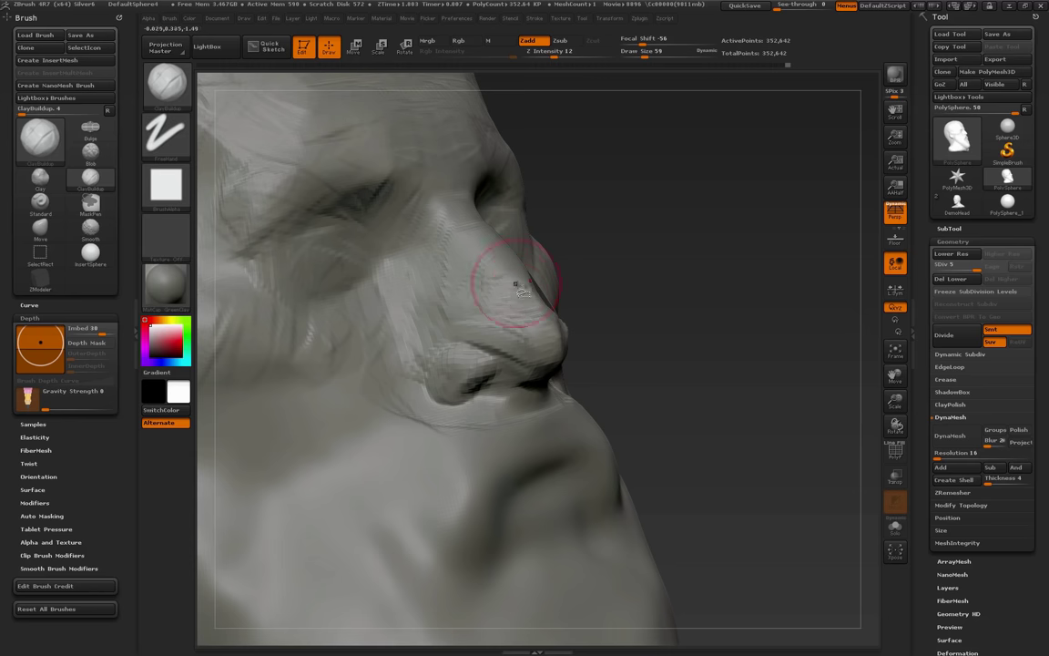
left_click_drag(456, 248, 426, 289)
left_click_drag(663, 344, 672, 343)
mouse_move(432, 237)
left_mouse_down()
mouse_move(401, 260)
mouse_move(377, 249)
mouse_move(470, 279)
mouse_move(437, 297)
left_mouse_up()
left_click_drag(516, 318, 528, 330)
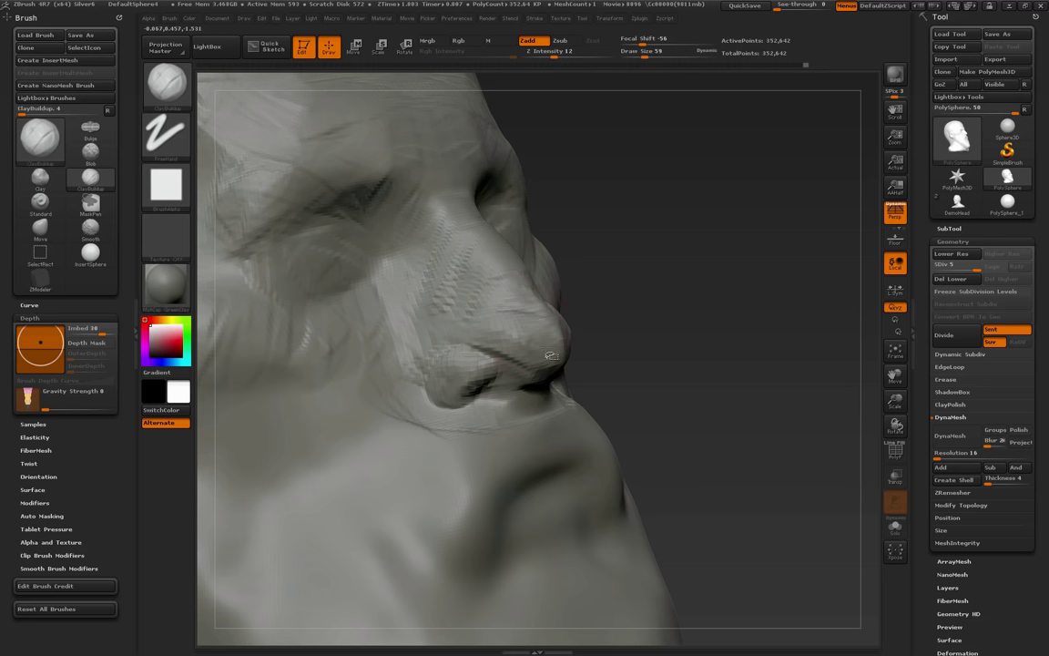
Smooth the nose underside and refine the area between the nostrils
left_click_drag(499, 374, 521, 369, "shift")
left_click_drag(625, 358, 566, 372)
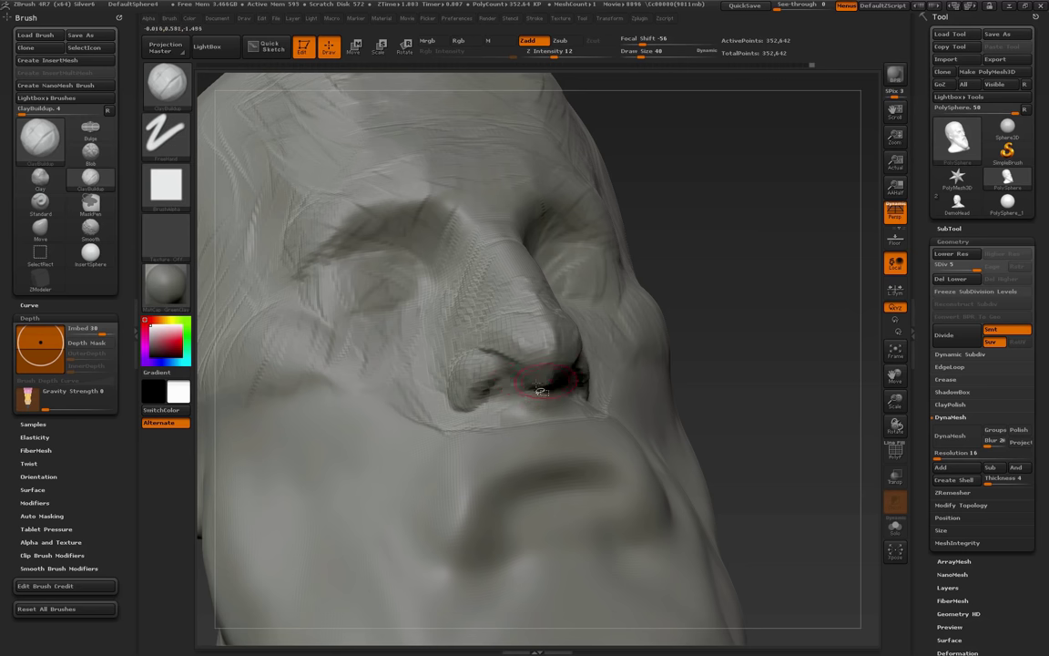
left_click_drag(751, 377, 843, 373, "alt")
key("s")
mouse_move(552, 386)
left_mouse_down()
mouse_move(571, 388)
mouse_move(552, 401)
mouse_move(521, 392)
left_mouse_up()
key("b")
key("m")
key("v")
key("s")
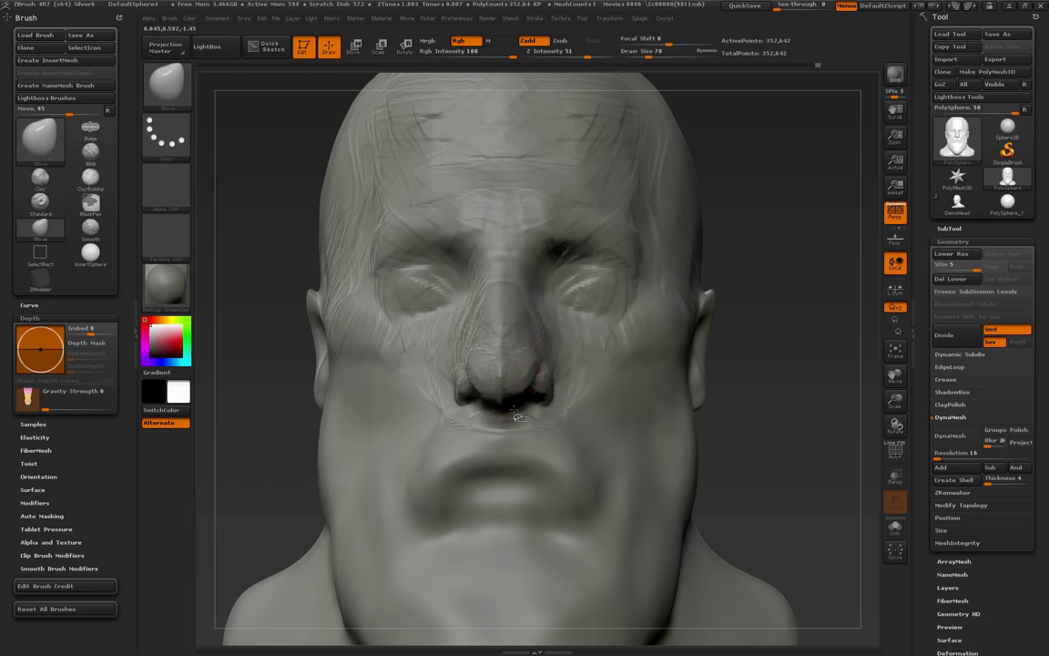
left_click(96, 190)
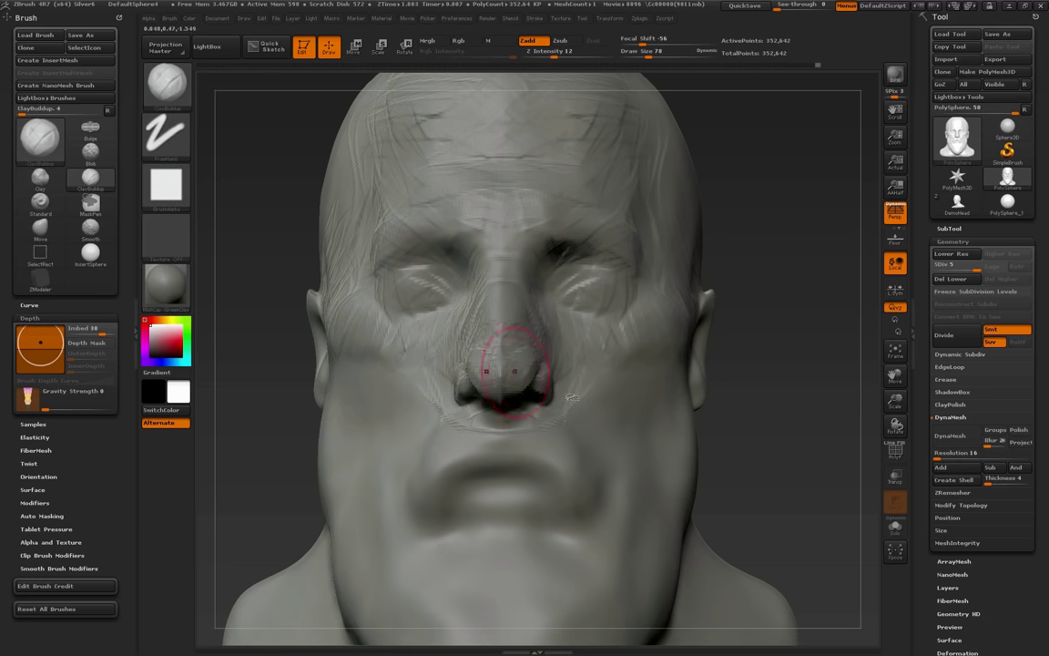
Build up a moustache over the upper lip, curving down past the mouth corners, with ClayBuildup at draw size 81
key("s")
right_click_drag(641, 412, 609, 377, "alt")
key("s")
left_click(548, 400)
left_click_drag(521, 375, 506, 392)
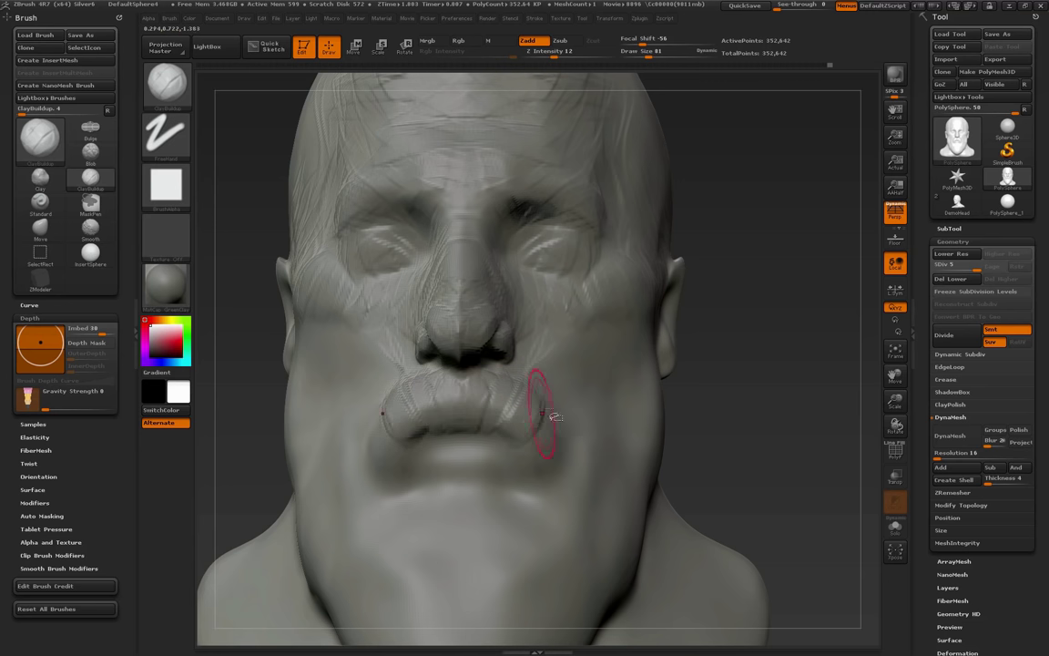
left_click_drag(544, 461, 525, 459)
Sculpt the folds beside the nose and the inner cheeks with ClayBuildup, starting at draw size 56
left_click_drag(707, 426, 583, 416)
key("s")
mouse_move(477, 389)
left_mouse_down()
mouse_move(468, 391)
mouse_move(473, 414)
left_mouse_up()
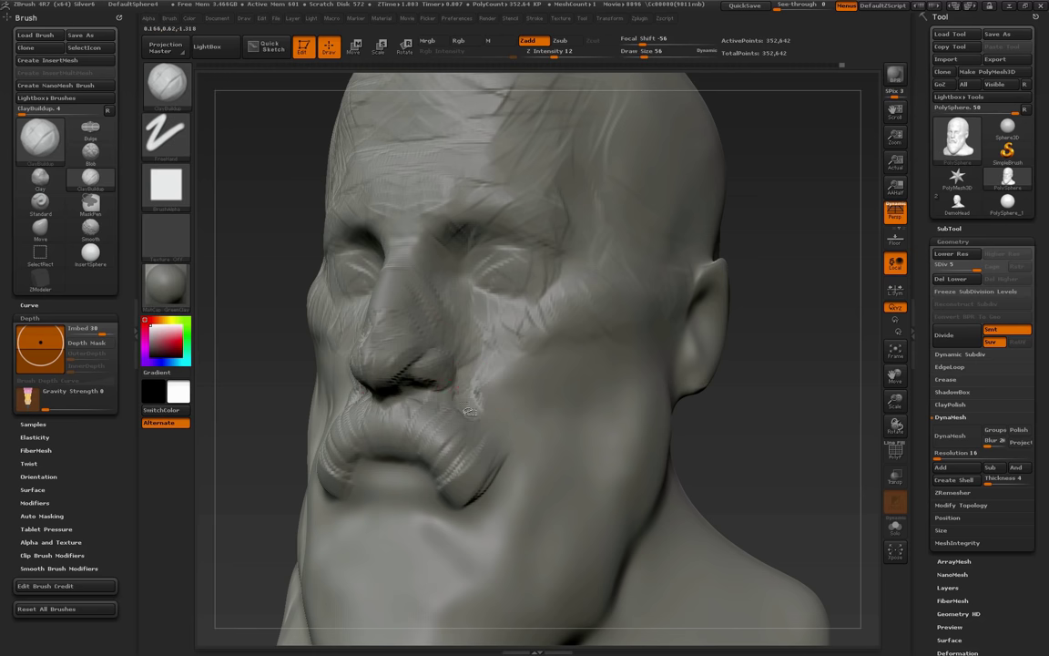
key("ctrl+shift")
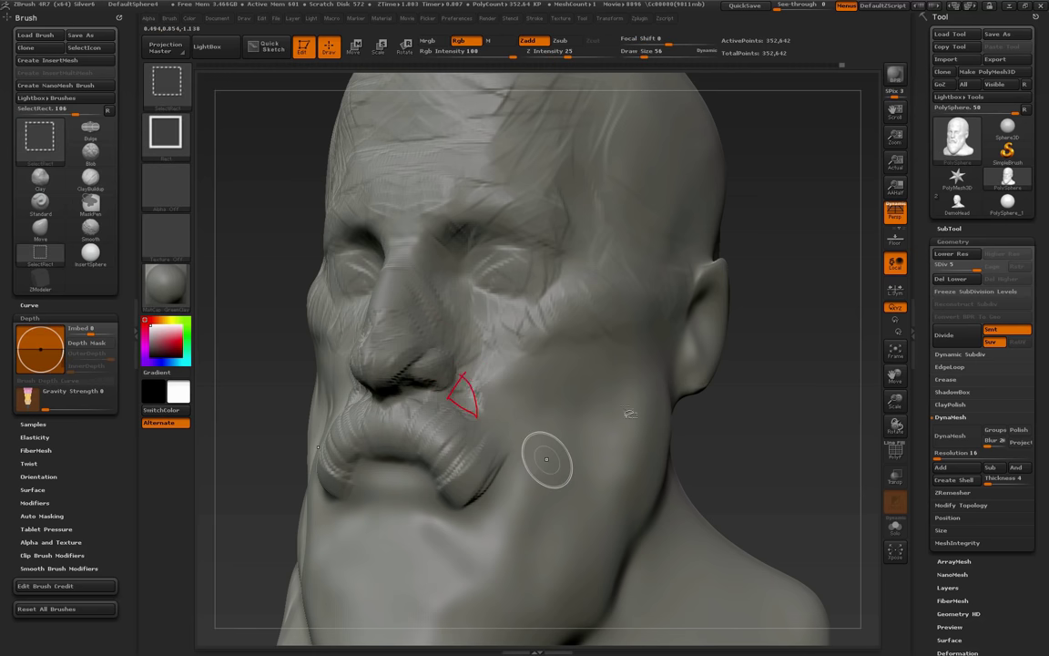
left_click_drag(737, 434, 713, 434)
key("bracketright")
left_click_drag(715, 387, 626, 397)
left_click_drag(496, 364, 472, 354)
mouse_move(482, 307)
left_mouse_down()
mouse_move(512, 388)
mouse_move(546, 363)
left_mouse_up()
Build up the cheeks and cheekbones toward the temples, enlarging ClayBuildup to draw size 95
key("bracketright")
left_click_drag(318, 396, 790, 419, "shift")
mouse_move(443, 399)
left_mouse_down()
mouse_move(423, 409)
mouse_move(439, 375)
mouse_move(453, 398)
left_mouse_up()
mouse_move(745, 438)
left_mouse_down("alt")
mouse_move(698, 417)
mouse_move(690, 393)
mouse_move(641, 390)
mouse_move(796, 419)
mouse_move(761, 409)
left_mouse_up("alt")
key("s")
left_click_drag(641, 363, 646, 364)
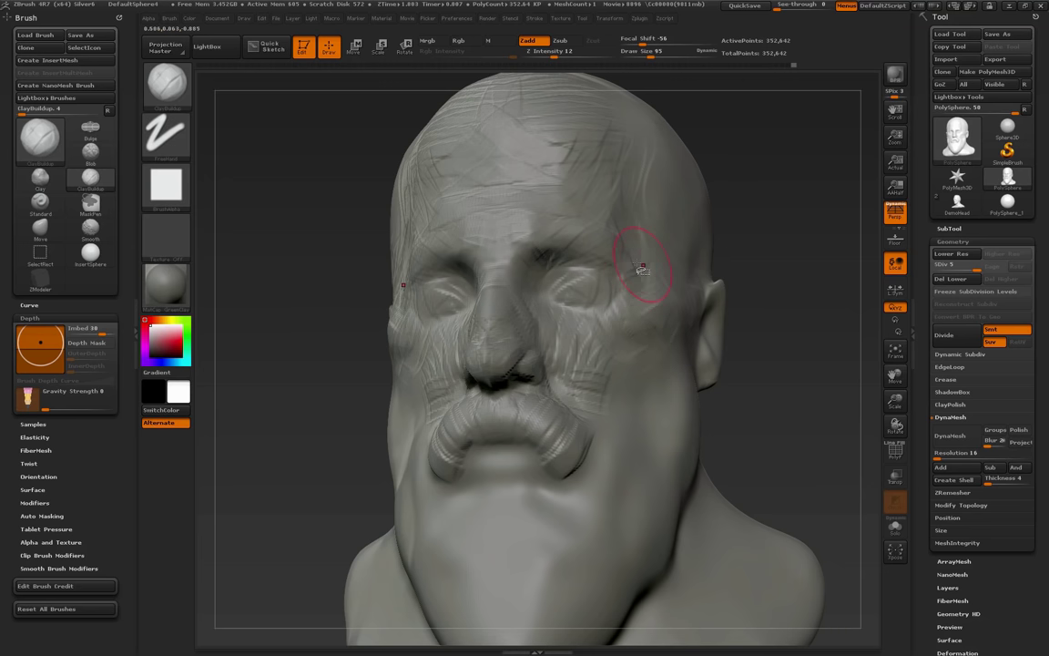
mouse_move(793, 371)
left_mouse_down()
mouse_move(638, 357)
mouse_move(596, 300)
mouse_move(621, 293)
left_mouse_up()
left_click_drag(773, 393, 727, 397)
Sculpt the lower lip beneath the moustache with ClayBuildup at draw size 81, reducing it to 45
key("s")
left_click_drag(515, 437, 483, 433)
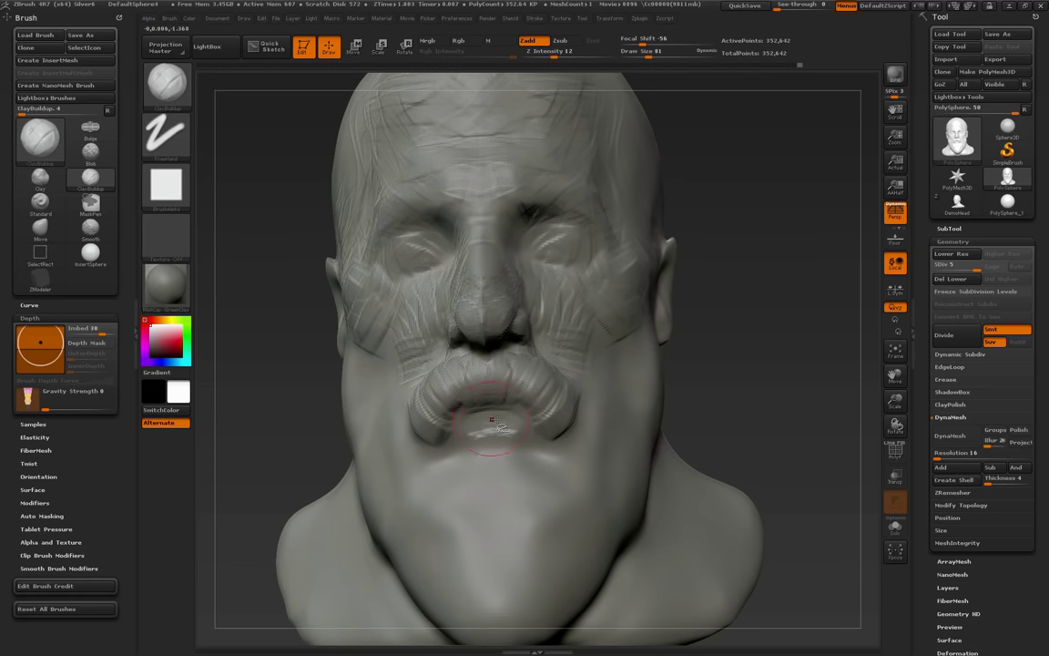
key("[")
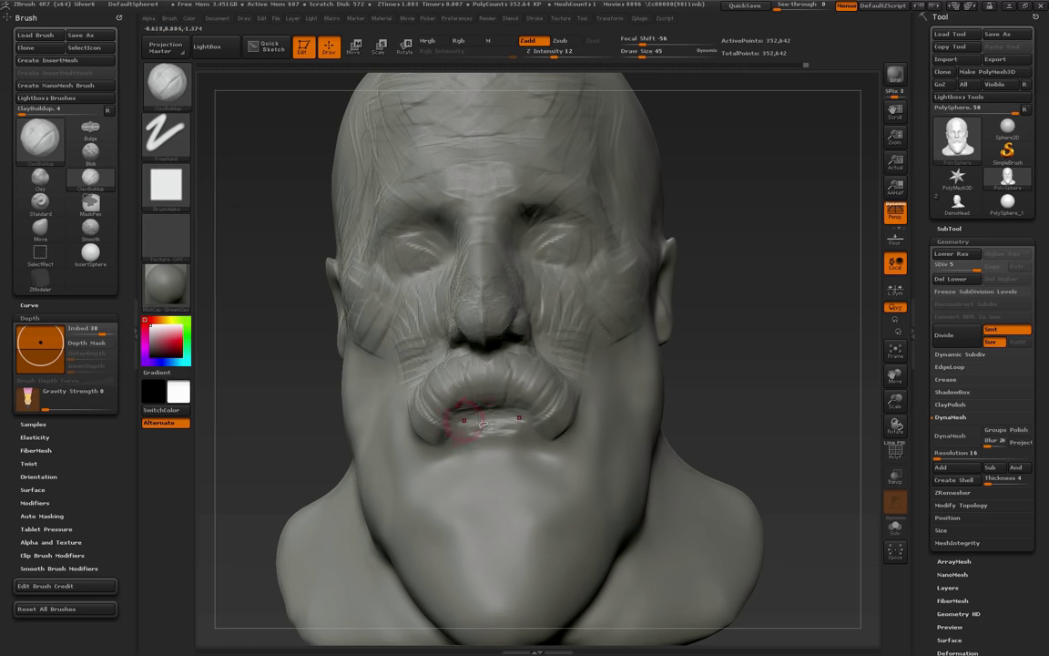
Enlarge ClayBuildup and lay long beard strands down the chin and from the cheeks along the jaw
key("s")
mouse_move(497, 444)
left_mouse_down()
mouse_move(513, 447)
mouse_move(492, 458)
mouse_move(494, 490)
mouse_move(515, 518)
left_mouse_up()
mouse_move(466, 482)
left_mouse_down()
mouse_move(494, 532)
mouse_move(468, 558)
mouse_move(484, 569)
left_mouse_up()
key("s")
mouse_move(453, 457)
left_mouse_down()
mouse_move(432, 542)
mouse_move(412, 510)
left_mouse_up()
mouse_move(395, 420)
left_mouse_down()
mouse_move(427, 471)
mouse_move(443, 468)
left_mouse_up()
left_click_drag(757, 455, 728, 419)
left_click_drag(585, 347, 583, 388)
left_click_drag(601, 321, 567, 381)
left_click_drag(641, 330, 592, 372)
Continue the beard with flowing strokes from the sideburn across the jaw to the chin
mouse_move(732, 399)
left_mouse_down("alt")
mouse_move(730, 363)
mouse_move(678, 355)
left_mouse_up("alt")
mouse_move(644, 295)
left_mouse_down()
mouse_move(625, 343)
mouse_move(627, 452)
mouse_move(592, 478)
left_mouse_up()
left_click_drag(619, 392, 590, 450)
left_click_drag(636, 362, 605, 410)
left_click_drag(638, 338, 602, 395)
left_click_drag(585, 415, 553, 496)
mouse_move(532, 418)
left_mouse_down()
mouse_move(544, 522)
mouse_move(513, 510)
left_mouse_up()
left_click_drag(481, 426, 459, 479)
left_click_drag(696, 349, 770, 377)
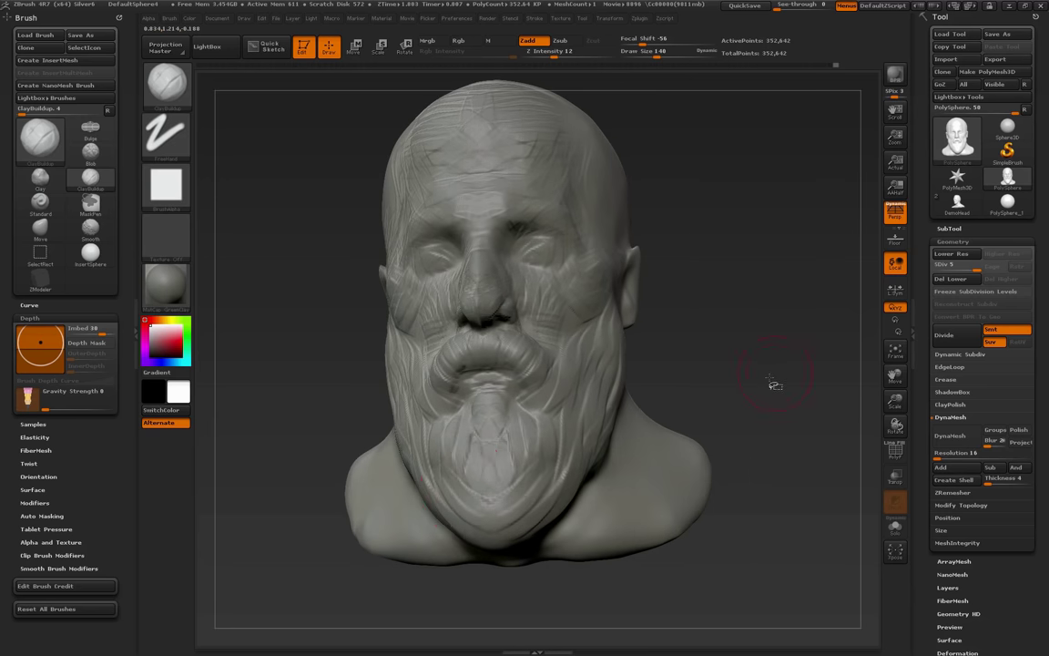
Layer more downward ClayBuildup strokes over the beard's centre beneath the lower lip
mouse_move(472, 441)
left_mouse_down()
mouse_move(468, 499)
mouse_move(487, 534)
left_mouse_up()
left_click_drag(456, 459, 481, 523)
mouse_move(456, 455)
left_mouse_down()
mouse_move(471, 487)
mouse_move(492, 496)
left_mouse_up()
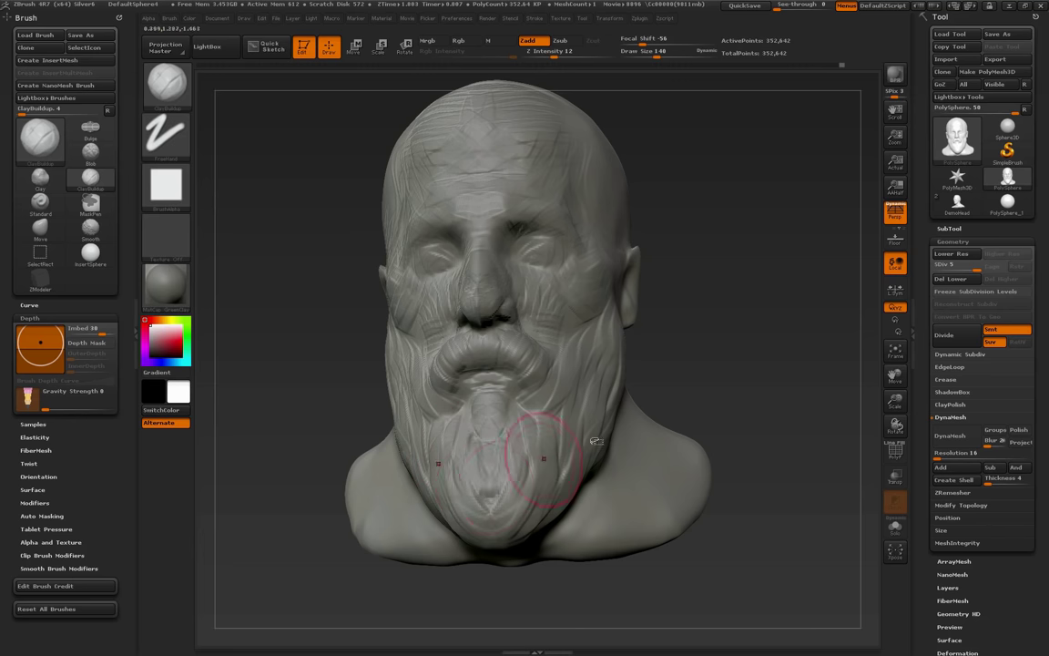
left_click_drag(642, 361, 683, 380)
left_click_drag(441, 419, 458, 450)
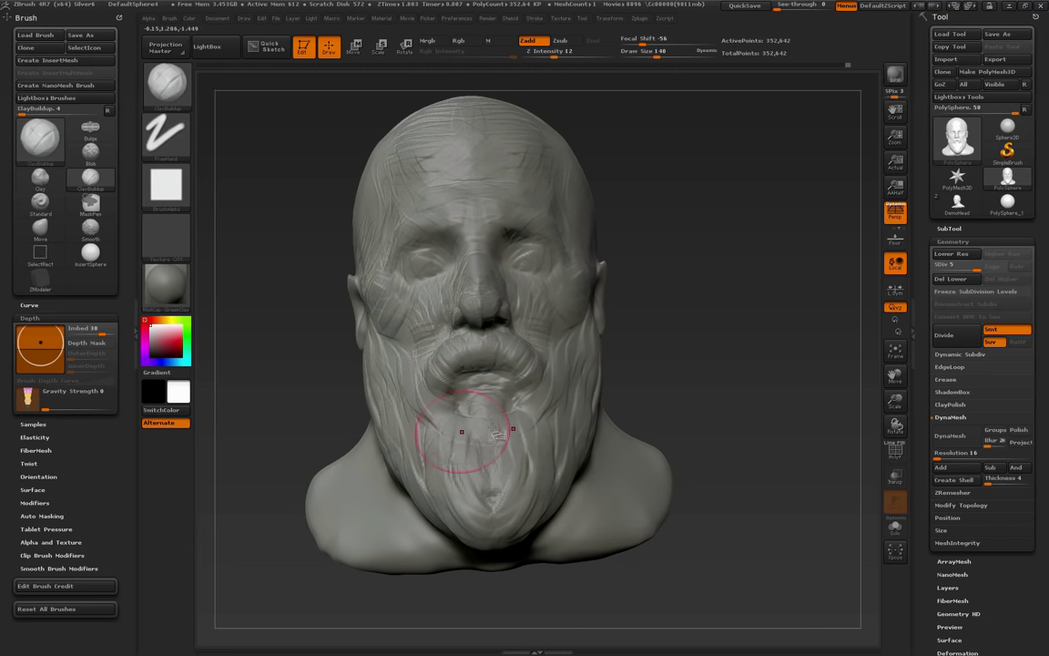
right_click(681, 383)
left_click_drag(681, 384, 693, 405)
Readjust the ClayBuildup draw size and add another long downward stroke to the bust
left_click_drag(631, 396, 674, 406)
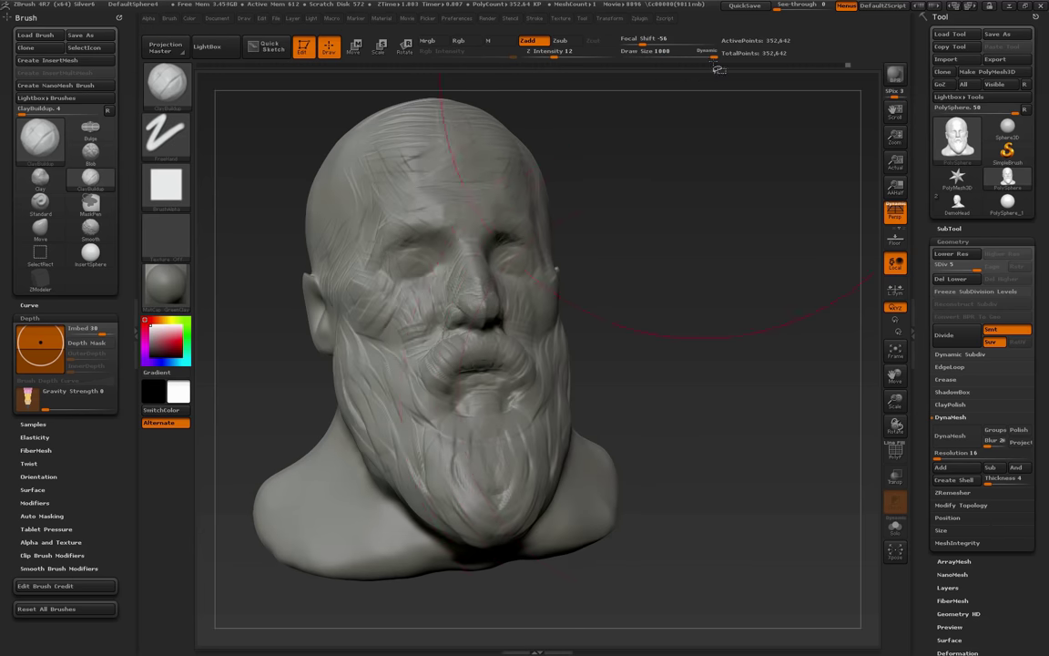
left_click_drag(715, 60, 681, 60)
mouse_move(676, 333)
left_mouse_down("alt")
mouse_move(736, 384)
mouse_move(724, 387)
left_mouse_up("alt")
left_click_drag(654, 375, 729, 369)
key("s")
key("s")
mouse_move(483, 362)
left_mouse_down()
mouse_move(468, 361)
mouse_move(487, 472)
left_mouse_up()
Lower the mesh to subdivision level 4 and sculpt the neck behind the beard with ClayBuildup at draw size 159
key("s")
left_click_drag(681, 510, 665, 437, "alt")
key("shift+d")
left_click_drag(441, 372, 468, 436)
left_click_drag(423, 395, 468, 450)
key("s")
left_click_drag(463, 440, 459, 439)
mouse_move(437, 387)
left_mouse_down()
mouse_move(510, 481)
mouse_move(401, 400)
left_mouse_up()
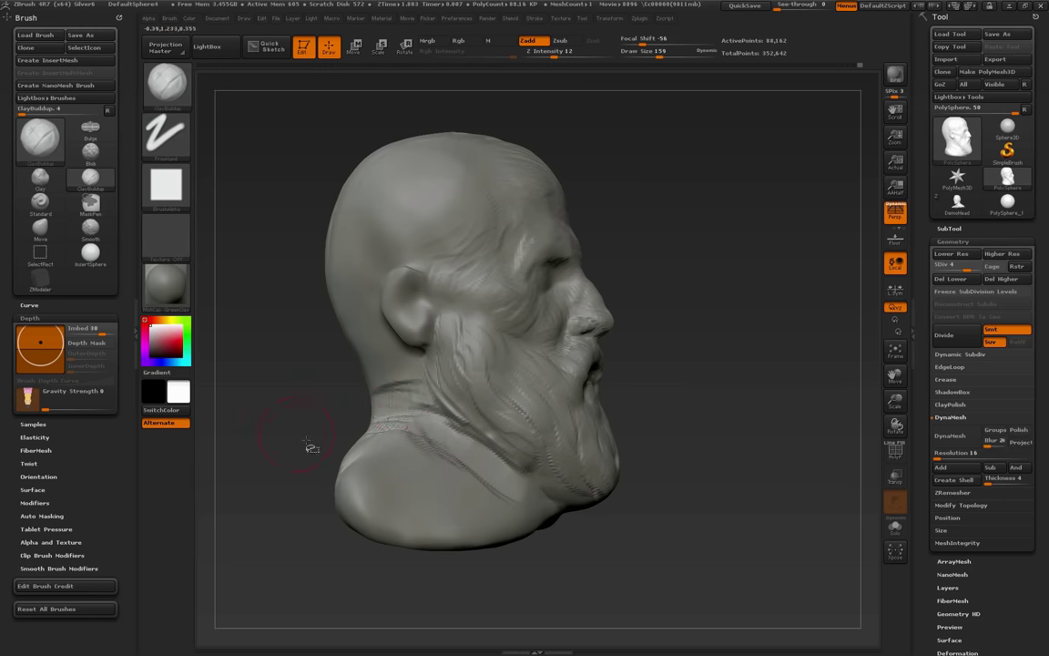
left_click_drag(299, 440, 382, 434)
mouse_move(414, 389)
left_mouse_down()
mouse_move(392, 367)
mouse_move(468, 428)
mouse_move(520, 442)
left_mouse_up()
Stroke the side of the neck beneath the beard with the Standard brush at draw size 159
key("b")
key("s")
key("t")
left_click_drag(370, 420, 457, 433)
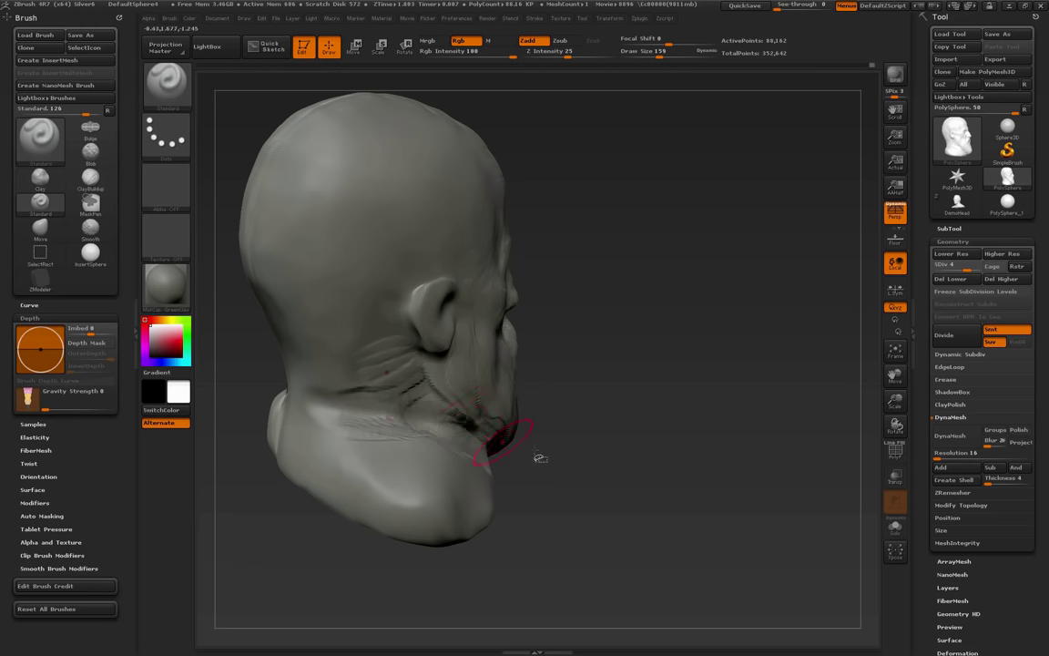
left_click_drag(619, 460, 554, 471)
left_click_drag(412, 416, 554, 488)
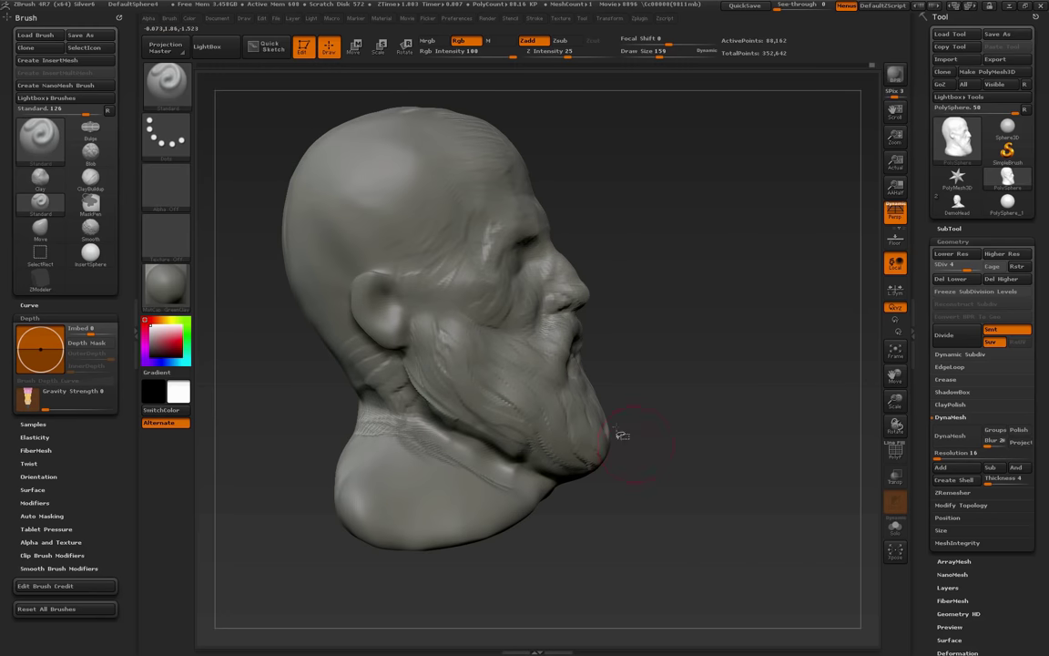
Return to ClayBuildup, smooth the collar ridge along the shoulder, and rework the side of the neck
left_click(92, 181)
left_click_drag(603, 352, 643, 397)
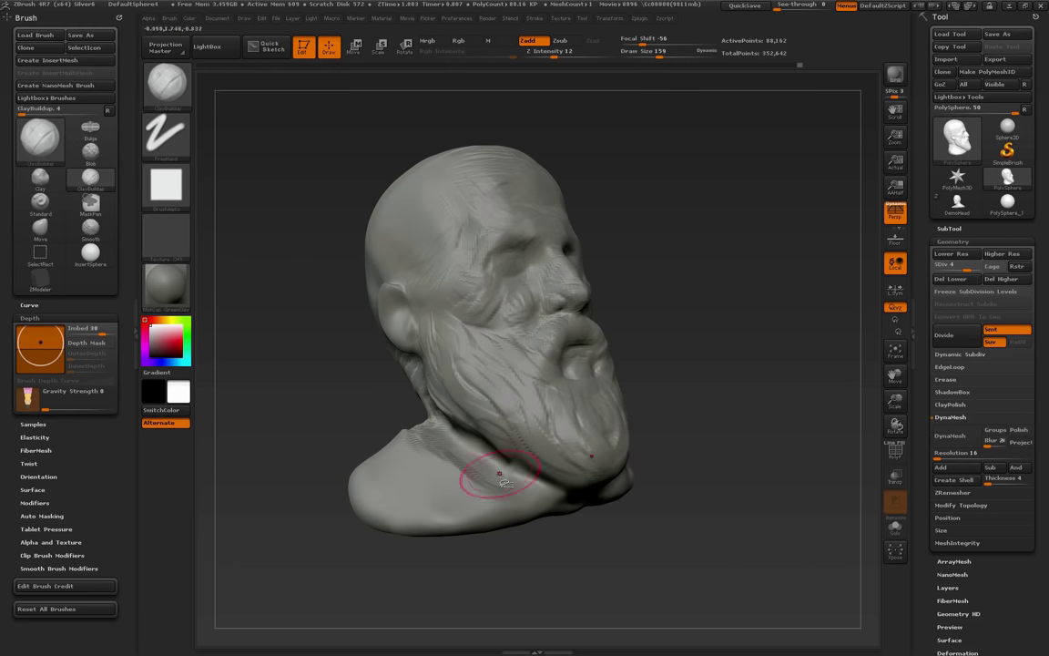
left_click_drag(482, 472, 427, 470)
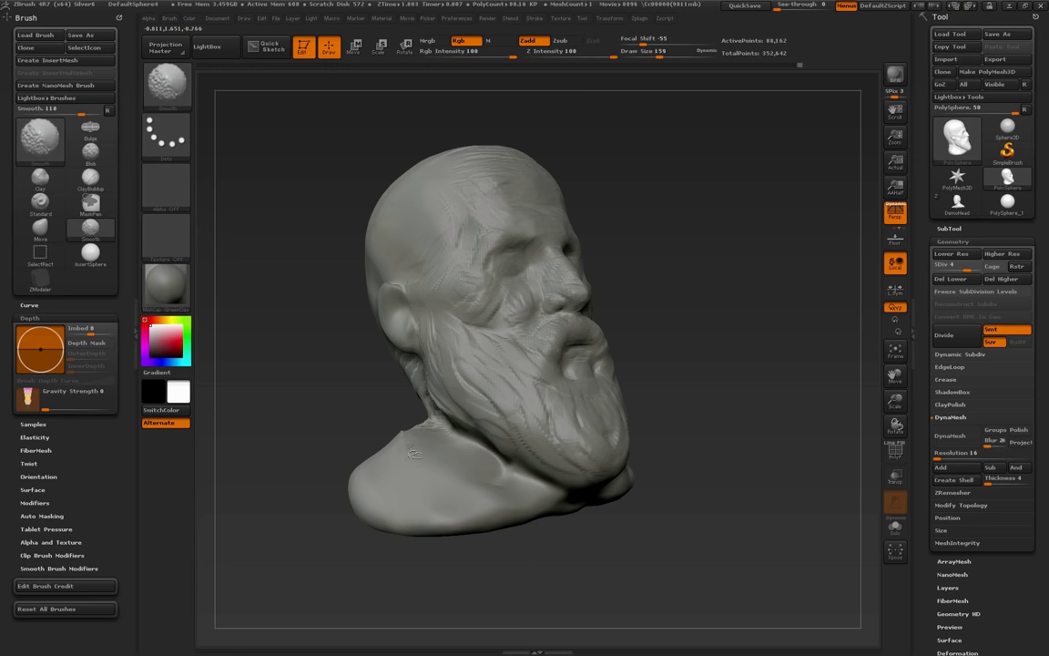
left_click_drag(351, 443, 386, 438)
left_click_drag(580, 446, 694, 461, "alt")
left_click_drag(433, 411, 456, 379)
mouse_move(355, 415)
left_mouse_down()
mouse_move(389, 421)
mouse_move(388, 407)
left_mouse_up()
Enlarge ClayBuildup to draw size 257 and build up the nape and lower back of the head
key("s")
left_click_drag(308, 398, 366, 392, "alt")
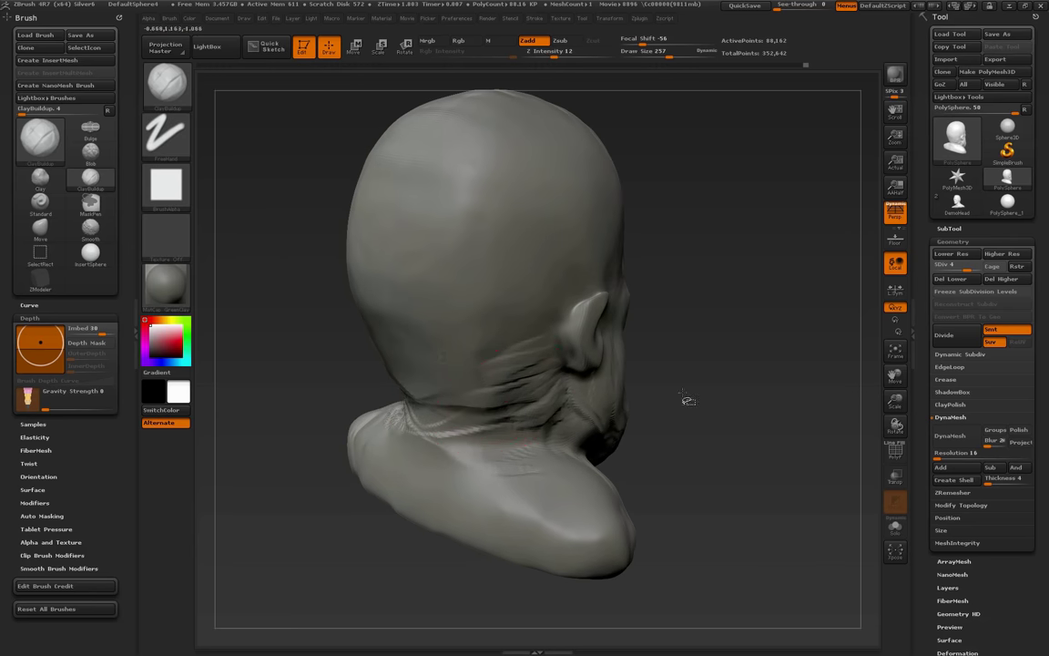
left_click_drag(687, 398, 401, 361)
mouse_move(395, 317)
left_mouse_down()
mouse_move(399, 336)
mouse_move(507, 344)
left_mouse_up()
mouse_move(474, 392)
left_mouse_down()
mouse_move(518, 408)
mouse_move(497, 438)
mouse_move(462, 433)
mouse_move(469, 446)
mouse_move(406, 410)
mouse_move(453, 402)
mouse_move(496, 414)
left_mouse_up()
mouse_move(437, 401)
left_mouse_down()
mouse_move(464, 445)
mouse_move(382, 446)
left_mouse_up()
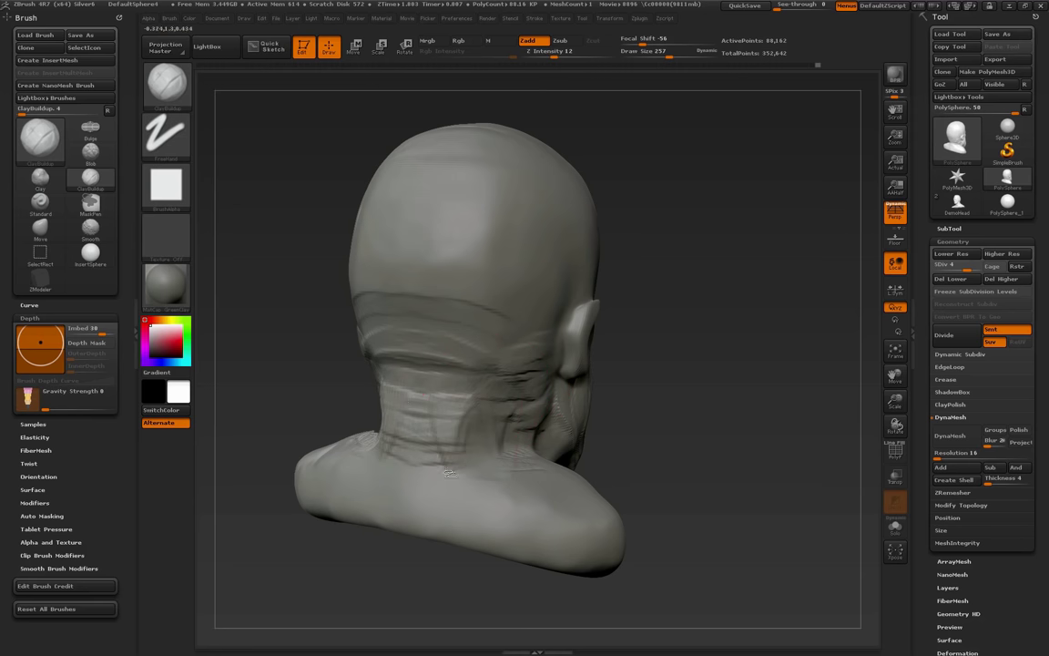
left_click_drag(633, 410, 558, 432)
mouse_move(446, 418)
left_mouse_down()
mouse_move(412, 434)
mouse_move(423, 401)
mouse_move(434, 469)
left_mouse_up()
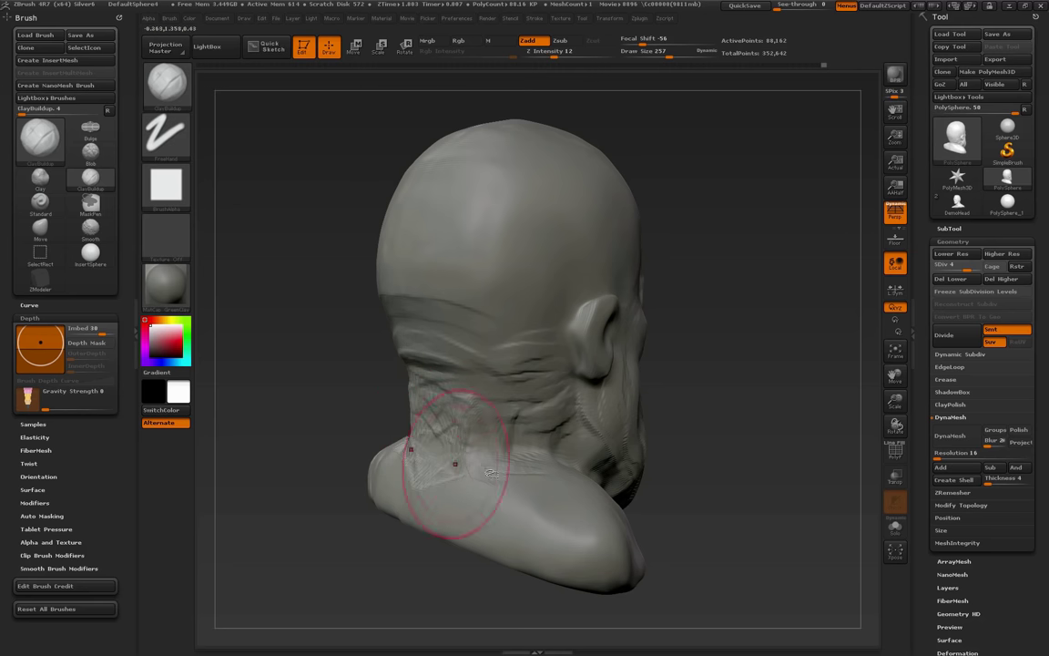
Stroke clay across the shoulder and the side of the neck below the ear at draw size 257
left_click_drag(724, 500, 682, 532)
mouse_move(626, 512)
left_mouse_down()
mouse_move(603, 506)
mouse_move(573, 472)
mouse_move(533, 463)
left_mouse_up()
left_click_drag(652, 499, 564, 479)
mouse_move(642, 523)
left_mouse_down()
mouse_move(552, 495)
mouse_move(544, 518)
left_mouse_up()
left_click_drag(747, 477, 721, 419)
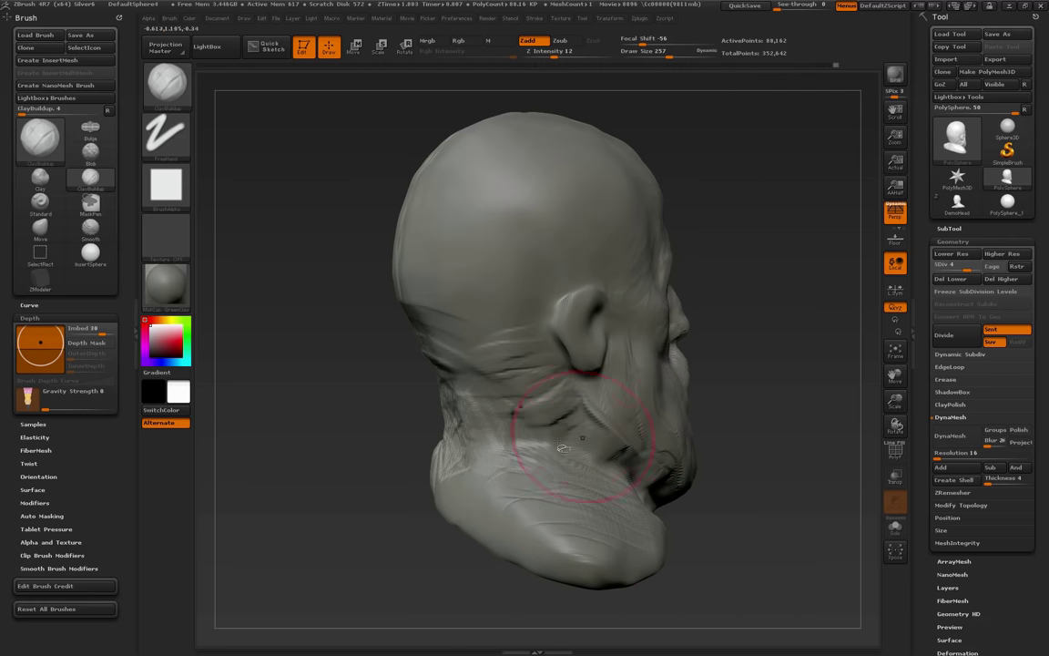
left_click_drag(578, 431, 581, 458)
Reduce ClayBuildup to draw size 227 and stroke clay across the nape behind the ear
left_click_drag(785, 482, 694, 452)
key("[")
key("[")
key("[")
mouse_move(438, 412)
left_mouse_down()
mouse_move(446, 447)
mouse_move(517, 436)
left_mouse_up()
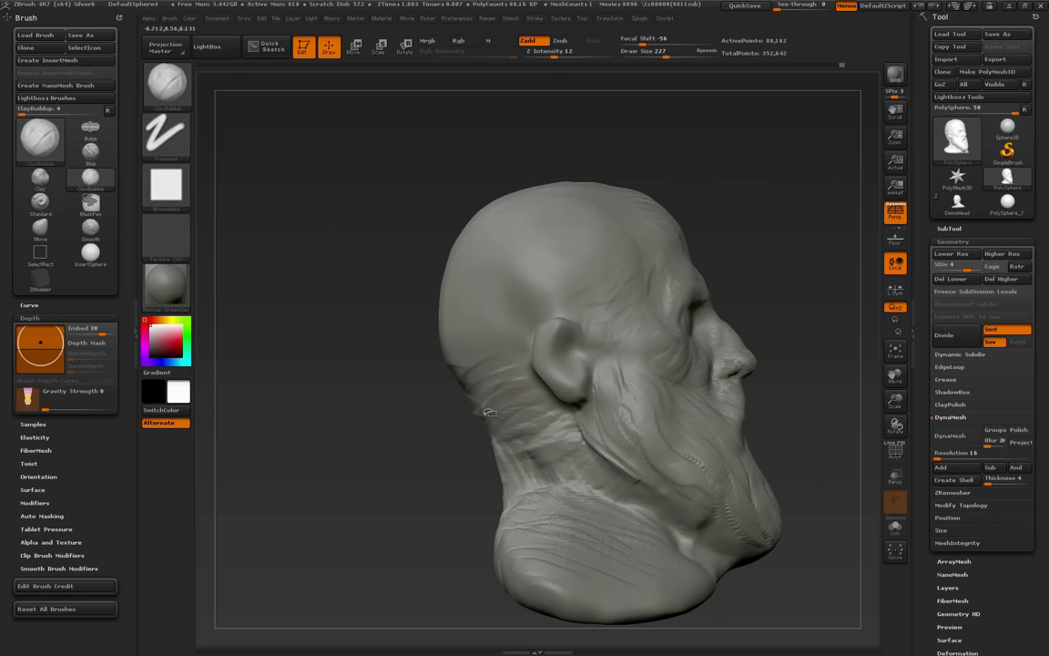
Block in broad hair strokes on the side of the head above the ear at draw size 227
mouse_move(463, 367)
left_mouse_down()
mouse_move(520, 292)
mouse_move(529, 305)
left_mouse_up()
left_click_drag(483, 264, 535, 318)
mouse_move(481, 298)
left_mouse_down()
mouse_move(517, 307)
mouse_move(595, 258)
left_mouse_up()
mouse_move(524, 269)
left_mouse_down()
mouse_move(583, 227)
mouse_move(618, 293)
left_mouse_up()
left_click_drag(774, 229, 657, 235)
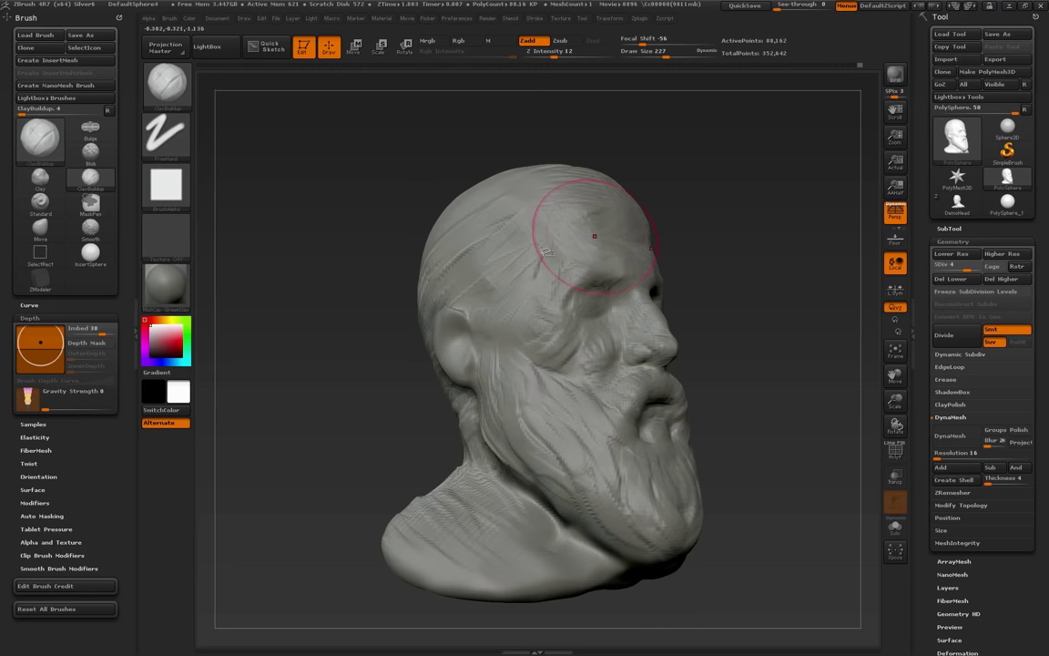
mouse_move(432, 291)
left_mouse_down()
mouse_move(543, 282)
mouse_move(496, 259)
left_mouse_up()
Shrink ClayBuildup to draw size 132 and define hair strands sweeping back from the temple above the ear
key("s")
mouse_move(521, 216)
left_mouse_down()
mouse_move(492, 259)
mouse_move(483, 223)
mouse_move(430, 255)
left_mouse_up()
key("s")
left_click_drag(507, 247, 421, 271)
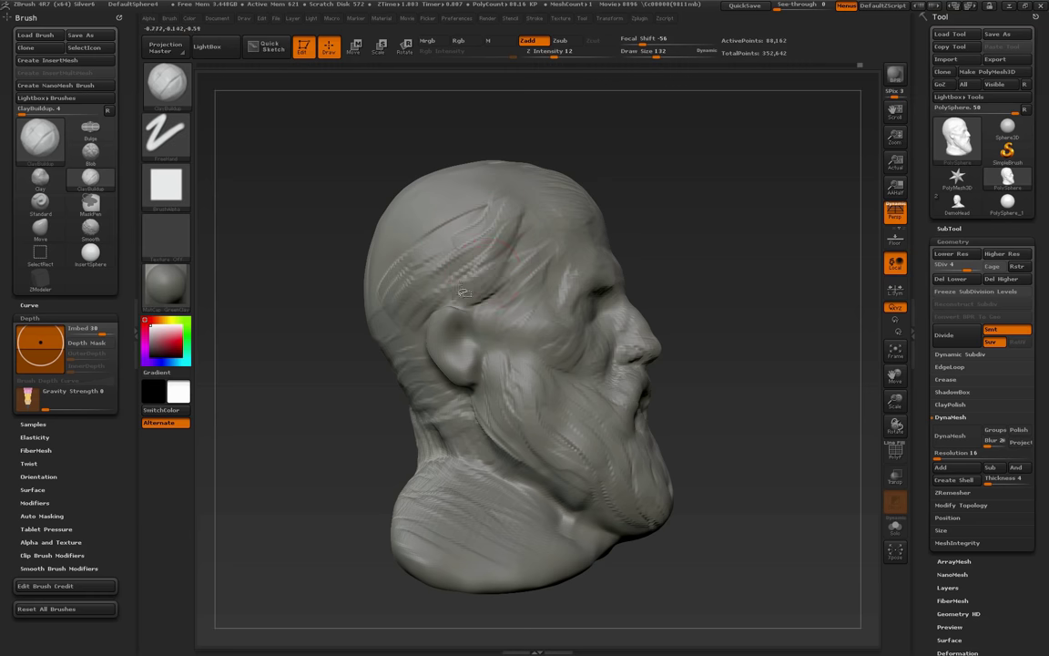
left_click_drag(597, 187, 629, 224)
mouse_move(496, 217)
left_mouse_down()
mouse_move(438, 245)
mouse_move(395, 342)
left_mouse_up()
left_click_drag(430, 308, 399, 345)
Set ClayBuildup to draw size 169 and stroke hair strands down the head behind the ear
left_click_drag(677, 290, 767, 299)
key("s")
left_click_drag(451, 268, 462, 270)
mouse_move(476, 228)
left_mouse_down()
mouse_move(425, 273)
mouse_move(435, 278)
left_mouse_up()
left_click_drag(454, 212, 421, 273)
mouse_move(432, 194)
left_mouse_down()
mouse_move(397, 301)
mouse_move(400, 336)
left_mouse_up()
left_click_drag(446, 307, 387, 390)
Extend the hair strands over the back of the head down to the nape with ClayBuildup
left_click_drag(390, 338, 377, 375)
mouse_move(392, 198)
left_mouse_down()
mouse_move(367, 330)
mouse_move(364, 223)
mouse_move(347, 270)
left_mouse_up()
left_click_drag(357, 196, 334, 274)
mouse_move(320, 219)
left_mouse_down()
mouse_move(311, 282)
mouse_move(330, 351)
left_mouse_up()
left_click_drag(346, 301, 337, 375)
mouse_move(330, 333)
left_mouse_down()
mouse_move(338, 374)
mouse_move(372, 406)
left_mouse_up()
mouse_move(386, 360)
left_mouse_down()
mouse_move(364, 408)
mouse_move(384, 410)
left_mouse_up()
mouse_move(432, 366)
left_mouse_down()
mouse_move(414, 406)
mouse_move(437, 406)
left_mouse_up()
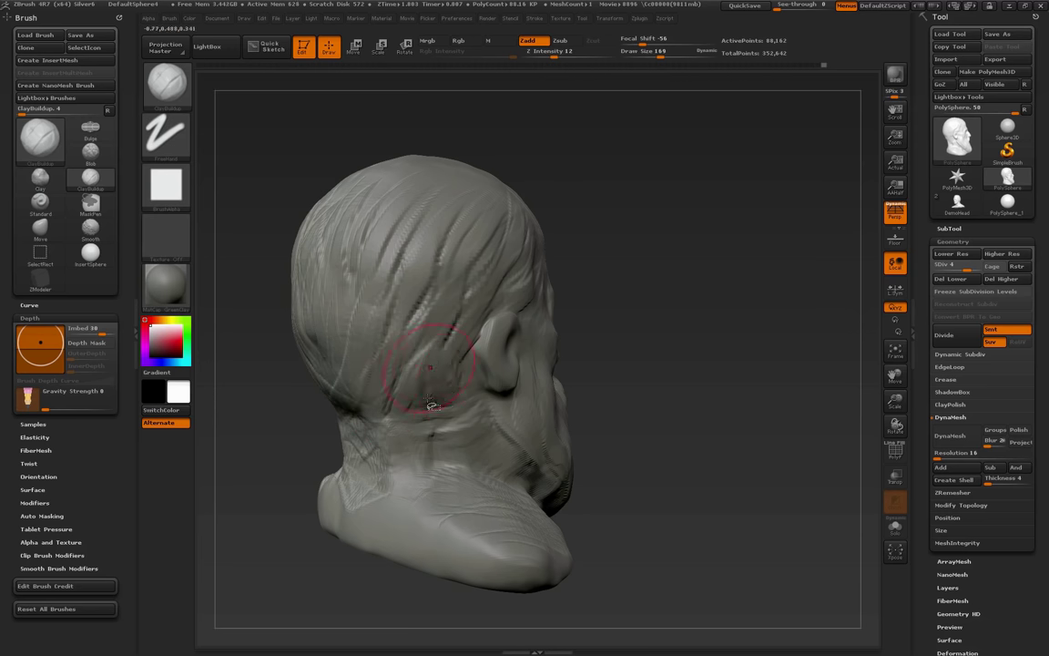
Stroke ClayBuildup over the hair behind the ear and along the hairline above the temple
left_click_drag(679, 364, 465, 409)
left_click_drag(432, 374, 471, 378)
left_click_drag(790, 217, 656, 299)
left_click_drag(524, 239, 497, 320)
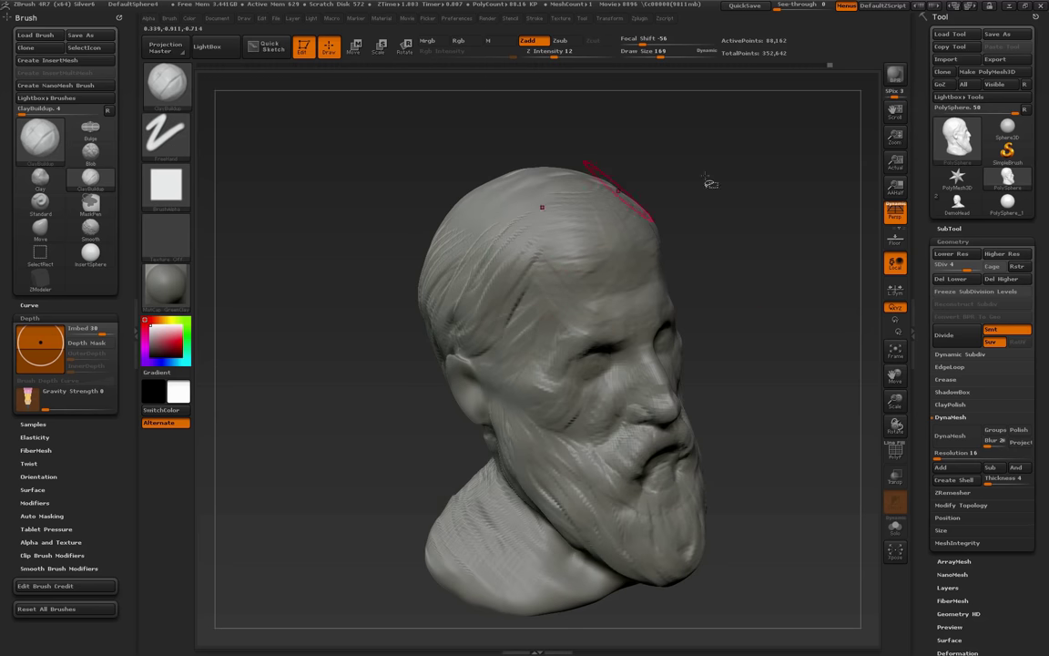
Enlarge the ClayBuildup brush and build up hair strands across the crown and above the forehead
left_click_drag(706, 176, 738, 286)
mouse_move(464, 303)
left_mouse_down()
mouse_move(414, 310)
mouse_move(396, 285)
left_mouse_up()
mouse_move(443, 251)
left_mouse_down()
mouse_move(398, 267)
mouse_move(443, 239)
left_mouse_up()
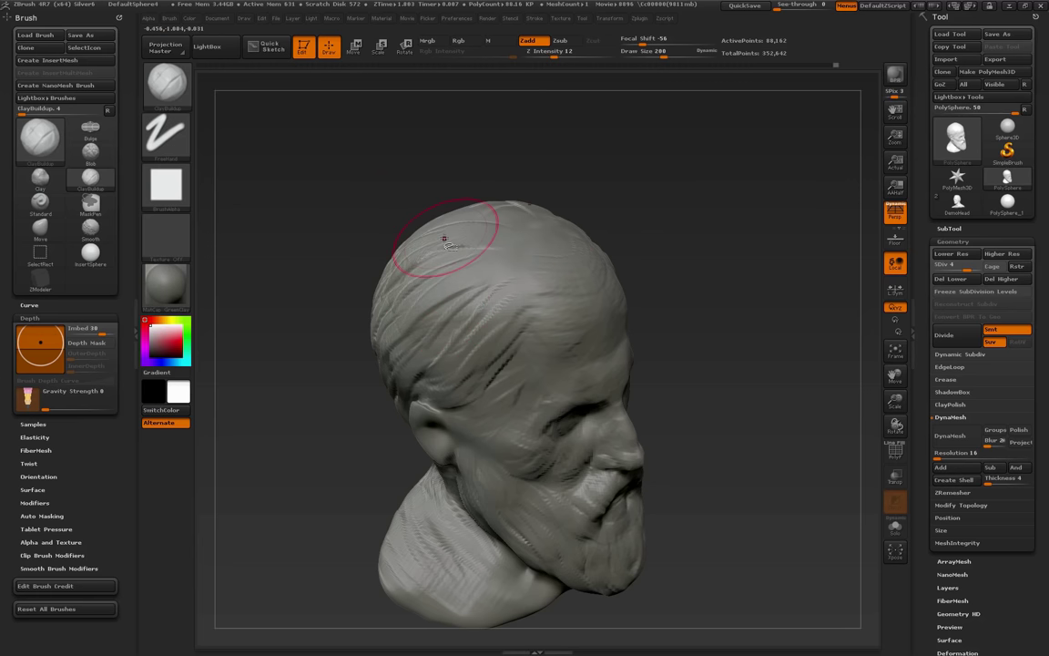
left_click_drag(612, 187, 623, 251)
mouse_move(615, 211)
left_mouse_down()
mouse_move(450, 216)
mouse_move(520, 307)
mouse_move(522, 329)
left_mouse_up()
mouse_move(657, 269)
left_mouse_down()
mouse_move(581, 238)
mouse_move(557, 245)
left_mouse_up()
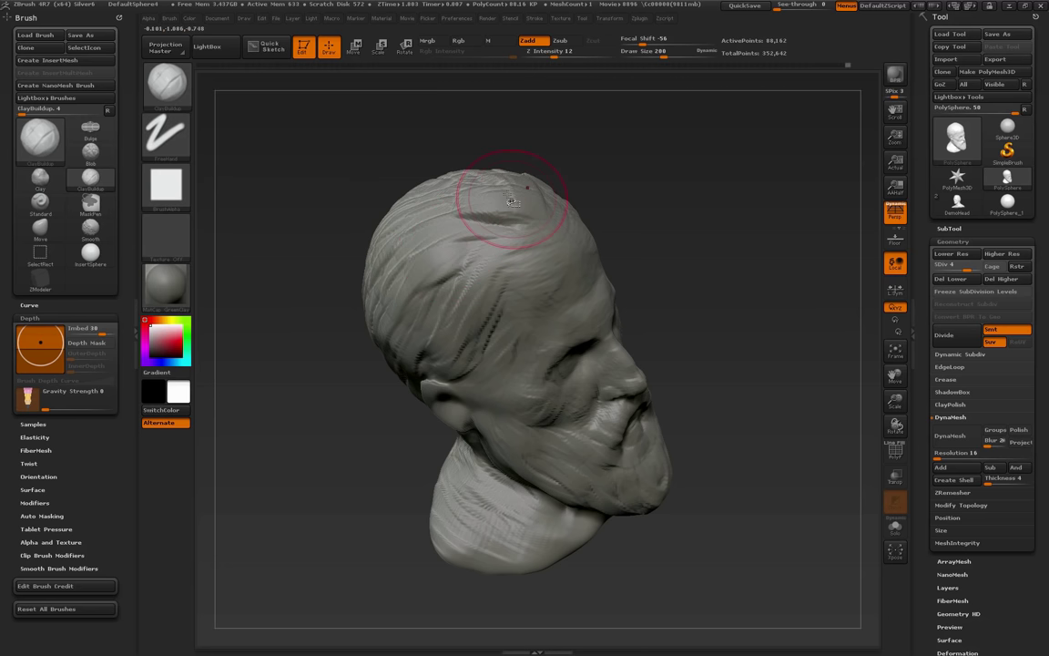
Set ClayBuildup to draw size 74 and define strands along the front hairline and side of the head
mouse_move(648, 253)
left_mouse_down()
mouse_move(725, 267)
mouse_move(734, 295)
mouse_move(700, 330)
mouse_move(743, 316)
mouse_move(759, 340)
mouse_move(745, 344)
left_mouse_up()
key("s")
mouse_move(425, 225)
left_mouse_down()
mouse_move(414, 228)
mouse_move(461, 214)
left_mouse_up()
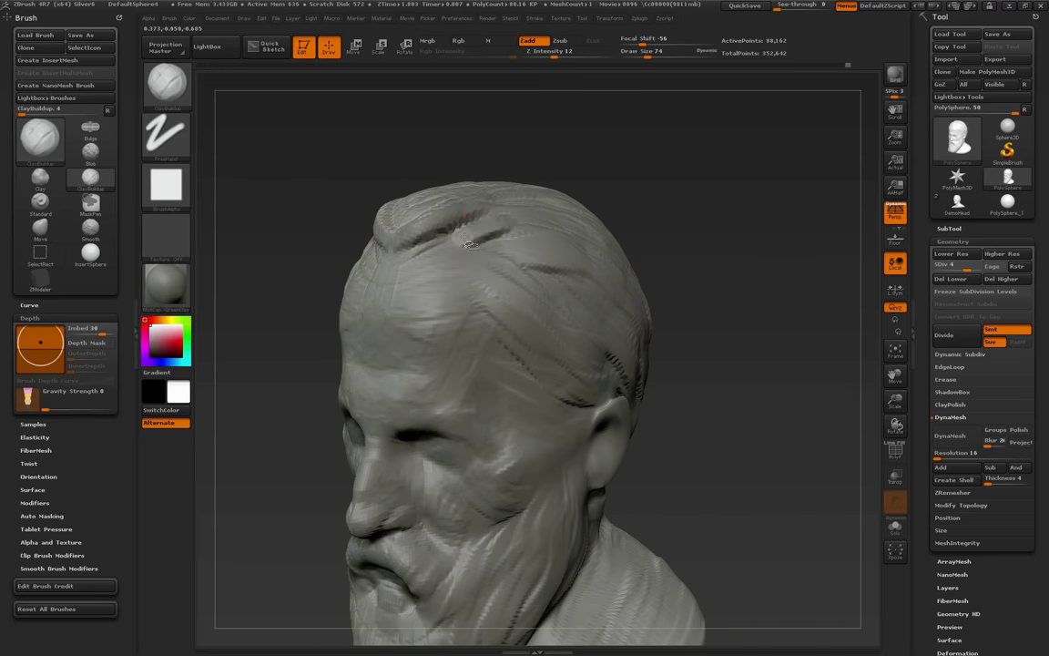
left_click_drag(494, 283, 560, 297)
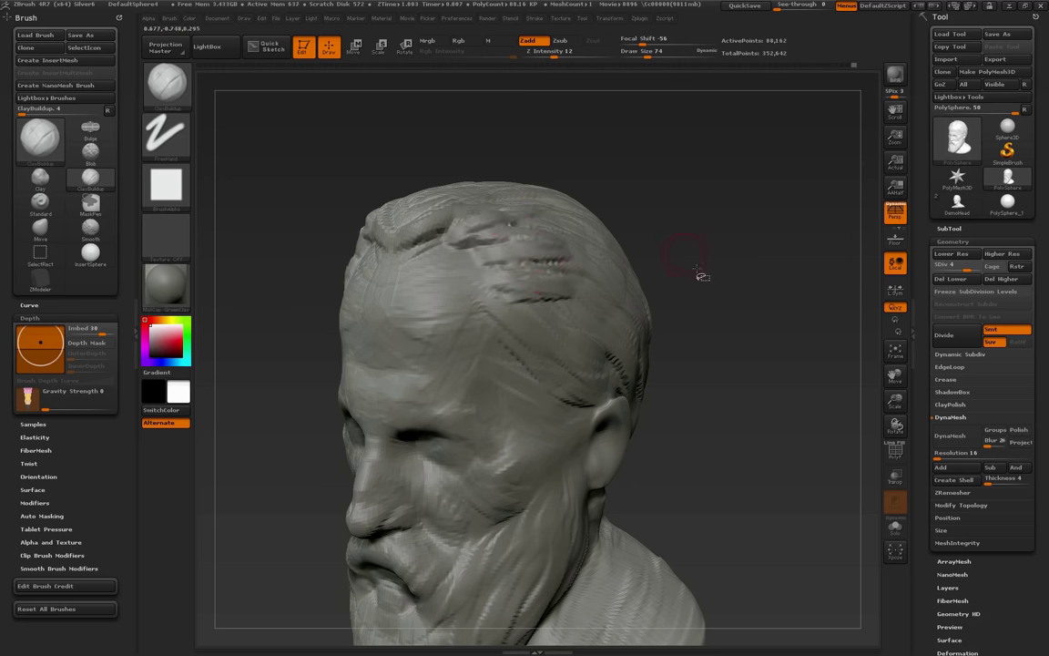
left_click_drag(697, 269, 674, 265)
Vary the ClayBuildup draw size and refine the swept-back hair strands above the temple
key("s")
mouse_move(543, 253)
left_mouse_down()
mouse_move(556, 254)
mouse_move(507, 308)
mouse_move(550, 335)
mouse_move(608, 347)
left_mouse_up()
mouse_move(751, 418)
left_mouse_down()
mouse_move(763, 400)
mouse_move(775, 417)
mouse_move(747, 384)
mouse_move(784, 405)
mouse_move(722, 391)
left_mouse_up()
key("s")
left_click_drag(562, 310, 554, 310)
left_click_drag(639, 311, 676, 300)
key("s")
left_click_drag(579, 276, 585, 276)
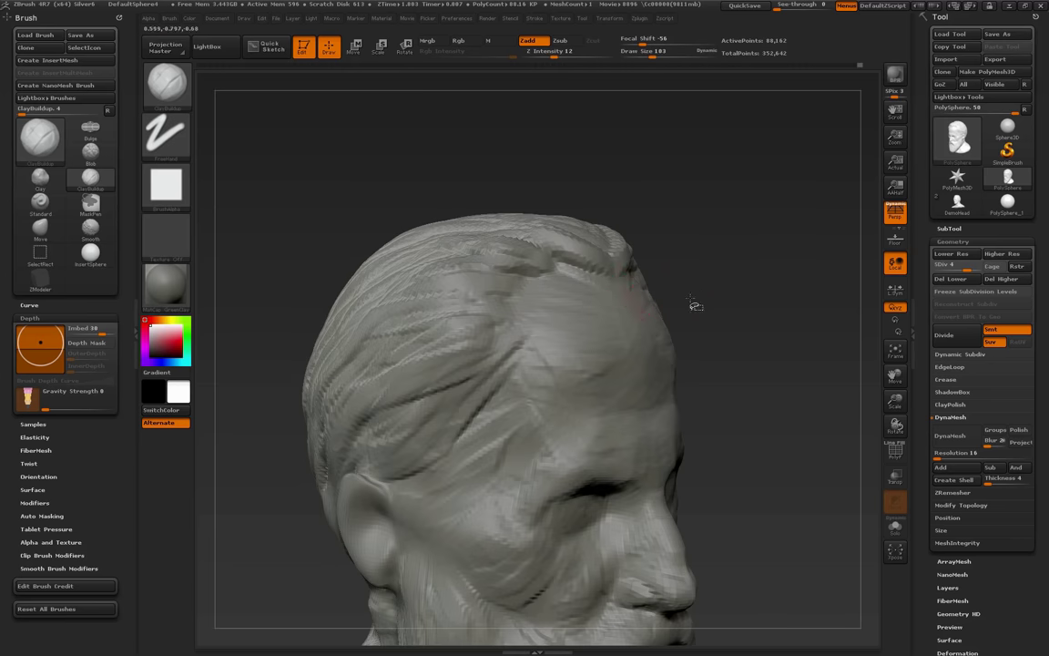
Shape the front hairline, forehead edge and temple with ClayBuildup from several angles
left_click_drag(707, 305, 635, 319)
left_click_drag(497, 240, 515, 300)
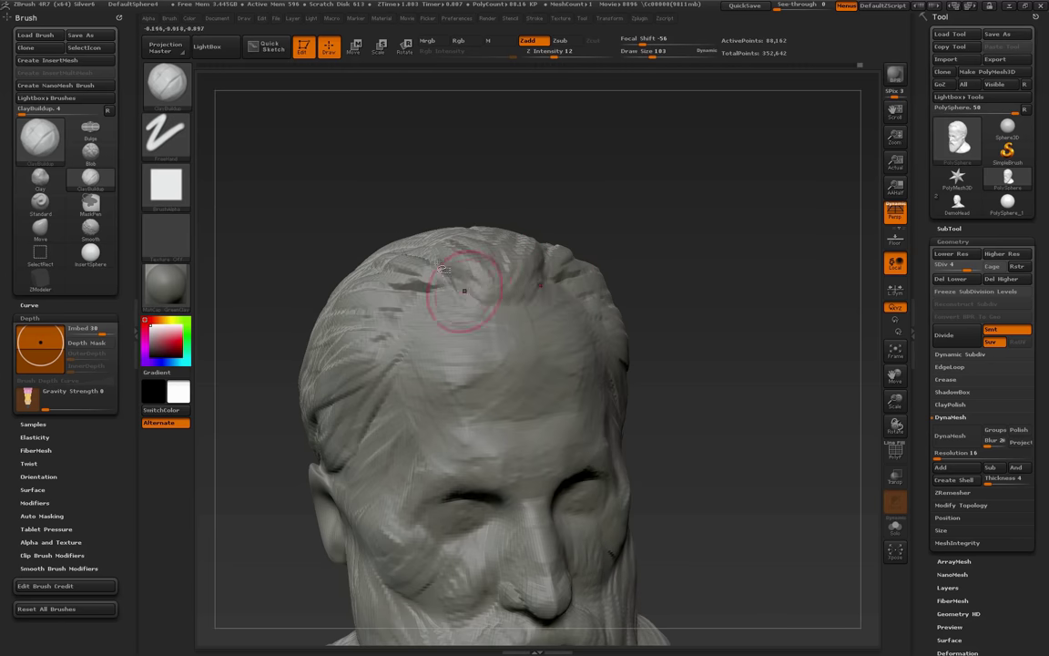
left_click_drag(710, 287, 601, 279)
mouse_move(724, 263)
left_mouse_down()
mouse_move(750, 249)
mouse_move(745, 274)
mouse_move(798, 295)
mouse_move(754, 311)
mouse_move(581, 314)
left_mouse_up()
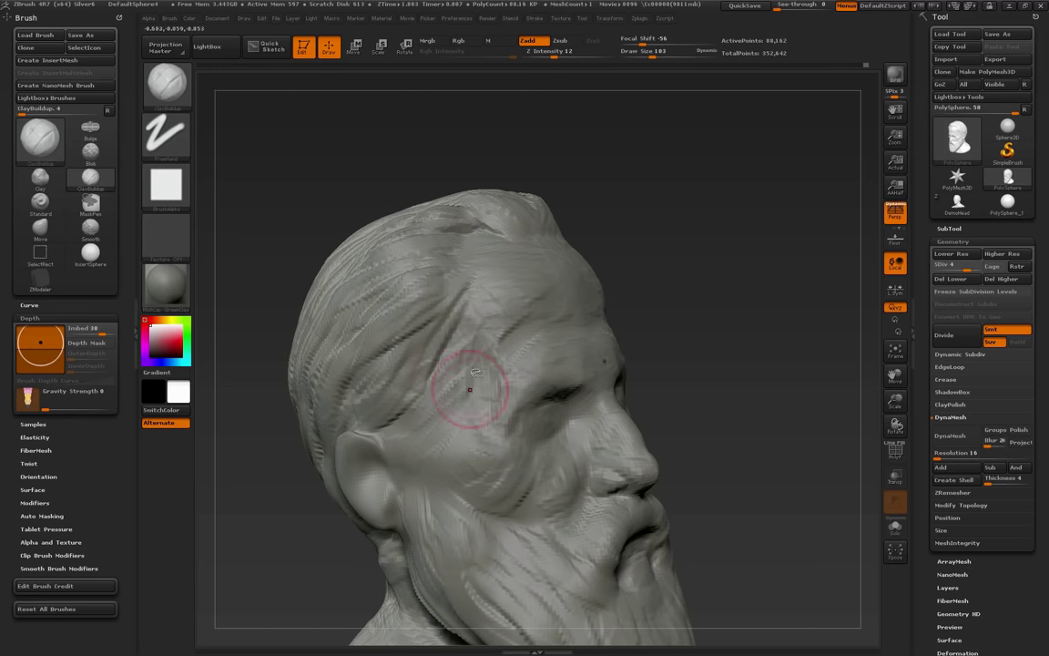
right_click_drag(536, 305, 510, 299)
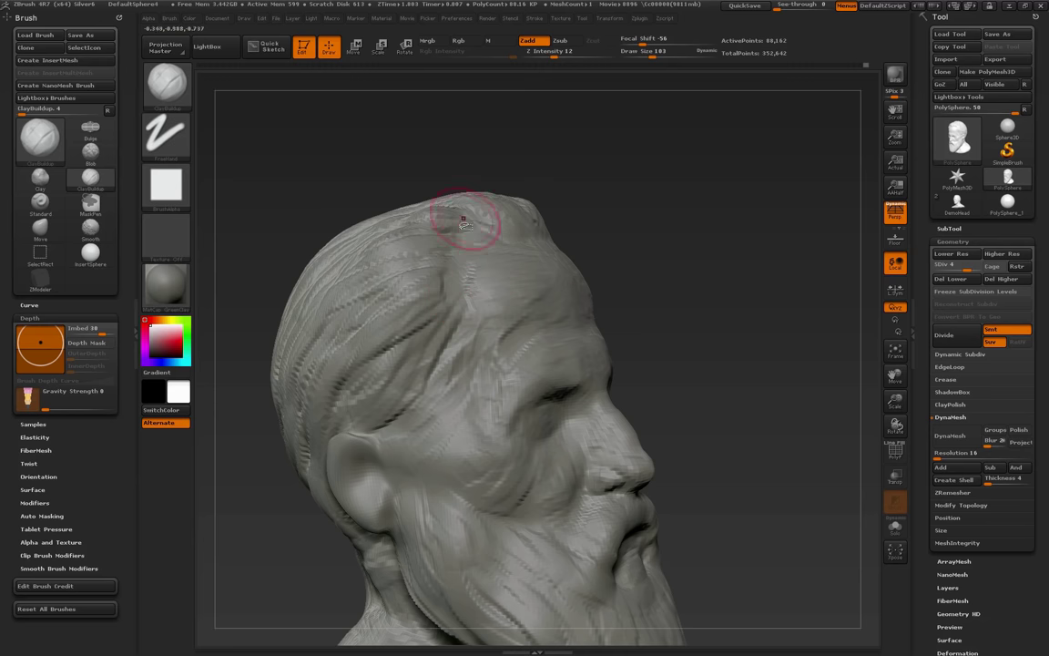
left_click_drag(649, 247, 573, 254)
left_click_drag(747, 214, 711, 373)
Raise the bust to subdivision level 5 for finer facial detail
key("s")
left_click_drag(539, 292, 557, 293)
left_click_drag(736, 274, 703, 264, "alt")
left_click_drag(699, 320, 678, 318)
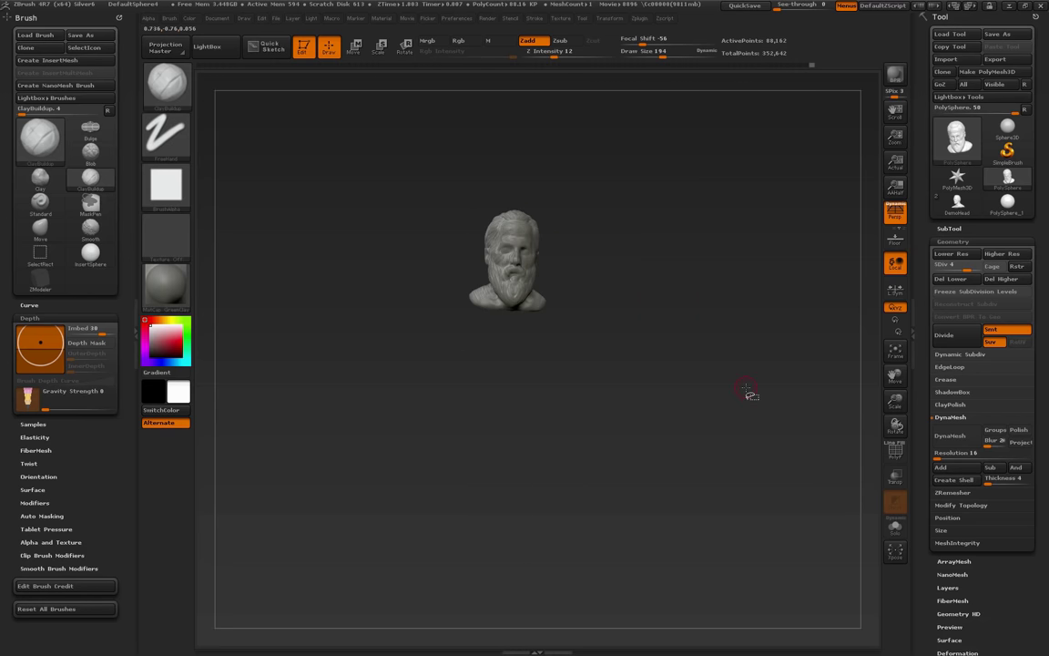
left_click_drag(719, 390, 774, 485)
mouse_move(774, 486)
left_mouse_down("alt")
mouse_move(752, 355)
mouse_move(728, 366)
mouse_move(794, 413)
mouse_move(787, 318)
mouse_move(757, 369)
mouse_move(796, 412)
left_mouse_up("alt")
key("s")
key("s")
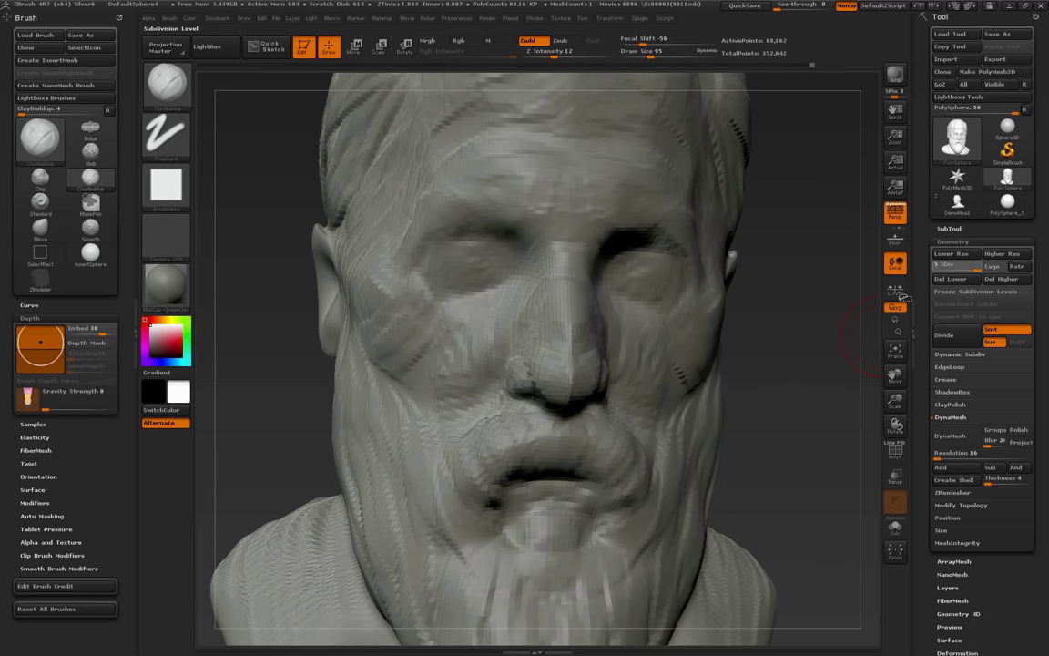
key("d")
Set ClayBuildup to draw size 53 and sculpt the inner eye sockets beneath the brows
key("s")
left_click_drag(686, 350, 682, 350)
mouse_move(789, 378)
left_mouse_down()
mouse_move(800, 414)
mouse_move(785, 377)
mouse_move(813, 408)
left_mouse_up()
mouse_move(605, 271)
left_mouse_down()
mouse_move(657, 278)
mouse_move(643, 272)
mouse_move(675, 258)
mouse_move(613, 258)
mouse_move(635, 269)
mouse_move(629, 230)
left_mouse_up()
key("s")
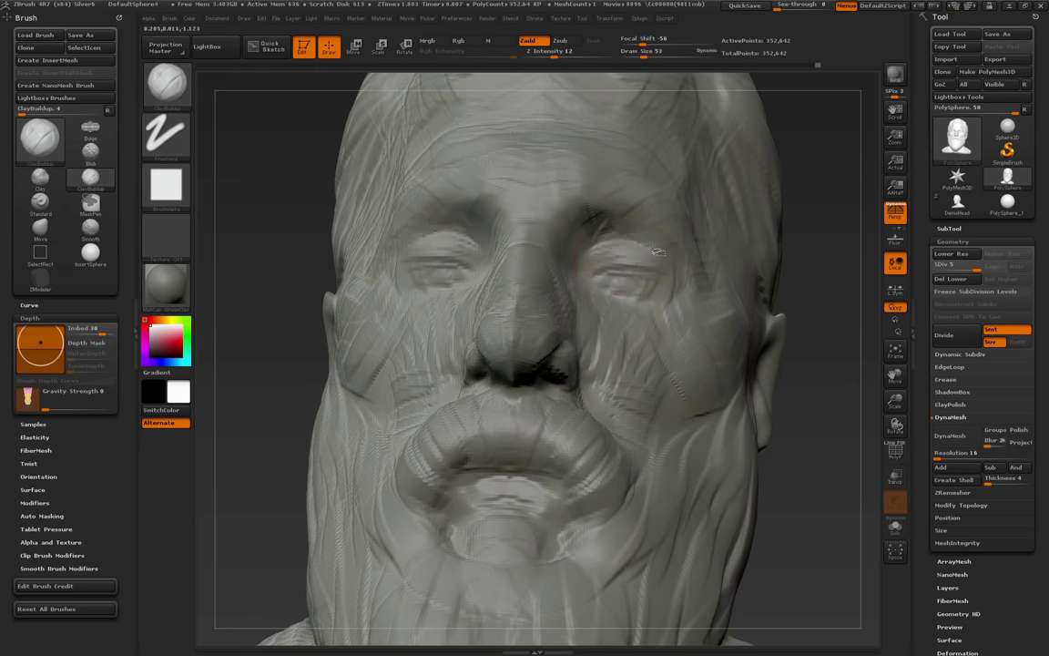
left_click_drag(840, 374, 690, 334)
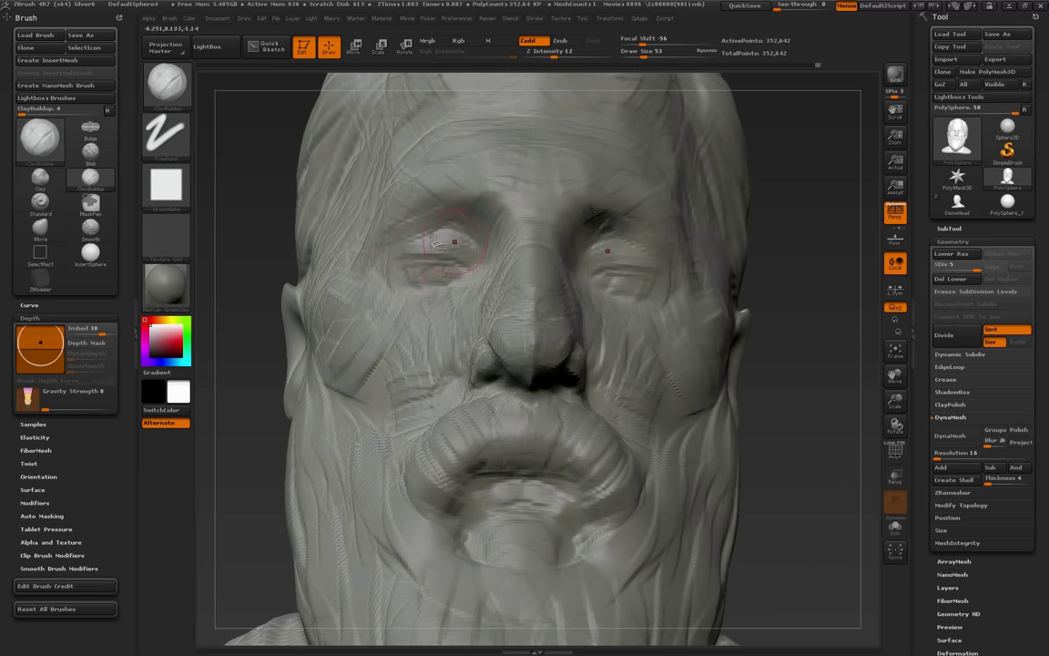
Define the closed eyelids and the lower lid edges with ClayBuildup
left_click_drag(393, 256, 453, 273)
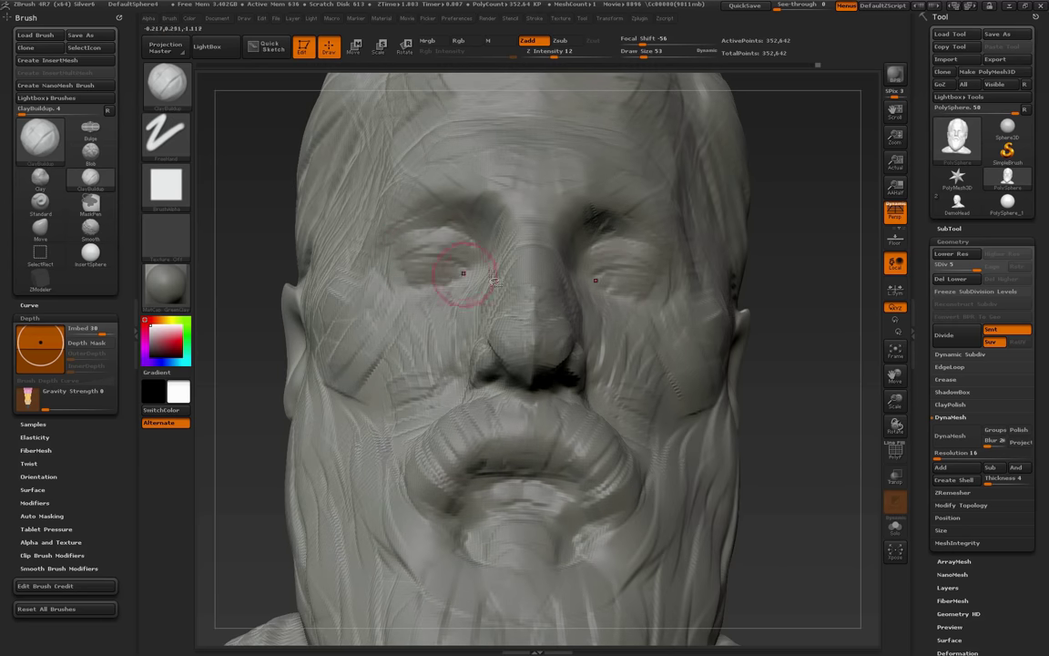
left_click_drag(840, 349, 801, 305)
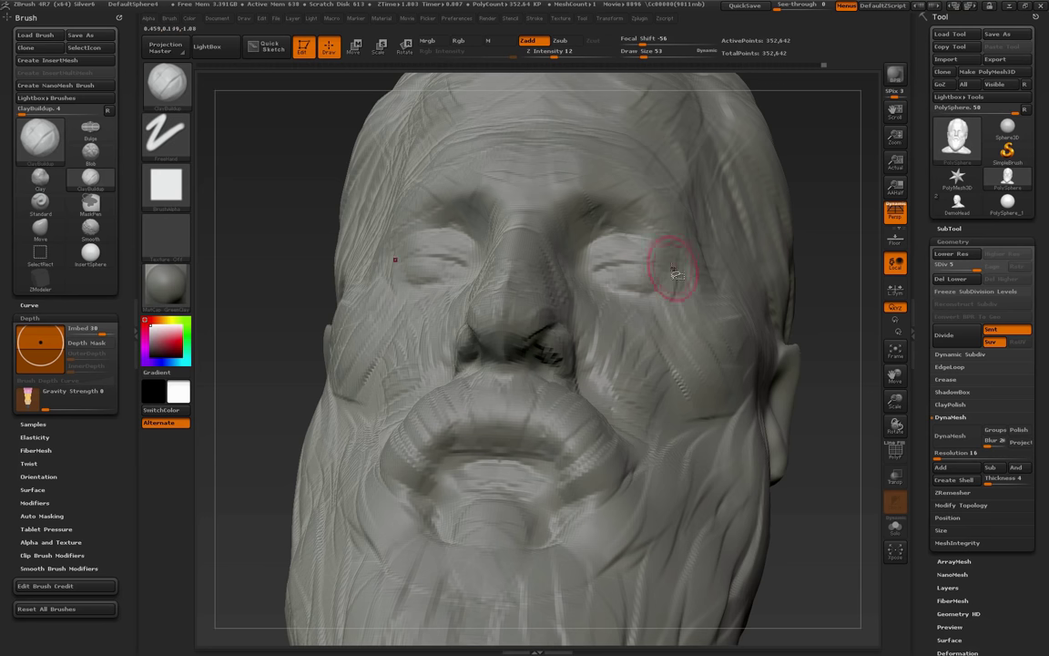
mouse_move(664, 282)
left_mouse_down()
mouse_move(607, 290)
mouse_move(631, 289)
left_mouse_up()
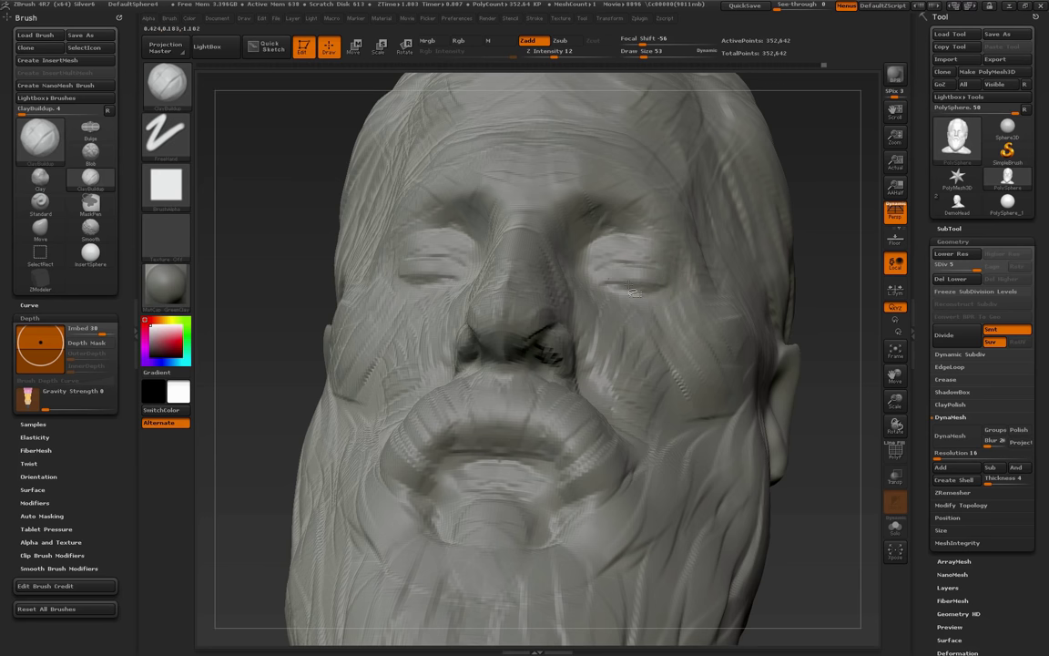
mouse_move(834, 295)
left_mouse_down()
mouse_move(855, 293)
mouse_move(856, 262)
mouse_move(864, 273)
left_mouse_up()
Shrink the ClayBuildup brush and refine the upper lids toward the inner eye corners
key("s")
mouse_move(428, 265)
left_mouse_down()
mouse_move(439, 266)
mouse_move(381, 244)
mouse_move(392, 255)
mouse_move(445, 247)
mouse_move(439, 261)
mouse_move(468, 251)
left_mouse_up()
key("s")
key("s")
left_click_drag(777, 248, 774, 281)
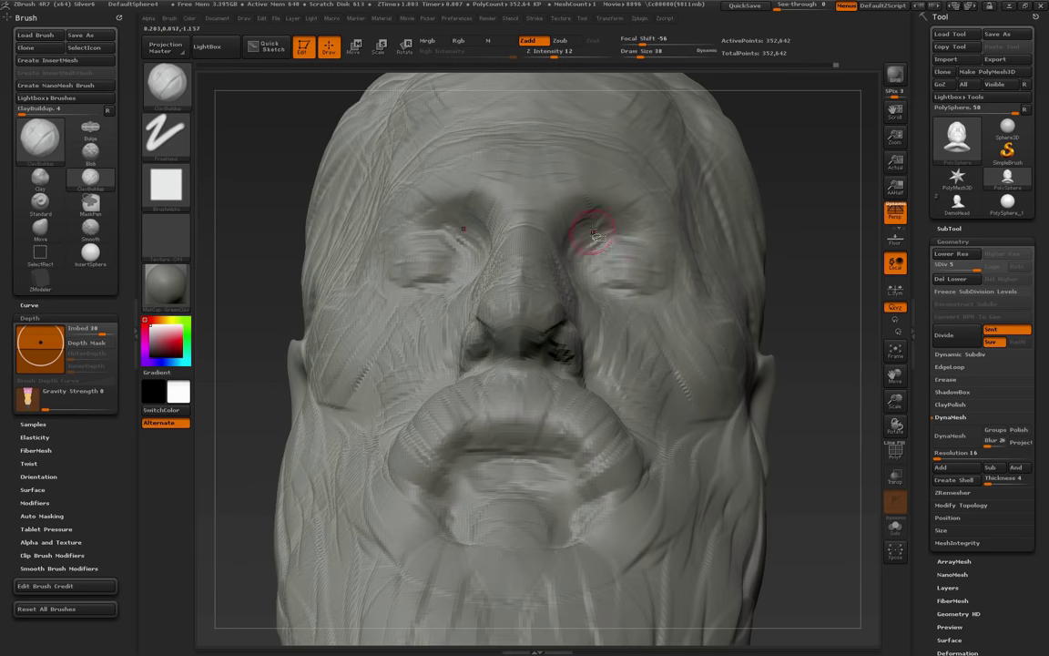
Set ClayBuildup to draw size 29 and carve the inner eye corners beside the nose bridge
mouse_move(784, 224)
left_mouse_down()
mouse_move(770, 252)
mouse_move(836, 257)
left_mouse_up()
key("s")
left_click_drag(703, 266, 689, 264)
key("s")
left_click_drag(492, 266, 480, 258)
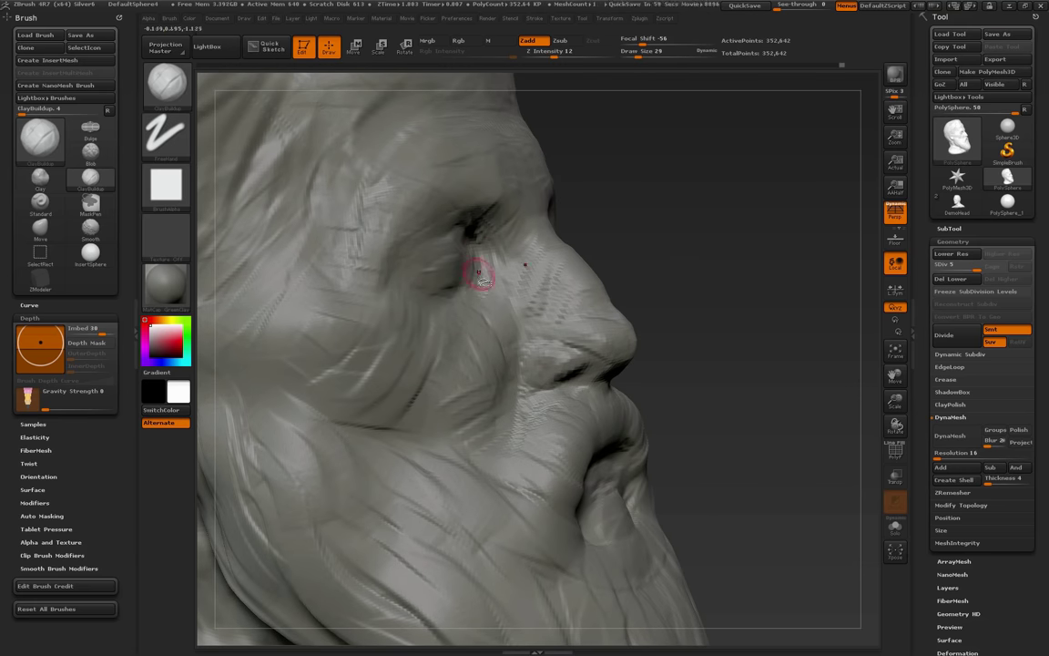
left_click_drag(672, 273, 583, 282)
mouse_move(483, 232)
left_mouse_down("alt")
mouse_move(470, 215)
mouse_move(492, 240)
mouse_move(515, 226)
mouse_move(522, 238)
left_mouse_up("alt")
Enlarge ClayBuildup to draw size 65 and shape the brow and the bridge of the nose
key("bracketright")
key("bracketright")
key("bracketright")
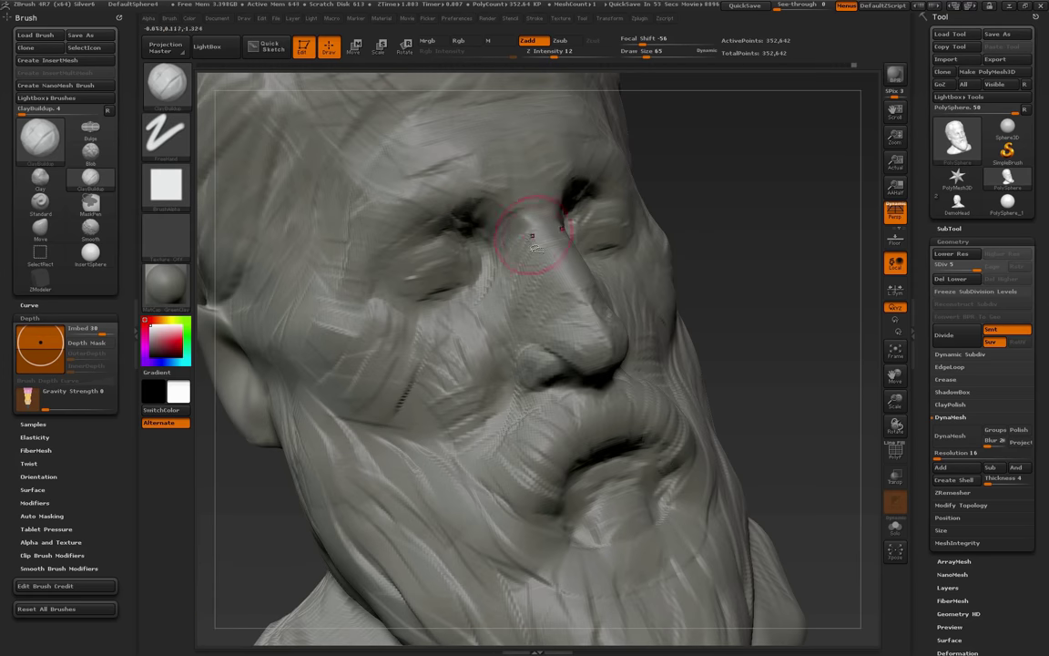
mouse_move(455, 191)
left_mouse_down()
mouse_move(497, 199)
mouse_move(516, 258)
left_mouse_up()
left_click_drag(753, 278, 654, 259)
mouse_move(738, 247)
left_mouse_down()
mouse_move(775, 241)
mouse_move(781, 287)
left_mouse_up()
mouse_move(532, 248)
left_mouse_down()
mouse_move(553, 231)
mouse_move(637, 235)
left_mouse_up()
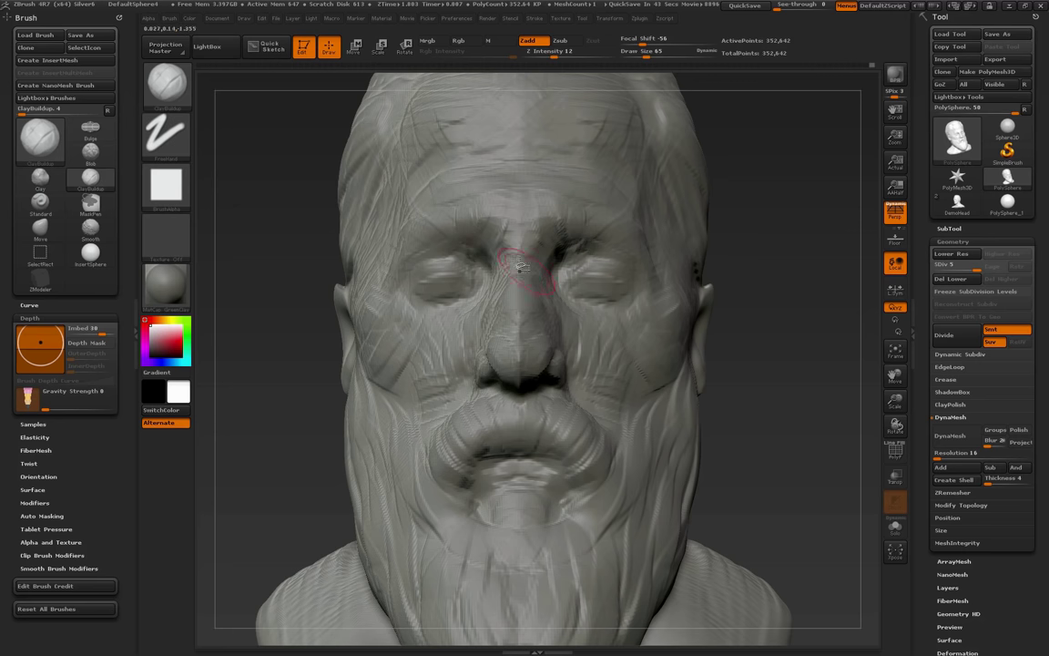
key("ctrl+shift")
left_click_drag(506, 226, 468, 224, "ctrl+shift")
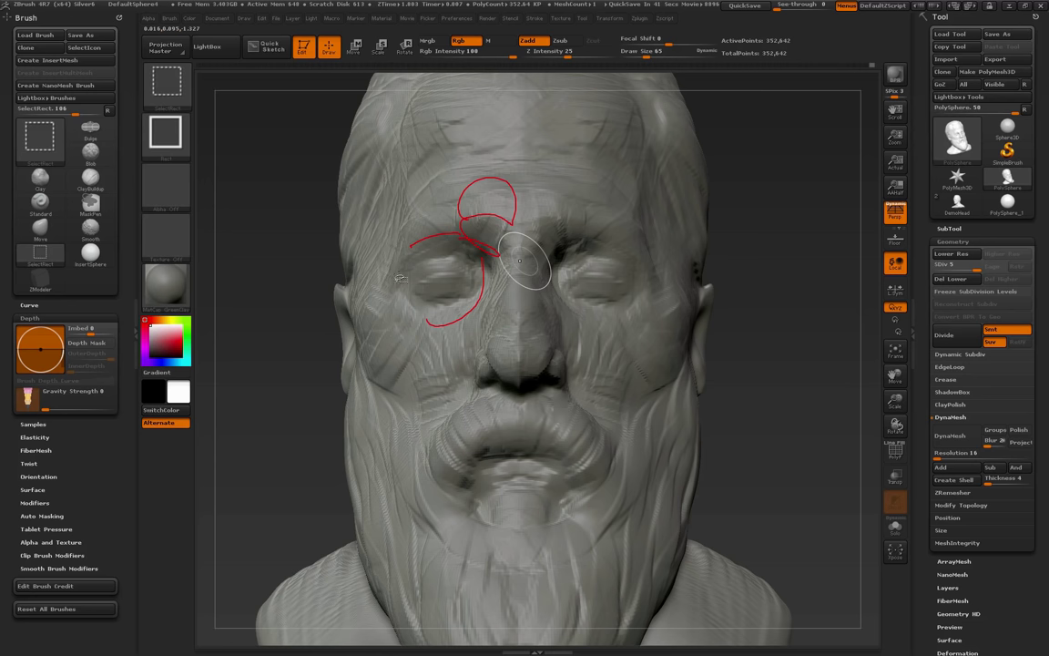
left_click_drag(405, 289, 381, 275, "ctrl+shift")
key("Escape")
Shrink the ClayBuildup brush and refine the area below the nose, the moustache and the lips
mouse_move(791, 412)
left_mouse_down()
mouse_move(792, 393)
mouse_move(774, 447)
left_mouse_up()
key("s")
mouse_move(528, 363)
left_mouse_down()
mouse_move(517, 360)
mouse_move(544, 409)
left_mouse_up()
left_click_drag(731, 384, 789, 412)
left_click_drag(488, 403, 436, 412)
mouse_move(707, 455)
left_mouse_down("alt")
mouse_move(676, 389)
mouse_move(624, 401)
left_mouse_up("alt")
mouse_move(522, 410)
left_mouse_down()
mouse_move(560, 403)
mouse_move(514, 421)
left_mouse_up()
mouse_move(775, 409)
left_mouse_down("alt")
mouse_move(619, 298)
mouse_move(690, 365)
mouse_move(783, 421)
mouse_move(739, 431)
left_mouse_up("alt")
left_click_drag(553, 415, 513, 412)
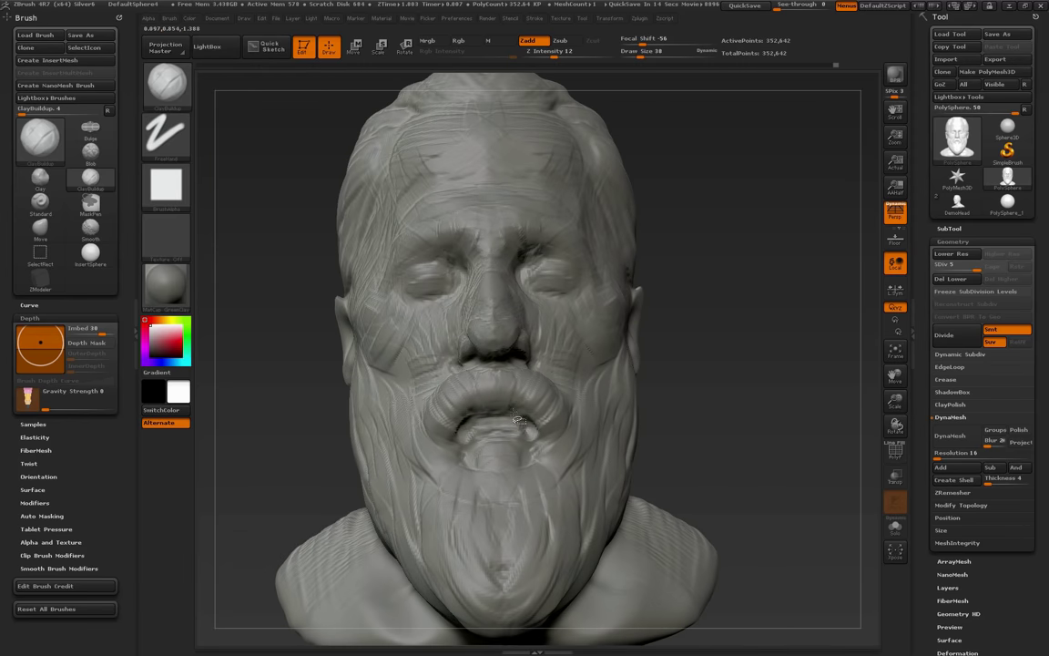
Enlarge the ClayBuildup brush and build up the cheek beside the nose and moustache
mouse_move(713, 415)
left_mouse_down()
mouse_move(587, 401)
mouse_move(521, 378)
mouse_move(546, 406)
mouse_move(566, 398)
left_mouse_up()
key("bracketright")
key("bracketright")
key("bracketright")
mouse_move(510, 370)
left_mouse_down()
mouse_move(519, 382)
mouse_move(596, 398)
mouse_move(575, 392)
left_mouse_up()
key("bracketright")
mouse_move(526, 357)
left_mouse_down()
mouse_move(537, 372)
mouse_move(596, 387)
left_mouse_up()
Set ClayBuildup to draw size 111 and model the cheek fold and cheekbone below the eye
left_click_drag(838, 386, 756, 386)
key("s")
left_click_drag(588, 352, 595, 354)
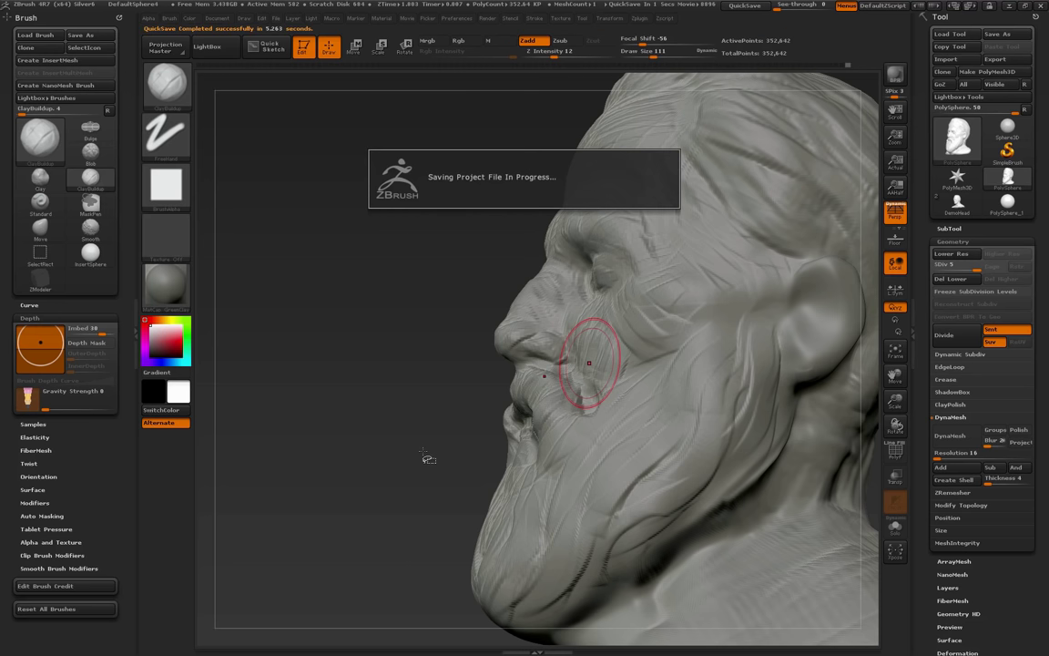
left_click_drag(435, 446, 517, 408)
left_click_drag(548, 319, 584, 356)
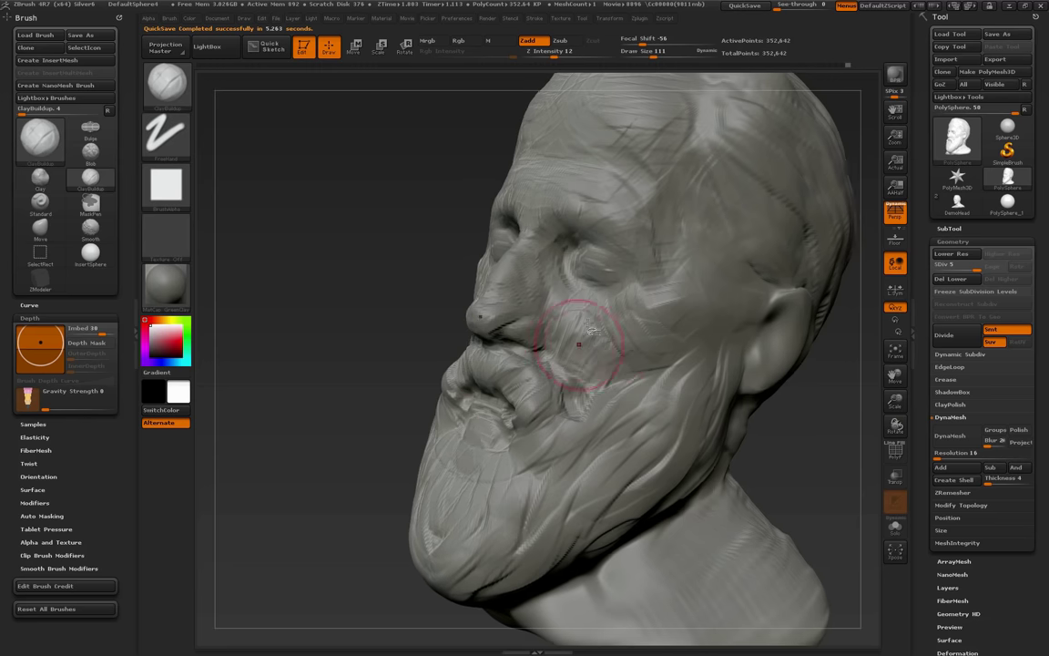
mouse_move(661, 307)
left_mouse_down()
mouse_move(616, 321)
mouse_move(638, 311)
mouse_move(618, 326)
mouse_move(649, 359)
left_mouse_up()
left_click_drag(650, 315, 620, 328)
mouse_move(651, 318)
left_mouse_down()
mouse_move(616, 330)
mouse_move(630, 312)
mouse_move(614, 316)
mouse_move(681, 298)
mouse_move(671, 310)
left_mouse_up()
Build up the temple and the sideburn area in front of the ear with ClayBuildup
left_click_drag(809, 400, 722, 391, "alt")
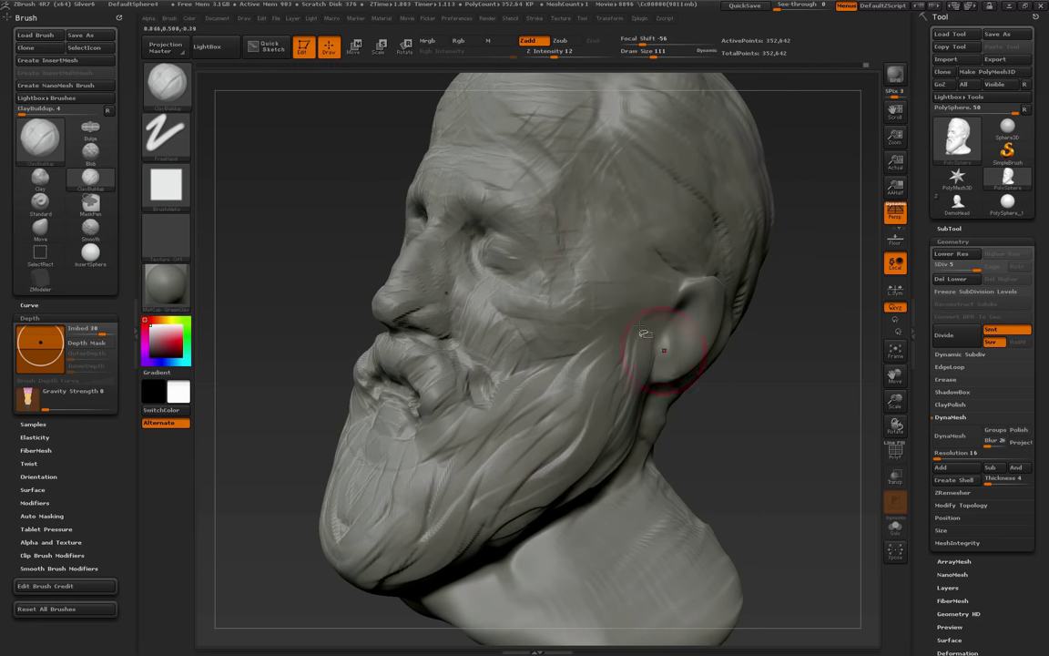
left_click_drag(590, 243, 647, 306)
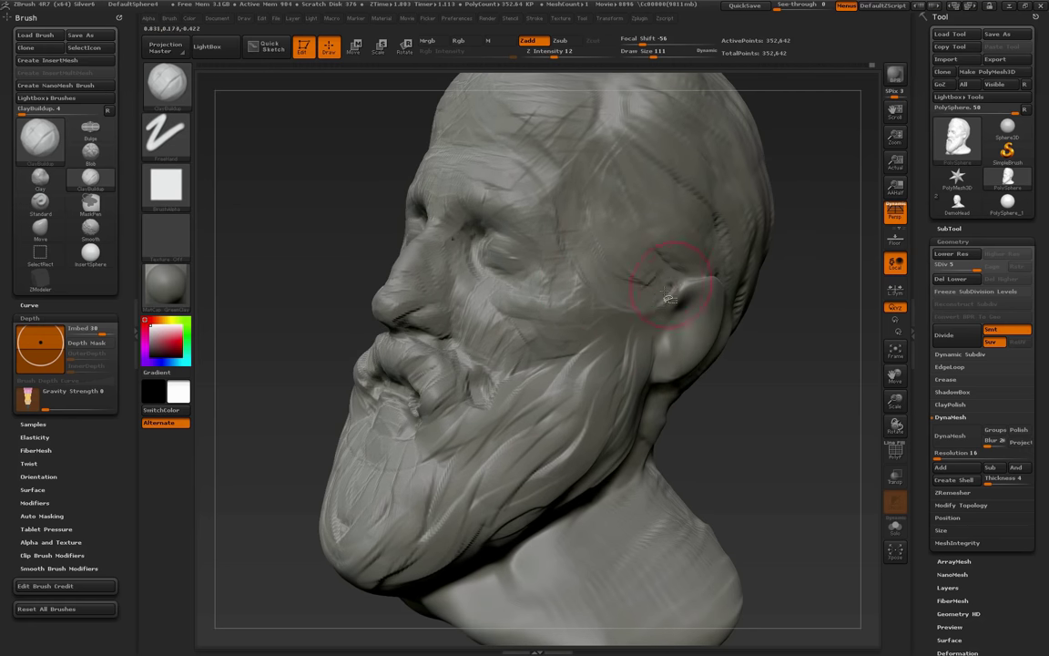
mouse_move(623, 264)
left_mouse_down()
mouse_move(645, 280)
mouse_move(703, 283)
left_mouse_up()
mouse_move(672, 246)
left_mouse_down()
mouse_move(642, 263)
mouse_move(601, 239)
left_mouse_up()
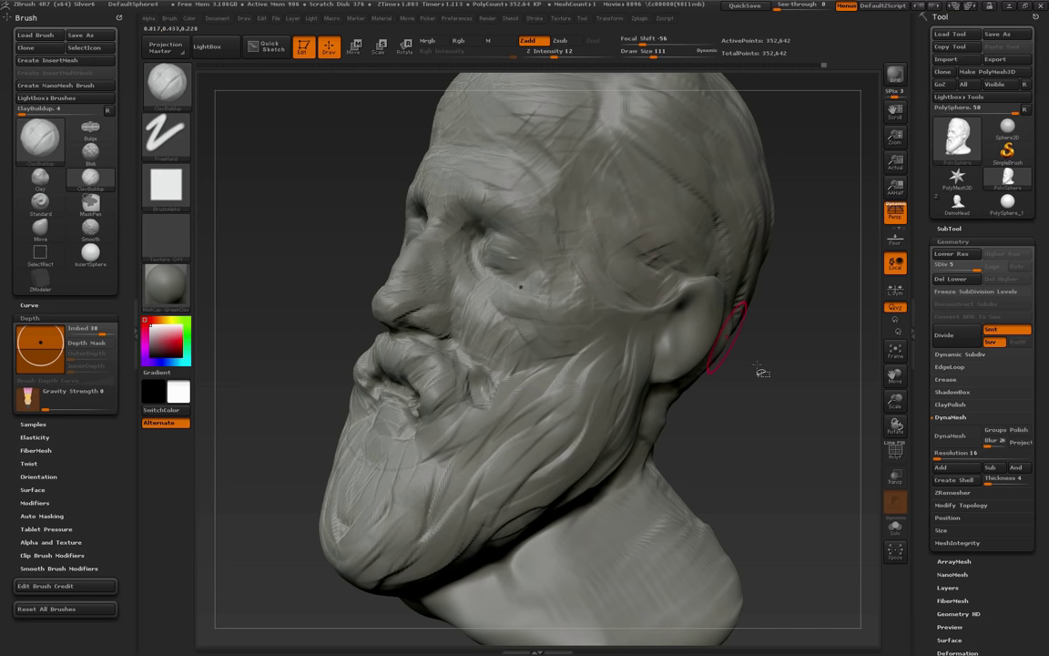
left_click_drag(729, 364, 697, 356)
mouse_move(637, 306)
left_mouse_down()
mouse_move(594, 287)
mouse_move(629, 305)
mouse_move(625, 339)
mouse_move(598, 357)
left_mouse_up()
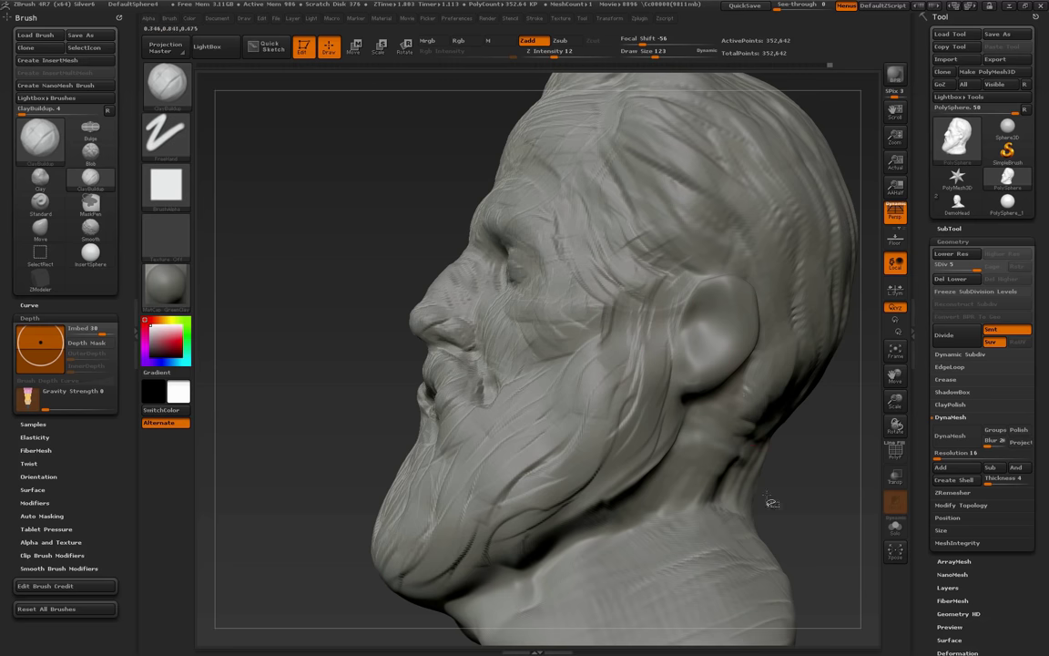
Reduce ClayBuildup to draw size 81 and refine the form around the lower ear and neck
left_click_drag(767, 496, 715, 482)
key("bracketleft")
left_click_drag(744, 365, 703, 382)
left_click_drag(806, 444, 708, 396)
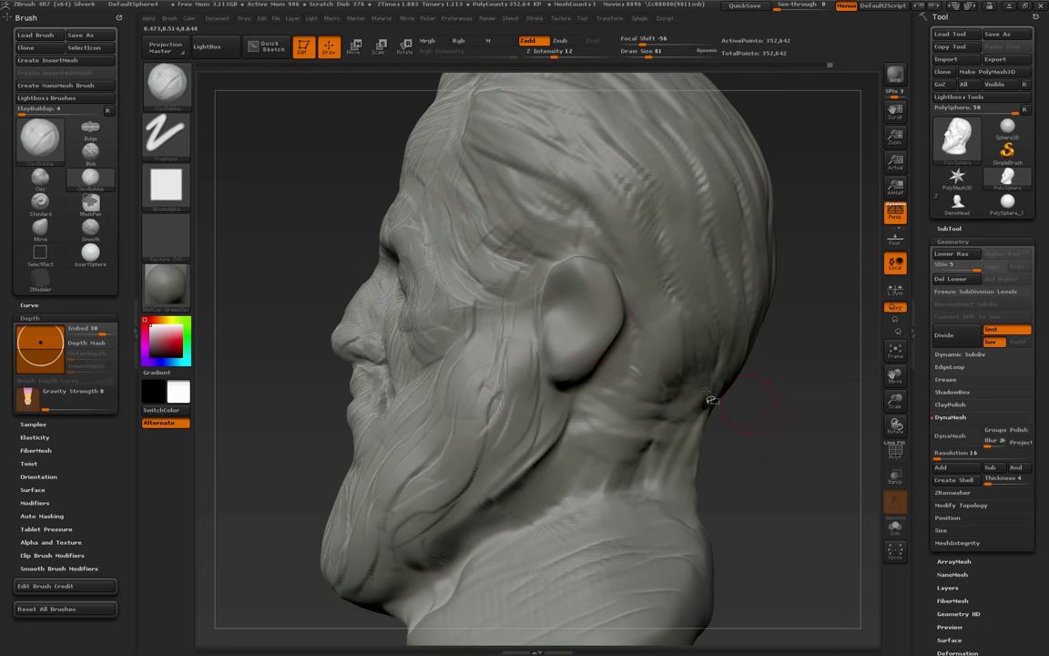
Set ClayBuildup to draw size 62 and hollow out the inner ear
key("s")
left_click_drag(571, 315, 564, 314)
mouse_move(567, 296)
left_mouse_down()
mouse_move(592, 332)
mouse_move(591, 314)
left_mouse_up()
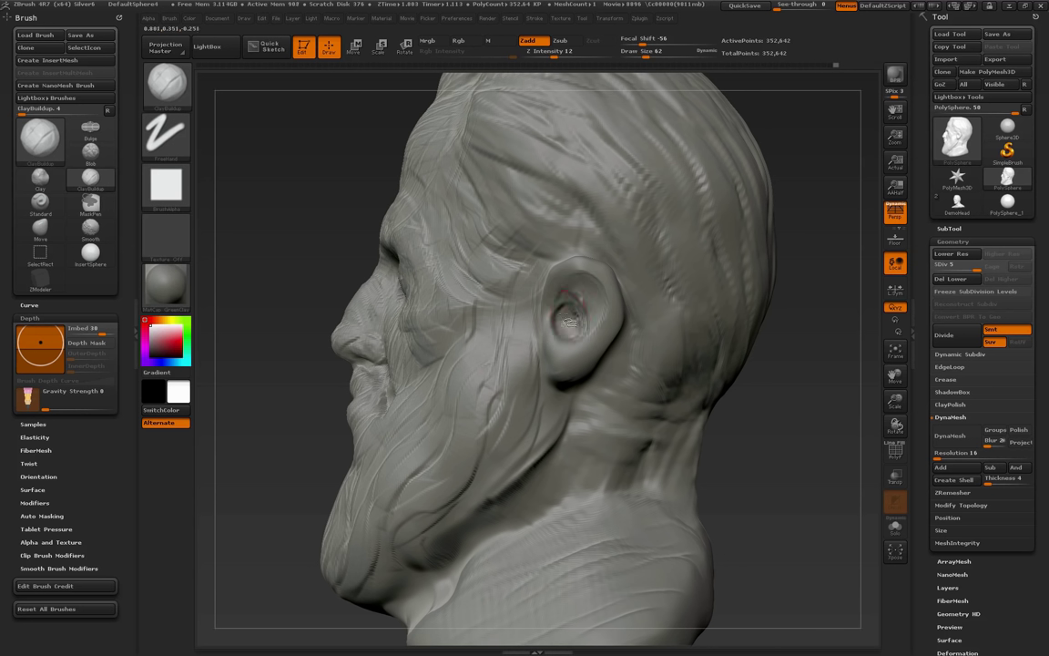
mouse_move(556, 293)
left_mouse_down()
mouse_move(544, 312)
mouse_move(573, 299)
mouse_move(565, 350)
left_mouse_up()
key("s")
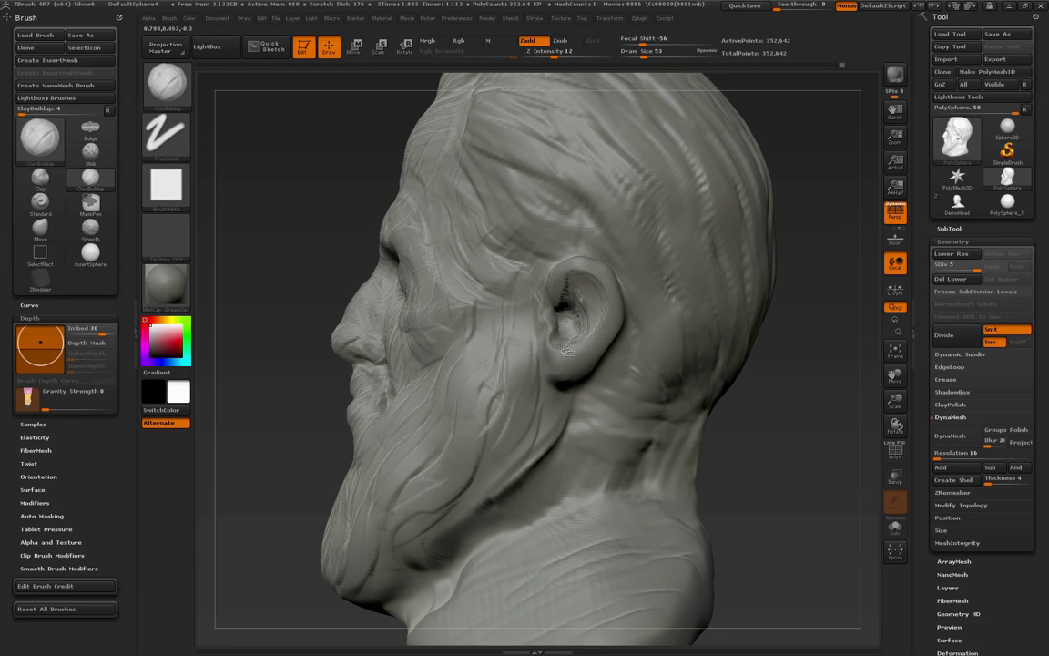
Shrink the ClayBuildup brush and carve the groove inside the ear's upper rim
key("s")
left_click_drag(573, 289, 579, 289)
key("[")
key("[")
key("s")
left_click_drag(591, 291, 598, 293)
left_click_drag(763, 338, 797, 343)
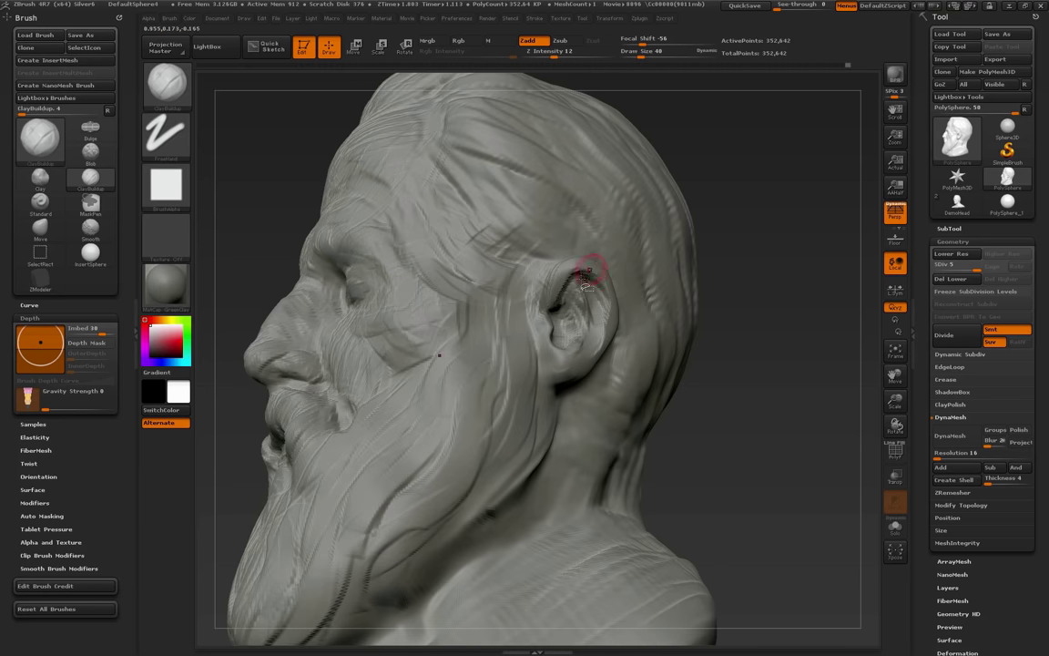
Enlarge ClayBuildup to draw size 62 and shape the inner ear folds and the ear's front edge
key("]")
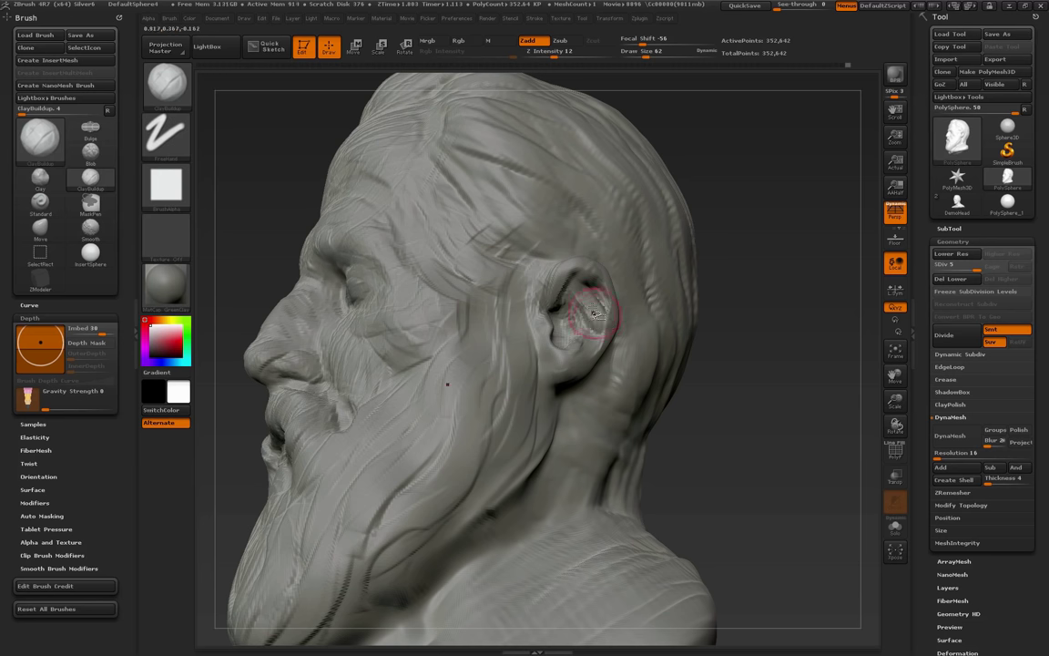
mouse_move(609, 314)
left_mouse_down()
mouse_move(591, 351)
mouse_move(556, 344)
left_mouse_up()
mouse_move(729, 356)
left_mouse_down()
mouse_move(690, 379)
mouse_move(651, 378)
left_mouse_up()
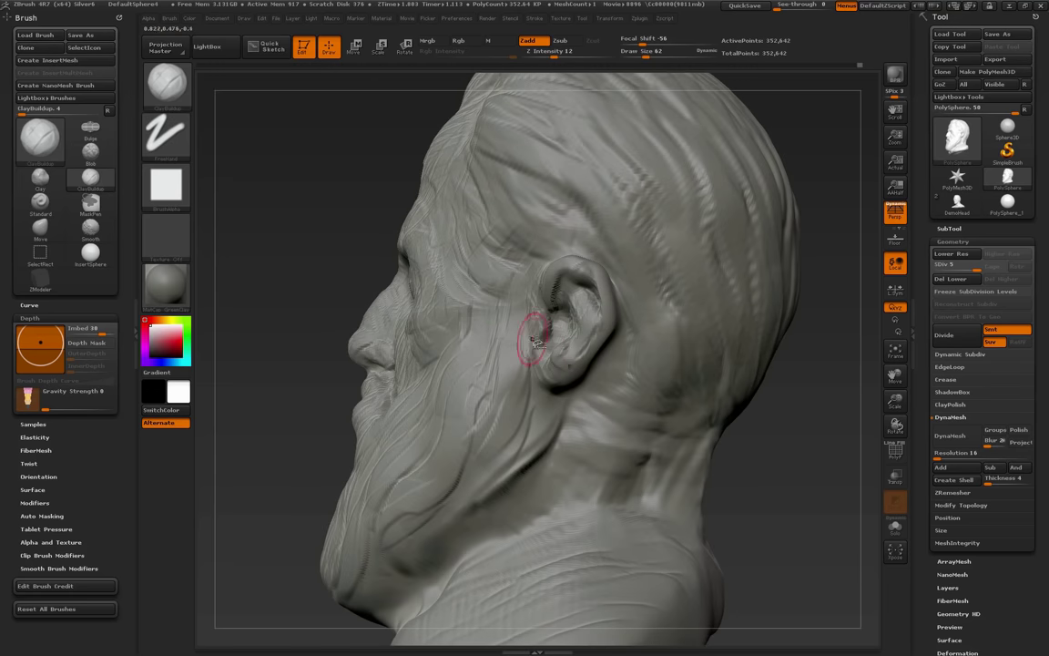
left_click_drag(800, 440, 699, 427)
left_click_drag(560, 356, 543, 332)
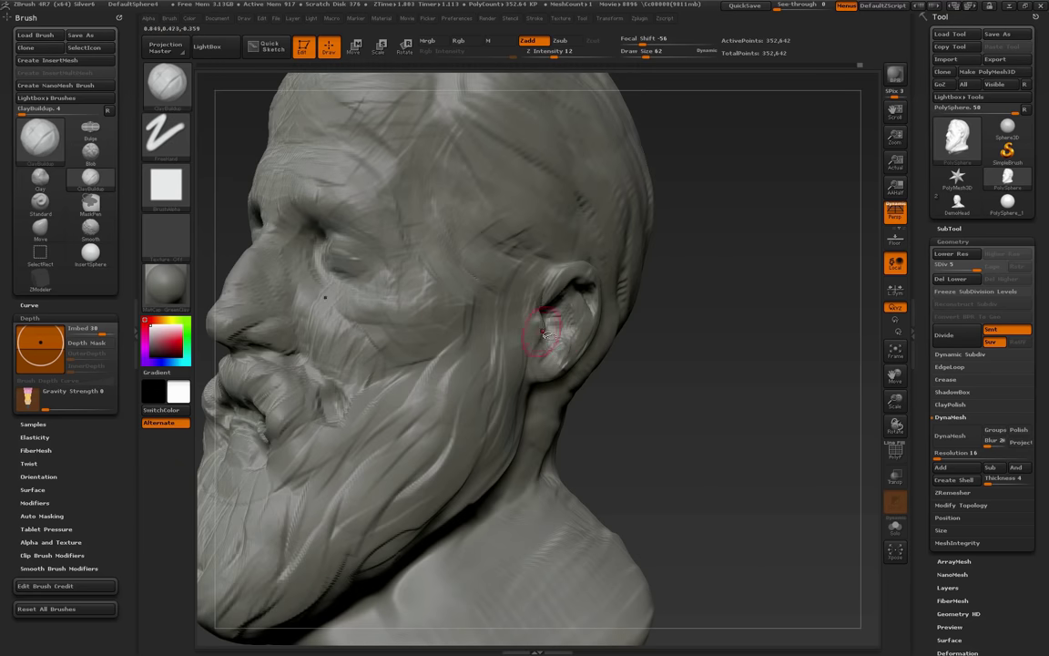
Enlarge ClayBuildup to draw size 119 and refine the form behind the ear and along the hairline above the neck
left_click_drag(664, 375, 558, 364)
left_click_drag(776, 402, 678, 386)
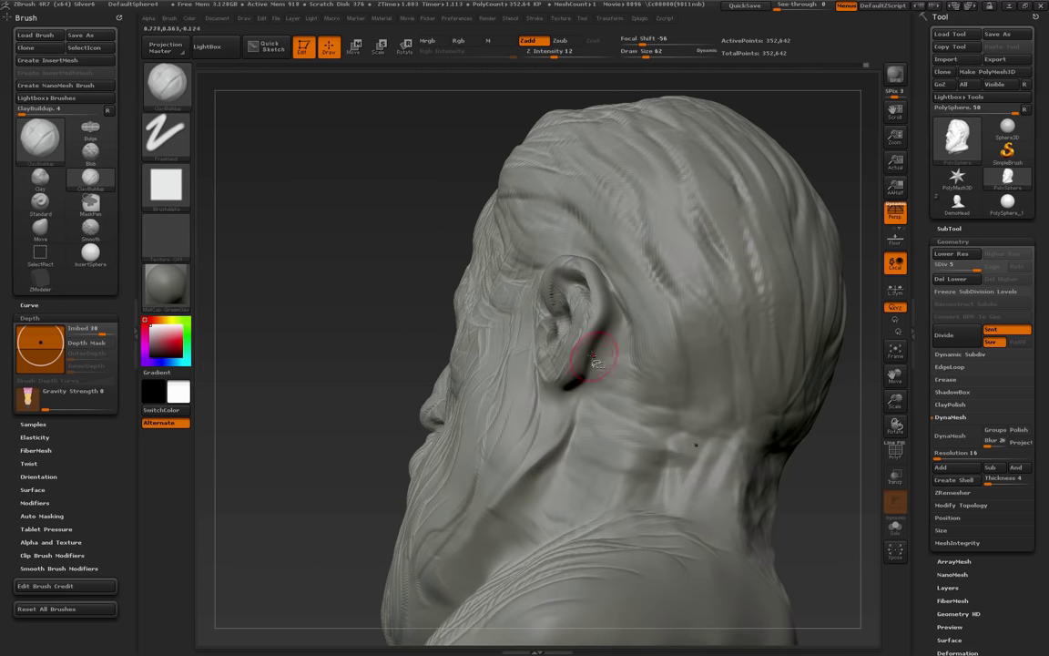
left_click_drag(349, 357, 457, 379)
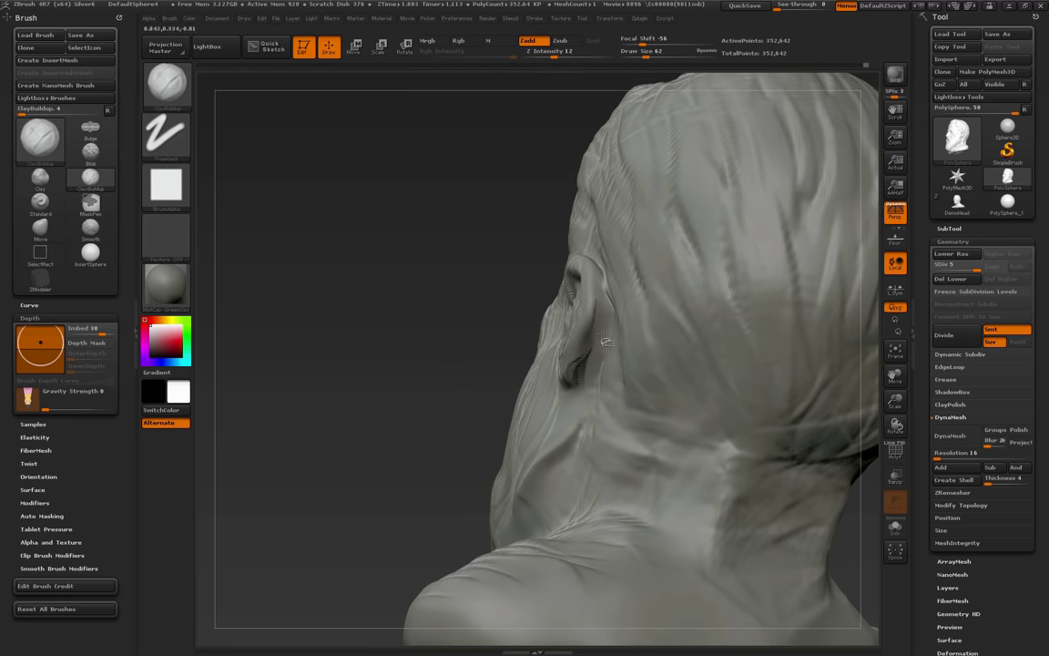
left_click_drag(421, 440, 510, 432)
key("s")
left_click_drag(539, 416, 550, 416)
mouse_move(787, 483)
left_mouse_down()
mouse_move(790, 405)
mouse_move(767, 322)
left_mouse_up()
key("bracketright")
key("bracketright")
mouse_move(581, 338)
left_mouse_down()
mouse_move(550, 363)
mouse_move(569, 314)
mouse_move(550, 346)
mouse_move(557, 308)
left_mouse_up()
left_click_drag(805, 458, 811, 399)
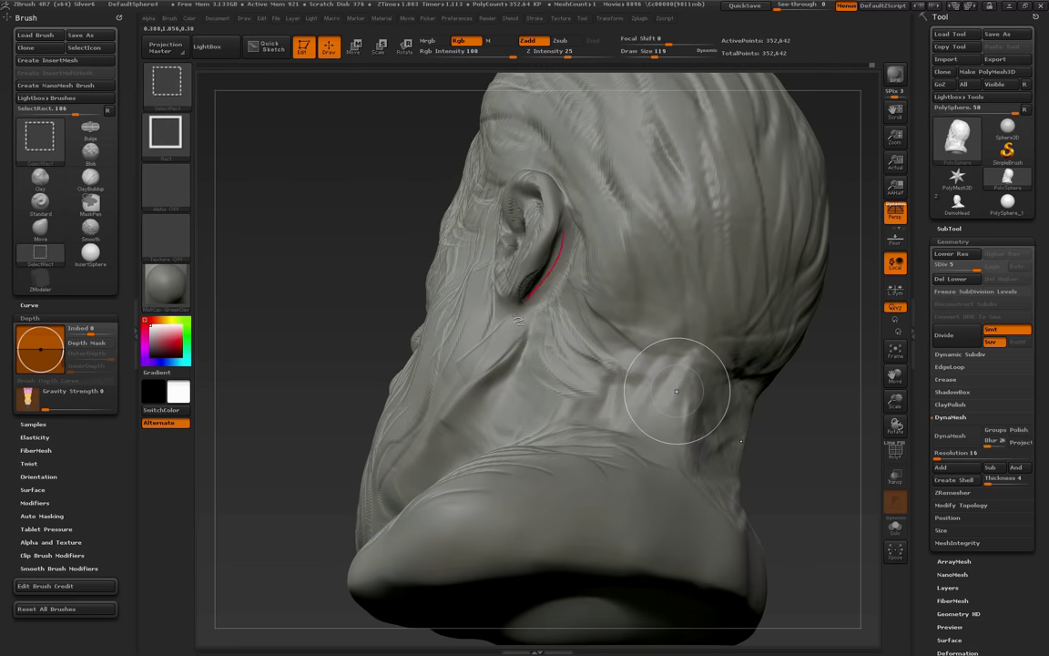
Sculpt the side of the neck from behind the ear toward the collarbone with ClayBuildup at draw size 145
left_click_drag(361, 368, 358, 372)
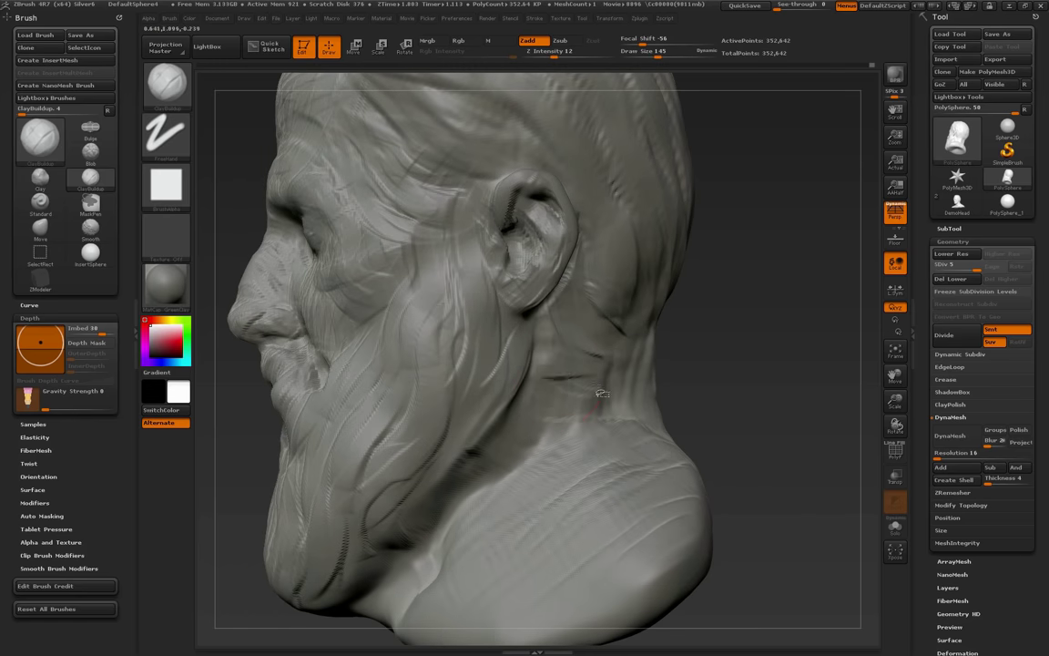
mouse_move(569, 342)
left_mouse_down()
mouse_move(566, 416)
mouse_move(430, 541)
left_mouse_up()
left_click_drag(486, 470, 423, 548)
mouse_move(460, 446)
left_mouse_down()
mouse_move(386, 496)
mouse_move(380, 522)
left_mouse_up()
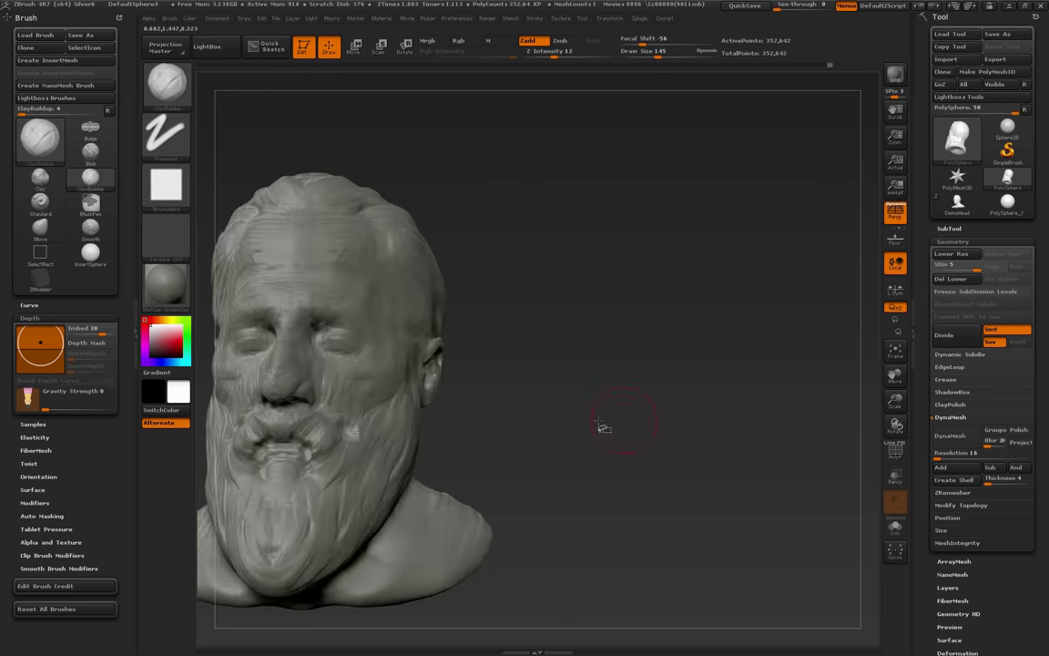
mouse_move(598, 421)
left_mouse_down("alt")
mouse_move(737, 424)
mouse_move(680, 426)
left_mouse_up("alt")
Reduce ClayBuildup to draw size 31 and refine the nostril wing and the fold beside the nose
key("s")
left_click_drag(544, 380, 533, 382)
mouse_move(717, 365)
left_mouse_down()
mouse_move(750, 407)
mouse_move(806, 407)
left_mouse_up()
key("s")
left_click(505, 374)
left_click_drag(504, 371, 492, 372)
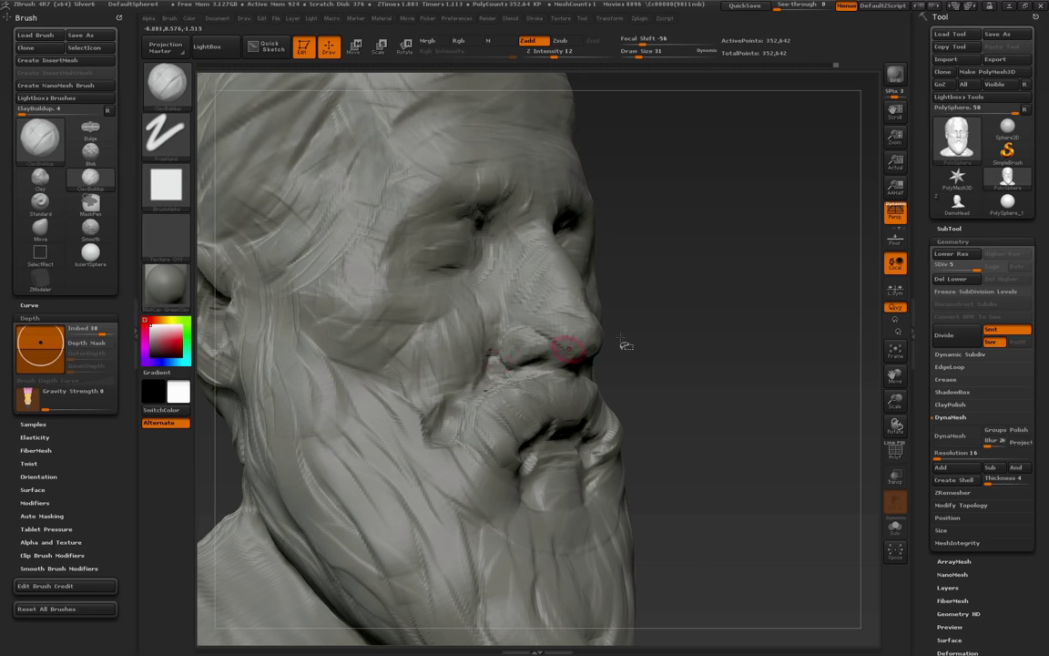
left_click_drag(621, 339, 612, 324, "alt")
Enlarge ClayBuildup to draw size 65 and shape the eyelid area and upper cheek
key("]")
key("]")
key("]")
mouse_move(663, 350)
left_mouse_down()
mouse_move(560, 319)
mouse_move(625, 277)
mouse_move(630, 284)
left_mouse_up()
left_click_drag(508, 319, 467, 316)
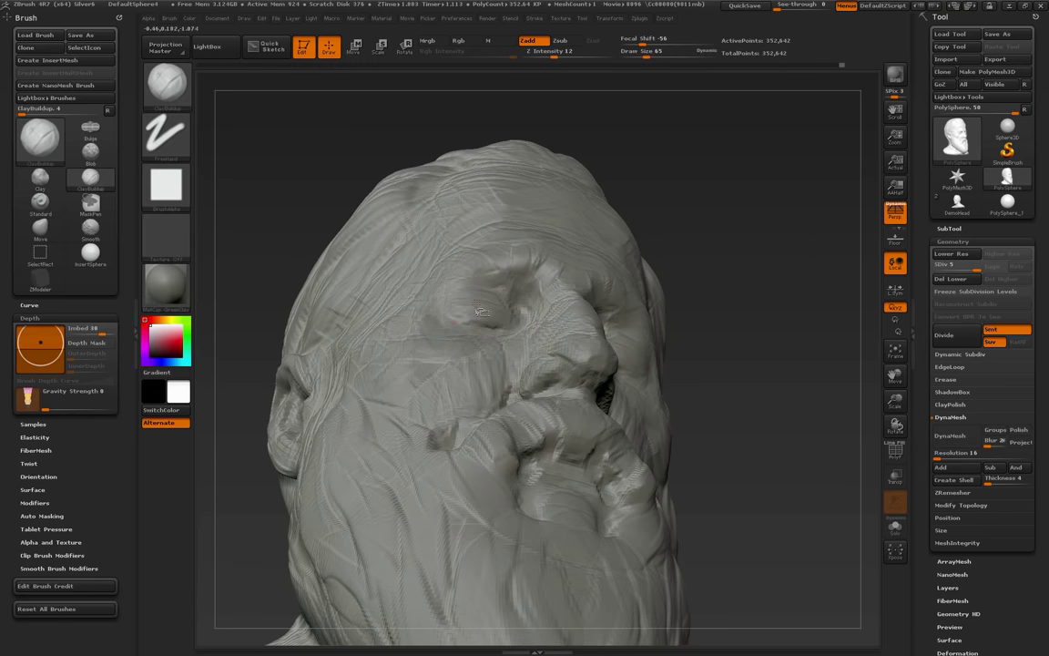
mouse_move(702, 322)
left_mouse_down()
mouse_move(825, 404)
mouse_move(834, 435)
left_mouse_up()
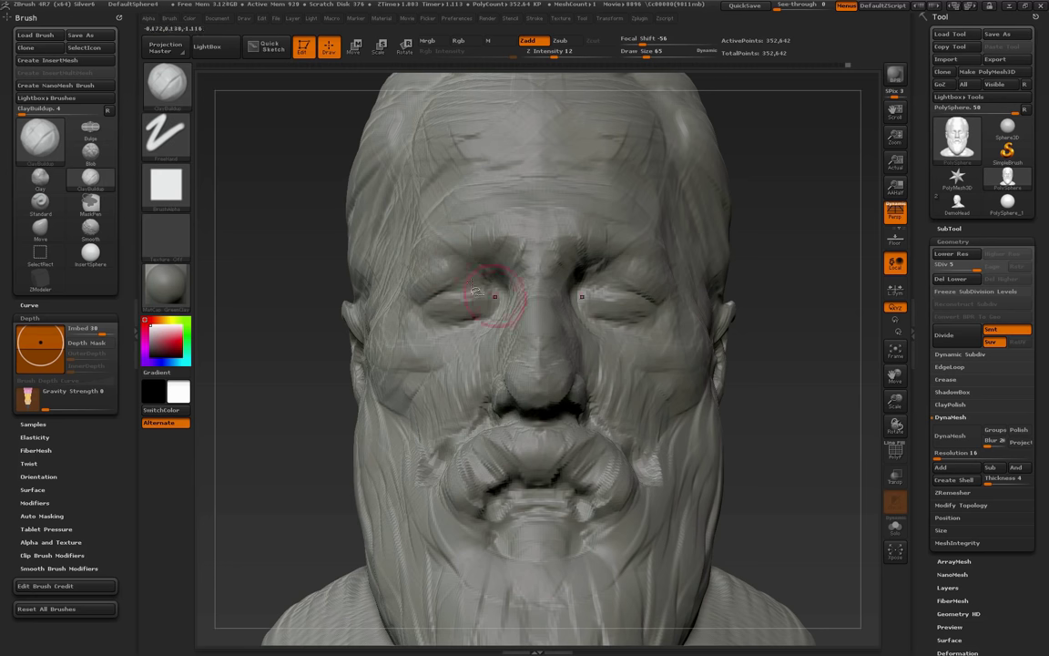
Rework the eye sockets, then set ClayBuildup to draw size 34 and sculpt the creases at the outer eye corner
key("s")
mouse_move(478, 275)
left_mouse_down()
mouse_move(465, 275)
mouse_move(480, 293)
mouse_move(439, 304)
left_mouse_up()
key("bracketright")
key("bracketright")
key("bracketright")
key("s")
key("s")
mouse_move(743, 289)
left_mouse_down()
mouse_move(557, 279)
mouse_move(566, 270)
left_mouse_up()
key("s")
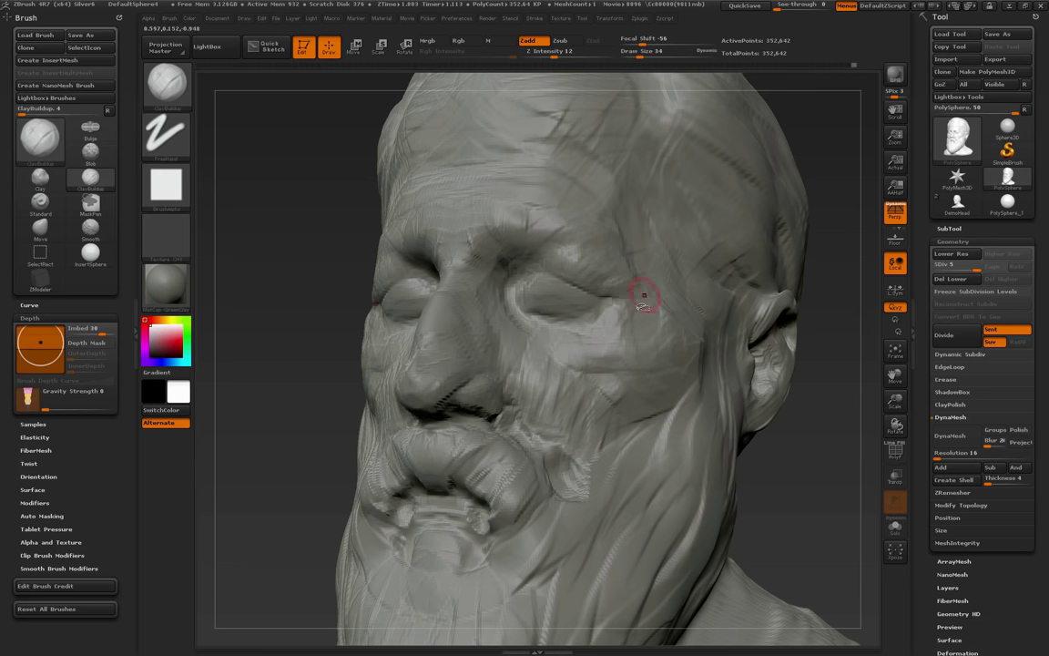
mouse_move(644, 325)
left_mouse_down()
mouse_move(620, 321)
mouse_move(637, 324)
mouse_move(617, 343)
left_mouse_up()
Set ClayBuildup to draw size 74 and shape the inner brows and the hollows beneath them
key("s")
left_click_drag(833, 466, 855, 465, "alt")
left_click_drag(729, 264, 657, 244)
key("s")
mouse_move(548, 289)
left_mouse_down()
mouse_move(578, 293)
mouse_move(559, 298)
left_mouse_up()
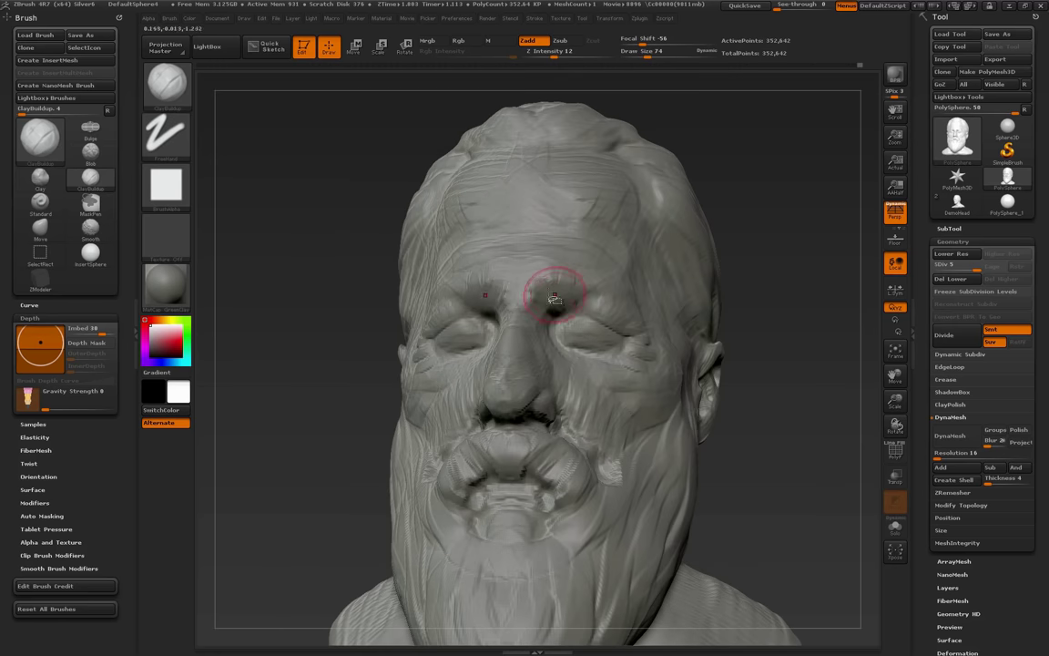
left_click_drag(734, 285, 836, 348)
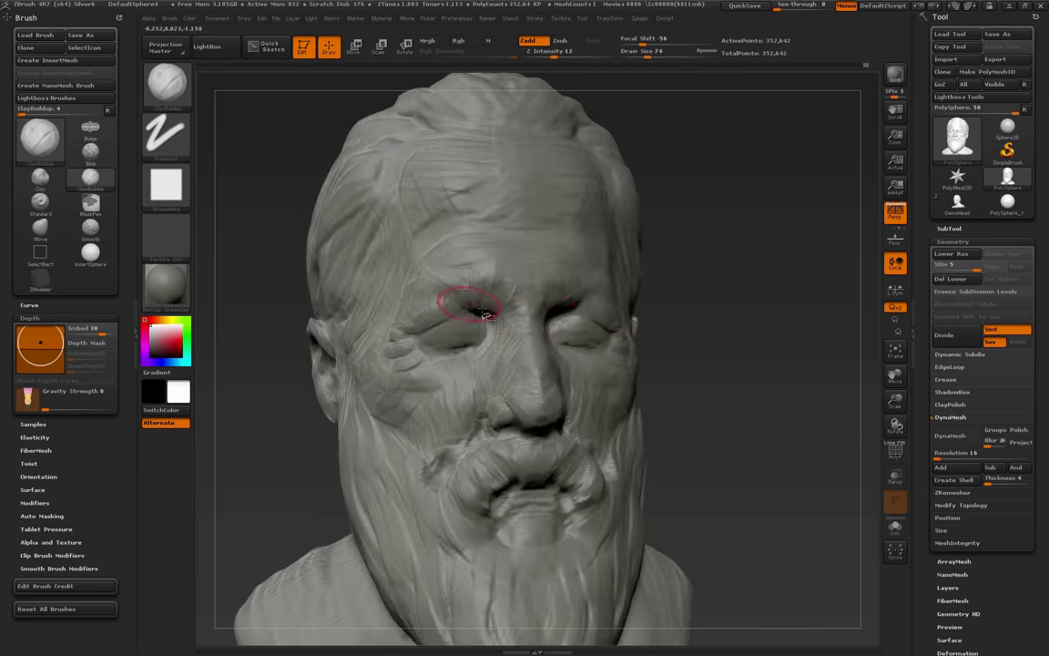
mouse_move(488, 304)
left_mouse_down()
mouse_move(505, 279)
mouse_move(488, 306)
mouse_move(496, 311)
left_mouse_up()
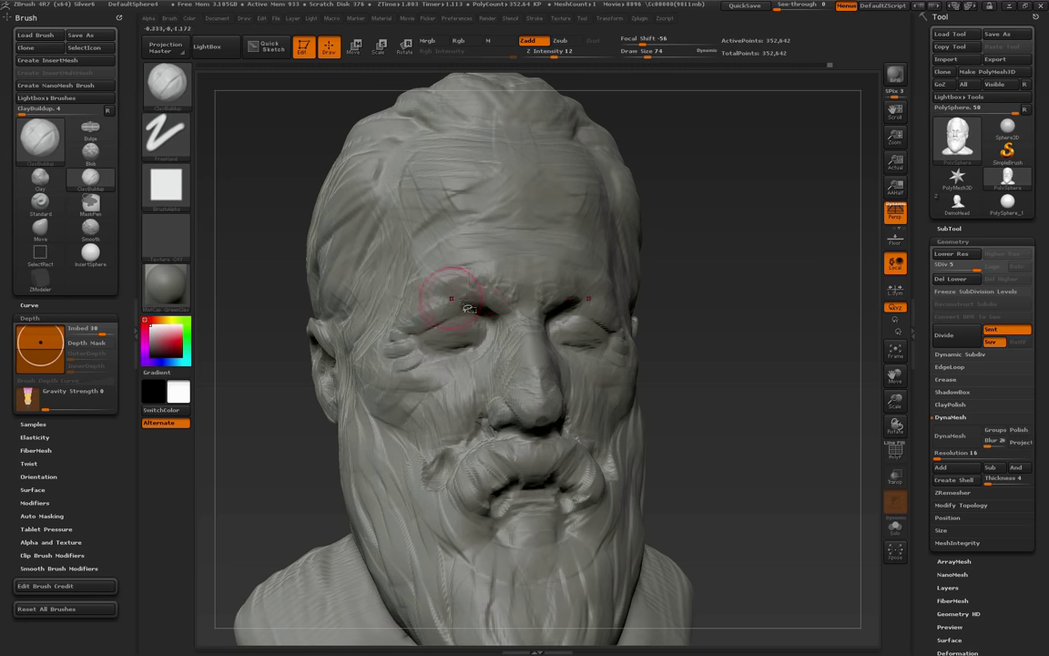
left_click_drag(460, 296, 466, 270)
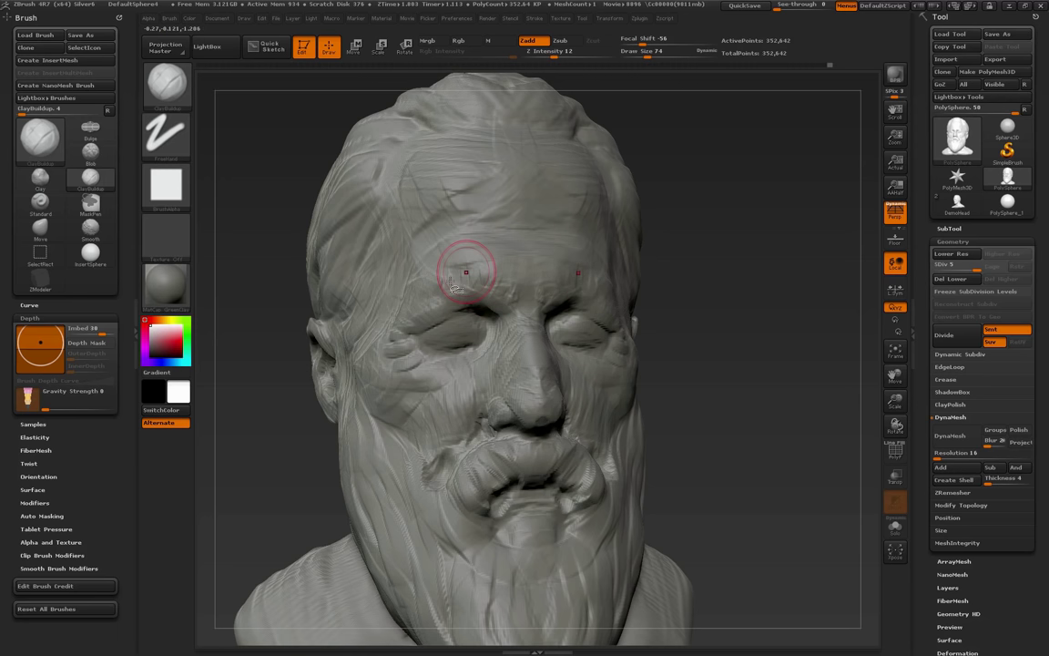
Enlarge the ClayBuildup brush slightly and sculpt from the inner brow up the middle of the forehead
left_click_drag(667, 304, 635, 300)
key("]")
mouse_move(753, 293)
left_mouse_down("alt")
mouse_move(753, 275)
mouse_move(824, 297)
mouse_move(820, 335)
mouse_move(806, 338)
left_mouse_up("alt")
mouse_move(520, 287)
left_mouse_down()
mouse_move(521, 267)
mouse_move(558, 272)
mouse_move(557, 250)
mouse_move(576, 250)
mouse_move(571, 237)
mouse_move(503, 218)
mouse_move(471, 183)
mouse_move(562, 205)
left_mouse_up()
Enlarge ClayBuildup to draw size 169 and build up the broad planes of the forehead with crosswise strokes
key("bracketright")
key("bracketright")
key("bracketright")
key("bracketright")
key("bracketright")
key("bracketright")
key("bracketright")
key("bracketright")
mouse_move(496, 187)
left_mouse_down()
mouse_move(590, 173)
mouse_move(611, 181)
mouse_move(593, 187)
mouse_move(586, 212)
left_mouse_up()
mouse_move(515, 214)
left_mouse_down()
mouse_move(564, 211)
mouse_move(553, 215)
left_mouse_up()
mouse_move(795, 276)
left_mouse_down("alt")
mouse_move(735, 228)
mouse_move(790, 268)
mouse_move(813, 325)
mouse_move(843, 353)
left_mouse_up("alt")
left_click_drag(575, 184, 515, 188)
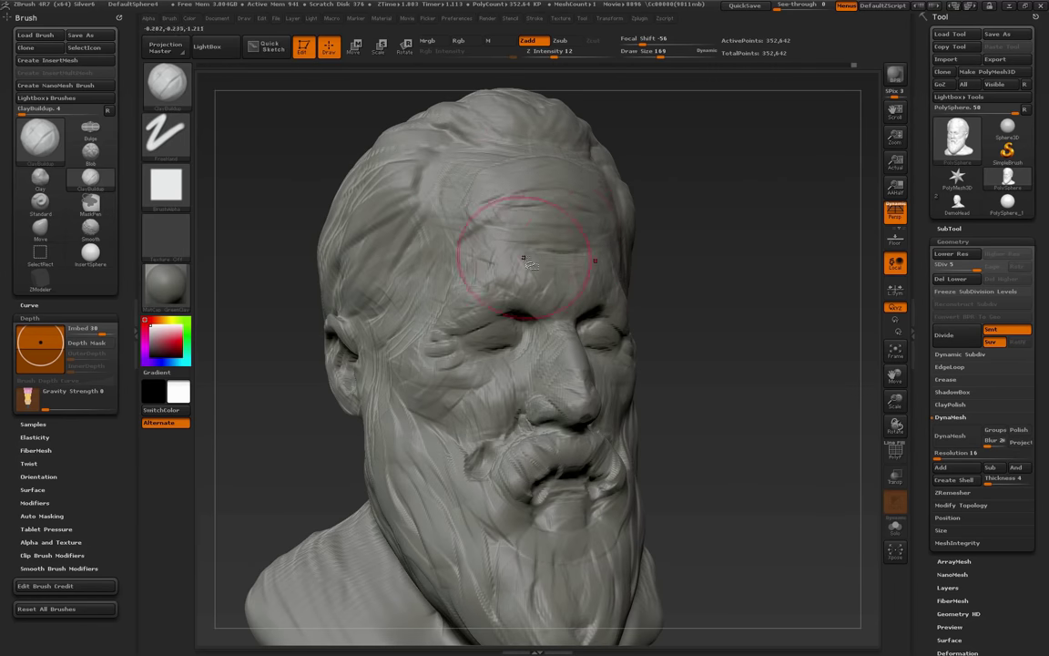
Reduce ClayBuildup to draw size 92 and refine the brow and the outer side of the eyes
key("s")
mouse_move(536, 293)
left_mouse_down()
mouse_move(519, 266)
mouse_move(526, 278)
left_mouse_up()
key("s")
left_click_drag(537, 282, 524, 282)
mouse_move(703, 307)
left_mouse_down()
mouse_move(779, 333)
mouse_move(712, 286)
mouse_move(708, 311)
mouse_move(815, 367)
mouse_move(778, 348)
mouse_move(759, 284)
left_mouse_up()
key("s")
left_click_drag(603, 307, 615, 306)
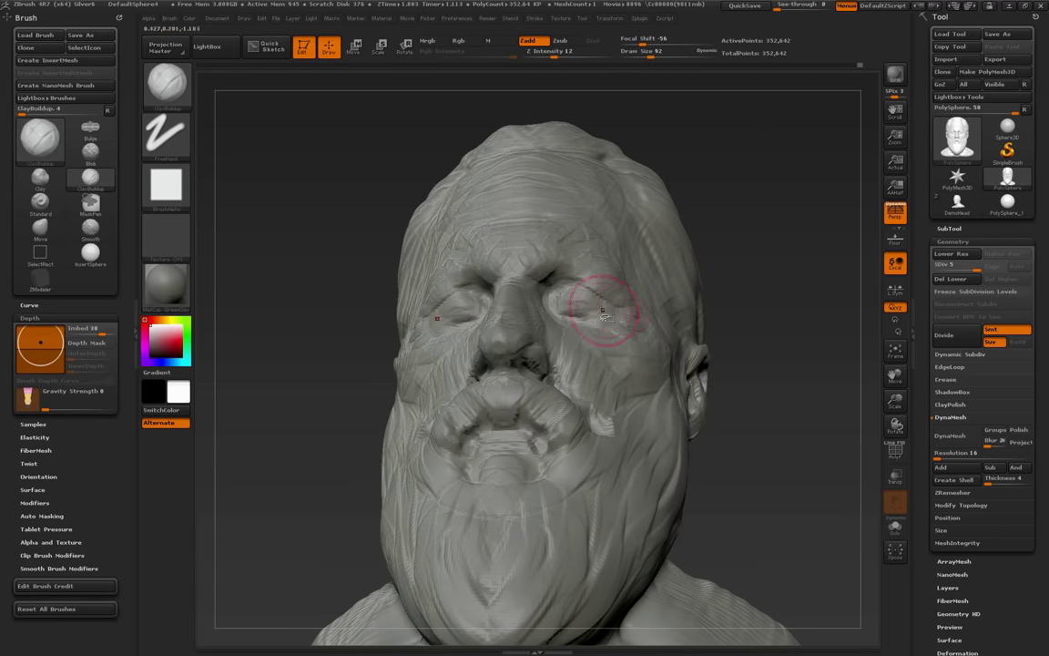
mouse_move(466, 320)
left_mouse_down()
mouse_move(452, 326)
mouse_move(419, 309)
mouse_move(447, 331)
left_mouse_up()
Set ClayBuildup to draw size 71 and model the temples and cheekbones beside the eyes
key("s")
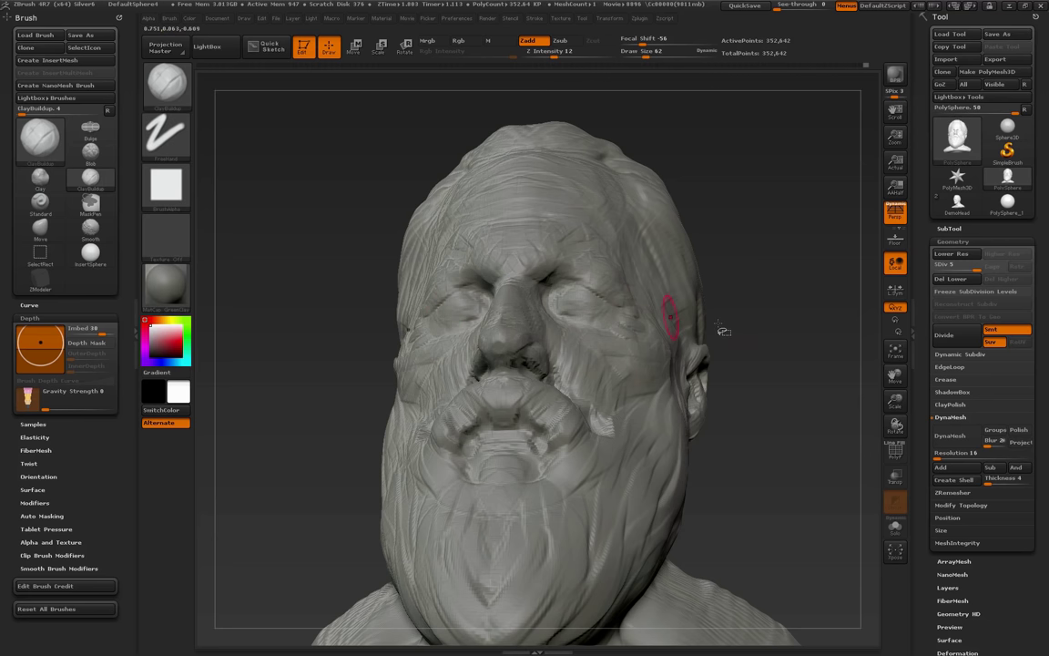
left_click_drag(766, 361, 754, 390)
left_click_drag(711, 335, 740, 367)
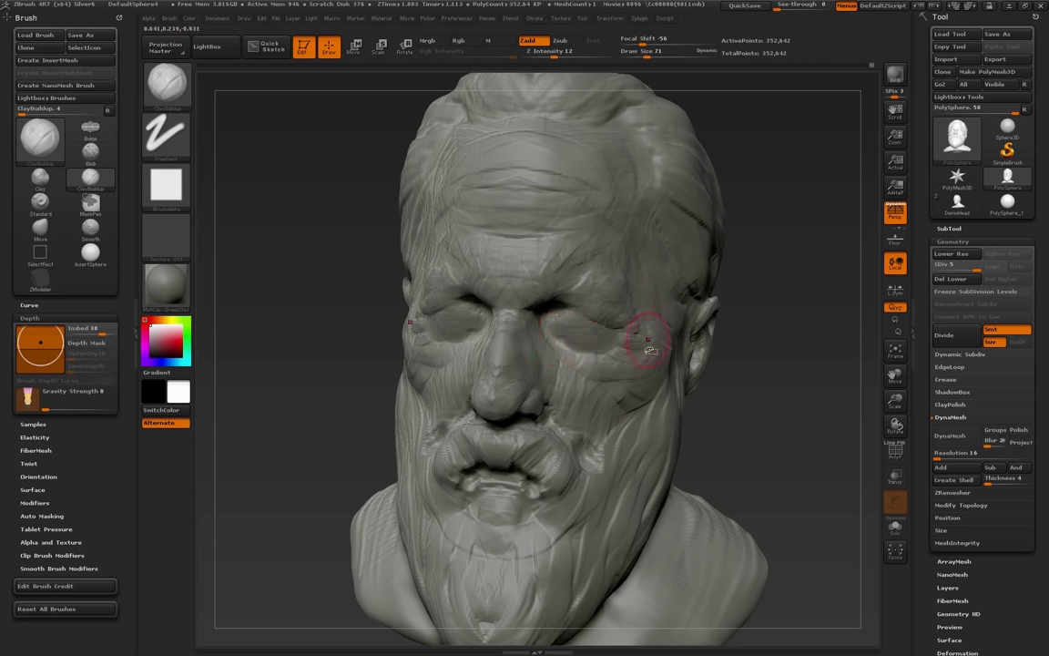
mouse_move(336, 320)
left_mouse_down()
mouse_move(363, 374)
mouse_move(379, 364)
left_mouse_up()
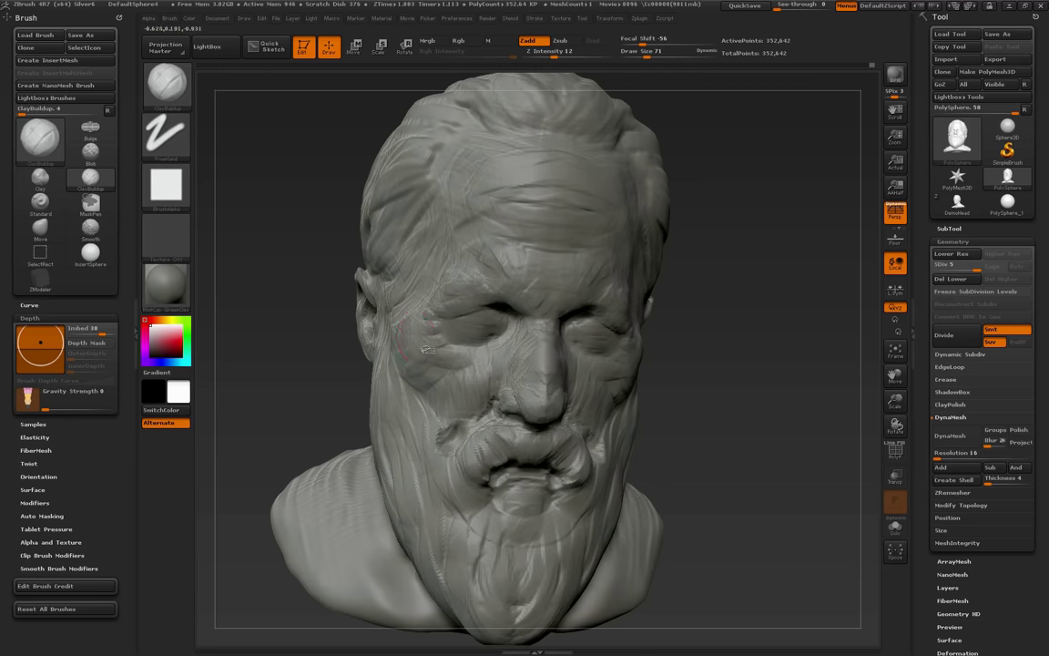
key("s")
left_click_drag(405, 305, 412, 306)
left_click_drag(669, 343, 729, 353)
key("s")
left_click_drag(395, 337, 402, 339)
left_click_drag(694, 366, 708, 293)
Switch to the Move brush at draw size 233 and adjust the side of the head near the temple and ear
key("b")
key("m")
key("v")
key("s")
mouse_move(361, 334)
left_mouse_down()
mouse_move(375, 333)
mouse_move(349, 321)
left_mouse_up()
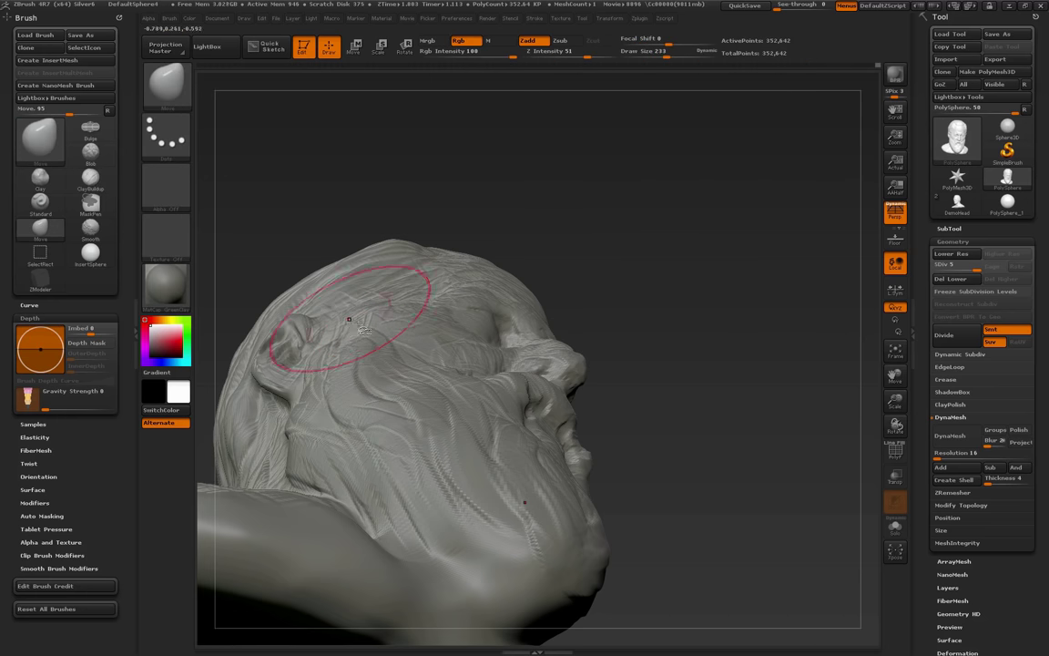
key("ctrl+shift")
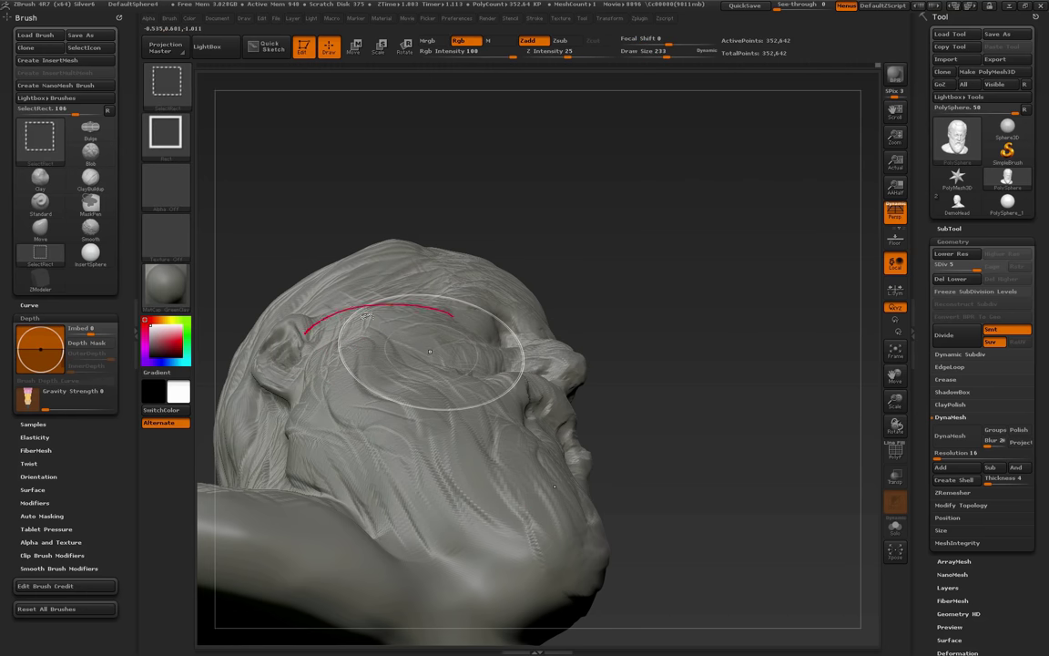
mouse_move(650, 335)
left_mouse_down()
mouse_move(677, 392)
mouse_move(714, 427)
mouse_move(701, 426)
mouse_move(678, 337)
mouse_move(665, 326)
left_mouse_up()
key("f")
Set the Move brush to draw size 169 and push in the sides and lower end of the beard
mouse_move(735, 367)
left_mouse_down()
mouse_move(749, 394)
mouse_move(731, 413)
left_mouse_up()
key("s")
left_click_drag(663, 410, 680, 420)
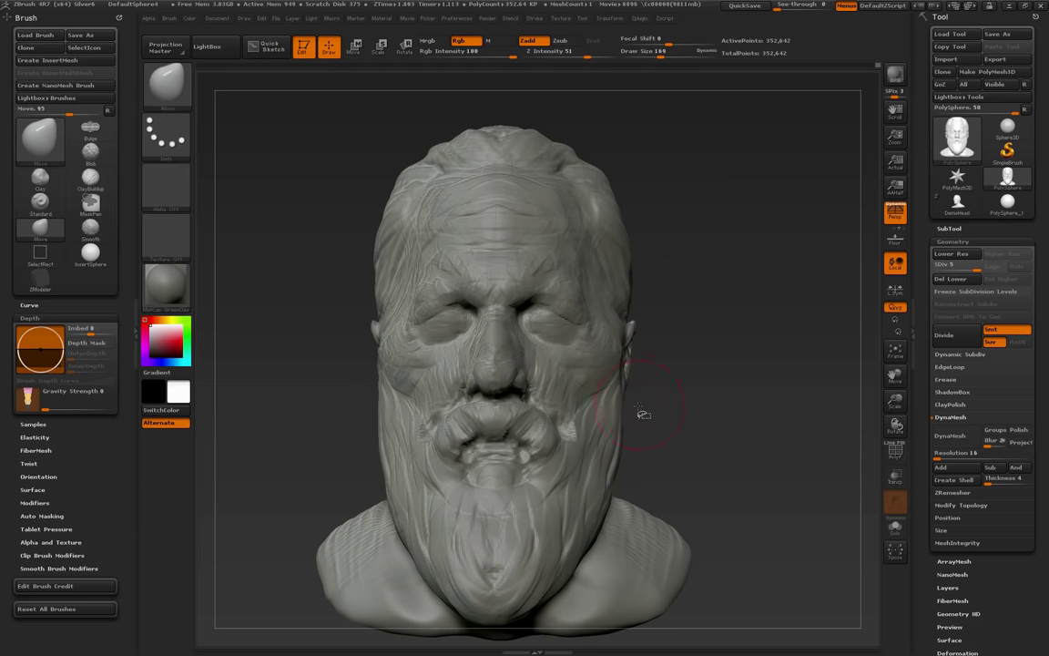
left_click_drag(620, 401, 616, 399)
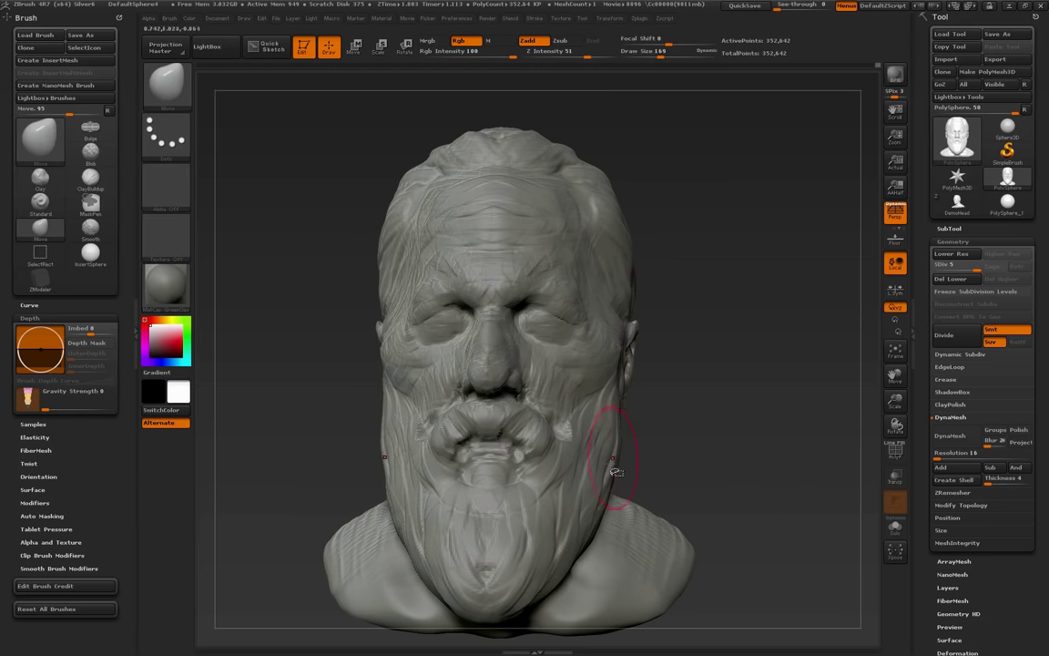
left_click_drag(578, 550, 566, 543)
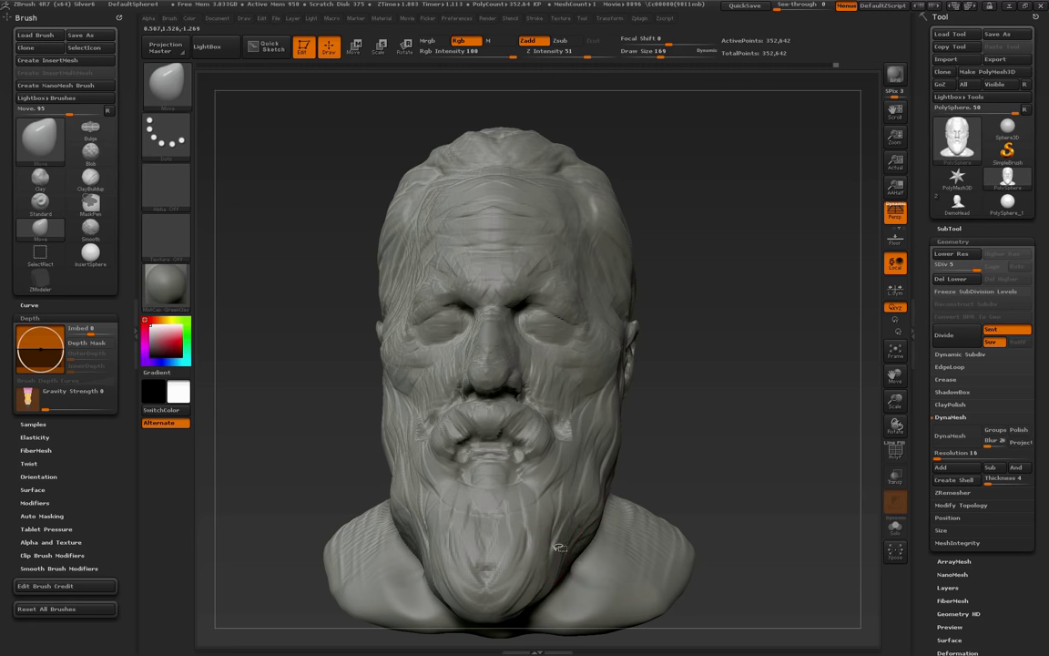
left_click_drag(528, 592, 516, 596)
mouse_move(681, 497)
left_mouse_down("alt")
mouse_move(667, 479)
mouse_move(725, 489)
mouse_move(739, 417)
mouse_move(716, 414)
mouse_move(698, 376)
mouse_move(714, 407)
left_mouse_up("alt")
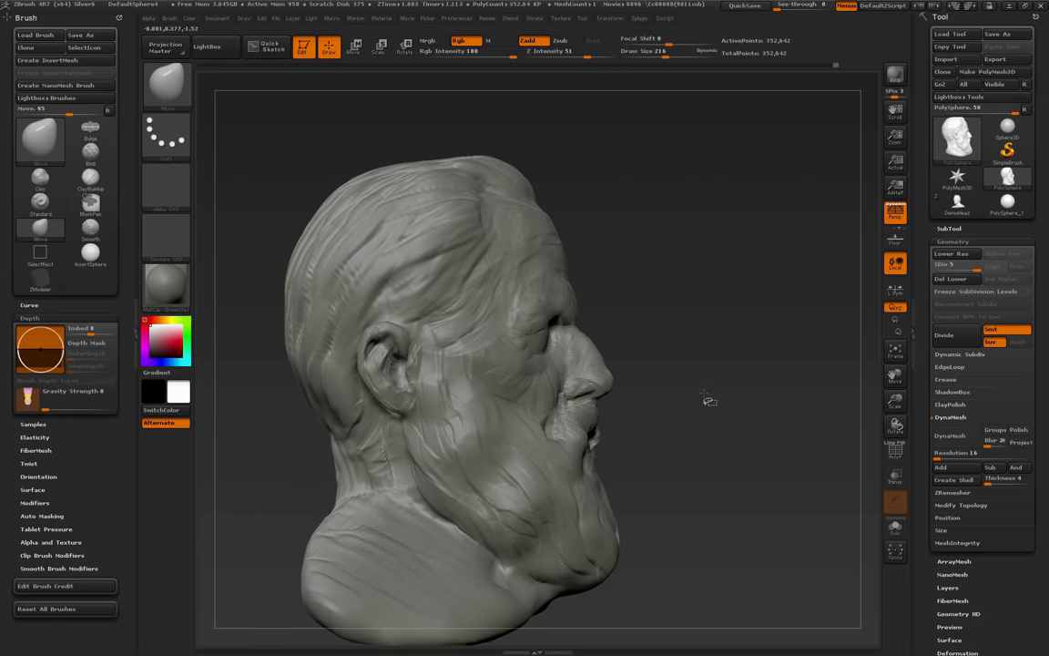
Switch to ClayBuildup at draw size 13 and detail the inner corners of the eyes
mouse_move(656, 331)
left_mouse_down()
mouse_move(669, 309)
mouse_move(686, 309)
mouse_move(738, 393)
mouse_move(782, 426)
mouse_move(778, 358)
mouse_move(774, 435)
left_mouse_up()
key("s")
mouse_move(700, 381)
left_mouse_down()
mouse_move(683, 381)
mouse_move(728, 385)
mouse_move(737, 356)
mouse_move(751, 353)
left_mouse_up()
key("b")
key("c")
key("b")
key("s")
mouse_move(453, 240)
left_mouse_down()
mouse_move(436, 209)
mouse_move(448, 223)
left_mouse_up()
key("s")
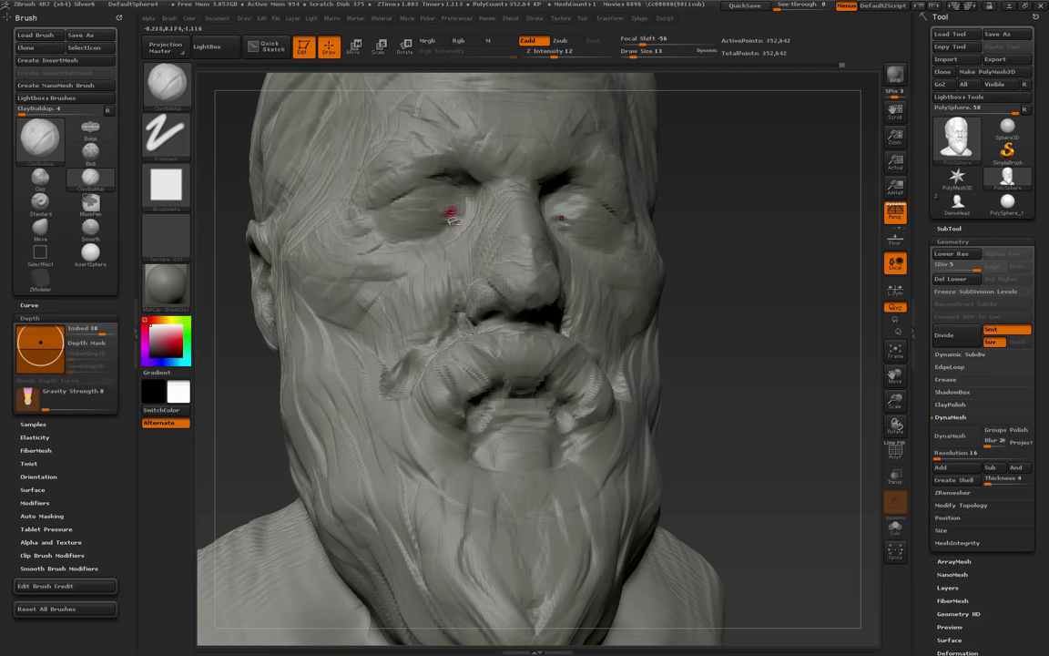
Switch to the Move brush at draw size 251 and reshape the side of the face beside the beard
mouse_move(763, 289)
left_mouse_down("alt")
mouse_move(723, 312)
mouse_move(706, 288)
mouse_move(719, 394)
left_mouse_up("alt")
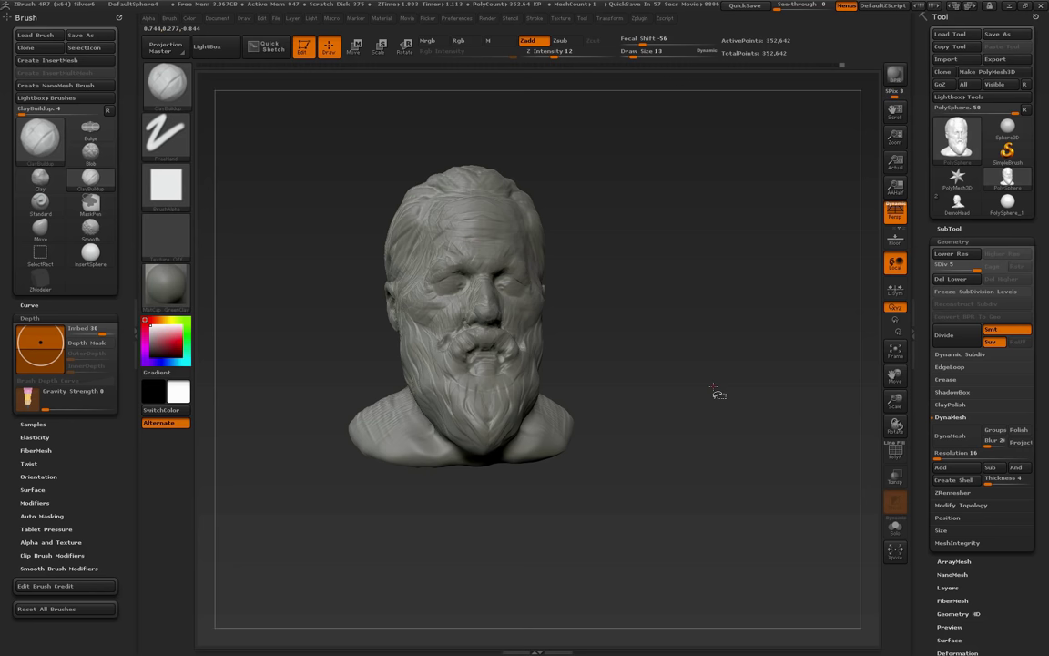
mouse_move(714, 388)
left_mouse_down()
mouse_move(704, 388)
mouse_move(702, 357)
mouse_move(754, 391)
mouse_move(727, 331)
mouse_move(714, 350)
mouse_move(721, 370)
mouse_move(742, 307)
mouse_move(761, 385)
mouse_move(747, 391)
mouse_move(763, 421)
mouse_move(733, 410)
mouse_move(763, 406)
mouse_move(695, 415)
mouse_move(728, 425)
mouse_move(669, 435)
mouse_move(718, 433)
left_mouse_up()
key("s")
key("b")
key("m")
key("v")
left_click_drag(654, 445, 642, 444)
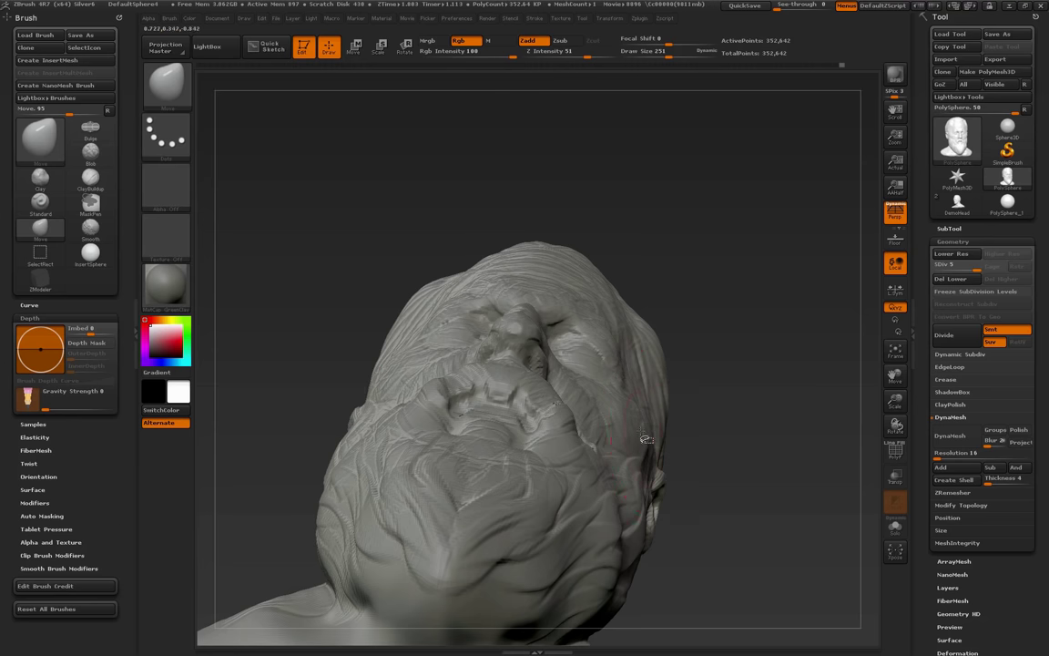
left_click_drag(709, 455, 660, 462)
Reduce the Move brush to draw size 174, then 136, and adjust the side of the head around the ear
key("s")
left_click_drag(659, 462, 664, 463)
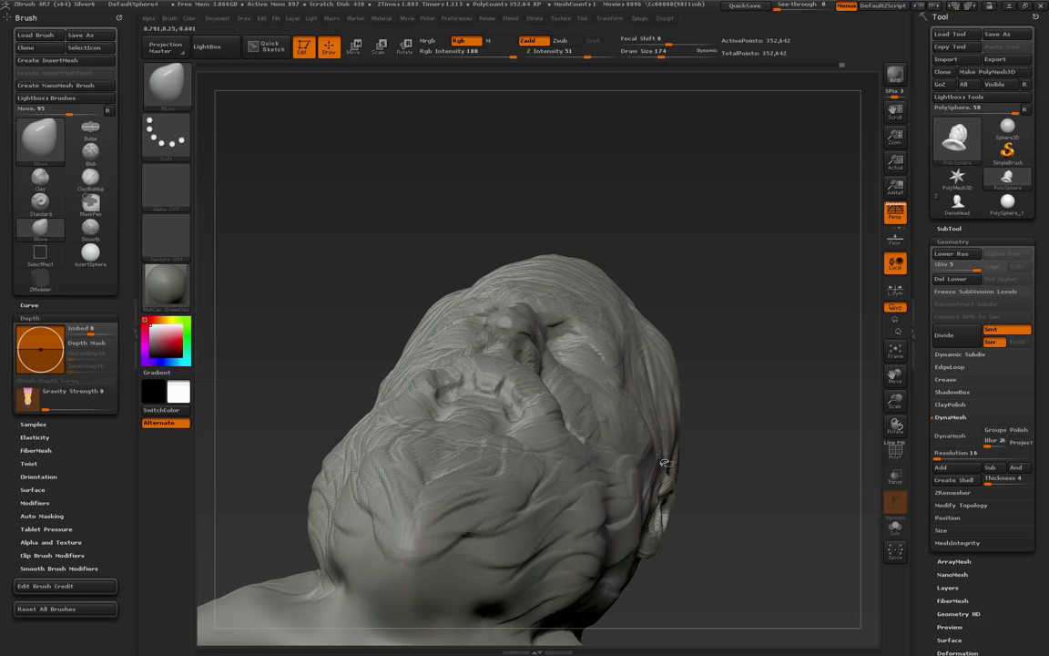
mouse_move(688, 409)
left_mouse_down()
mouse_move(742, 426)
mouse_move(639, 416)
mouse_move(645, 403)
left_mouse_up()
mouse_move(767, 410)
left_mouse_down("shift")
mouse_move(773, 431)
mouse_move(734, 417)
mouse_move(728, 438)
mouse_move(697, 428)
left_mouse_up("shift")
key("s")
left_click_drag(594, 419, 590, 419)
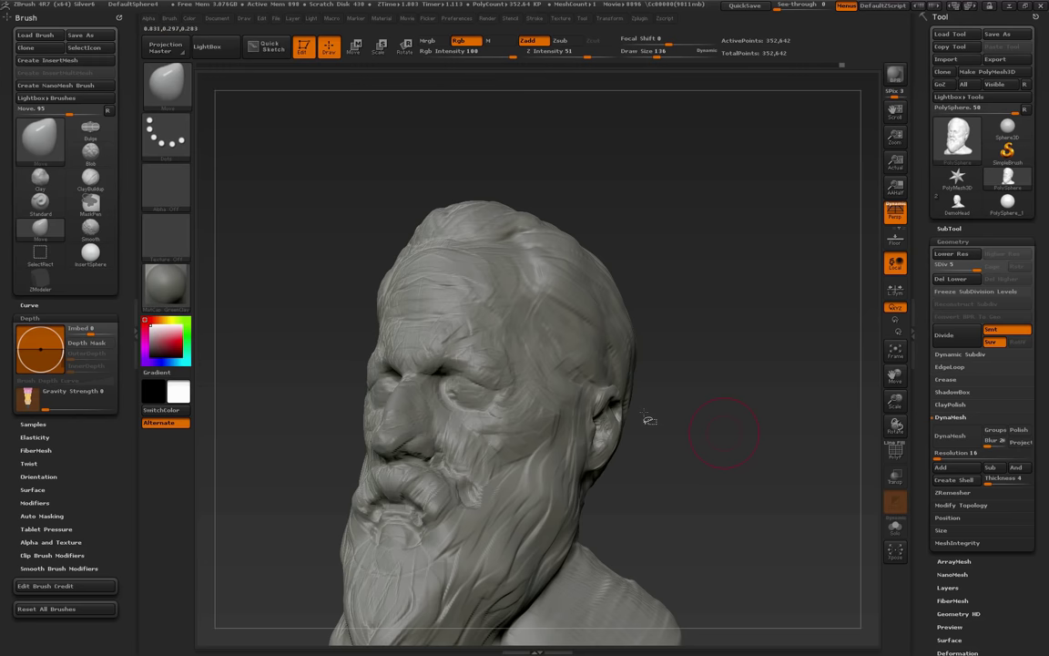
Switch to ClayBuildup with a smaller brush and sculpt the temple, cheekbone and cheek in front of the ear
left_click(92, 180)
mouse_move(801, 401)
left_mouse_down()
mouse_move(763, 418)
mouse_move(780, 437)
left_mouse_up()
key("s")
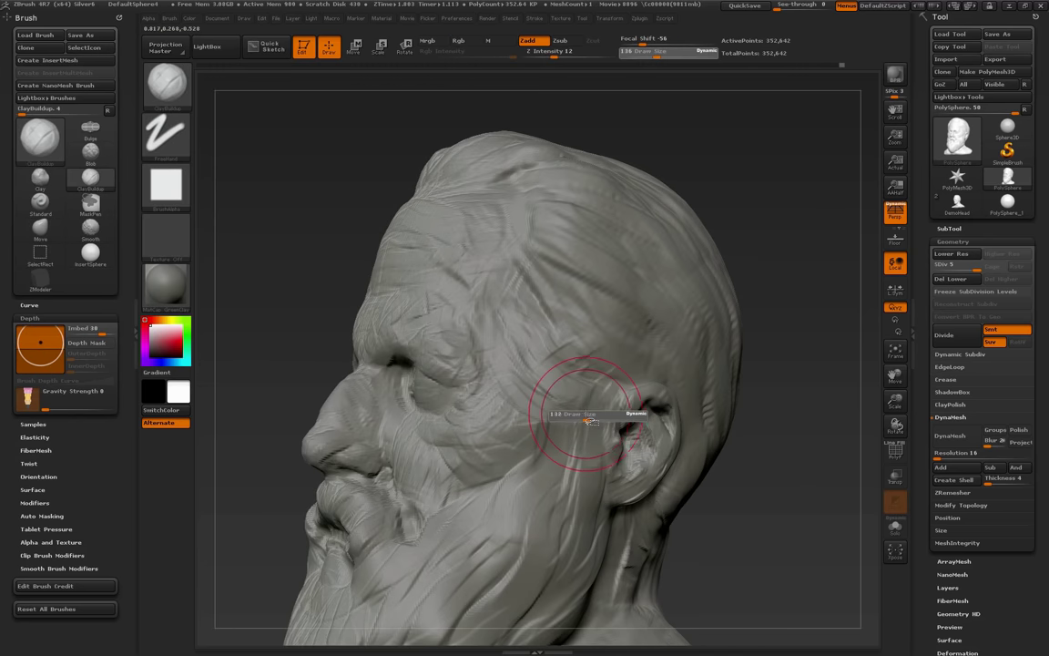
key("s")
mouse_move(541, 365)
left_mouse_down()
mouse_move(546, 392)
mouse_move(538, 377)
mouse_move(565, 358)
left_mouse_up()
mouse_move(618, 394)
left_mouse_down()
mouse_move(588, 344)
mouse_move(581, 403)
mouse_move(547, 403)
left_mouse_up()
left_click_drag(565, 447, 538, 458)
mouse_move(530, 388)
left_mouse_down()
mouse_move(508, 437)
mouse_move(498, 446)
mouse_move(487, 437)
left_mouse_up()
mouse_move(727, 506)
left_mouse_down()
mouse_move(807, 501)
mouse_move(728, 475)
left_mouse_up()
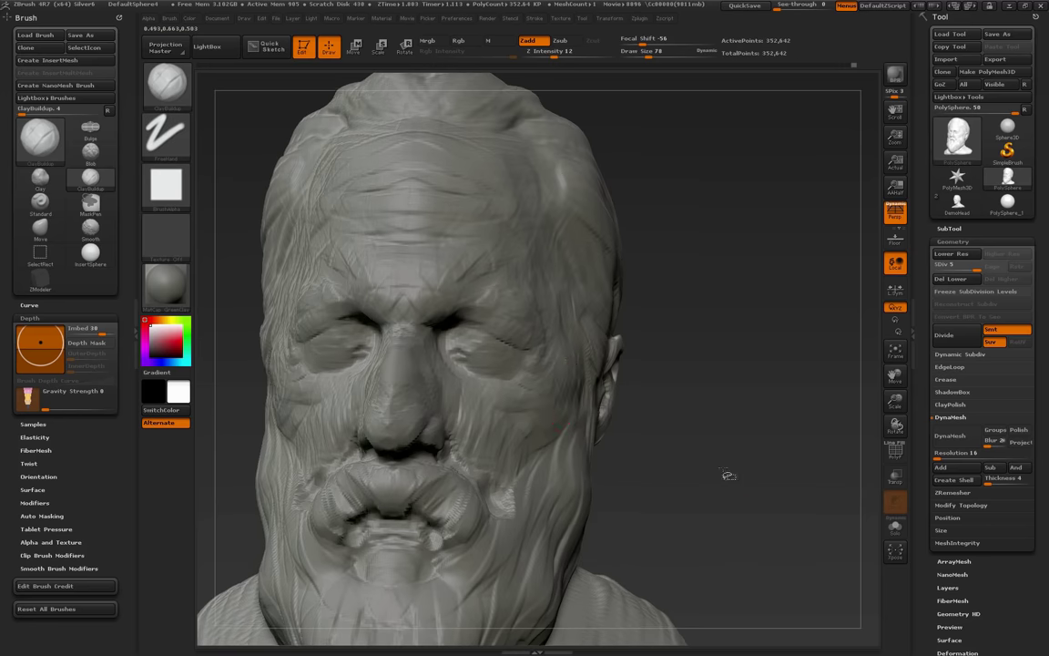
left_click_drag(626, 425, 594, 370)
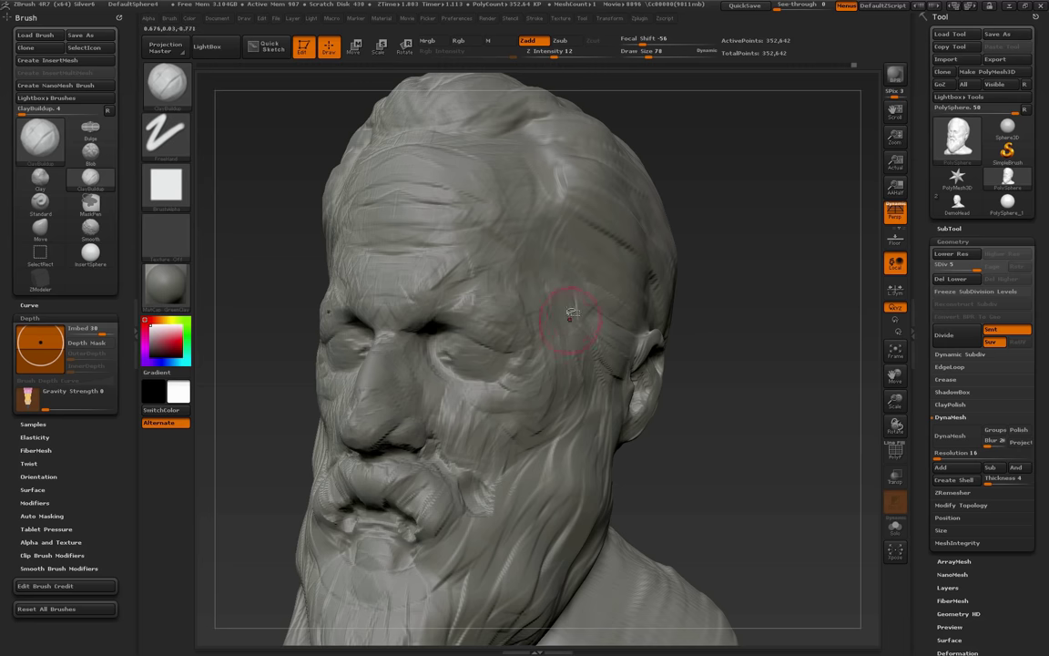
Enlarge ClayBuildup to draw size 119 and stroke from the temple up into the side hair
left_click_drag(724, 321, 654, 315)
key("s")
mouse_move(558, 288)
left_mouse_down()
mouse_move(567, 288)
mouse_move(574, 234)
mouse_move(628, 282)
mouse_move(539, 229)
mouse_move(528, 186)
mouse_move(554, 197)
left_mouse_up()
mouse_move(790, 334)
left_mouse_down()
mouse_move(746, 342)
mouse_move(791, 342)
left_mouse_up()
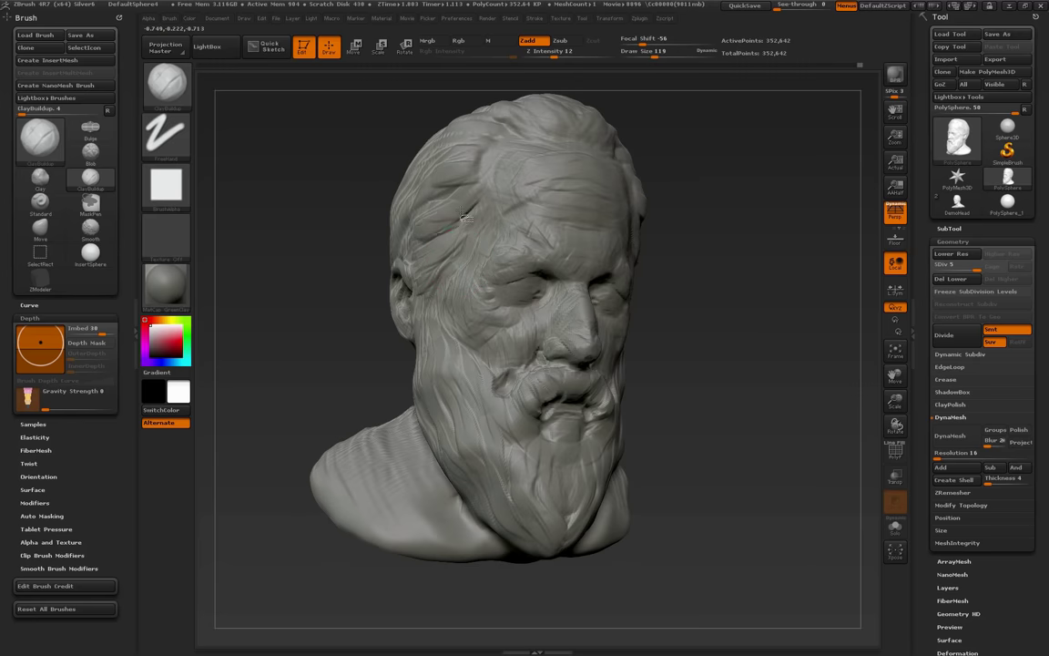
Switch to the Slash3 brush at draw size 29 and carve creases along the eyelids, outer eye corners and brows
left_click_drag(642, 260, 764, 340)
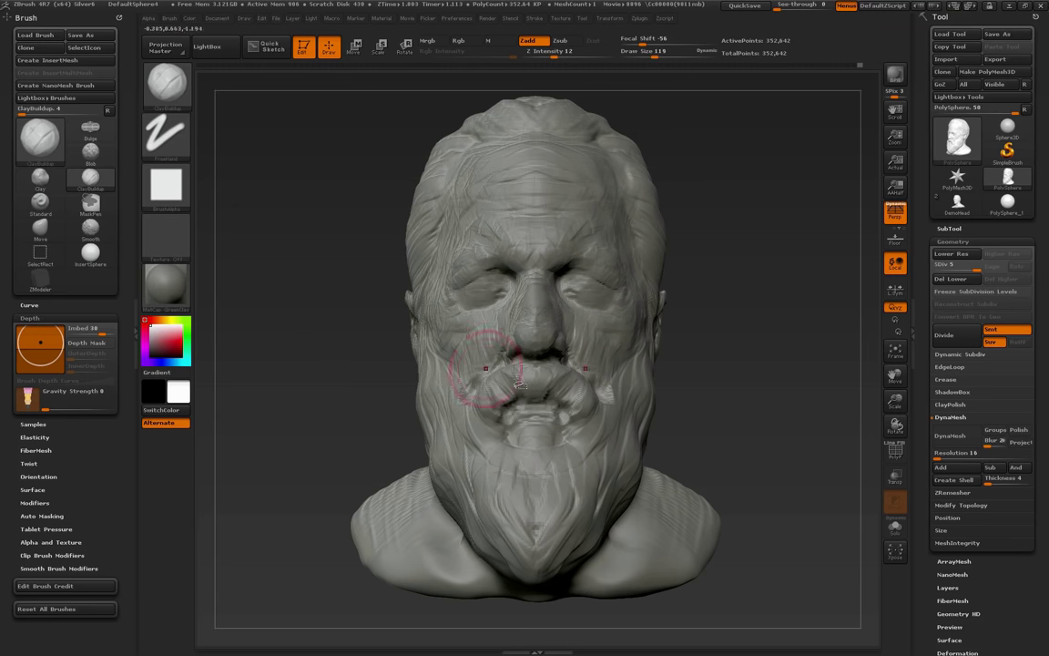
left_click_drag(730, 387, 706, 374)
left_click(40, 201)
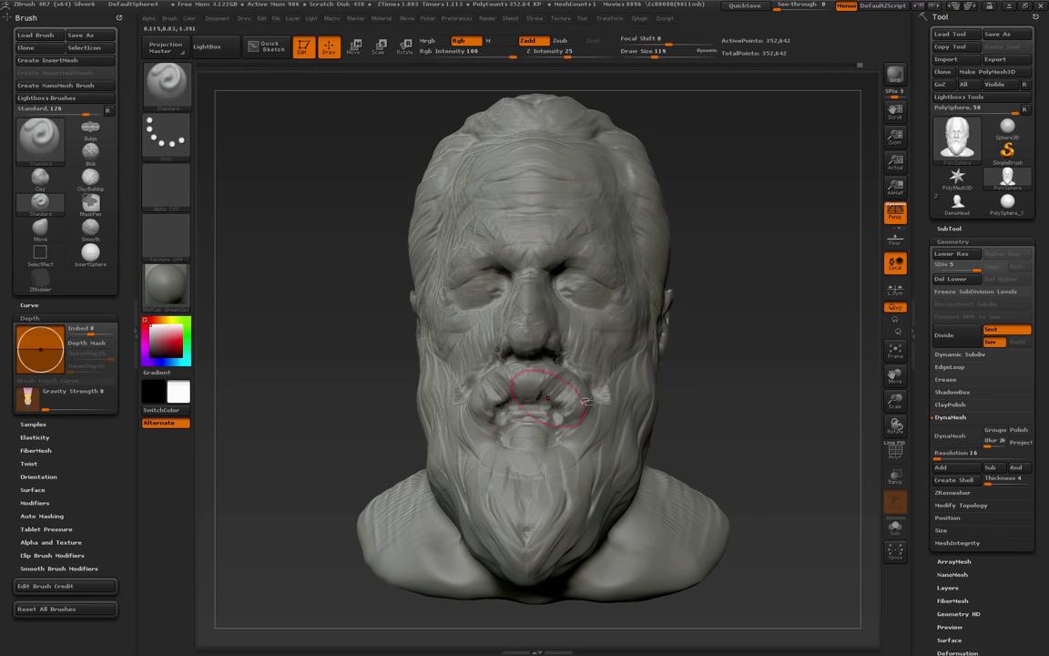
key("b")
key("s")
key("l")
key("s")
left_click(658, 403)
mouse_move(751, 396)
left_mouse_down("alt")
mouse_move(866, 415)
mouse_move(836, 406)
left_mouse_up("alt")
key("s")
mouse_move(635, 291)
left_mouse_down()
mouse_move(615, 289)
mouse_move(671, 298)
left_mouse_up()
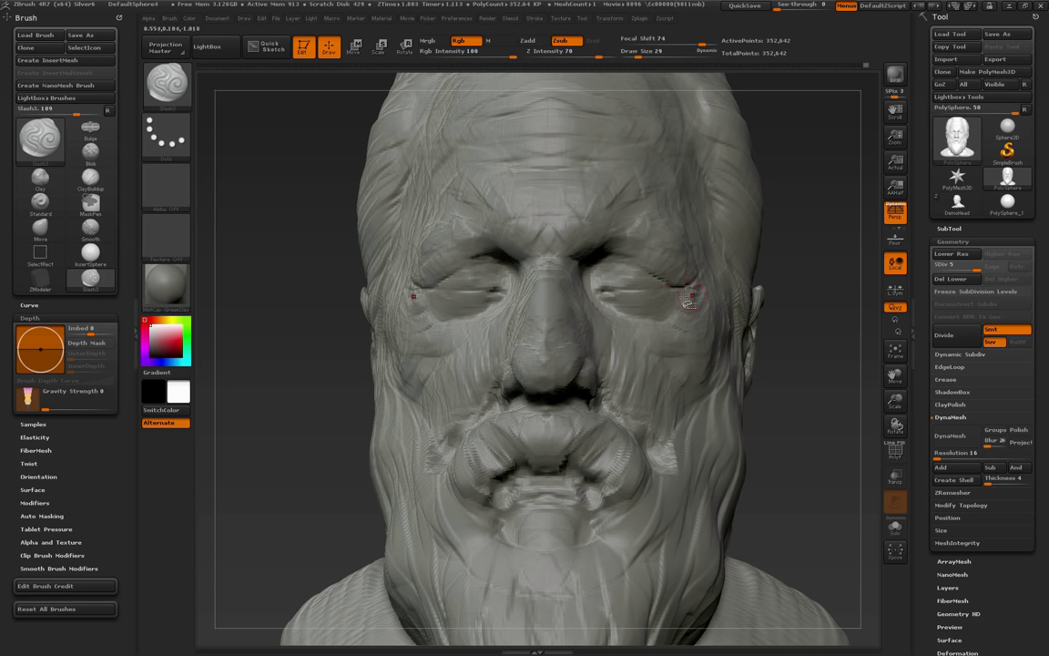
left_click_drag(616, 297, 673, 298)
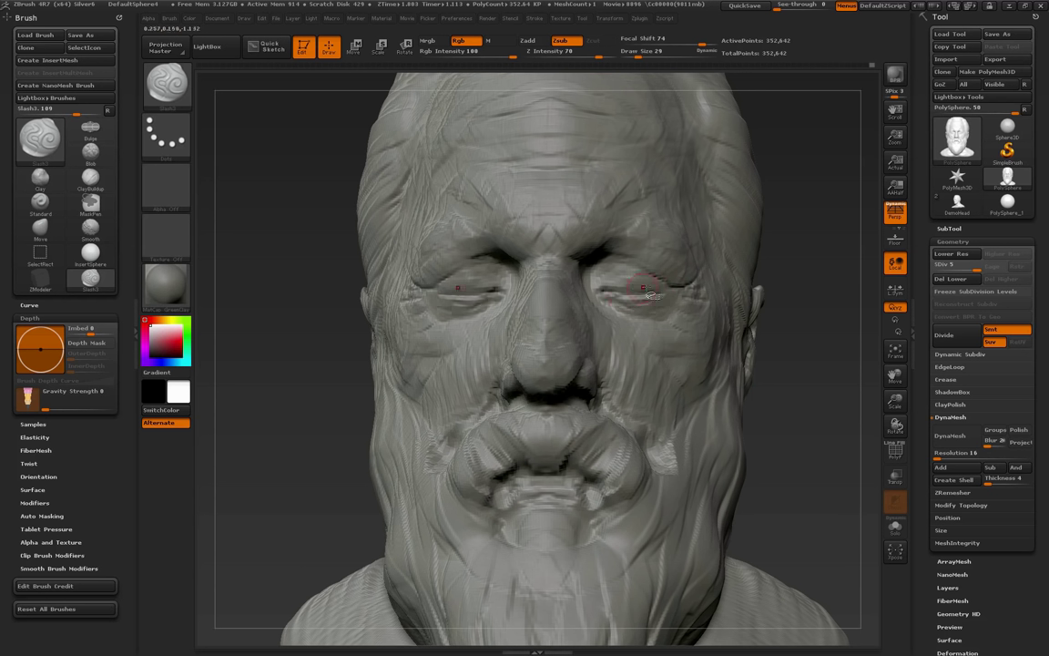
mouse_move(597, 271)
left_mouse_down()
mouse_move(632, 266)
mouse_move(679, 286)
left_mouse_up()
mouse_move(596, 238)
left_mouse_down()
mouse_move(679, 236)
mouse_move(682, 245)
left_mouse_up()
Cut the nostrils under the nose and the line between the lips with the Slash3 brush
mouse_move(822, 331)
left_mouse_down("alt")
mouse_move(731, 250)
mouse_move(791, 302)
mouse_move(847, 383)
left_mouse_up("alt")
left_click_drag(847, 382, 847, 342)
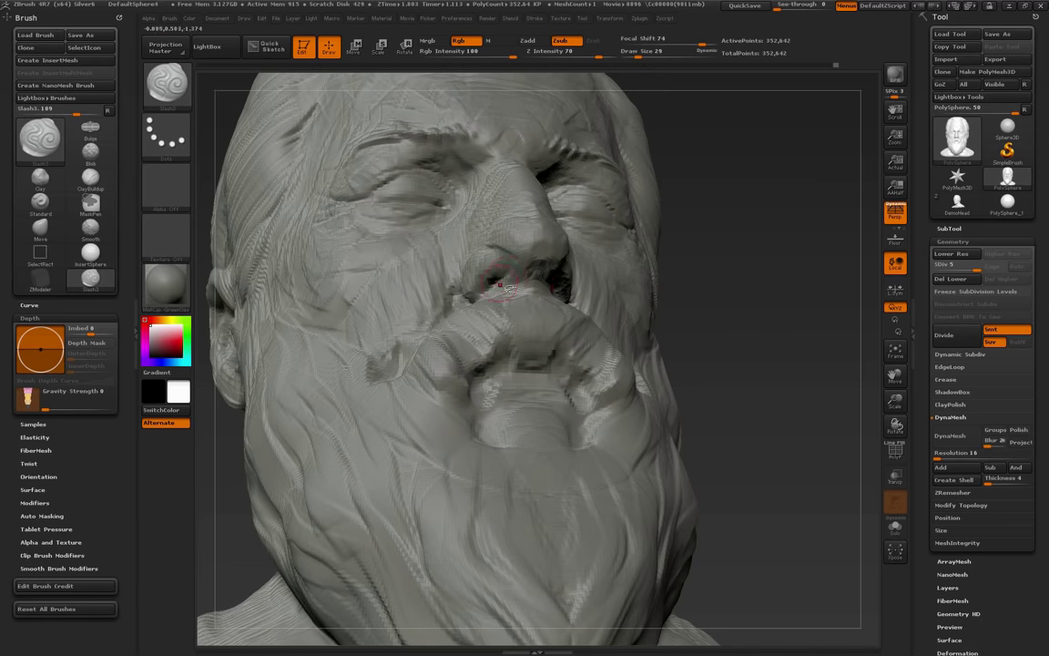
mouse_move(1008, 184)
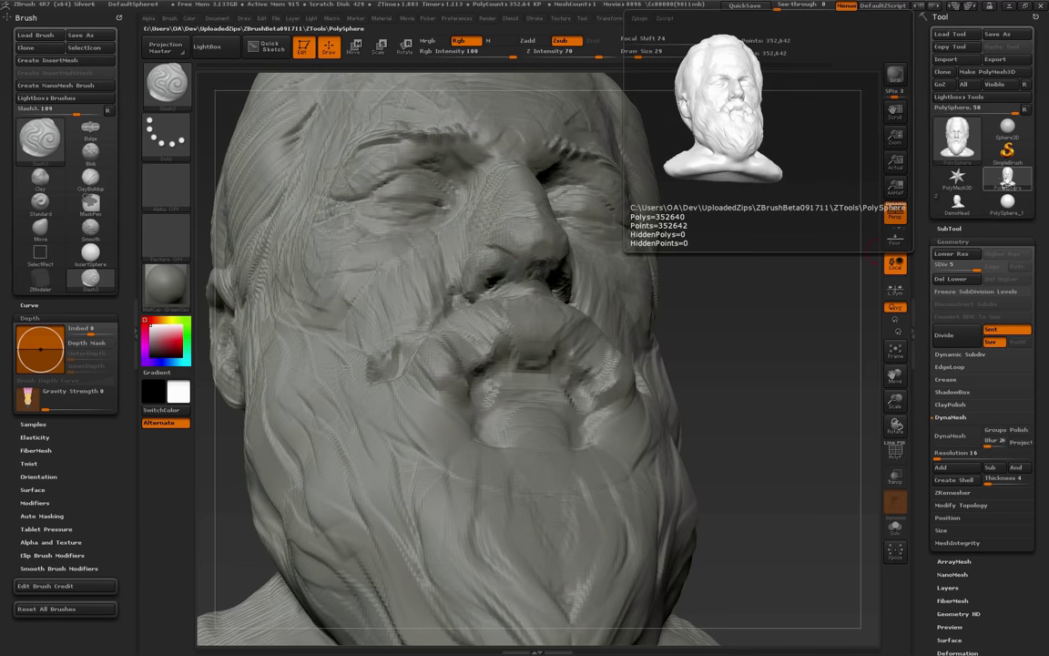
left_click_drag(761, 325, 772, 326)
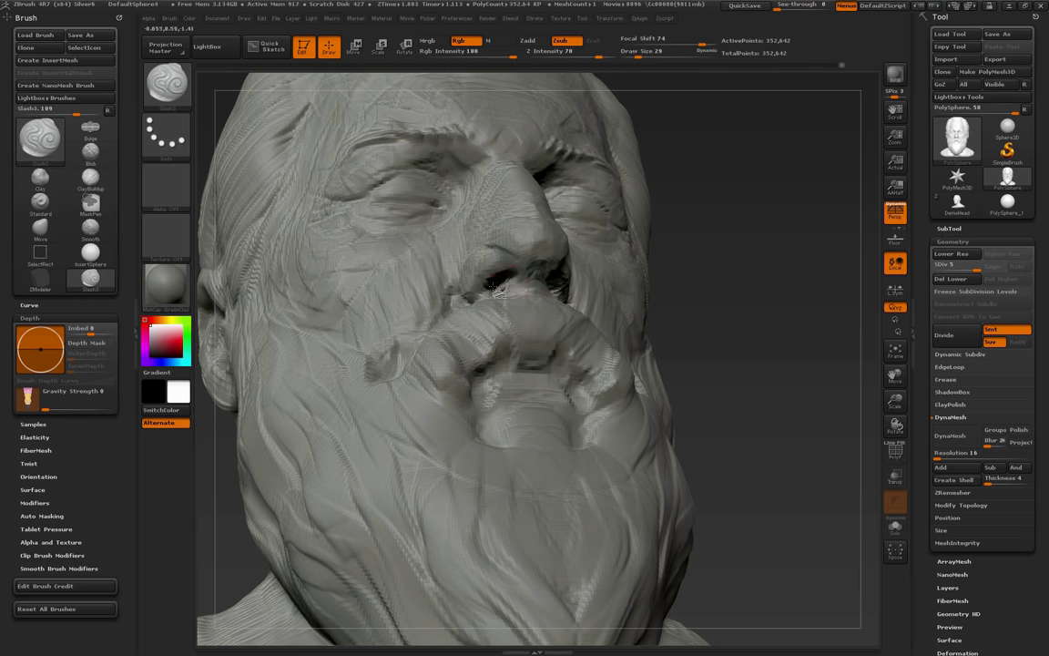
left_click_drag(746, 366, 699, 366)
mouse_move(583, 380)
left_mouse_down()
mouse_move(559, 370)
mouse_move(574, 363)
mouse_move(515, 362)
mouse_move(487, 375)
mouse_move(478, 350)
mouse_move(497, 357)
left_mouse_up()
Carve grooves through the mustache and around the corners of the mouth with the Slash3 brush
mouse_move(781, 362)
left_mouse_down("alt")
mouse_move(714, 334)
mouse_move(728, 361)
mouse_move(775, 363)
mouse_move(791, 381)
left_mouse_up("alt")
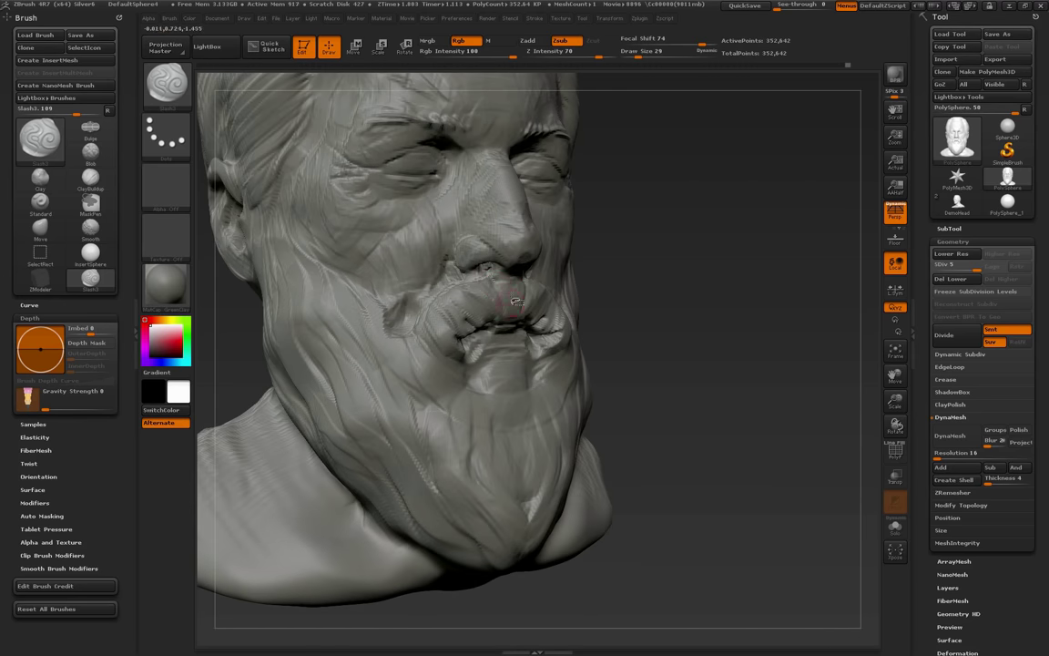
left_click_drag(418, 321, 462, 372)
left_click_drag(656, 380, 549, 384)
left_click_drag(484, 340, 486, 359)
left_click_drag(698, 357, 721, 304)
left_click_drag(802, 312, 706, 364, "alt")
mouse_move(510, 305)
left_mouse_down()
mouse_move(497, 293)
mouse_move(517, 295)
mouse_move(534, 317)
left_mouse_up()
Switch to ClayBuildup, stroke the cheek beside the mustache, and enlarge the brush to draw size 48
left_click(88, 177)
left_click_drag(305, 284, 382, 314)
key("bracketright")
key("bracketright")
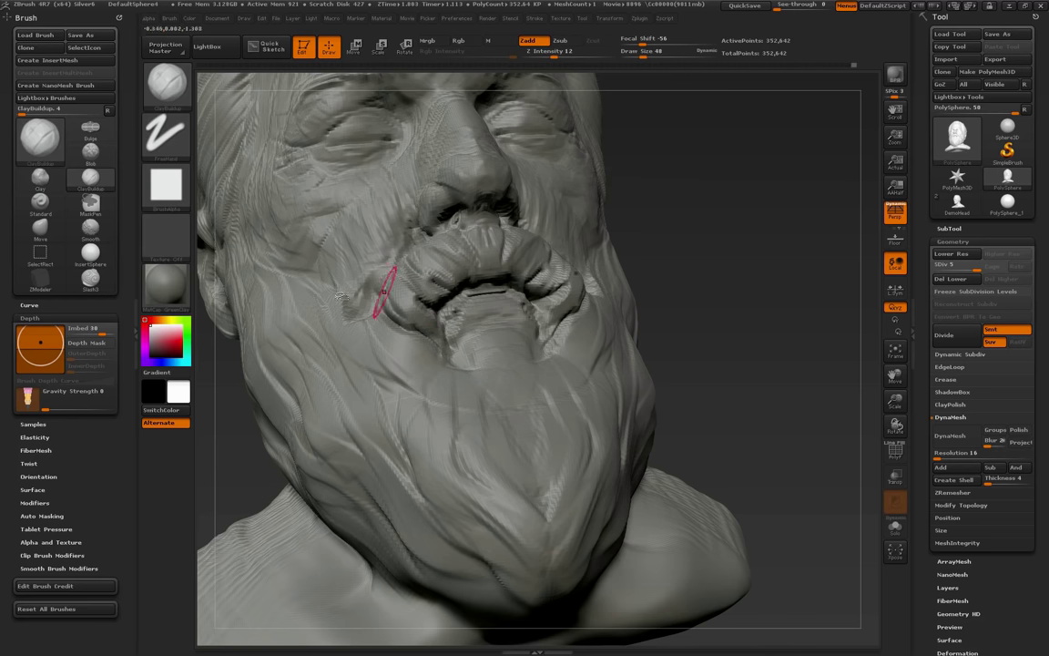
Build up the beard tuft beneath the lower lip using the ClayBuildup brush at Z Intensity 12
left_click(90, 278)
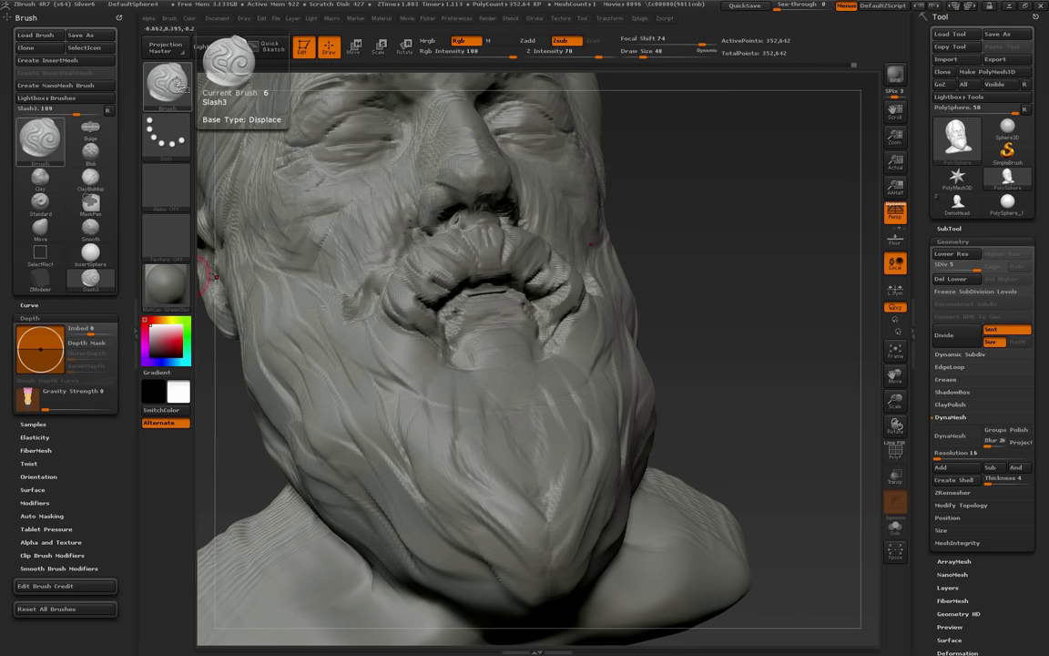
left_click(90, 177)
right_click_drag(594, 306, 625, 308)
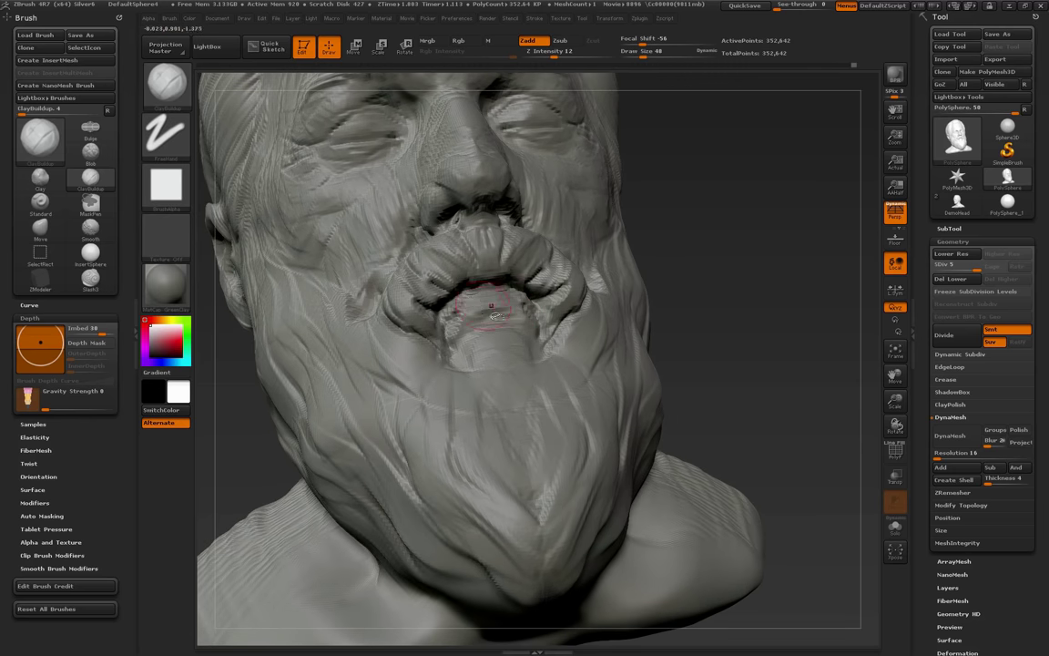
mouse_move(466, 341)
left_mouse_down()
mouse_move(526, 317)
mouse_move(483, 330)
mouse_move(526, 350)
mouse_move(467, 330)
mouse_move(508, 338)
left_mouse_up()
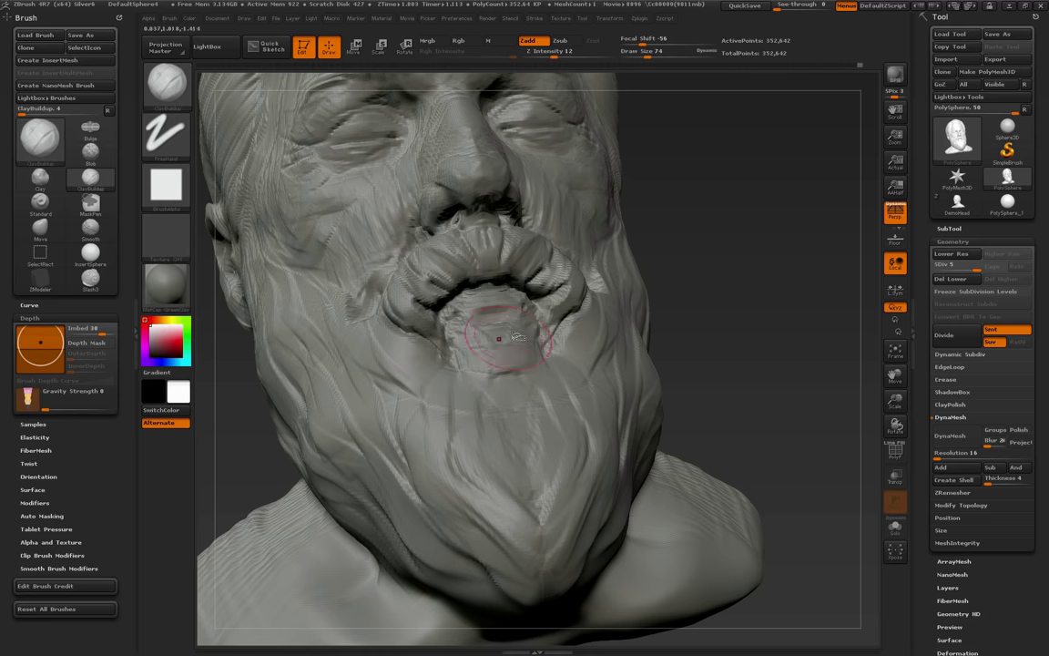
left_click_drag(739, 320, 709, 356)
mouse_move(502, 330)
left_mouse_down()
mouse_move(483, 330)
mouse_move(508, 381)
mouse_move(485, 375)
left_mouse_up()
Enlarge the brush and lay a clay stroke down the middle of the front beard
key("bracketright")
key("bracketright")
key("bracketright")
key("bracketright")
key("bracketright")
mouse_move(512, 424)
left_mouse_down()
mouse_move(525, 391)
mouse_move(480, 481)
left_mouse_up()
Switch to the Slash3 brush and set its draw size to 56
left_click_drag(325, 490, 308, 401, "alt")
left_click_drag(719, 382, 649, 339, "alt")
left_click(90, 279)
mouse_move(719, 394)
left_mouse_down("alt")
mouse_move(642, 344)
mouse_move(702, 369)
mouse_move(776, 315)
mouse_move(762, 385)
mouse_move(642, 378)
left_mouse_up("alt")
key("s")
left_click(641, 353)
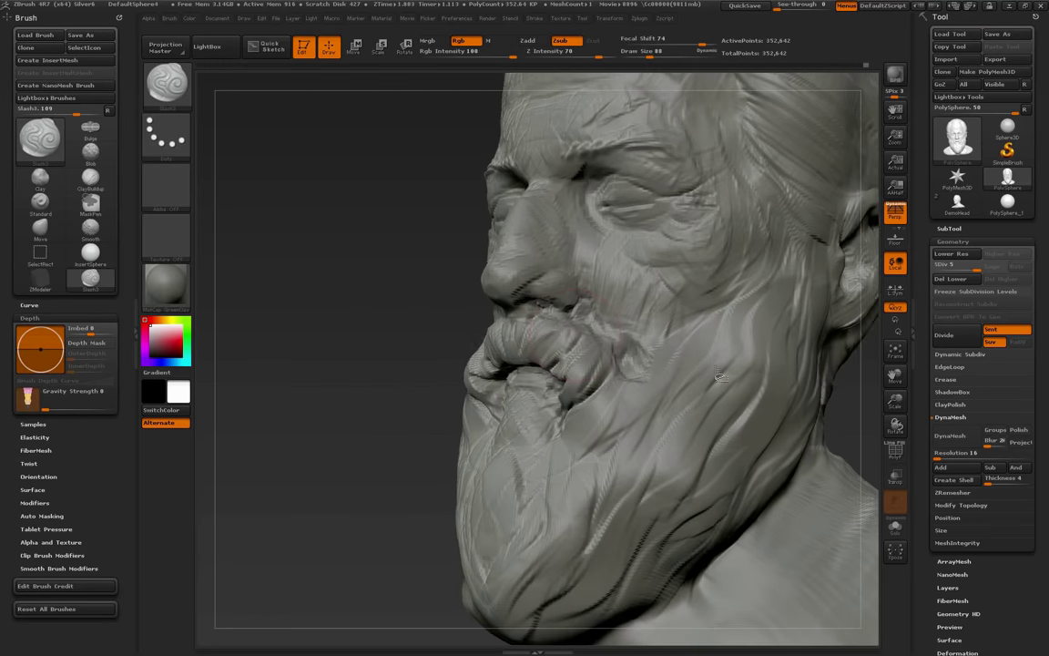
key("s")
left_click(557, 315)
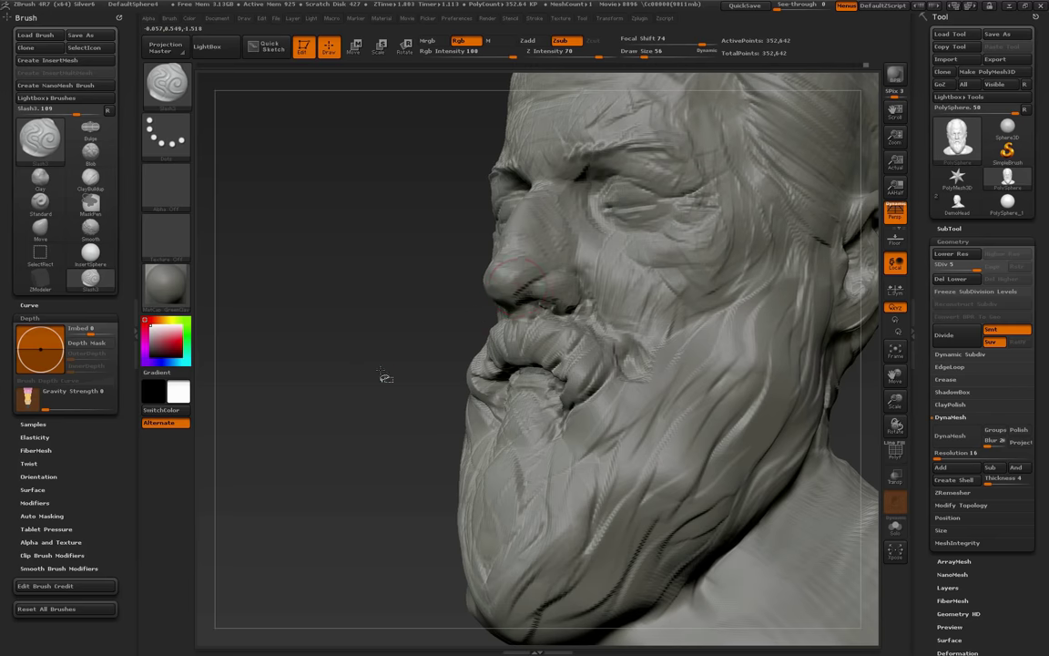
Carve wrinkle creases into the brow and across the forehead with the Slash3 brush
left_click_drag(386, 377, 323, 414, "alt")
left_click_drag(290, 377, 392, 396)
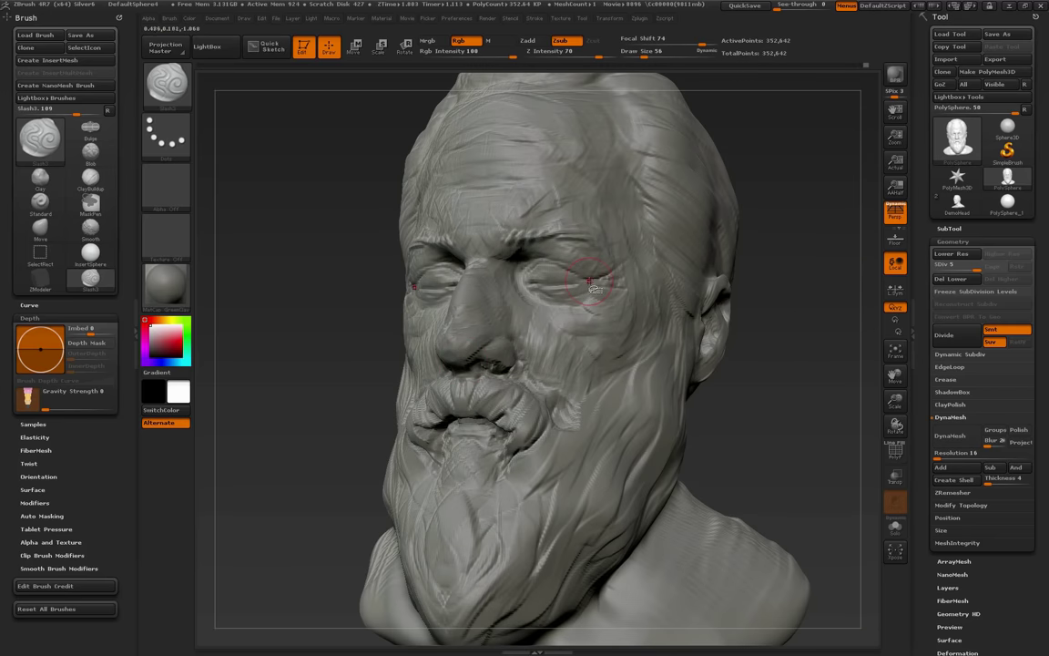
mouse_move(750, 358)
left_mouse_down()
mouse_move(763, 362)
mouse_move(736, 353)
mouse_move(749, 386)
mouse_move(695, 384)
left_mouse_up()
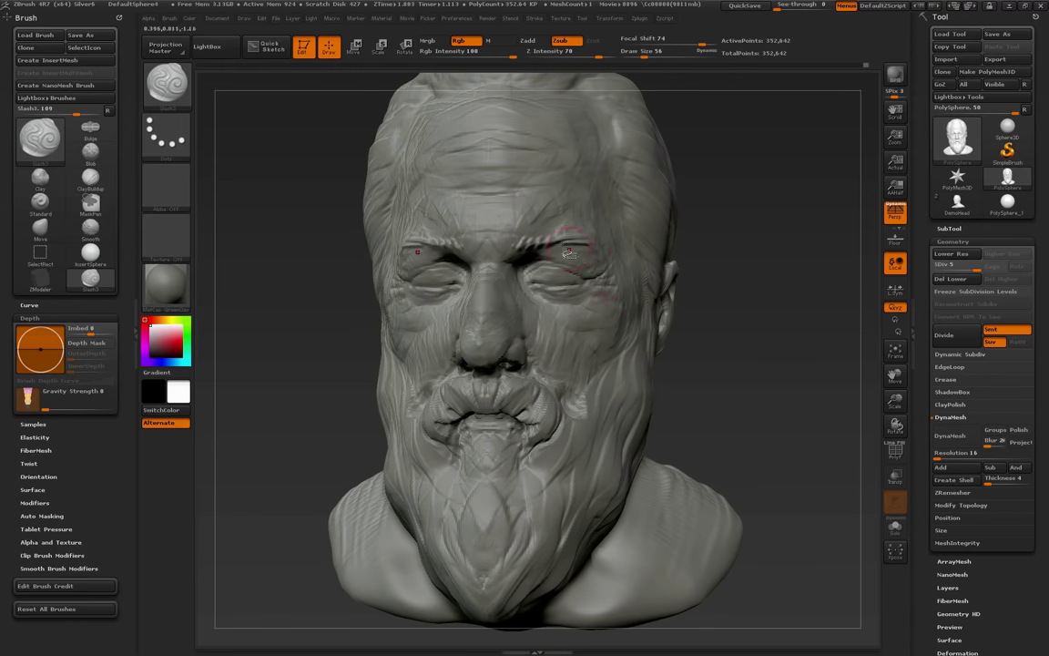
left_click_drag(781, 308, 679, 286)
mouse_move(481, 231)
left_mouse_down()
mouse_move(463, 228)
mouse_move(514, 189)
left_mouse_up()
left_click_drag(420, 173, 479, 168)
Cut creases into the cheek and the sideburn area in front of the ear with Slash3
mouse_move(732, 301)
left_mouse_down()
mouse_move(700, 307)
mouse_move(745, 339)
mouse_move(733, 365)
mouse_move(543, 375)
left_mouse_up()
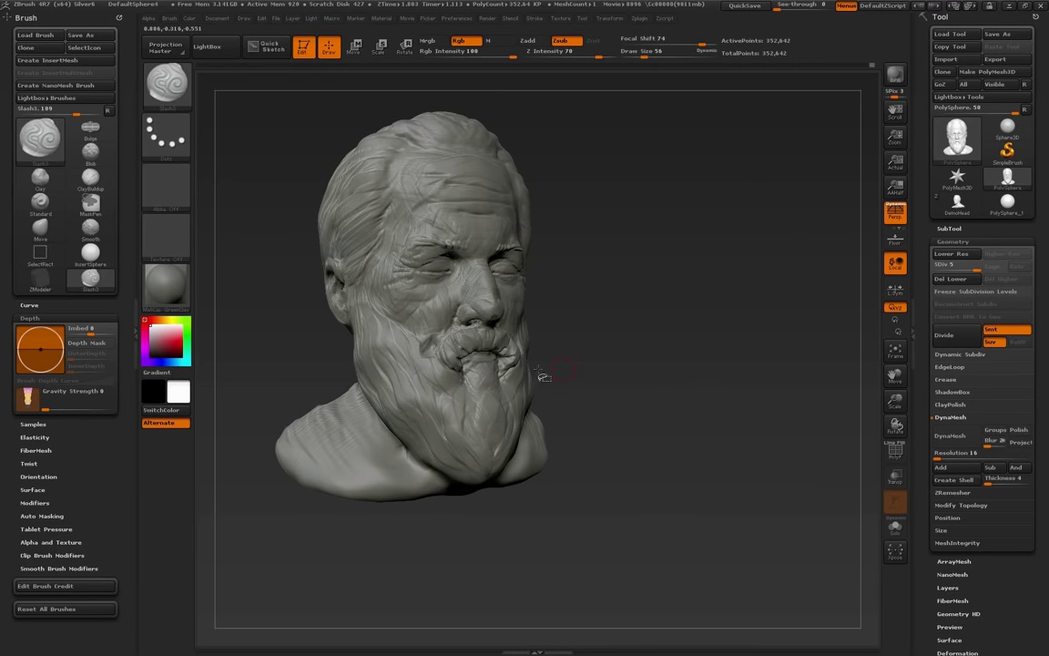
mouse_move(626, 378)
left_mouse_down("alt")
mouse_move(710, 381)
mouse_move(752, 258)
left_mouse_up("alt")
mouse_move(439, 297)
left_mouse_down()
mouse_move(457, 351)
mouse_move(470, 317)
left_mouse_up()
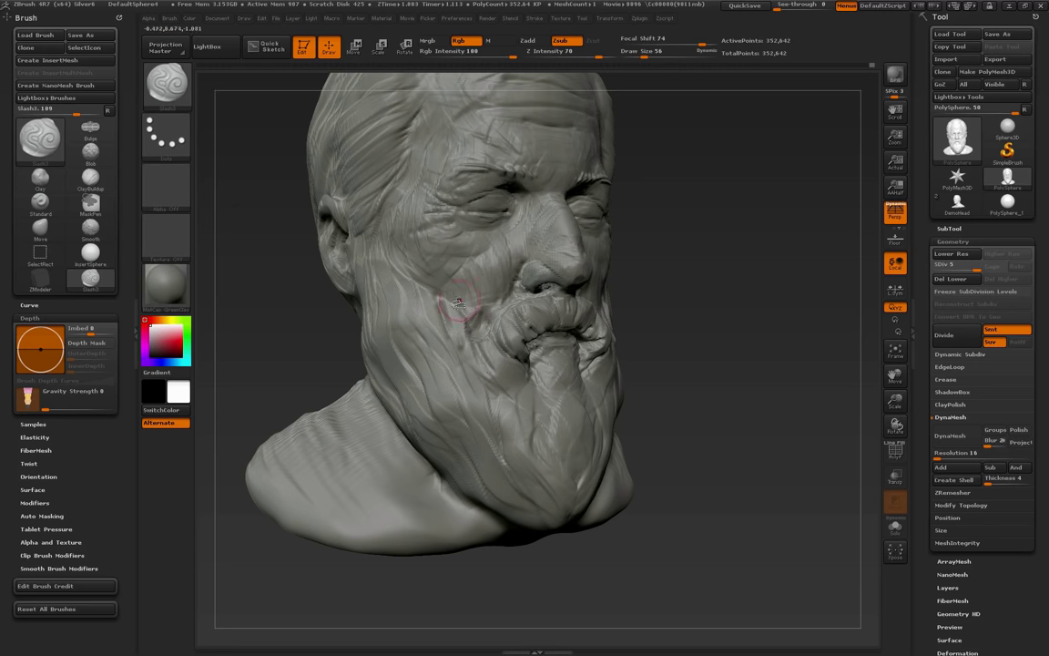
mouse_move(386, 259)
left_mouse_down()
mouse_move(422, 308)
mouse_move(394, 275)
left_mouse_up()
mouse_move(669, 324)
left_mouse_down()
mouse_move(712, 362)
mouse_move(774, 375)
left_mouse_up()
mouse_move(415, 241)
left_mouse_down()
mouse_move(400, 263)
mouse_move(419, 258)
left_mouse_up()
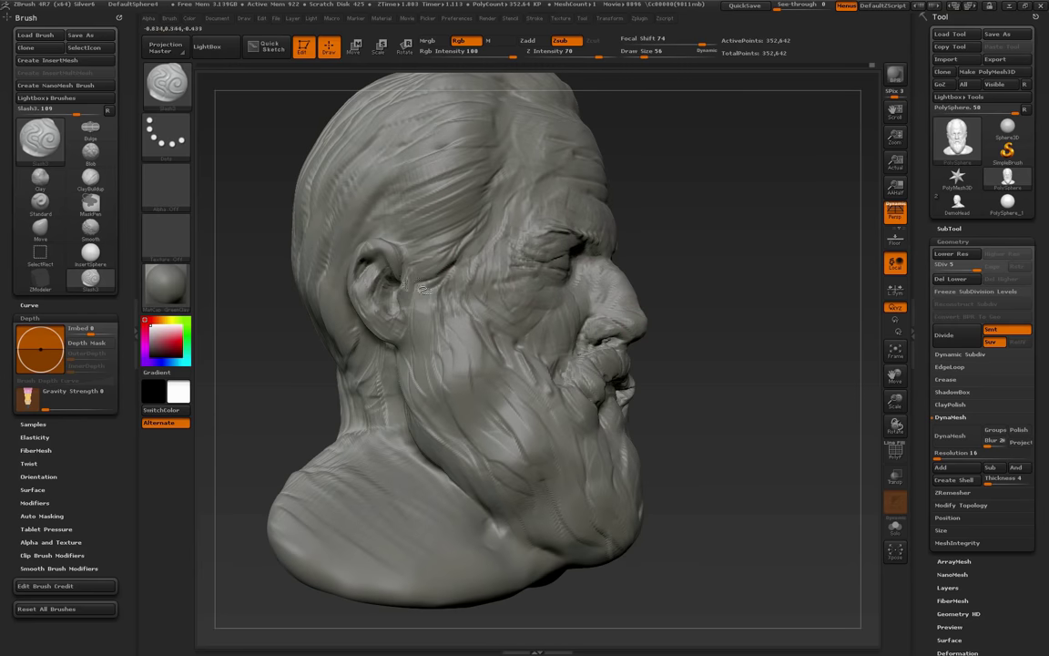
Carve hair strand grooves above the ear, sweeping along the side of the head
left_click_drag(364, 227, 412, 176)
left_click_drag(331, 204, 435, 151)
left_click_drag(504, 148, 457, 161)
left_click_drag(674, 205, 676, 272)
mouse_move(499, 205)
left_mouse_down()
mouse_move(405, 224)
mouse_move(423, 199)
left_mouse_up()
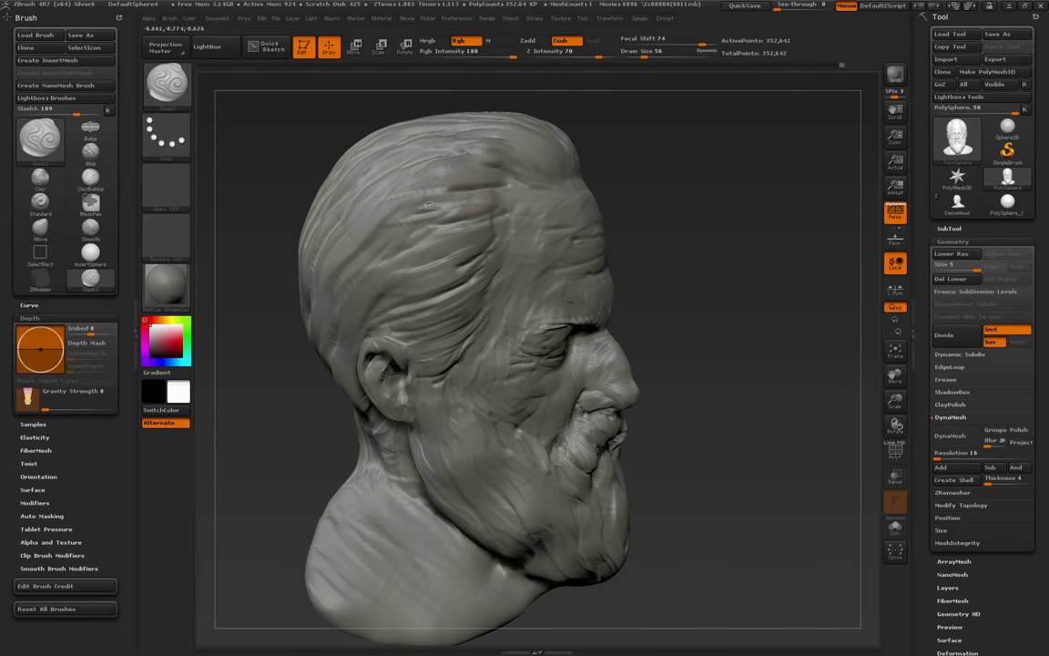
Carve long strand grooves from in front of the ear down the side of the beard
mouse_move(594, 195)
left_mouse_down()
mouse_move(700, 276)
mouse_move(734, 276)
mouse_move(654, 274)
left_mouse_up()
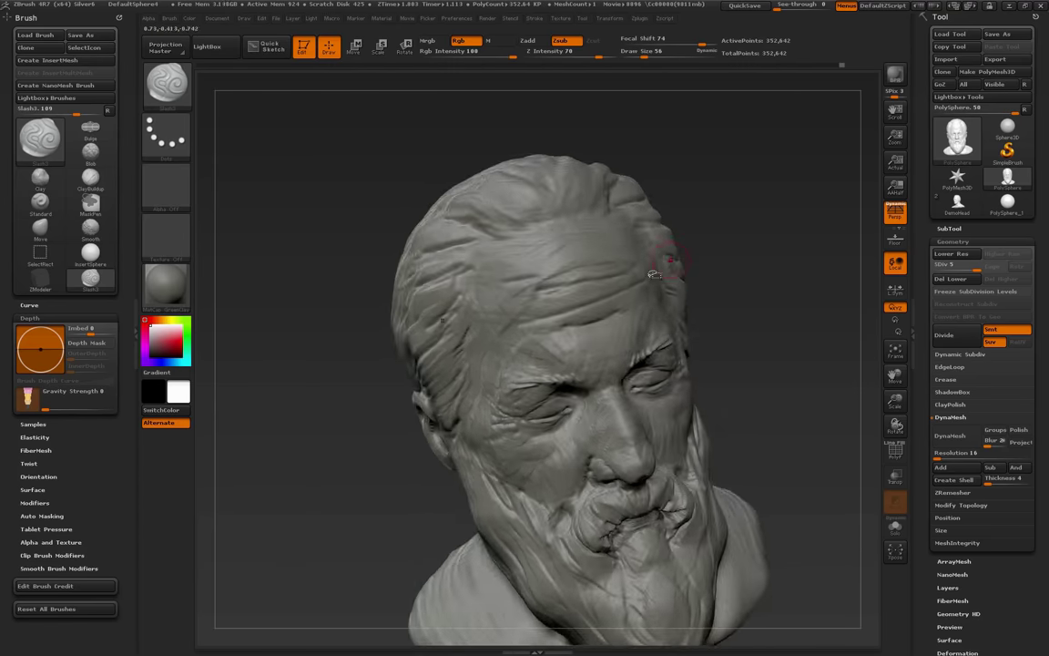
left_click_drag(763, 317, 707, 211)
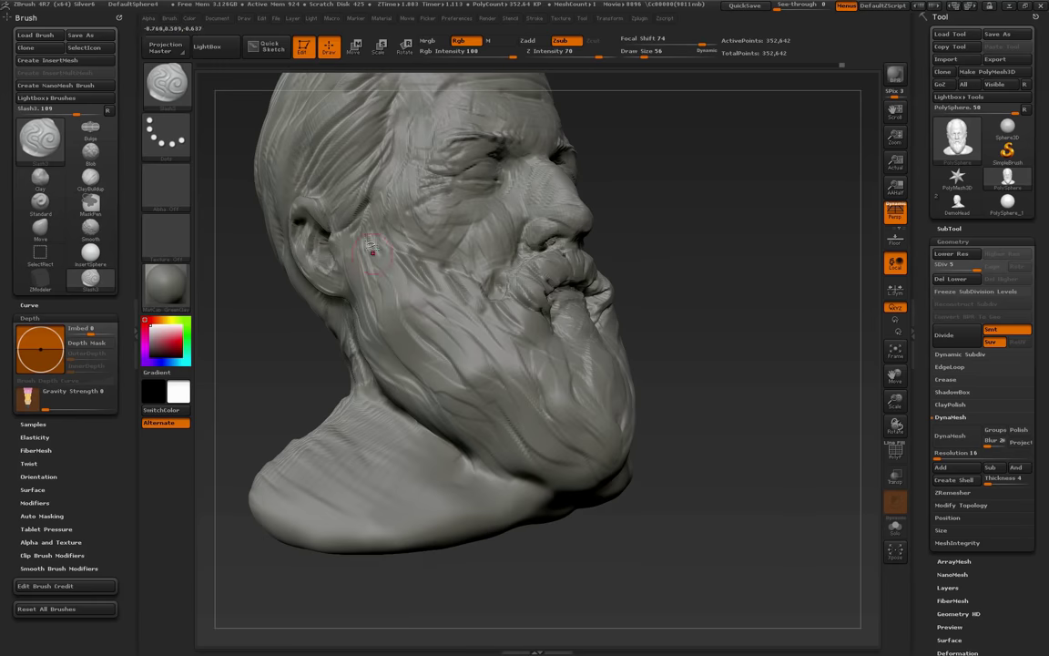
left_click_drag(338, 231, 390, 317)
left_click_drag(356, 257, 456, 381)
left_click_drag(342, 286, 438, 412)
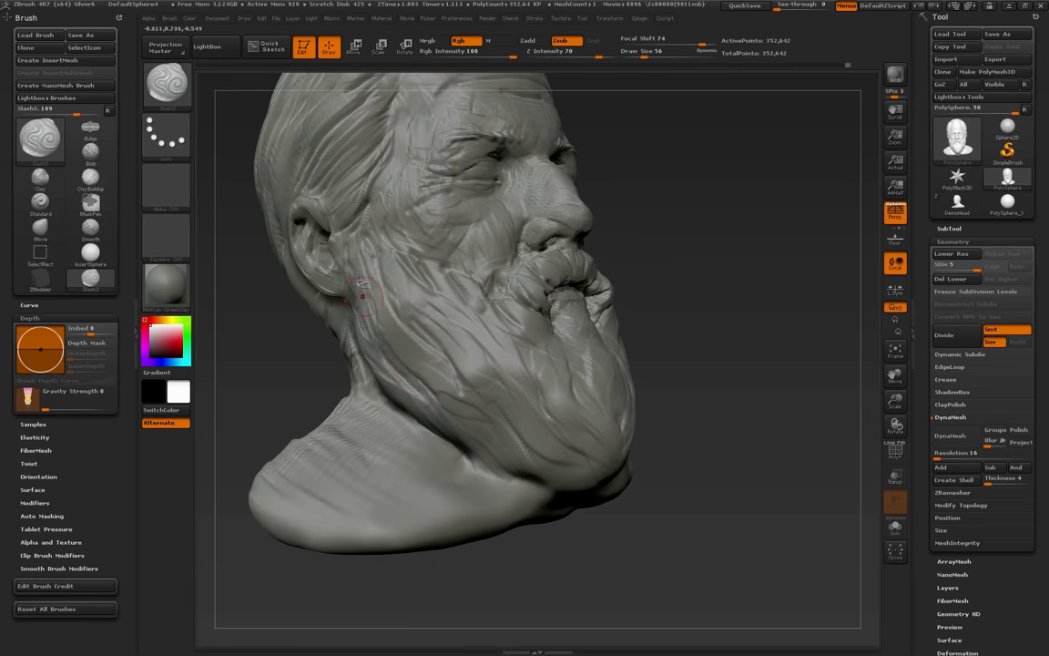
Extend the Slash3 strand grooves along the lower beard edge and onto its front
mouse_move(296, 386)
left_mouse_down()
mouse_move(401, 337)
mouse_move(651, 293)
mouse_move(632, 345)
mouse_move(437, 428)
left_mouse_up()
left_click_drag(330, 329, 463, 435)
left_click_drag(446, 355, 524, 458)
mouse_move(733, 445)
left_mouse_down()
mouse_move(720, 445)
mouse_move(744, 433)
mouse_move(734, 393)
mouse_move(712, 372)
left_mouse_up()
mouse_move(391, 286)
left_mouse_down()
mouse_move(415, 347)
mouse_move(446, 380)
left_mouse_up()
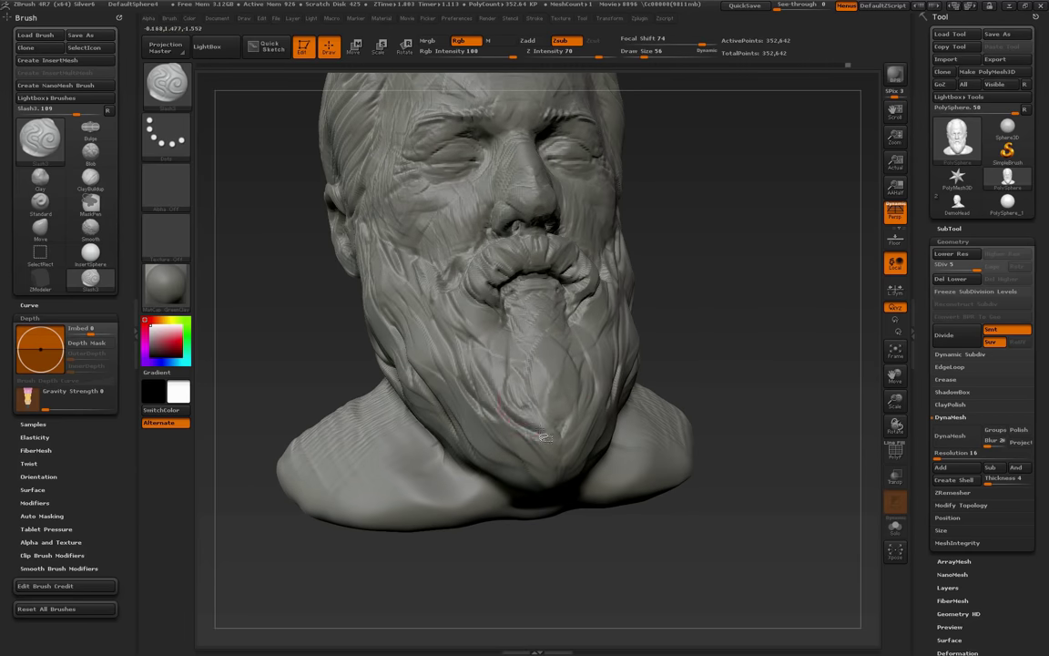
mouse_move(707, 428)
left_mouse_down()
mouse_move(745, 382)
mouse_move(756, 460)
mouse_move(771, 423)
mouse_move(749, 446)
left_mouse_up()
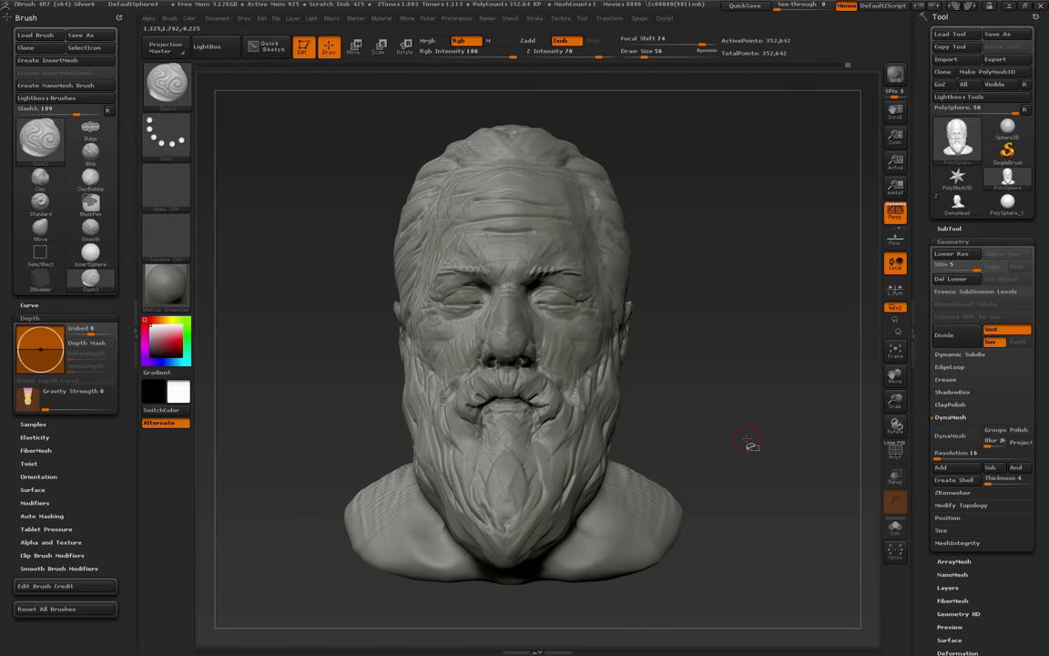
Switch to ClayBuildup at draw size 119 and build up strands on the cheek side of the beard
left_click(90, 179)
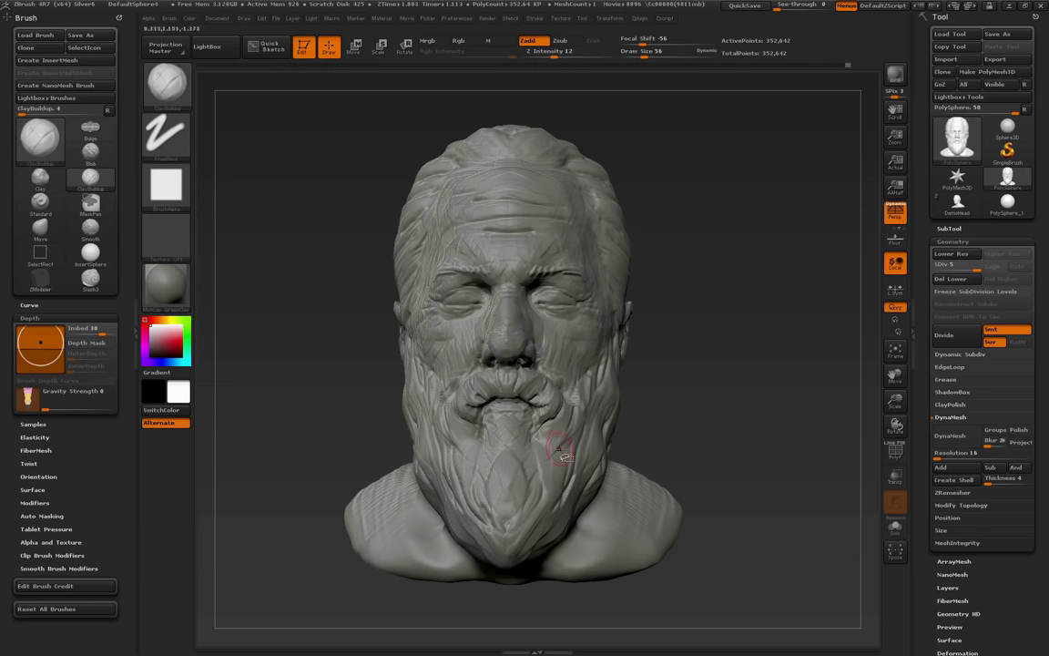
key("s")
left_click_drag(566, 441, 576, 444)
mouse_move(711, 430)
left_mouse_down("alt")
mouse_move(701, 444)
mouse_move(755, 440)
mouse_move(725, 428)
left_mouse_up("alt")
left_click_drag(574, 305, 551, 360)
left_click_drag(639, 327, 601, 416)
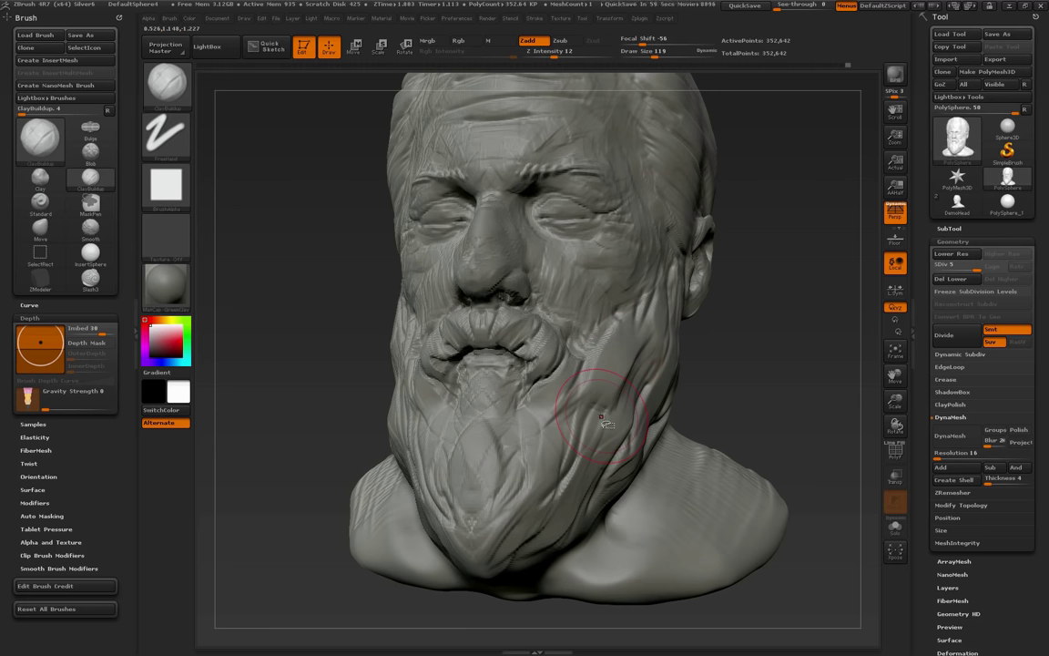
key("ctrl+shift")
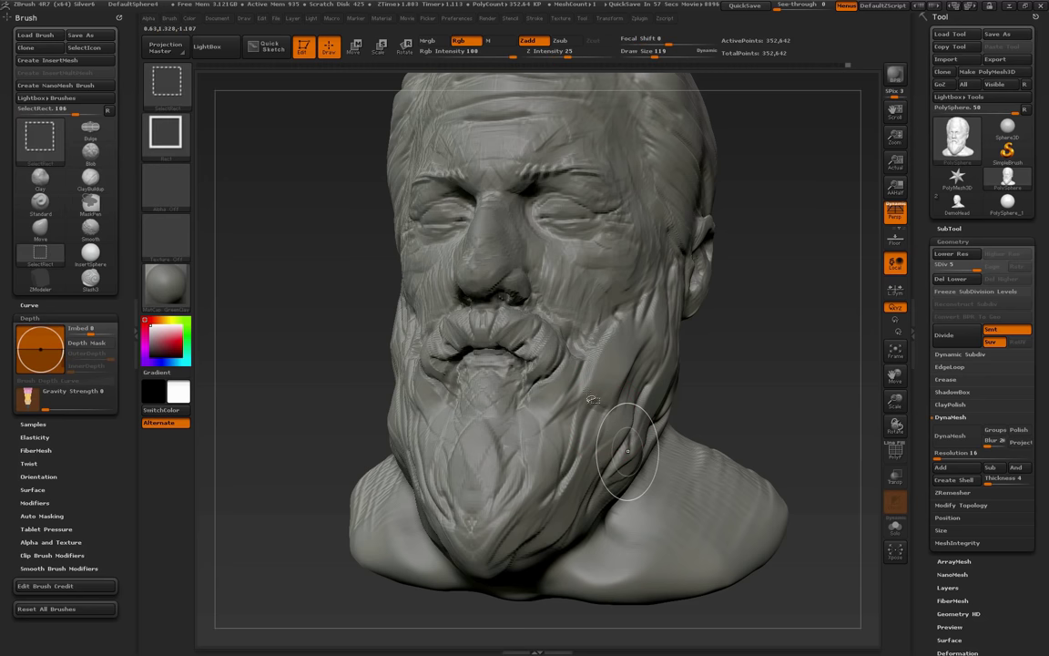
left_click_drag(756, 403, 729, 389)
Lower the start of the brush's Size pen-pressure curve and raise the start of its Z Intensity curve
left_click_drag(85, 457, 80, 344)
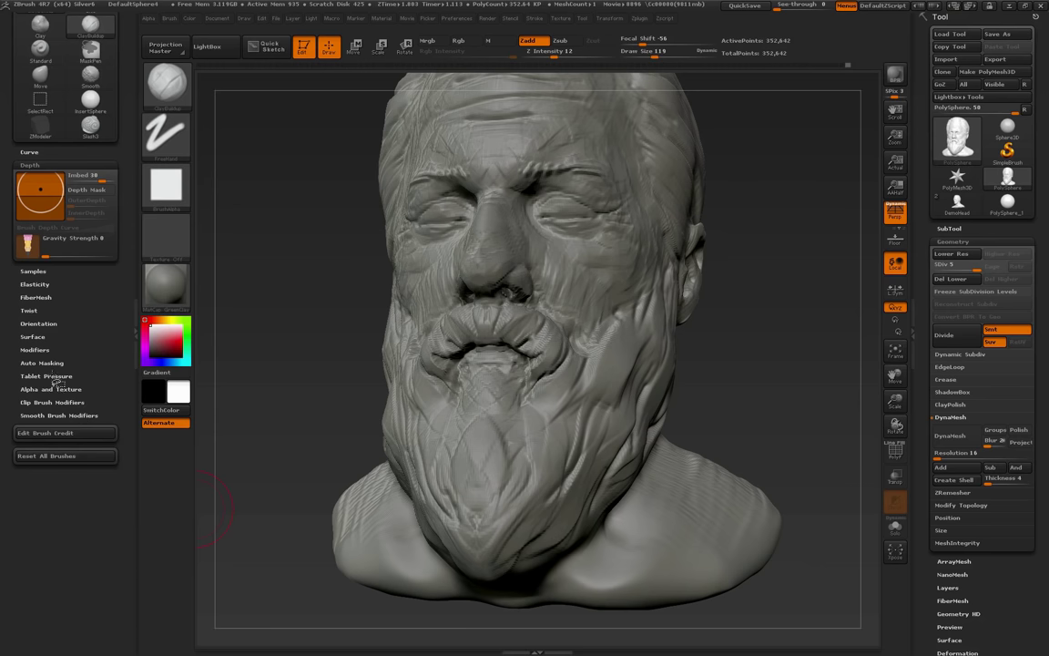
left_click(57, 376)
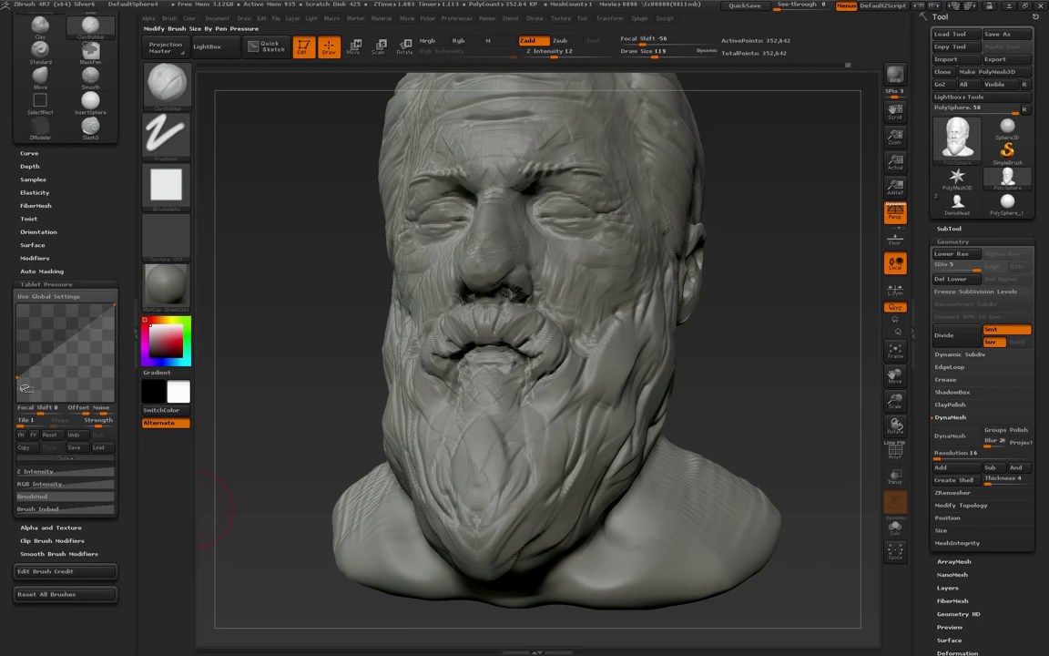
left_click_drag(17, 378, 18, 404)
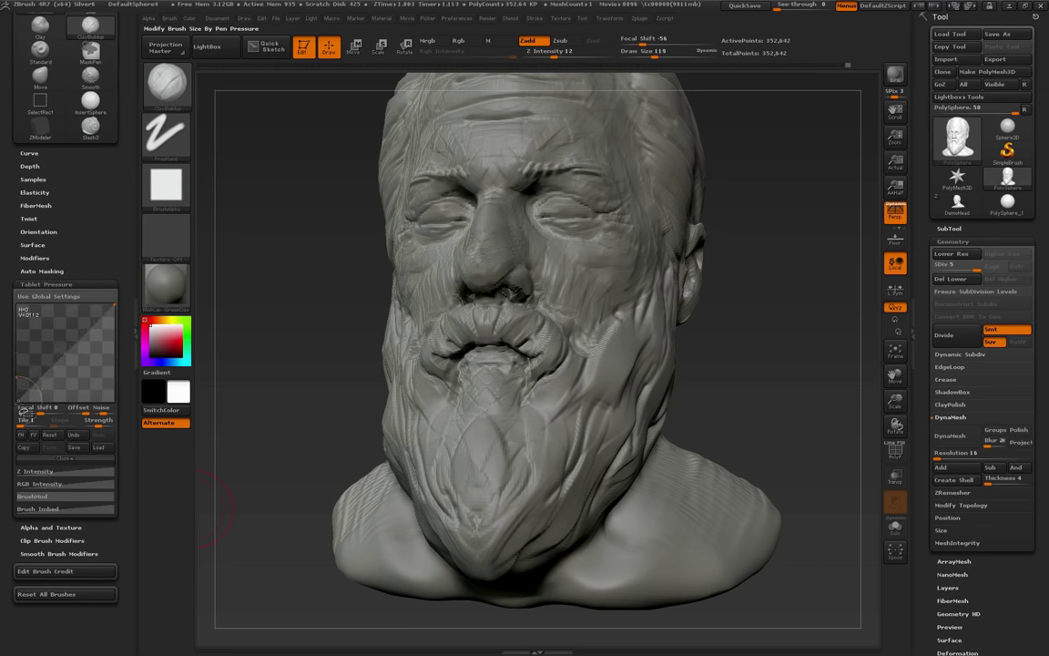
left_click(56, 474)
left_click_drag(17, 414, 18, 389)
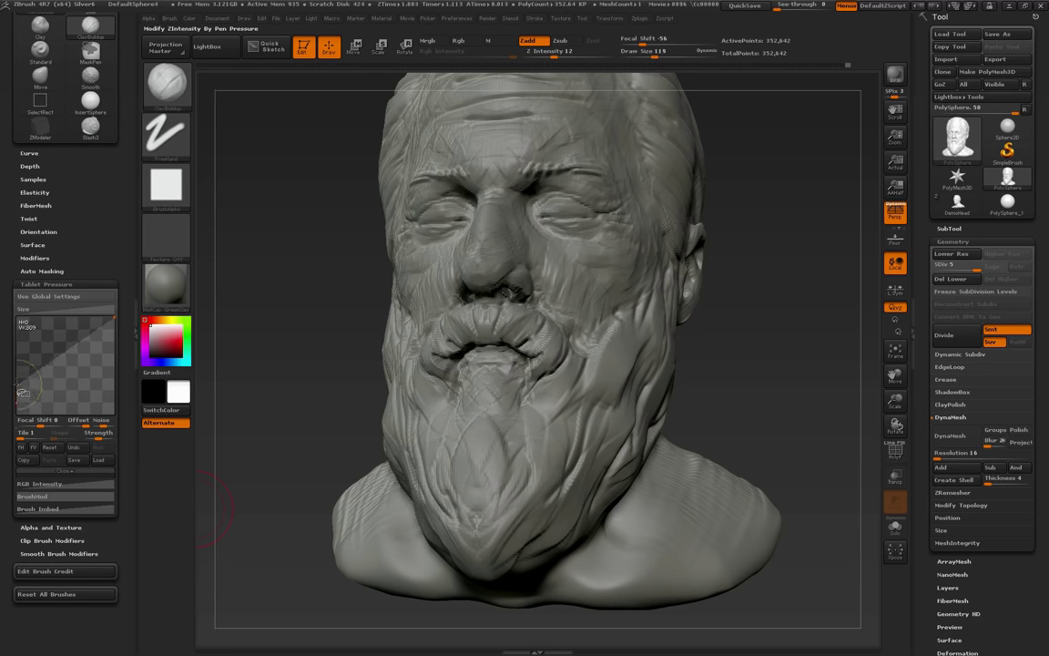
left_click(63, 310)
left_click_drag(766, 414, 356, 429)
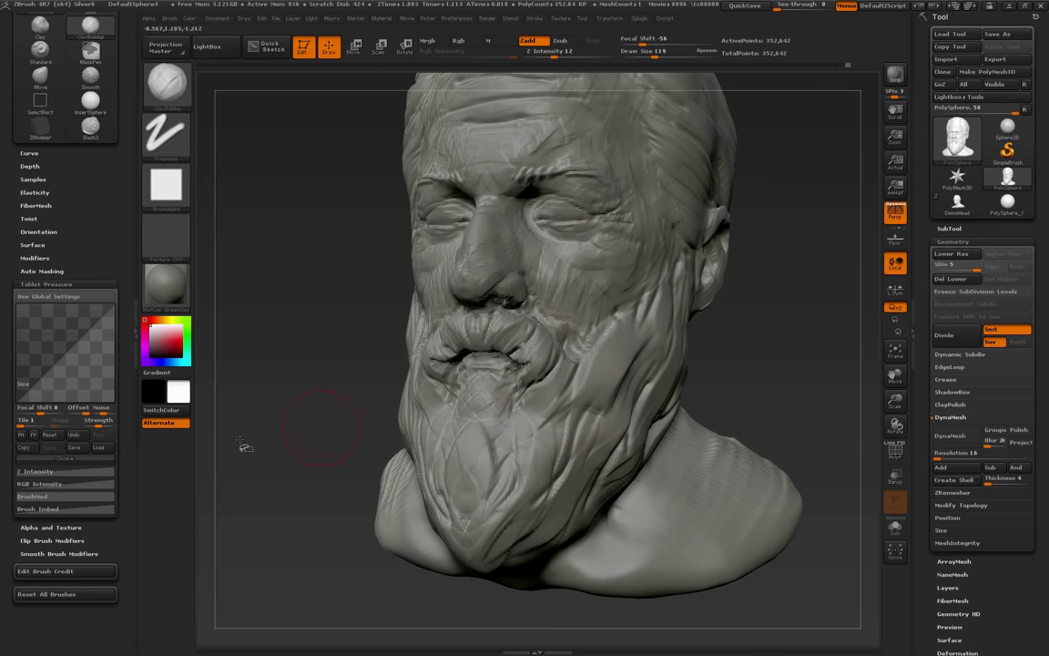
left_click(78, 462)
Undo the last two strokes, then set the brush's Focal Shift to -59 and Z Intensity to 26
key("ctrl+z")
key("ctrl+z")
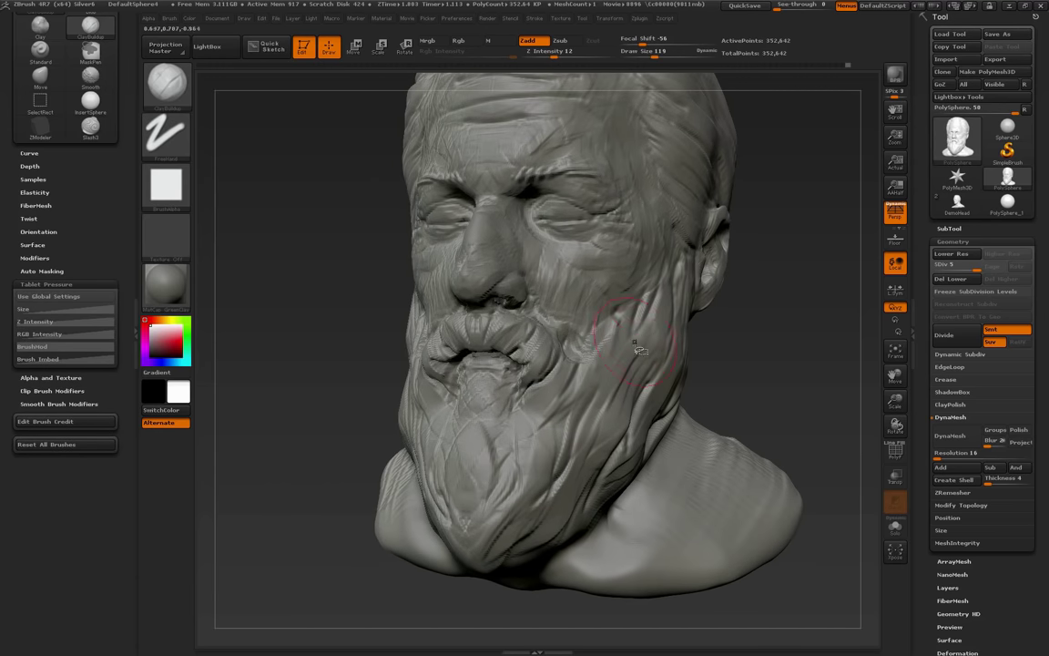
left_click_drag(650, 43, 645, 53)
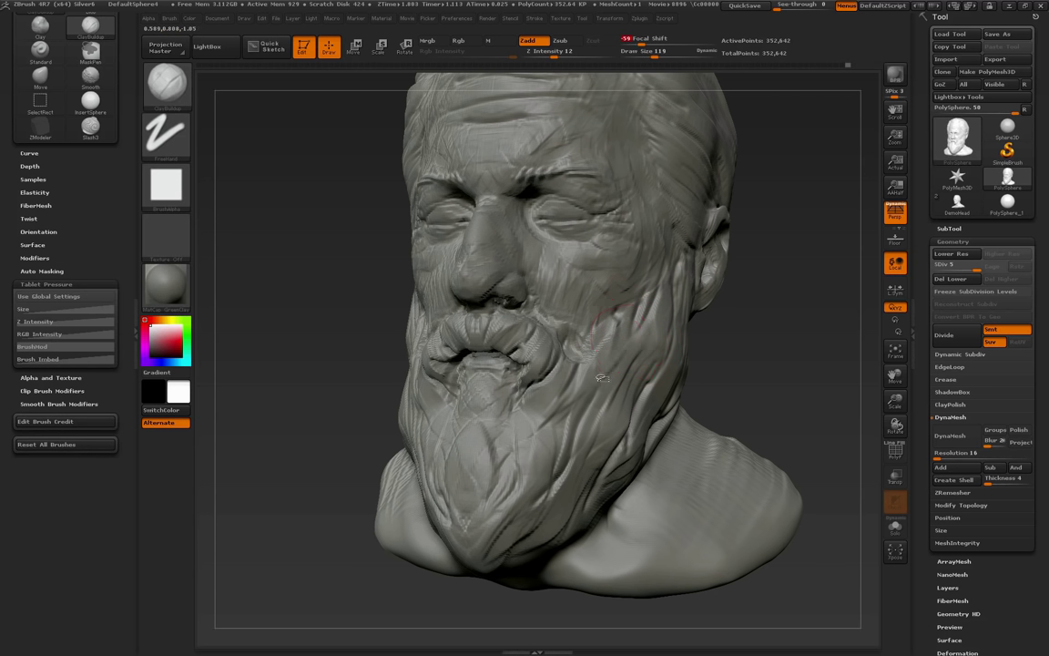
left_click_drag(623, 343, 605, 377)
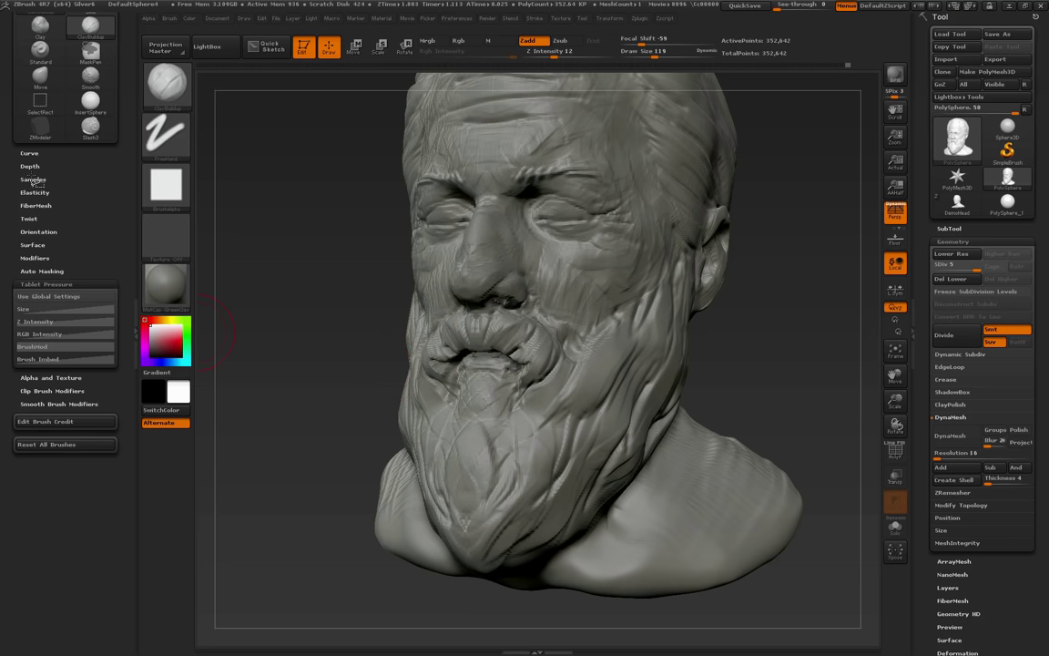
left_click(30, 165)
left_click(570, 58)
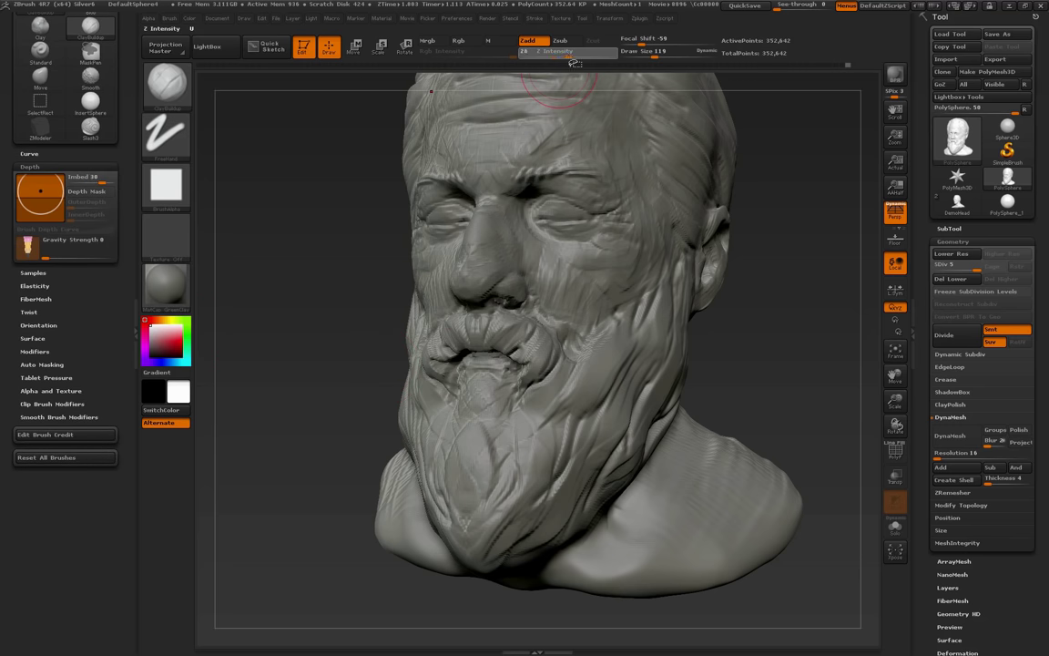
Smooth the upper beard on the cheek and add a clay stroke beside the mouth corner
left_click_drag(790, 320, 771, 321)
mouse_move(640, 353)
left_mouse_down("shift")
mouse_move(639, 335)
mouse_move(618, 369)
left_mouse_up("shift")
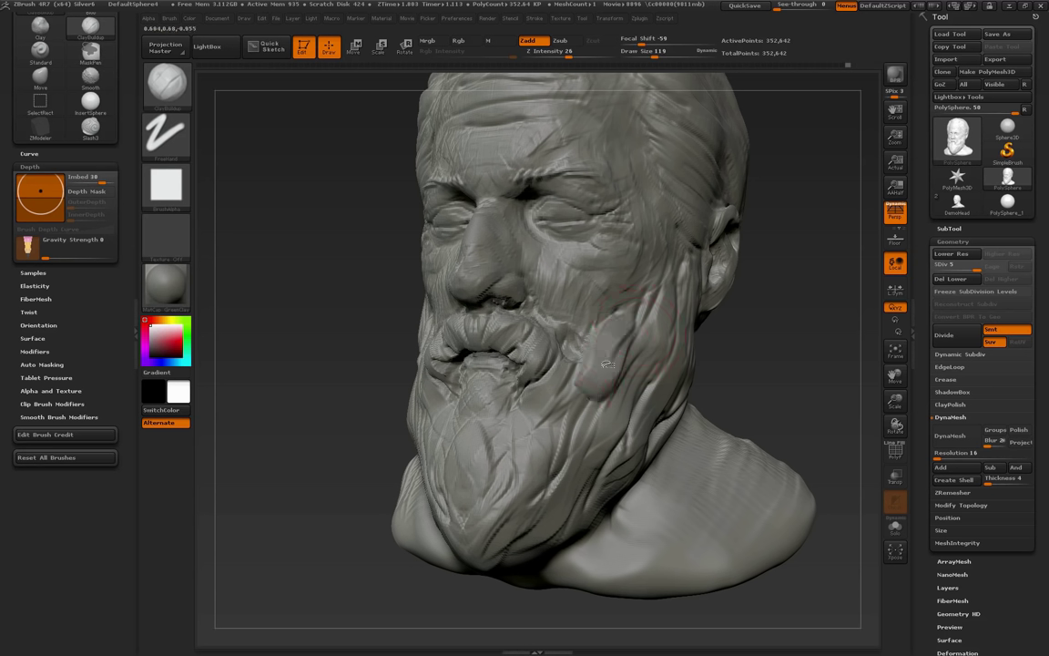
left_click_drag(557, 375, 535, 406)
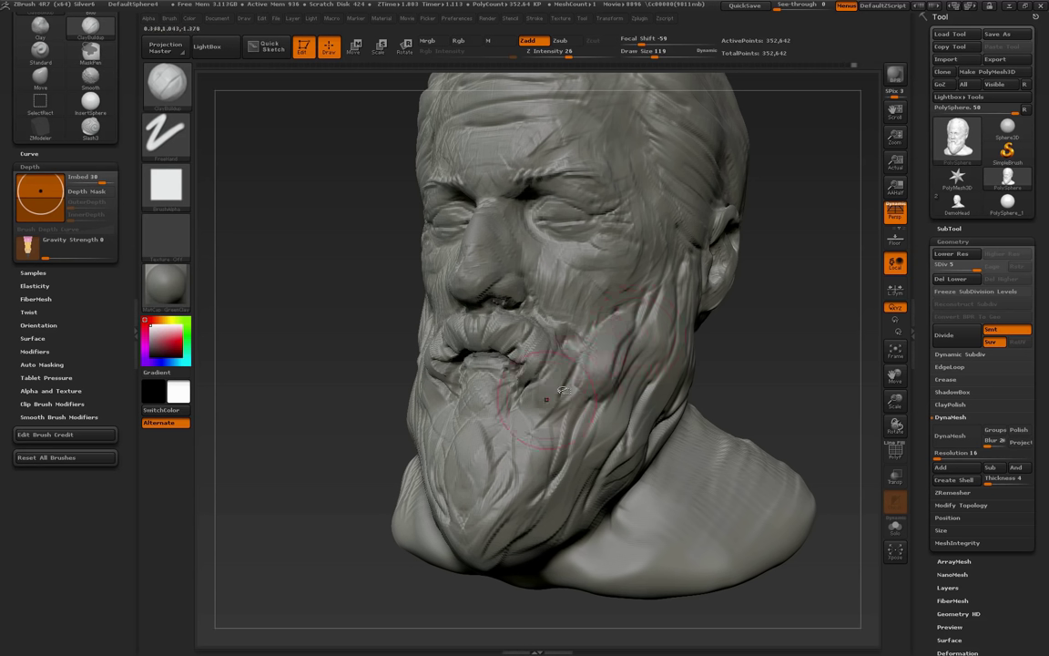
Set the draw size to 107 and build wavy ClayBuildup strands along the side and lower beard
key("s")
left_click_drag(548, 385, 541, 387)
mouse_move(764, 371)
left_mouse_down()
mouse_move(658, 373)
mouse_move(615, 395)
mouse_move(604, 421)
mouse_move(614, 425)
mouse_move(564, 460)
left_mouse_up()
key("s")
mouse_move(605, 426)
left_mouse_down()
mouse_move(549, 478)
mouse_move(538, 513)
left_mouse_up()
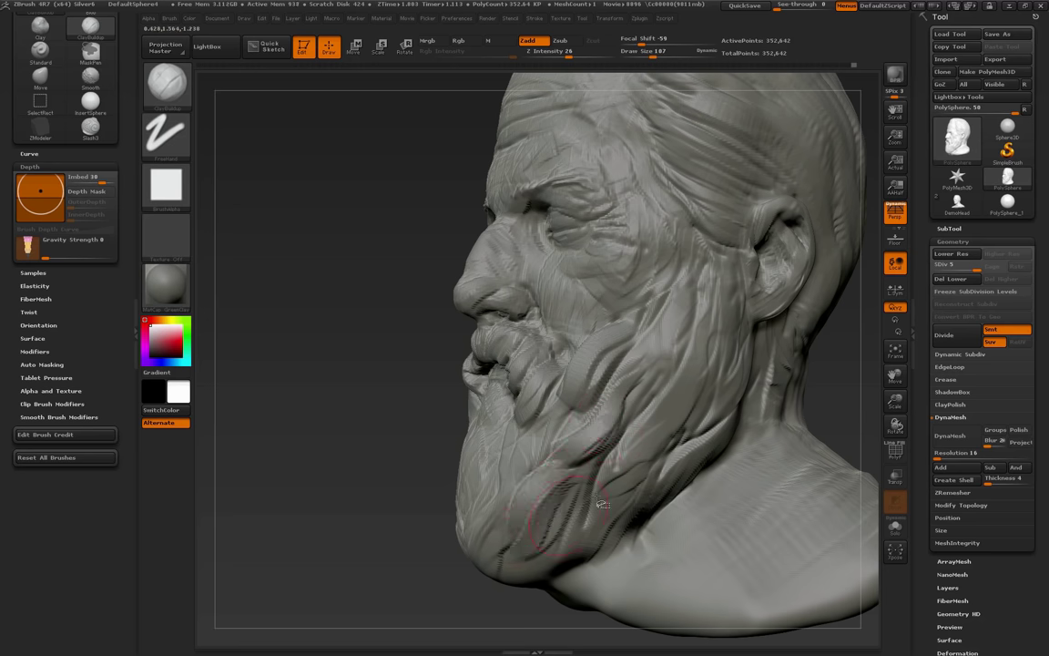
mouse_move(642, 443)
left_mouse_down()
mouse_move(603, 484)
mouse_move(632, 474)
mouse_move(579, 499)
left_mouse_up()
left_click_drag(638, 474, 587, 509)
left_click_drag(563, 434, 510, 471)
mouse_move(604, 298)
left_mouse_down()
mouse_move(579, 369)
mouse_move(590, 374)
left_mouse_up()
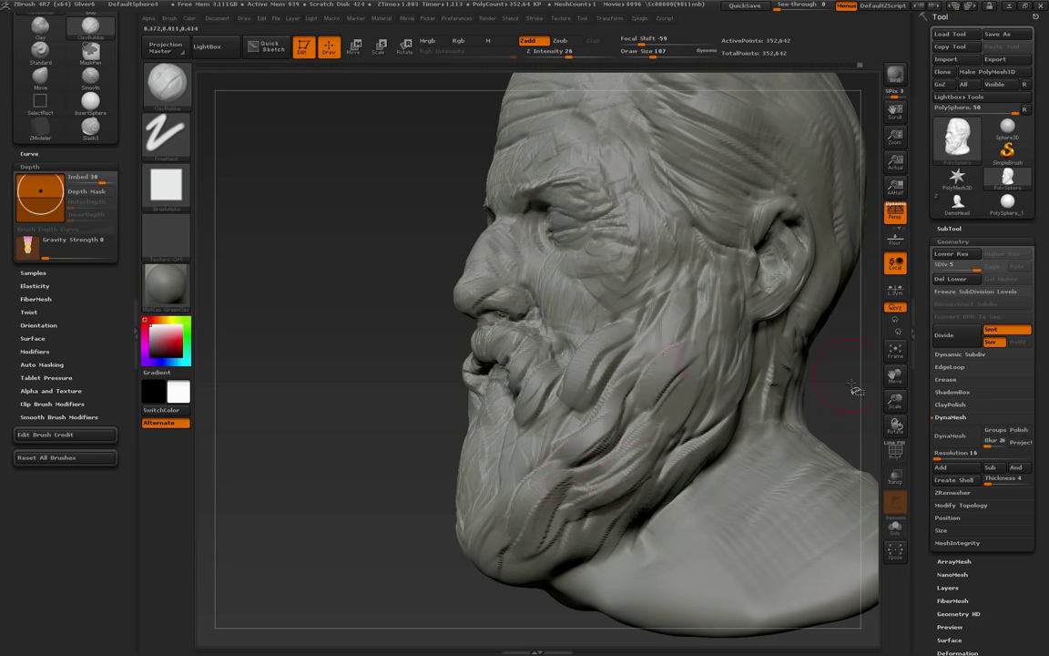
Set the draw size to 145 and add thicker strands from the sideburn down the rear beard
left_click_drag(854, 382, 755, 385, "alt")
mouse_move(587, 335)
left_mouse_down()
mouse_move(544, 397)
mouse_move(580, 369)
mouse_move(564, 378)
left_mouse_up()
key("s")
mouse_move(624, 284)
left_mouse_down()
mouse_move(587, 361)
mouse_move(605, 359)
mouse_move(606, 342)
mouse_move(621, 368)
mouse_move(594, 401)
mouse_move(599, 416)
left_mouse_up()
left_click_drag(639, 366, 608, 423)
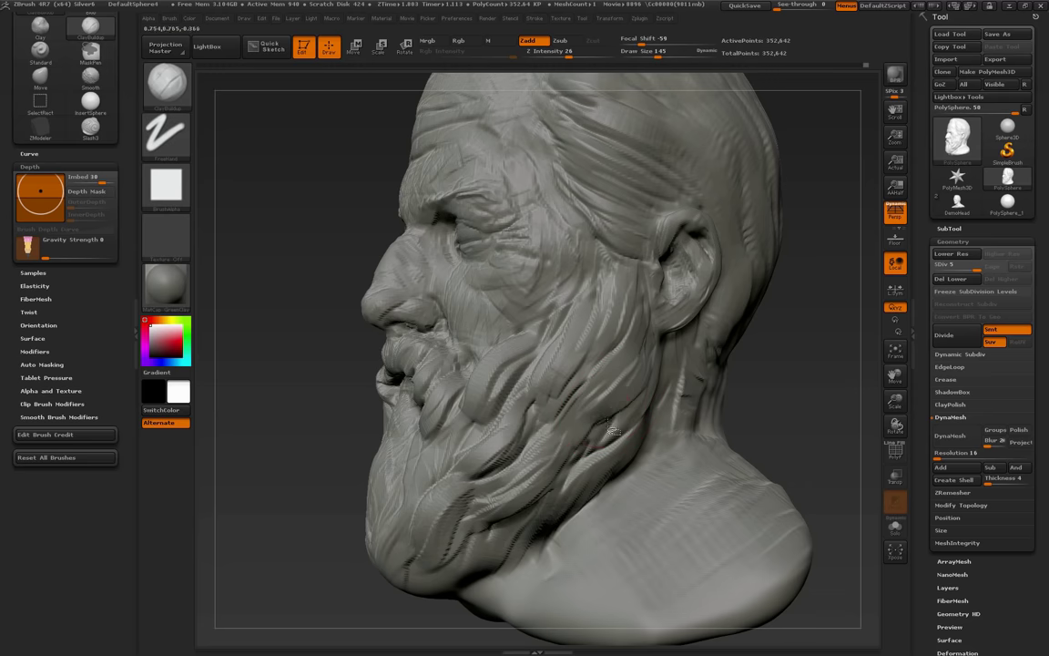
Add ClayBuildup strands to the front of the beard beside and below the mouth
left_click_drag(749, 382, 761, 398, "alt")
mouse_move(762, 397)
left_mouse_down()
mouse_move(781, 395)
mouse_move(764, 435)
left_mouse_up()
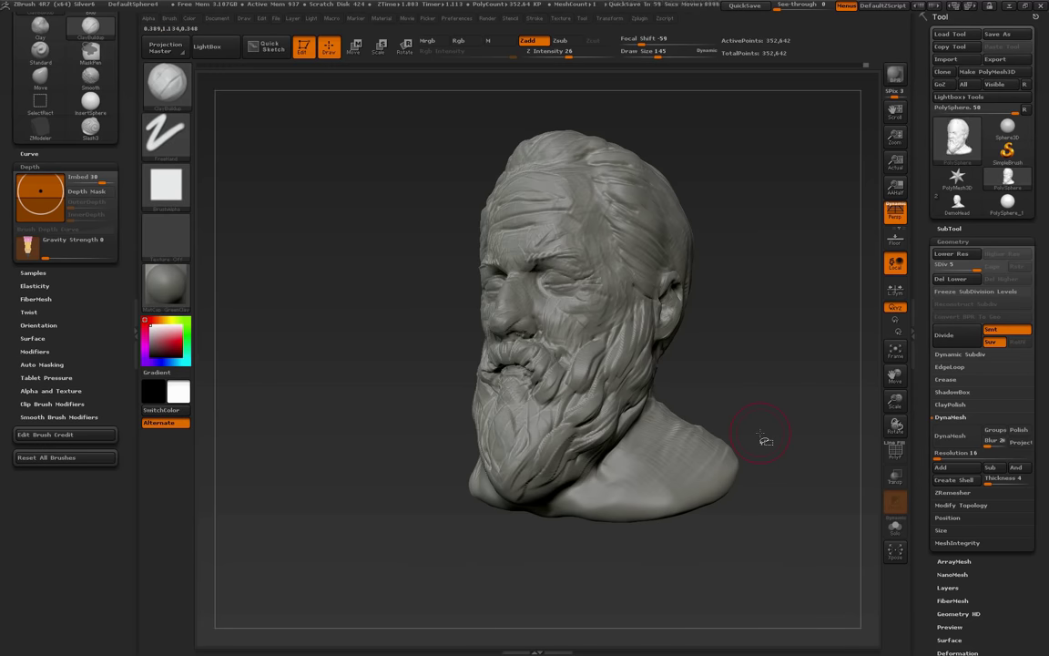
mouse_move(760, 433)
left_mouse_down()
mouse_move(791, 386)
mouse_move(752, 373)
mouse_move(807, 411)
mouse_move(814, 344)
mouse_move(827, 340)
left_mouse_up()
mouse_move(483, 329)
left_mouse_down()
mouse_move(460, 388)
mouse_move(496, 415)
left_mouse_up()
left_click_drag(479, 360, 464, 422)
mouse_move(448, 342)
left_mouse_down()
mouse_move(441, 401)
mouse_move(428, 387)
mouse_move(438, 352)
left_mouse_up()
Set the draw size to 115 and sculpt curving strands from the lower-lip tuft down the chin beard
key("s")
left_click_drag(714, 351, 790, 346)
mouse_move(445, 340)
left_mouse_down()
mouse_move(458, 372)
mouse_move(399, 401)
mouse_move(407, 376)
left_mouse_up()
left_click_drag(429, 315, 401, 359)
mouse_move(430, 402)
left_mouse_down()
mouse_move(404, 430)
mouse_move(432, 419)
left_mouse_up()
key("s")
mouse_move(432, 343)
left_mouse_down()
mouse_move(396, 423)
mouse_move(420, 446)
left_mouse_up()
left_click_drag(427, 405, 434, 460)
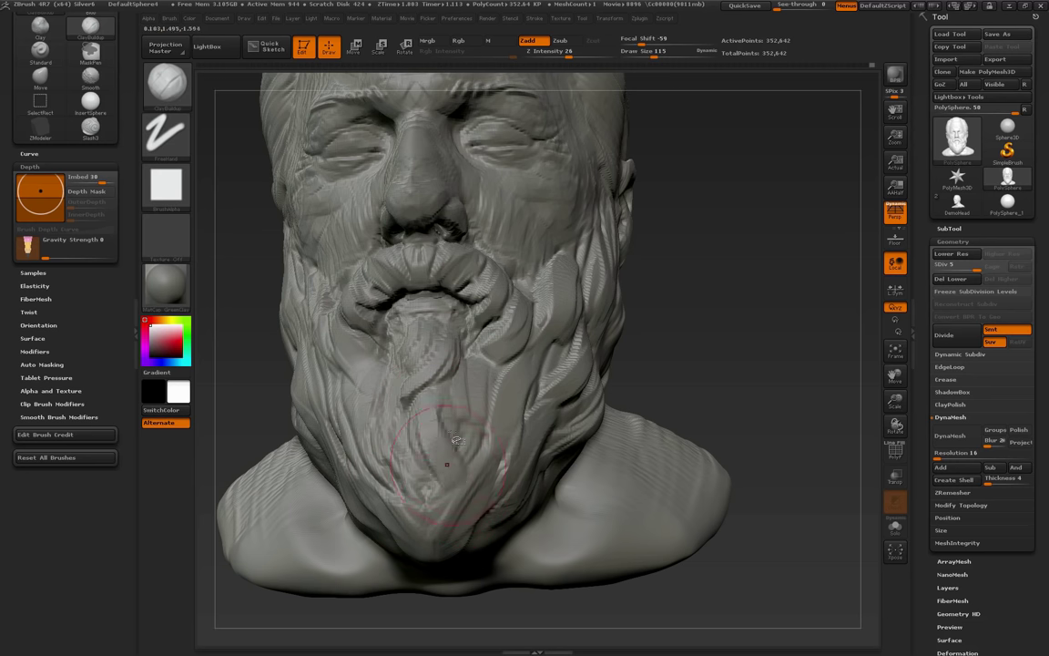
Set the draw size to 81 and sculpt thinner ClayBuildup strands down the center and tip of the chin beard
key("s")
mouse_move(452, 482)
left_mouse_down()
mouse_move(423, 506)
mouse_move(442, 519)
left_mouse_up()
left_click_drag(481, 446, 460, 500)
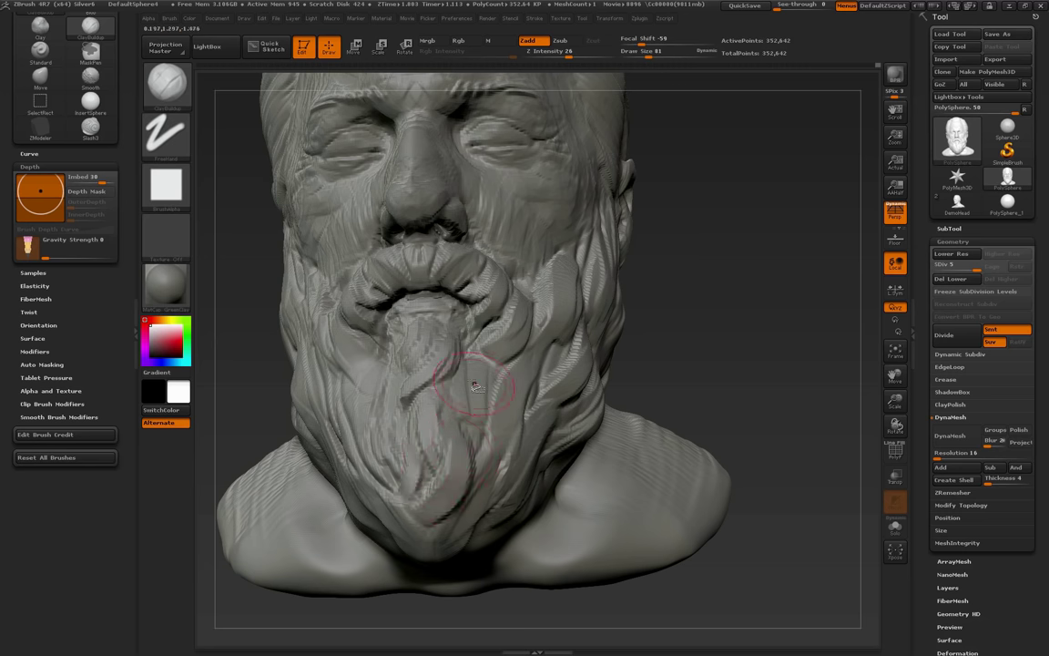
left_click_drag(463, 378, 485, 423)
right_click_drag(695, 377, 679, 407, "ctrl")
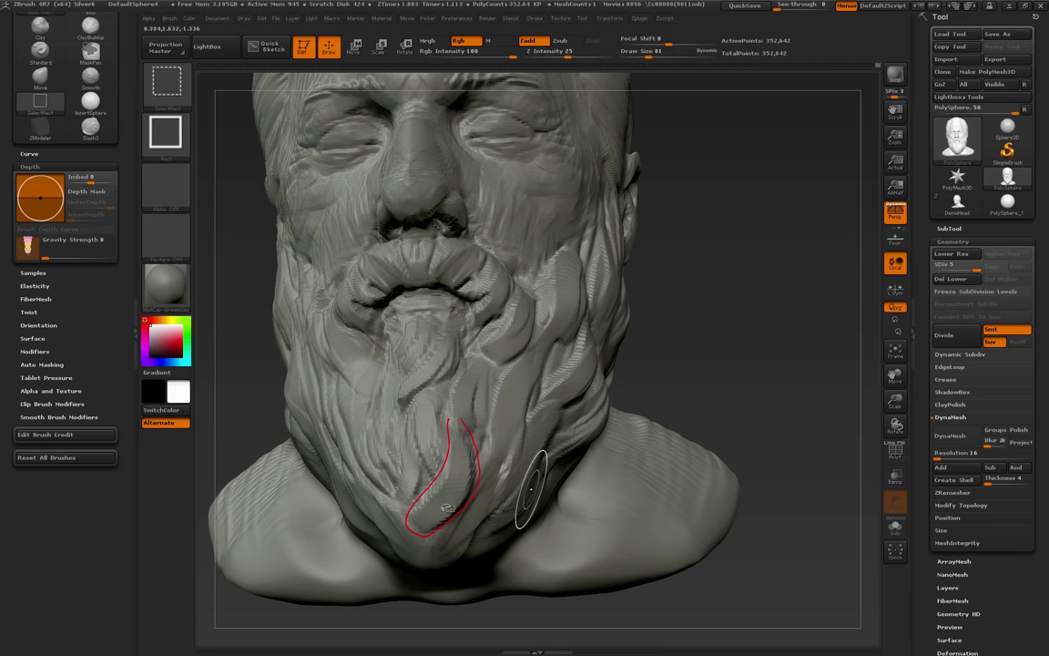
Examine the brush's tablet pressure curves for Size and Z Intensity
key("Escape")
left_click(50, 378)
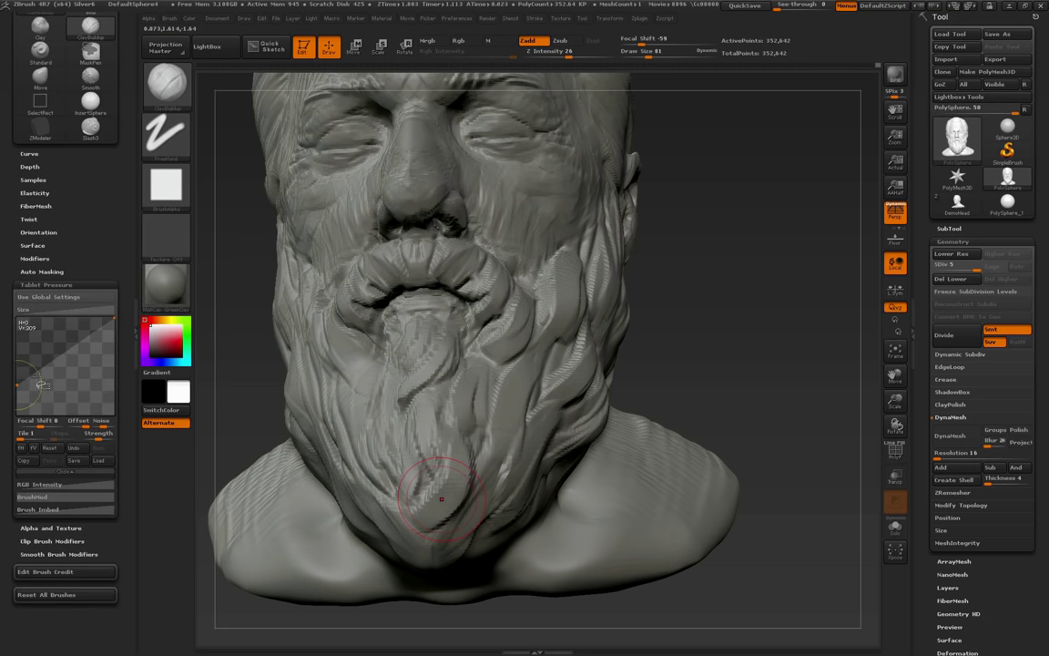
left_click(49, 311)
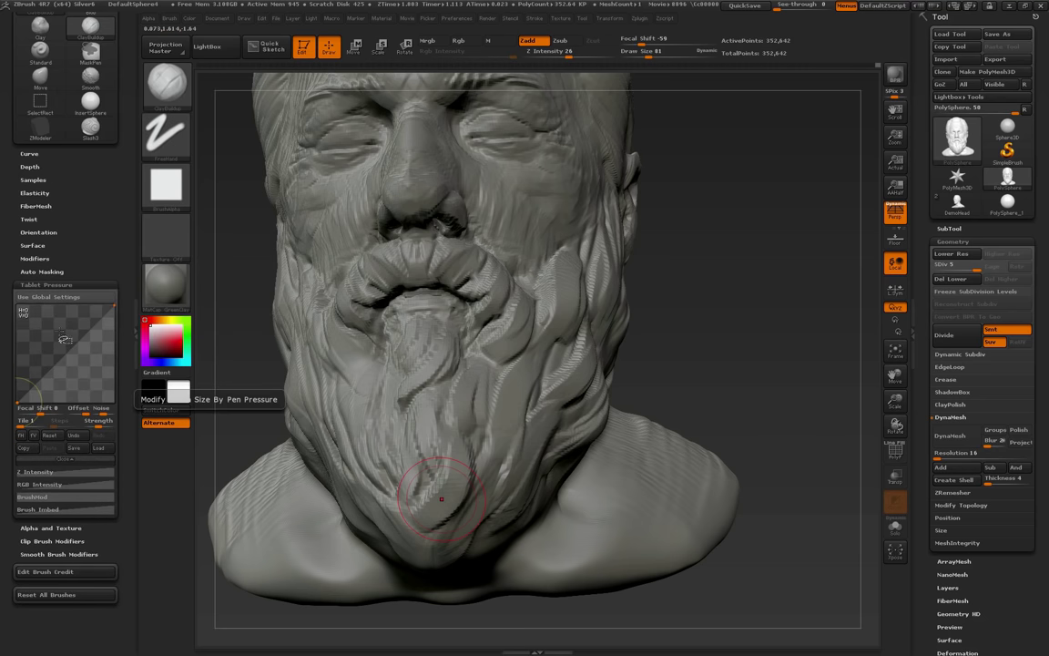
left_click(71, 472)
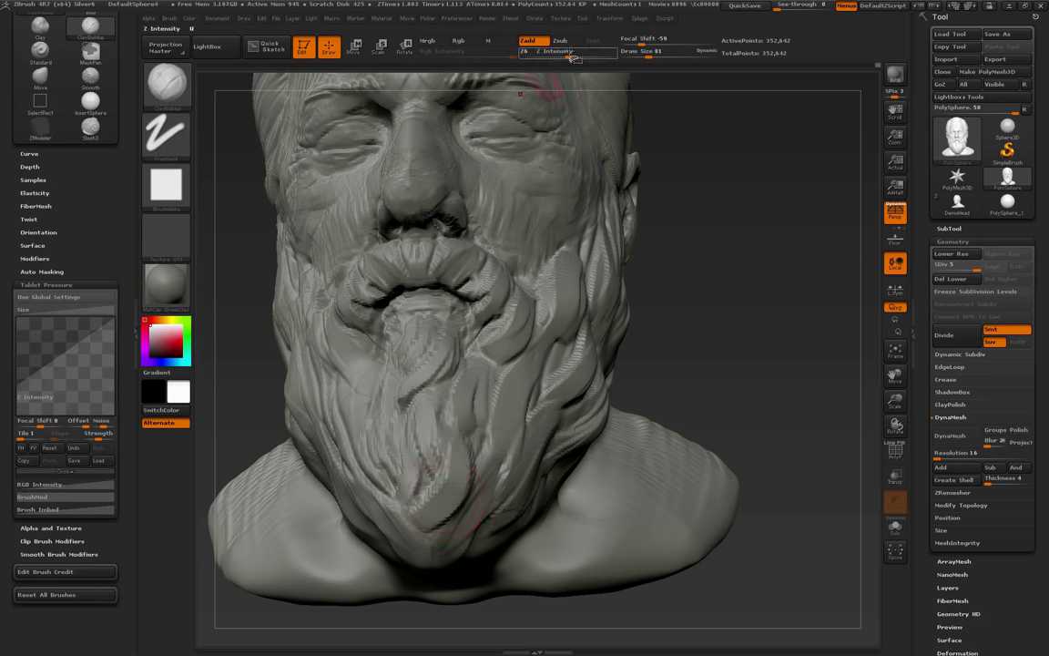
left_click(86, 286)
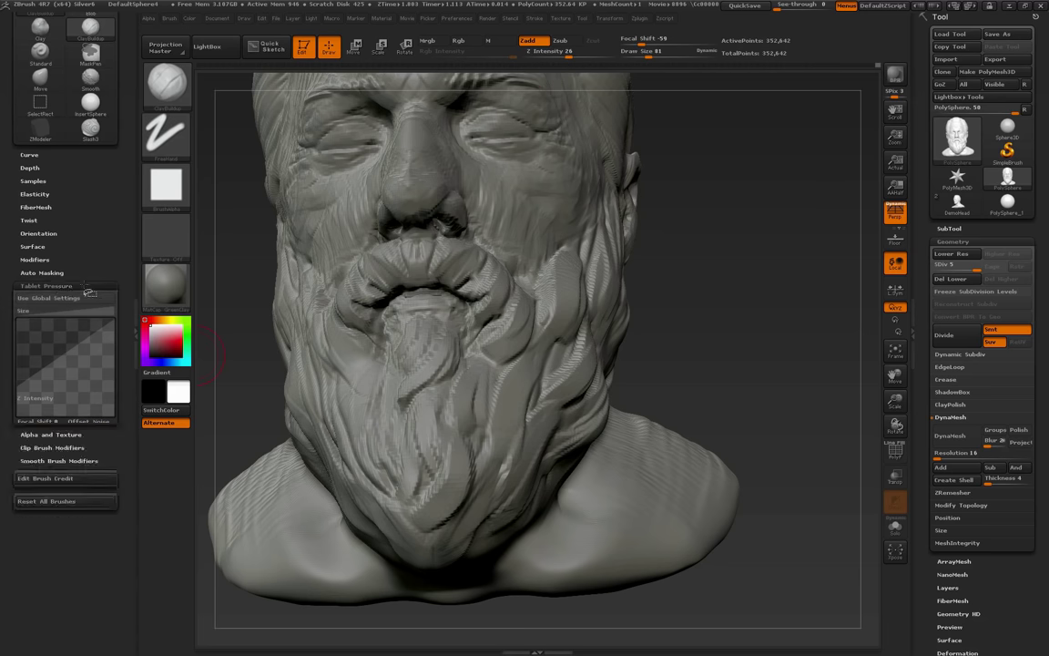
Build ClayBuildup strands from the mouth corner into the cheek beard and along the mustache
mouse_move(749, 366)
left_mouse_down()
mouse_move(753, 356)
mouse_move(546, 364)
left_mouse_up()
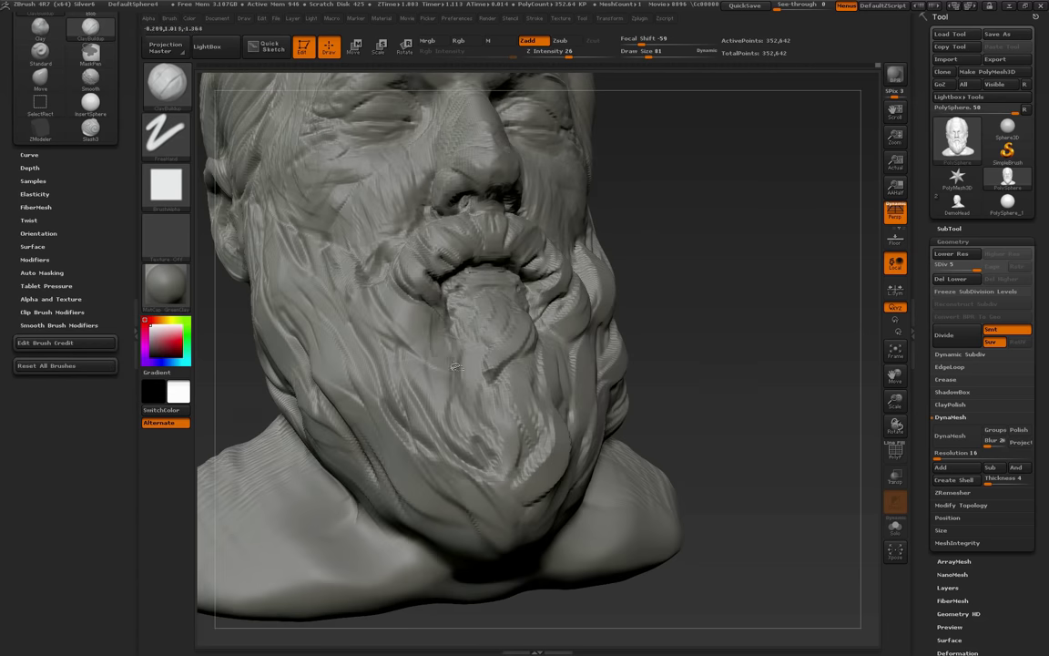
mouse_move(456, 372)
left_mouse_down()
mouse_move(475, 334)
mouse_move(444, 326)
mouse_move(453, 334)
mouse_move(438, 343)
mouse_move(428, 305)
mouse_move(398, 298)
left_mouse_up()
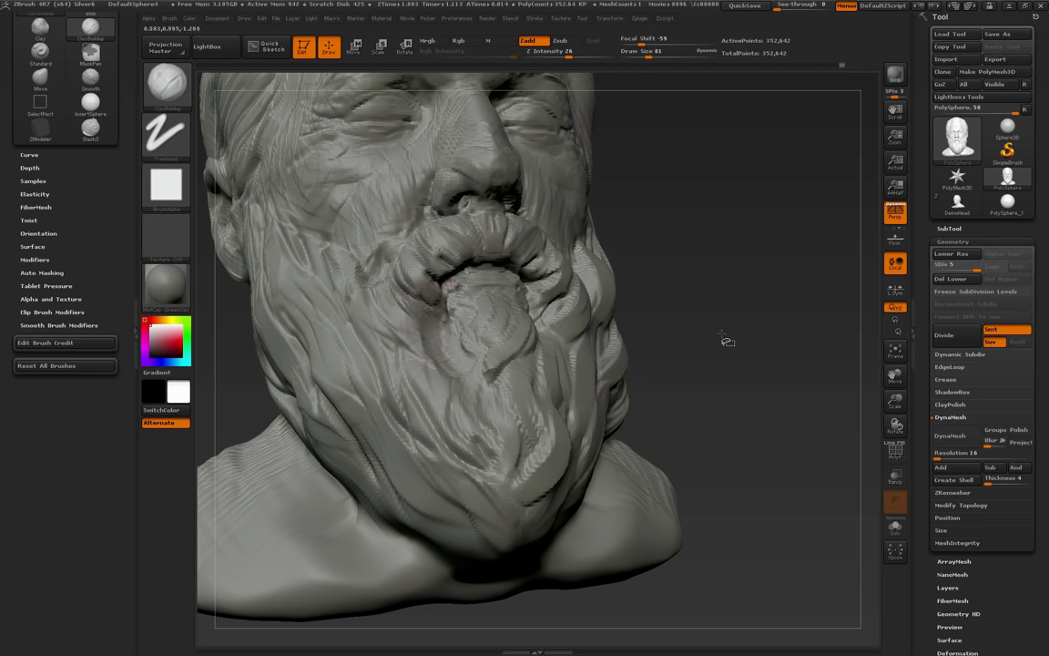
left_click_drag(727, 341, 496, 330)
left_click_drag(390, 279, 406, 293)
left_click_drag(425, 238, 493, 234)
mouse_move(736, 309)
left_mouse_down()
mouse_move(773, 279)
mouse_move(757, 277)
left_mouse_up()
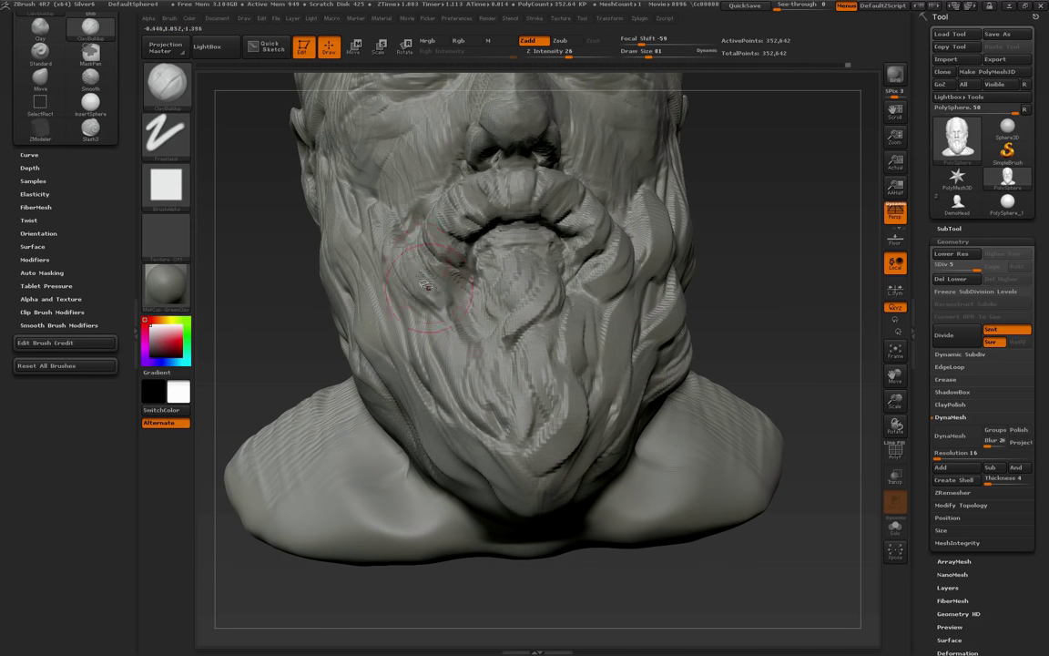
Smooth the beard beside the mouth corner, set the draw size to 103, and add strands around the lower-lip tuft
left_click_drag(793, 345, 769, 298)
left_click_drag(409, 302, 406, 280, "shift")
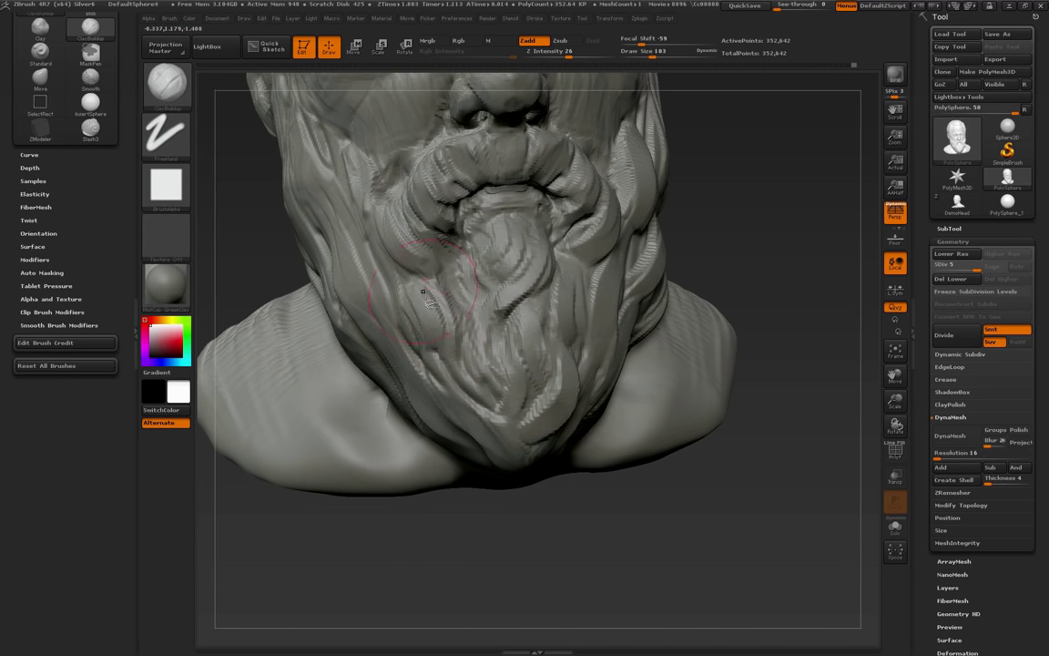
mouse_move(693, 262)
left_mouse_down("alt")
mouse_move(695, 236)
mouse_move(658, 239)
left_mouse_up("alt")
left_click_drag(747, 258, 743, 290, "alt")
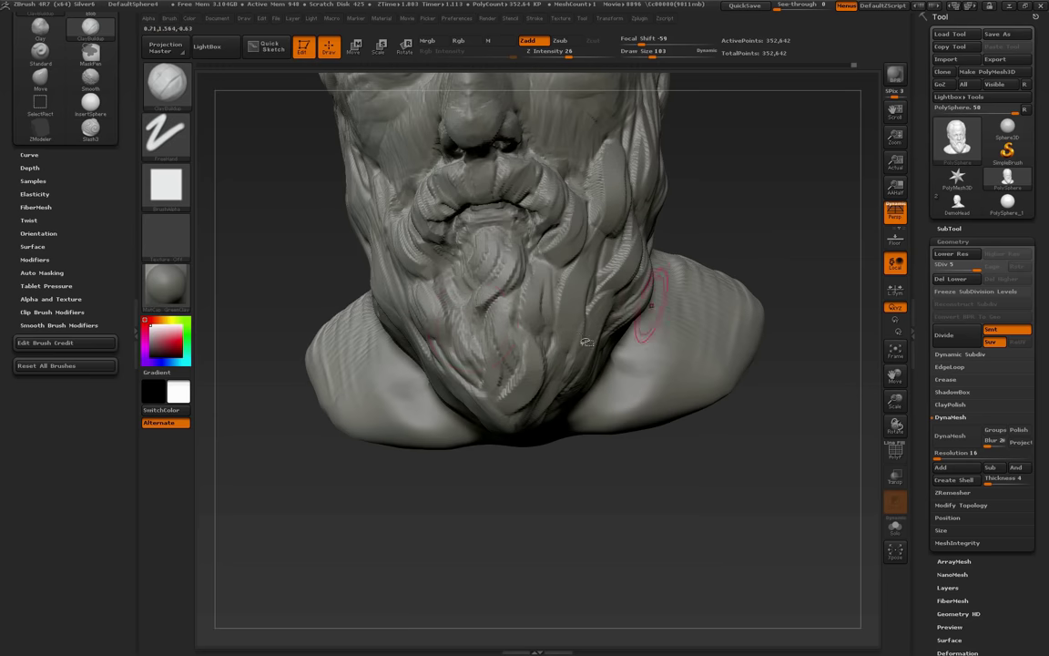
left_click_drag(456, 315, 472, 347)
left_click_drag(458, 296, 476, 348)
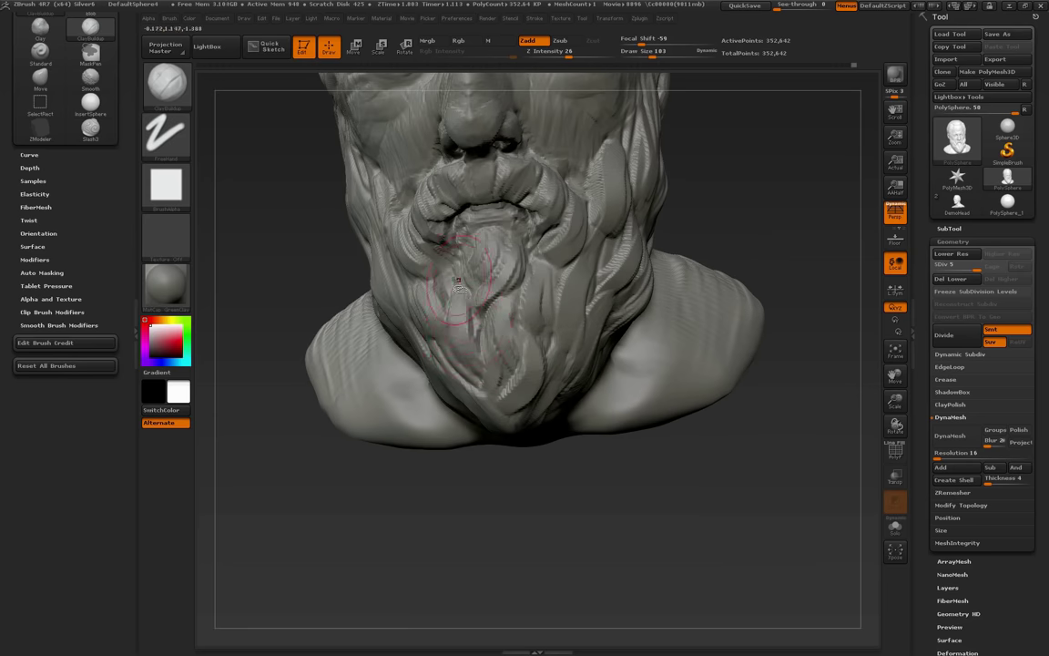
left_click_drag(542, 301, 527, 268)
mouse_move(765, 230)
left_mouse_down("alt")
mouse_move(698, 192)
mouse_move(697, 241)
mouse_move(770, 273)
mouse_move(757, 298)
left_mouse_up("alt")
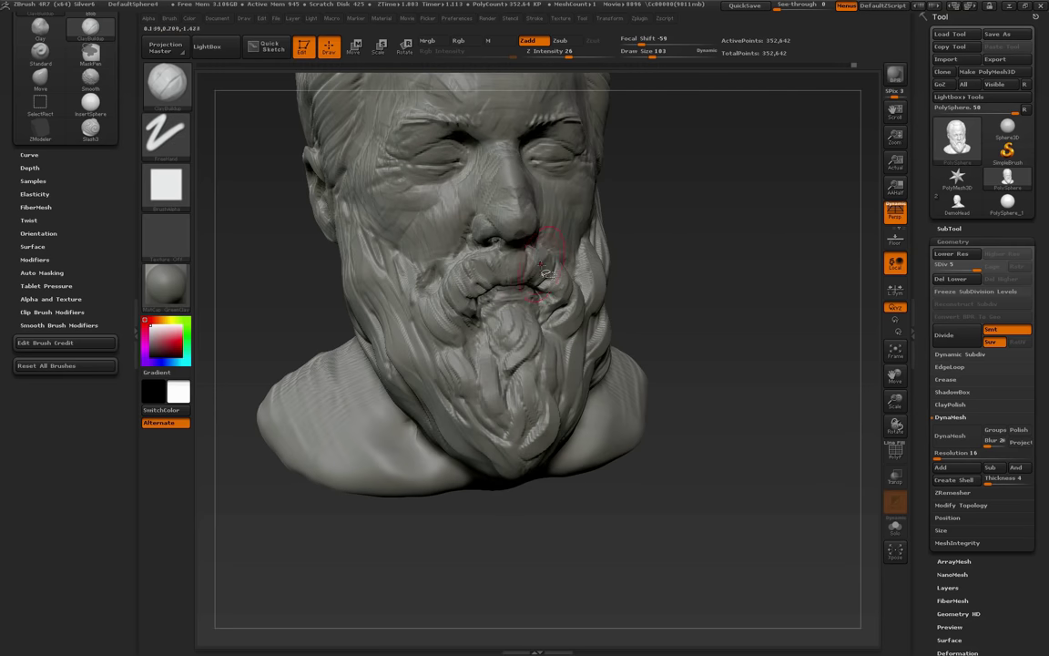
Sculpt long ClayBuildup strands from the cheek down the side of the beard toward the chin
mouse_move(407, 312)
left_mouse_down()
mouse_move(428, 386)
mouse_move(421, 407)
left_mouse_up()
left_click_drag(683, 336, 705, 299)
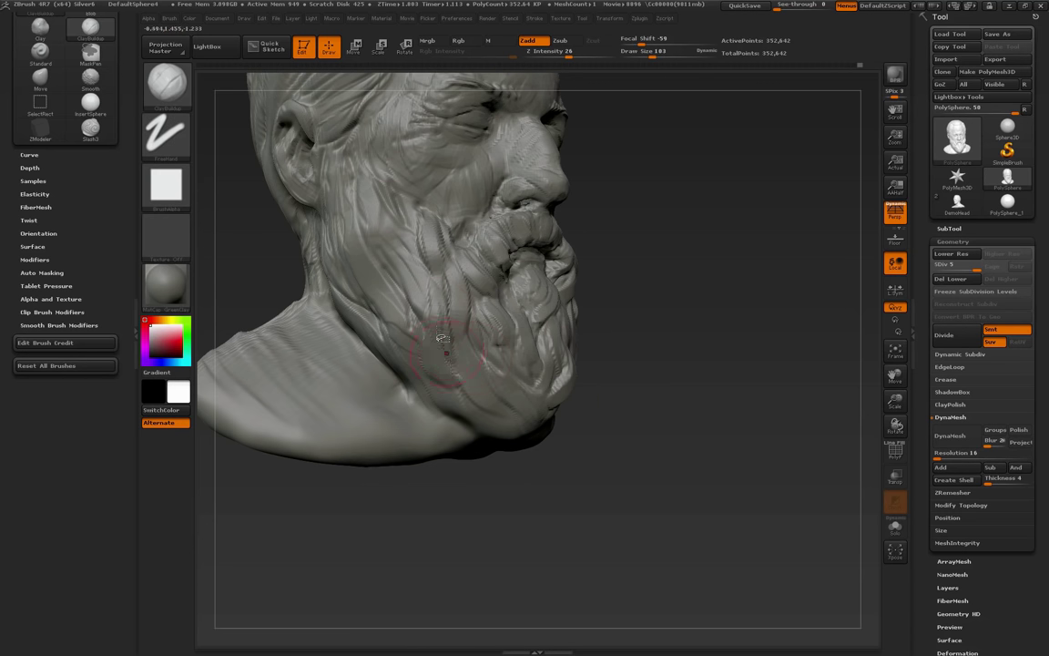
left_click_drag(446, 338, 509, 419)
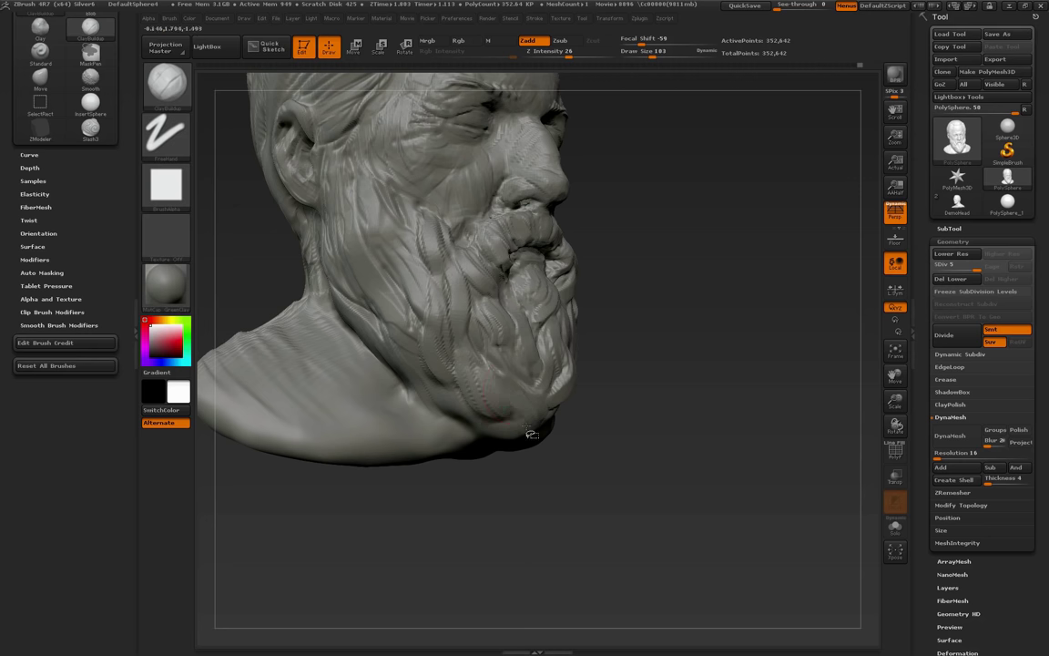
mouse_move(421, 350)
left_mouse_down()
mouse_move(458, 399)
mouse_move(425, 393)
left_mouse_up()
left_click_drag(407, 239, 424, 296)
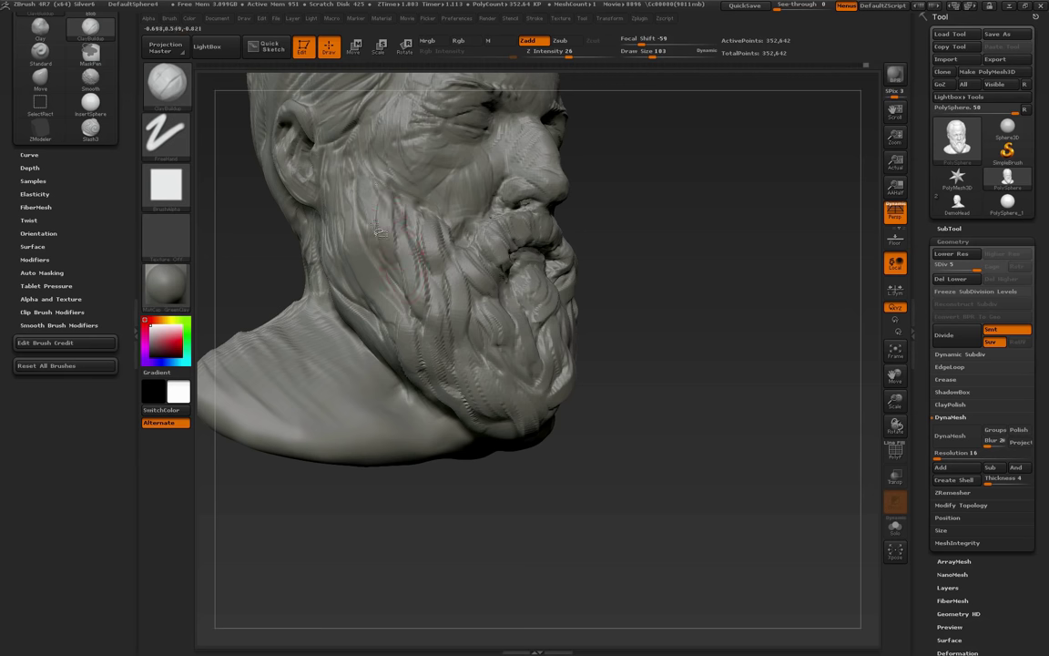
mouse_move(659, 228)
left_mouse_down()
mouse_move(711, 250)
mouse_move(774, 255)
left_mouse_up()
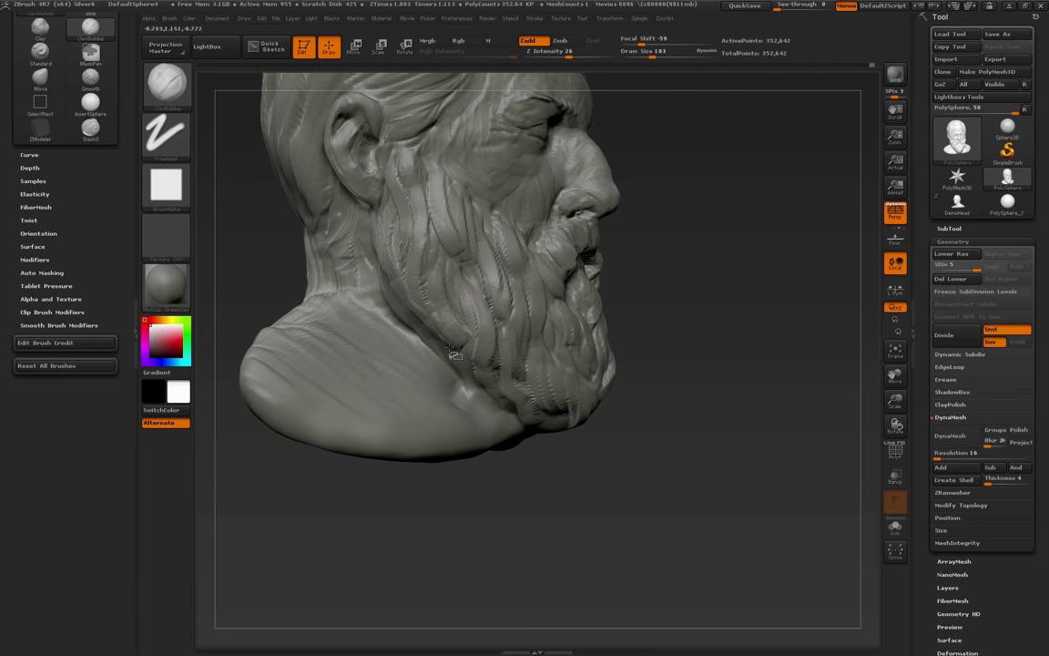
Set the draw size to 148 and build thicker strands along the beard's rear lower edge at the jawline
right_click_drag(481, 296, 441, 289)
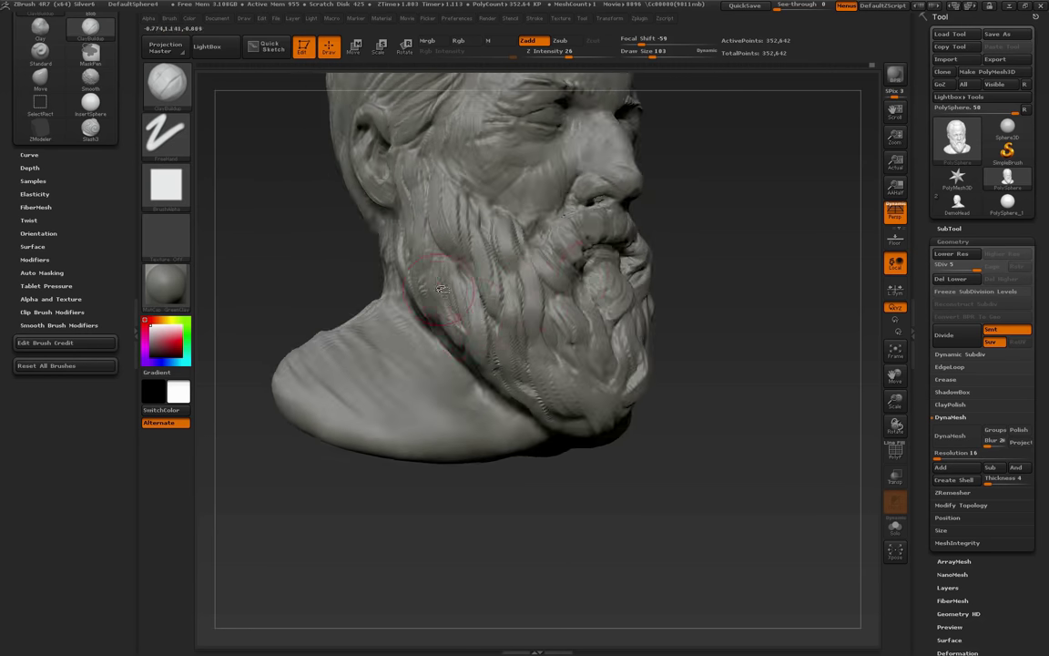
key("s")
left_click_drag(457, 323, 456, 343)
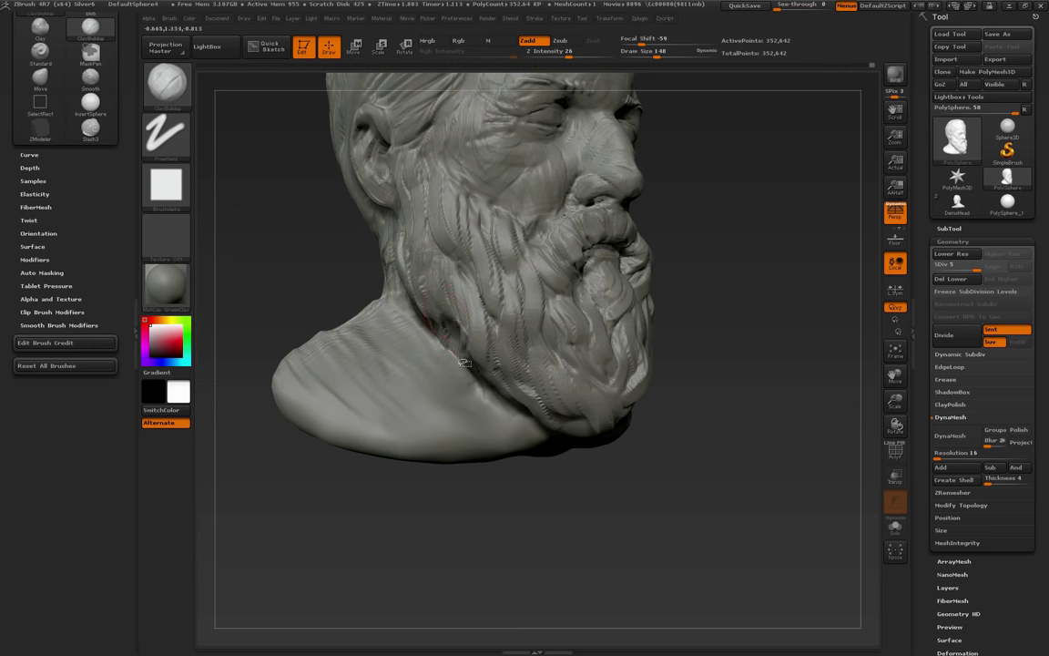
mouse_move(446, 298)
left_mouse_down()
mouse_move(475, 365)
mouse_move(492, 373)
left_mouse_up()
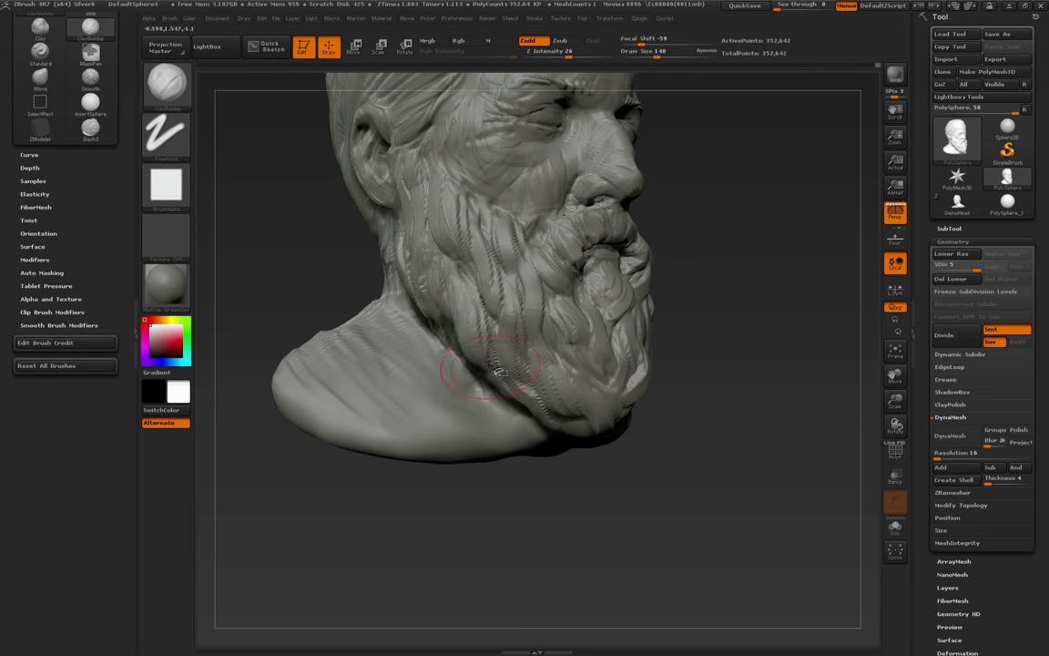
mouse_move(662, 270)
left_mouse_down()
mouse_move(712, 375)
mouse_move(660, 379)
left_mouse_up()
Set the draw size to 95 and sculpt finer strands on the sideburn and the hair above the ear
key("s")
left_click_drag(455, 328, 472, 375)
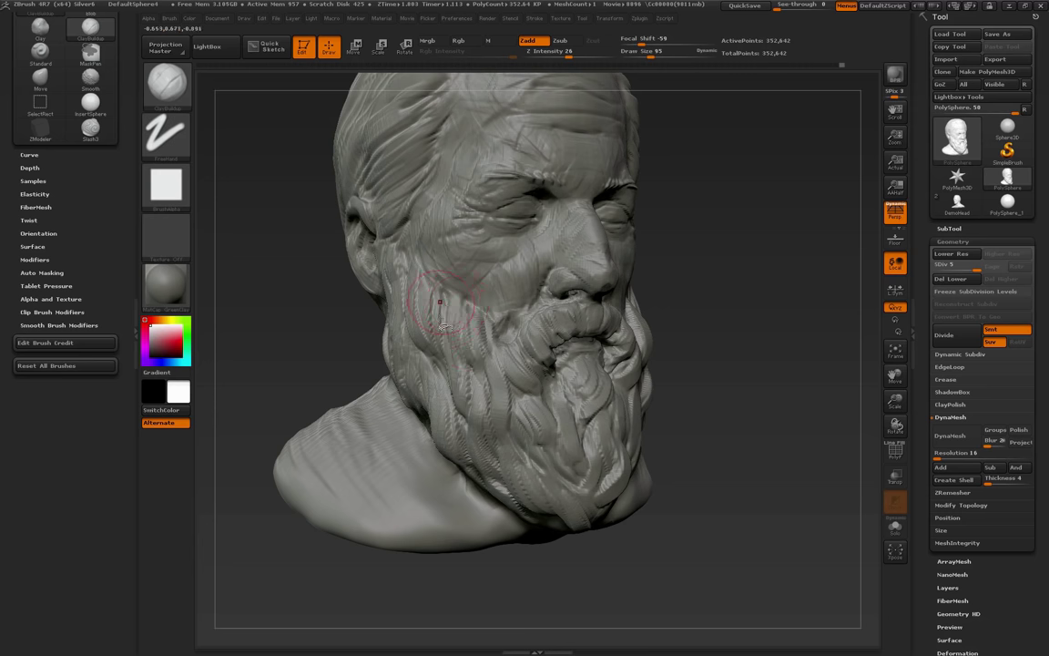
left_click_drag(748, 331, 783, 382)
left_click_drag(729, 291, 801, 296)
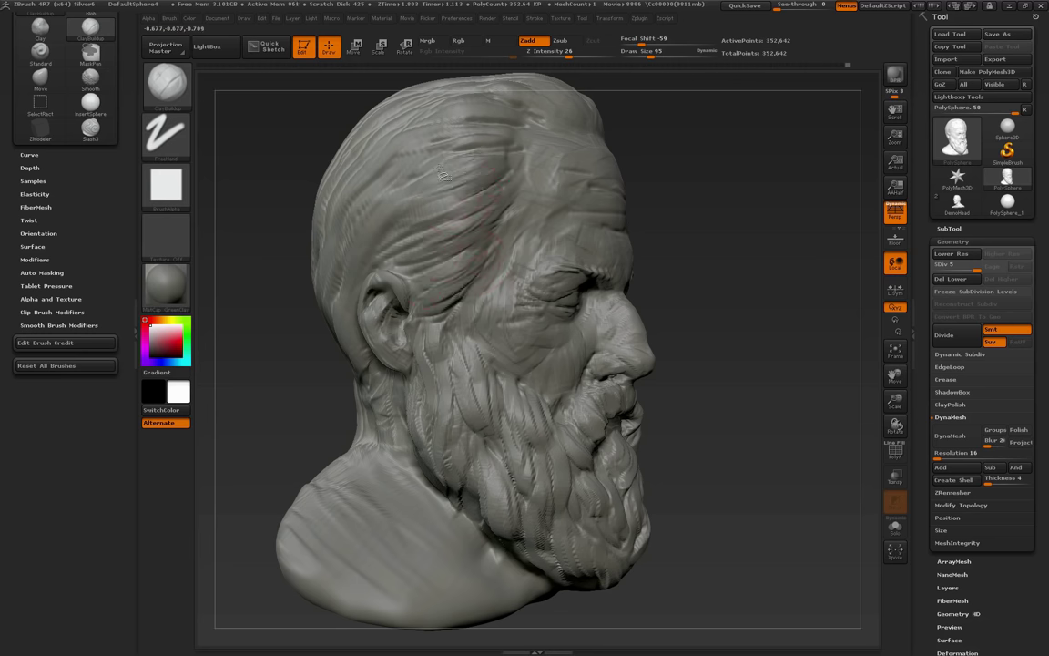
Set the draw size to 127 and add hair strands over the side and upper front of the head
left_click_drag(732, 205, 796, 211)
left_click_drag(738, 248, 651, 355)
mouse_move(398, 208)
left_mouse_down()
mouse_move(487, 247)
mouse_move(439, 220)
left_mouse_up()
mouse_move(628, 173)
left_mouse_down()
mouse_move(655, 199)
mouse_move(683, 263)
left_mouse_up()
mouse_move(504, 345)
left_mouse_down()
mouse_move(543, 319)
mouse_move(548, 337)
mouse_move(424, 273)
mouse_move(387, 278)
mouse_move(455, 346)
mouse_move(396, 290)
mouse_move(441, 315)
mouse_move(421, 300)
left_mouse_up()
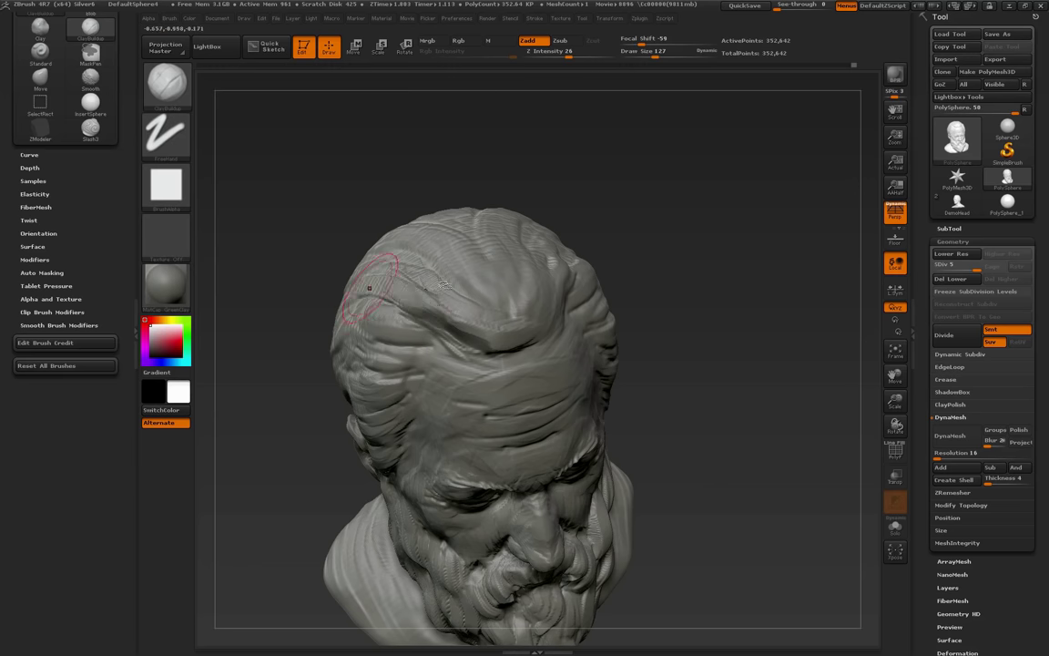
Build ClayBuildup strands over the swept front lock and the top of the head
left_click_drag(646, 285, 701, 287)
mouse_move(391, 290)
left_mouse_down()
mouse_move(351, 273)
mouse_move(306, 293)
mouse_move(370, 328)
mouse_move(401, 314)
mouse_move(384, 351)
mouse_move(342, 341)
mouse_move(316, 361)
mouse_move(386, 380)
mouse_move(426, 348)
mouse_move(408, 371)
mouse_move(372, 382)
left_mouse_up()
mouse_move(792, 330)
left_mouse_down()
mouse_move(723, 343)
mouse_move(710, 377)
left_mouse_up()
left_click_drag(454, 314, 435, 273)
key("s")
left_click_drag(397, 313, 337, 305)
mouse_move(477, 303)
left_mouse_down()
mouse_move(477, 330)
mouse_move(472, 315)
mouse_move(465, 328)
left_mouse_up()
Set the draw size to 136 and sculpt a deep parting on top of the head, smoothing the hair beside it
key("s")
left_click_drag(715, 296, 649, 301)
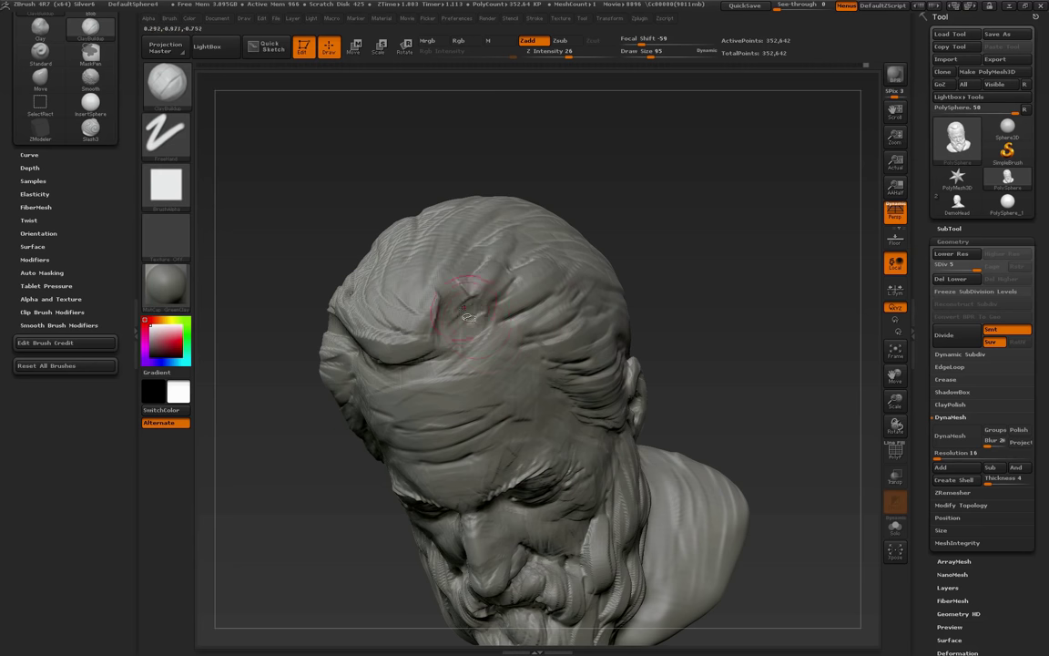
key("s")
left_click_drag(492, 290, 498, 289)
left_click_drag(497, 229, 487, 290)
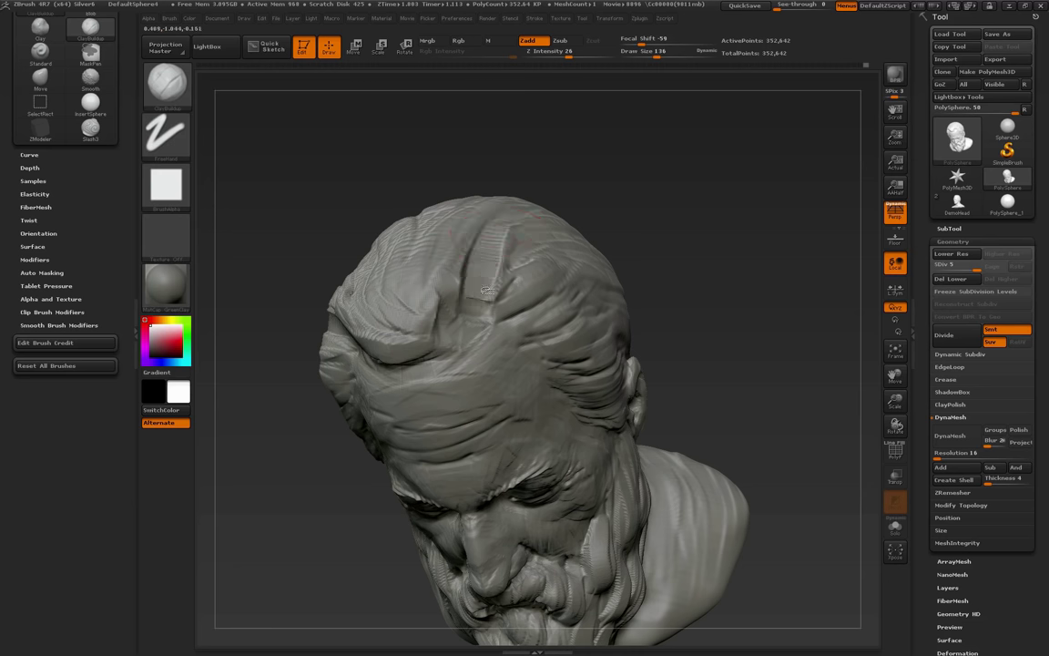
mouse_move(489, 243)
left_mouse_down()
mouse_move(485, 289)
mouse_move(496, 304)
left_mouse_up()
left_click_drag(526, 265, 509, 286, "shift")
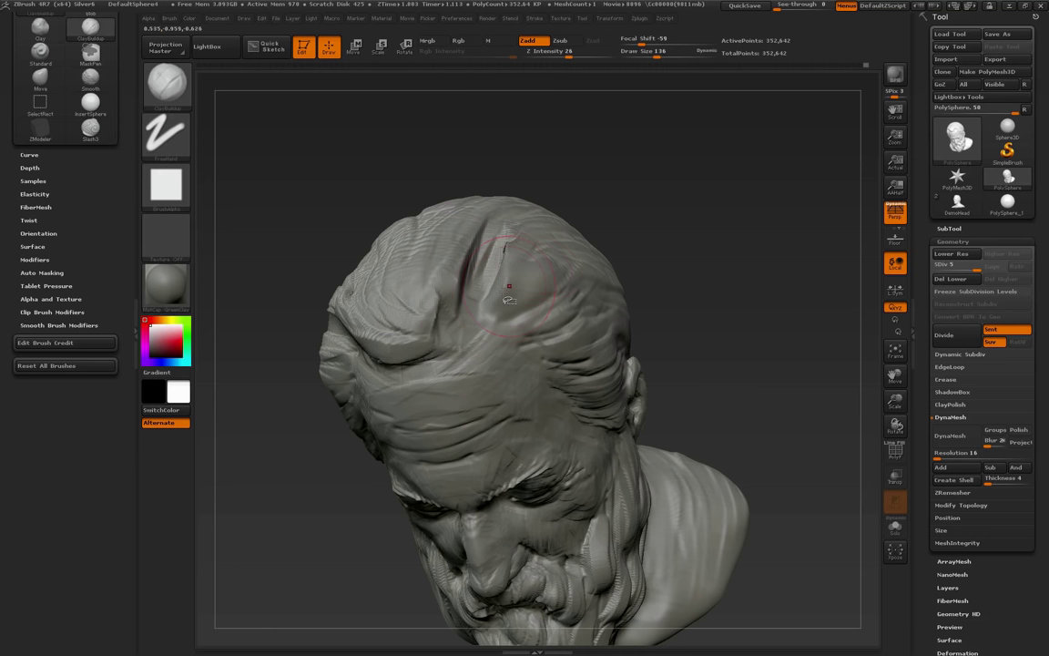
Smooth the lock next to the parting and add strands sweeping from the parting toward the temple
left_click_drag(651, 237, 654, 266)
left_click_drag(505, 264, 496, 293, "shift")
mouse_move(663, 255)
left_mouse_down()
mouse_move(672, 198)
mouse_move(654, 221)
left_mouse_up()
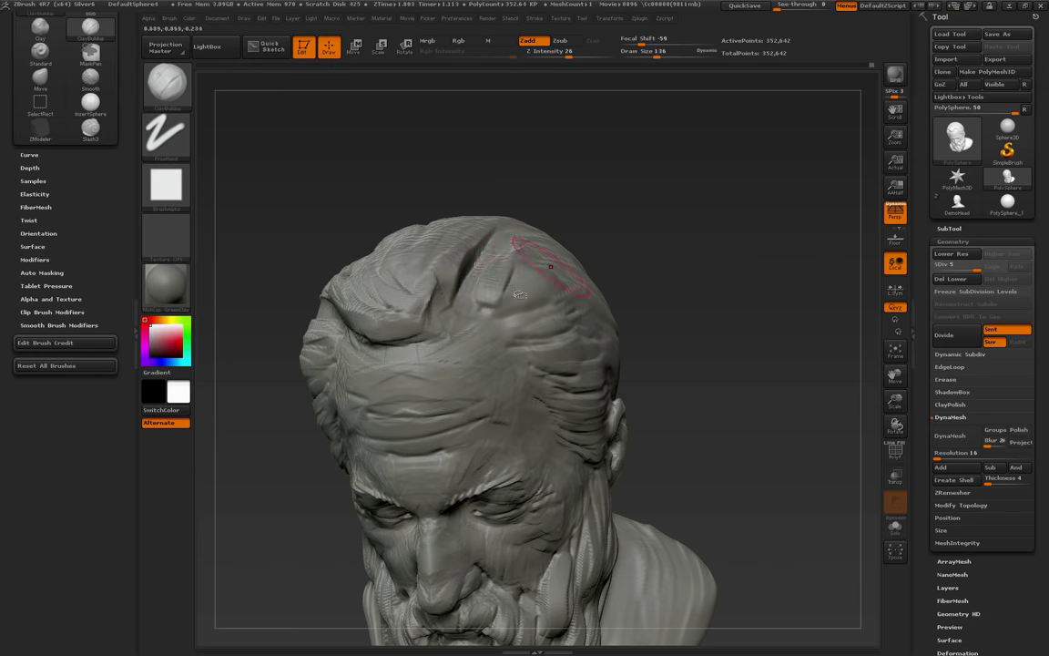
mouse_move(672, 292)
left_mouse_down()
mouse_move(658, 281)
mouse_move(608, 300)
left_mouse_up()
left_click_drag(480, 304, 533, 305)
mouse_move(742, 359)
left_mouse_down()
mouse_move(731, 348)
mouse_move(534, 348)
left_mouse_up()
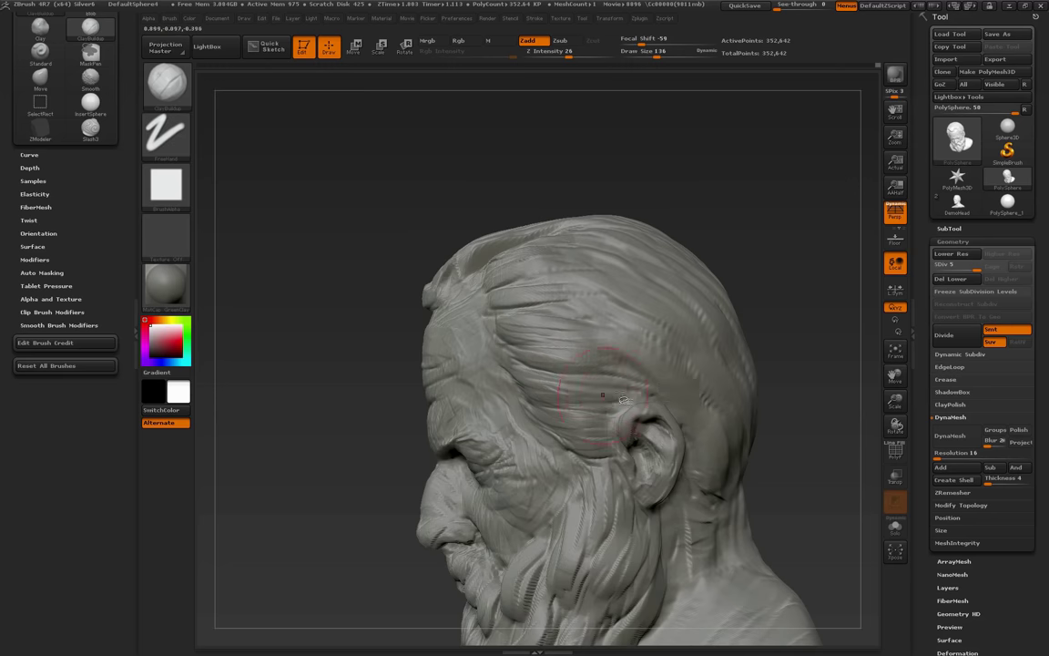
Set the draw size to 169 and build hair strands on the back of the head behind the ear
mouse_move(836, 410)
left_mouse_down()
mouse_move(745, 346)
mouse_move(729, 345)
left_mouse_up()
left_click_drag(592, 292, 582, 298)
left_click_drag(642, 392, 651, 459)
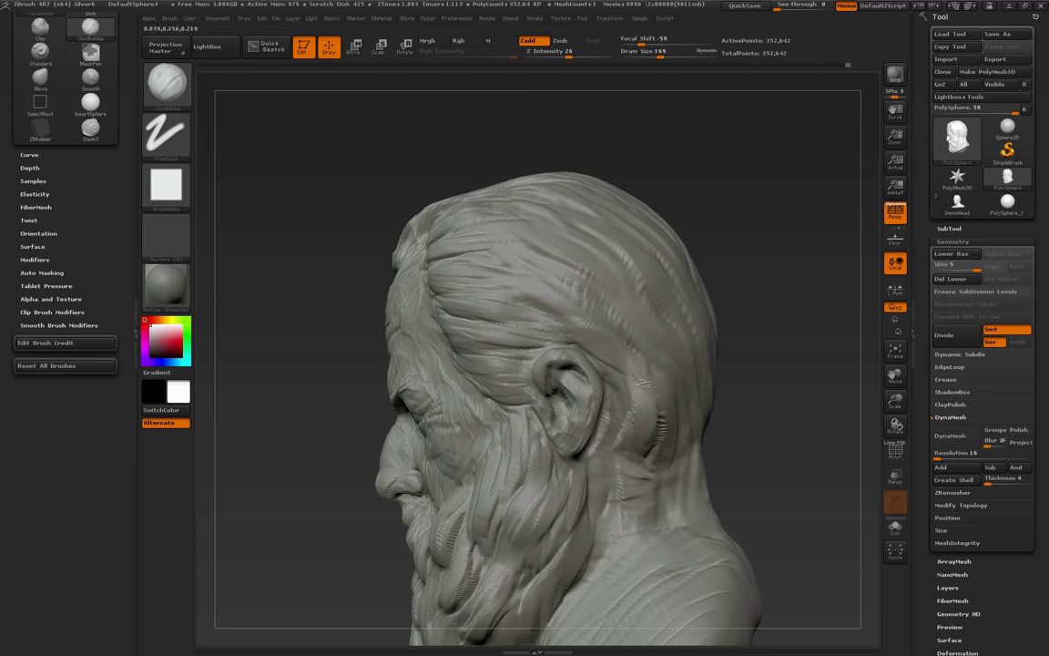
Add broad ClayBuildup strands to the hair between the temple and the parting
left_click_drag(731, 280, 794, 361)
left_click_drag(526, 249, 437, 243)
left_click_drag(537, 234, 426, 215)
left_click_drag(505, 215, 422, 194)
Sculpt curved strands across the parting and the swept front lock down to its front edge
left_click_drag(709, 277, 717, 314)
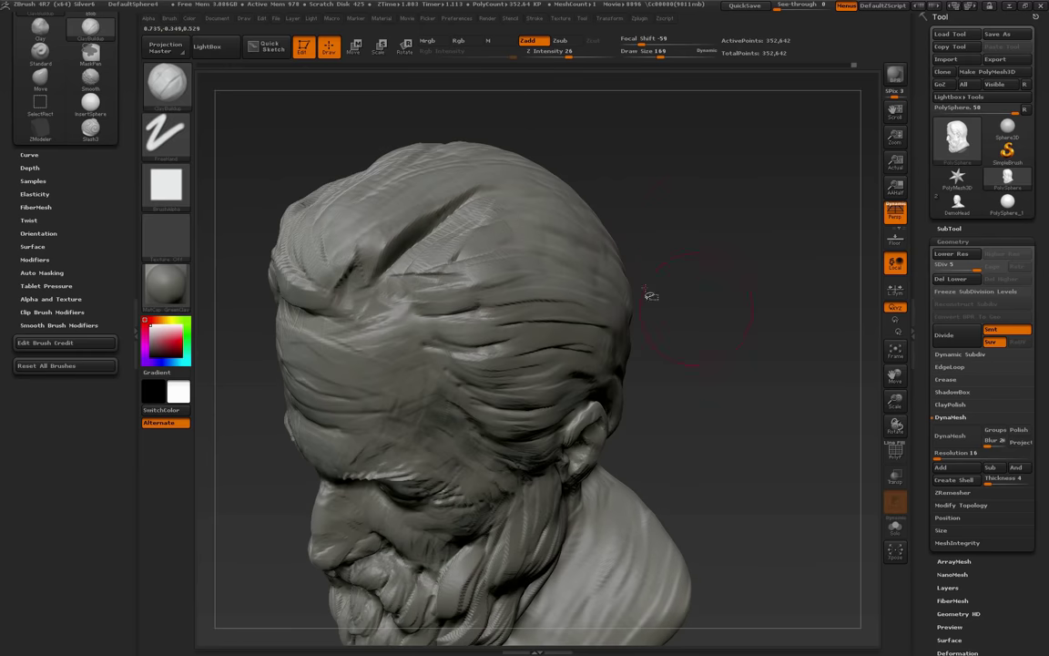
left_click_drag(650, 295, 661, 289)
left_click_drag(403, 328, 376, 344)
left_click_drag(441, 261, 393, 318)
left_click_drag(476, 235, 421, 293)
left_click_drag(435, 220, 352, 321)
mouse_move(382, 260)
left_mouse_down()
mouse_move(353, 315)
mouse_move(342, 314)
left_mouse_up()
mouse_move(348, 264)
left_mouse_down()
mouse_move(330, 318)
mouse_move(311, 314)
mouse_move(307, 337)
left_mouse_up()
left_click_drag(317, 281, 299, 321)
left_click_drag(333, 259, 302, 302)
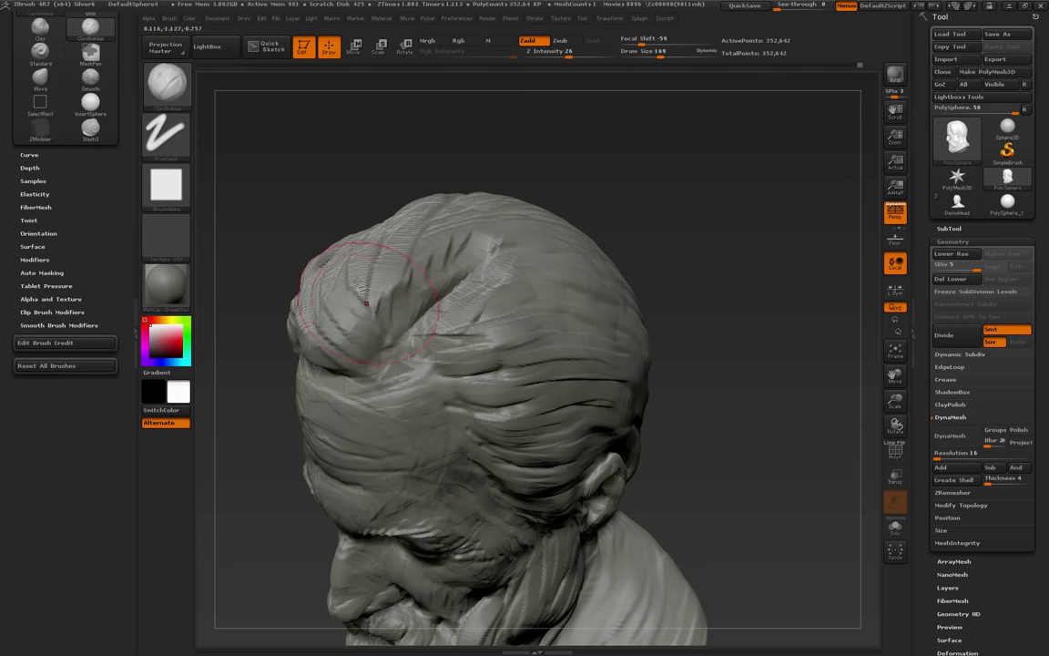
Layer diagonal and lengthwise hair strands over the crown on both sides of the parting
mouse_move(708, 299)
left_mouse_down("alt")
mouse_move(681, 340)
mouse_move(717, 292)
mouse_move(691, 356)
mouse_move(763, 417)
left_mouse_up("alt")
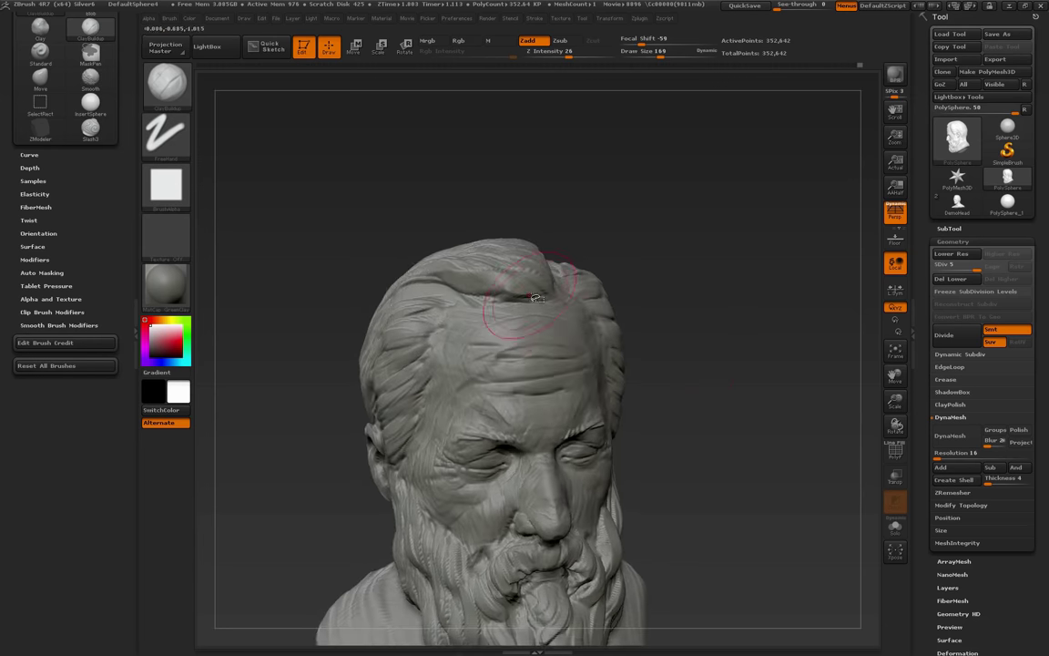
left_click_drag(699, 302, 696, 373)
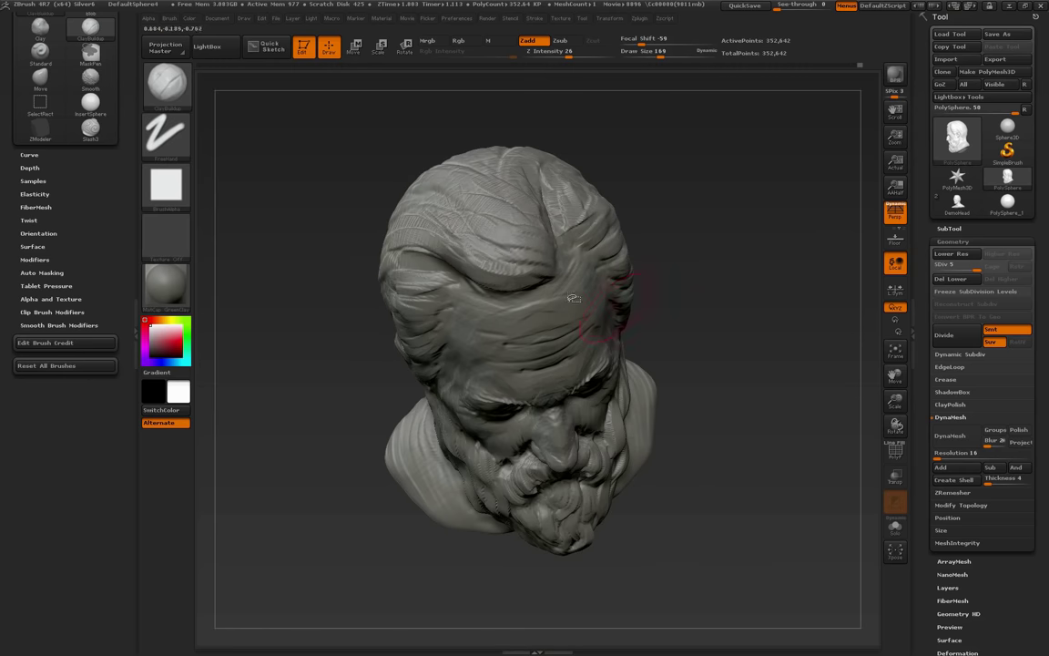
mouse_move(503, 224)
left_mouse_down()
mouse_move(410, 205)
mouse_move(440, 201)
mouse_move(414, 186)
left_mouse_up()
mouse_move(531, 258)
left_mouse_down()
mouse_move(410, 215)
mouse_move(461, 214)
mouse_move(446, 202)
left_mouse_up()
left_click_drag(676, 202, 696, 253)
left_click_drag(568, 159, 581, 217)
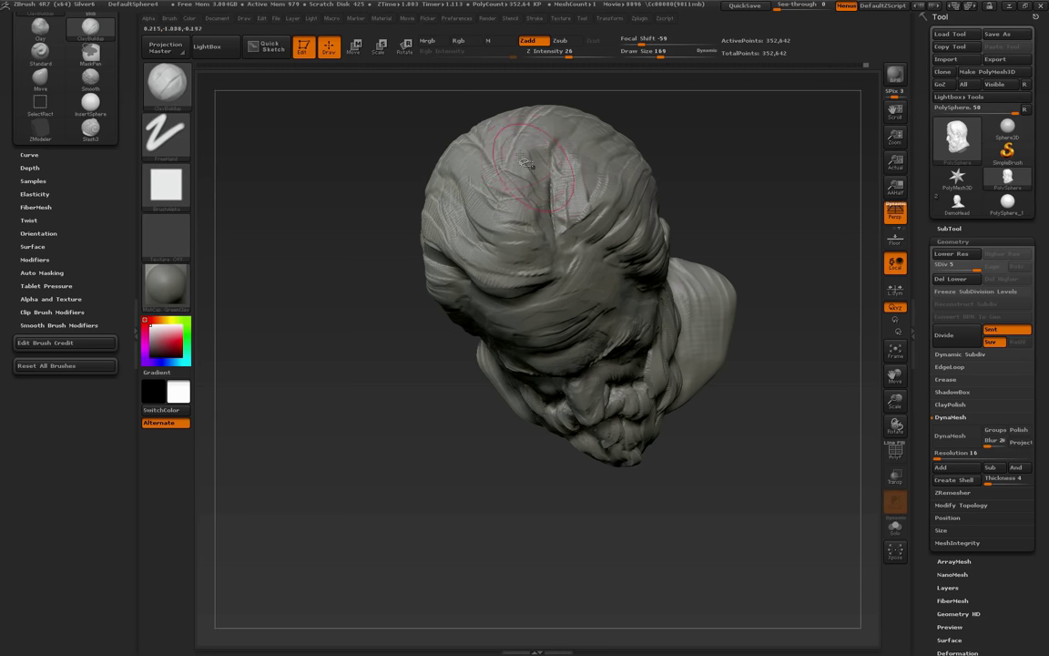
left_click_drag(672, 192, 695, 302)
mouse_move(499, 239)
left_mouse_down()
mouse_move(466, 264)
mouse_move(482, 262)
mouse_move(476, 292)
mouse_move(463, 281)
mouse_move(468, 289)
left_mouse_up()
mouse_move(820, 287)
left_mouse_down()
mouse_move(772, 310)
mouse_move(768, 327)
mouse_move(648, 277)
left_mouse_up()
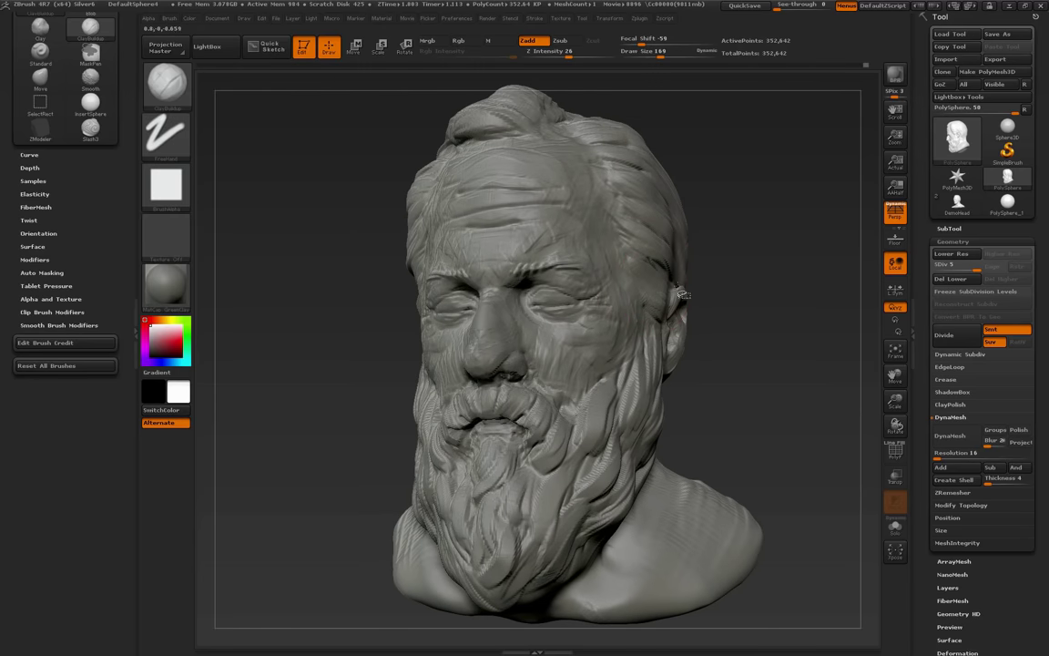
Set the draw size to 282 and build broad ClayBuildup hair strands on the side of the head above the ear
key("ctrl+shift")
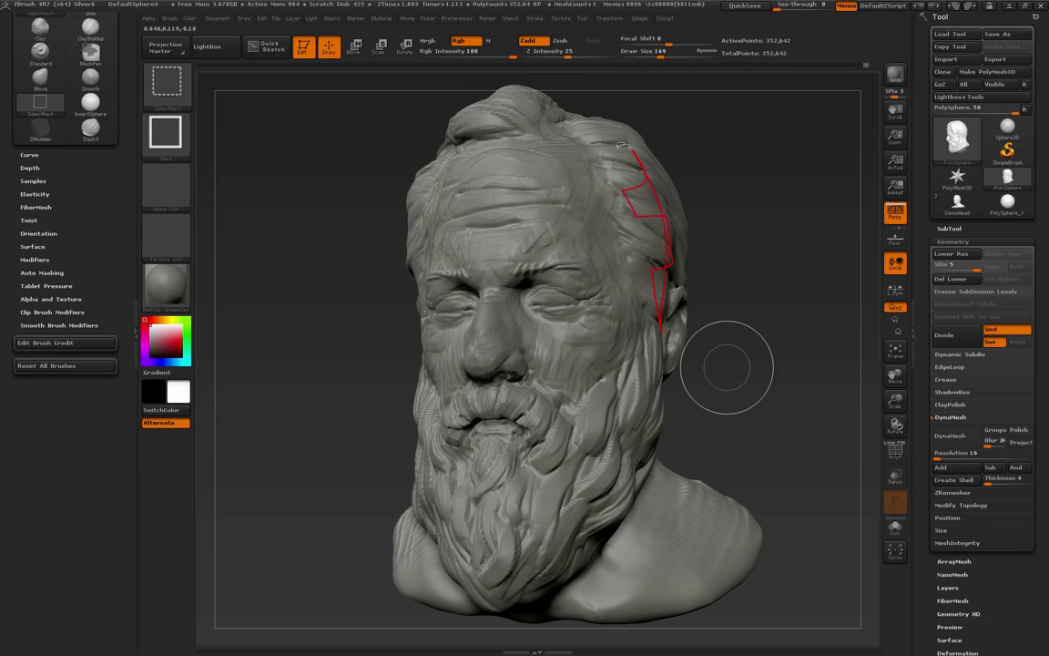
mouse_move(813, 285)
left_mouse_down()
mouse_move(763, 290)
mouse_move(719, 273)
left_mouse_up()
mouse_move(651, 225)
left_mouse_down()
mouse_move(754, 237)
mouse_move(759, 226)
left_mouse_up()
left_click_drag(638, 193, 774, 217)
key("s")
left_click_drag(674, 186, 757, 202)
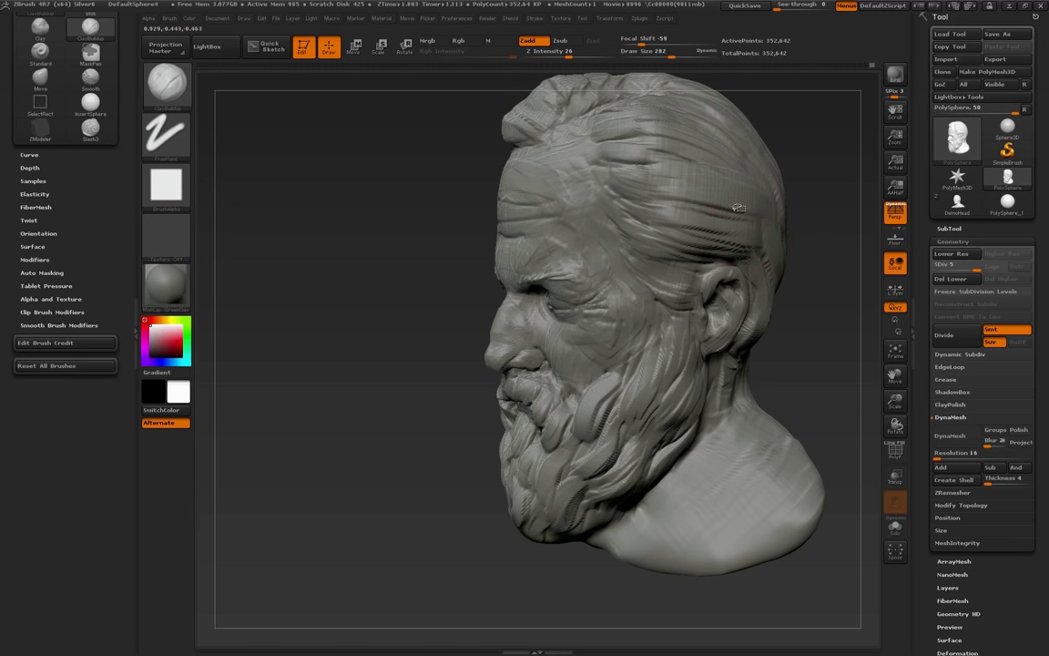
left_click(535, 18)
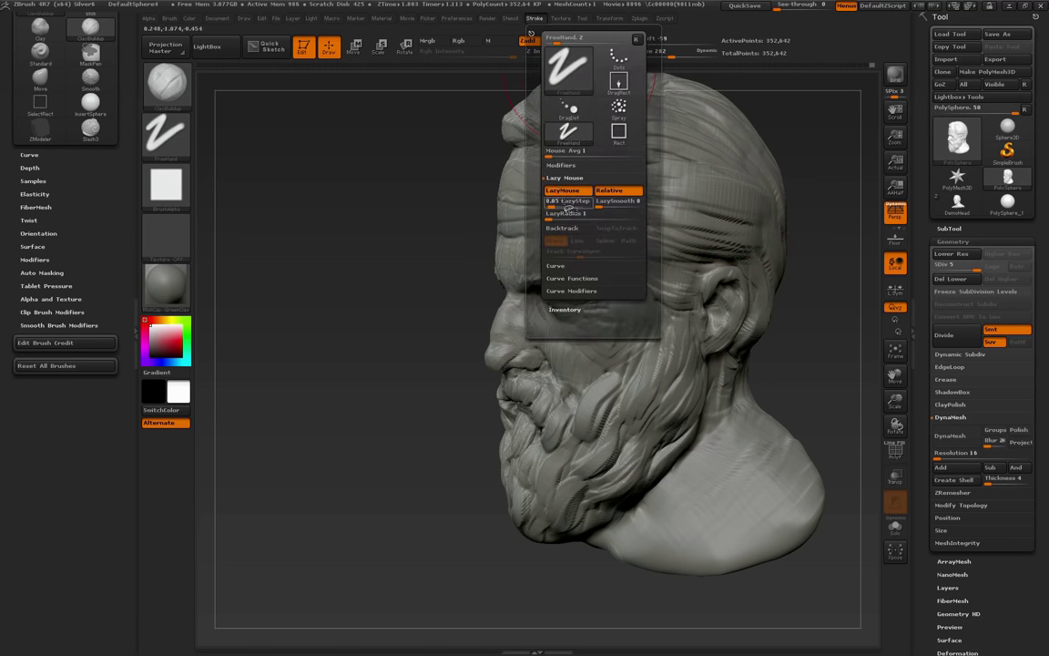
left_click_drag(455, 173, 533, 178)
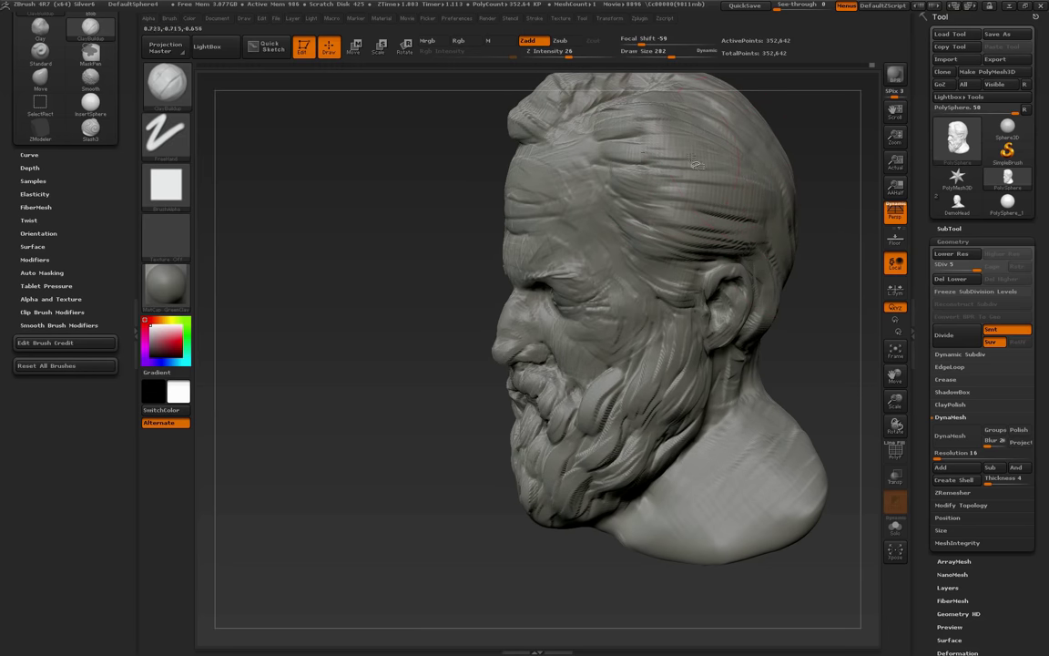
Layer long swept-back strands from the hairline to the back of the head, including the area above the temple
left_click_drag(612, 138, 777, 176)
left_click_drag(615, 144, 763, 189)
mouse_move(585, 115)
left_mouse_down()
mouse_move(728, 147)
mouse_move(686, 122)
mouse_move(713, 138)
left_mouse_up()
mouse_move(823, 219)
left_mouse_down()
mouse_move(815, 213)
mouse_move(843, 269)
mouse_move(775, 336)
left_mouse_up()
left_click_drag(726, 277, 676, 255)
left_click_drag(790, 281, 804, 363, "alt")
left_click_drag(564, 245, 690, 280)
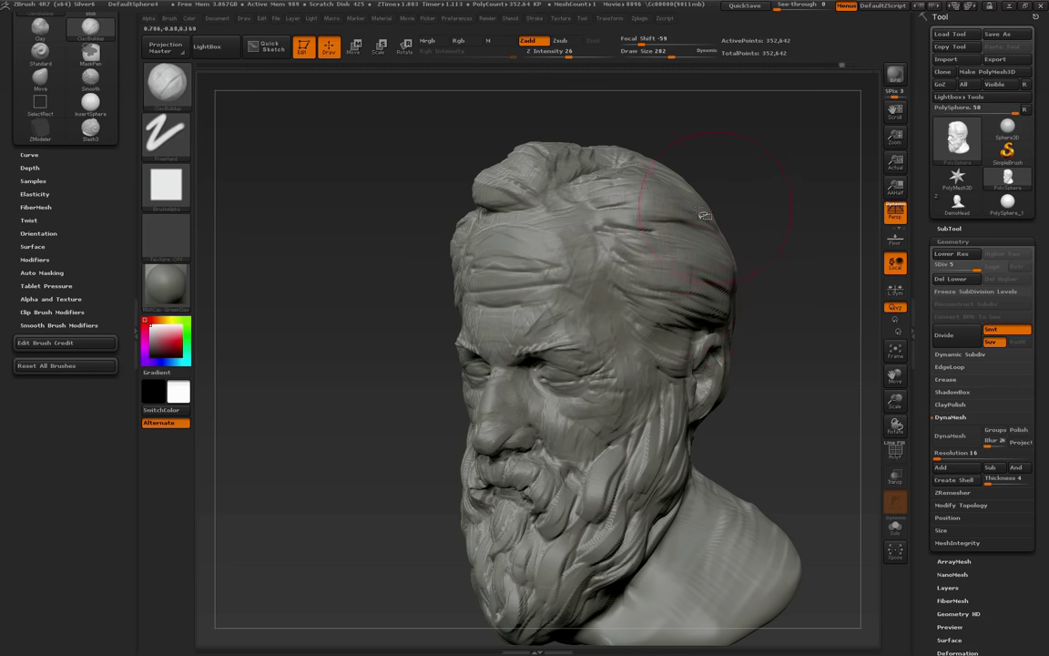
Build matching broad hair strands on the opposite side of the head, from the temple back above the ear
mouse_move(786, 253)
left_mouse_down()
mouse_move(813, 258)
mouse_move(758, 309)
mouse_move(802, 324)
mouse_move(473, 259)
left_mouse_up()
left_click_drag(383, 259, 445, 215)
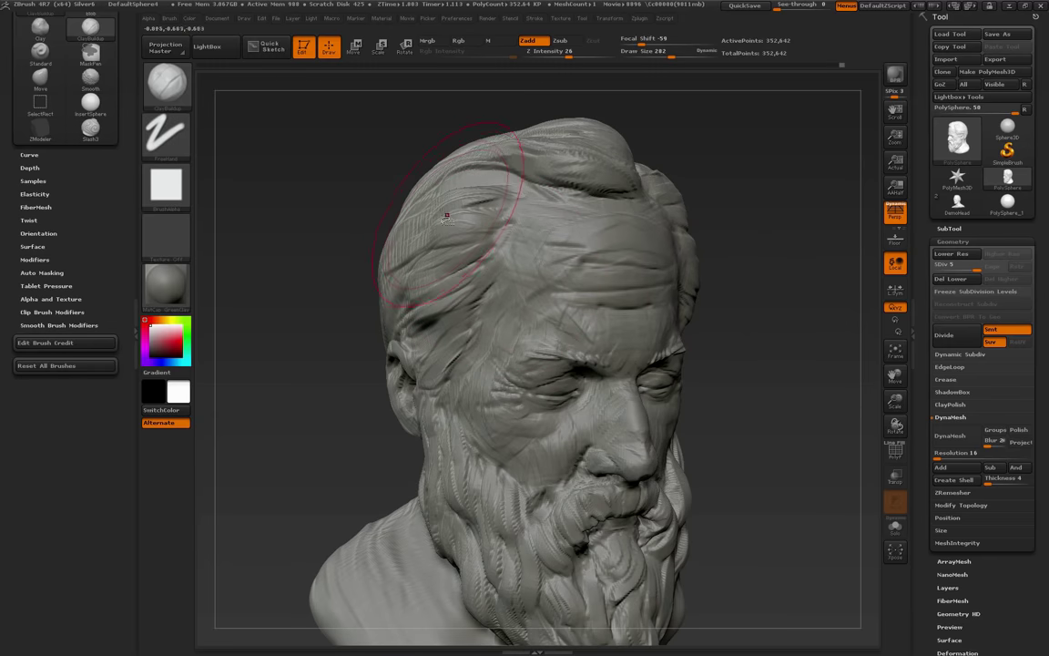
left_click_drag(312, 308, 387, 303)
left_click_drag(383, 235, 470, 205)
left_click_drag(351, 237, 467, 194)
mouse_move(387, 220)
left_mouse_down()
mouse_move(447, 196)
mouse_move(483, 214)
left_mouse_up()
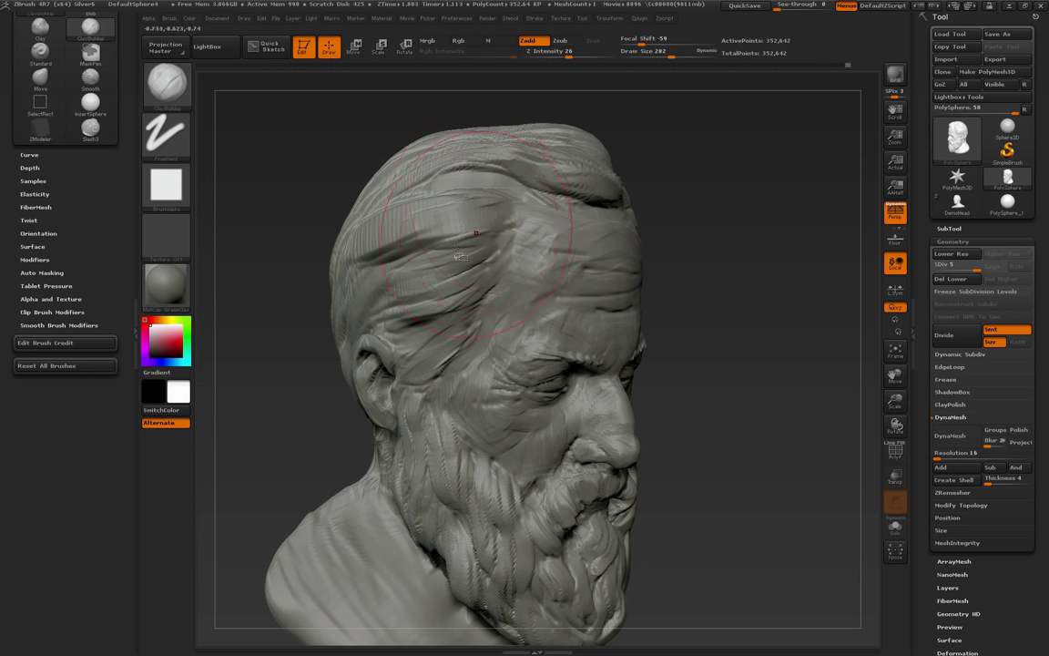
mouse_move(383, 296)
left_mouse_down()
mouse_move(466, 270)
mouse_move(445, 275)
left_mouse_up()
mouse_move(357, 296)
left_mouse_down()
mouse_move(456, 255)
mouse_move(400, 278)
mouse_move(455, 242)
mouse_move(397, 284)
mouse_move(445, 236)
left_mouse_up()
Set the draw size to 169 and build vertical strands in the side of the beard below the cheek
mouse_move(707, 246)
left_mouse_down()
mouse_move(763, 259)
mouse_move(754, 278)
mouse_move(764, 344)
mouse_move(783, 313)
mouse_move(745, 235)
left_mouse_up()
key("s")
left_click_drag(630, 362, 612, 362)
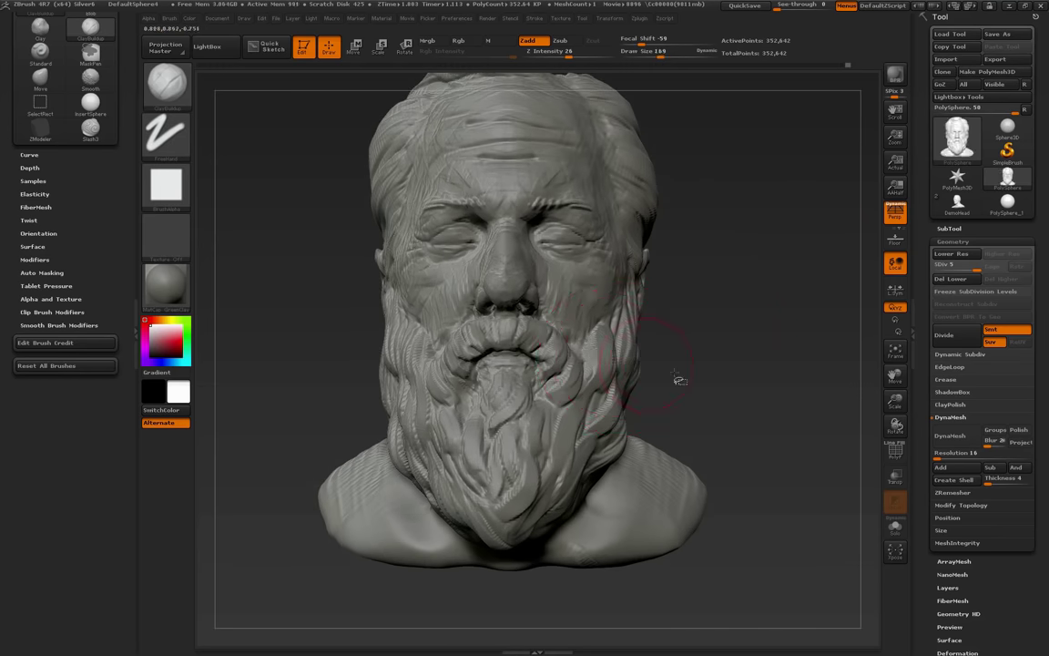
left_click_drag(657, 393, 626, 369)
mouse_move(706, 364)
left_mouse_down()
mouse_move(675, 368)
mouse_move(779, 358)
left_mouse_up()
left_click_drag(669, 302, 676, 301)
mouse_move(409, 292)
left_mouse_down()
mouse_move(374, 271)
mouse_move(375, 315)
mouse_move(370, 303)
left_mouse_up()
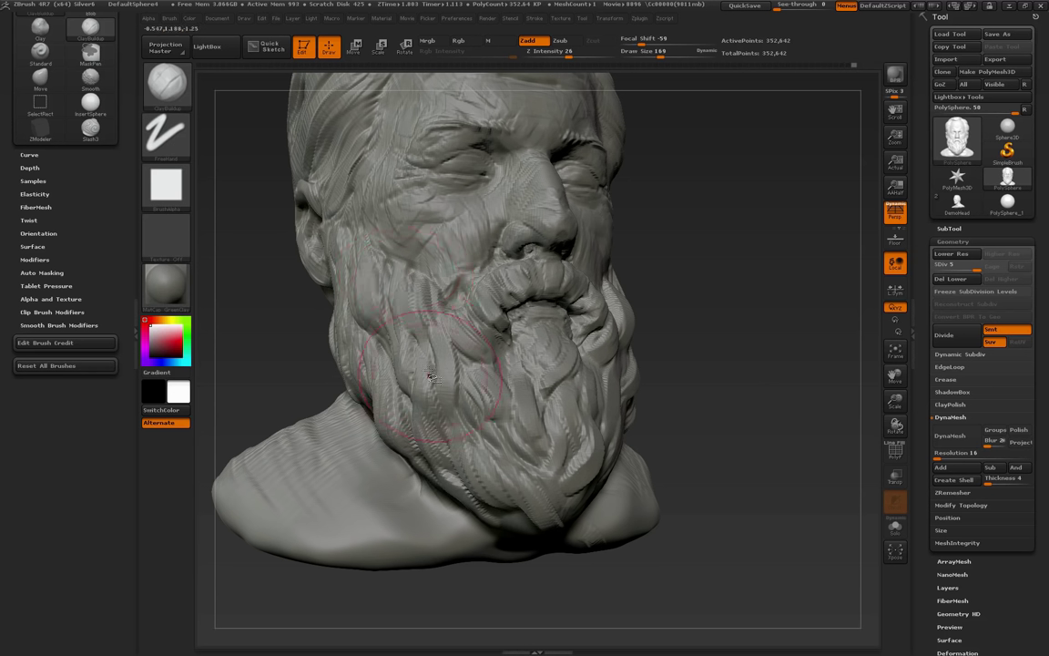
left_click_drag(414, 339, 409, 380)
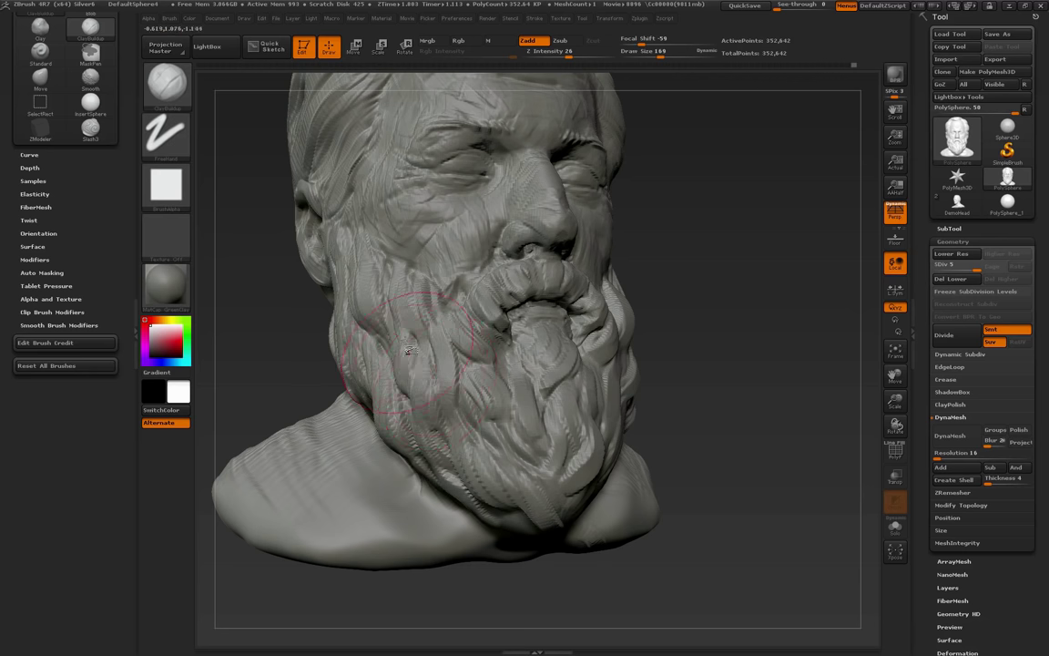
left_click_drag(437, 306, 452, 356)
Add strands to the lower beard beside the chin and along the underside of the jaw
left_click_drag(672, 382, 676, 320, "alt")
left_click_drag(484, 305, 500, 351)
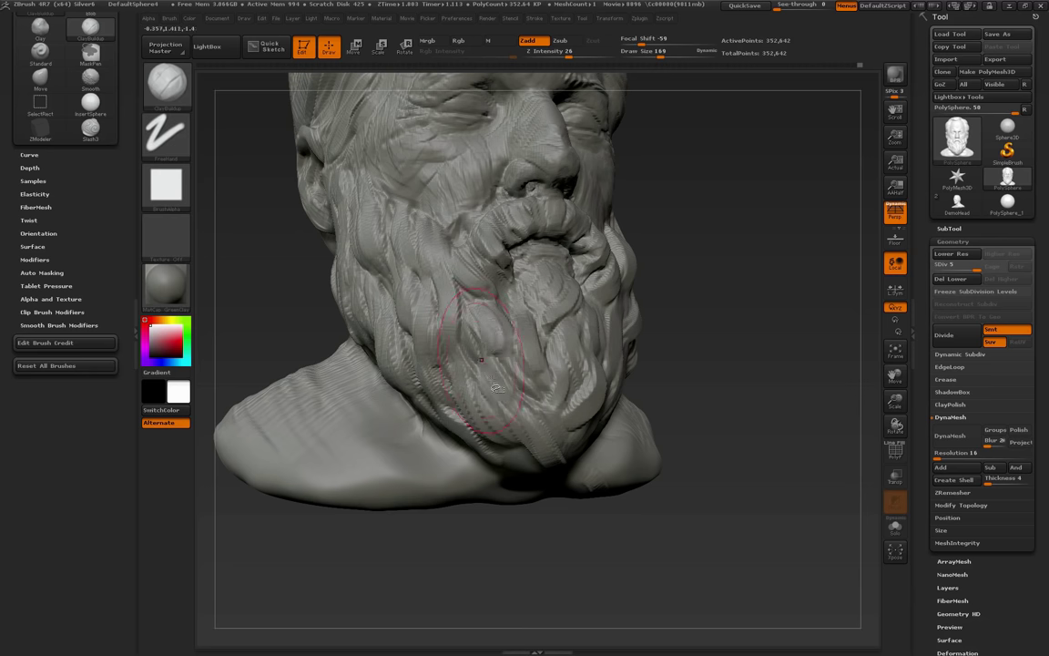
left_click_drag(640, 296, 706, 305)
left_click_drag(413, 341, 428, 377)
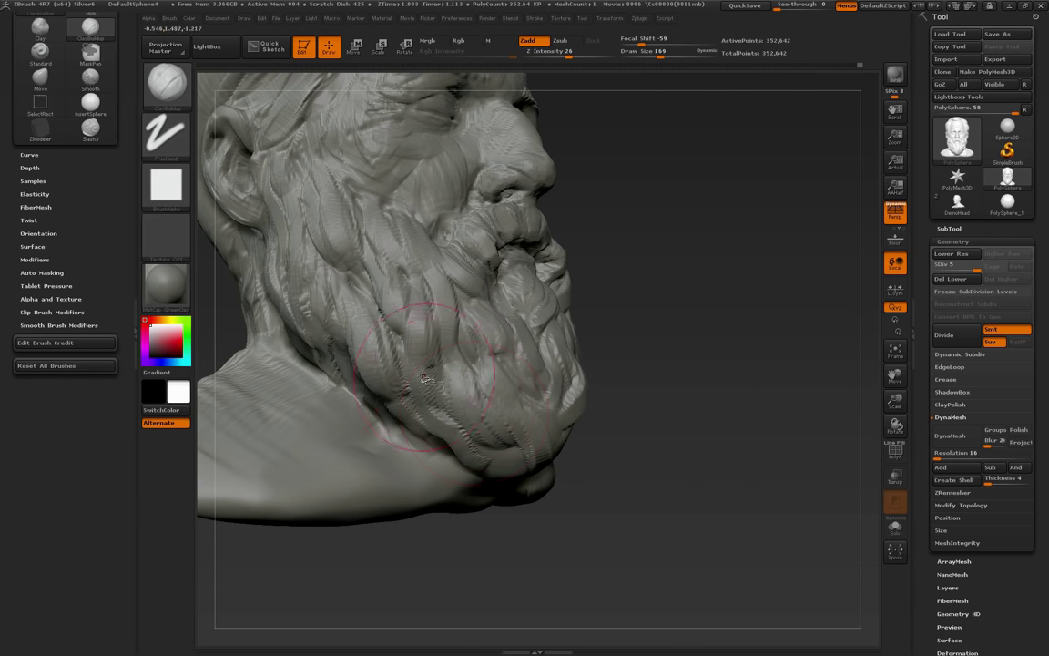
Build beard strands running down the rear edge of the jaw below the ear
mouse_move(307, 284)
left_mouse_down()
mouse_move(283, 230)
mouse_move(280, 186)
mouse_move(306, 231)
mouse_move(286, 278)
left_mouse_up()
left_click_drag(284, 234, 292, 308)
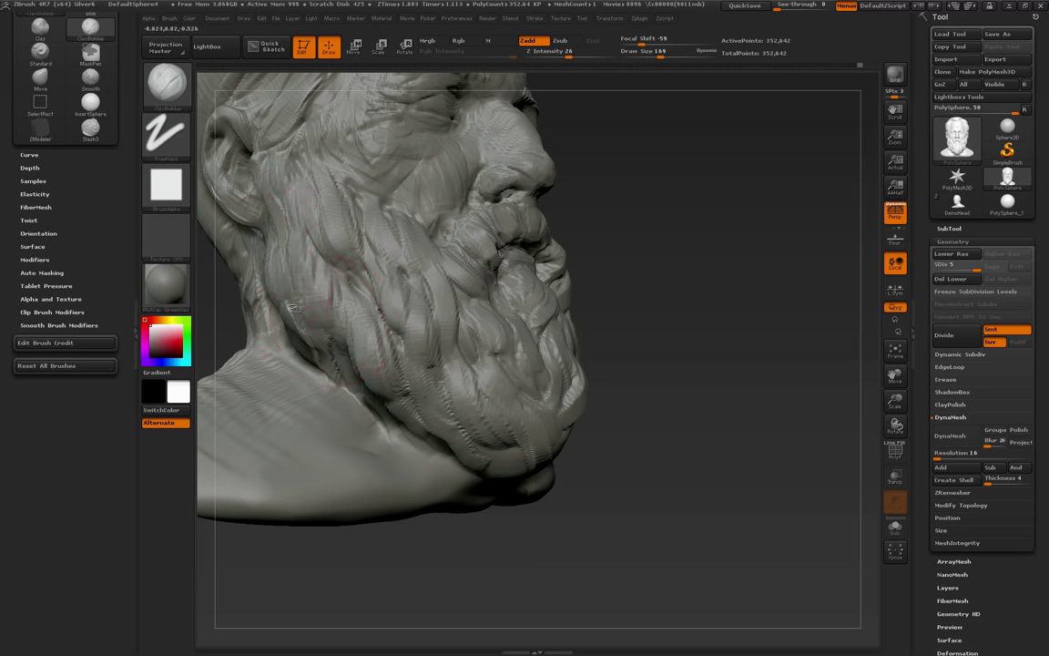
mouse_move(537, 276)
left_mouse_down()
mouse_move(575, 285)
mouse_move(605, 346)
mouse_move(668, 422)
mouse_move(726, 398)
mouse_move(731, 416)
left_mouse_up()
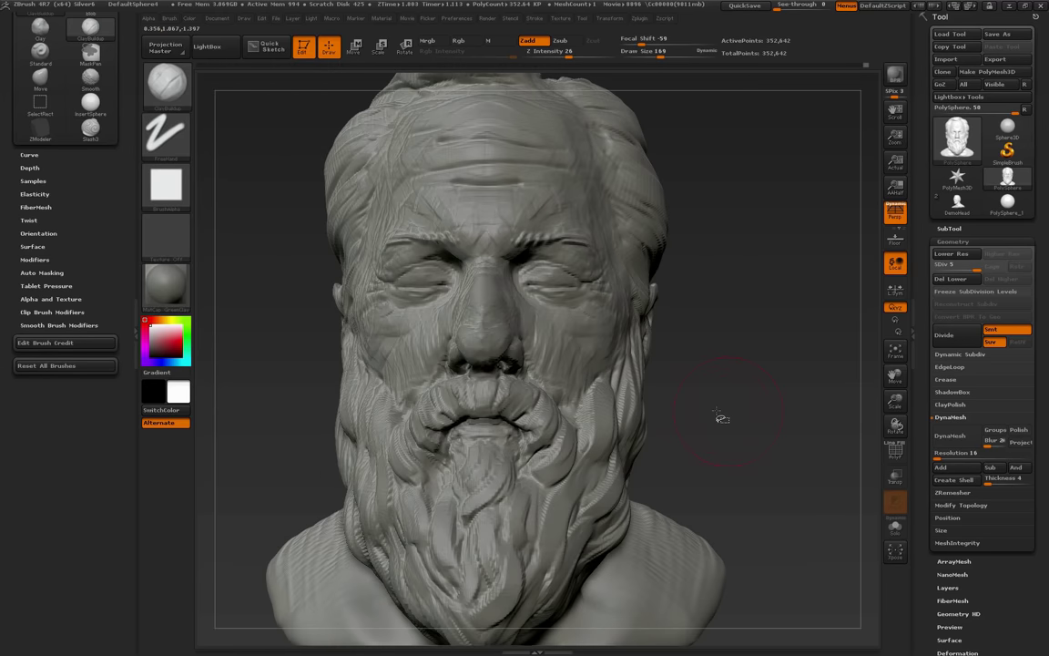
left_click_drag(719, 377, 781, 406)
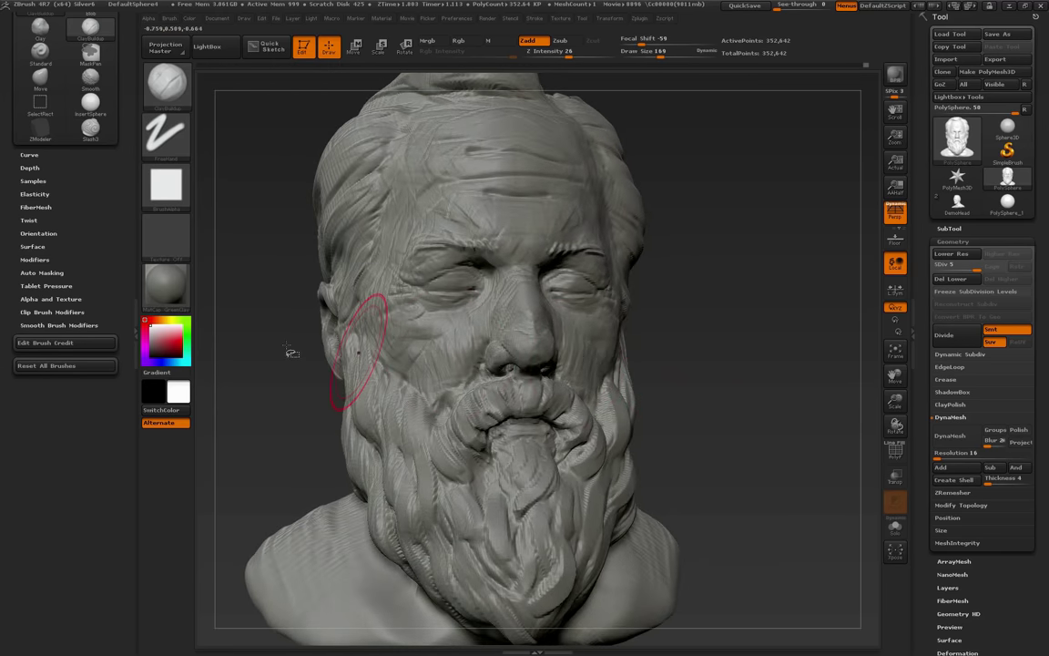
Reset all brushes, choose the Clay brush and set its depth Imbed value to 1
left_click(66, 365)
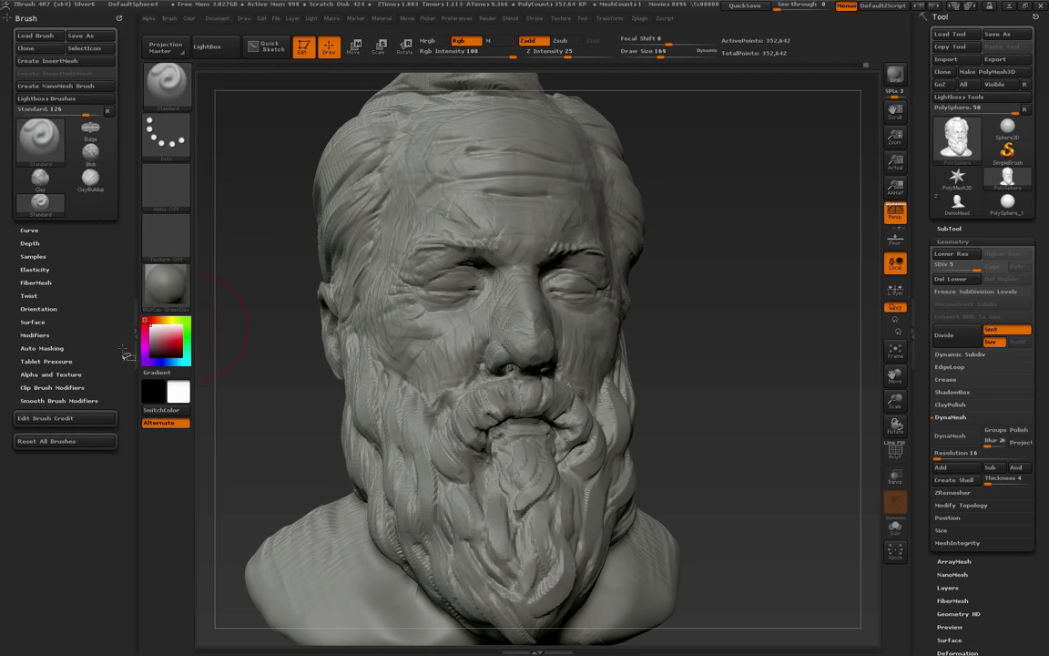
left_click_drag(732, 435, 817, 475)
left_click(40, 178)
left_click(31, 243)
type("1")
key("Return")
Reduce the Clay brush's draw size and assign the square Alpha 28 to it
left_click_drag(826, 361, 765, 362)
key("[")
left_click_drag(323, 378, 261, 378, "alt")
key("[")
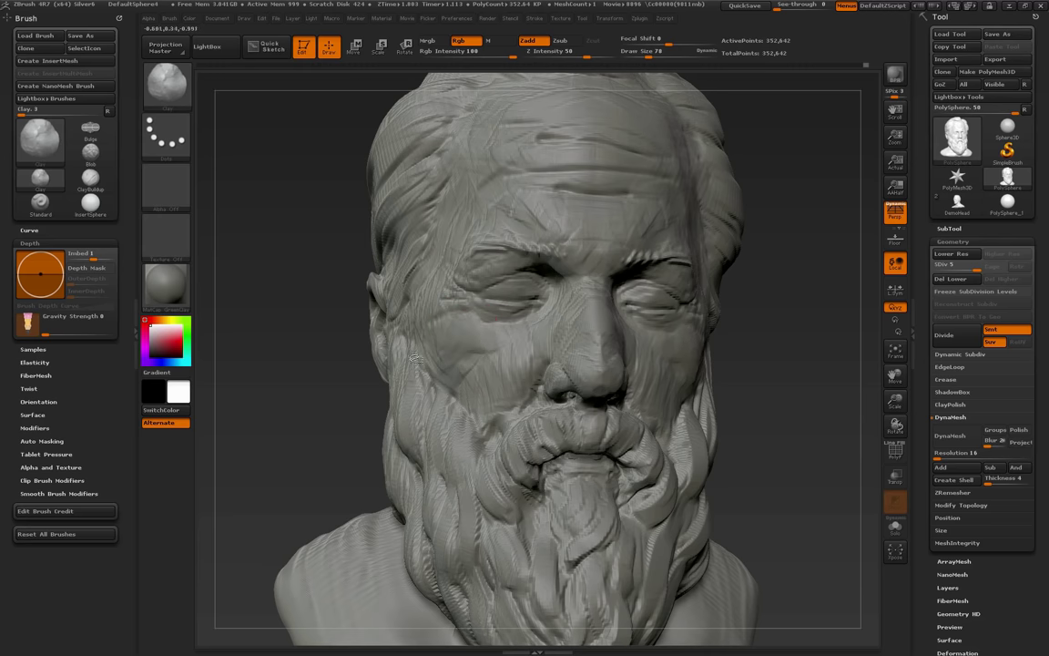
left_click_drag(305, 366, 411, 363)
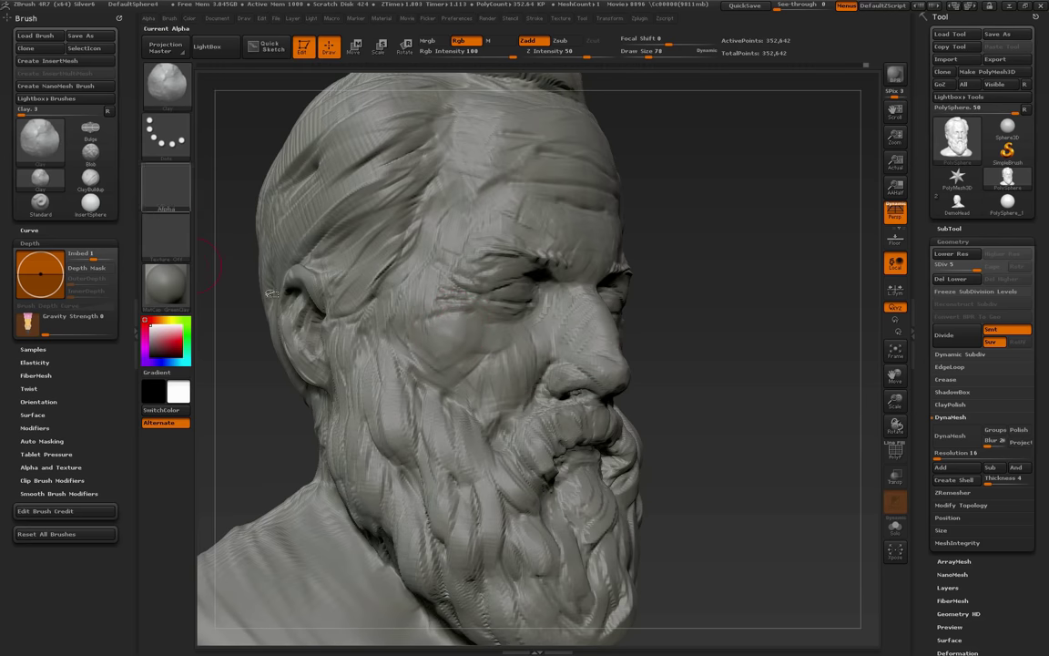
left_click(166, 185)
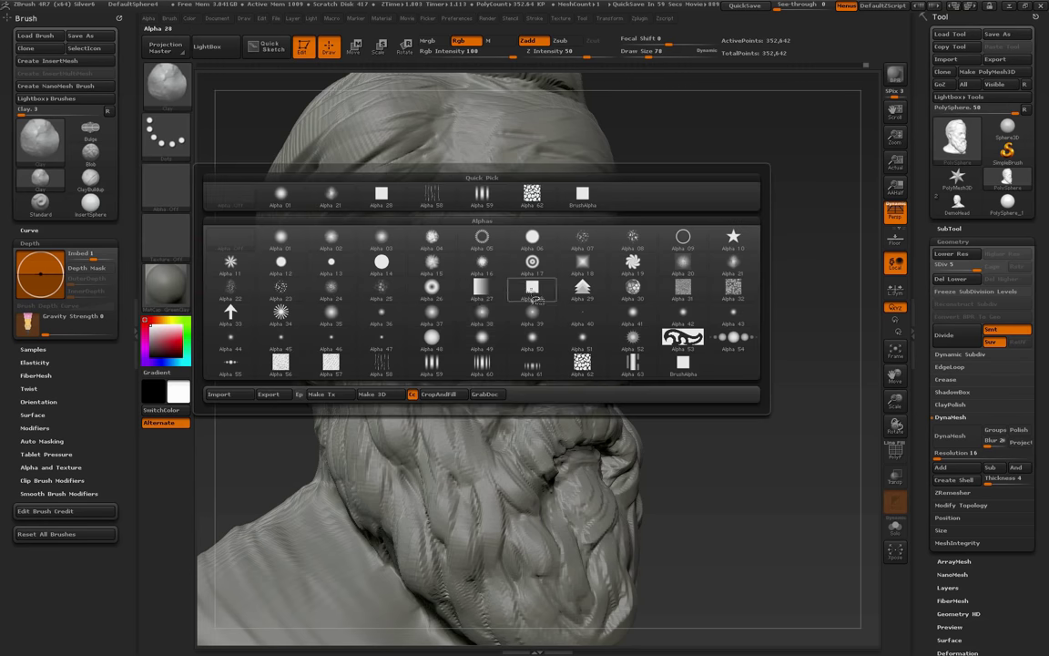
left_click(529, 288)
Refine the cheek surface between the eye, nose and beard with the Clay brush, reducing the draw size to 62
left_click_drag(745, 385, 782, 386, "alt")
mouse_move(439, 334)
left_mouse_down()
mouse_move(493, 335)
mouse_move(480, 337)
mouse_move(481, 317)
left_mouse_up()
key("[")
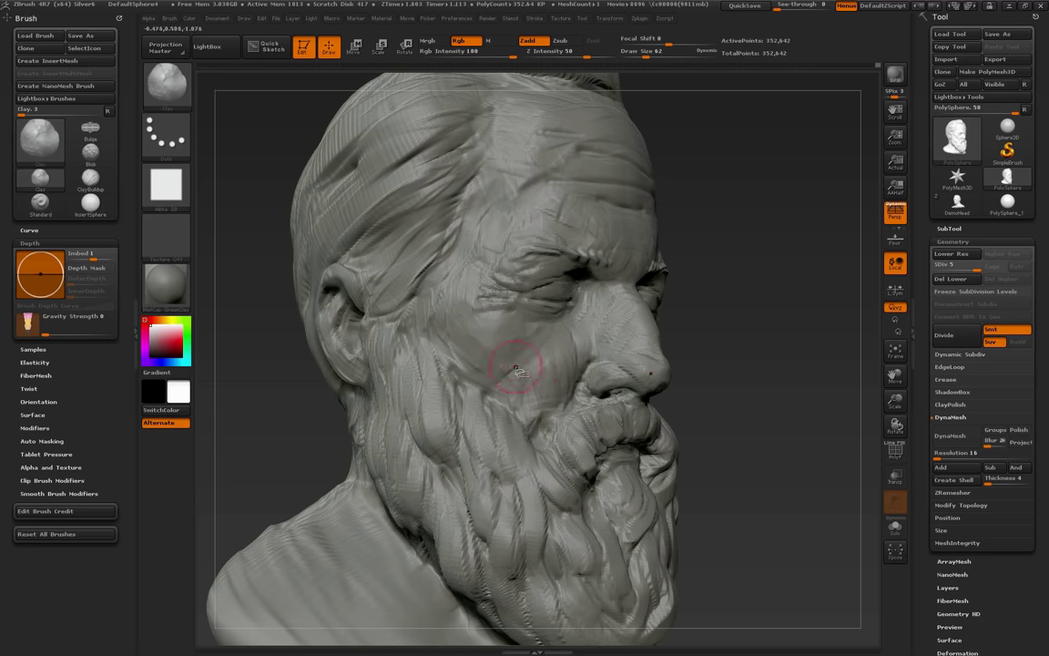
left_click_drag(735, 383, 635, 374)
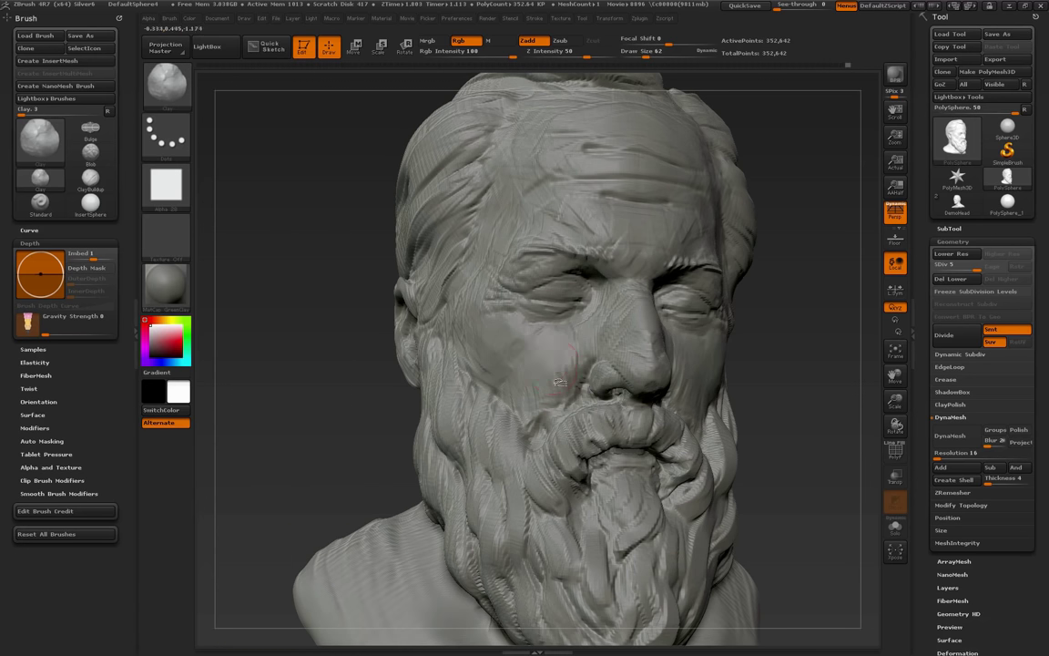
left_click_drag(522, 306, 550, 341)
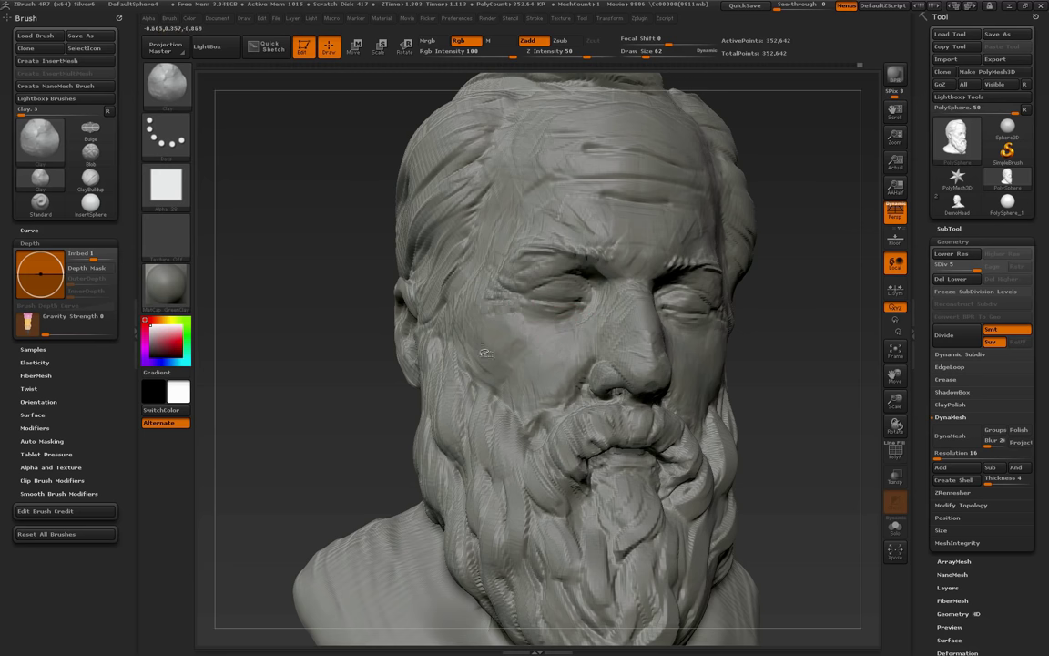
left_click_drag(802, 398, 593, 397)
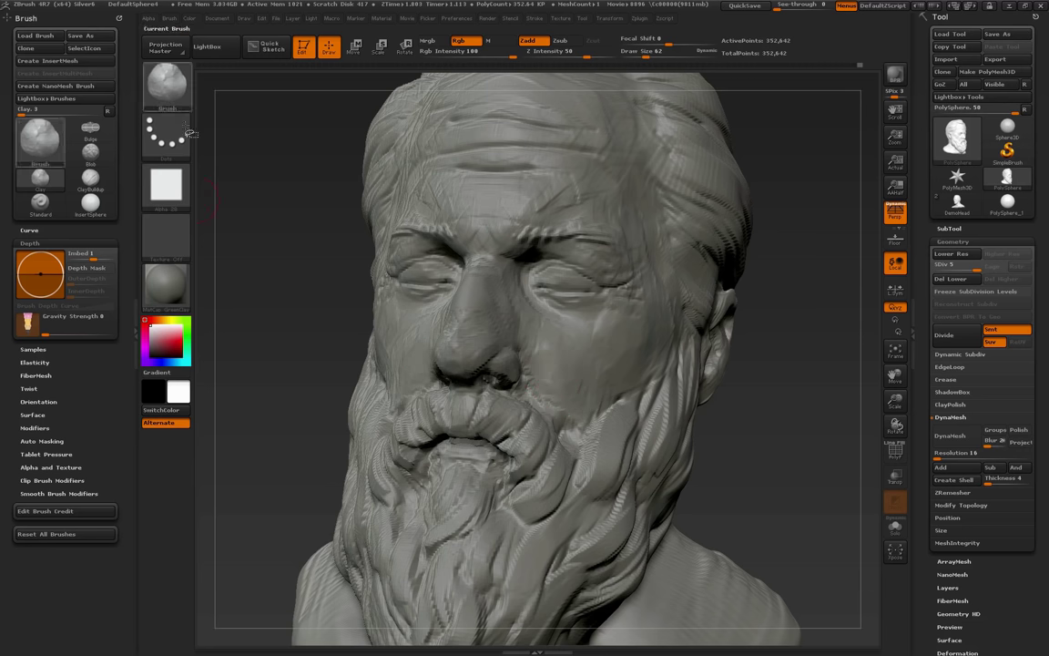
Switch to the hPolish brush and set its Z Intensity to 20
left_click(164, 84)
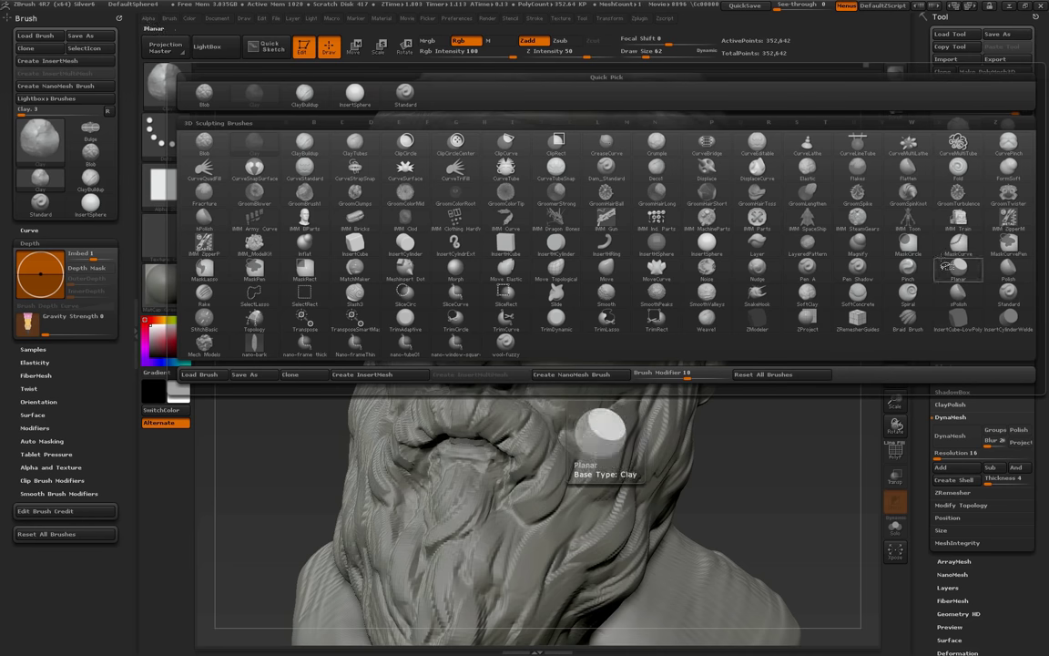
left_click(706, 267)
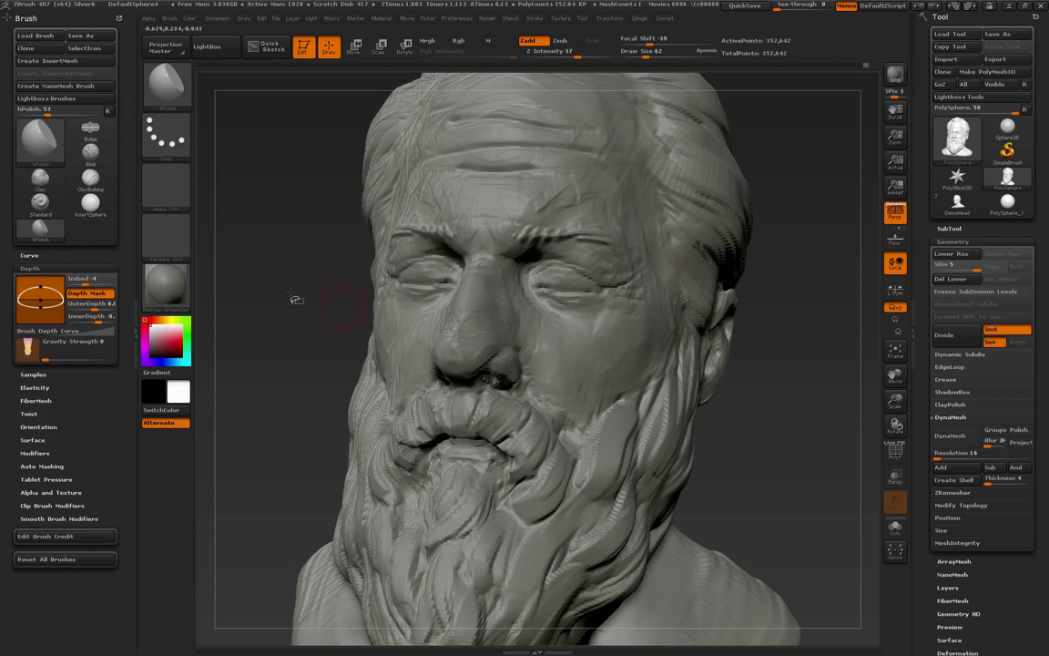
left_click(563, 56)
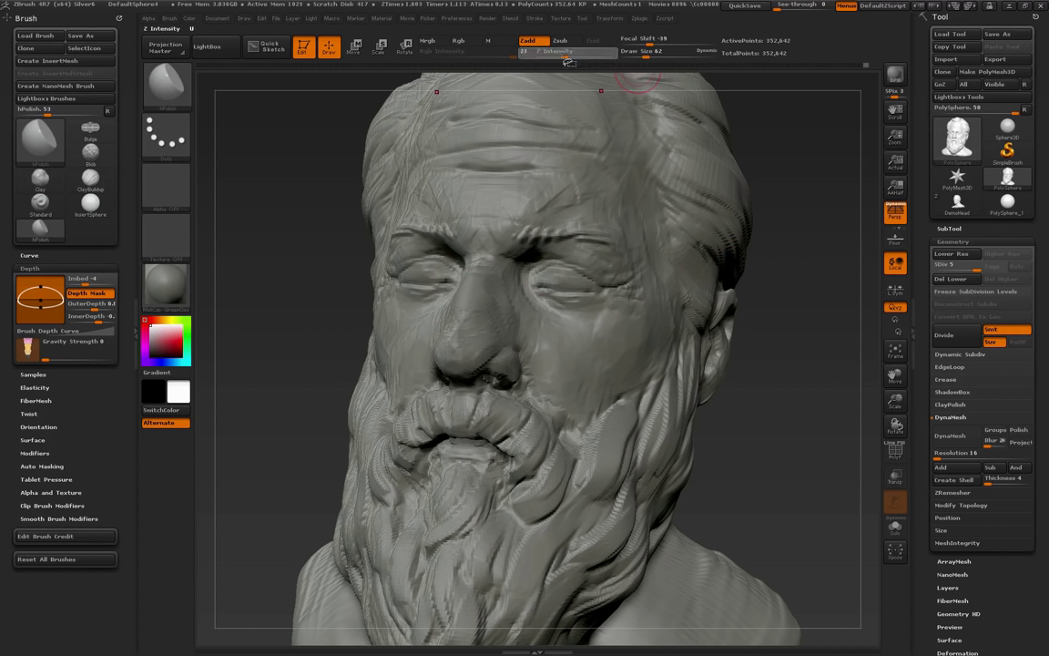
Polish the forehead, brow and temple planes with the hPolish brush
left_click_drag(793, 268, 785, 343)
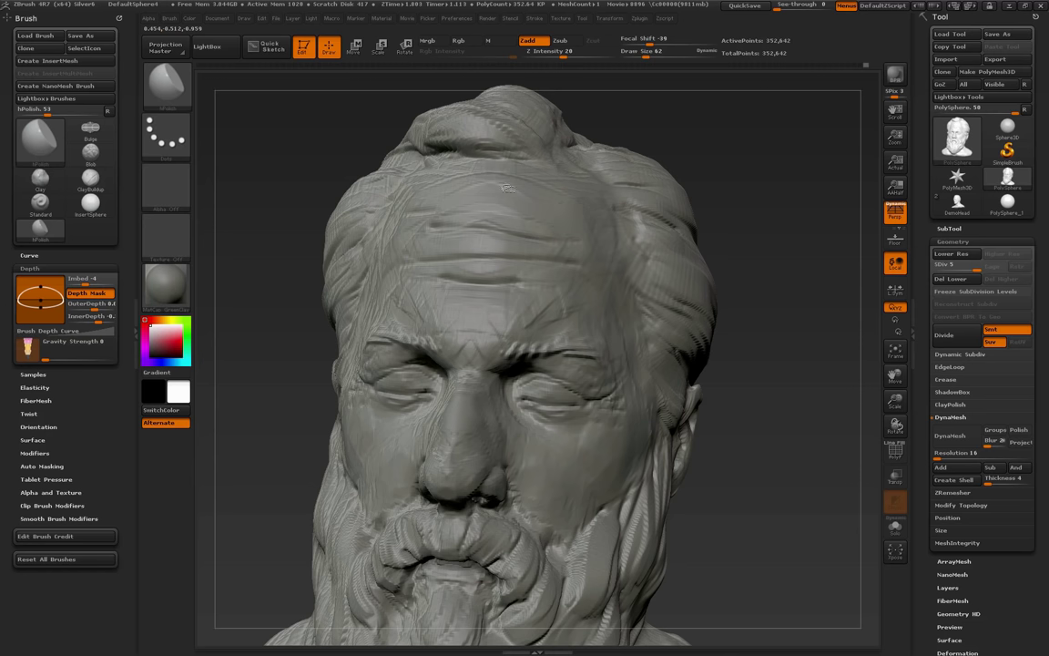
mouse_move(592, 196)
left_mouse_down()
mouse_move(530, 174)
mouse_move(519, 208)
left_mouse_up()
left_click_drag(766, 262, 795, 265)
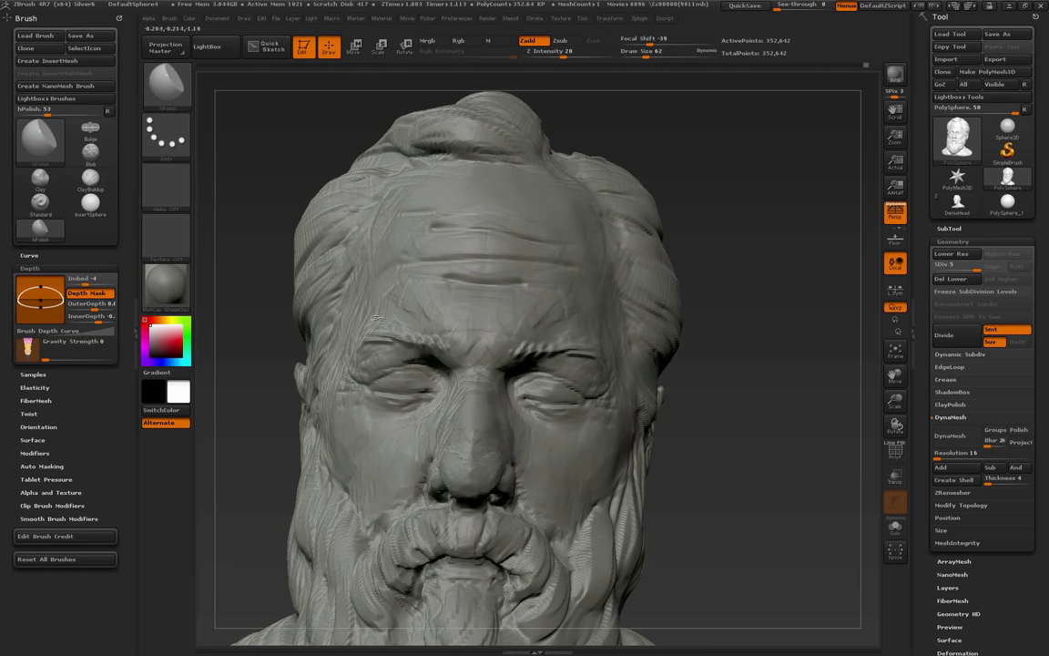
left_click_drag(697, 349, 769, 356)
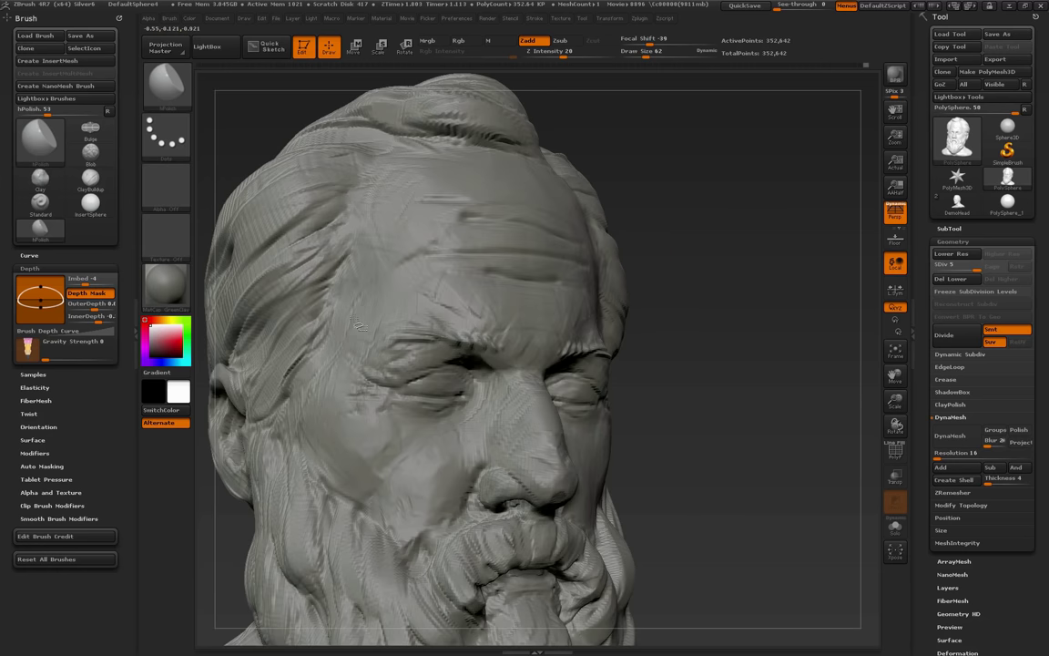
left_click_drag(794, 354, 747, 353)
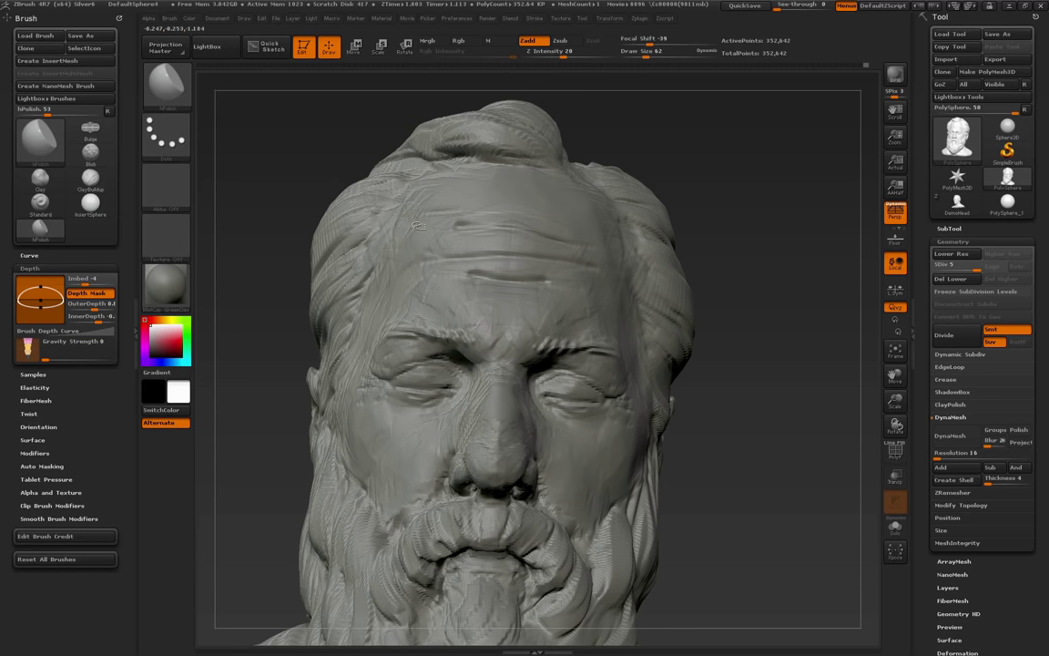
mouse_move(752, 319)
left_mouse_down("alt")
mouse_move(787, 368)
mouse_move(765, 323)
left_mouse_up("alt")
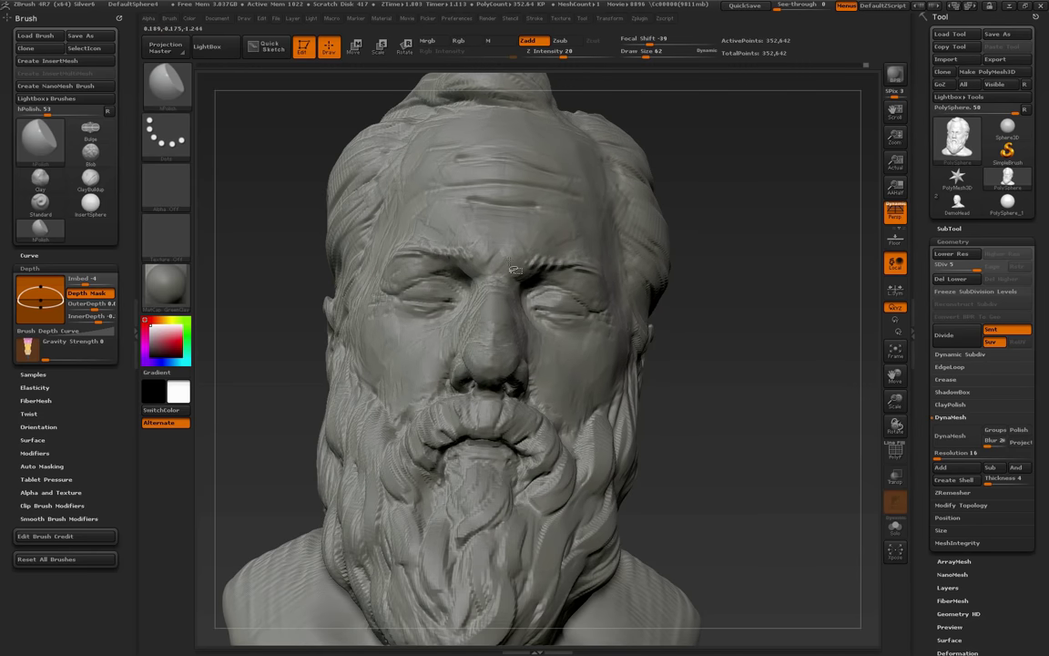
Polish the bridge and sides of the nose and the adjoining cheek planes
left_click_drag(497, 262, 496, 302)
left_click_drag(685, 374, 513, 334)
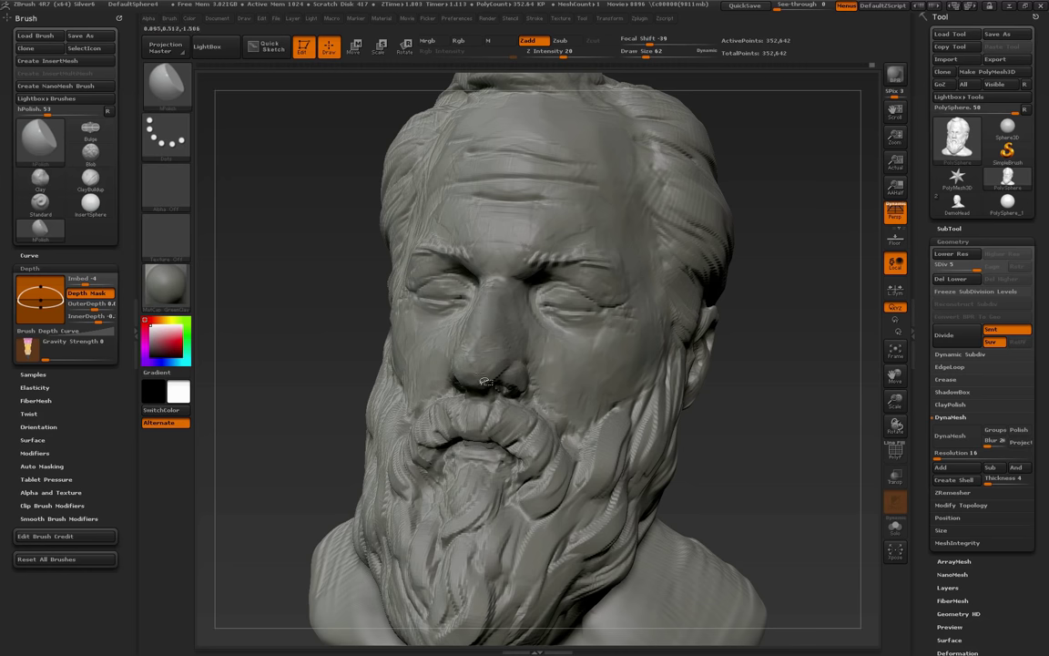
mouse_move(713, 397)
left_mouse_down()
mouse_move(735, 418)
mouse_move(707, 430)
mouse_move(727, 406)
mouse_move(669, 328)
mouse_move(674, 335)
left_mouse_up()
left_click_drag(674, 335, 681, 389)
left_click_drag(629, 257, 778, 458, "alt")
mouse_move(749, 404)
left_mouse_down()
mouse_move(764, 425)
mouse_move(468, 291)
left_mouse_up()
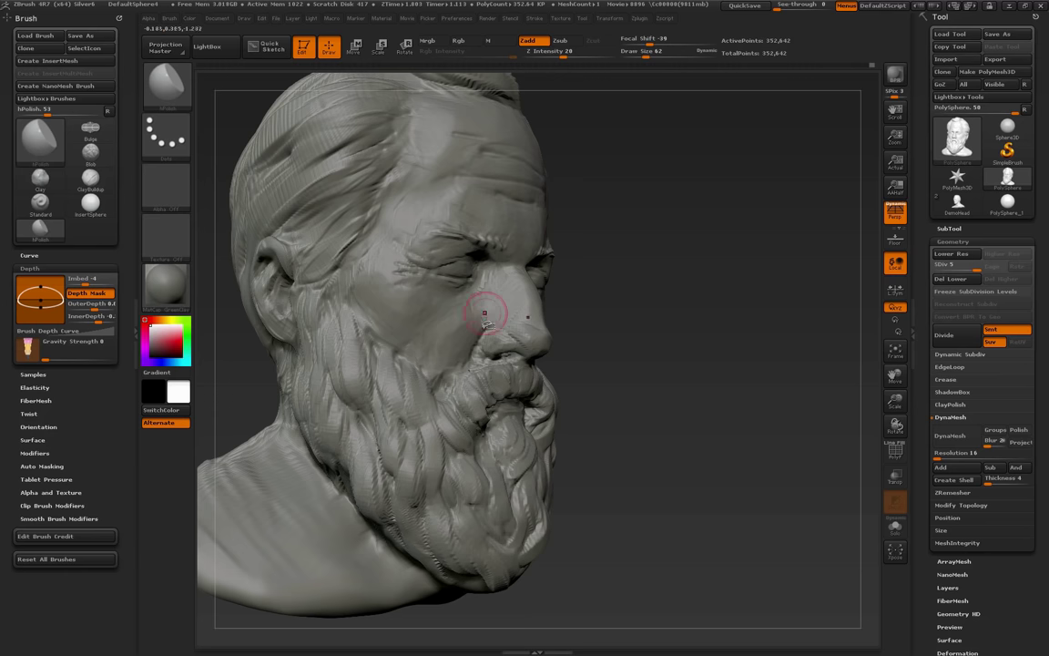
Polish the side of the nose near the nostril and switch back to the Clay brush
mouse_move(658, 356)
left_mouse_down()
mouse_move(743, 383)
mouse_move(721, 375)
mouse_move(738, 391)
mouse_move(736, 437)
left_mouse_up()
mouse_move(544, 357)
left_mouse_down()
mouse_move(559, 373)
mouse_move(552, 380)
left_mouse_up()
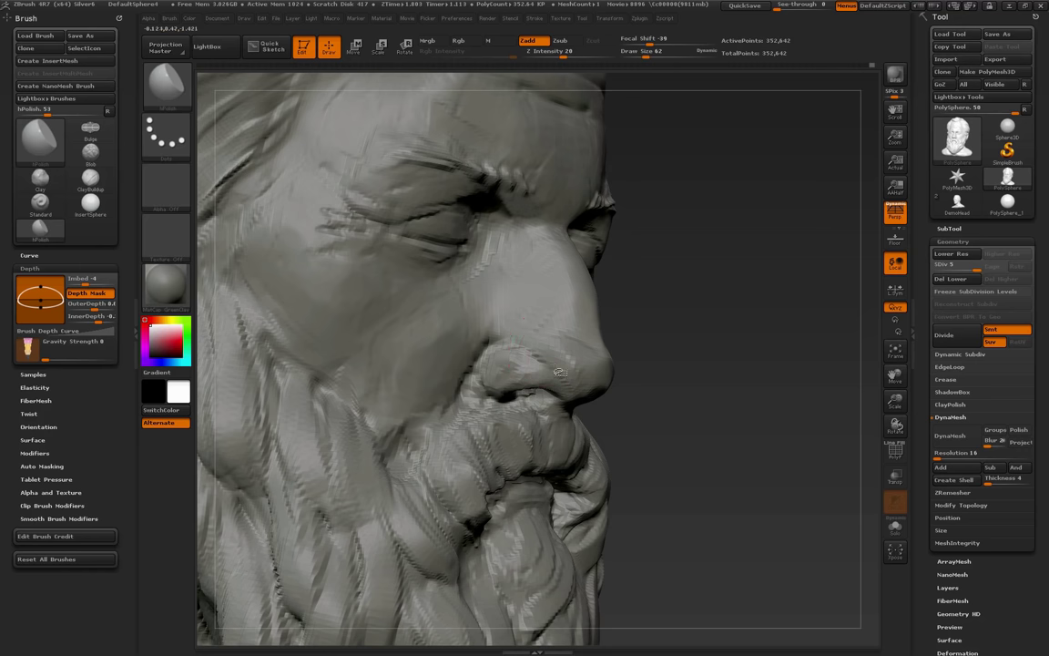
left_click(40, 178)
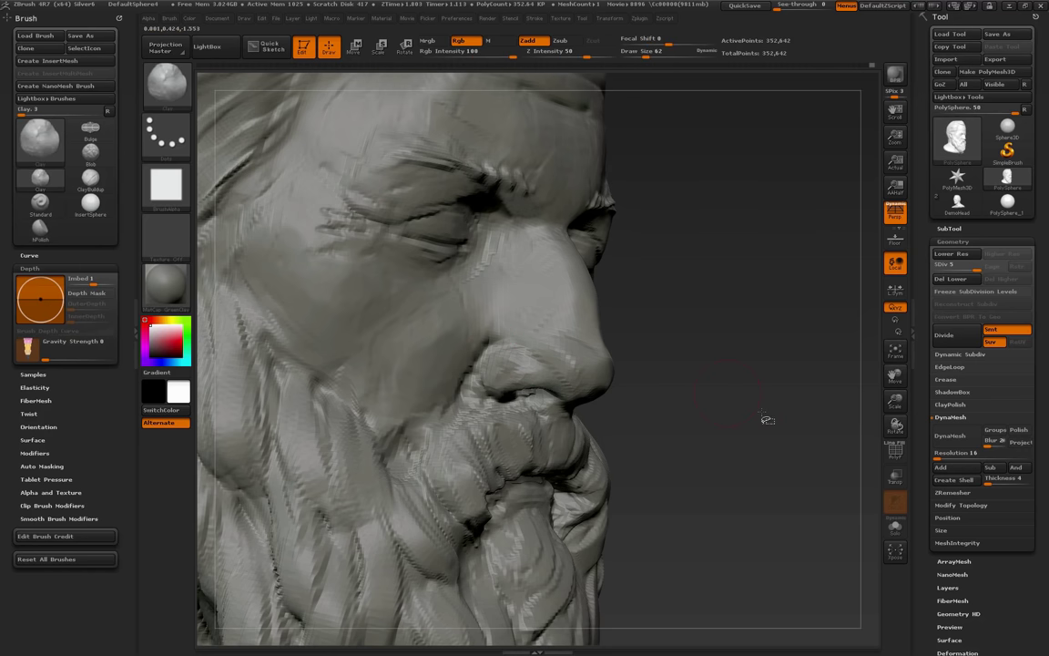
Set the Clay brush's draw size to 24 and refine the nostrils and the underside of the nose
left_click_drag(725, 398, 771, 401)
key("s")
mouse_move(543, 366)
left_mouse_down()
mouse_move(533, 365)
mouse_move(546, 370)
left_mouse_up()
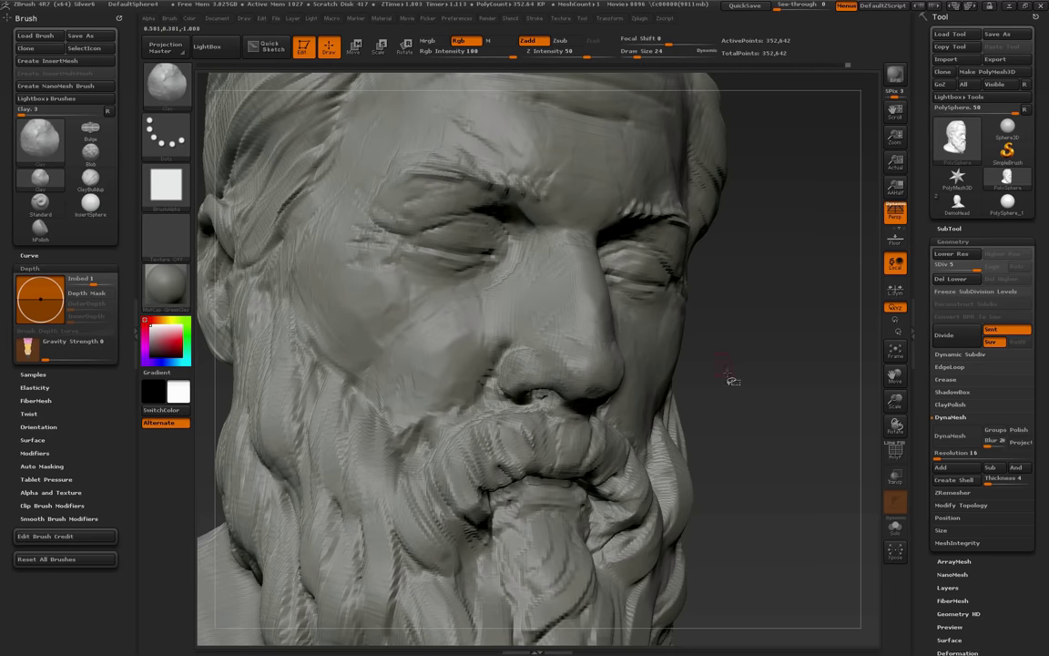
left_click_drag(733, 380, 611, 390)
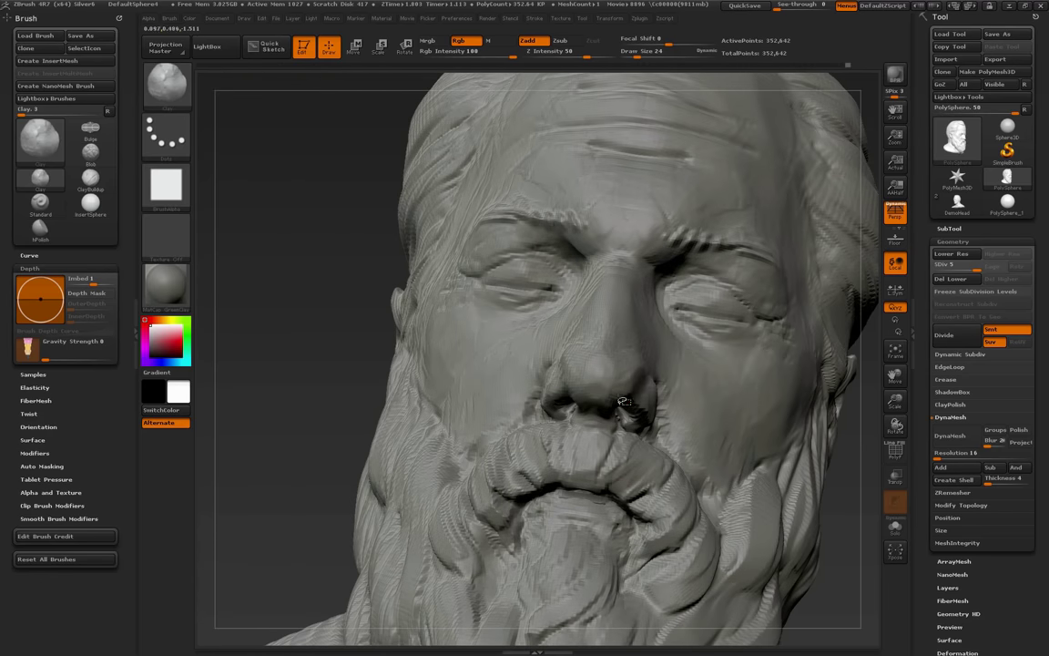
left_click_drag(362, 404, 290, 309, "alt")
mouse_move(791, 474)
left_mouse_down("alt")
mouse_move(744, 427)
mouse_move(746, 445)
mouse_move(705, 422)
mouse_move(711, 407)
mouse_move(796, 443)
mouse_move(767, 448)
mouse_move(781, 447)
mouse_move(813, 488)
left_mouse_up("alt")
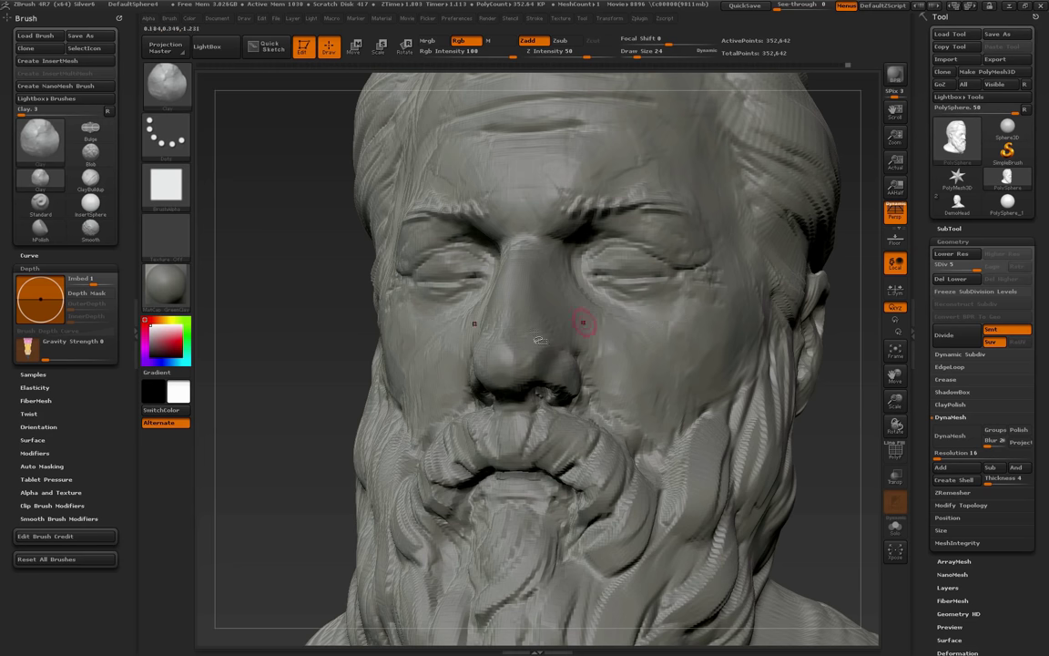
Switch to the ClayBuildup brush, lower its Z Intensity, set the draw size to 26 and refine the eyelids and outer eye corners
left_click(90, 177)
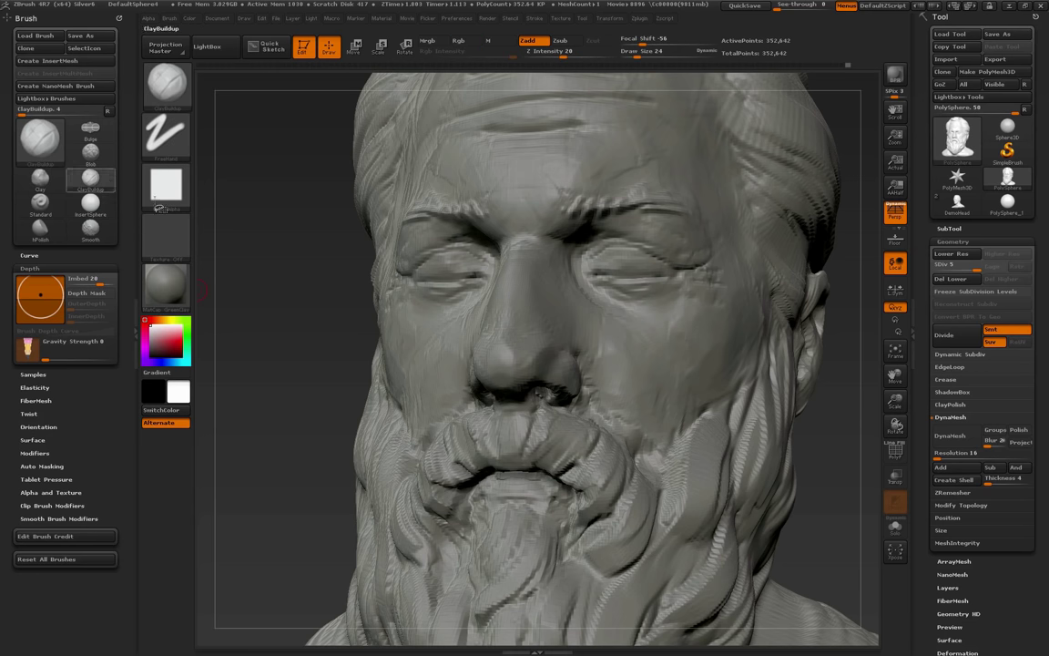
left_click_drag(563, 53, 549, 53)
left_click_drag(316, 312, 293, 316, "alt")
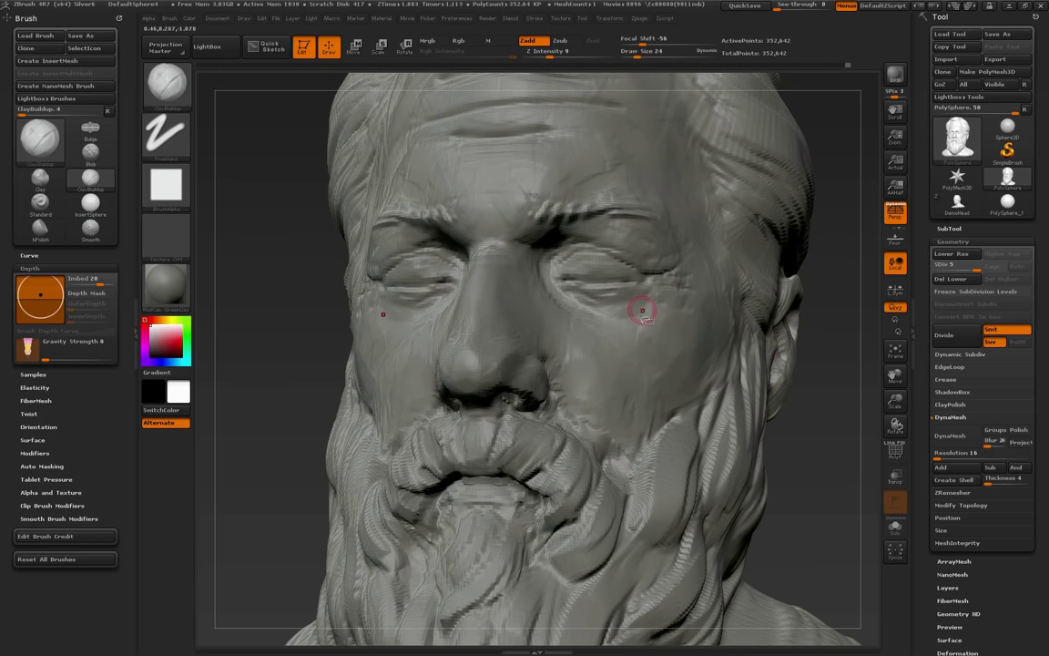
key("bracketright")
left_click_drag(602, 262, 680, 272)
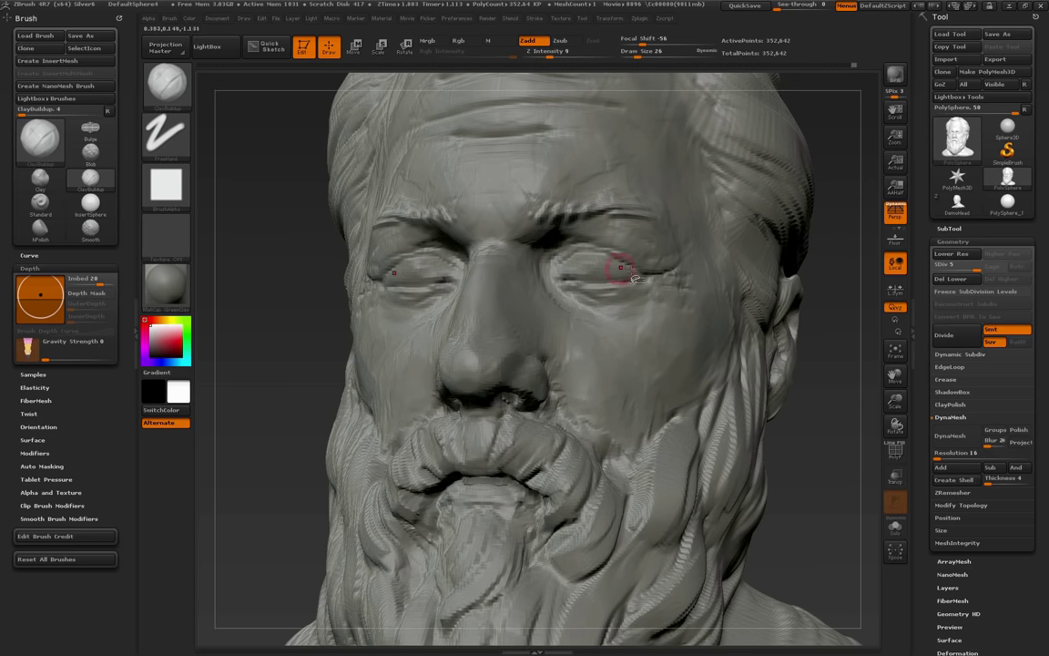
left_click_drag(794, 364, 770, 385, "alt")
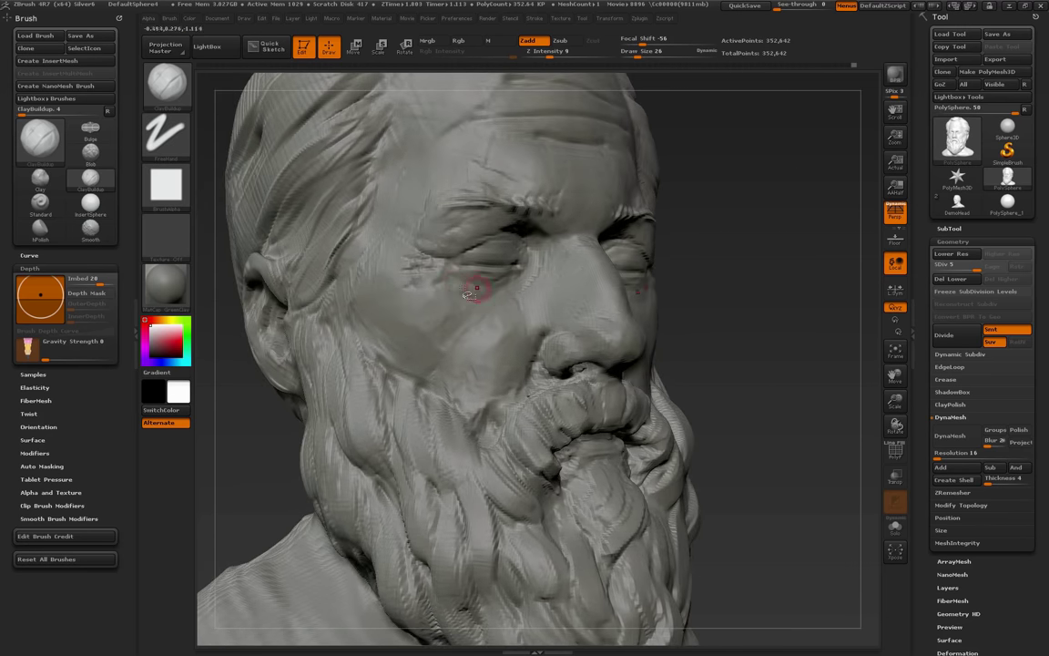
Enlarge the ClayBuildup brush and build up the cheek planes beside the nose
key("s")
mouse_move(503, 299)
left_mouse_down()
mouse_move(513, 299)
mouse_move(523, 350)
left_mouse_up()
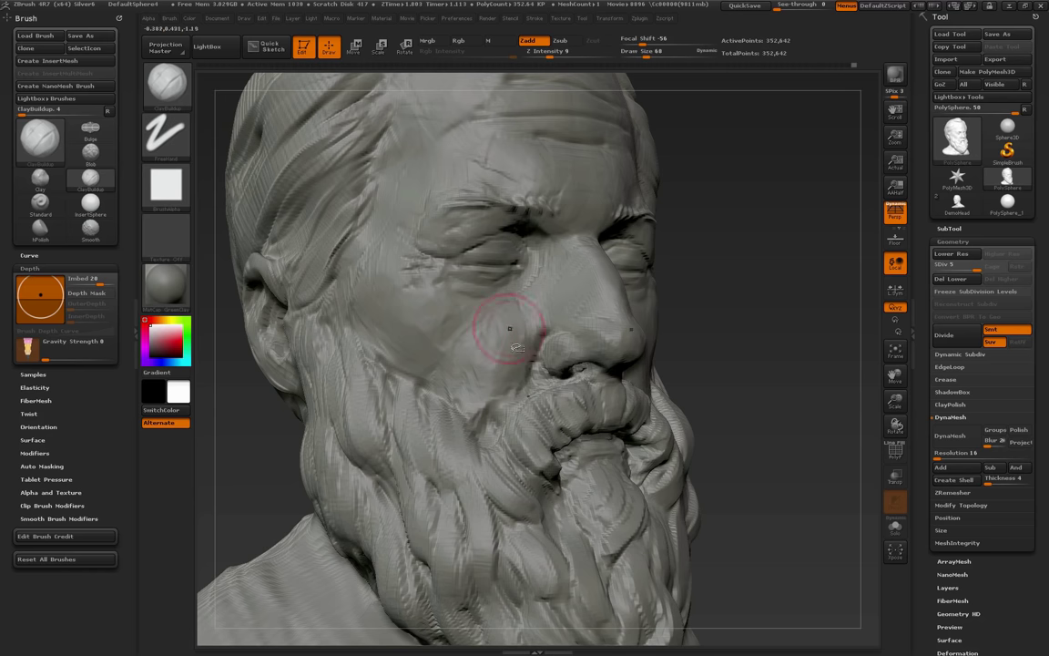
left_click_drag(750, 368, 466, 364)
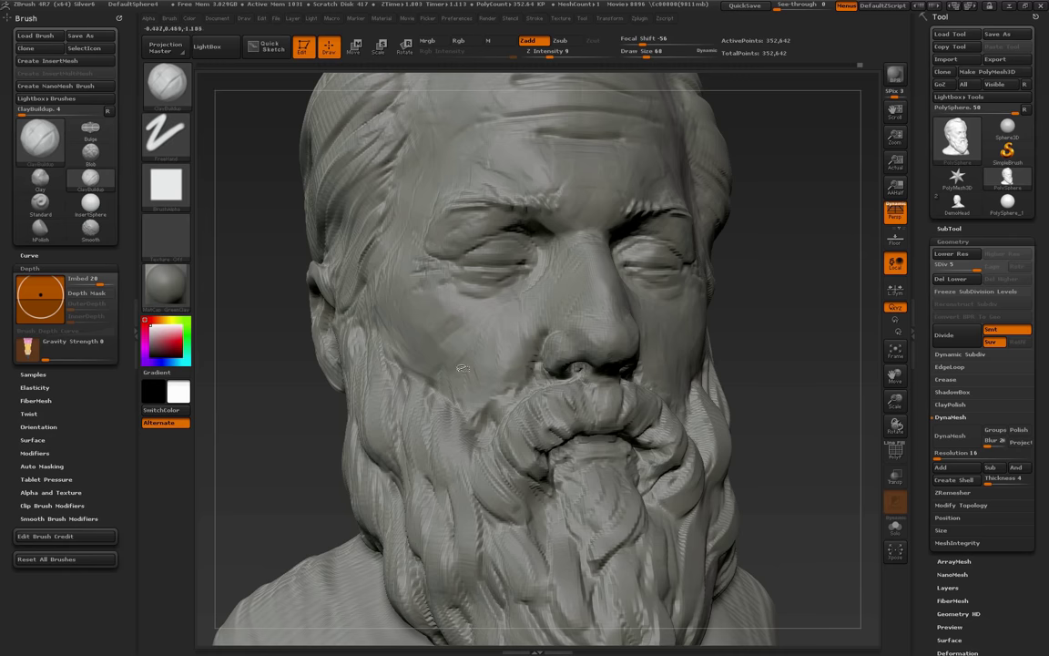
left_click_drag(807, 348, 778, 351)
mouse_move(791, 395)
left_mouse_down()
mouse_move(827, 307)
mouse_move(820, 264)
left_mouse_up()
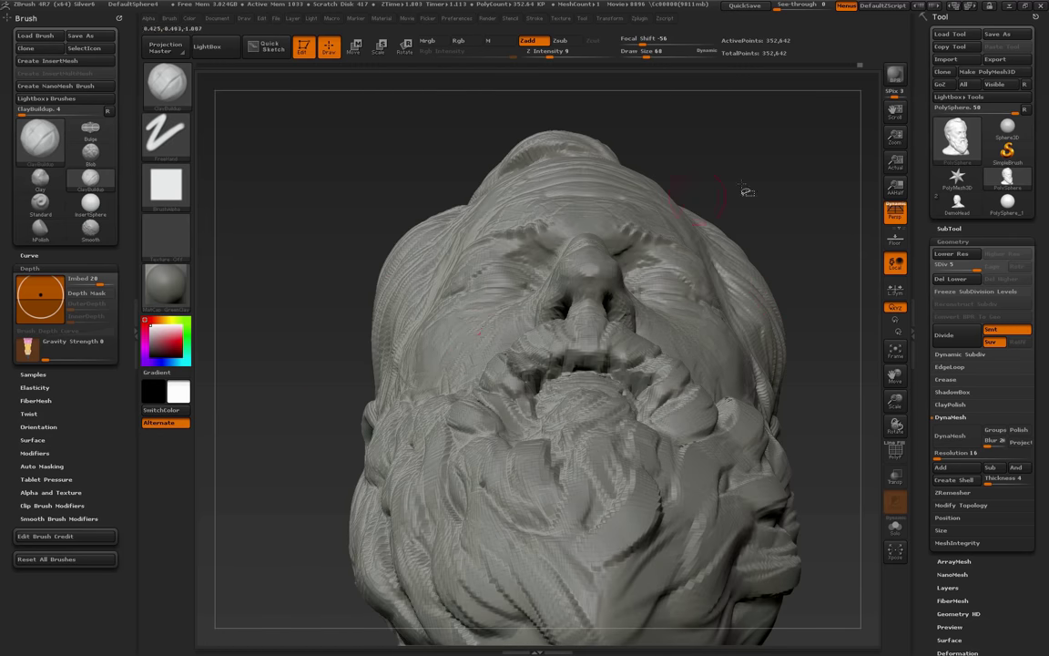
left_click_drag(745, 191, 708, 258)
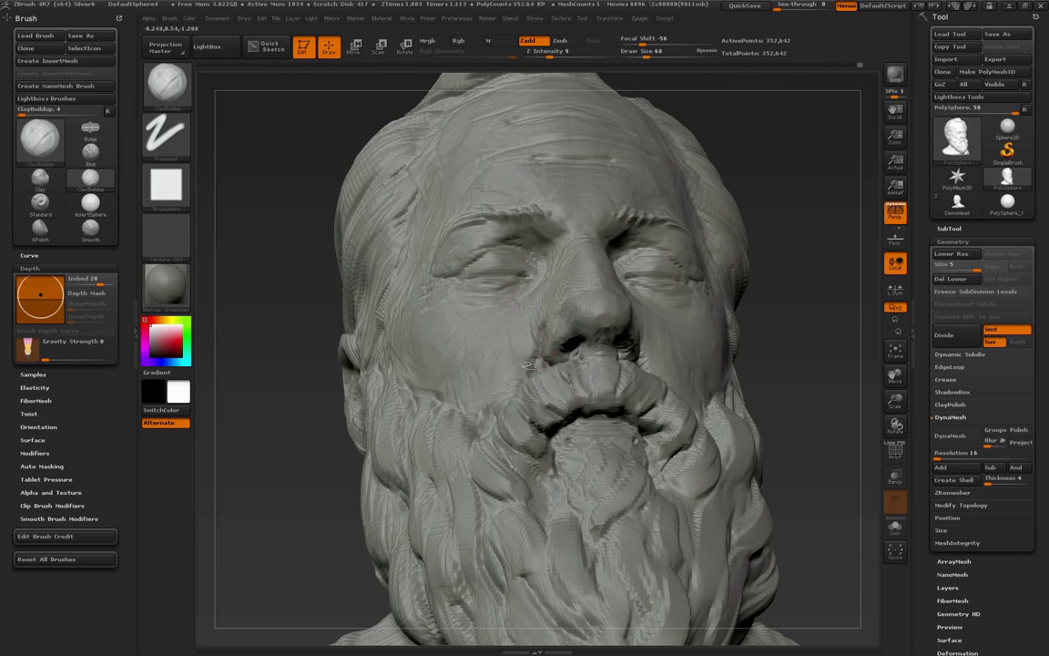
Set the ClayBuildup draw size to 29 and shape the nostril wings and nose tip from several angles
mouse_move(814, 369)
left_mouse_down()
mouse_move(799, 321)
mouse_move(770, 353)
left_mouse_up()
mouse_move(412, 234)
left_mouse_down()
mouse_move(557, 307)
mouse_move(545, 298)
left_mouse_up()
key("s")
left_click_drag(544, 299, 536, 298)
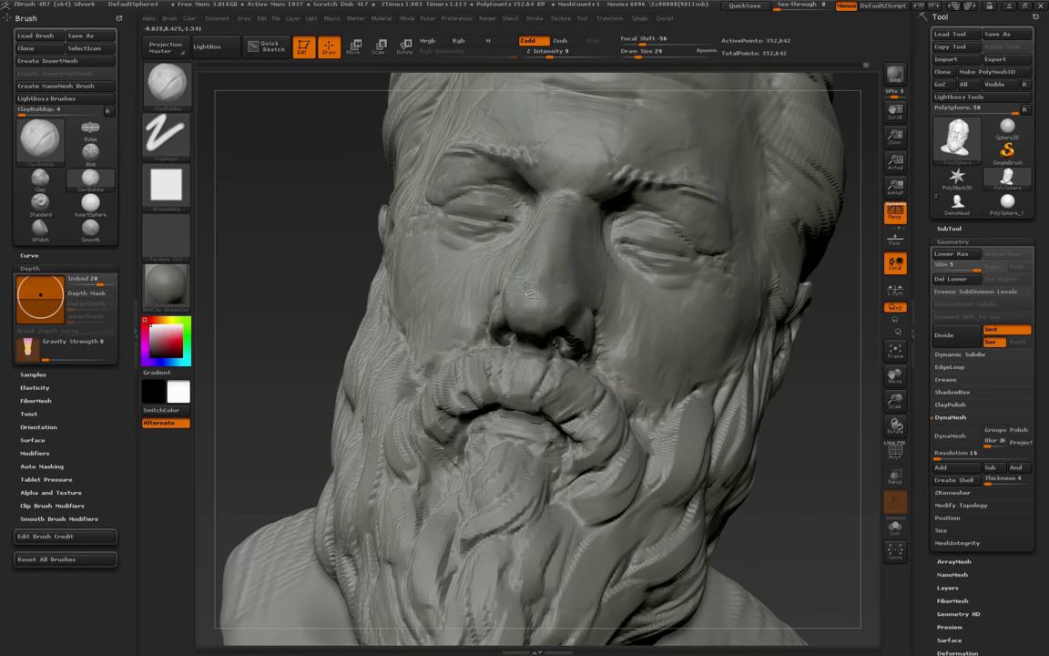
left_click_drag(339, 301, 510, 339)
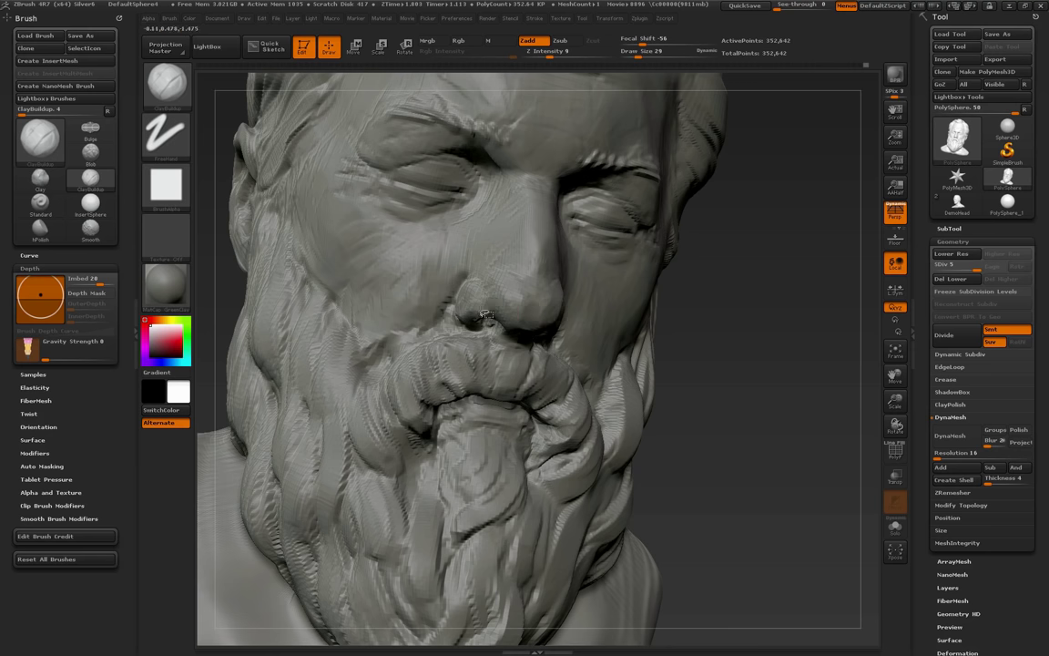
right_click_drag(619, 289, 586, 304)
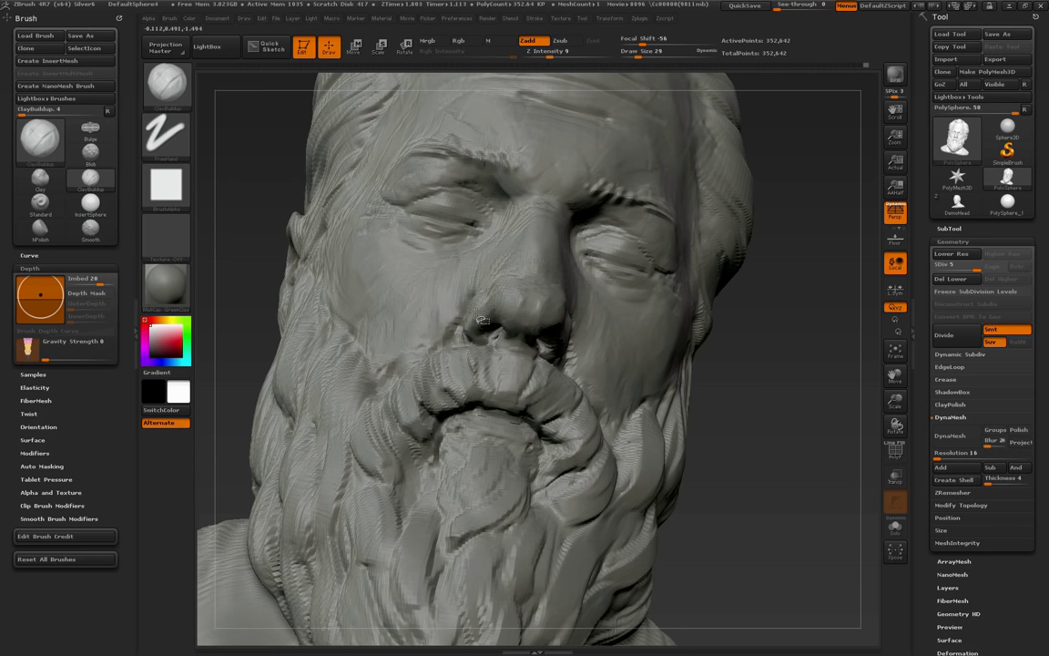
left_click_drag(777, 357, 675, 331)
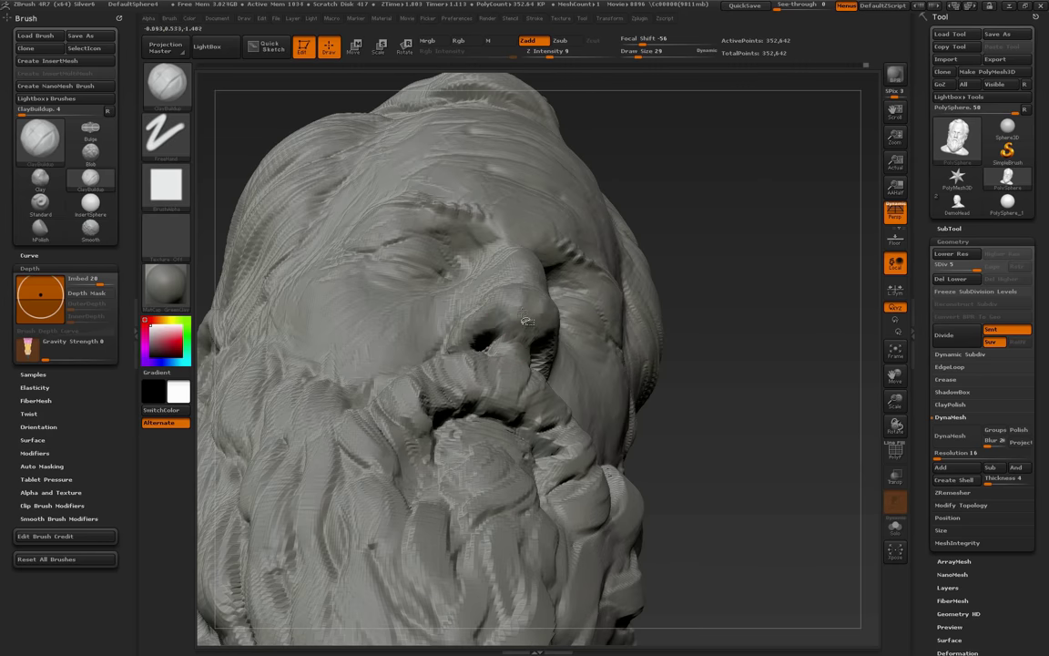
mouse_move(718, 295)
left_mouse_down()
mouse_move(742, 359)
mouse_move(760, 353)
left_mouse_up()
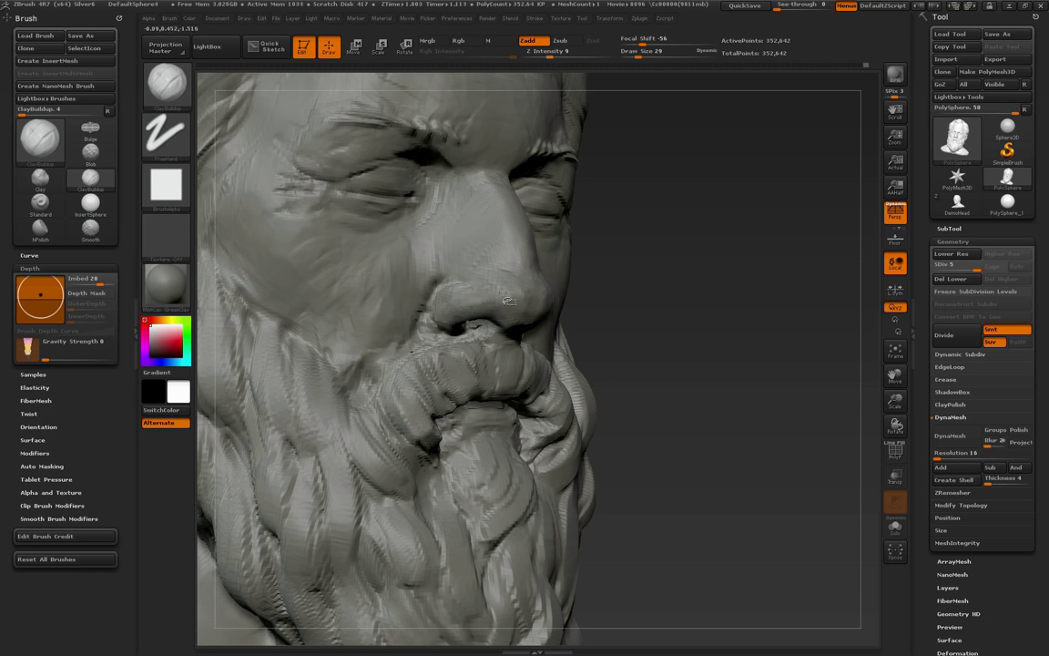
mouse_move(675, 334)
left_mouse_down("alt")
mouse_move(645, 311)
mouse_move(691, 358)
mouse_move(662, 343)
mouse_move(677, 353)
mouse_move(799, 402)
mouse_move(754, 391)
mouse_move(780, 392)
mouse_move(789, 406)
left_mouse_up("alt")
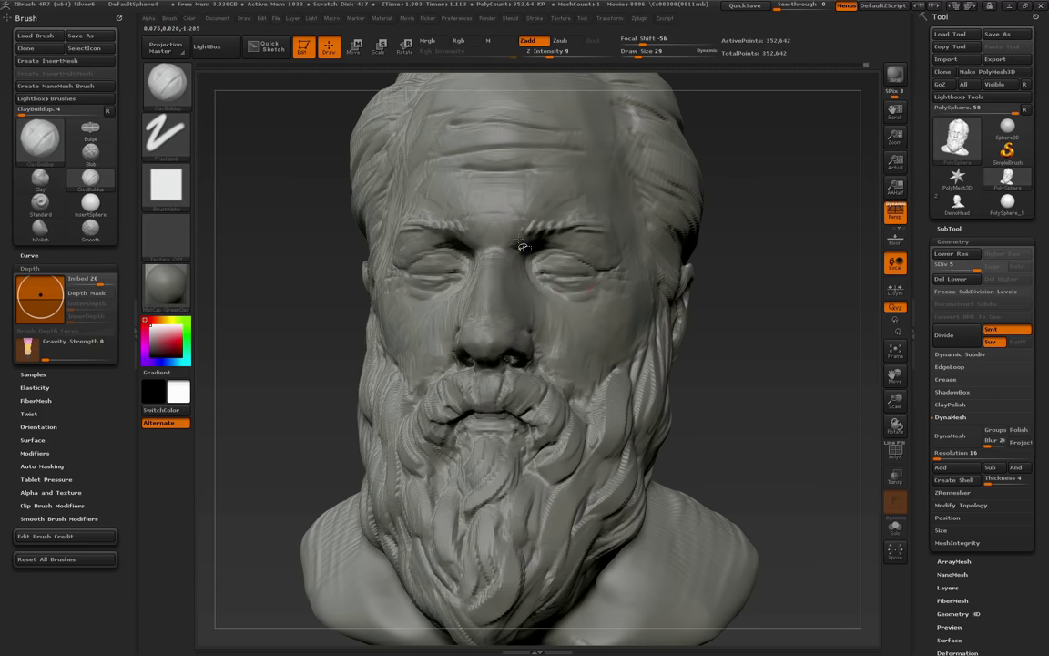
Refine the inner brow area, then set the draw size to 56 and build up the cheek and temple with ClayBuildup
left_click_drag(763, 259, 699, 235)
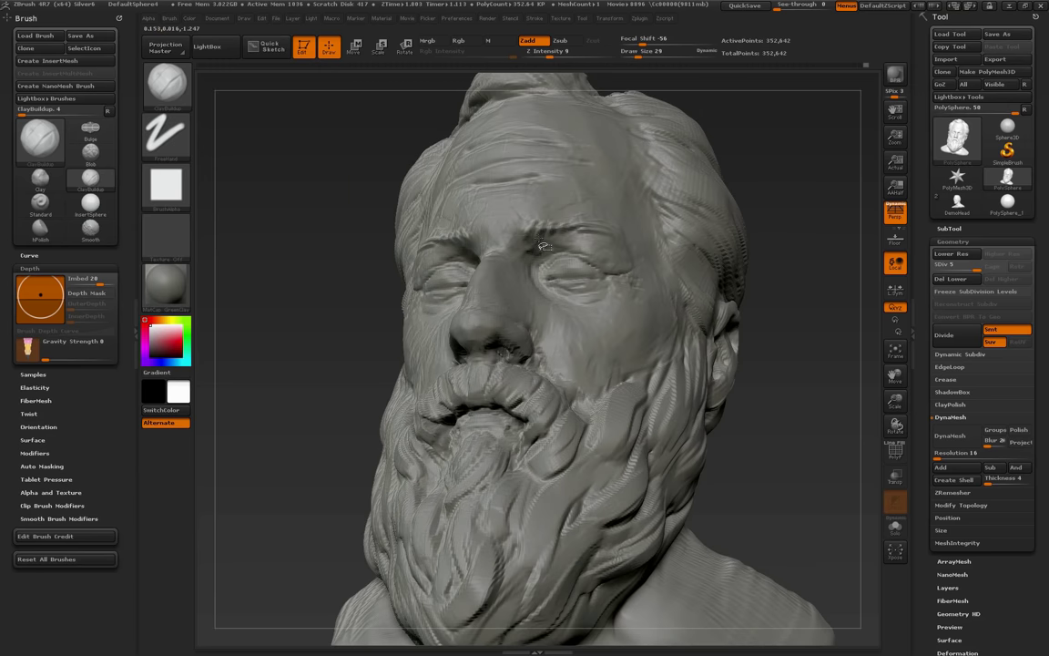
left_click(645, 54)
mouse_move(819, 311)
left_mouse_down()
mouse_move(796, 291)
mouse_move(784, 353)
mouse_move(804, 370)
mouse_move(745, 389)
left_mouse_up()
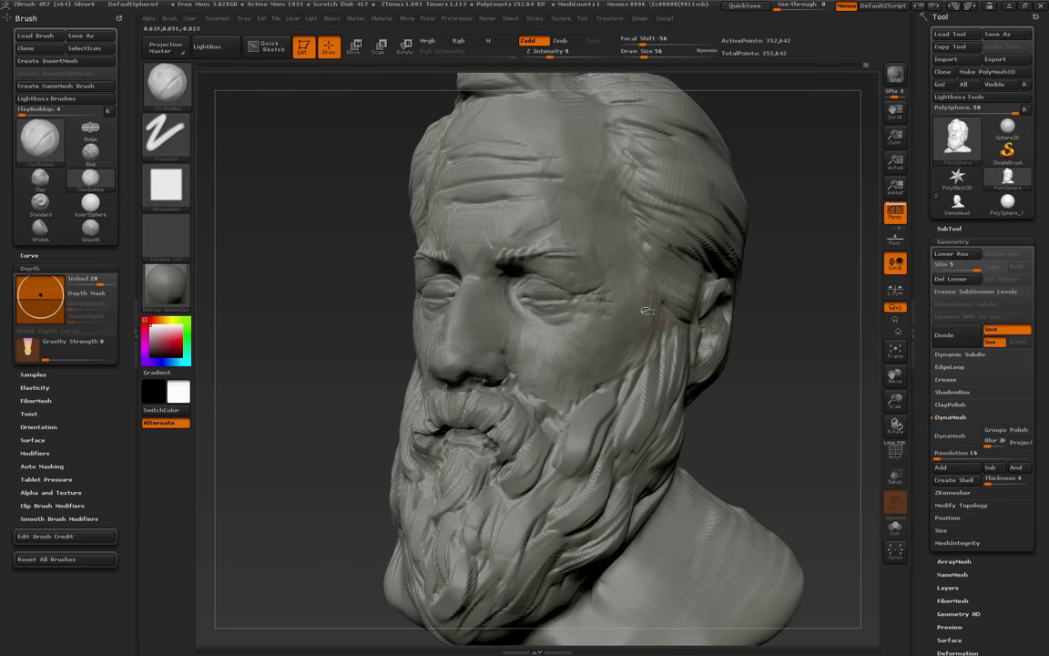
left_click_drag(372, 277, 332, 271, "alt")
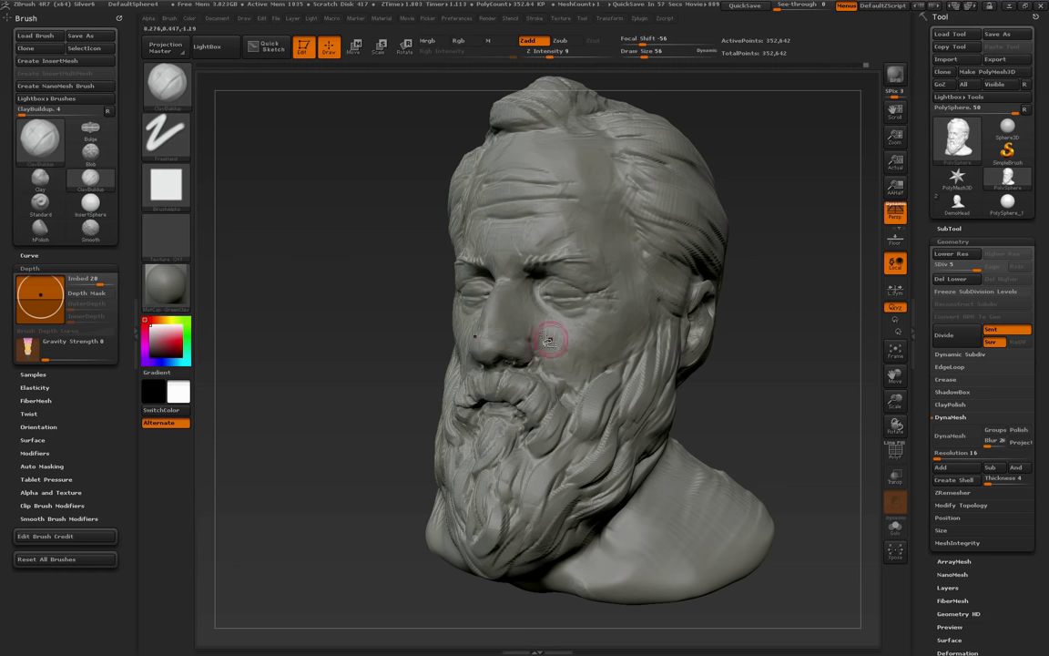
Switch to the Move brush and adjust the shape of the nose in profile and front views
key("b")
key("m")
key("v")
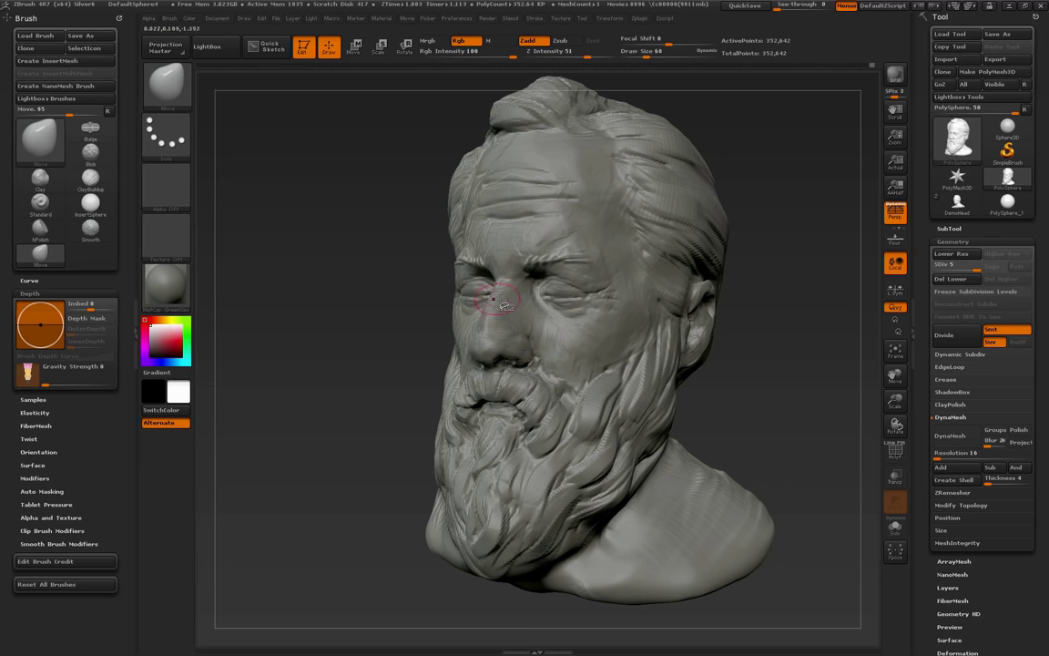
left_click_drag(746, 356, 637, 349)
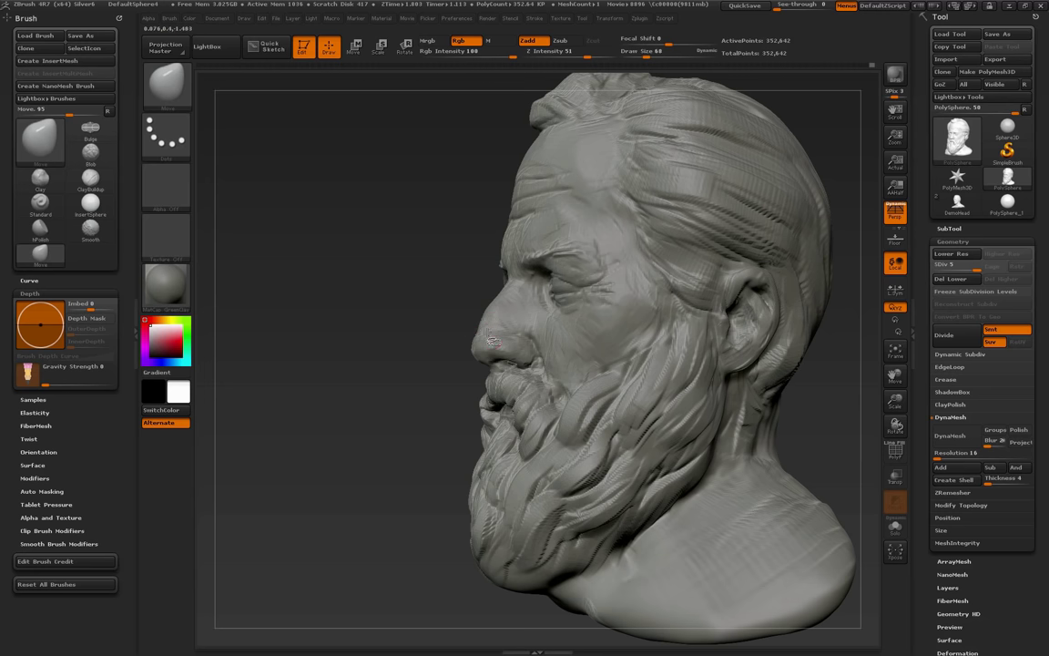
left_click_drag(400, 398, 564, 384)
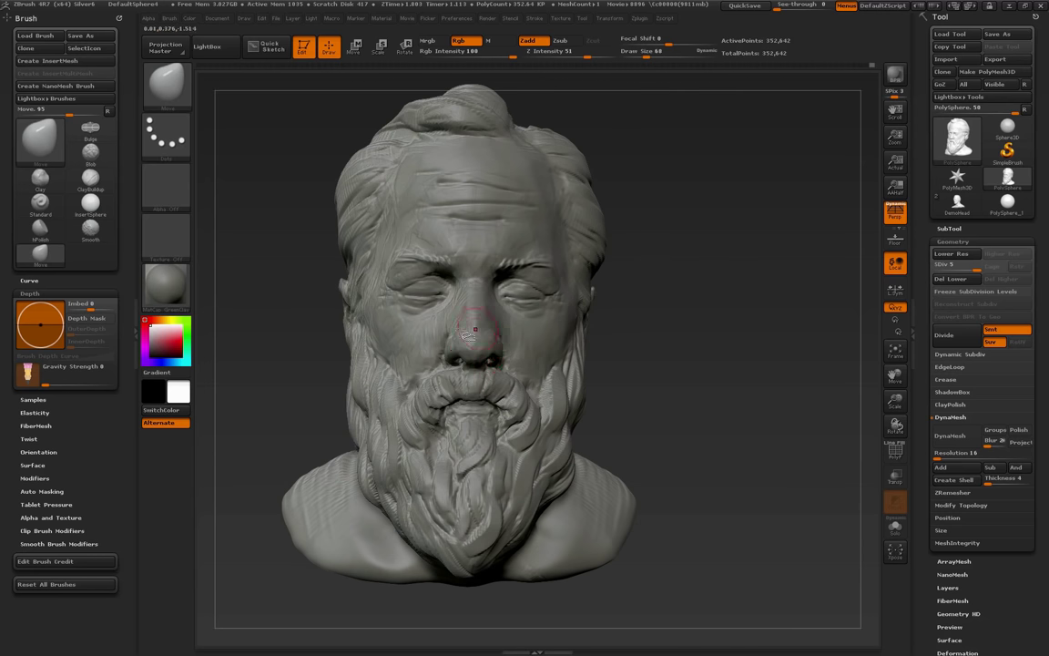
Set the Move brush's draw size to 154 and adjust the overall proportions of the face and head
left_click_drag(626, 344, 698, 370, "alt")
key("s")
left_click_drag(463, 333, 468, 333)
left_click_drag(749, 389, 704, 386)
key("s")
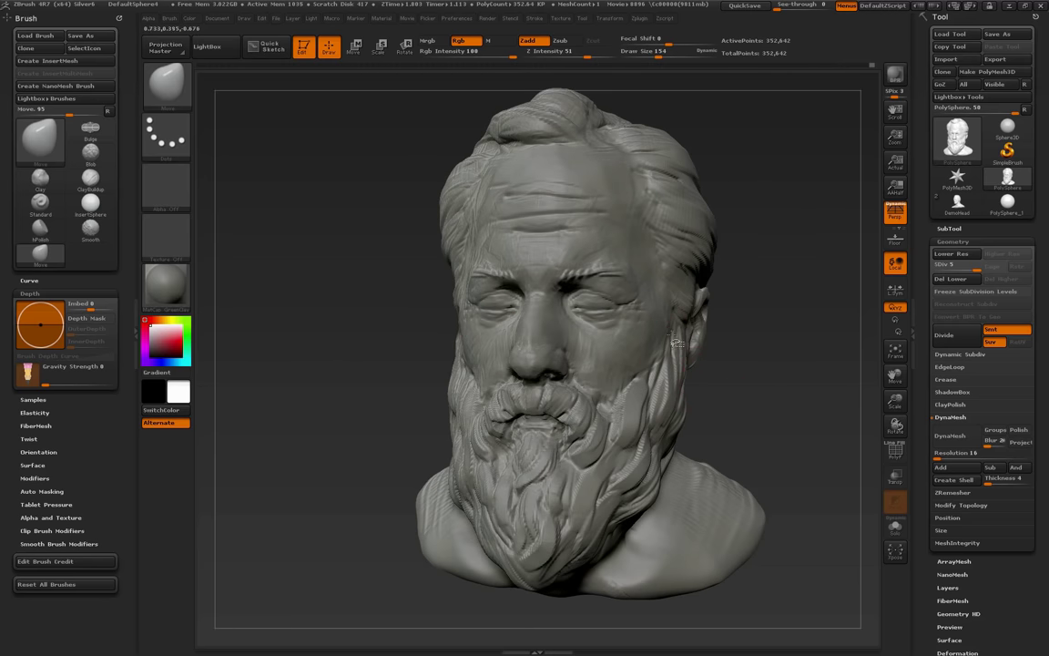
left_click_drag(790, 366, 772, 352, "alt")
left_click_drag(772, 351, 738, 332)
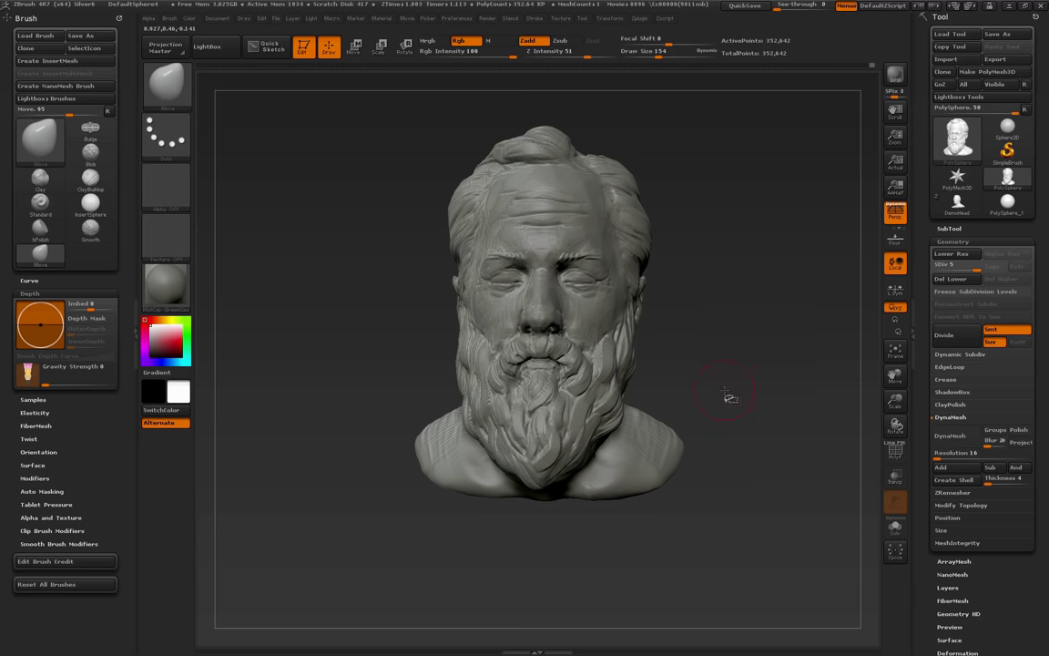
Set the Move brush's draw size to 43 and adjust the nose tip and bridge contour
mouse_move(729, 398)
left_mouse_down()
mouse_move(763, 431)
mouse_move(771, 414)
mouse_move(755, 405)
mouse_move(813, 444)
mouse_move(734, 365)
mouse_move(700, 356)
mouse_move(734, 373)
left_mouse_up()
key("s")
key("s")
left_click_drag(691, 418, 685, 428)
key("s")
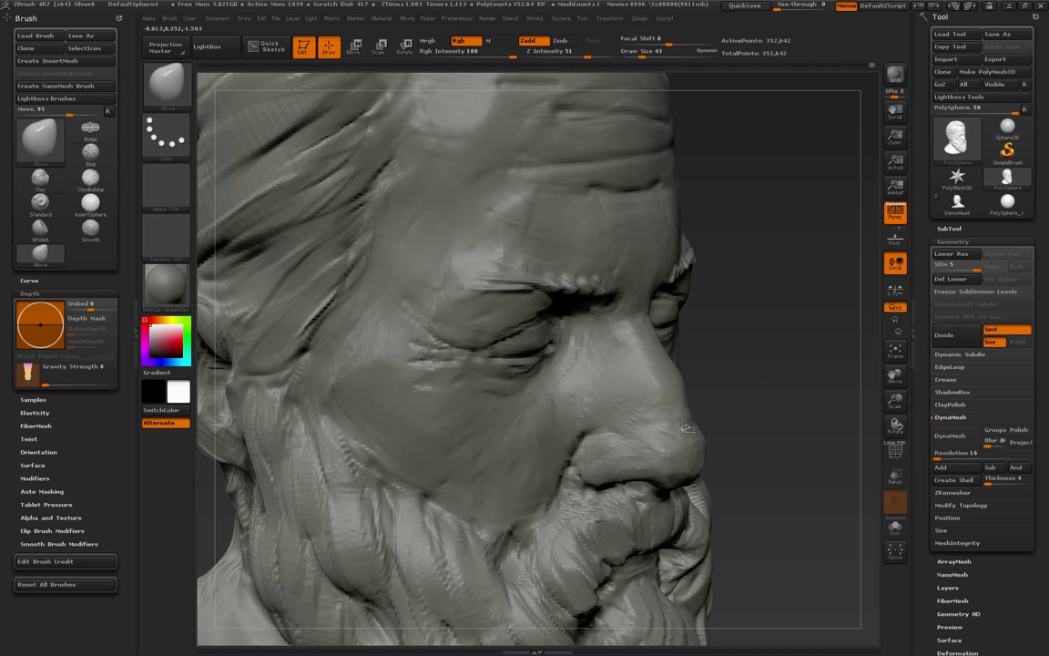
left_click_drag(784, 429, 601, 427)
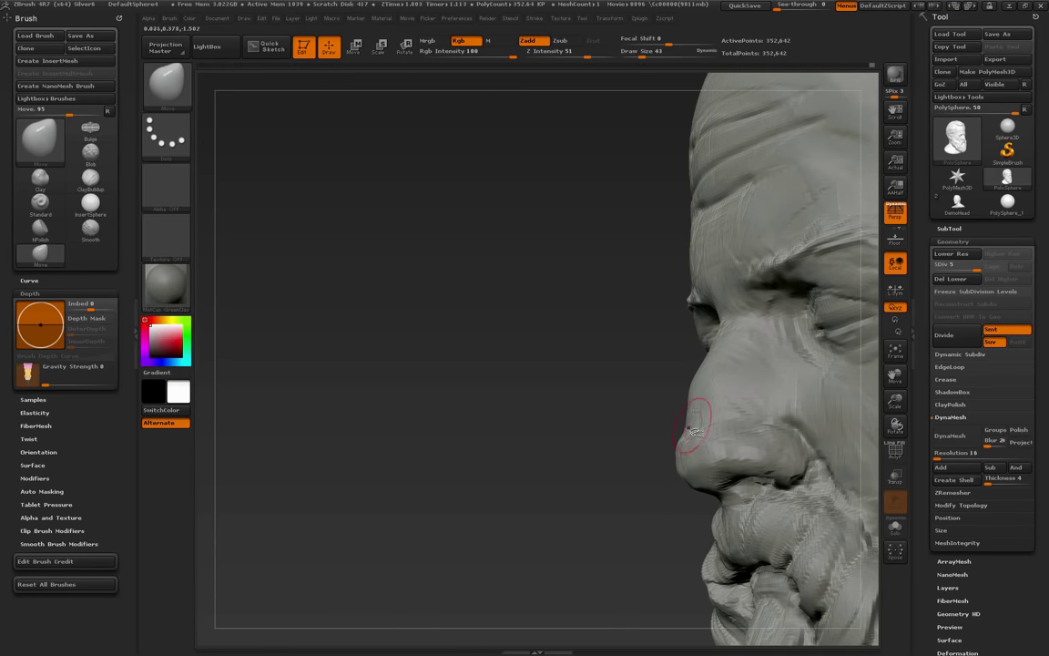
left_click_drag(618, 468, 546, 456, "alt")
left_click_drag(462, 452, 320, 333, "alt")
Set the Move brush's draw size to 62 and adjust the hairline around the temple
key("s")
left_click_drag(665, 384, 668, 384)
left_click_drag(750, 365, 777, 336, "alt")
left_click_drag(745, 389, 748, 428, "alt")
left_click_drag(748, 428, 747, 456)
left_click_drag(747, 408, 832, 420, "alt")
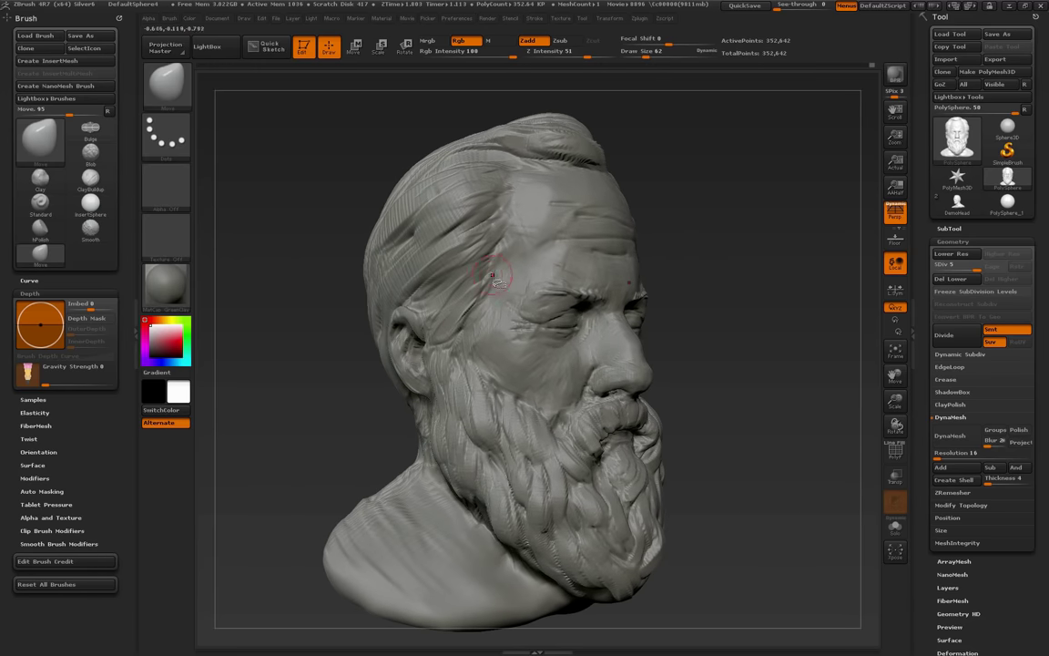
mouse_move(755, 432)
left_mouse_down("alt")
mouse_move(747, 452)
mouse_move(739, 445)
mouse_move(803, 438)
mouse_move(686, 390)
left_mouse_up("alt")
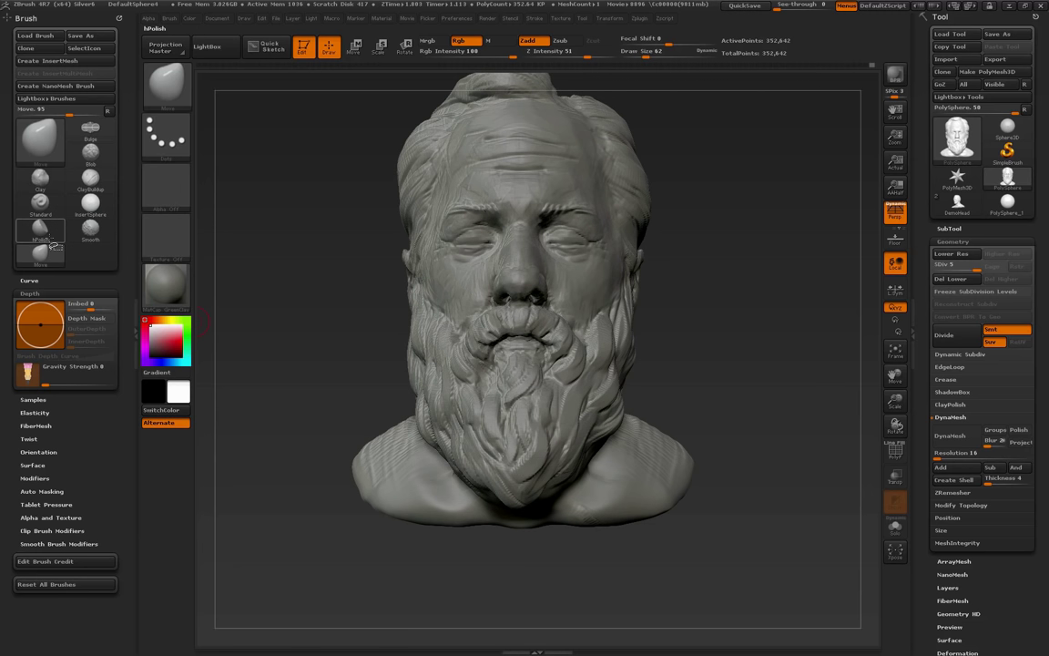
Switch to the SnakeHook brush and assign BrushAlpha as its alpha
left_click(181, 99)
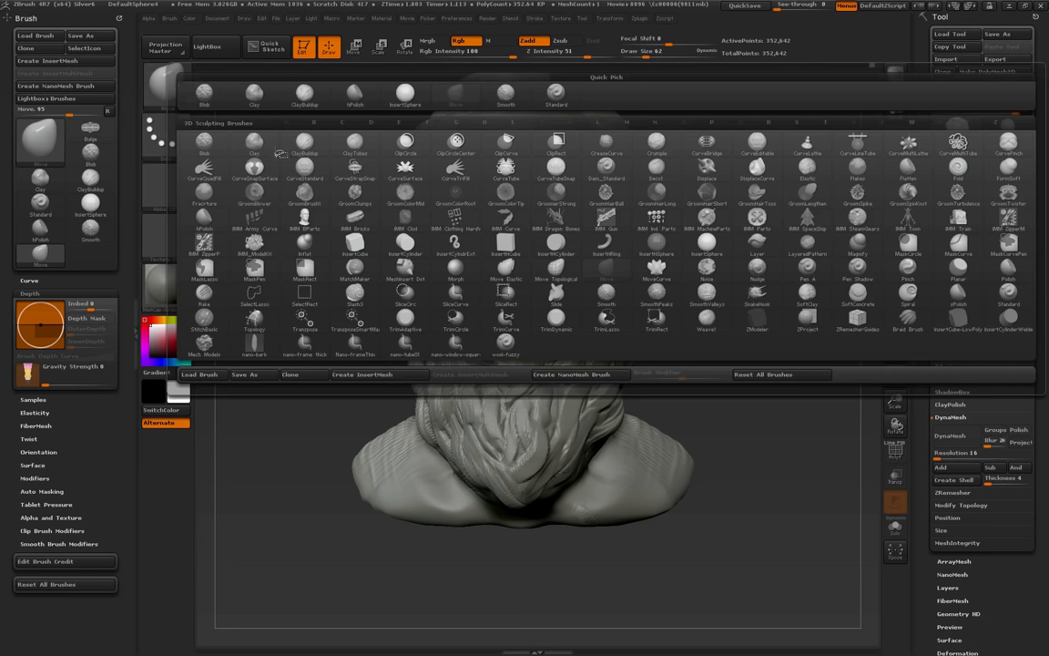
key("s")
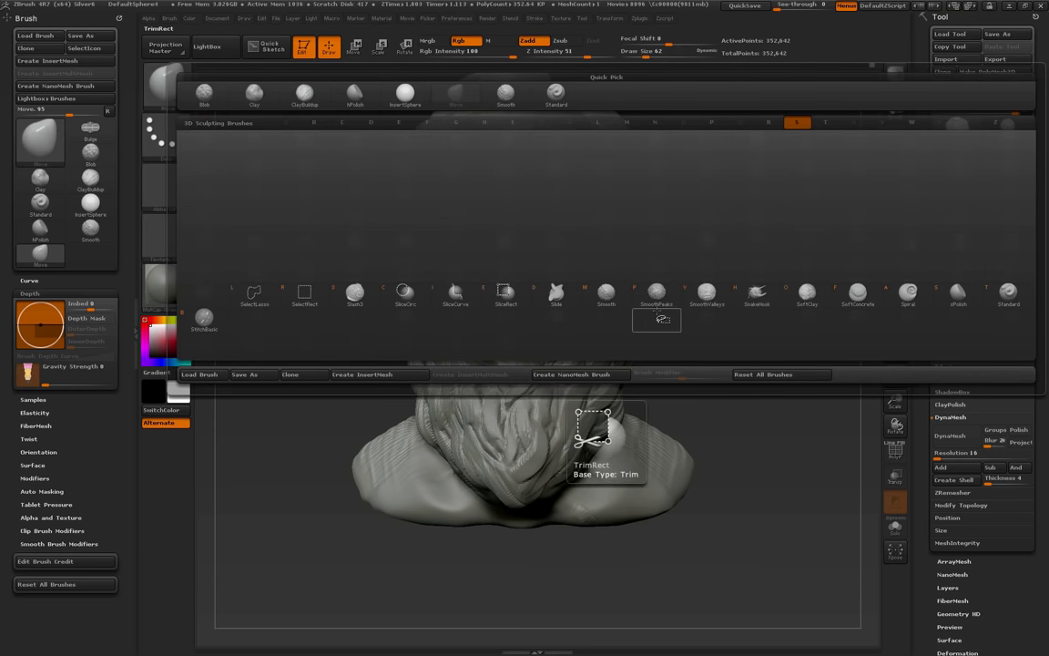
left_click(756, 292)
left_click(178, 193)
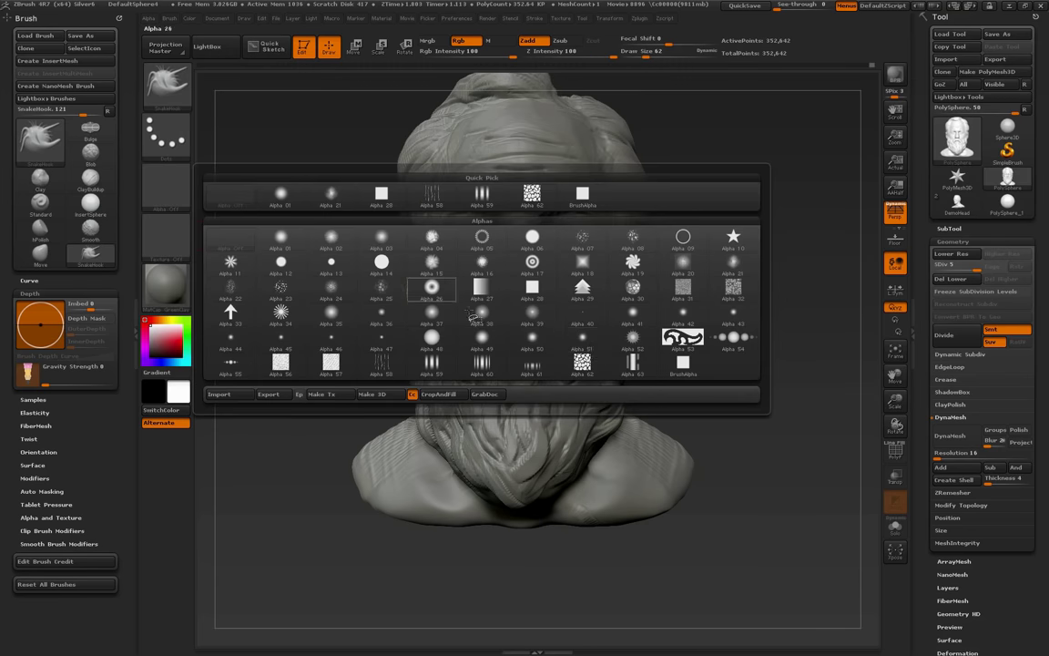
left_click(683, 372)
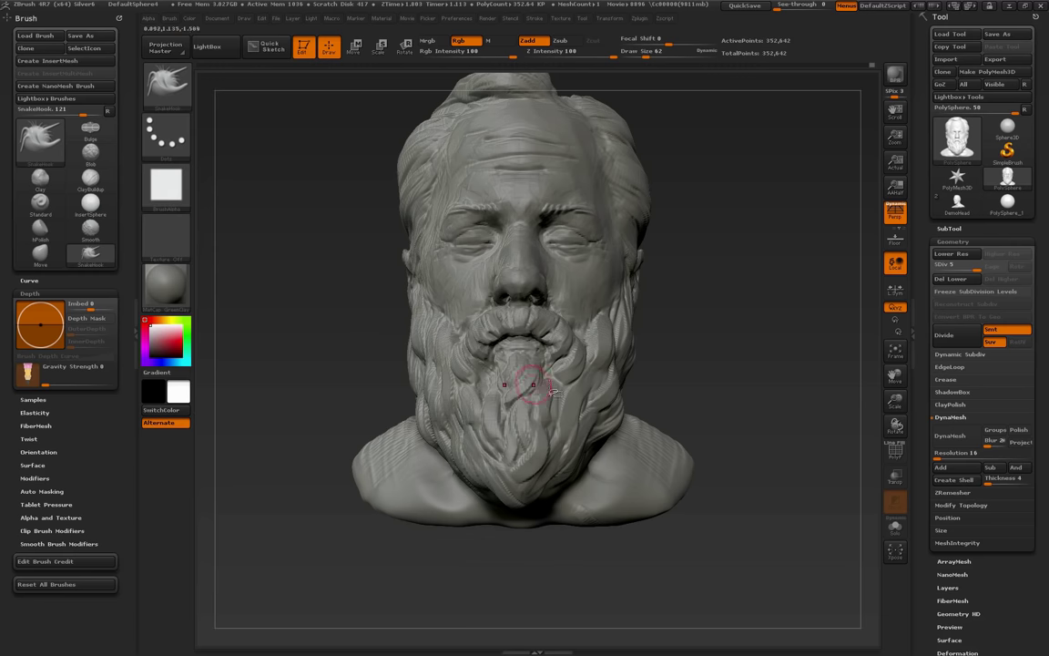
Set the SnakeHook draw size to 56 and pull a long curved strand out below the beard tip
key("[")
mouse_move(715, 366)
left_mouse_down("alt")
mouse_move(742, 403)
mouse_move(780, 394)
mouse_move(729, 390)
left_mouse_up("alt")
key("[")
mouse_move(790, 375)
left_mouse_down()
mouse_move(797, 399)
mouse_move(771, 368)
left_mouse_up()
left_click_drag(559, 310, 551, 317)
key("]")
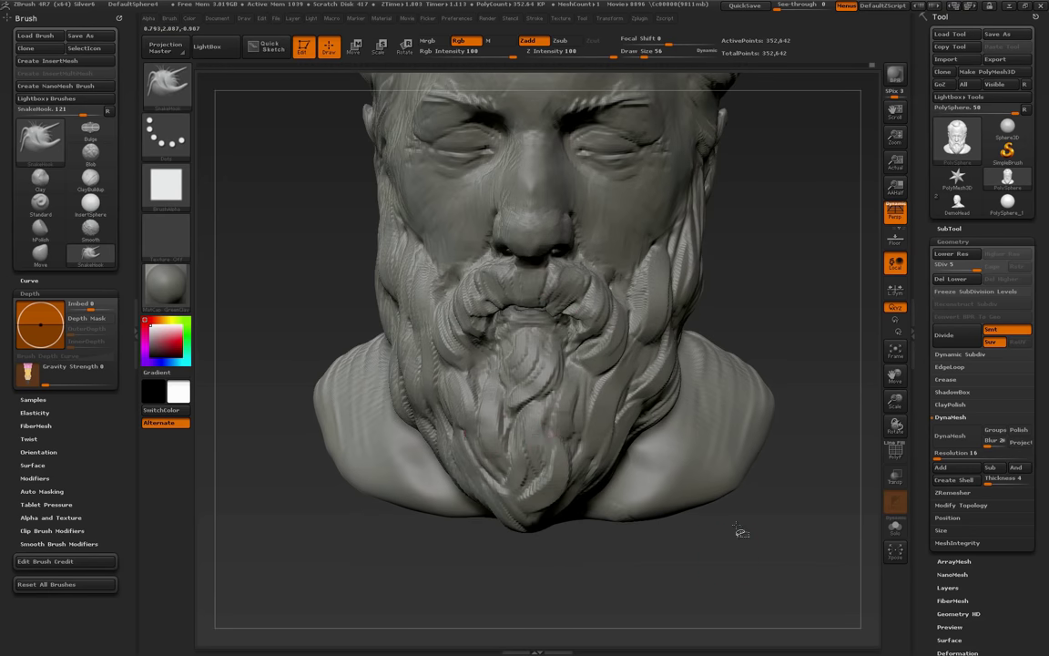
left_click_drag(745, 573, 732, 471, "alt")
left_click_drag(519, 436, 439, 549)
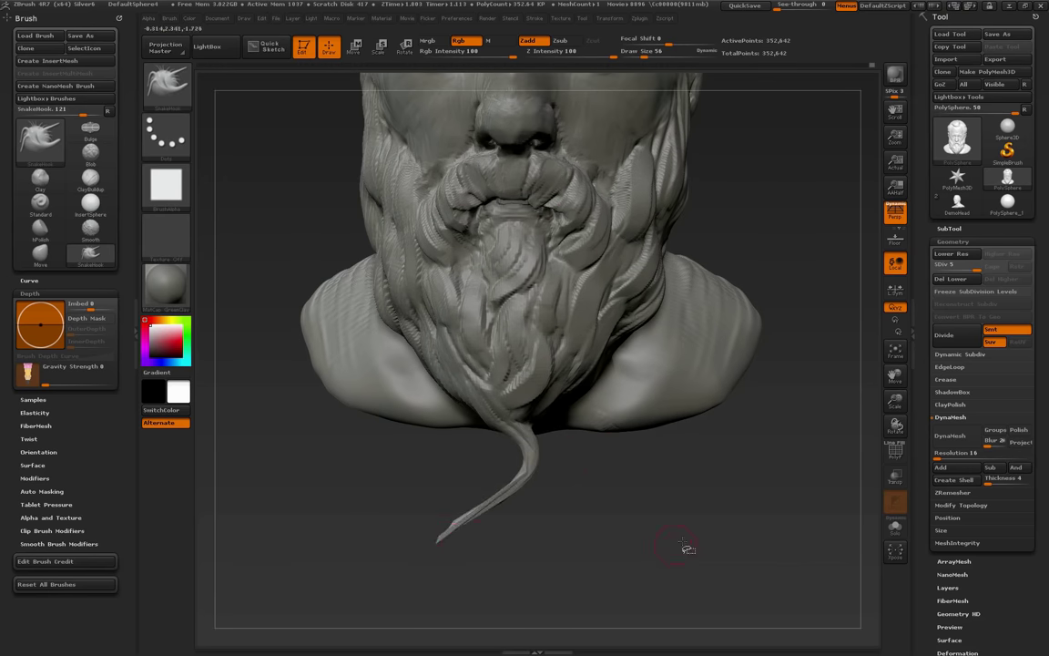
Check the curved strand below the beard tip from the side and undo it
left_click_drag(675, 546, 663, 501, "alt")
left_click_drag(614, 474, 714, 522)
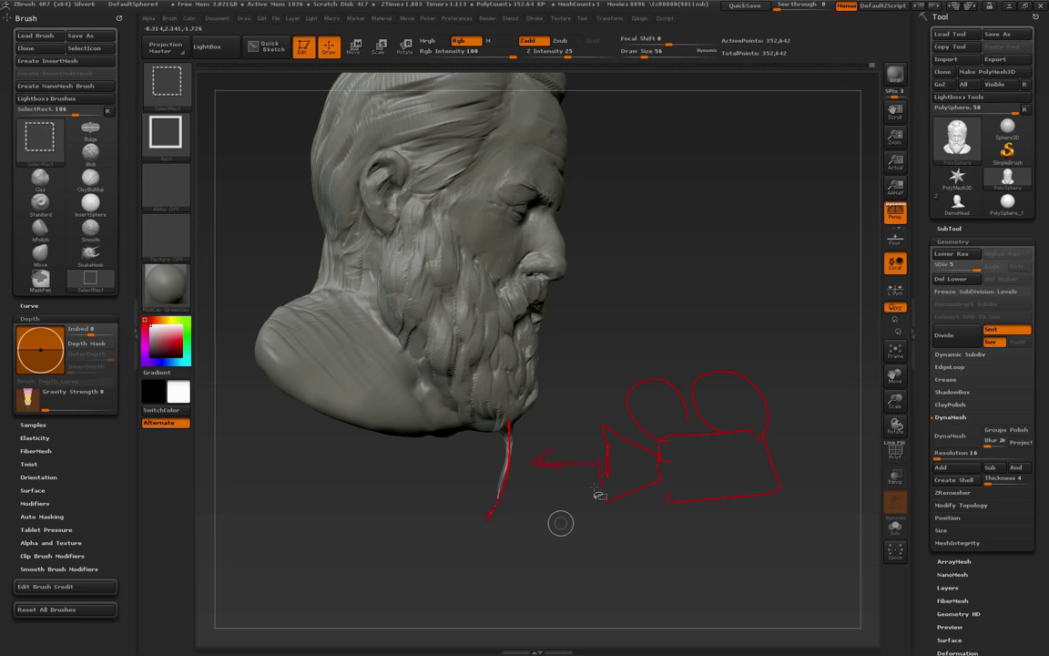
mouse_move(692, 531)
left_mouse_down()
mouse_move(608, 515)
mouse_move(613, 496)
mouse_move(515, 437)
left_mouse_up()
mouse_move(676, 472)
left_mouse_down()
mouse_move(742, 484)
mouse_move(487, 520)
left_mouse_up()
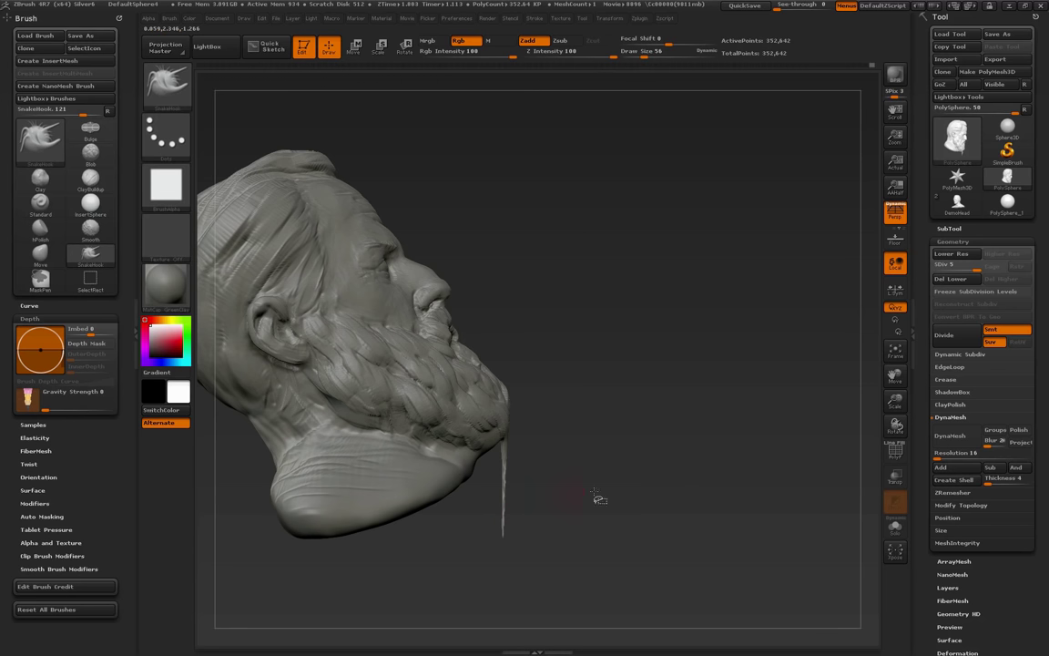
mouse_move(676, 507)
left_mouse_down()
mouse_move(658, 507)
mouse_move(668, 517)
mouse_move(675, 498)
mouse_move(742, 469)
mouse_move(692, 499)
left_mouse_up()
key("ctrl+z")
Switch to the ClayBuildup brush with draw size 263 and lower the bust to subdivision level 4
key("s")
mouse_move(667, 458)
left_mouse_down()
mouse_move(686, 461)
mouse_move(691, 487)
mouse_move(678, 487)
left_mouse_up()
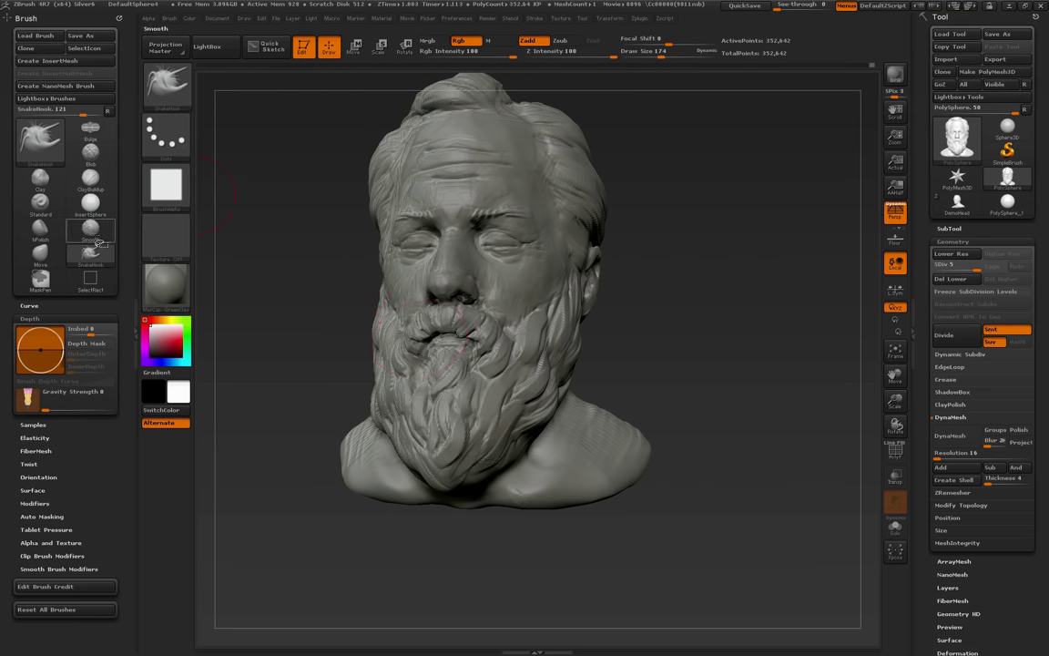
left_click(87, 181)
left_click_drag(679, 437, 660, 431)
key("s")
left_click(668, 446)
mouse_move(701, 461)
left_mouse_down()
mouse_move(676, 481)
mouse_move(559, 499)
mouse_move(643, 476)
mouse_move(587, 487)
left_mouse_up()
key("shift+d")
mouse_move(718, 492)
left_mouse_down()
mouse_move(676, 494)
mouse_move(596, 437)
left_mouse_up()
mouse_move(760, 476)
left_mouse_down()
mouse_move(706, 474)
mouse_move(600, 423)
mouse_move(660, 457)
mouse_move(592, 414)
mouse_move(644, 454)
mouse_move(627, 517)
mouse_move(583, 456)
left_mouse_up()
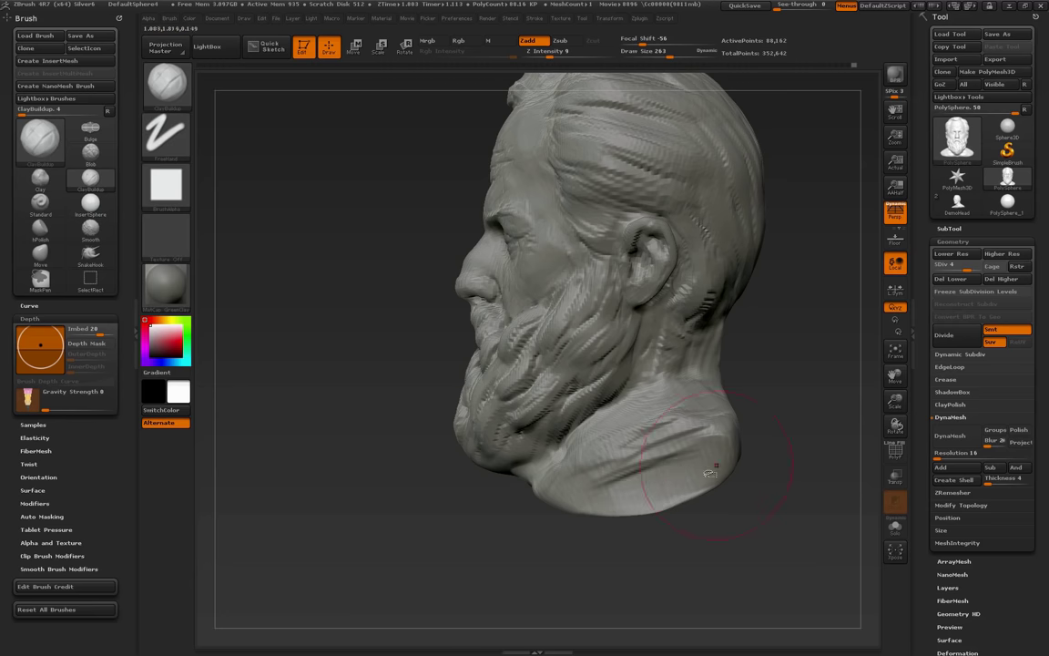
Sculpt the shoulder and neck base with ClayBuildup at draw sizes 148 and 205
mouse_move(810, 475)
left_mouse_down()
mouse_move(739, 499)
mouse_move(588, 437)
mouse_move(551, 456)
left_mouse_up()
key("s")
mouse_move(572, 433)
left_mouse_down()
mouse_move(539, 464)
mouse_move(557, 443)
left_mouse_up()
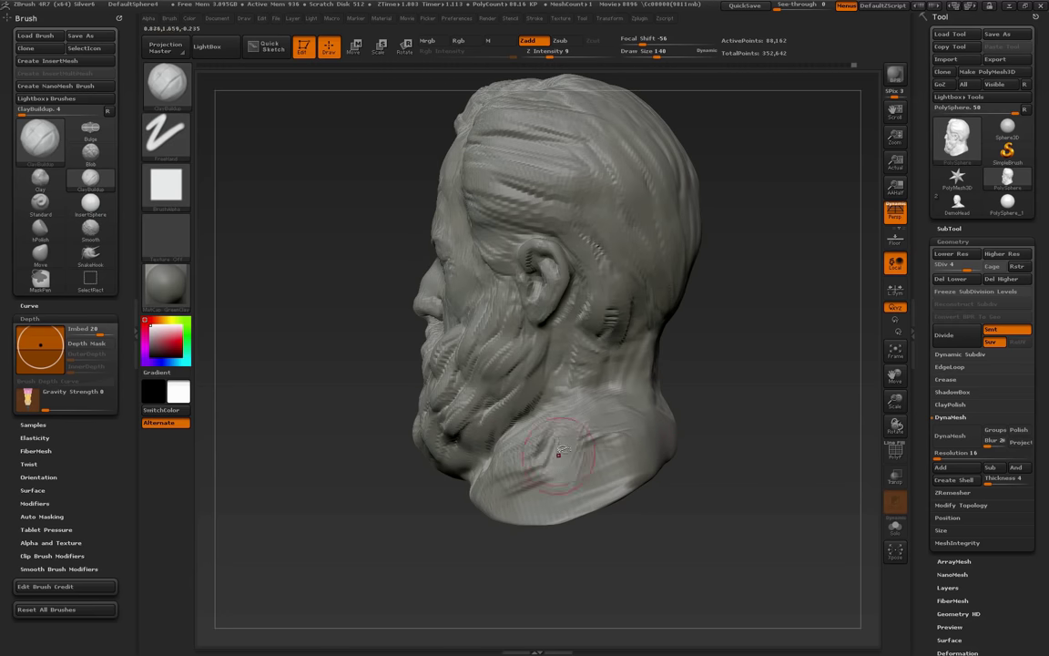
key("s")
left_click_drag(630, 422, 638, 423)
left_click_drag(712, 440, 658, 436)
mouse_move(563, 447)
left_mouse_down()
mouse_move(537, 417)
mouse_move(596, 421)
left_mouse_up()
left_click_drag(652, 526, 729, 514)
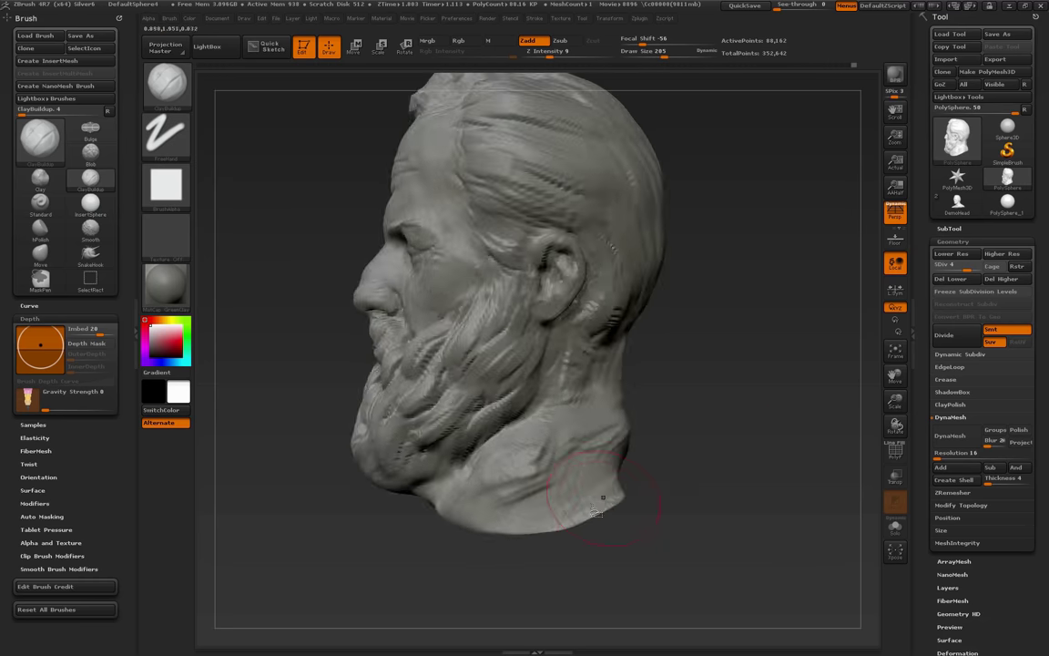
Lower the bust to subdivision level 2, then smooth and carve back the shoulder and chest edge
key("shift+d")
key("shift+d")
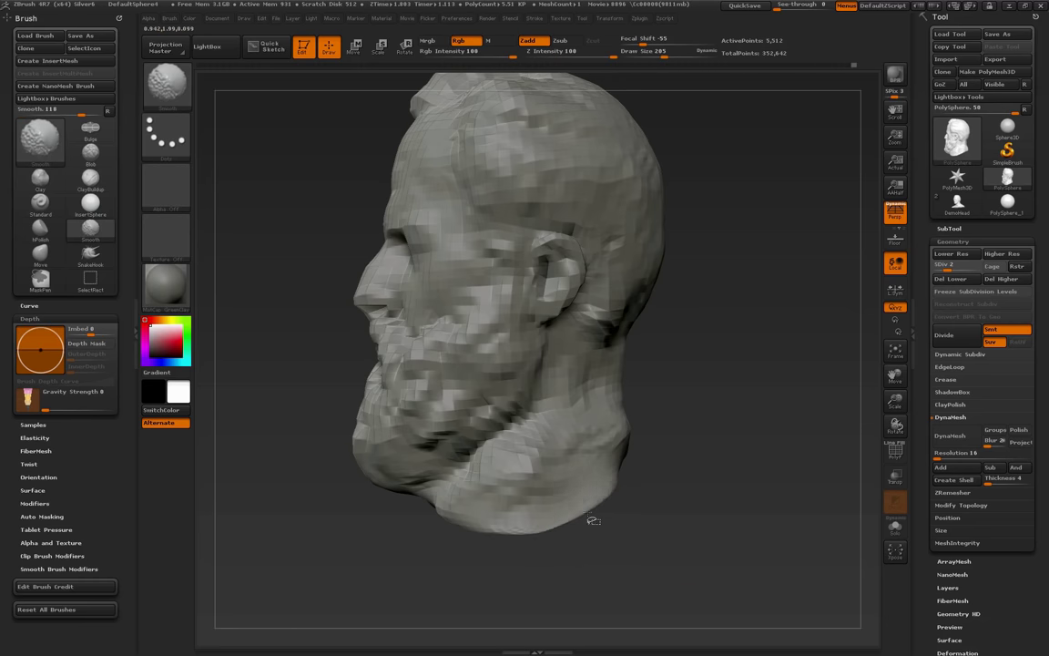
mouse_move(557, 487)
left_mouse_down()
mouse_move(506, 455)
mouse_move(487, 483)
left_mouse_up()
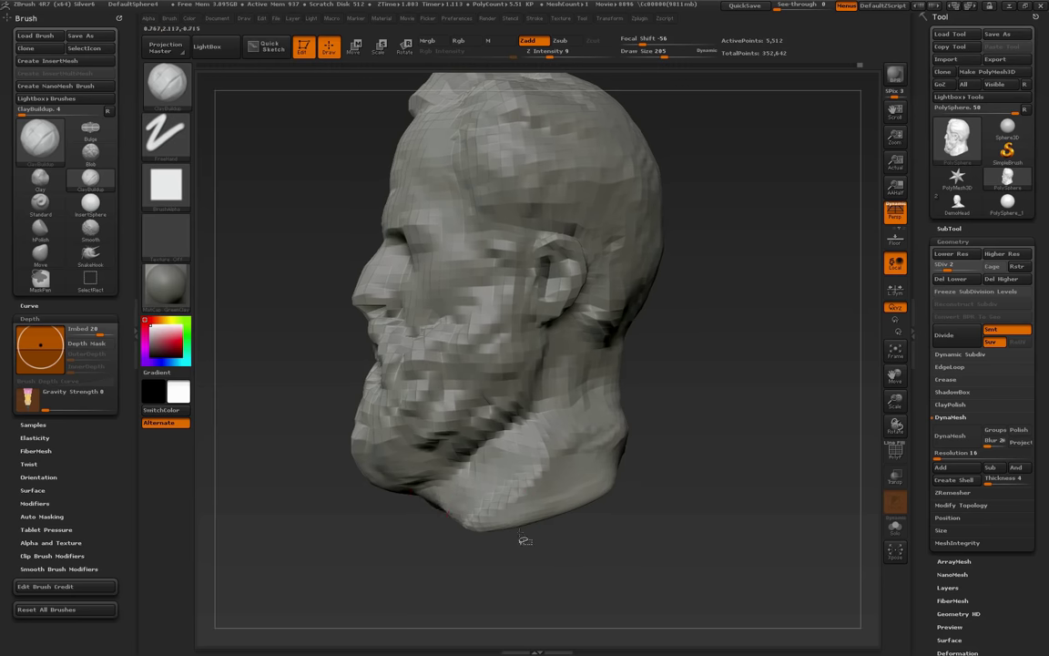
left_click_drag(485, 545, 423, 515)
left_click_drag(515, 557, 492, 537)
mouse_move(447, 506)
left_mouse_down()
mouse_move(478, 526)
mouse_move(500, 506)
mouse_move(460, 511)
mouse_move(503, 522)
mouse_move(510, 496)
mouse_move(542, 496)
mouse_move(516, 484)
left_mouse_up()
mouse_move(531, 403)
left_mouse_down()
mouse_move(473, 435)
mouse_move(563, 458)
mouse_move(557, 446)
mouse_move(499, 503)
left_mouse_up()
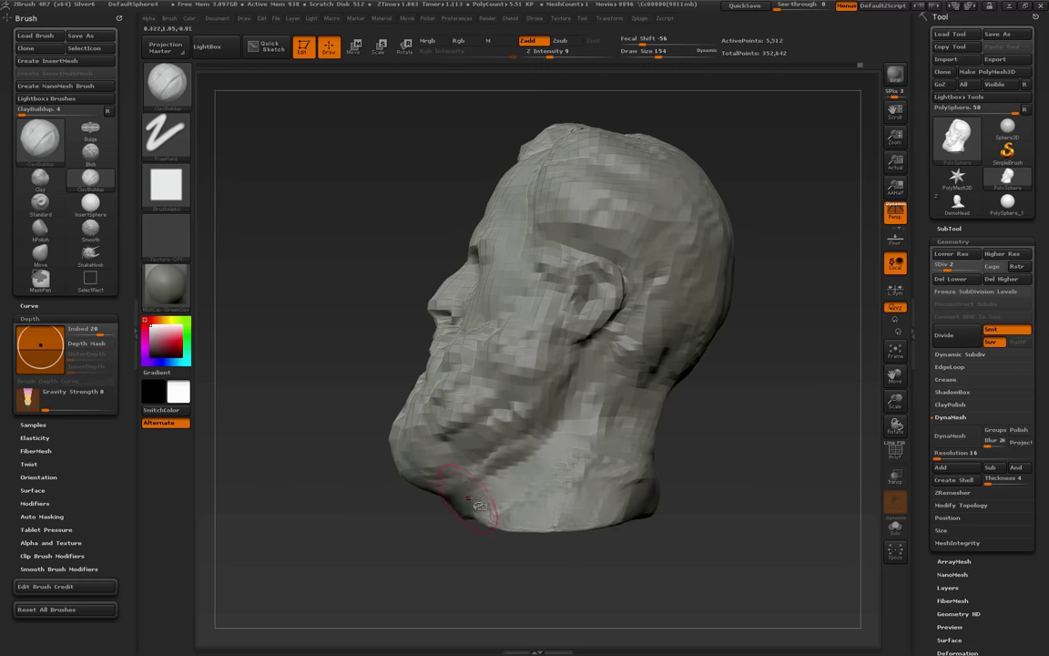
Trim the shoulder around the neck base with ClayBuildup at draw size 154 and smooth its lower edge
left_click_drag(745, 494, 579, 471)
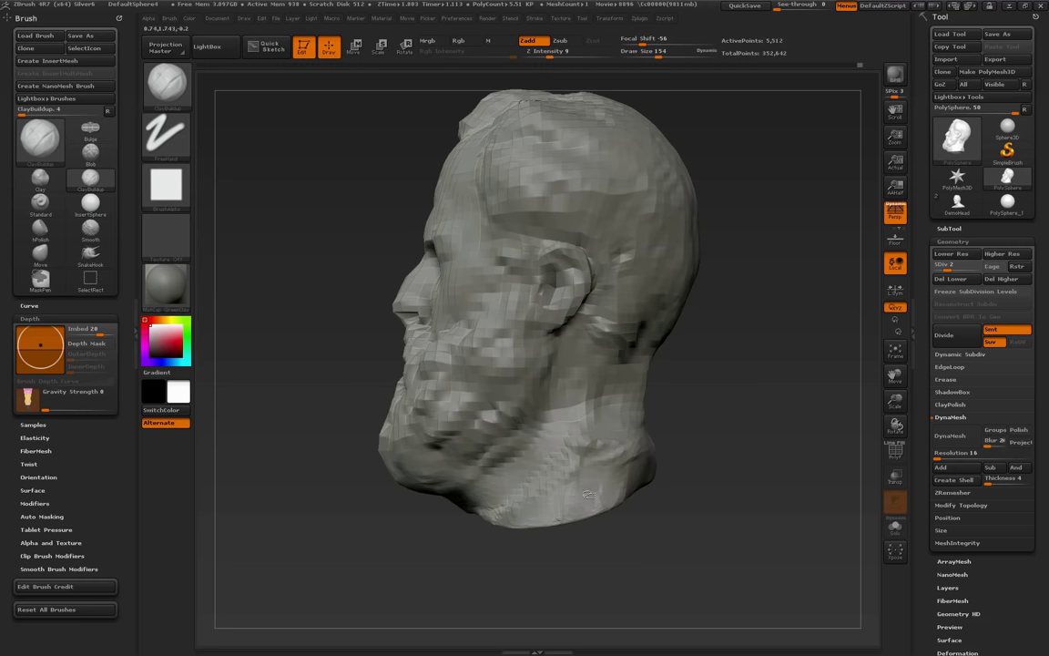
left_click_drag(775, 496, 675, 480)
key("shift")
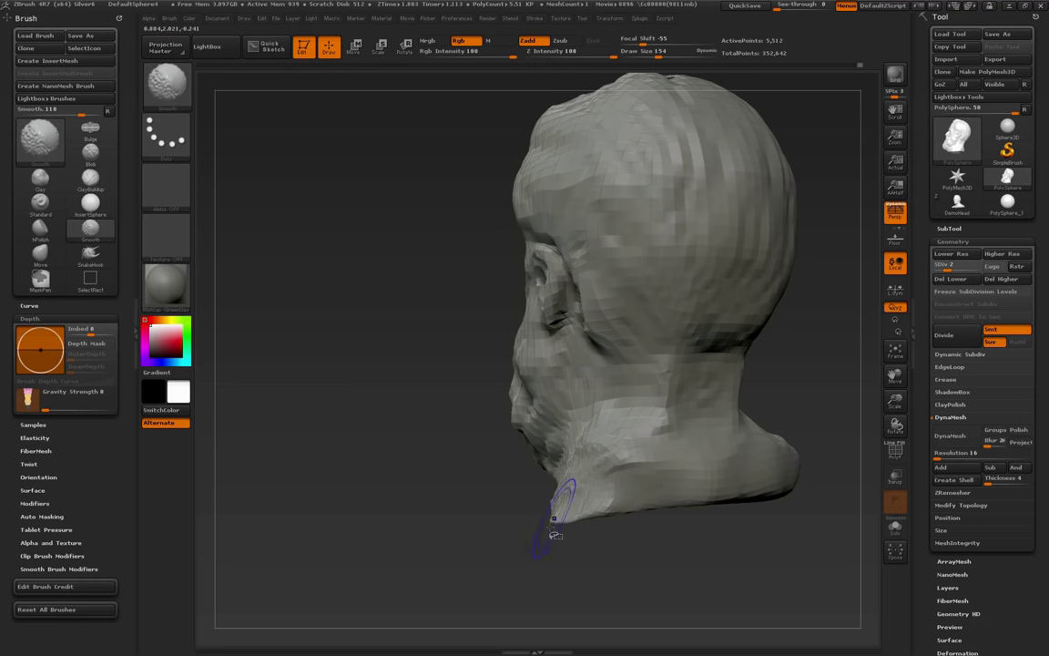
left_click_drag(562, 517, 751, 492, "shift")
mouse_move(636, 548)
left_mouse_down()
mouse_move(721, 557)
mouse_move(696, 544)
mouse_move(728, 487)
mouse_move(740, 513)
mouse_move(740, 537)
mouse_move(701, 476)
mouse_move(601, 476)
mouse_move(636, 479)
left_mouse_up()
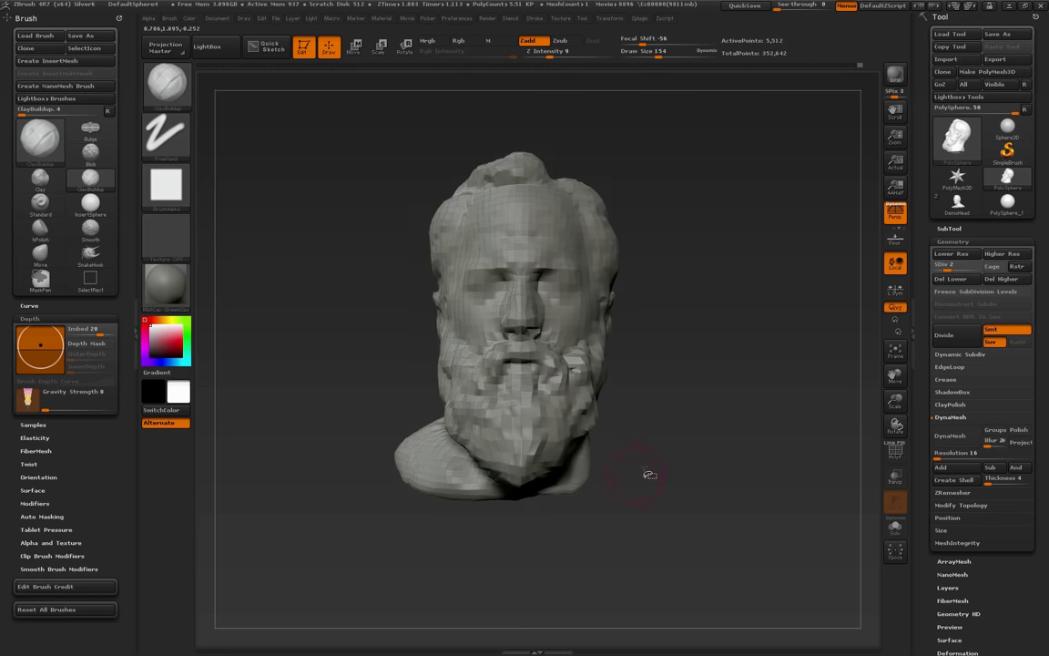
Return the bust to subdivision level 5 and mask the face, beard and hair
left_click_drag(680, 436, 684, 458, "alt")
left_click_drag(707, 387, 861, 306)
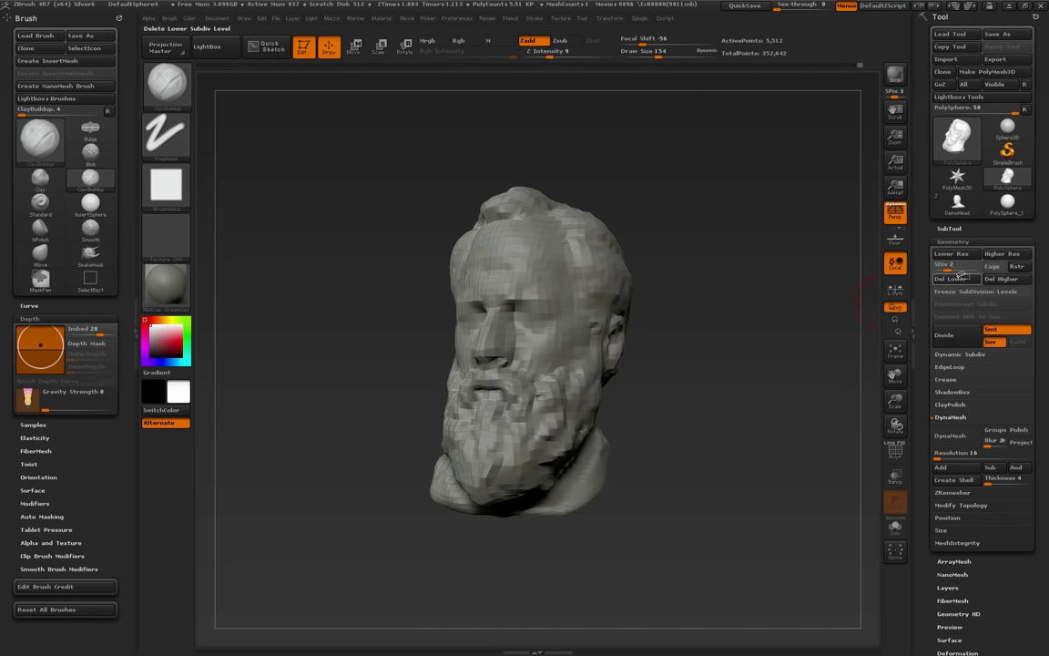
left_click_drag(990, 275, 973, 275)
left_click_drag(788, 377, 745, 392)
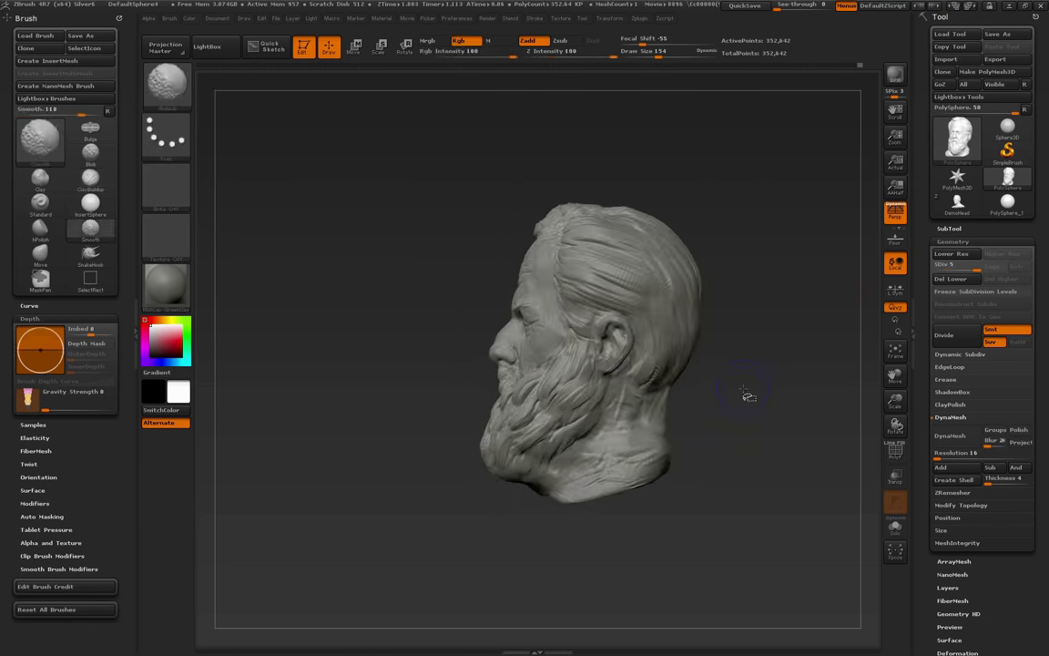
mouse_move(435, 222)
left_mouse_down("ctrl")
mouse_move(436, 450)
mouse_move(546, 494)
left_mouse_up("ctrl")
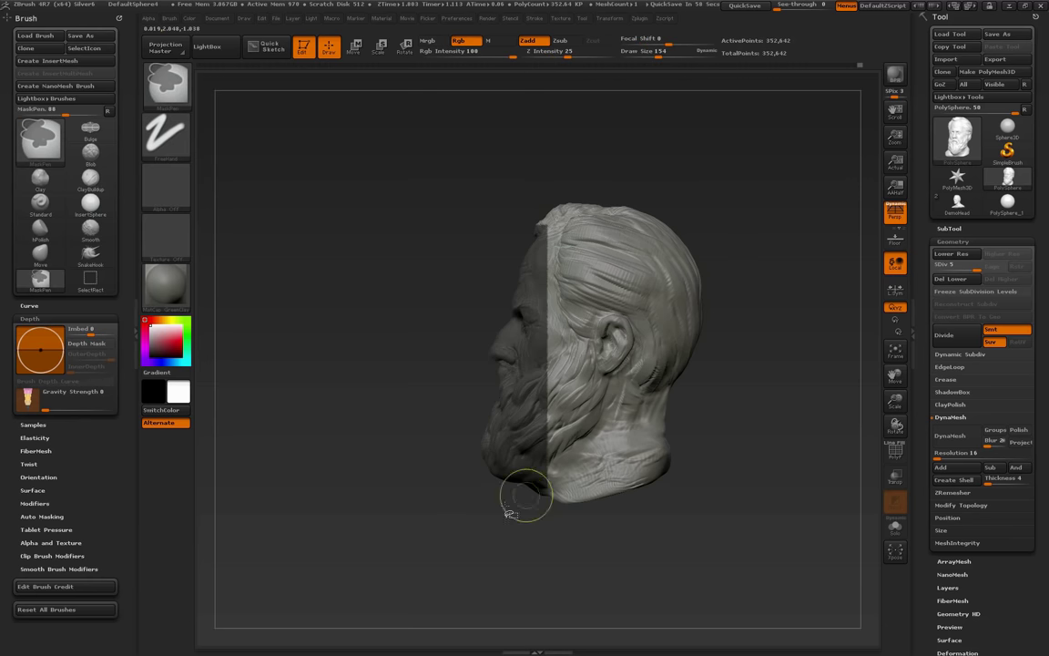
left_click_drag(441, 172, 713, 419, "ctrl")
left_click_drag(439, 290, 608, 432, "ctrl")
left_click_drag(406, 347, 586, 453, "ctrl")
mouse_move(382, 396)
left_mouse_down("ctrl")
mouse_move(549, 471)
mouse_move(569, 467)
left_mouse_up("ctrl")
left_click_drag(478, 413, 565, 488, "ctrl")
Switch the masking brush to MaskLasso and clean up the mask boundary around the shoulder
mouse_move(623, 535)
left_mouse_down()
mouse_move(716, 550)
mouse_move(681, 522)
mouse_move(787, 541)
mouse_move(743, 379)
left_mouse_up()
left_click_drag(712, 592, 450, 454, "ctrl+alt+shift")
left_click(604, 546, "ctrl+shift")
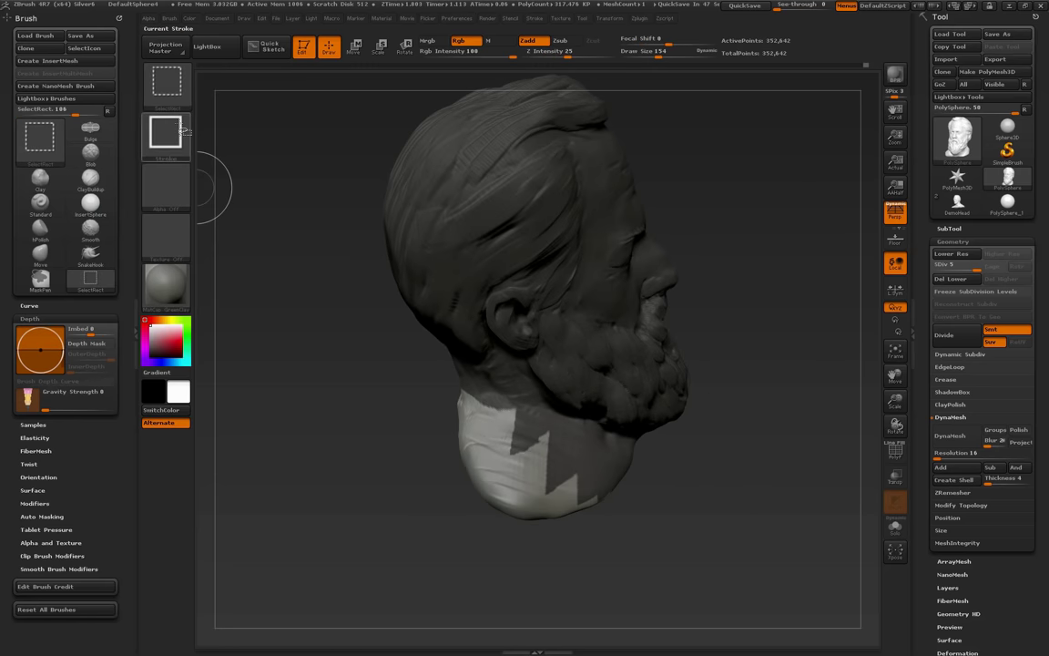
left_click(173, 91, "ctrl")
left_click(355, 146, "ctrl")
mouse_move(566, 583)
left_mouse_down("ctrl")
mouse_move(682, 554)
mouse_move(651, 451)
mouse_move(430, 394)
mouse_move(326, 401)
left_mouse_up("ctrl")
Apply the Smart ReSym deformation to the unmasked shoulders
mouse_move(697, 506)
left_mouse_down()
mouse_move(727, 467)
mouse_move(681, 485)
mouse_move(844, 426)
left_mouse_up()
left_click(961, 244)
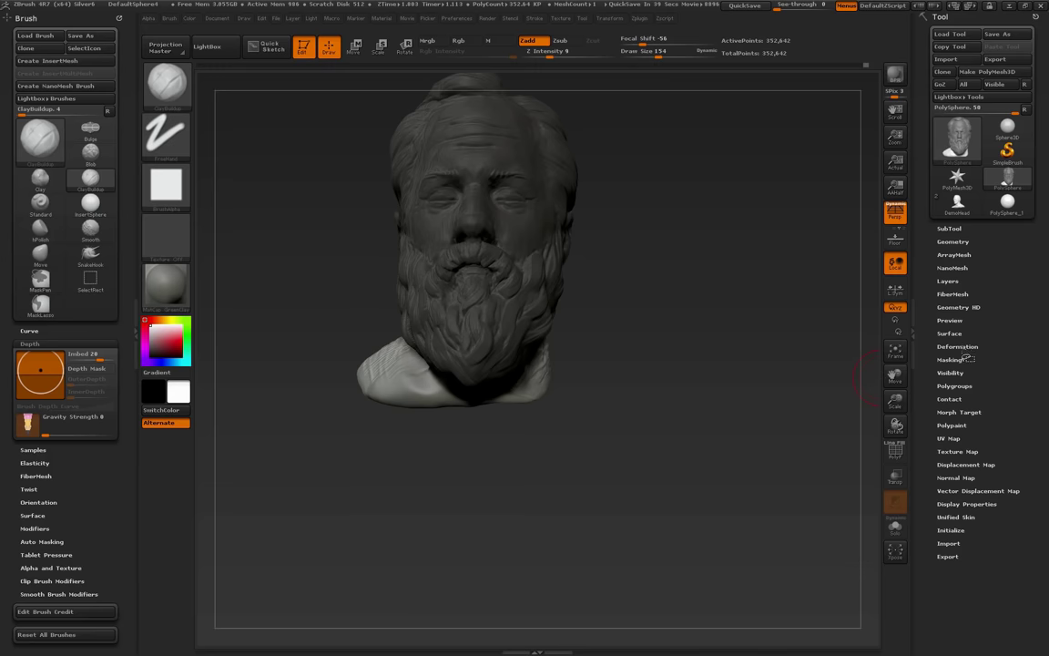
left_click(963, 347)
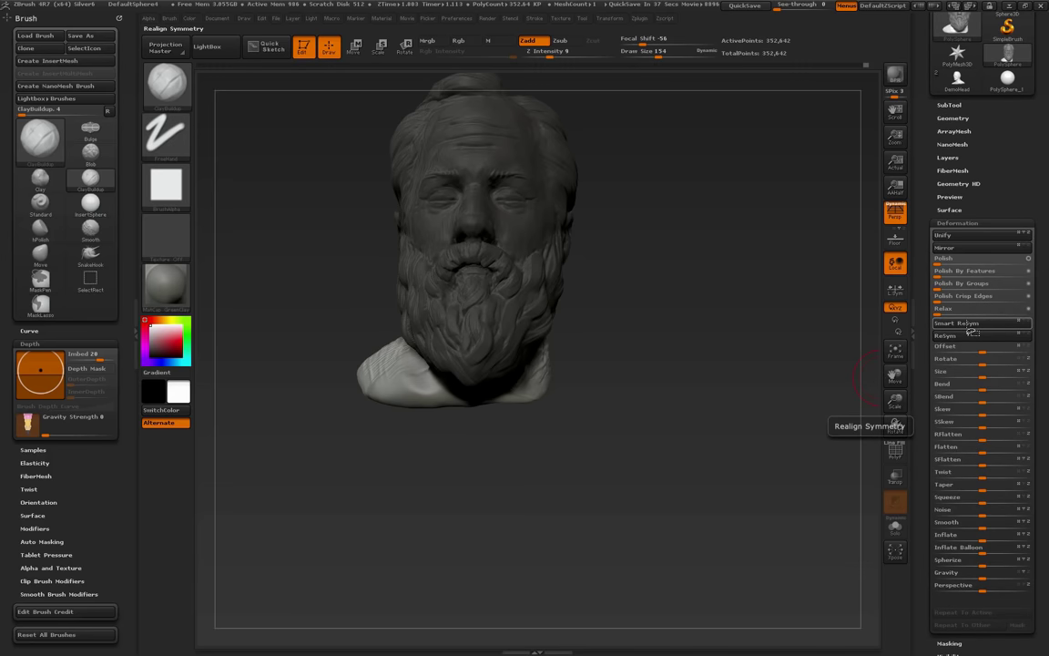
left_click(971, 324)
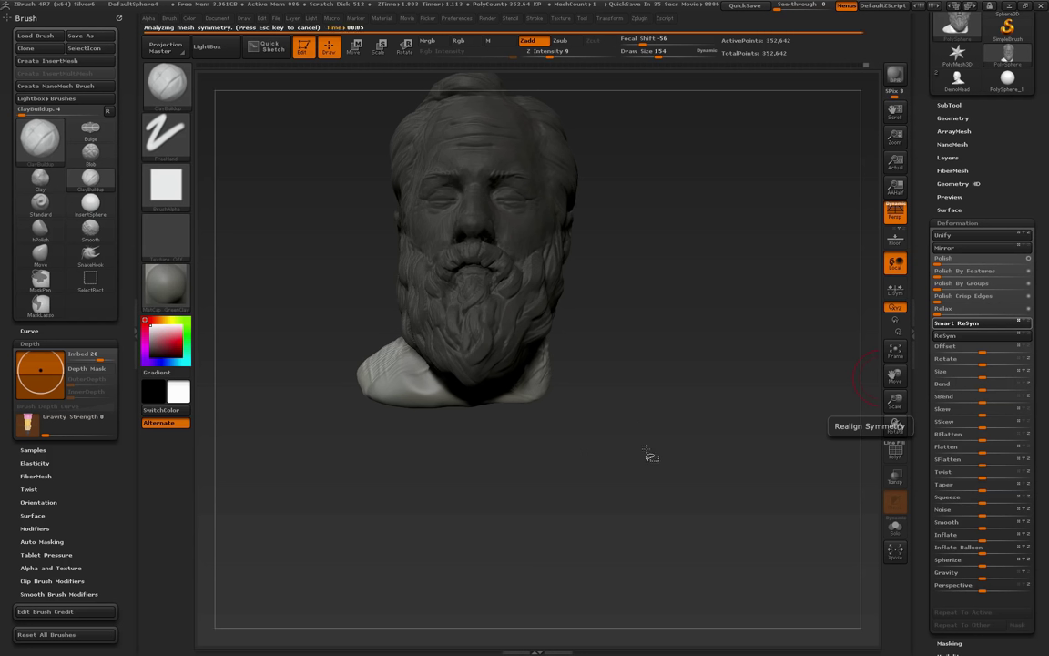
mouse_move(649, 453)
left_mouse_down()
mouse_move(714, 477)
mouse_move(711, 489)
mouse_move(679, 477)
mouse_move(733, 487)
mouse_move(670, 476)
left_mouse_up()
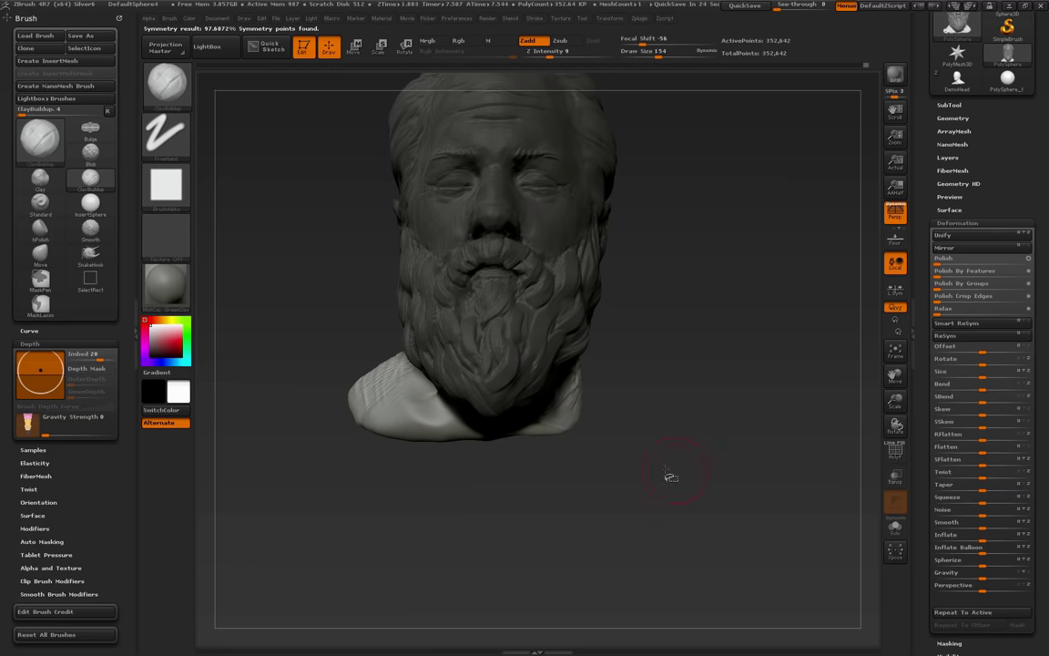
Undo the symmetry operation, the masking and the shoulder sculpting
key("s")
key("ctrl+z")
left_click_drag(669, 428, 691, 448, "ctrl")
key("ctrl+z")
key("ctrl+z")
key("ctrl+z")
key("ctrl+z")
key("ctrl+z")
key("ctrl+z")
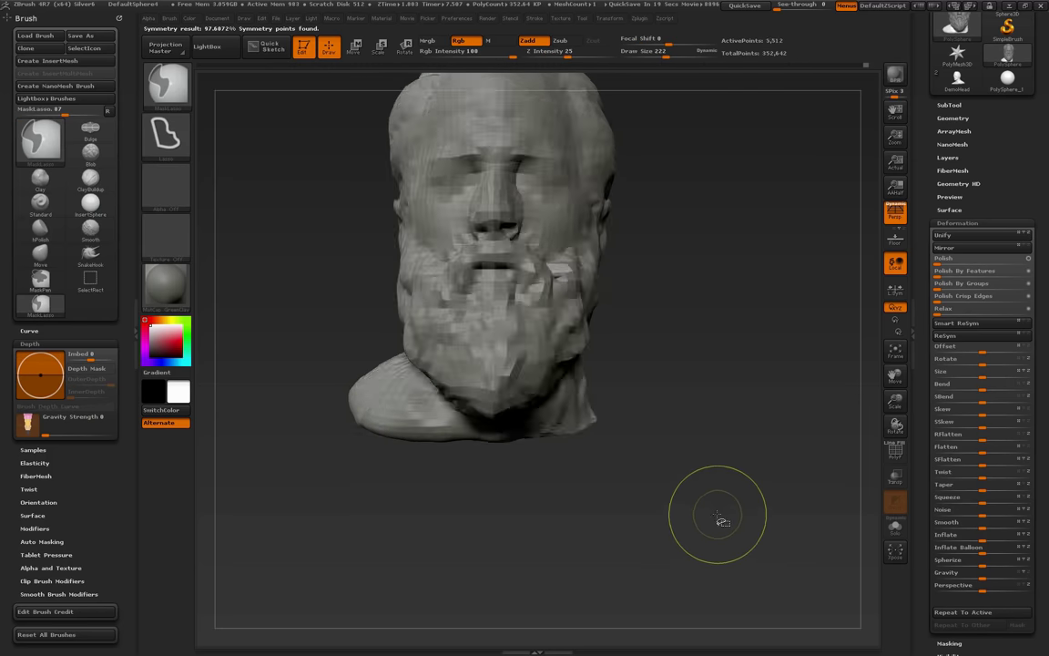
Step the bust down to its lowest subdivision level and mask the whole head and beard, leaving only the shoulders free
key("d")
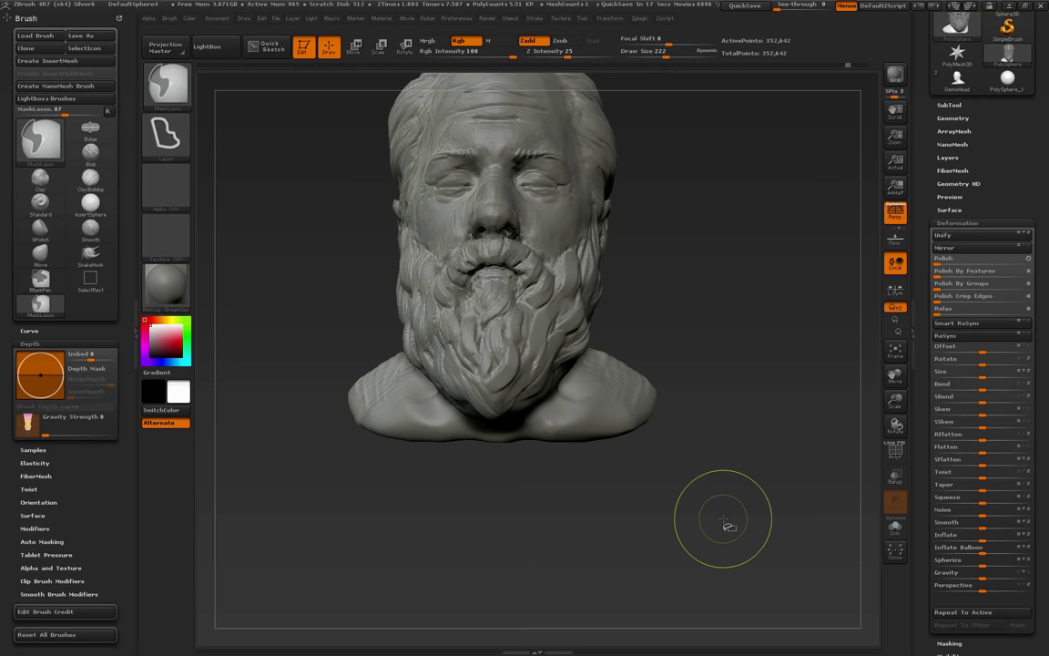
key("shift+d")
key("shift+d")
key("shift+d")
key("shift+d")
mouse_move(699, 480)
left_mouse_down()
mouse_move(702, 495)
mouse_move(674, 487)
left_mouse_up()
mouse_move(689, 416)
left_mouse_down()
mouse_move(747, 438)
mouse_move(746, 334)
mouse_move(587, 341)
mouse_move(517, 418)
mouse_move(483, 537)
left_mouse_up()
left_click_drag(599, 531, 678, 487)
left_click(676, 484, "ctrl")
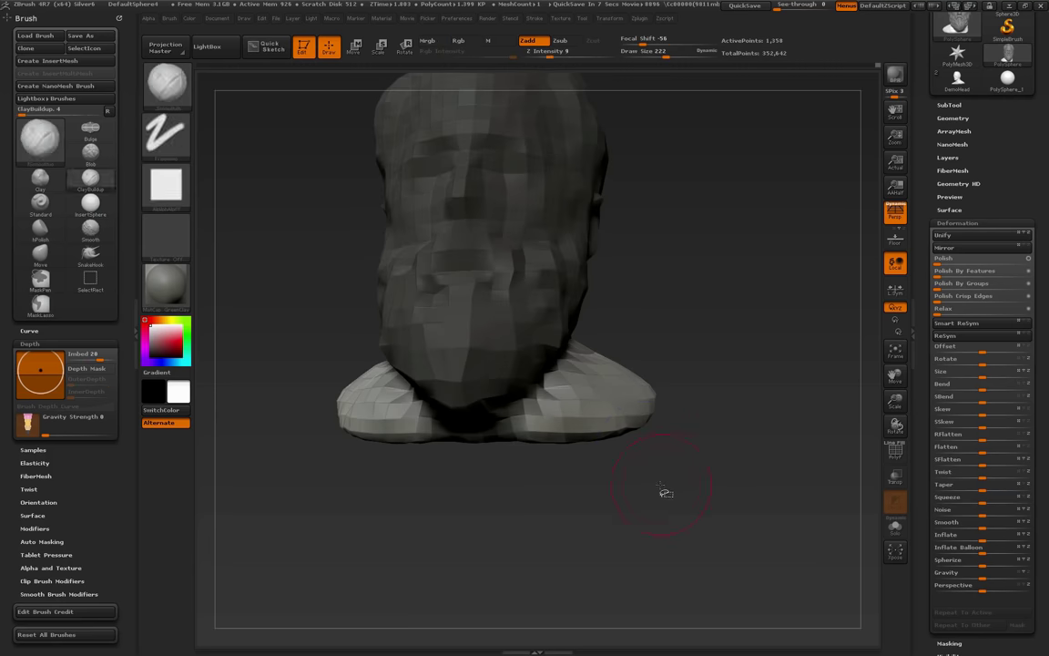
Smooth down the unmasked shoulders at draw size 222 and clear the mask
mouse_move(637, 416)
left_mouse_down("shift")
mouse_move(588, 406)
mouse_move(553, 427)
mouse_move(594, 384)
mouse_move(587, 420)
left_mouse_up("shift")
mouse_move(527, 408)
left_mouse_down("shift")
mouse_move(442, 402)
mouse_move(543, 415)
left_mouse_up("shift")
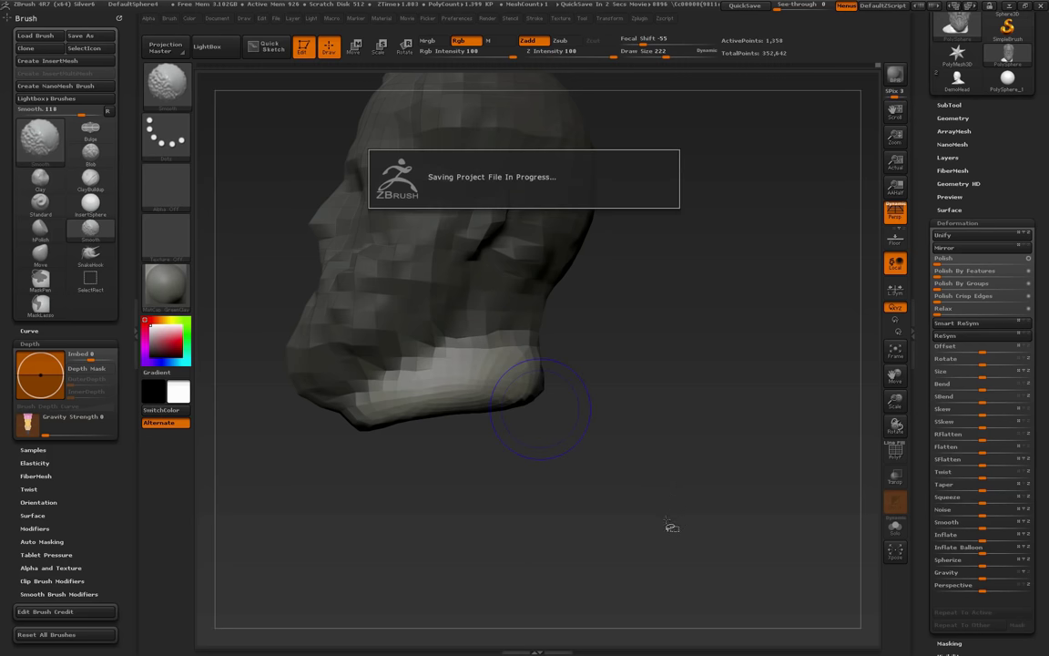
left_click_drag(672, 523, 666, 521)
left_click_drag(695, 418, 688, 488, "ctrl")
left_click_drag(688, 488, 707, 487)
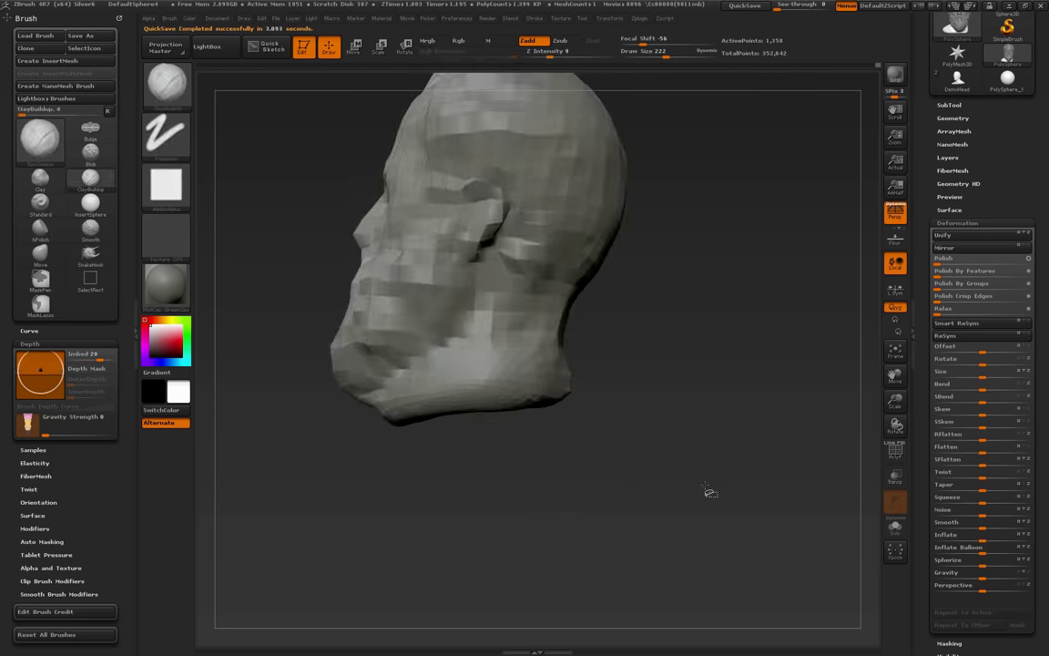
Step up to the highest subdivision level and inspect the reduced shoulders and neck base from the side
key("d")
key("d")
key("d")
key("d")
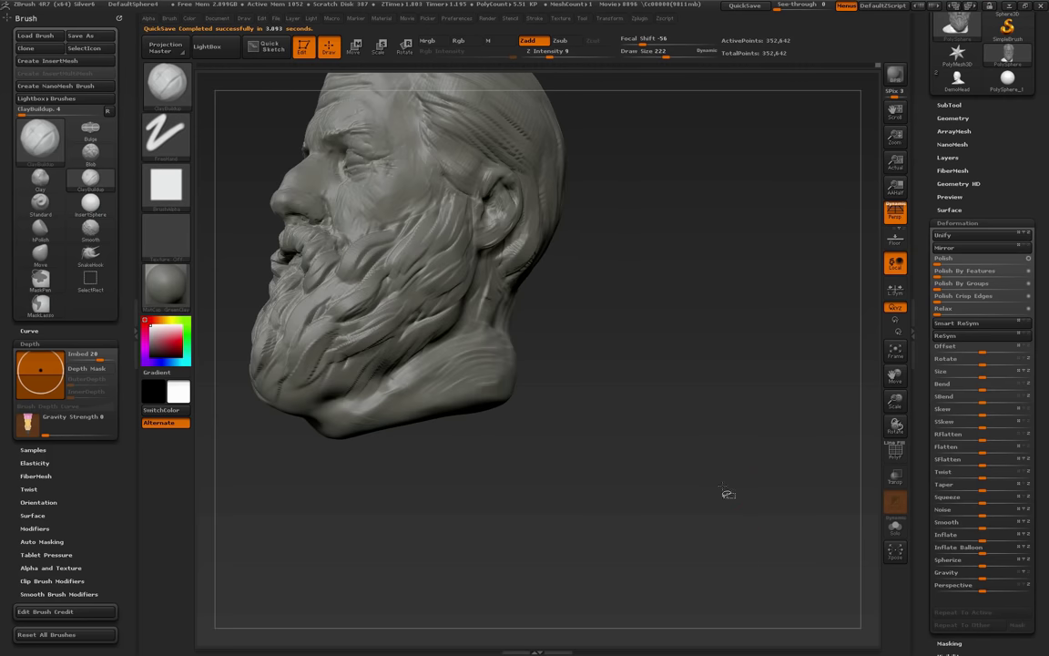
left_click_drag(727, 494, 554, 450)
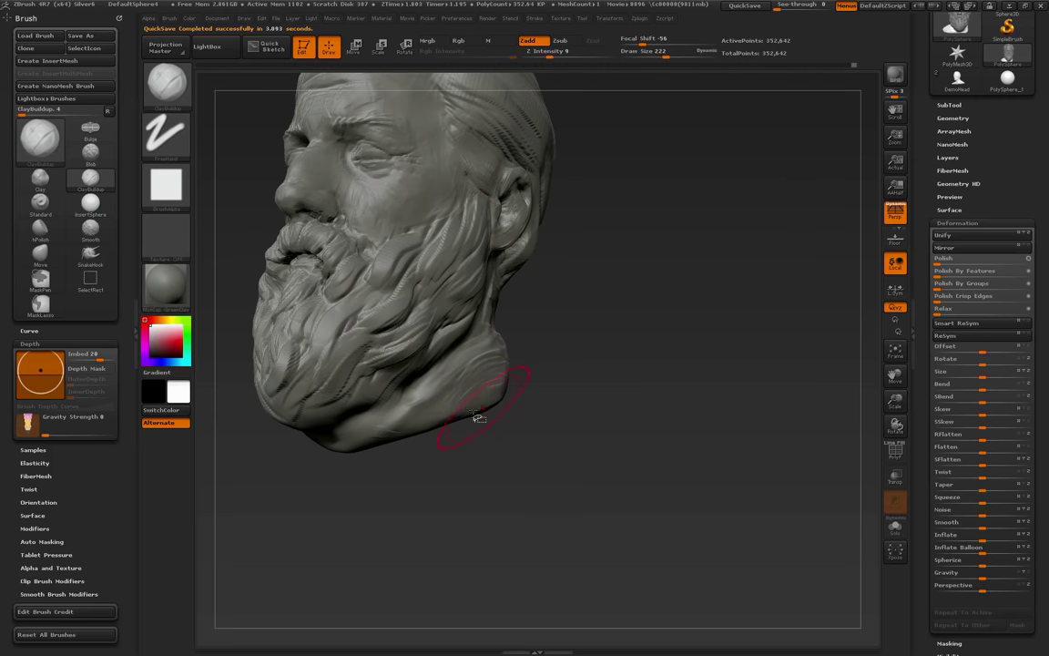
Lower the bust two subdivision levels and sculpt the neck base behind the beard with ClayBuildup at draw size 184
key("shift+d")
key("shift+d")
left_click_drag(544, 411, 594, 406)
key("s")
mouse_move(499, 391)
left_mouse_down()
mouse_move(539, 401)
mouse_move(541, 412)
left_mouse_up()
mouse_move(536, 330)
left_mouse_down()
mouse_move(531, 374)
mouse_move(552, 384)
mouse_move(575, 368)
mouse_move(558, 392)
left_mouse_up()
left_click_drag(563, 342, 565, 366)
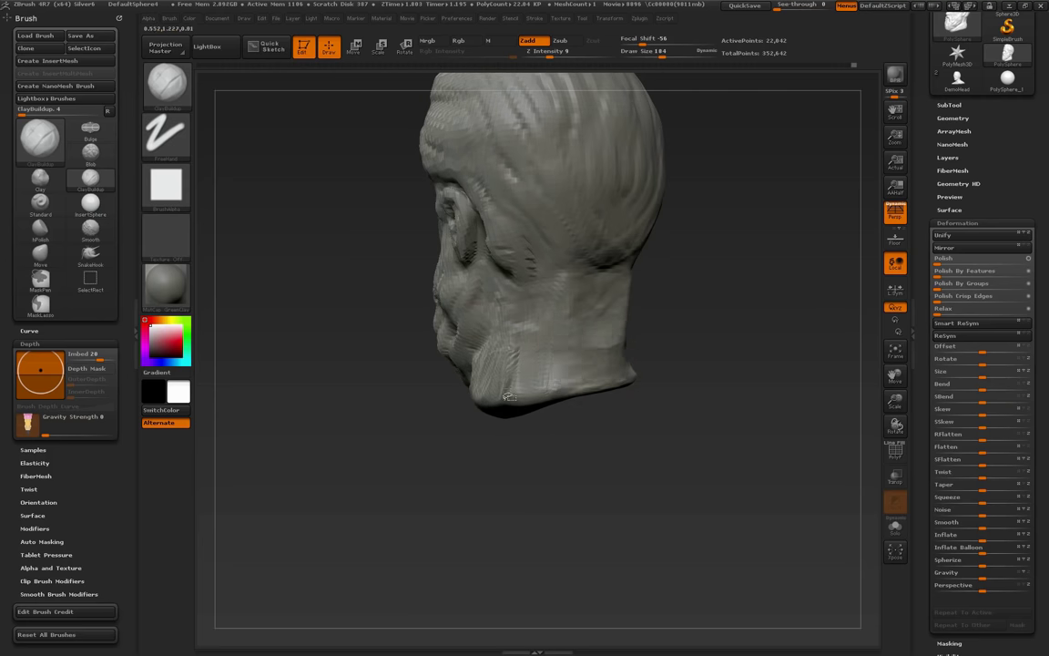
left_click_drag(413, 436, 487, 458)
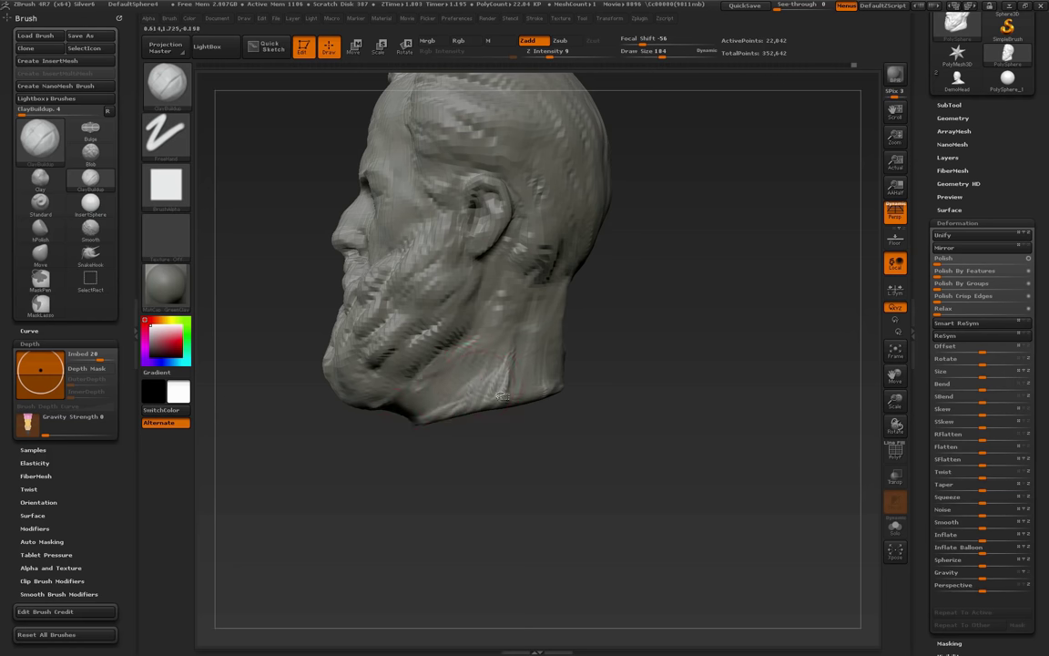
Build up and carve the neck base below the ear on the opposite side of the bust with ClayBuildup
left_click_drag(473, 421, 720, 423)
left_click_drag(520, 475, 429, 421)
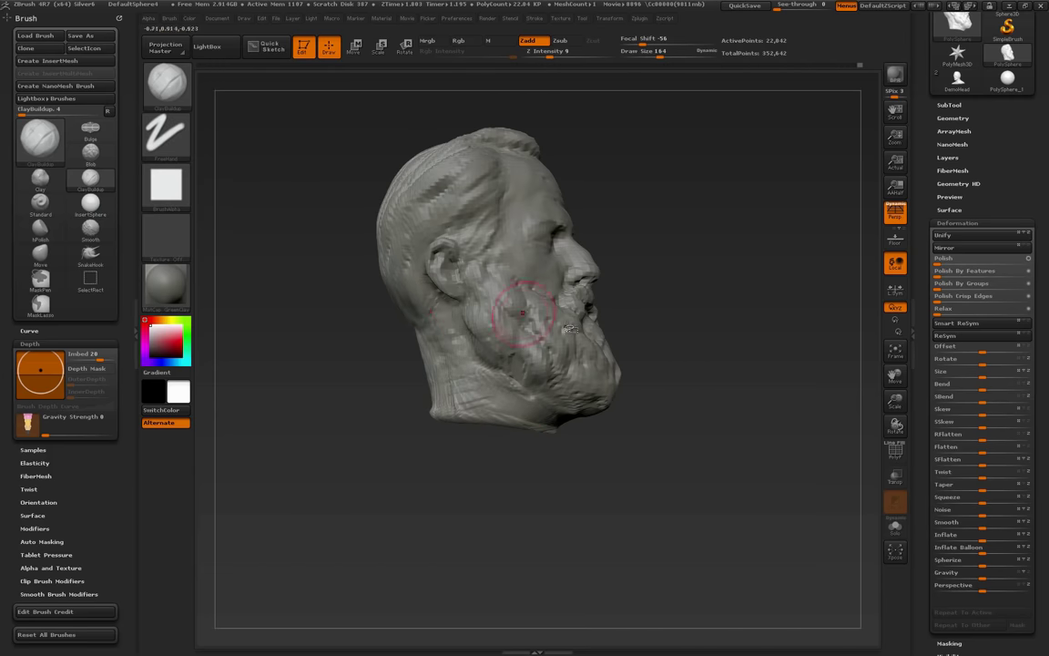
left_click_drag(715, 361, 672, 365)
mouse_move(426, 375)
left_mouse_down()
mouse_move(459, 391)
mouse_move(497, 451)
left_mouse_up()
left_click_drag(665, 544, 626, 437, "alt")
left_click_drag(444, 312, 480, 363, "alt")
mouse_move(572, 487)
left_mouse_down("alt")
mouse_move(552, 438)
mouse_move(500, 369)
left_mouse_up("alt")
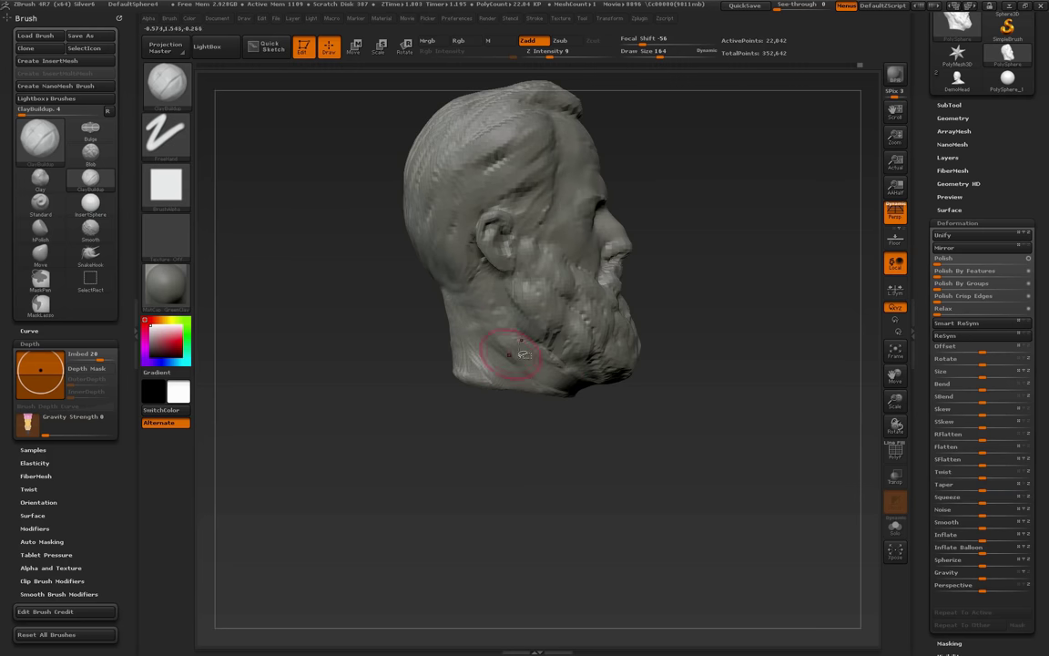
Drop one subdivision level and rework the neck under the beard with the Standard brush at draw size 187
key("s")
left_click_drag(554, 371, 547, 371)
key("shift+d")
key("b")
key("s")
key("t")
left_click_drag(695, 419, 525, 347)
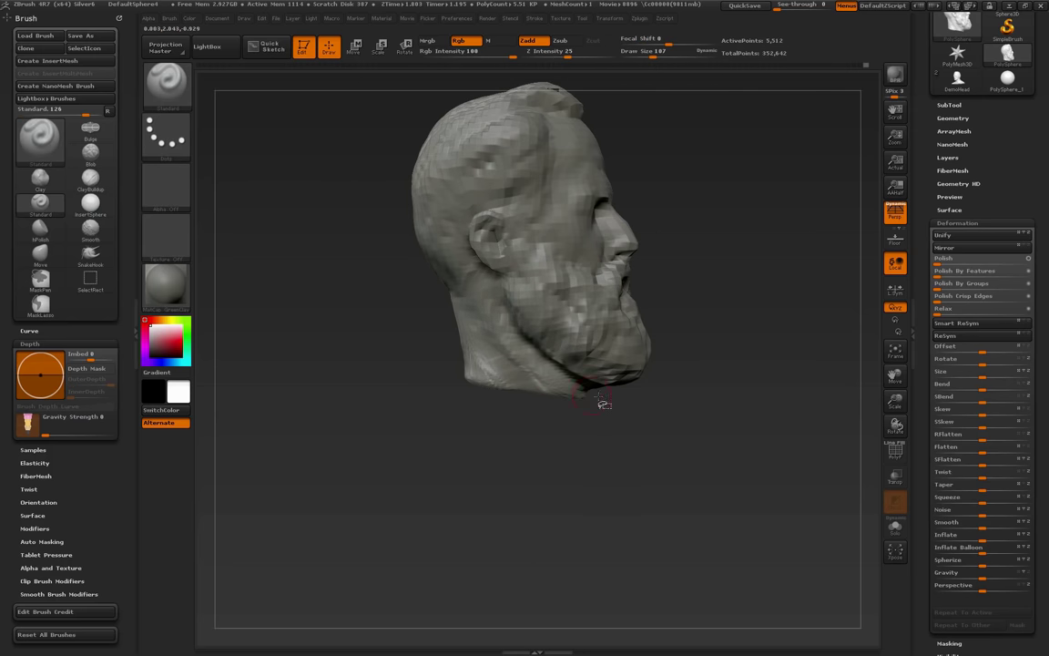
left_click_drag(603, 404, 651, 414)
Switch back to ClayBuildup with draw size 136 and fill out the throat and neck beneath the beard
left_click(92, 173)
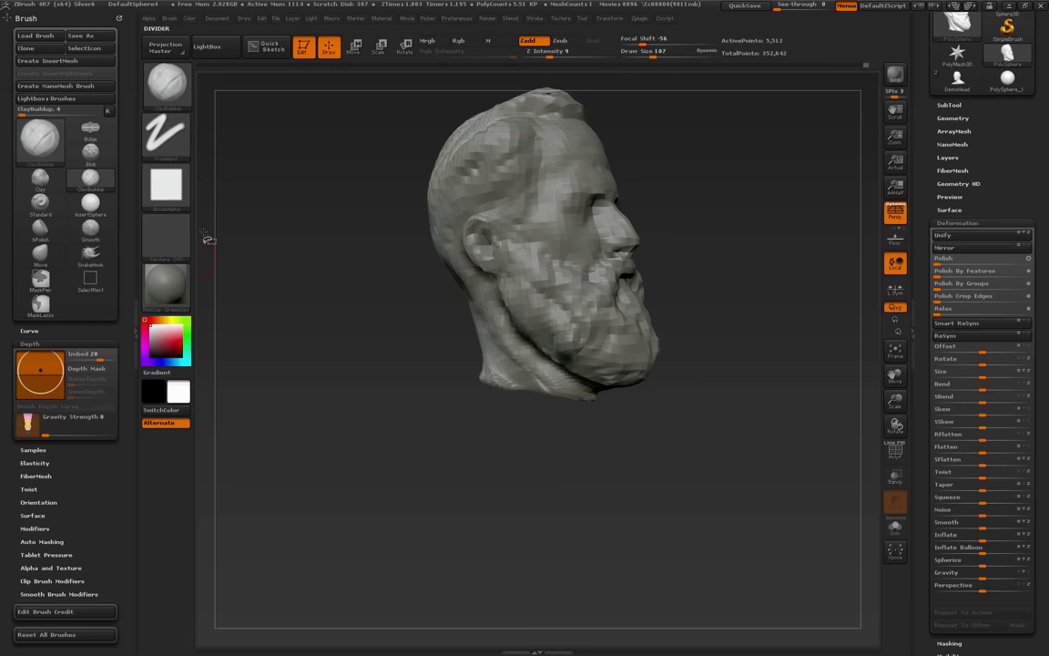
key("s")
left_click_drag(449, 407, 460, 408)
left_click_drag(543, 433, 547, 390)
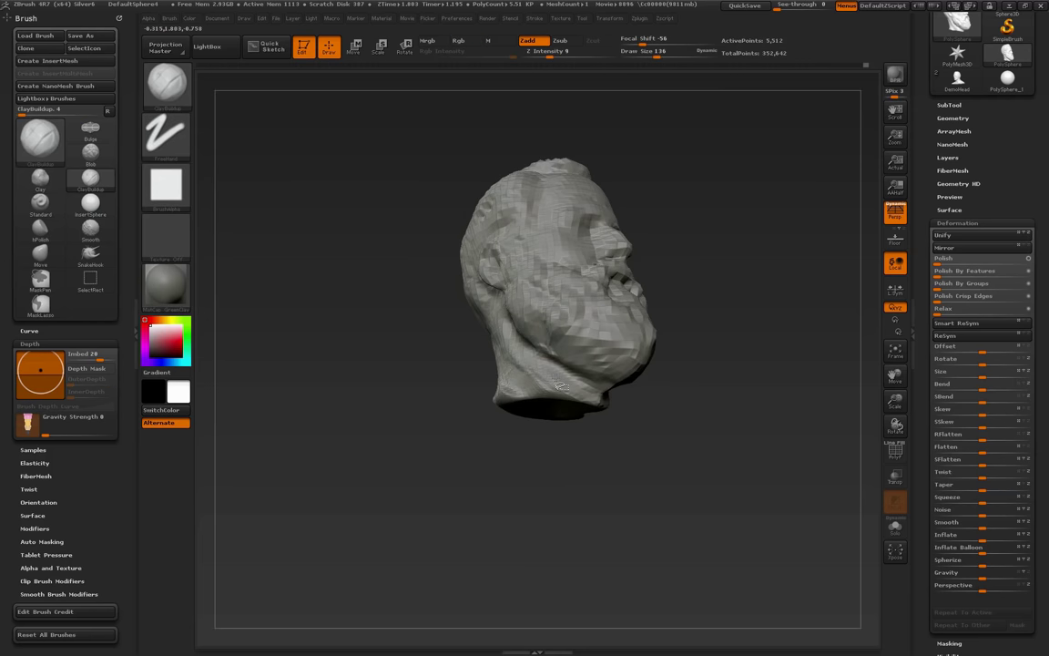
left_click_drag(666, 406, 549, 363)
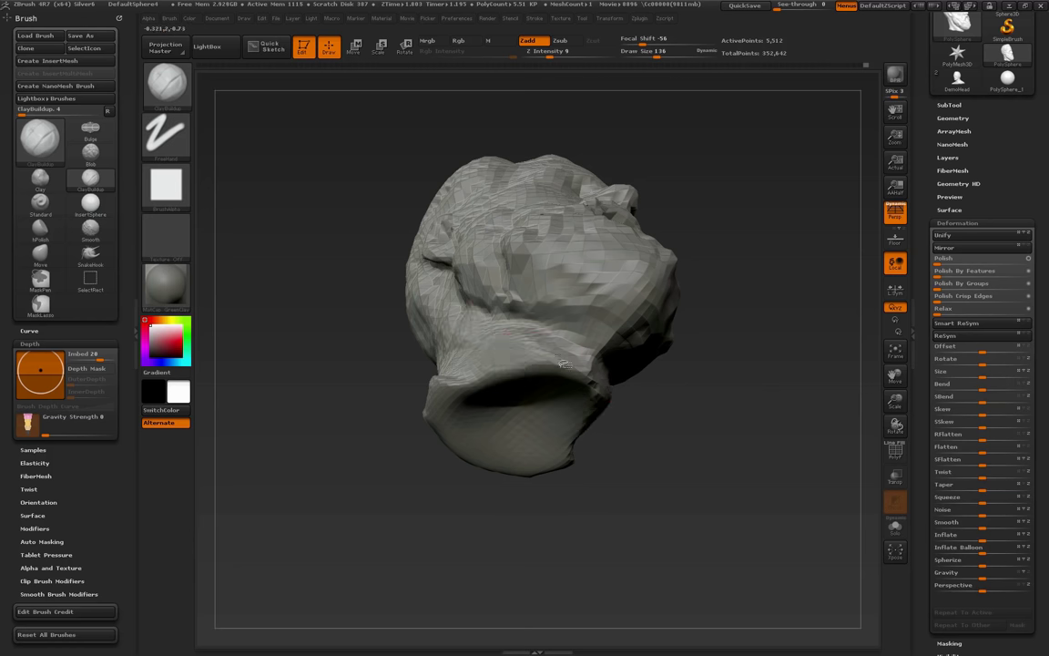
Smooth the neck base under the beard and raise the bust three subdivision levels
mouse_move(540, 383)
left_mouse_down("shift")
mouse_move(534, 398)
mouse_move(476, 411)
left_mouse_up("shift")
left_click_drag(334, 386, 393, 437)
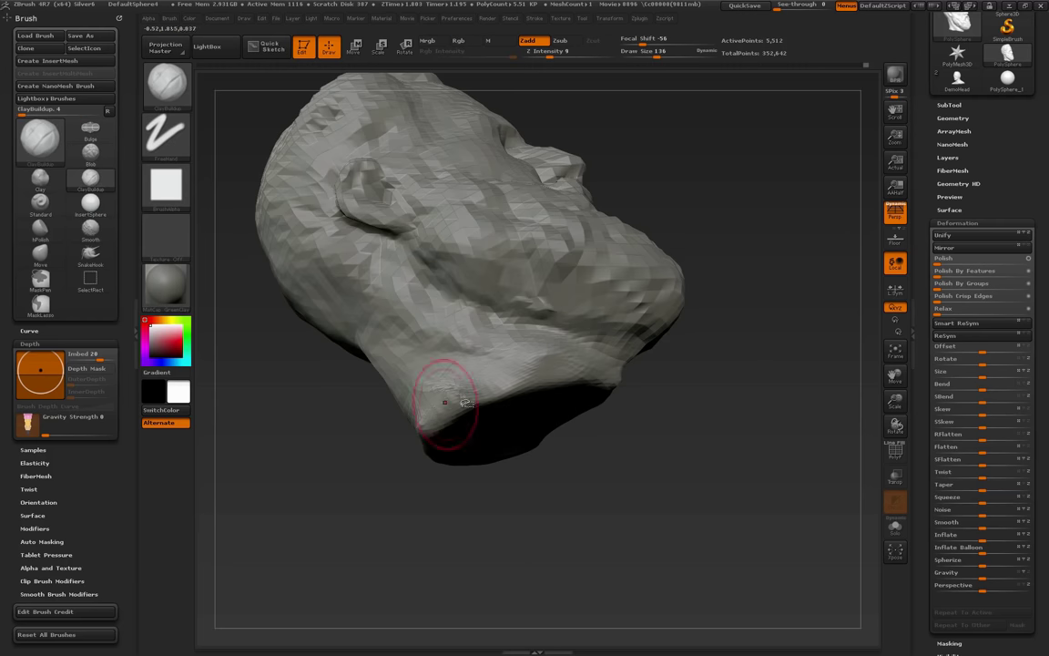
left_click_drag(679, 398, 649, 441)
key("d")
key("d")
key("d")
key("ctrl+shift")
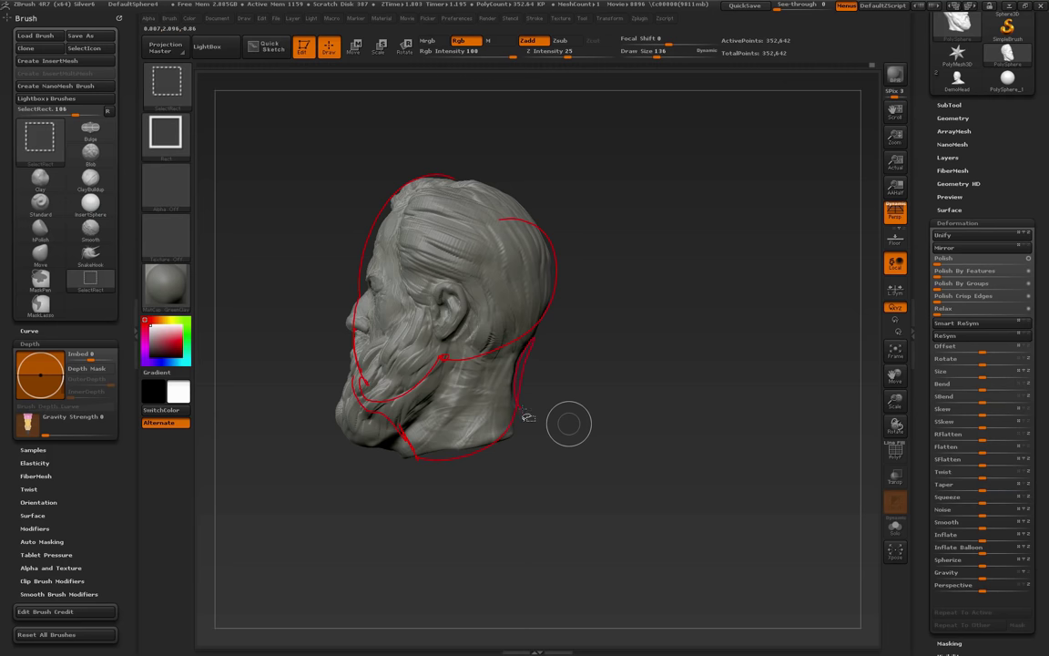
key("ctrl+shift+6")
Reshape the underside of the neck base with the Move brush at draw size 239
mouse_move(553, 488)
left_mouse_down()
mouse_move(570, 431)
mouse_move(539, 421)
mouse_move(576, 400)
mouse_move(572, 375)
left_mouse_up()
key("b")
key("m")
key("v")
key("s")
key("s")
left_click_drag(454, 387, 459, 360)
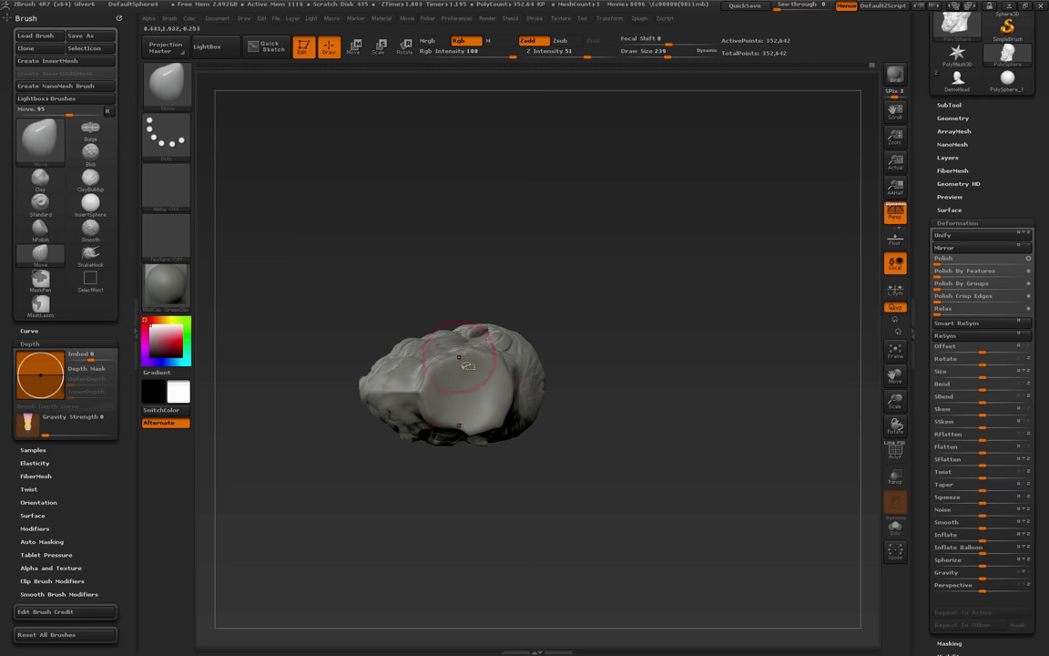
left_click_drag(574, 387, 765, 421)
left_click_drag(530, 458, 553, 470, "shift")
mouse_move(667, 409)
left_mouse_down("alt")
mouse_move(644, 430)
mouse_move(680, 465)
left_mouse_up("alt")
Pull a pointed tip down from the centre of the beard with SnakeHook at draw size 119
key("s")
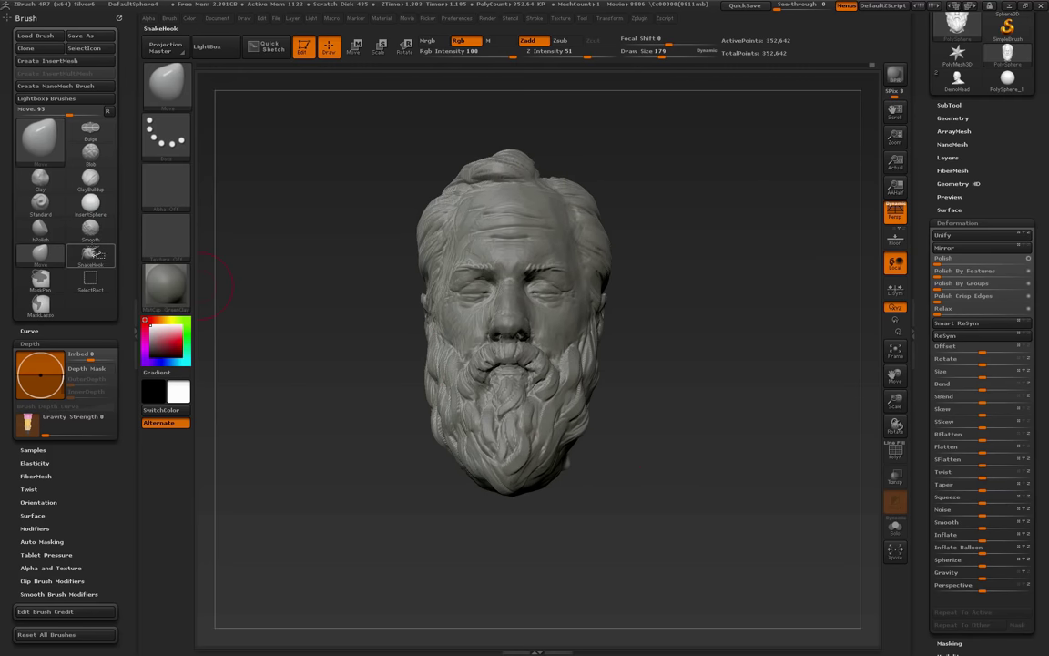
left_click(90, 252)
key("s")
left_click_drag(525, 393, 511, 393)
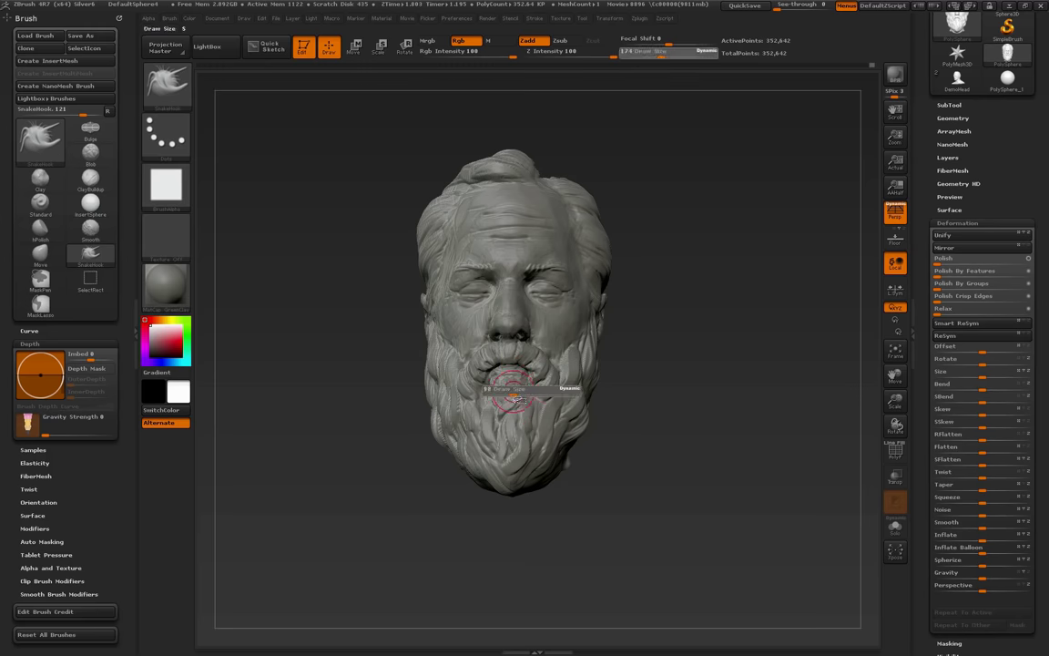
mouse_move(648, 395)
left_mouse_down("alt")
mouse_move(760, 444)
mouse_move(742, 464)
mouse_move(702, 449)
mouse_move(696, 426)
left_mouse_up("alt")
mouse_move(667, 539)
left_mouse_down()
mouse_move(674, 501)
mouse_move(679, 534)
mouse_move(700, 386)
mouse_move(675, 401)
left_mouse_up()
key("s")
left_click_drag(543, 350, 548, 389)
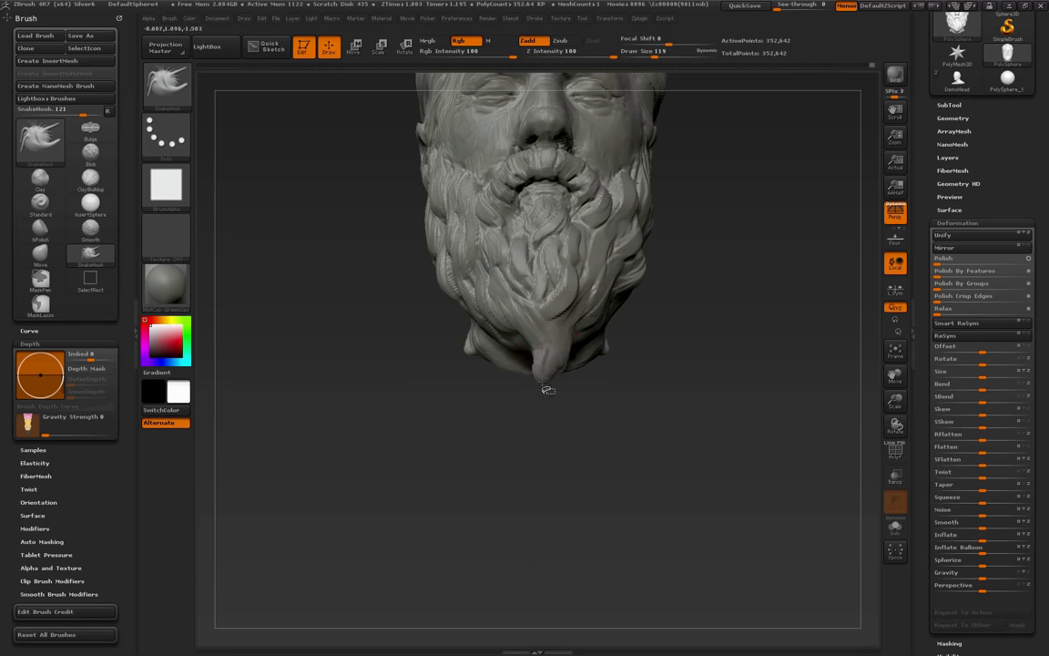
Refine the beard's pointed end and pull out strands along its side with SnakeHook
key("s")
left_click_drag(579, 331, 551, 315)
key("s")
left_click_drag(669, 351, 620, 375)
mouse_move(593, 337)
left_mouse_down()
mouse_move(659, 386)
mouse_move(643, 304)
left_mouse_up()
key("s")
left_click_drag(597, 250, 594, 251)
mouse_move(696, 299)
left_mouse_down()
mouse_move(651, 308)
mouse_move(686, 300)
left_mouse_up()
Pull out small strands around the moustache and upper beard, reducing SnakeHook to draw size 48
key("s")
left_click_drag(592, 231, 586, 231)
left_click_drag(675, 310, 699, 256)
left_click_drag(661, 308, 621, 312)
key("s")
left_click_drag(400, 348, 436, 355)
key("s")
left_click_drag(477, 241, 495, 263)
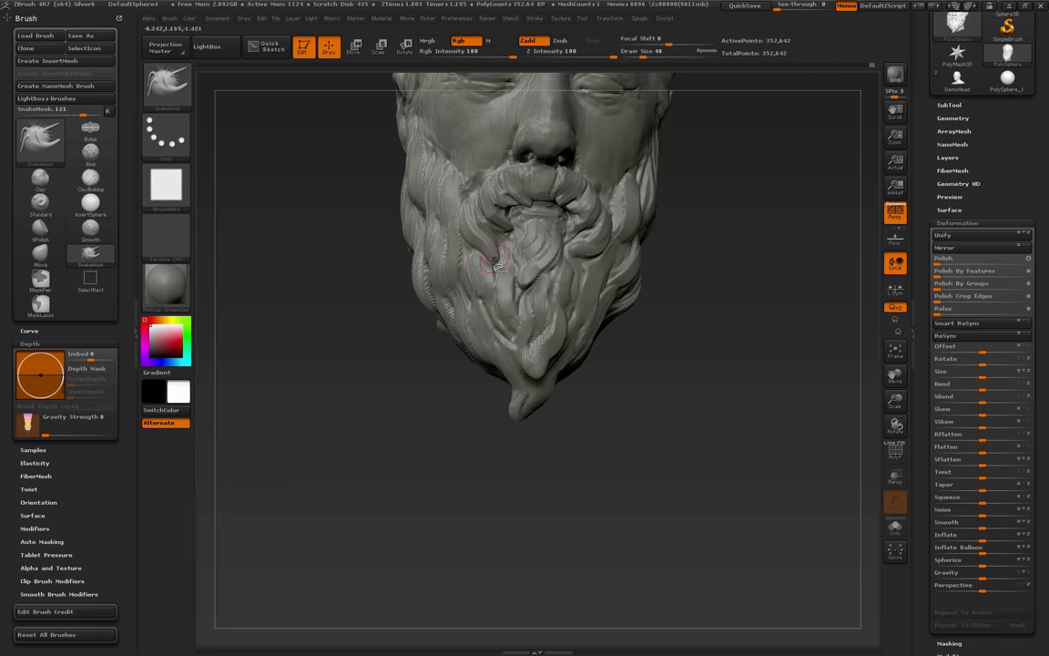
mouse_move(669, 350)
left_mouse_down()
mouse_move(667, 341)
mouse_move(668, 374)
mouse_move(620, 338)
left_mouse_up()
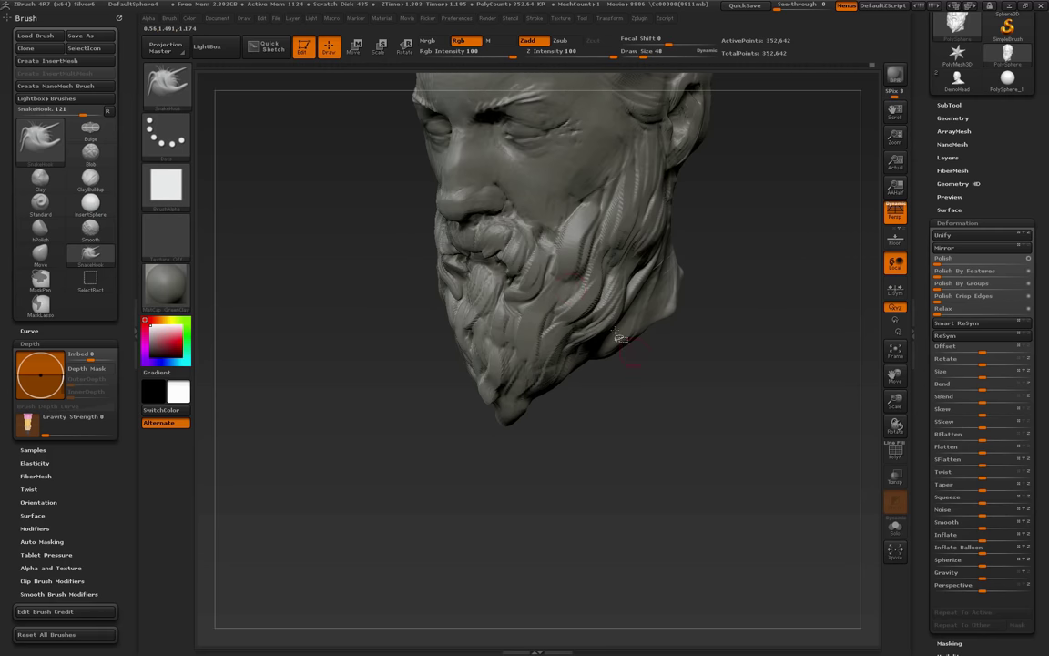
Work SnakeHook strands into both sides of the beard at draw sizes 81 and 53, undoing the last stroke
mouse_move(690, 292)
left_mouse_down()
mouse_move(745, 334)
mouse_move(726, 328)
left_mouse_up()
key("s")
left_click(712, 329)
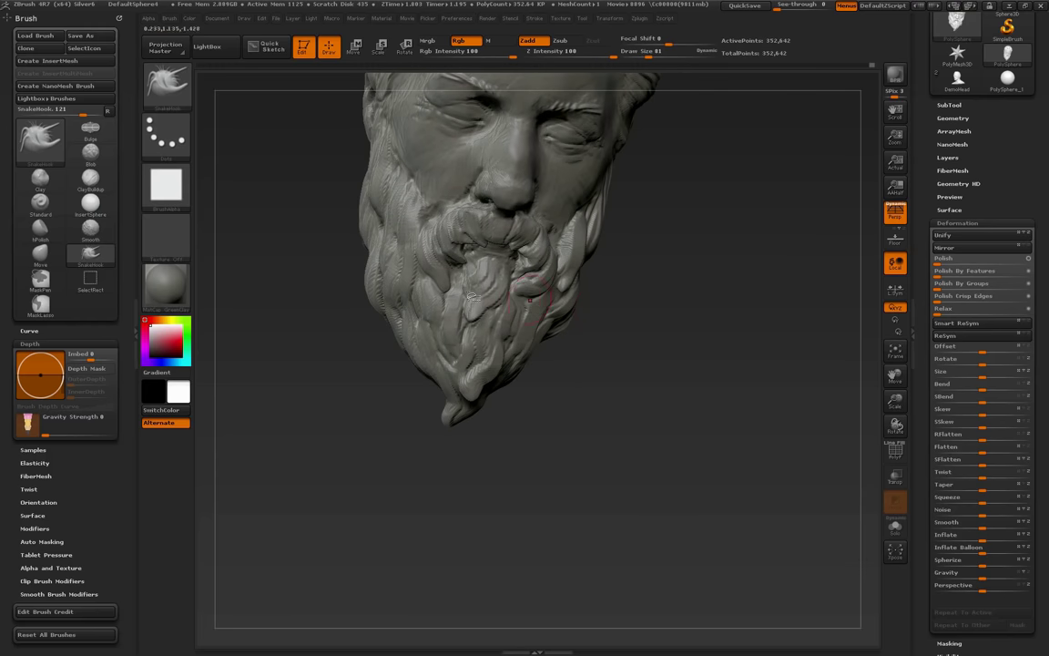
mouse_move(400, 250)
left_mouse_down()
mouse_move(408, 265)
mouse_move(397, 256)
left_mouse_up()
key("s")
left_click(399, 266)
left_click_drag(344, 341, 339, 348)
left_click_drag(305, 309, 353, 303)
key("bracketright")
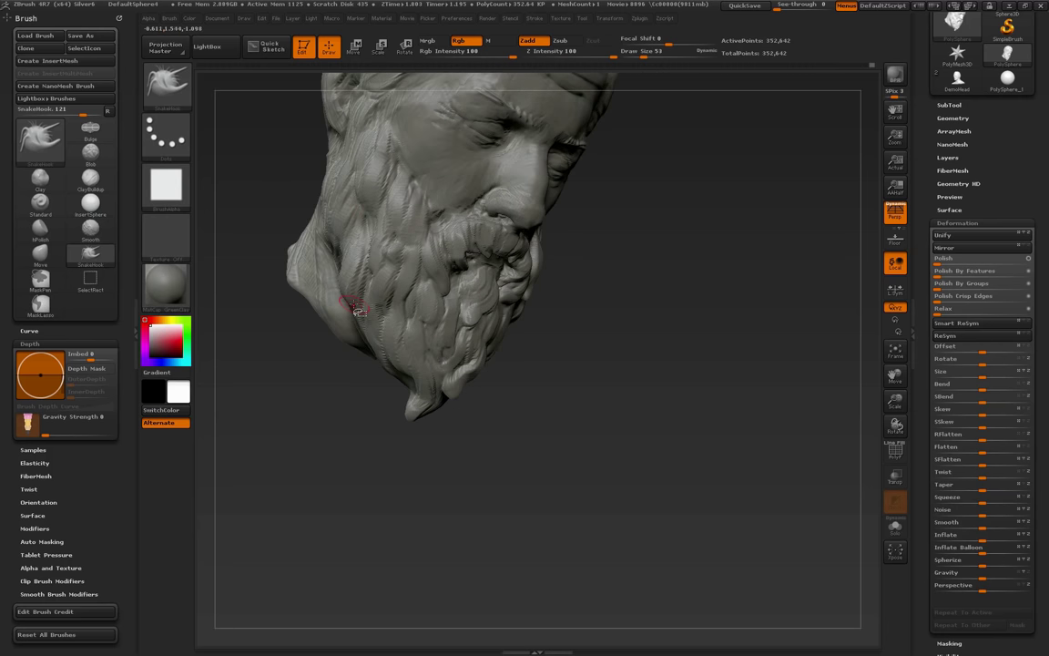
key("ctrl+z")
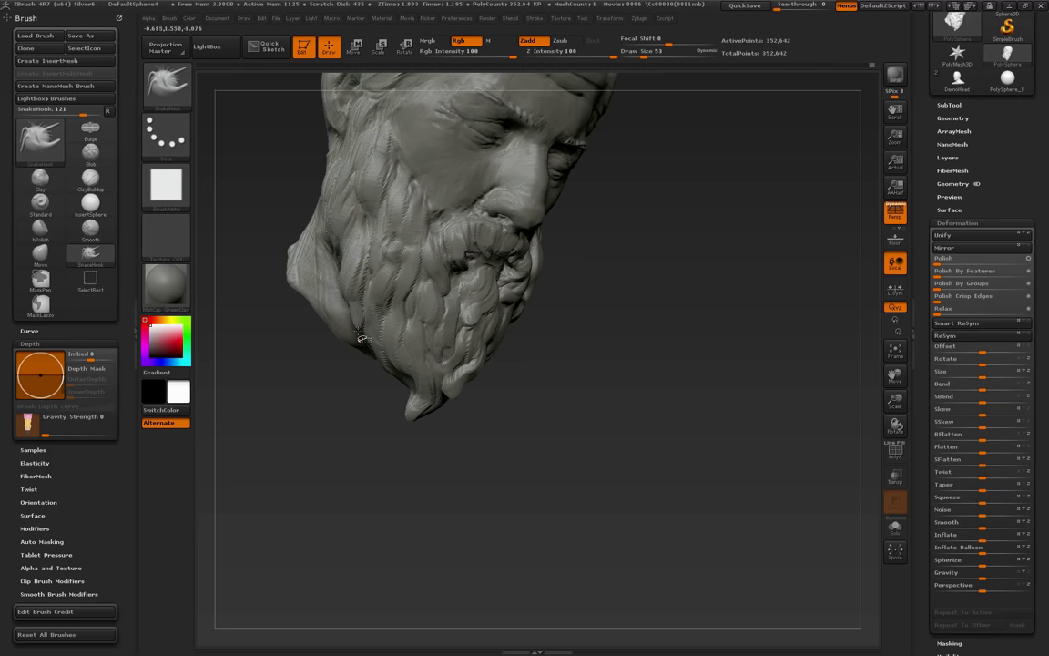
Pull loose hair locks out of the top and side of the head with SnakeHook at draw sizes 68 and 99
mouse_move(553, 416)
left_mouse_down()
mouse_move(538, 416)
mouse_move(556, 402)
mouse_move(693, 456)
mouse_move(648, 440)
mouse_move(698, 368)
left_mouse_up()
mouse_move(627, 270)
left_mouse_down()
mouse_move(707, 410)
mouse_move(615, 311)
mouse_move(444, 244)
mouse_move(388, 249)
left_mouse_up()
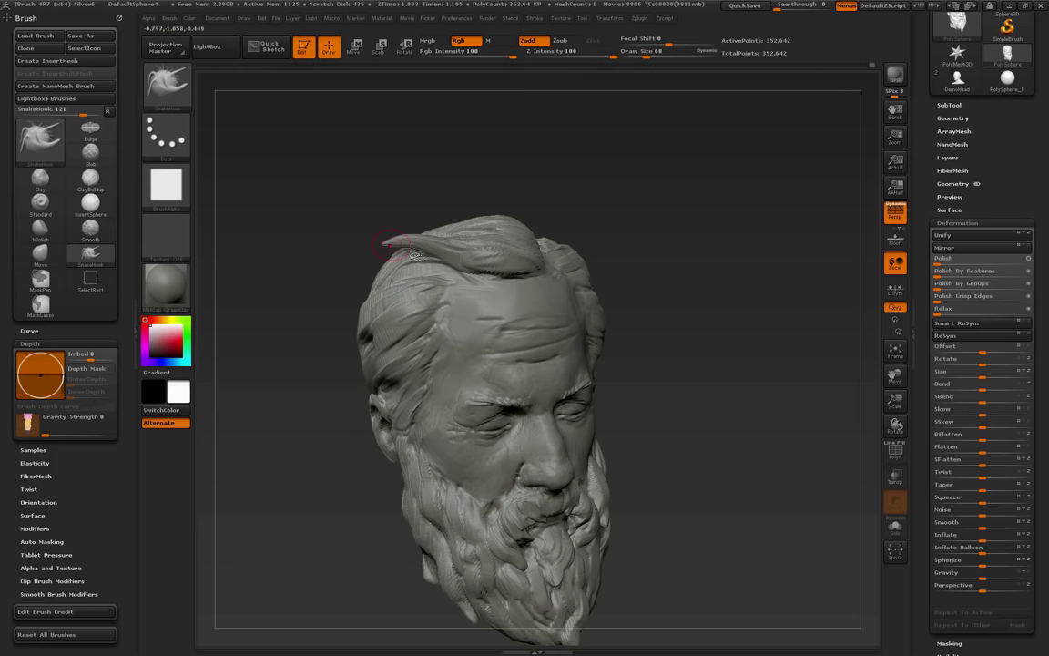
key("s")
left_click_drag(394, 308, 399, 308)
mouse_move(321, 351)
left_mouse_down()
mouse_move(428, 308)
mouse_move(313, 329)
left_mouse_up()
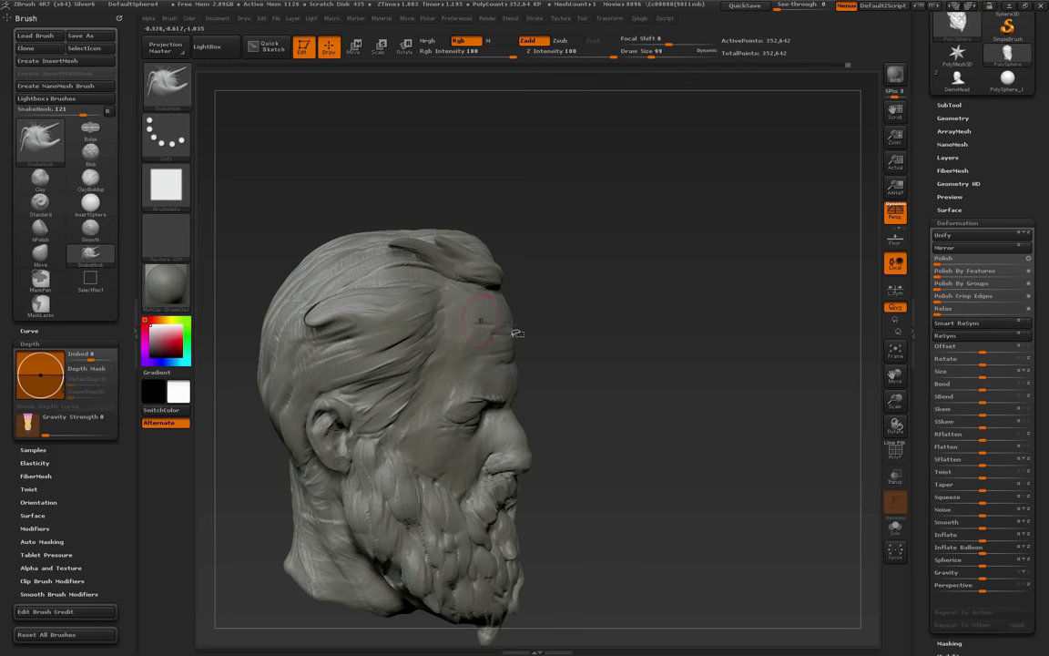
mouse_move(632, 368)
left_mouse_down()
mouse_move(719, 373)
mouse_move(587, 342)
mouse_move(639, 363)
left_mouse_up()
Assign Alpha 58 to SnakeHook and pull the hair above the forehead into streaked locks
left_click(166, 187)
left_click(382, 365)
left_click_drag(639, 395, 581, 373)
key("s")
left_click(492, 344)
left_click_drag(451, 275, 423, 298)
left_click_drag(643, 335, 648, 423)
mouse_move(446, 268)
left_mouse_down()
mouse_move(426, 308)
mouse_move(375, 307)
left_mouse_up()
mouse_move(632, 357)
left_mouse_down()
mouse_move(635, 279)
mouse_move(487, 295)
left_mouse_up()
left_click_drag(767, 323, 611, 333, "alt")
left_click_drag(704, 380, 656, 391)
Switch SnakeHook to Alpha 60 at draw size 251 and draw out spiky locks on the side and top of the hair
key("s")
left_click(181, 207)
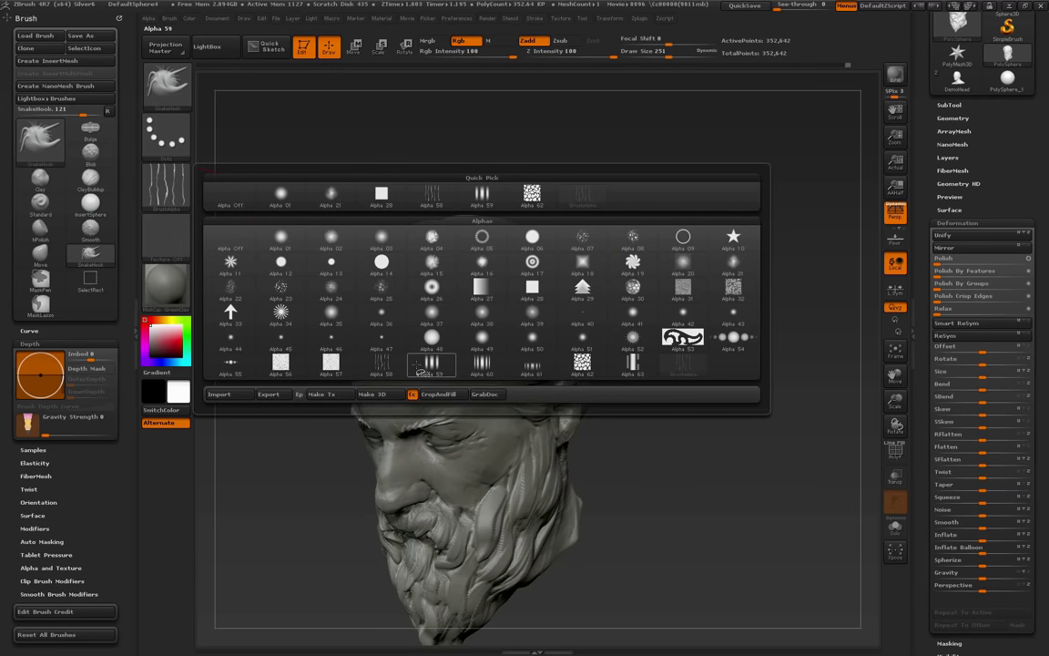
left_click(485, 375)
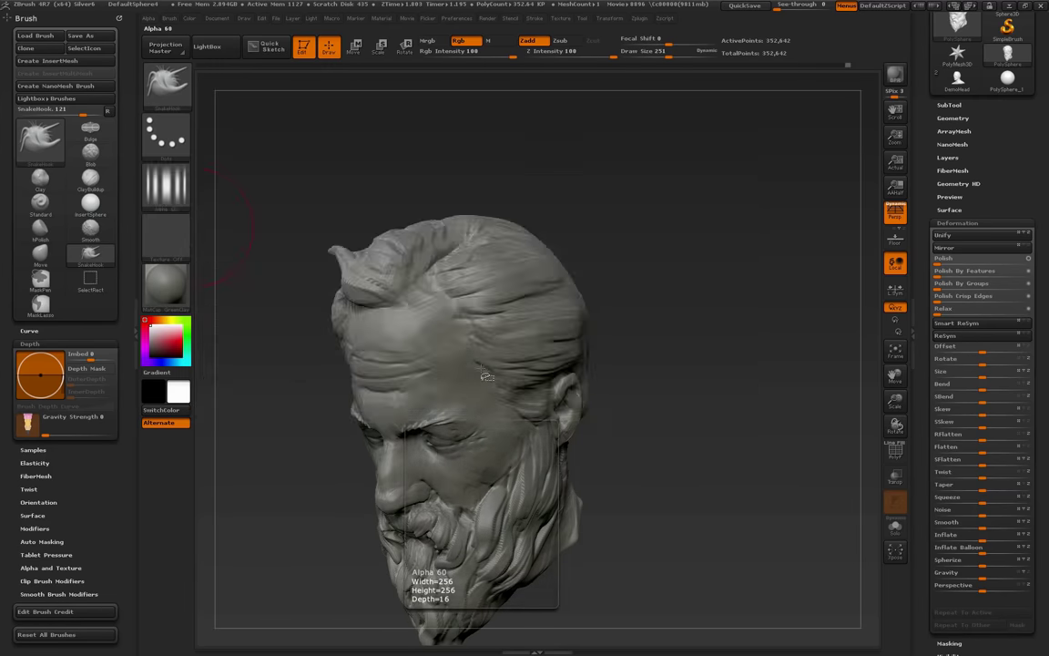
left_click_drag(676, 403, 609, 392)
left_click_drag(508, 354, 561, 349)
mouse_move(630, 335)
left_mouse_down()
mouse_move(697, 373)
mouse_move(691, 409)
mouse_move(667, 402)
left_mouse_up()
left_click_drag(633, 355, 612, 359)
mouse_move(494, 335)
left_mouse_down()
mouse_move(559, 333)
mouse_move(679, 292)
mouse_move(685, 311)
mouse_move(688, 296)
left_mouse_up()
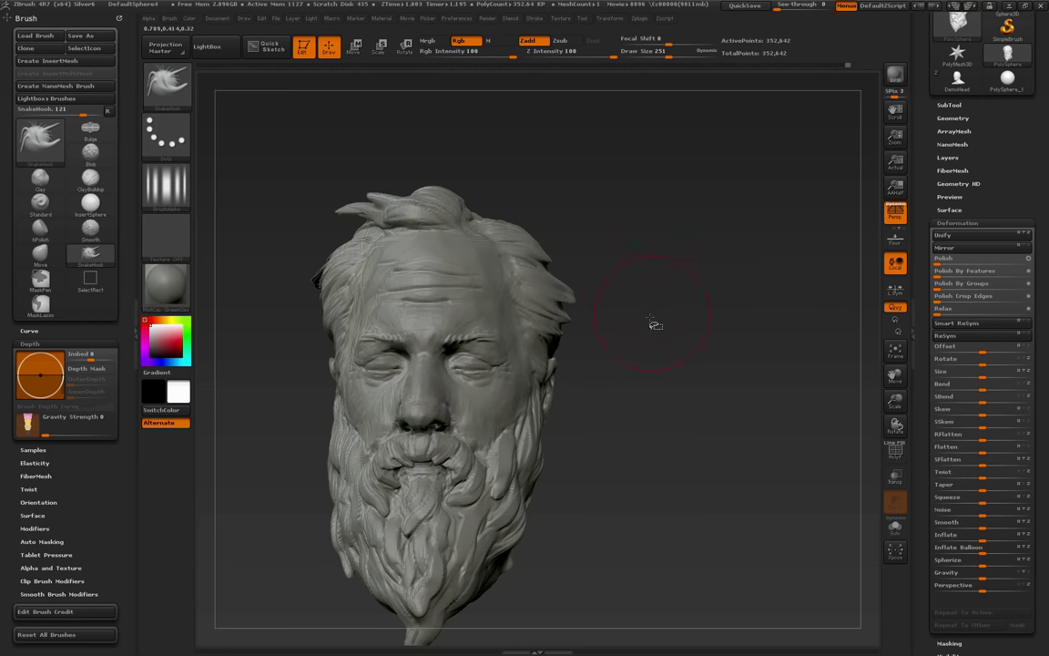
left_click_drag(381, 199, 358, 185)
mouse_move(584, 243)
left_mouse_down()
mouse_move(651, 292)
mouse_move(612, 316)
left_mouse_up()
left_click_drag(528, 299, 580, 326)
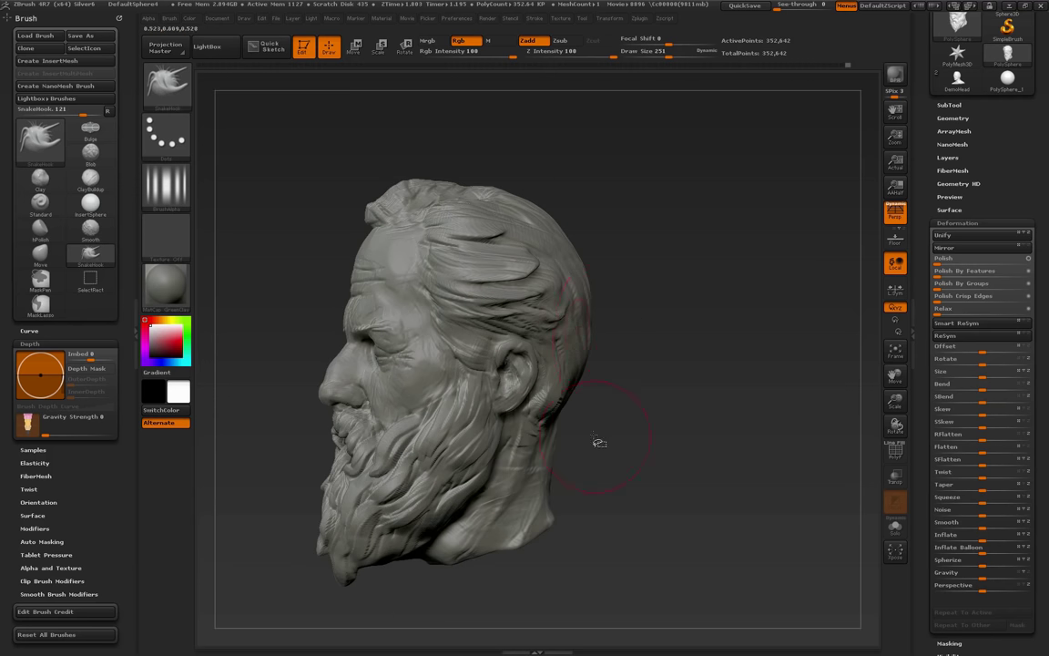
left_click_drag(611, 452, 570, 422)
Try to pull hair strands out at the nape with SnakeHook and smooth them
key("s")
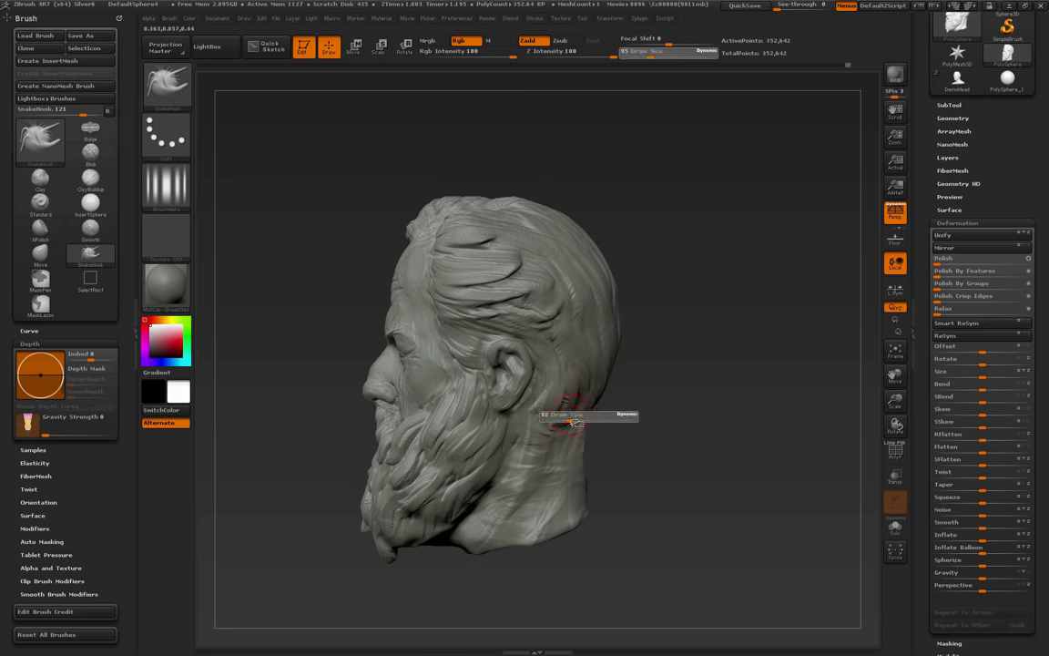
left_click_drag(648, 436, 641, 449)
mouse_move(560, 402)
left_mouse_down()
mouse_move(574, 428)
mouse_move(610, 415)
mouse_move(574, 419)
mouse_move(584, 432)
mouse_move(626, 412)
mouse_move(629, 430)
mouse_move(714, 428)
left_mouse_up()
key("ctrl+z")
key("s")
key("ctrl+z")
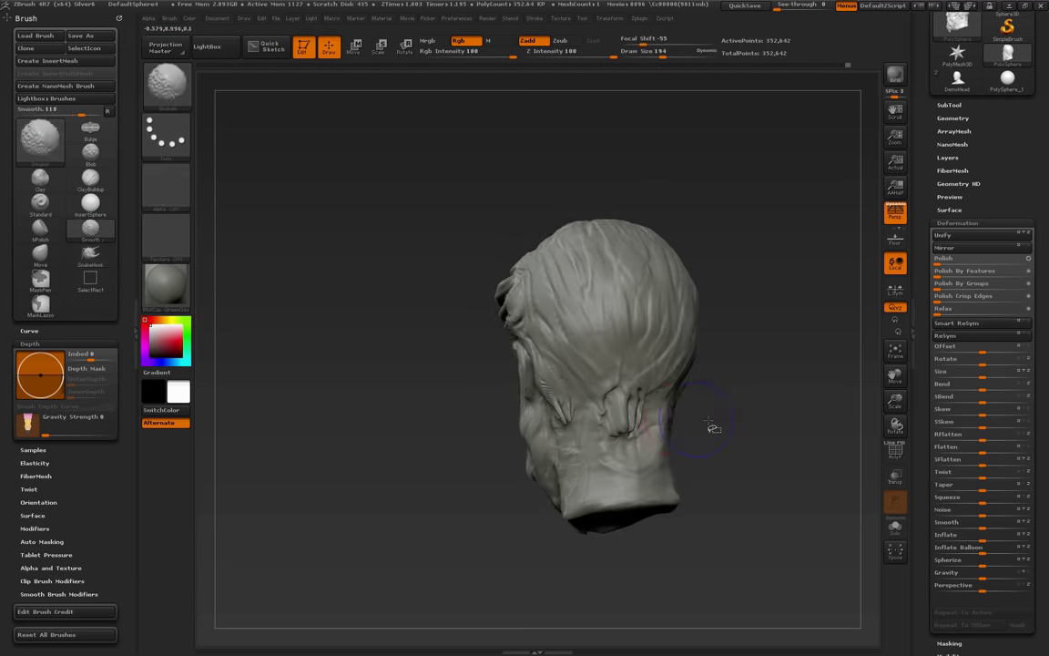
Set SnakeHook's alpha to Alpha 28 and draw size to 149, and shape the hairline at the nape
left_click(167, 185)
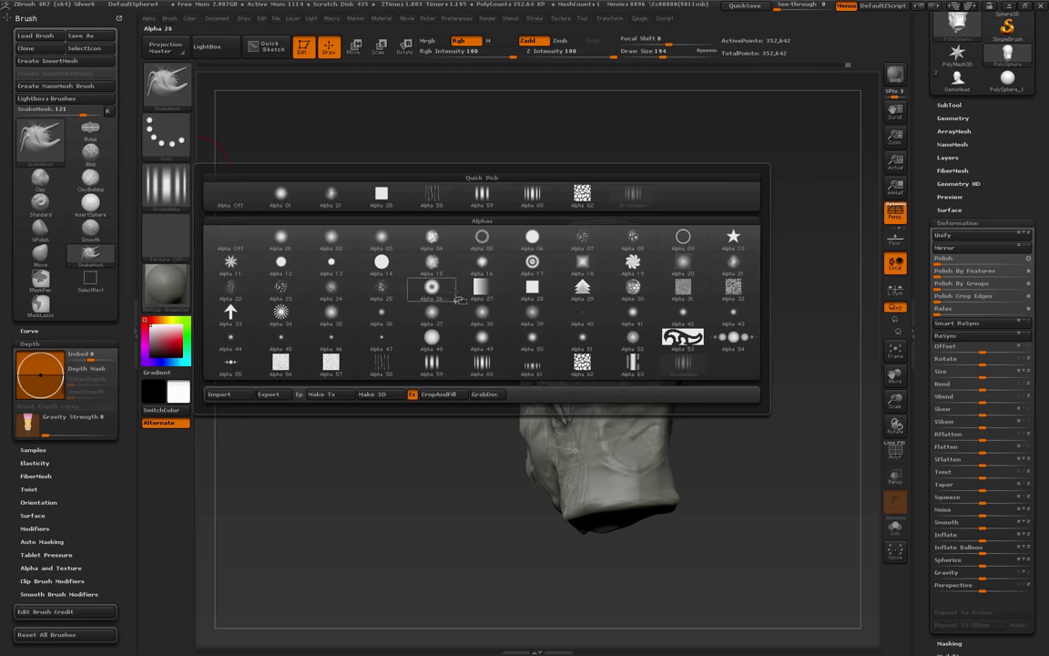
left_click(532, 288)
left_click_drag(740, 417, 709, 408, "alt")
key("s")
left_click(636, 403)
mouse_move(774, 420)
left_mouse_down()
mouse_move(676, 408)
mouse_move(654, 421)
mouse_move(611, 417)
left_mouse_up()
left_click_drag(537, 419, 575, 426)
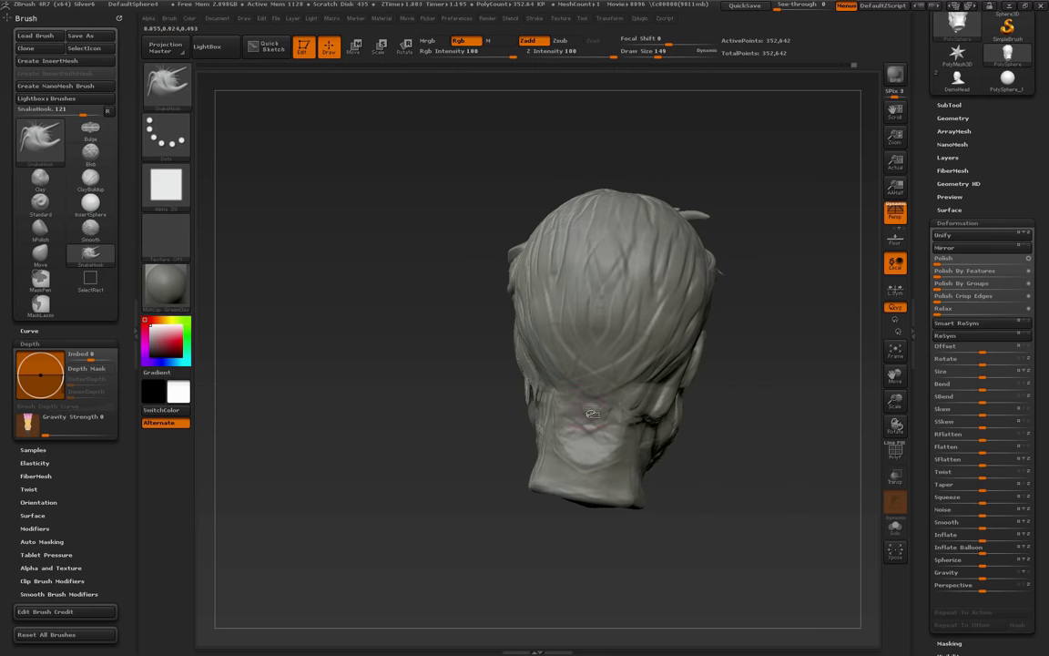
Extend more hair locks at the top and sides of the head with SnakeHook at draw size 132
left_click_drag(450, 446, 664, 458)
left_click_drag(707, 386, 757, 433)
mouse_move(740, 368)
left_mouse_down()
mouse_move(770, 366)
mouse_move(734, 355)
left_mouse_up()
left_click_drag(448, 286, 454, 259, "shift")
left_click_drag(727, 318, 702, 307)
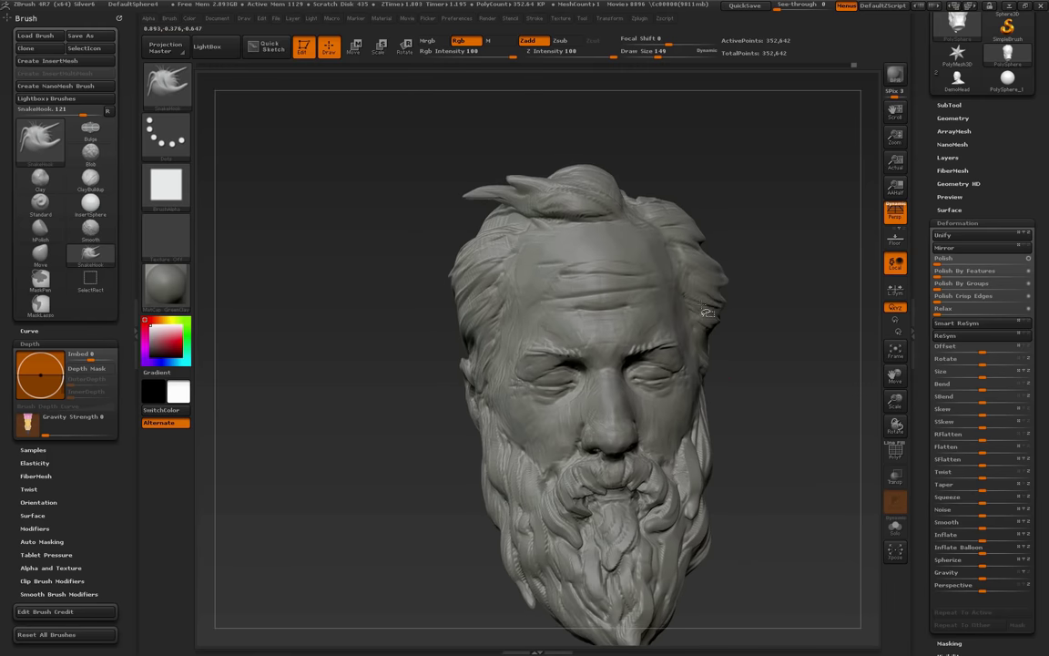
left_click_drag(777, 316, 742, 314)
key("s")
left_click_drag(665, 295, 662, 295)
left_click_drag(763, 310, 754, 314)
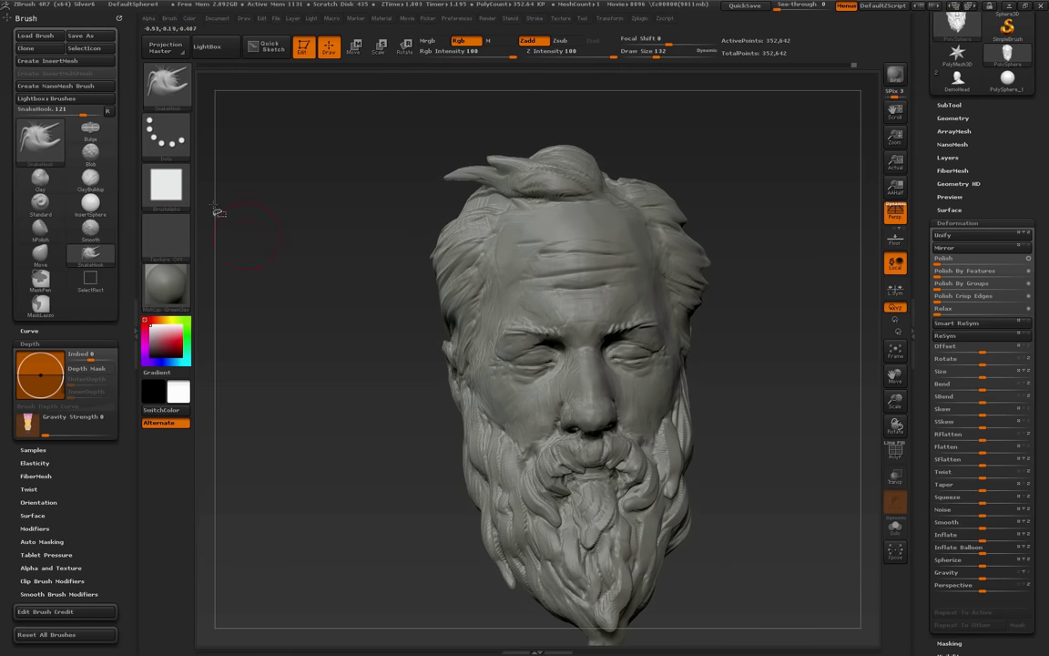
left_click_drag(768, 444, 734, 411)
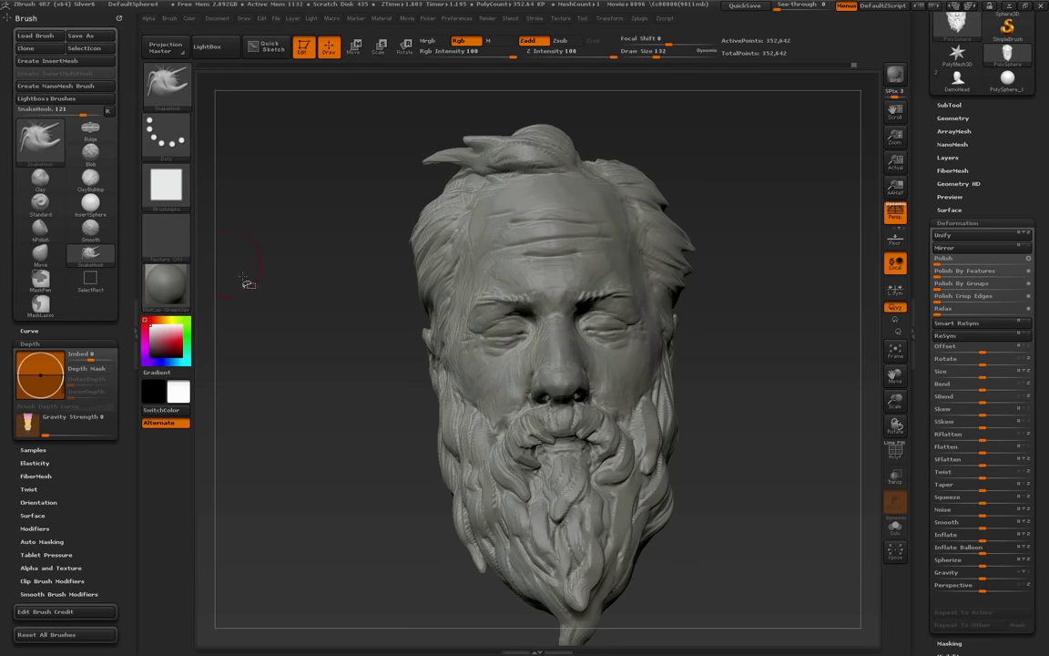
Switch to the Move brush at draw size 53 and refine the loose lock on top of the head
left_click(40, 252)
left_click(31, 343)
left_click(33, 332)
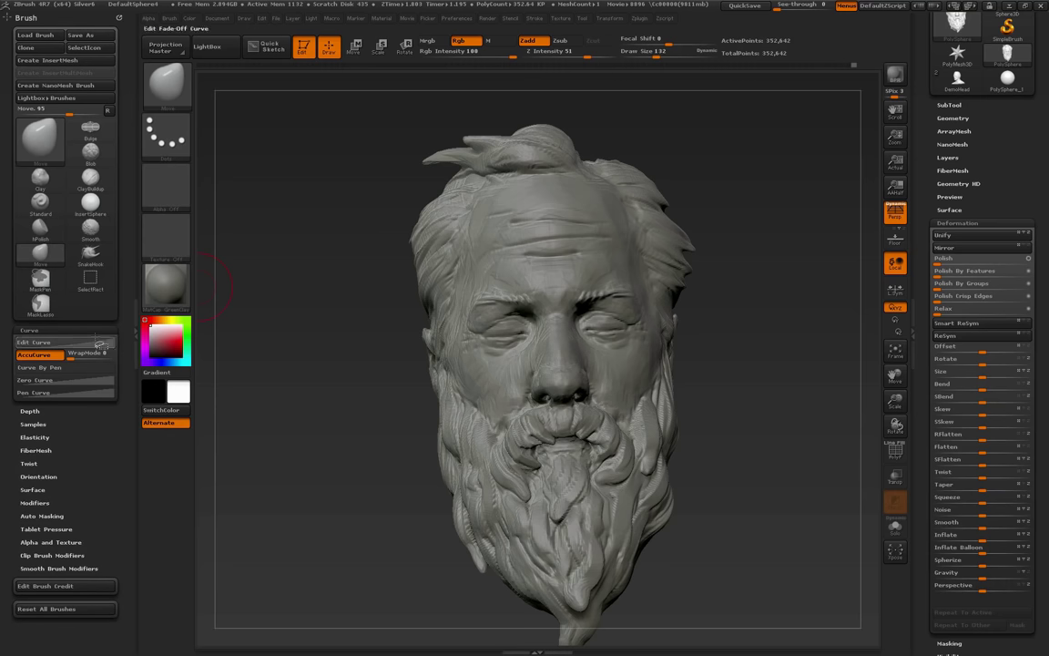
left_click_drag(752, 374, 765, 366)
key("s")
left_click_drag(504, 224, 493, 224)
left_click_drag(747, 178, 473, 149)
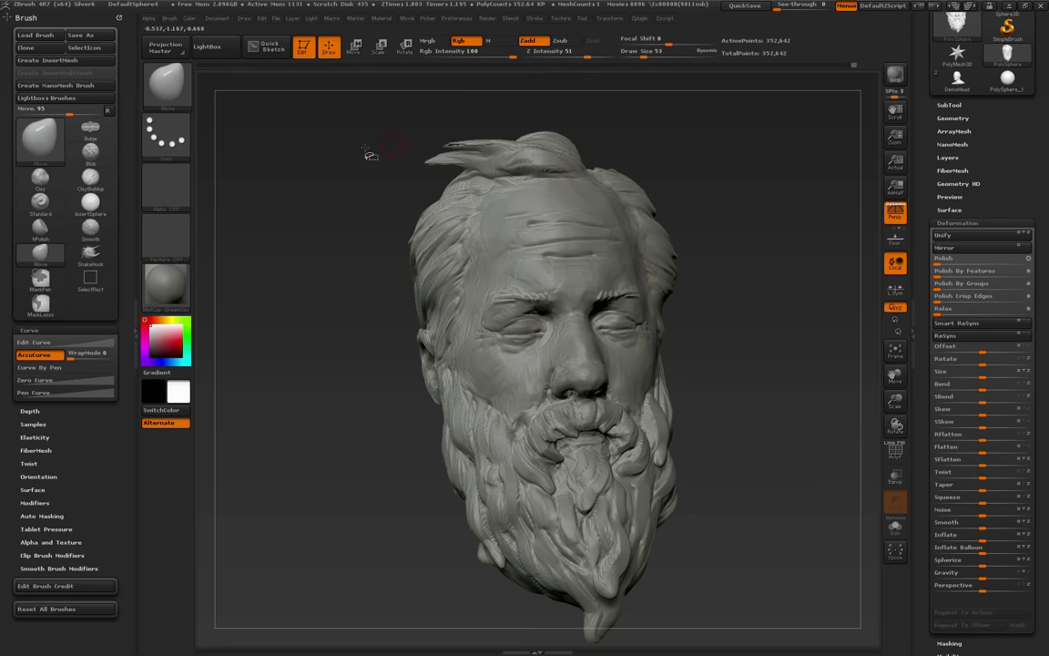
left_click_drag(365, 149, 474, 162)
Adjust the locks sticking out from the side of the head with the Move brush
left_click_drag(572, 154, 661, 357)
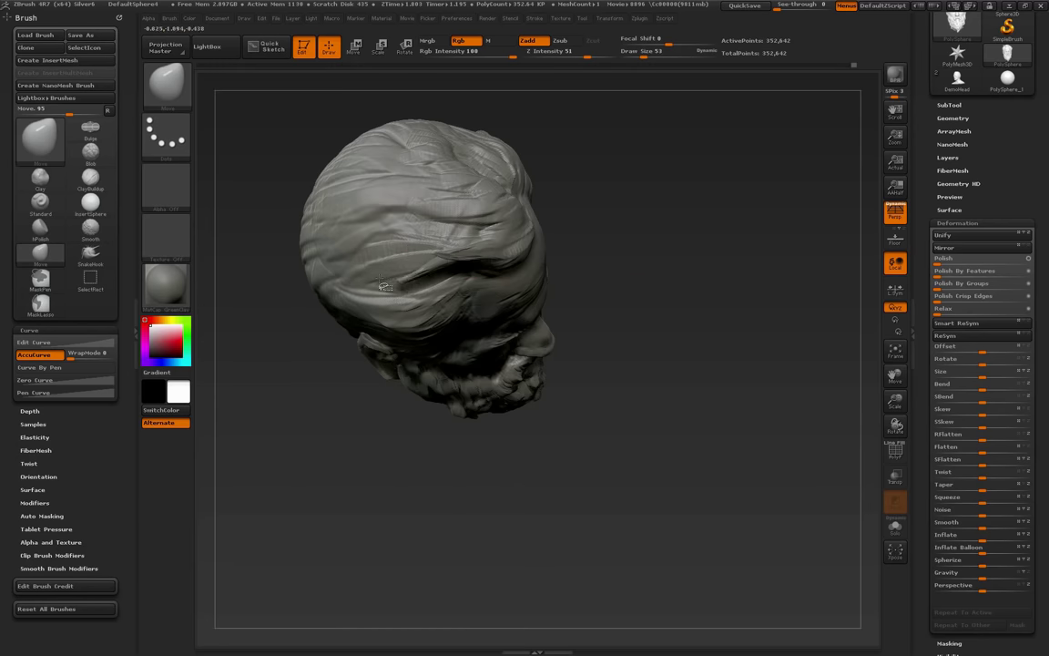
left_click_drag(655, 343, 732, 363)
left_click_drag(703, 399, 704, 343)
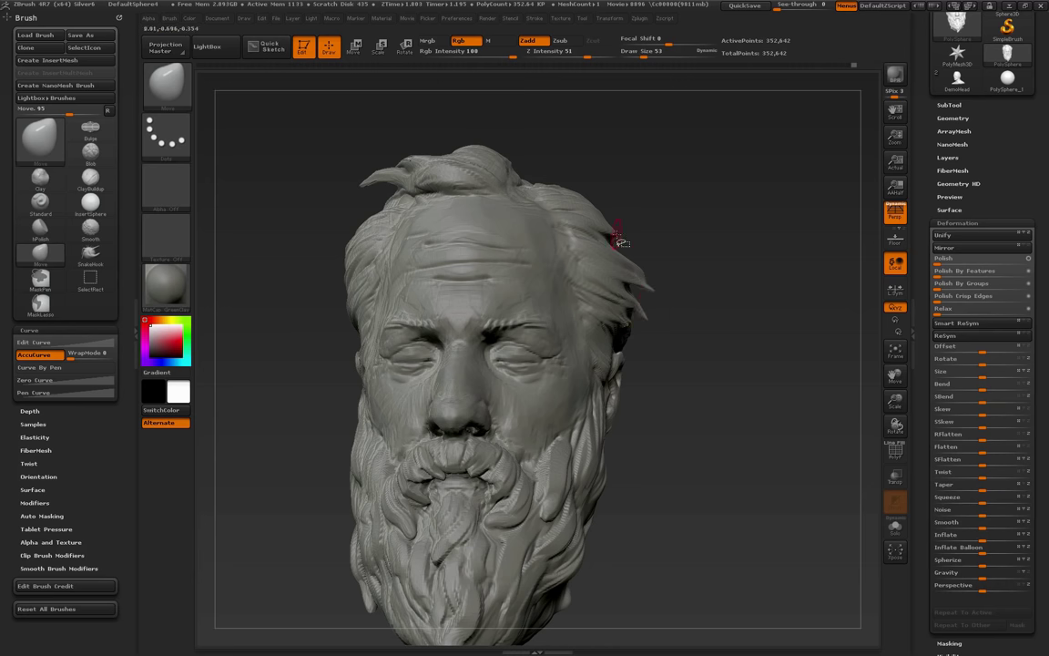
left_click_drag(694, 396, 542, 419)
left_click_drag(648, 453, 688, 346)
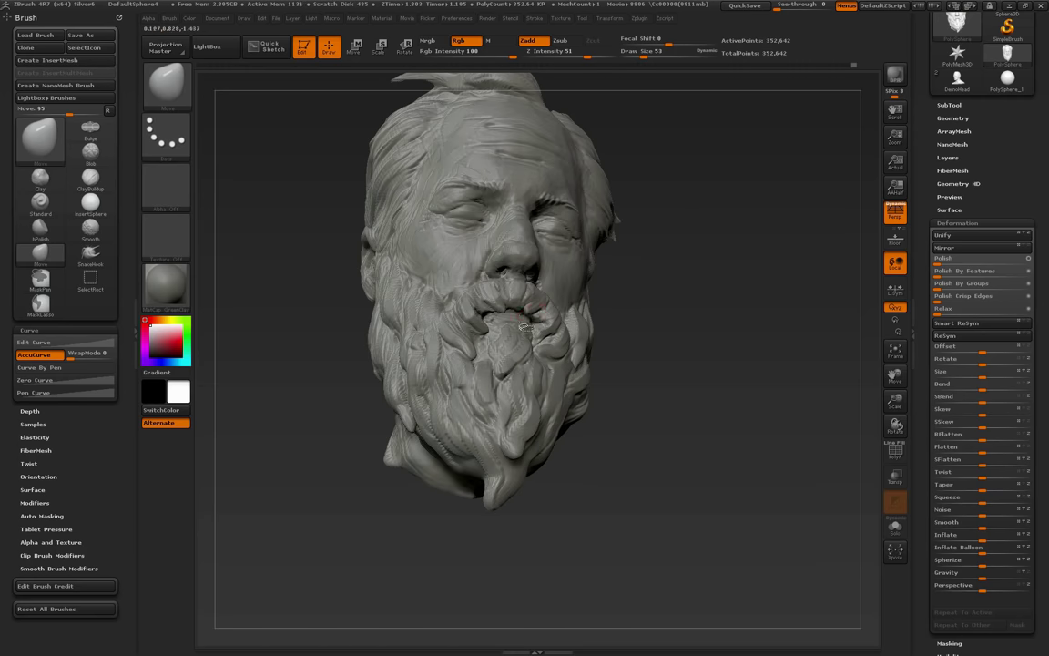
Refine the beard strands below the lower lip with the Move brush at draw size 20
key("s")
left_click_drag(508, 317, 495, 317)
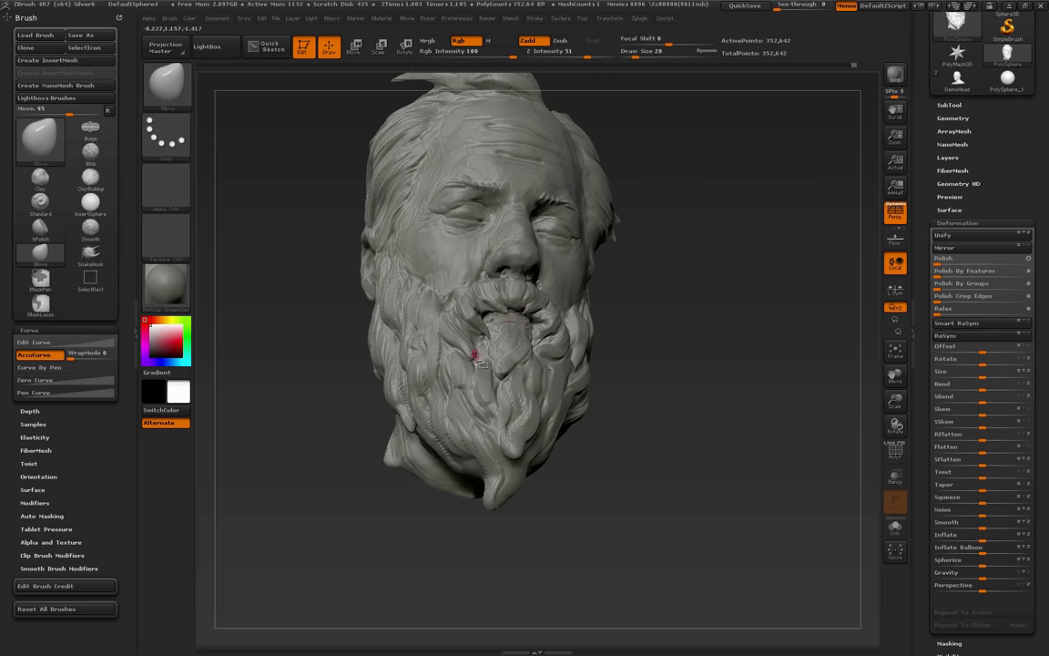
left_click_drag(652, 348, 625, 406)
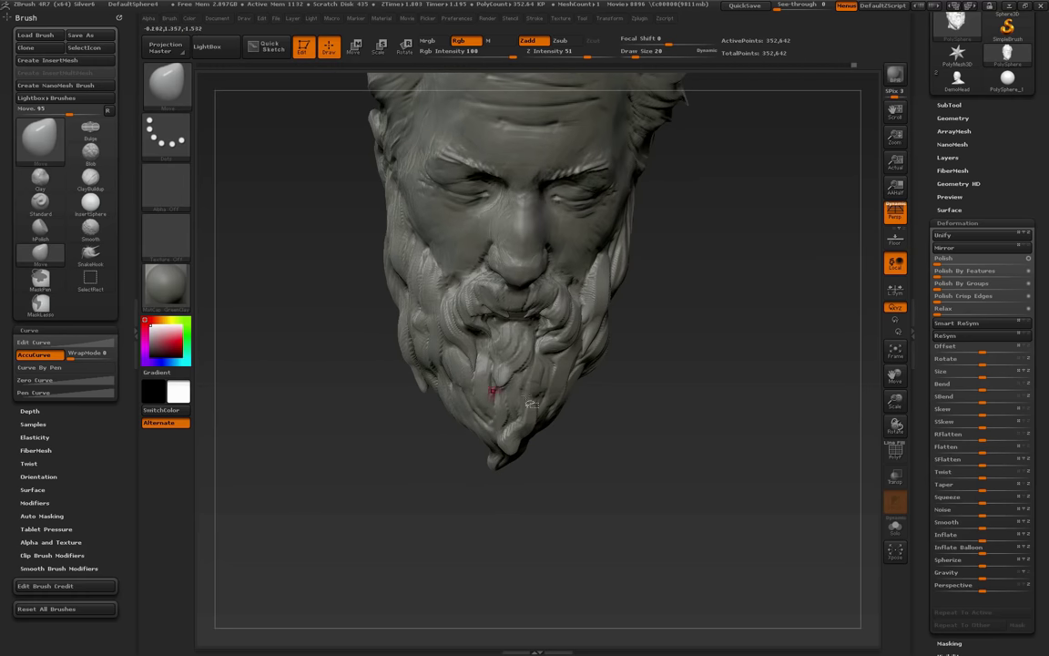
left_click_drag(531, 403, 512, 399)
mouse_move(563, 485)
left_mouse_down()
mouse_move(569, 442)
mouse_move(541, 447)
mouse_move(515, 473)
left_mouse_up()
Reshape the beard's tip into a sharper point with the Move brush at draw sizes 31 and 81
key("s")
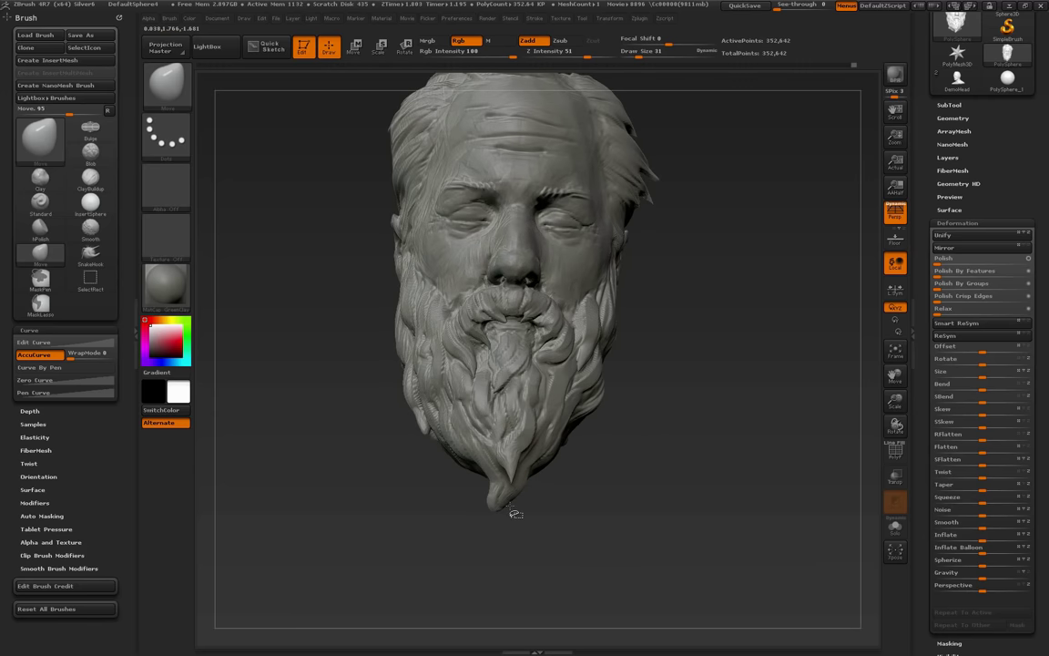
mouse_move(577, 537)
left_mouse_down()
mouse_move(603, 457)
mouse_move(544, 443)
left_mouse_up()
key("ctrl+z")
key("s")
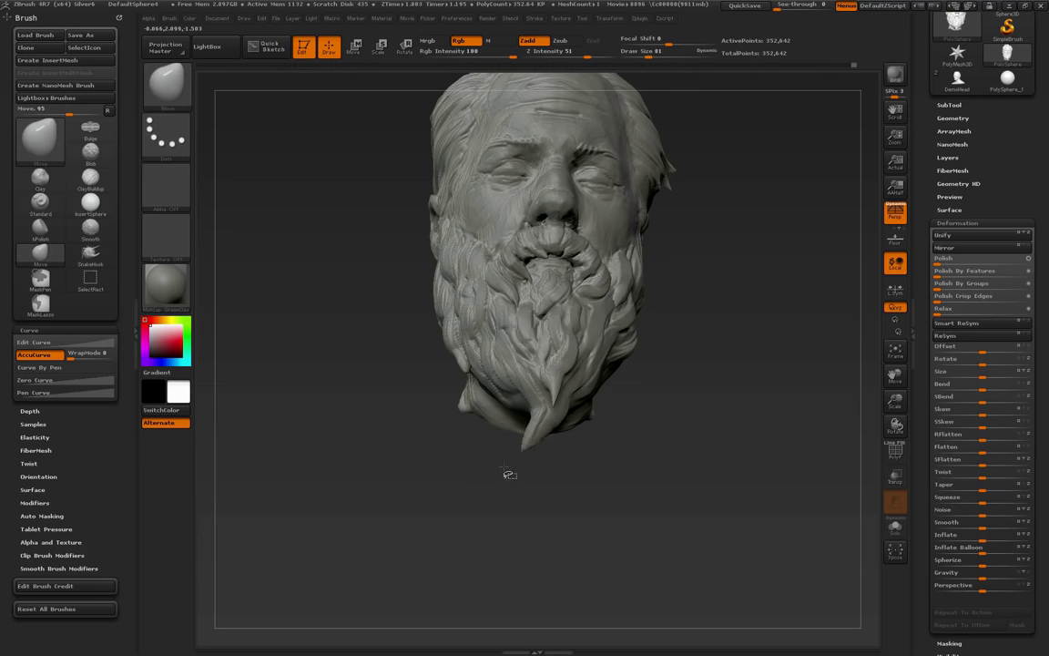
left_click_drag(651, 430, 694, 431)
key("s")
left_click_drag(607, 427, 598, 427)
left_click_drag(466, 402, 489, 395)
Adjust the strands along the side of the beard with the Move brush at draw size 51
key("s")
left_click_drag(465, 324, 469, 326)
left_click_drag(644, 337, 483, 339)
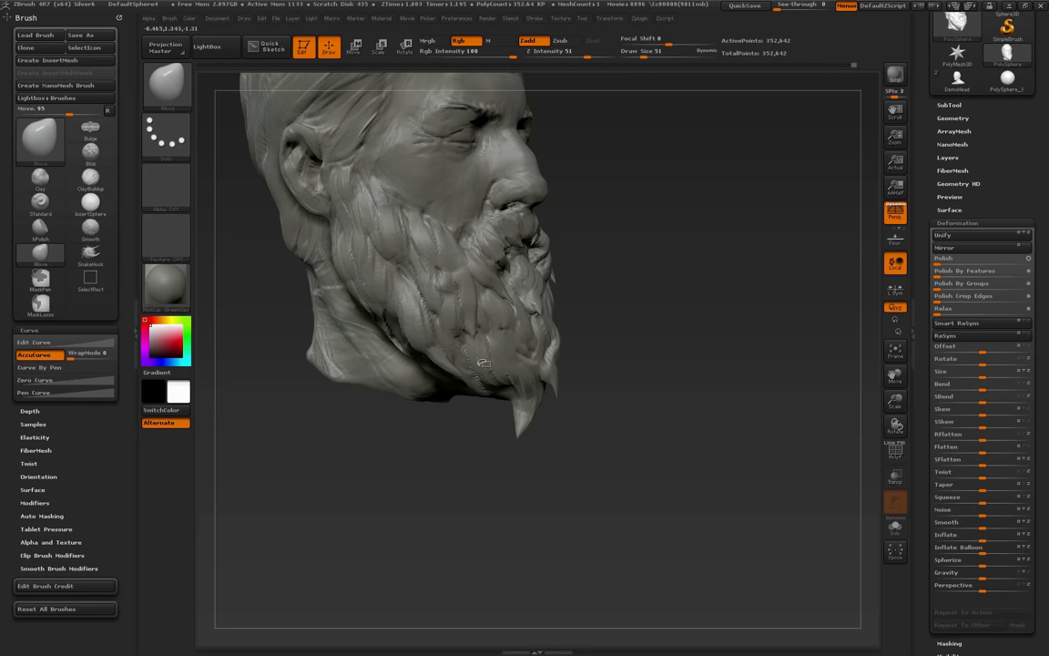
left_click_drag(620, 318, 478, 309)
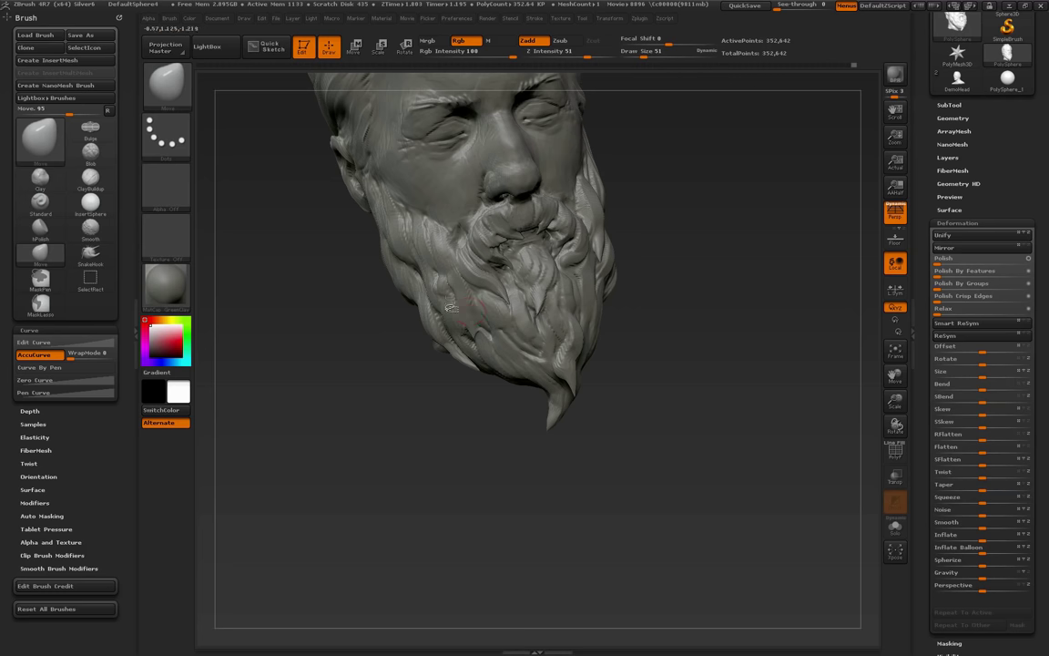
Refine the strands along the side of the beard with a smaller Move brush
key("s")
left_click_drag(468, 251, 470, 250)
left_click_drag(649, 213, 674, 278)
left_click_drag(538, 213, 488, 289)
key("s")
left_click_drag(439, 277, 436, 278)
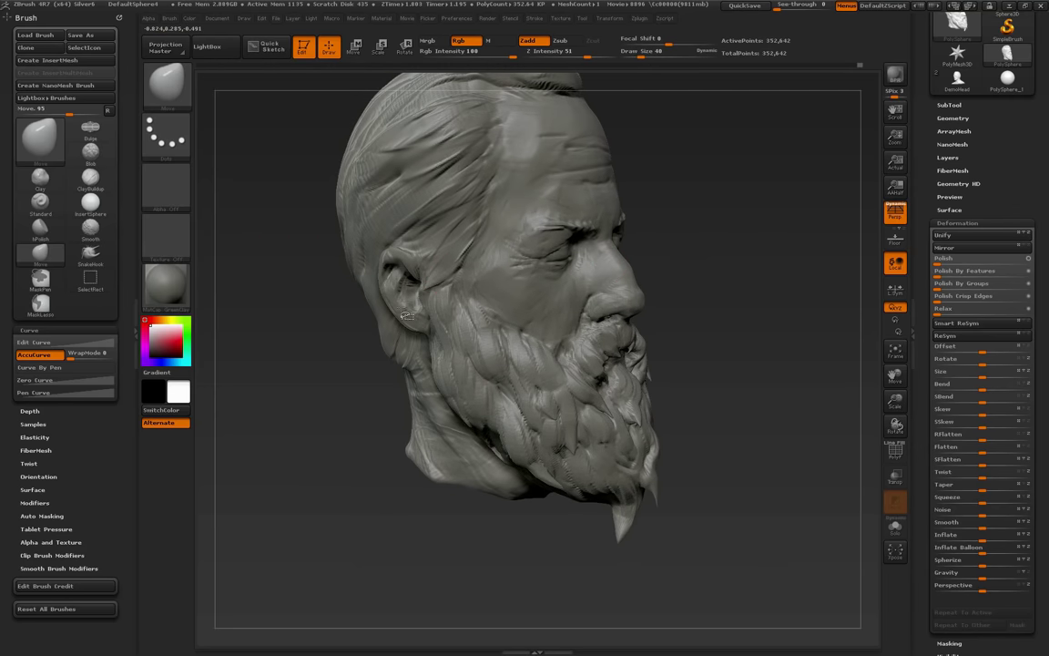
Examine the head, hair and beard silhouettes from both sides, the front and the back
left_click_drag(341, 370, 428, 296)
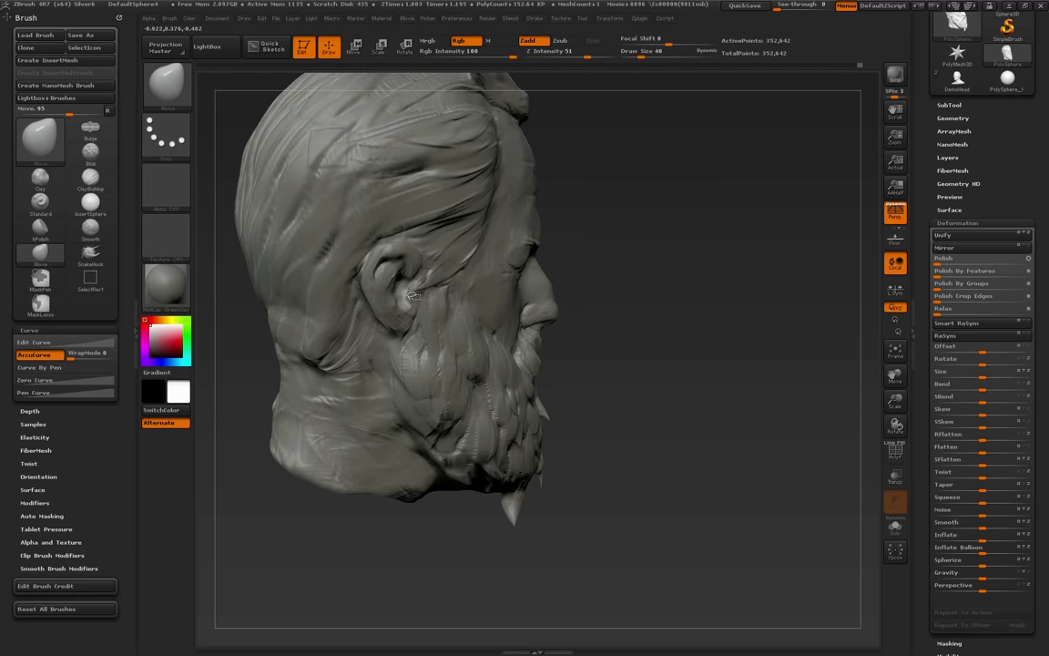
left_click_drag(612, 296, 528, 273)
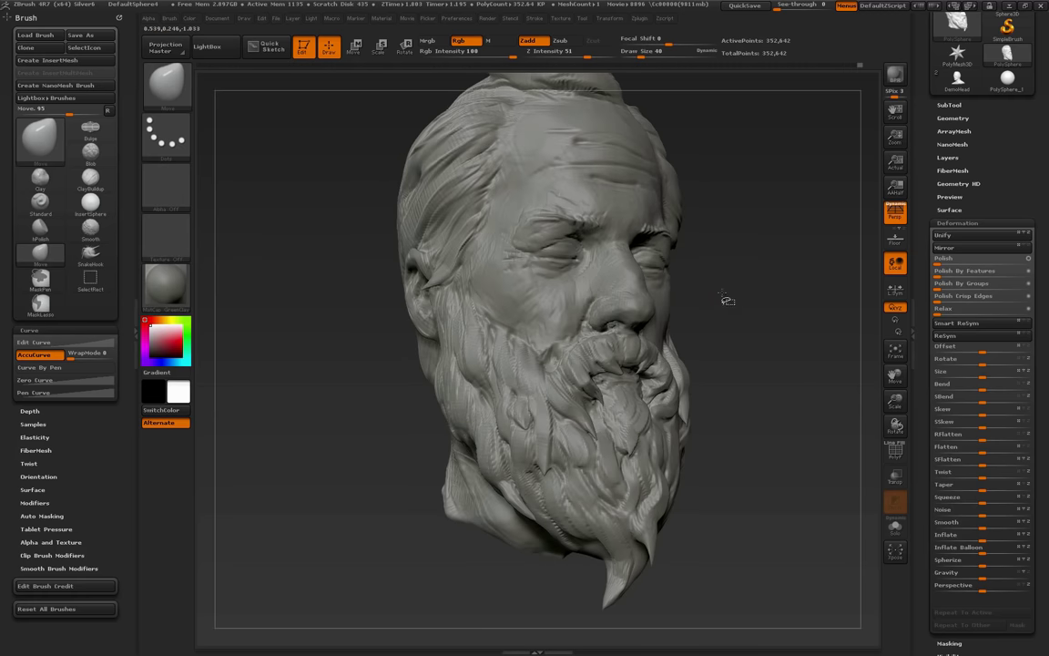
left_click_drag(726, 300, 644, 291)
mouse_move(759, 328)
left_mouse_down()
mouse_move(691, 368)
mouse_move(565, 326)
left_mouse_up()
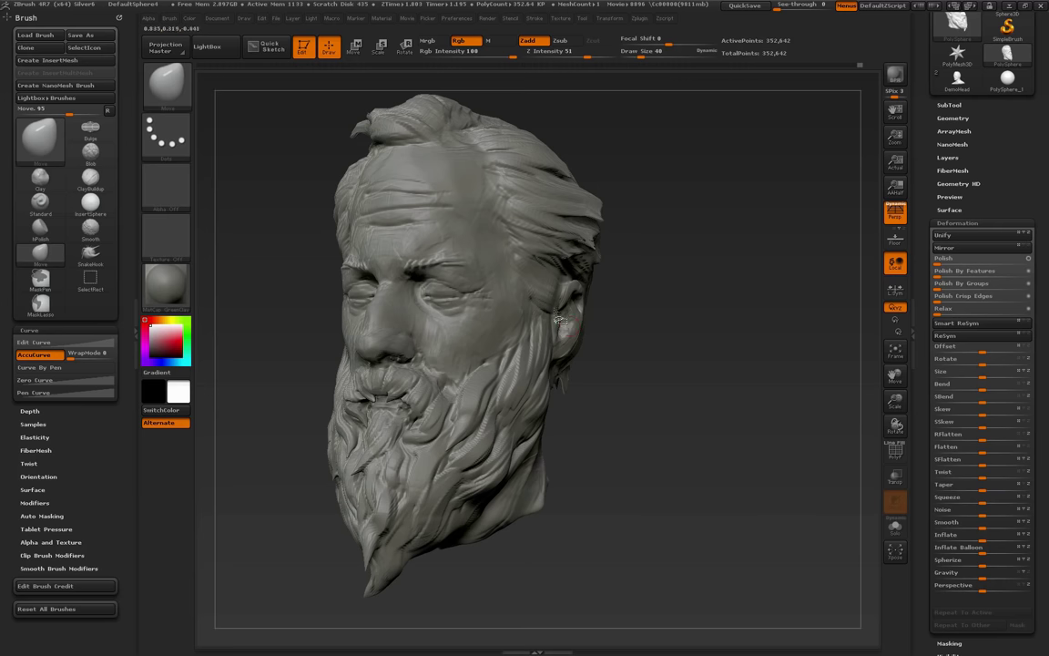
left_click_drag(631, 329, 559, 314)
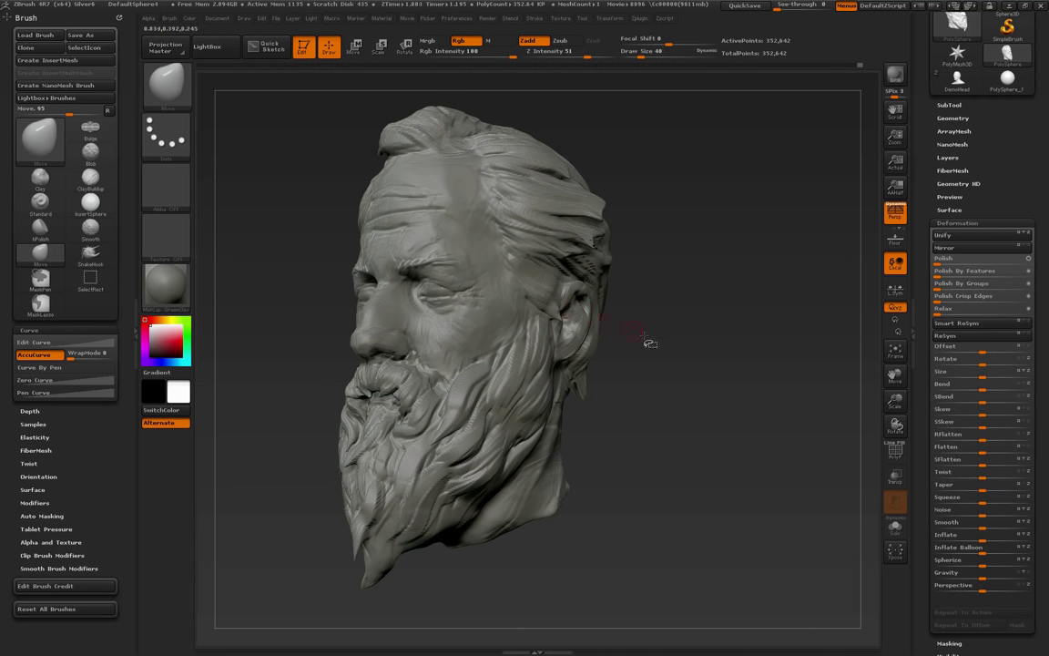
left_click_drag(650, 343, 556, 312)
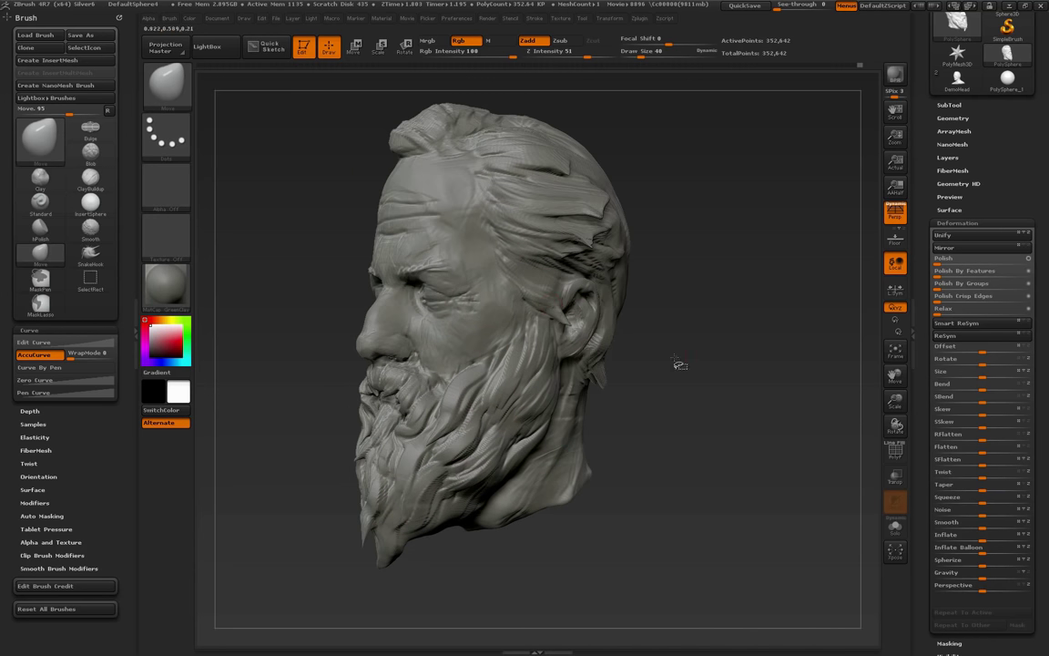
left_click_drag(679, 364, 637, 366)
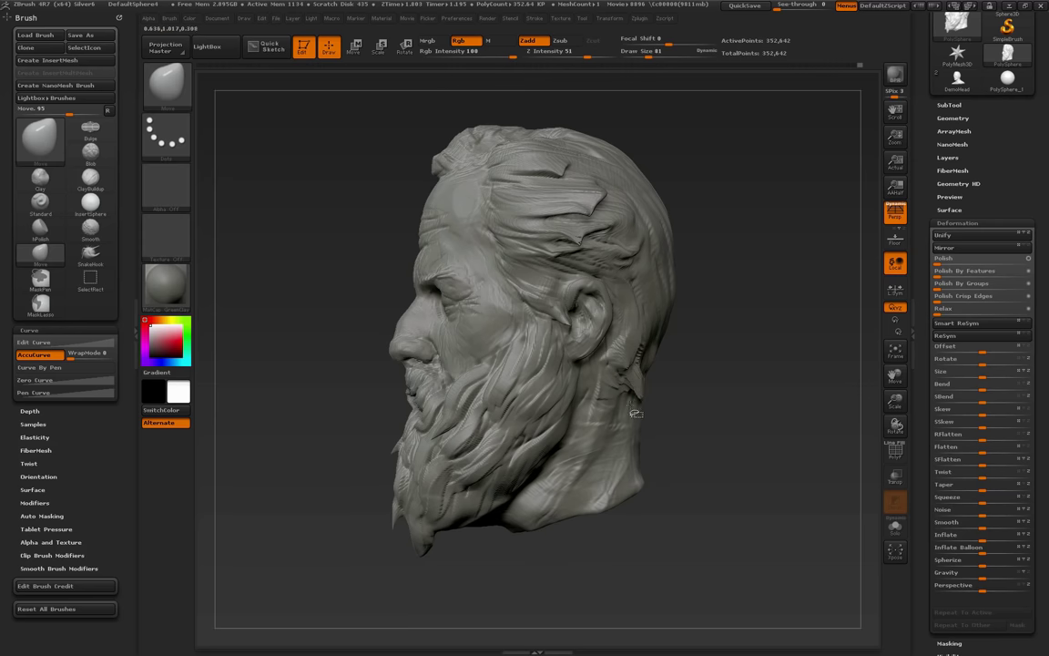
mouse_move(679, 412)
left_mouse_down()
mouse_move(730, 394)
mouse_move(699, 395)
left_mouse_up()
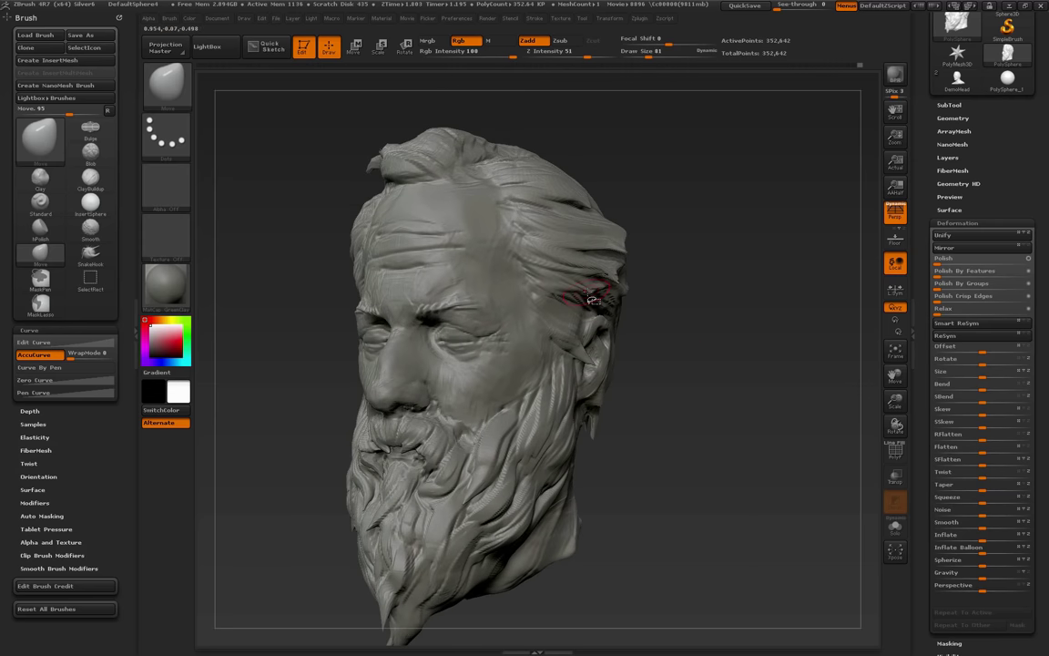
left_click_drag(663, 319, 606, 302)
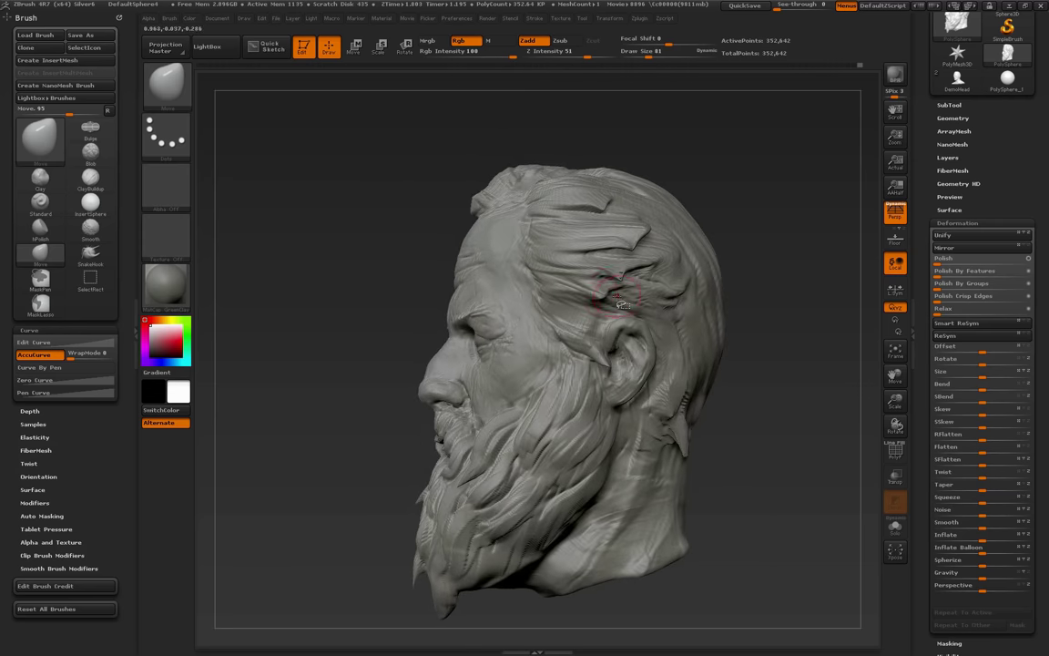
left_click_drag(762, 304, 635, 308)
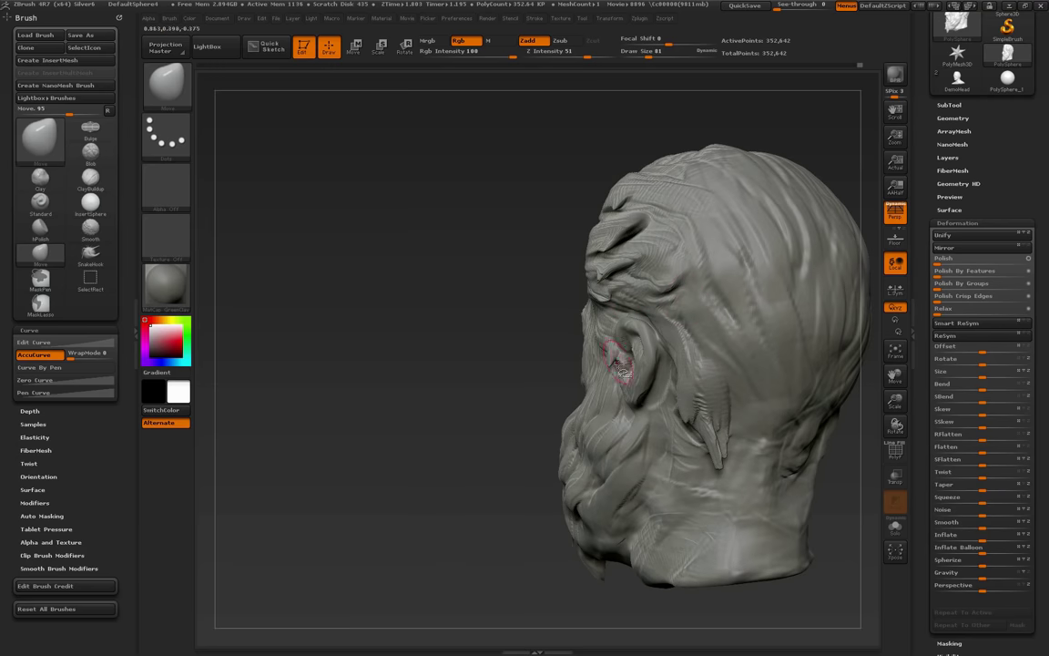
left_click_drag(490, 392, 623, 384)
Reshape the forelock above the forehead with the Move brush at a larger draw size
left_click_drag(656, 336, 715, 402)
mouse_move(641, 361)
left_mouse_down()
mouse_move(718, 397)
mouse_move(698, 351)
left_mouse_up()
key("s")
left_click_drag(441, 195, 417, 192)
mouse_move(303, 168)
left_mouse_down()
mouse_move(334, 213)
mouse_move(372, 201)
left_mouse_up()
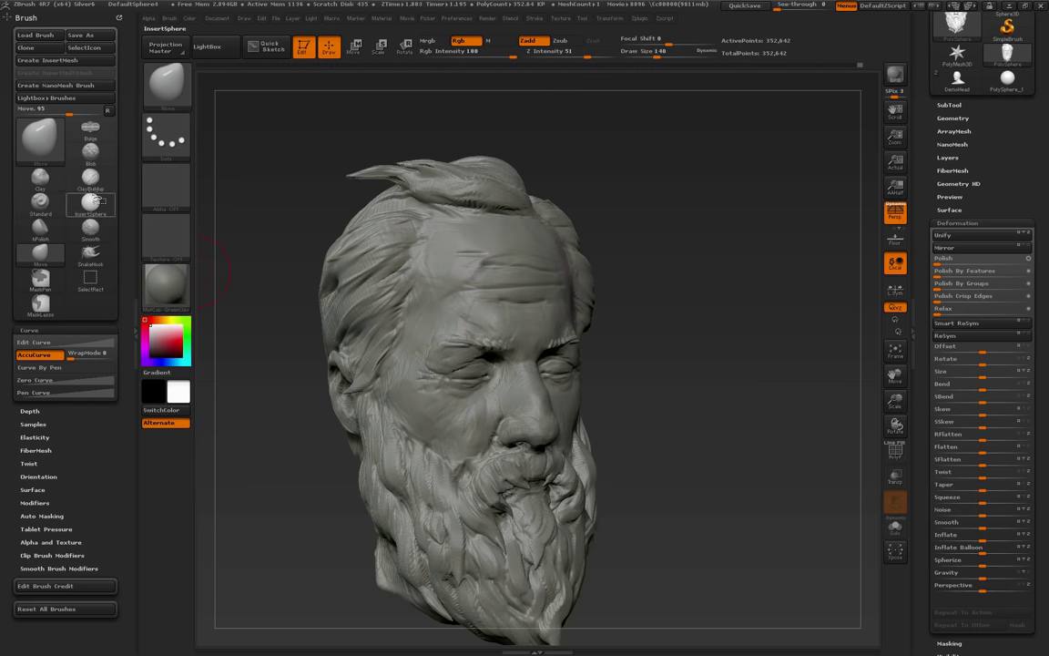
Set up the ClayBuildup brush with an Imbed of 5 and a Z Intensity of 15
left_click(90, 176)
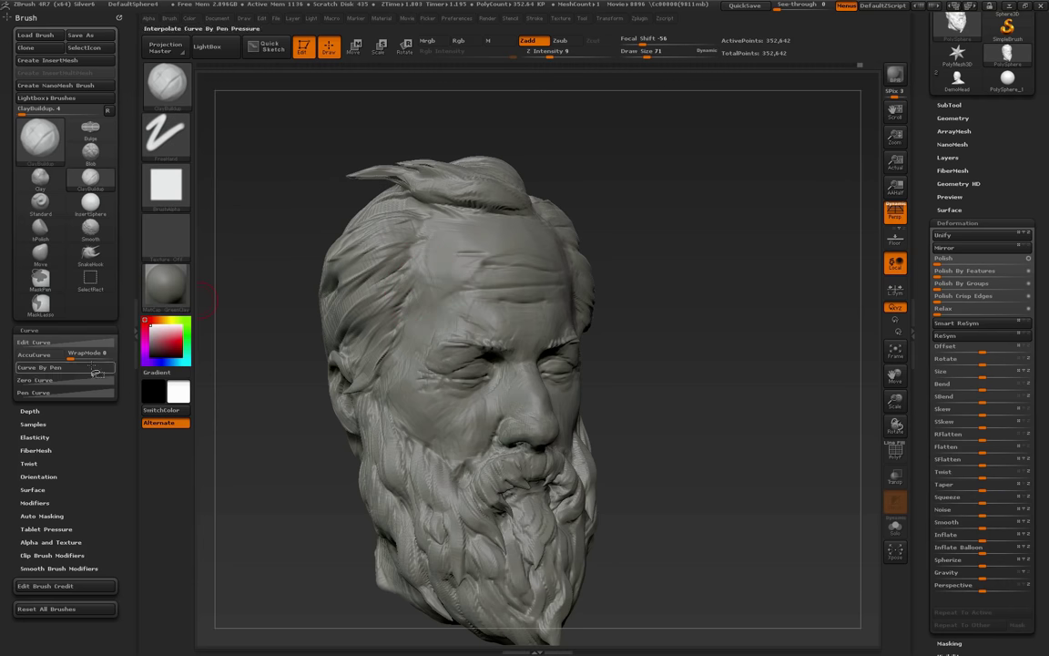
left_click(35, 332)
left_click(36, 344)
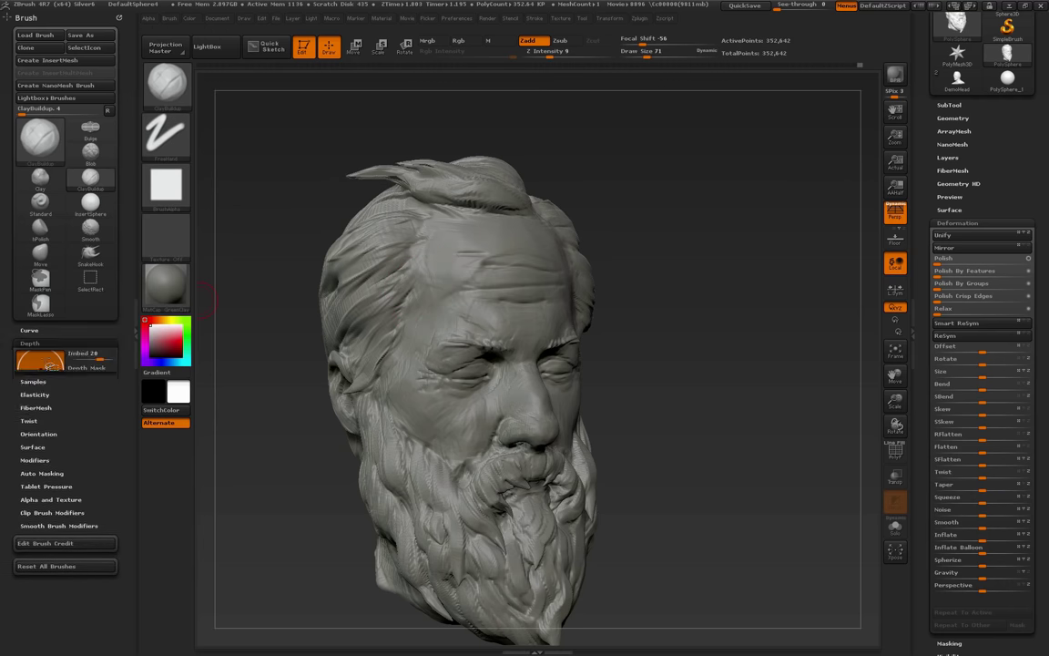
left_click(96, 358)
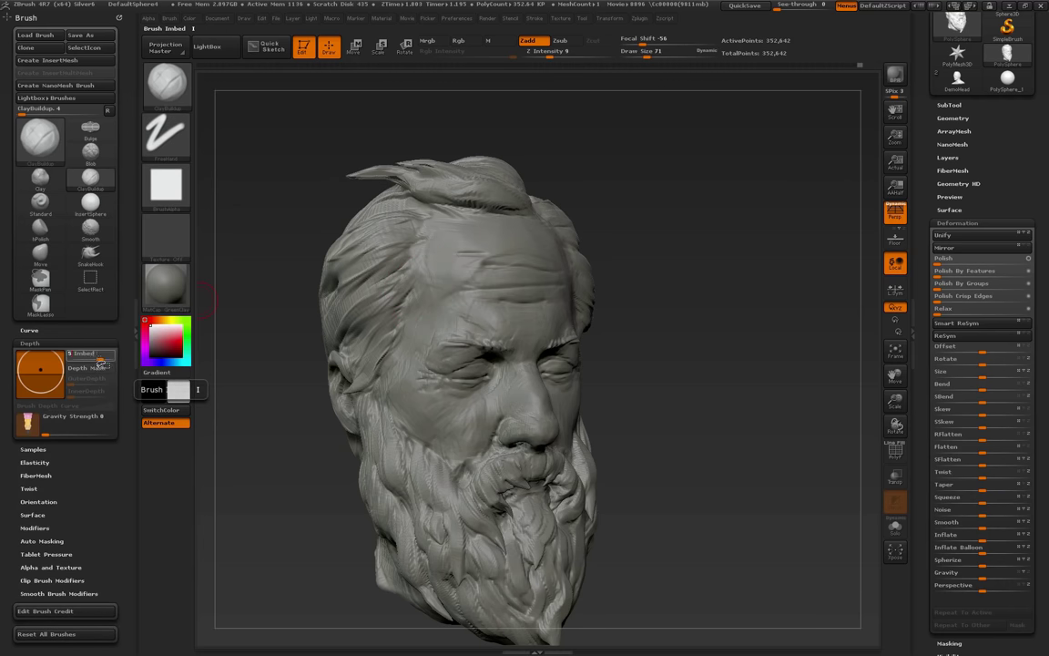
left_click_drag(99, 360, 95, 359)
left_click(557, 57)
Work on the forelock with ClayBuildup and Smooth at draw size 81, undoing the last stroke
key("s")
left_click_drag(541, 307, 544, 308)
left_click_drag(644, 247, 663, 263, "alt")
key("s")
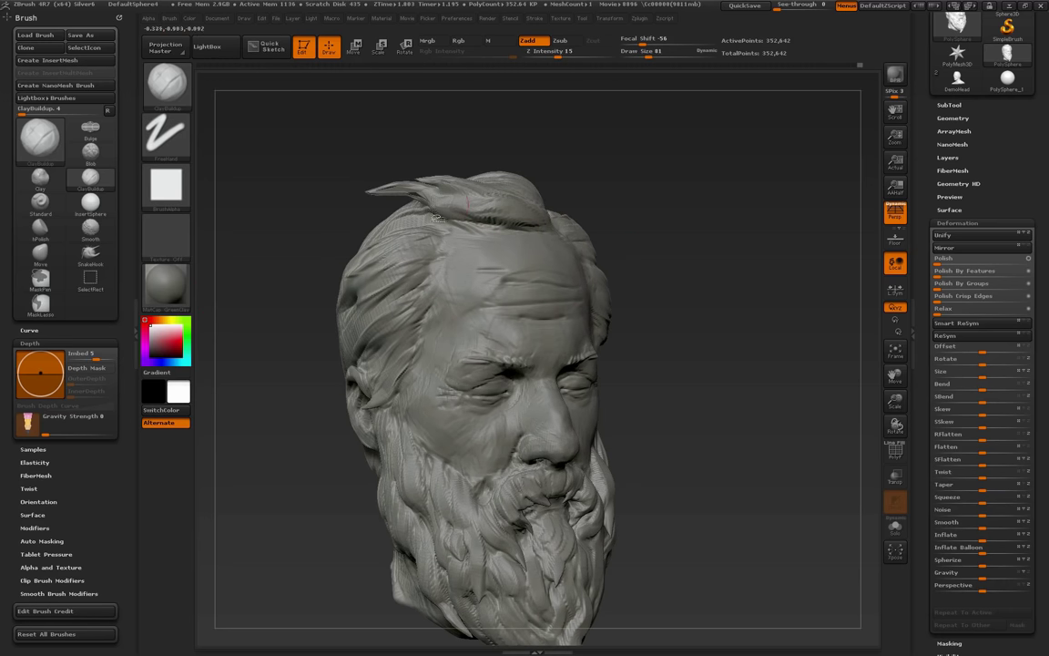
left_click_drag(409, 199, 399, 206, "shift")
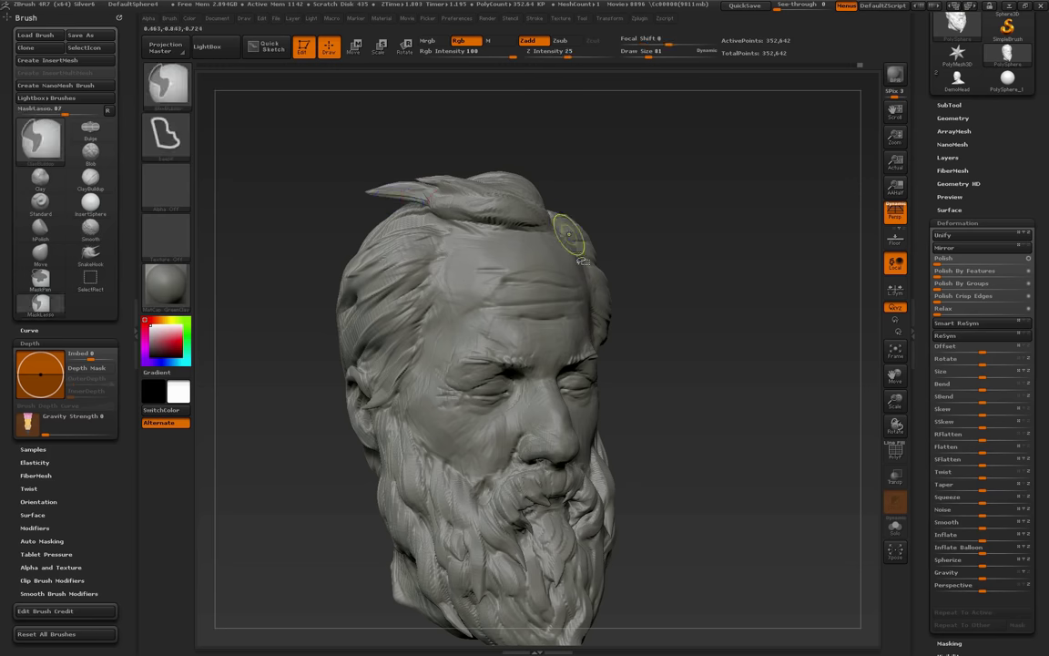
key("ctrl+z")
Sculpt hair strands on the side of the head and the temple with ClayBuildup, starting at draw size 62
left_click_drag(723, 359, 533, 304)
key("s")
left_click_drag(381, 305, 375, 305)
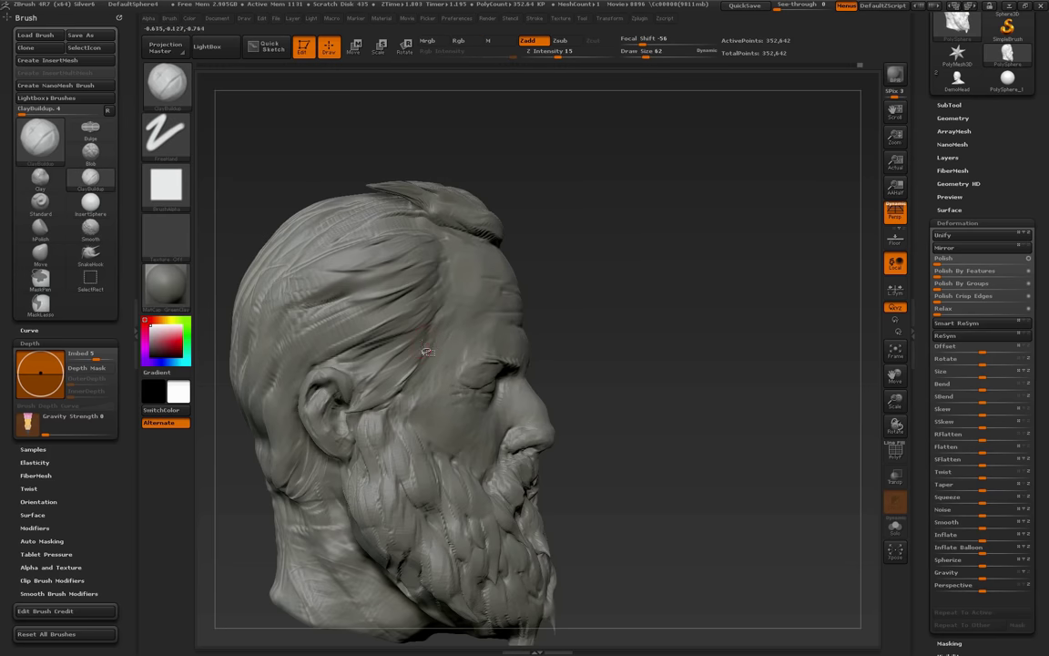
key("s")
left_click_drag(428, 353, 423, 353)
Build up strands across the side and front of the beard with ClayBuildup at Z Intensity 15
left_click_drag(648, 402, 587, 401)
left_click_drag(587, 402, 613, 307, "alt")
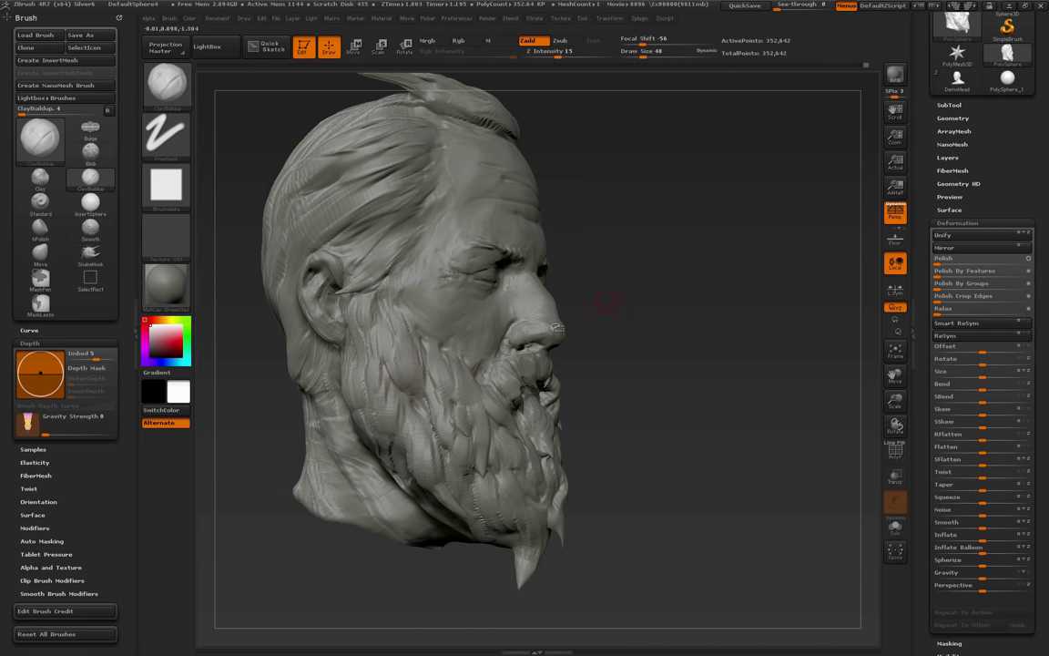
left_click_drag(643, 410, 630, 305, "alt")
left_click_drag(679, 355, 611, 361)
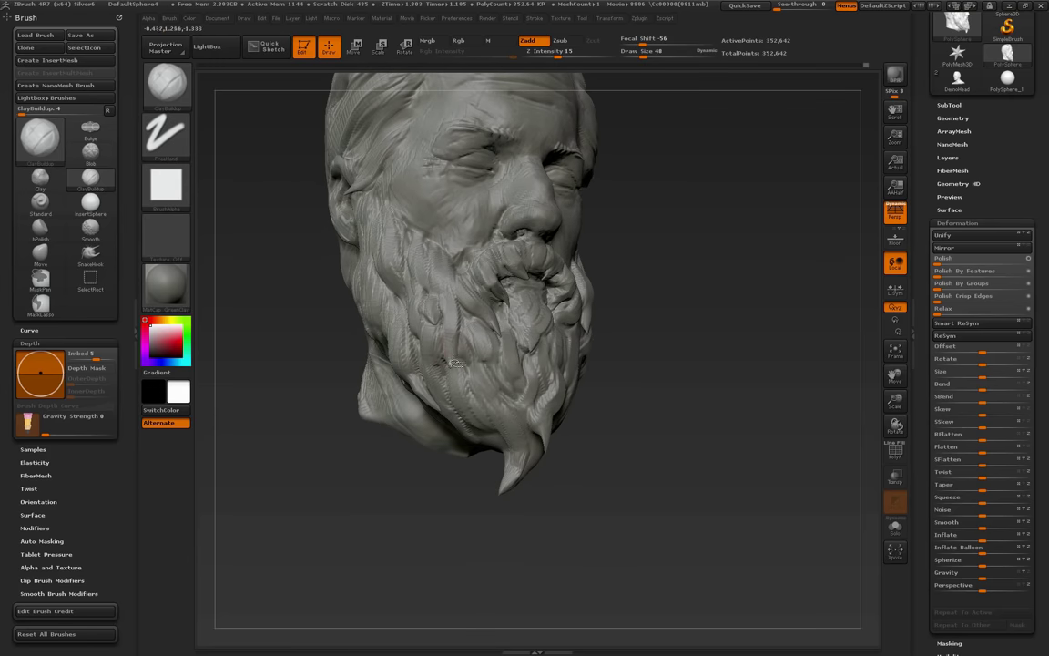
left_click_drag(667, 333, 511, 317)
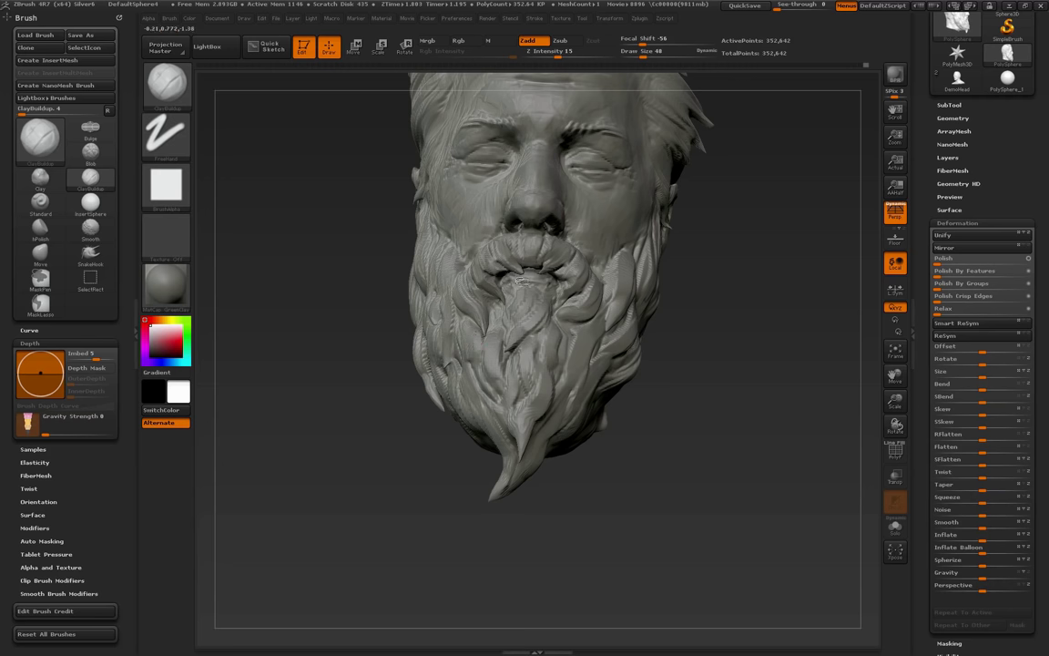
left_click_drag(655, 325, 660, 302, "alt")
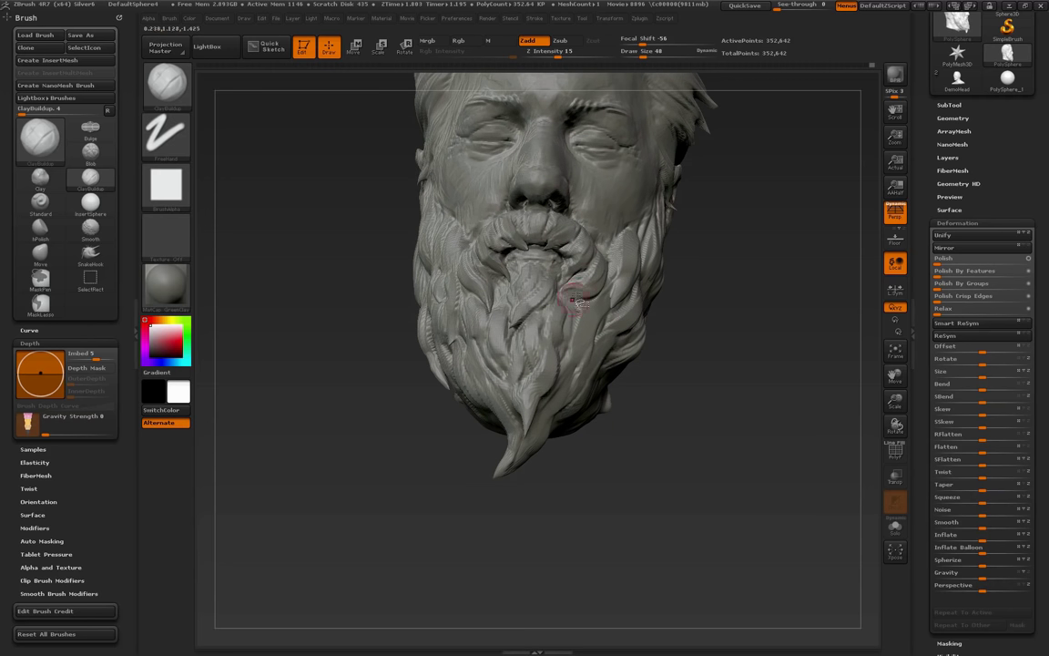
Thicken the pointed tip of the beard with ClayBuildup at draw size 71
key("bracketright")
key("bracketright")
left_click_drag(501, 479, 526, 448)
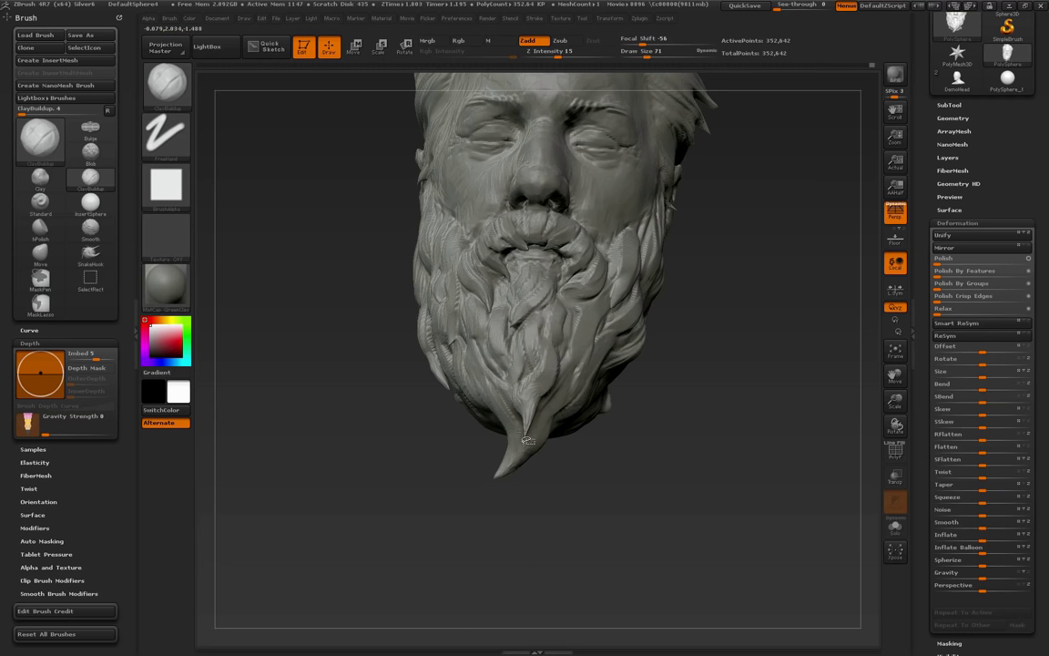
left_click_drag(625, 446, 566, 443)
Enlarge the ClayBuildup brush and set its Z Intensity to 20 and Imbed to 34
key("bracketright")
key("bracketright")
key("bracketright")
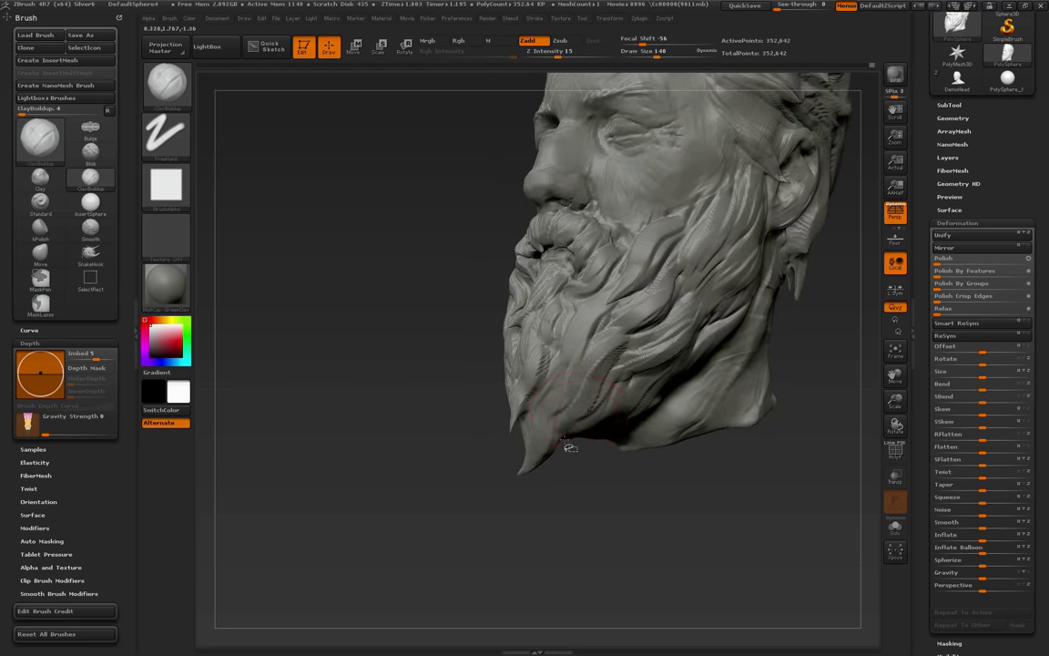
left_click(572, 57)
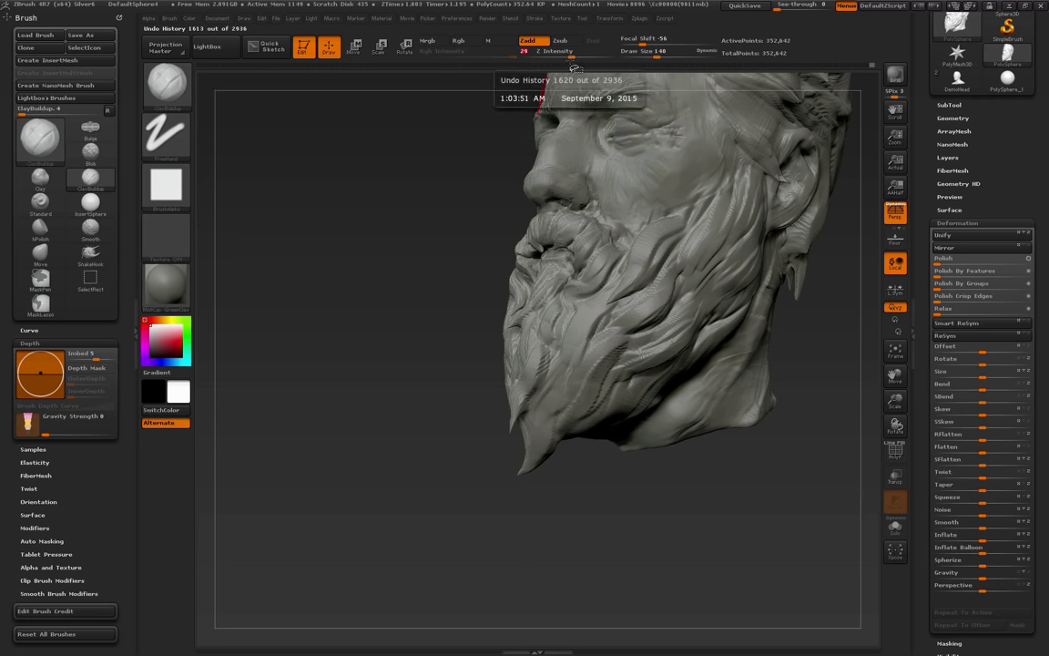
type("20")
key("Return")
left_click(94, 360)
left_click_drag(96, 361, 103, 359)
Build up the locks along the lower edge and tip of the beard with ClayBuildup
mouse_move(599, 484)
left_mouse_down()
mouse_move(596, 444)
mouse_move(614, 438)
mouse_move(576, 462)
left_mouse_up()
key("s")
left_click_drag(566, 536, 662, 518)
mouse_move(570, 478)
left_mouse_down()
mouse_move(562, 470)
mouse_move(560, 490)
mouse_move(557, 453)
mouse_move(596, 478)
left_mouse_up()
mouse_move(701, 503)
left_mouse_down()
mouse_move(554, 479)
mouse_move(608, 460)
mouse_move(621, 428)
mouse_move(631, 447)
mouse_move(670, 421)
mouse_move(627, 444)
left_mouse_up()
left_click_drag(594, 555, 555, 549, "alt")
mouse_move(555, 549)
left_mouse_down()
mouse_move(695, 540)
mouse_move(731, 523)
left_mouse_up()
mouse_move(794, 444)
left_mouse_down("alt")
mouse_move(706, 504)
mouse_move(747, 479)
mouse_move(722, 480)
mouse_move(713, 490)
mouse_move(720, 520)
left_mouse_up("alt")
Refine the mustache and the front beard strands with ClayBuildup at draw size 65
key("s")
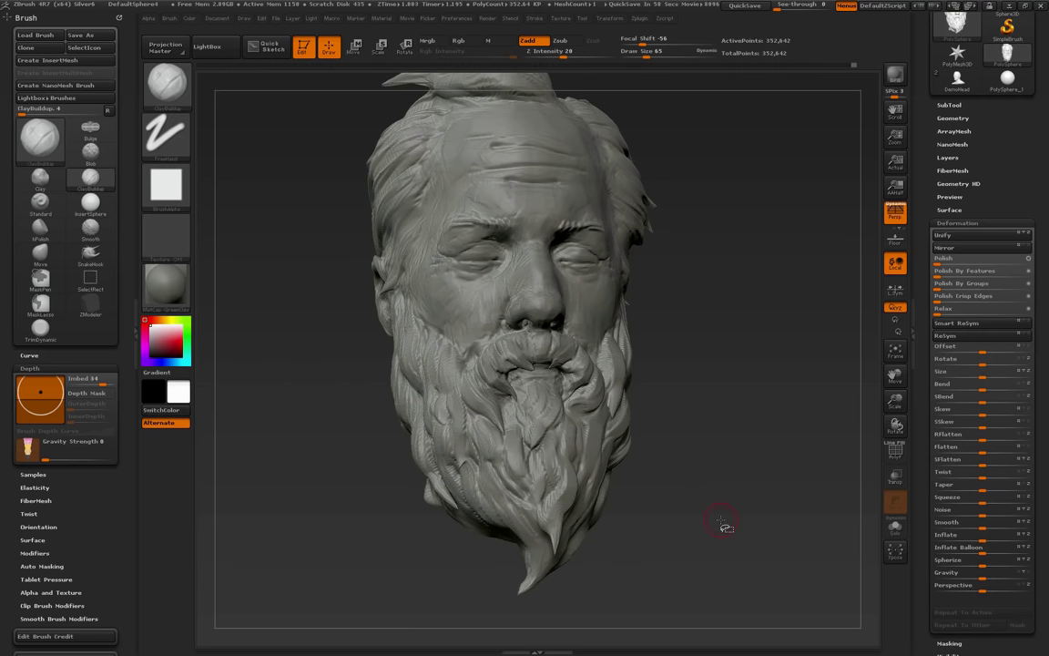
mouse_move(724, 524)
left_mouse_down()
mouse_move(740, 489)
mouse_move(804, 508)
mouse_move(812, 527)
left_mouse_up()
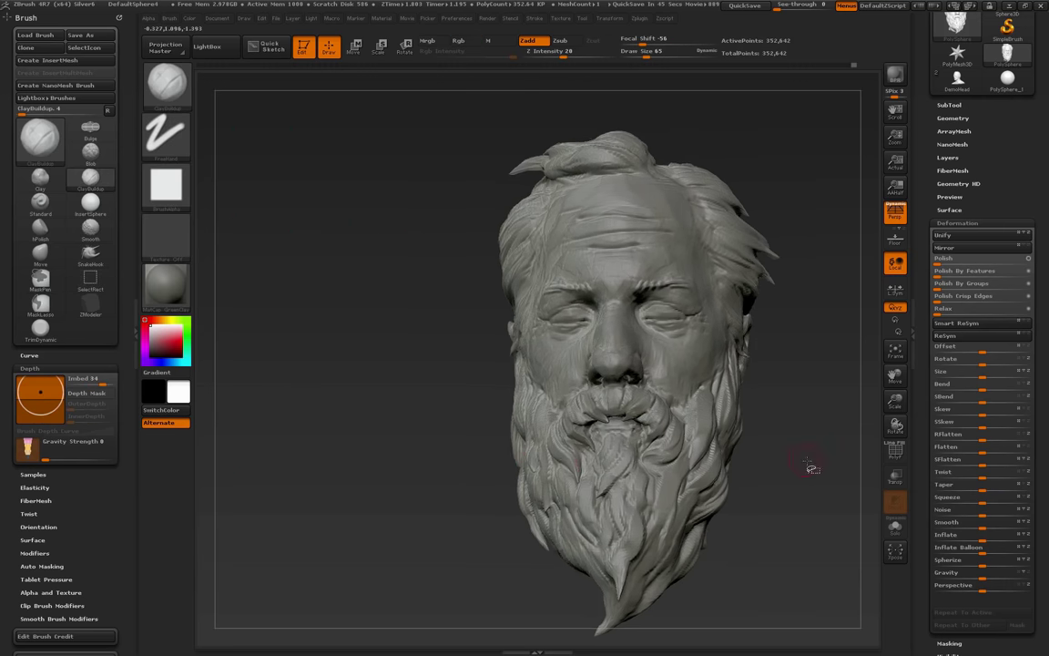
mouse_move(807, 462)
left_mouse_down()
mouse_move(838, 398)
mouse_move(817, 467)
mouse_move(800, 409)
left_mouse_up()
left_click_drag(800, 410, 790, 307, "alt")
left_click_drag(801, 437, 798, 387)
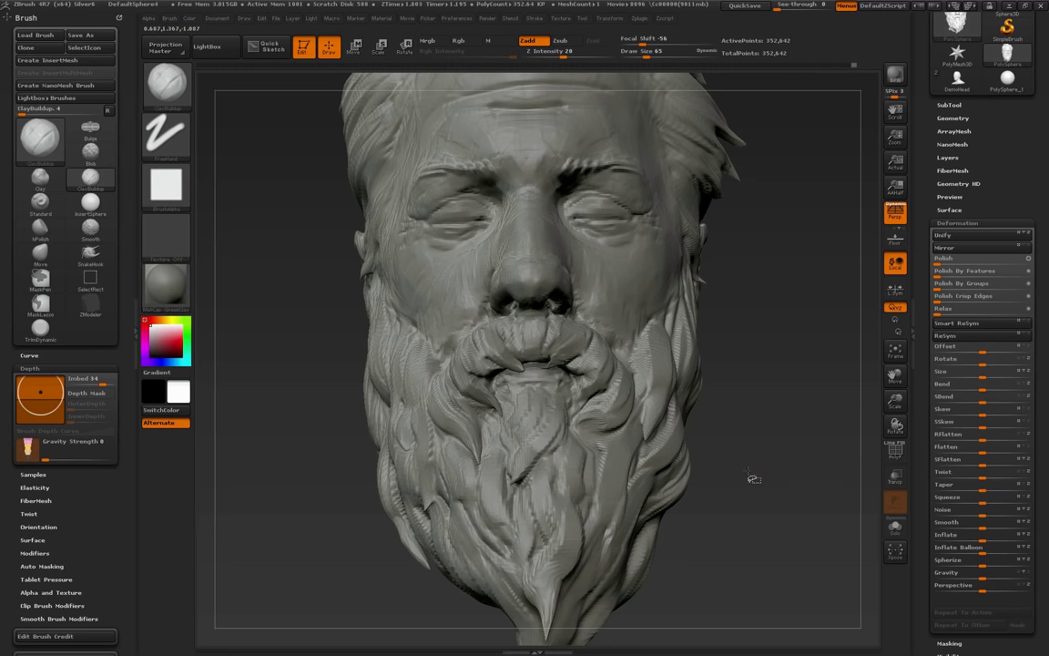
left_click_drag(752, 478, 752, 467)
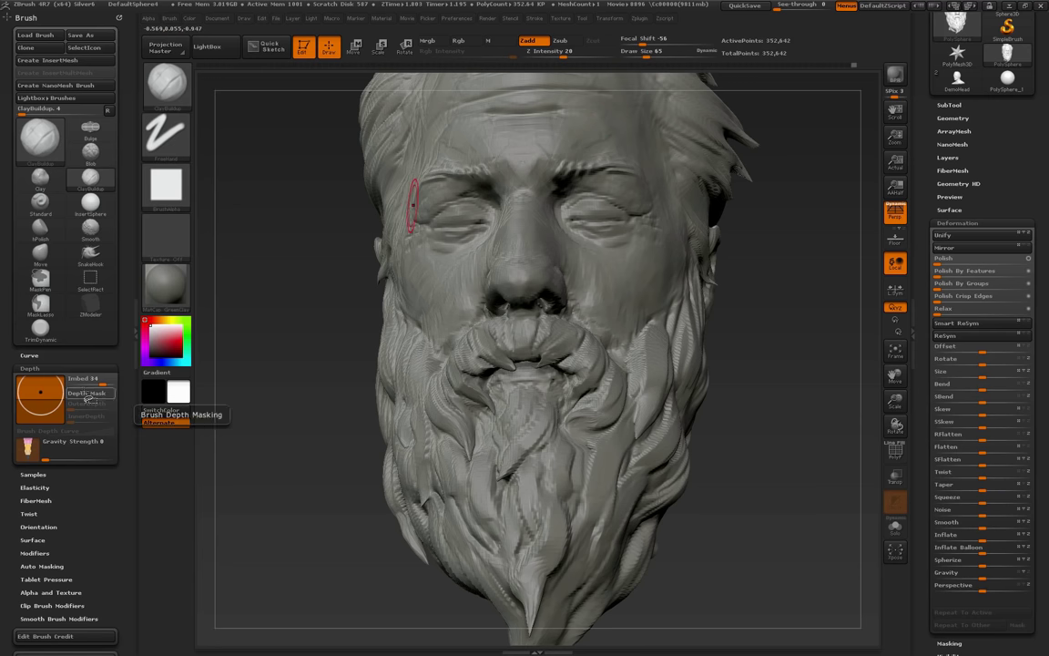
Show the brush's Curve settings and reshape the mustache around the mouth with ClayBuildup
left_click(29, 355)
mouse_move(755, 423)
left_mouse_down()
mouse_move(791, 454)
mouse_move(767, 436)
left_mouse_up()
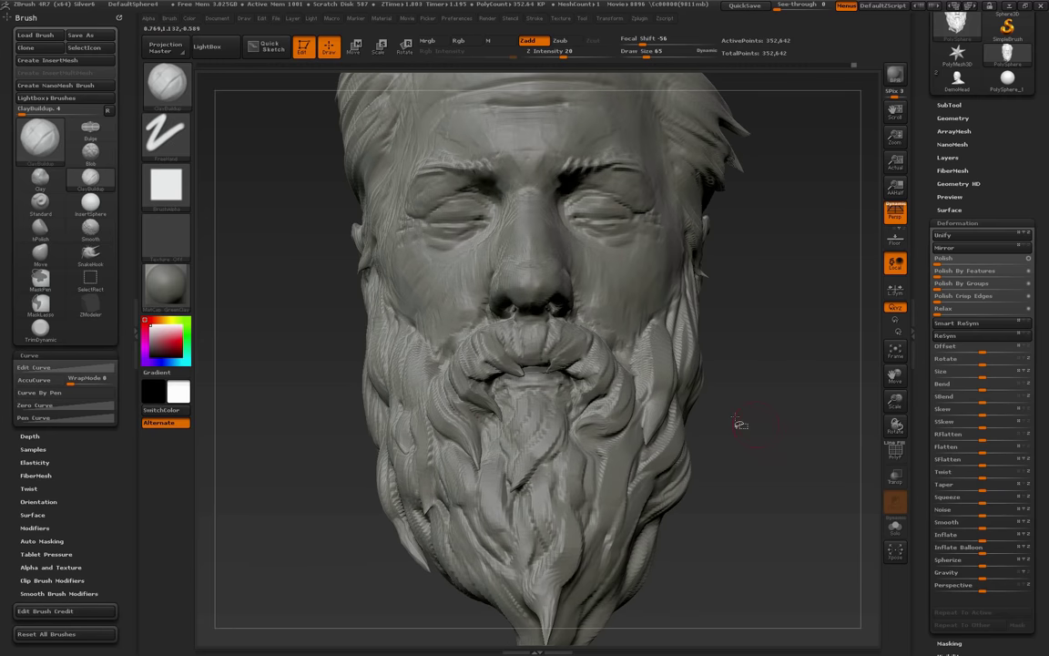
key("s")
mouse_move(563, 369)
left_mouse_down()
mouse_move(552, 369)
mouse_move(566, 373)
left_mouse_up()
mouse_move(765, 432)
left_mouse_down("alt")
mouse_move(735, 375)
mouse_move(726, 456)
mouse_move(708, 422)
mouse_move(731, 467)
mouse_move(708, 483)
mouse_move(730, 496)
mouse_move(780, 498)
mouse_move(715, 481)
left_mouse_up("alt")
key("s")
mouse_move(650, 477)
left_mouse_down()
mouse_move(731, 478)
mouse_move(694, 484)
mouse_move(721, 486)
mouse_move(714, 474)
mouse_move(727, 503)
left_mouse_up()
Add broad volume to the sides of the beard with ClayBuildup at draw size 154
key("s")
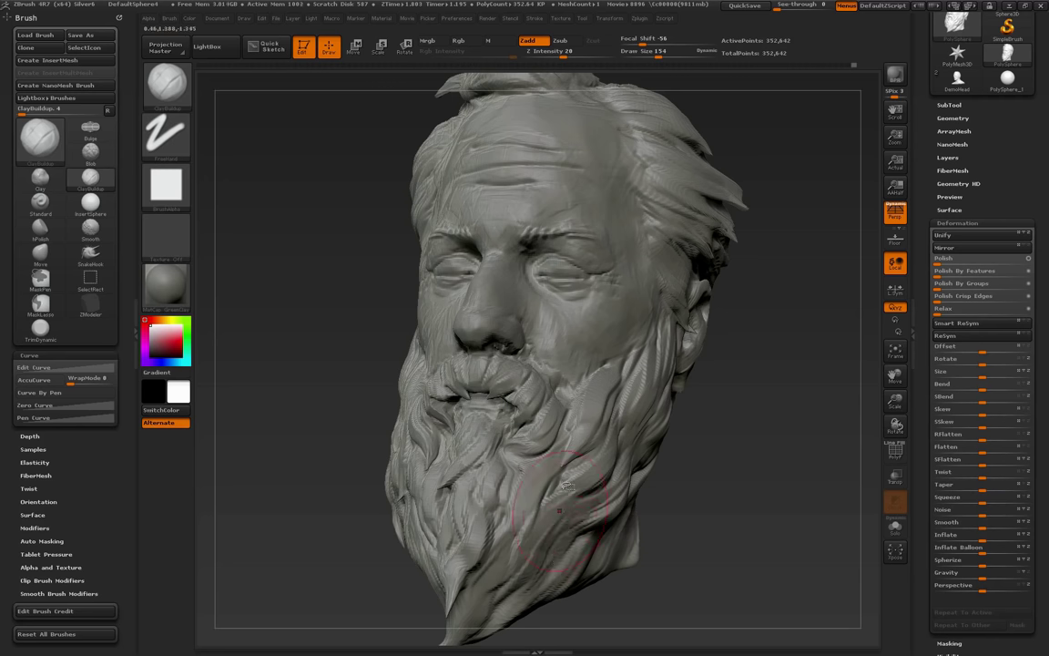
mouse_move(715, 501)
left_mouse_down()
mouse_move(745, 477)
mouse_move(690, 438)
left_mouse_up()
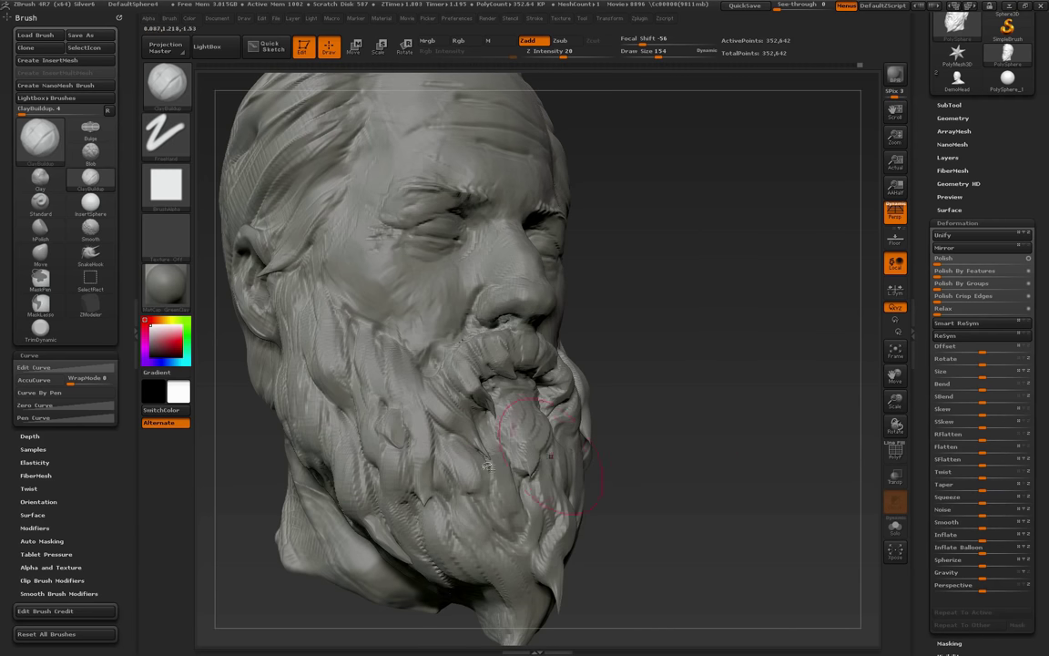
mouse_move(384, 351)
left_mouse_down()
mouse_move(377, 368)
mouse_move(299, 342)
left_mouse_up()
mouse_move(612, 377)
left_mouse_down()
mouse_move(655, 378)
mouse_move(636, 380)
mouse_move(721, 402)
mouse_move(700, 423)
mouse_move(734, 447)
mouse_move(742, 431)
mouse_move(659, 375)
left_mouse_up()
Leave a front-view snapshot of the head on the canvas and move the live model beside it
mouse_move(761, 441)
left_mouse_down()
mouse_move(772, 461)
mouse_move(651, 439)
mouse_move(595, 405)
left_mouse_up()
key("shift+s")
mouse_move(528, 492)
left_mouse_down("alt")
mouse_move(757, 490)
mouse_move(755, 470)
left_mouse_up("alt")
left_click_drag(1004, 173, 1006, 240)
left_click(959, 148)
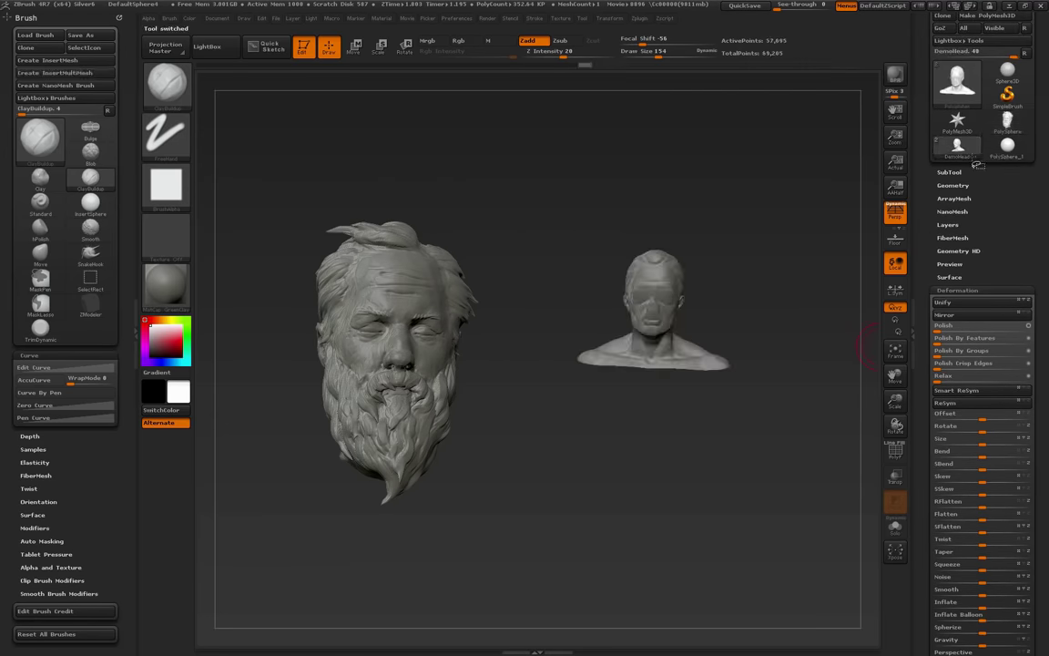
left_click(1008, 126)
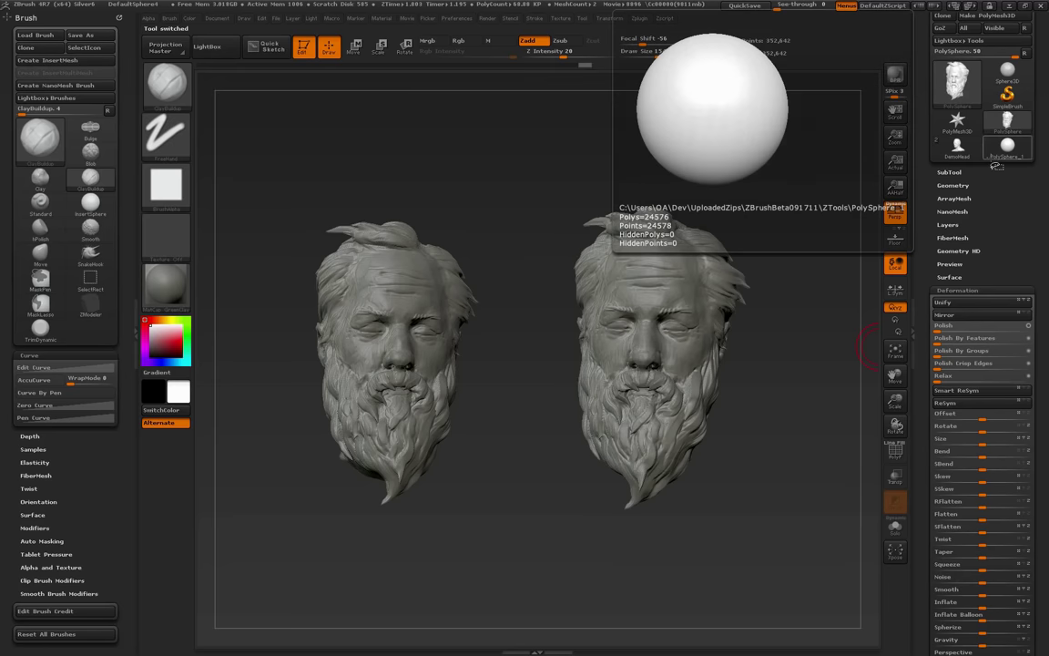
left_click(958, 109)
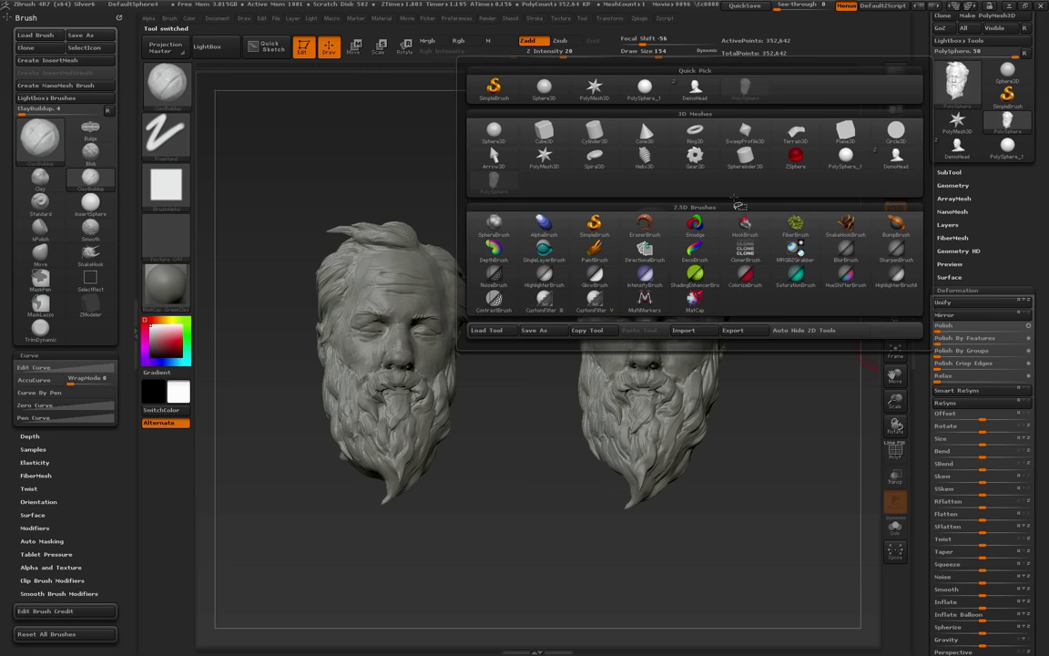
left_click(952, 173)
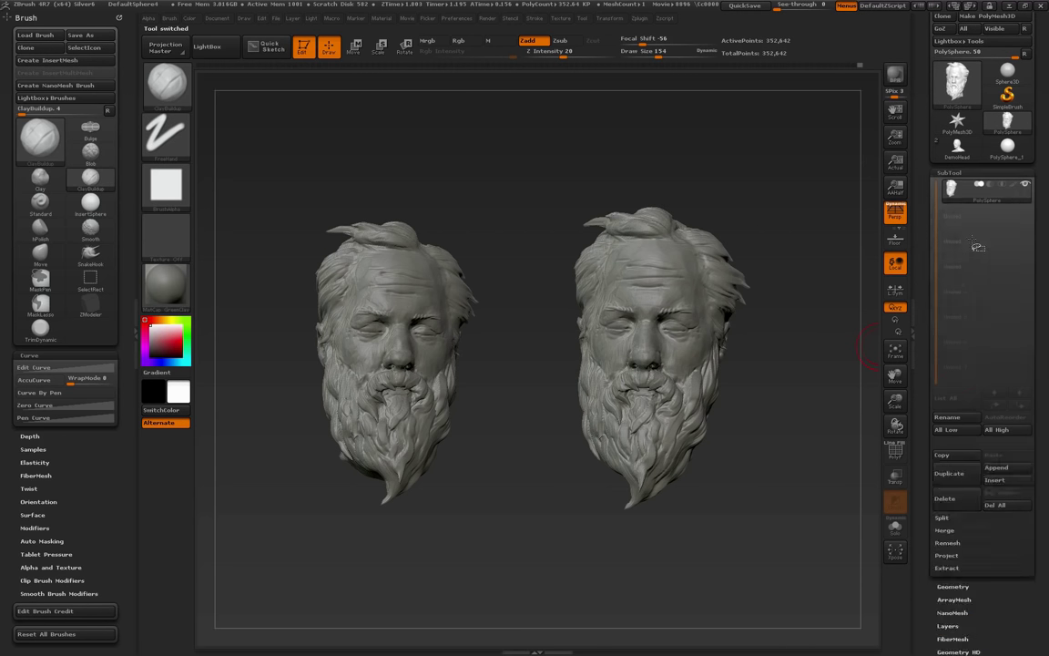
left_click(952, 173)
left_click_drag(812, 328, 796, 330)
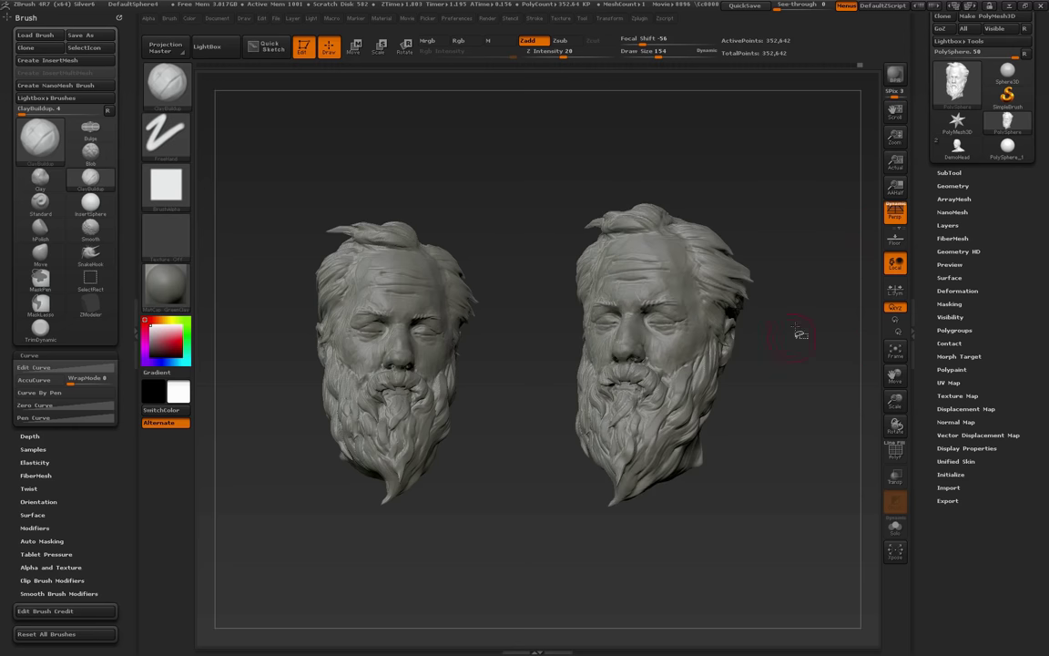
Switch to the PolySphere_1 tool and return it to undo history state 1831, facing front beside the snapshot
left_click(1013, 153)
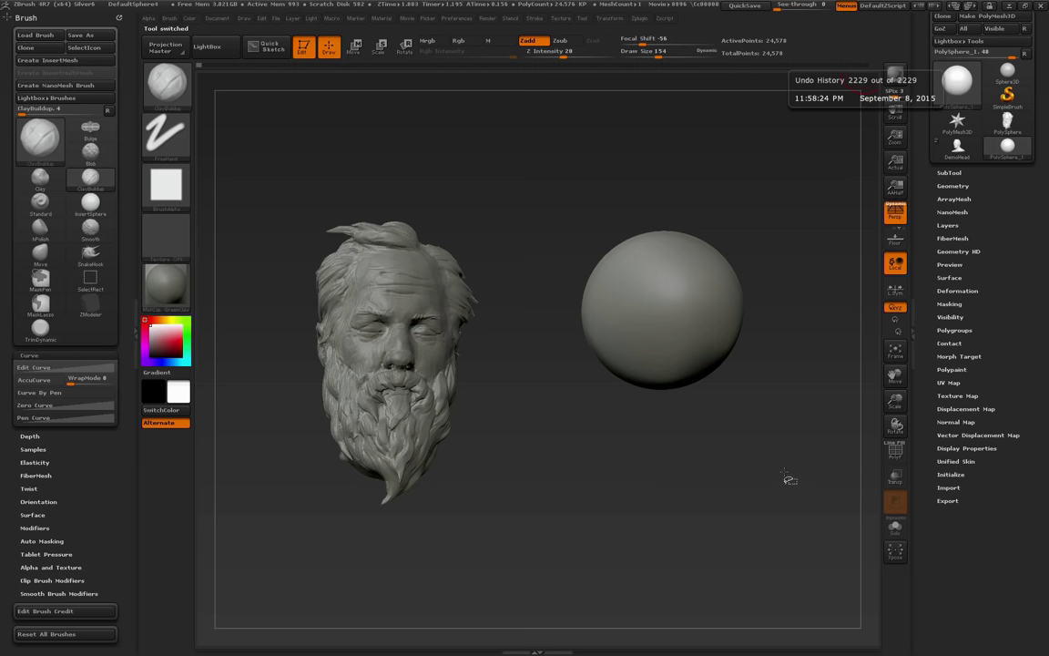
left_click(865, 66)
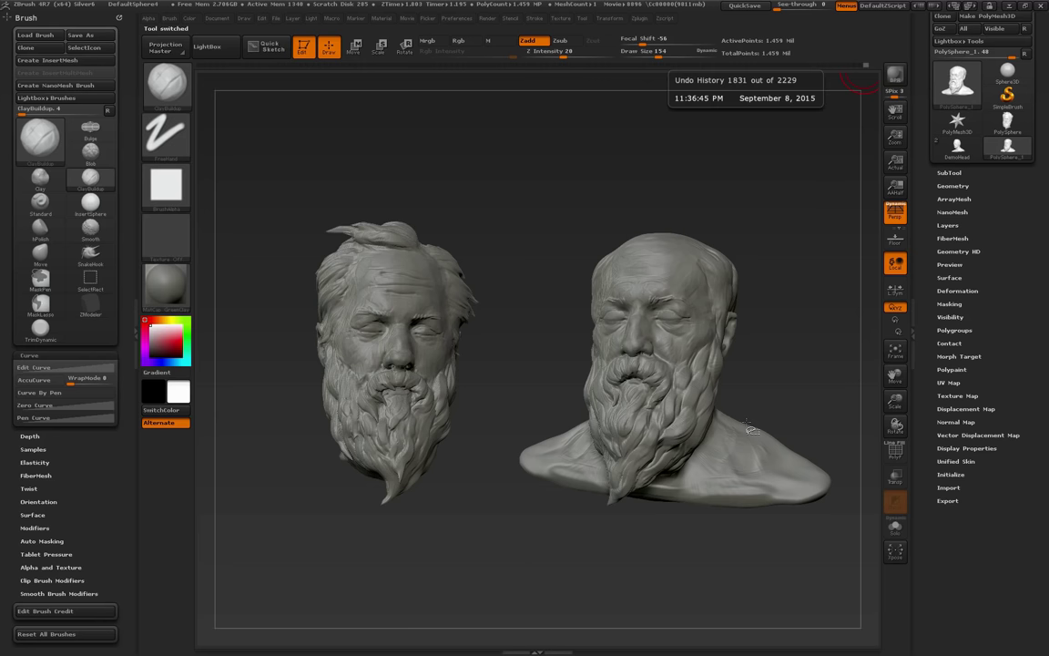
left_click_drag(806, 394, 819, 429)
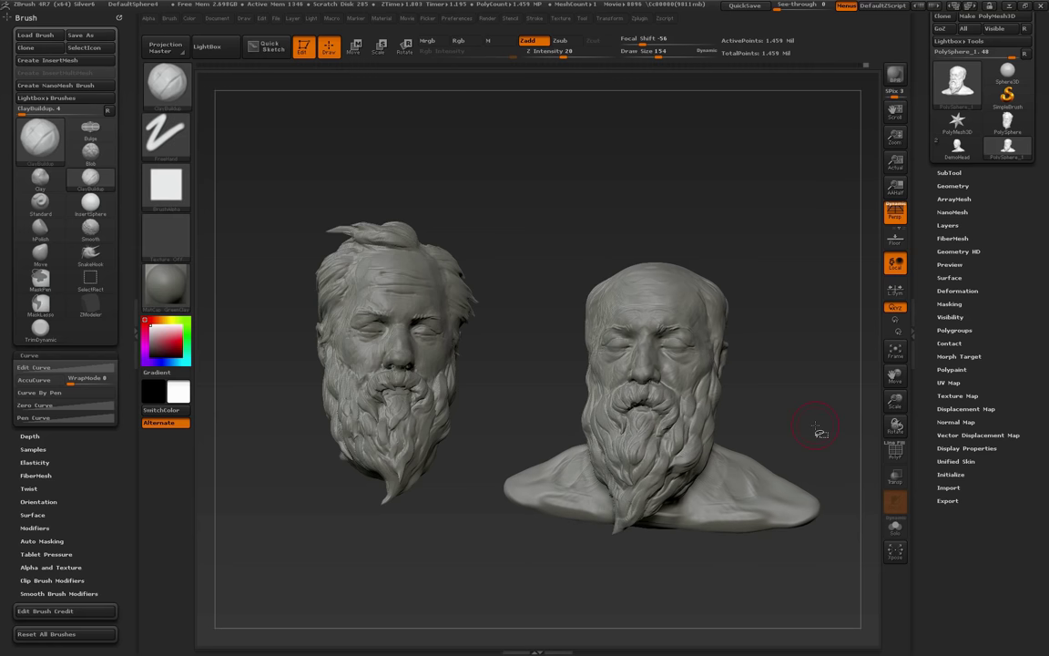